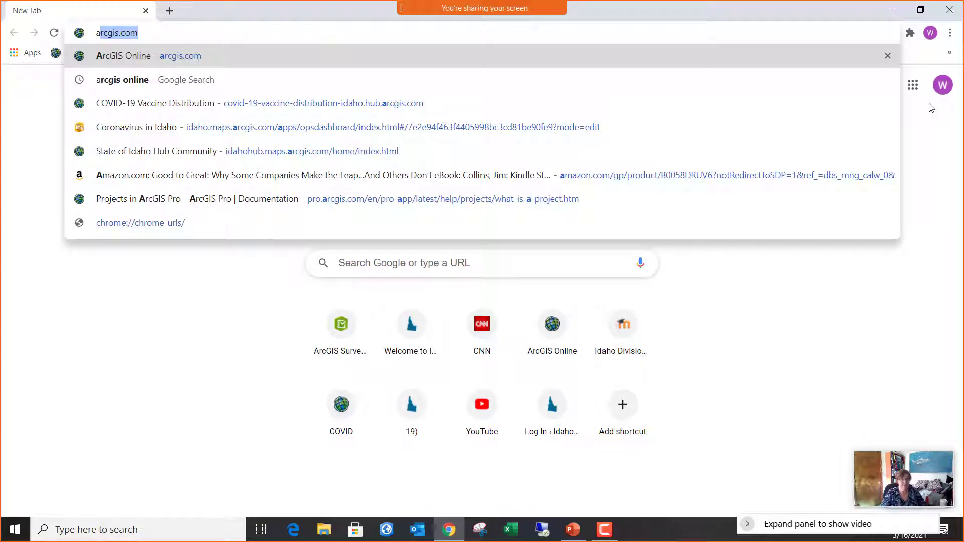
# Go to arcgis.com and sign in to ArcGIS Online with the saved account credentials.
pyautogui.press('Return')
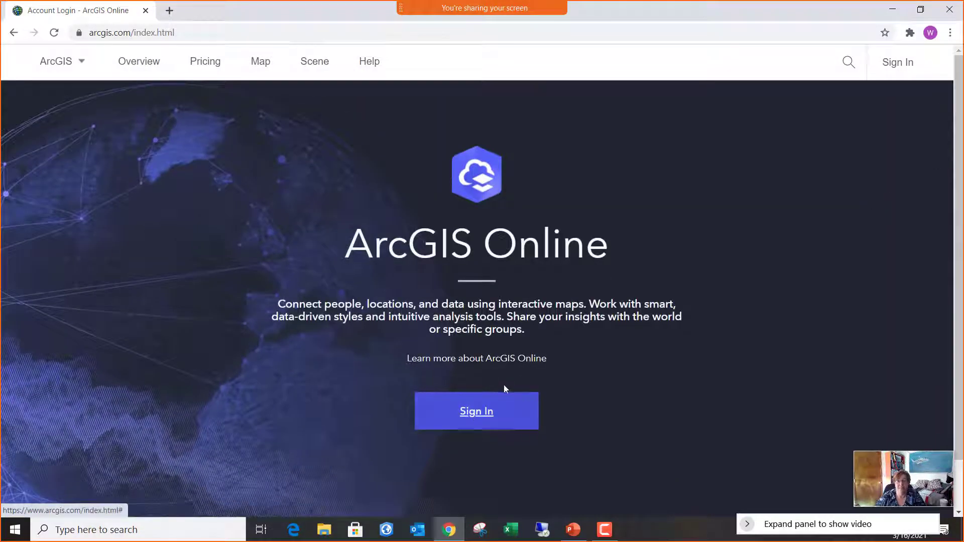
pyautogui.click(476, 412)
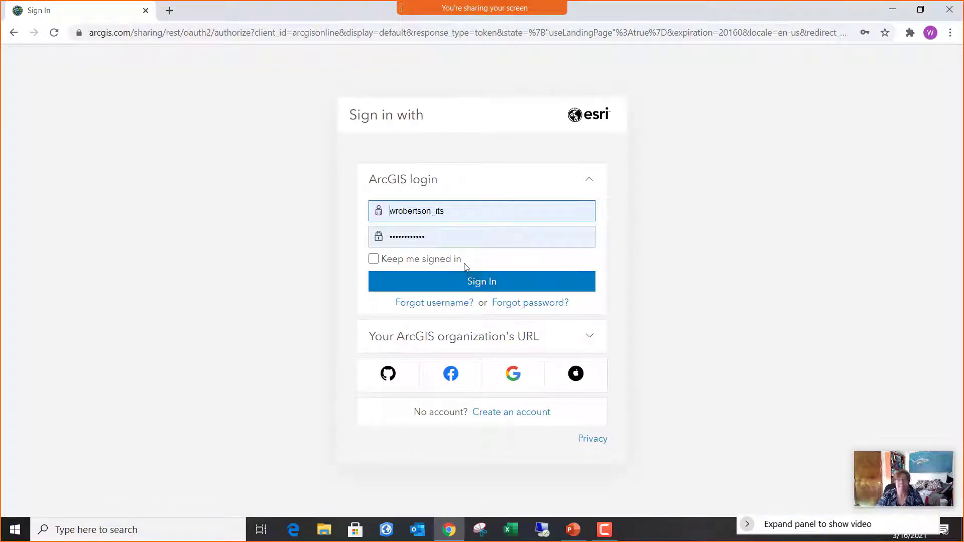
pyautogui.click(483, 283)
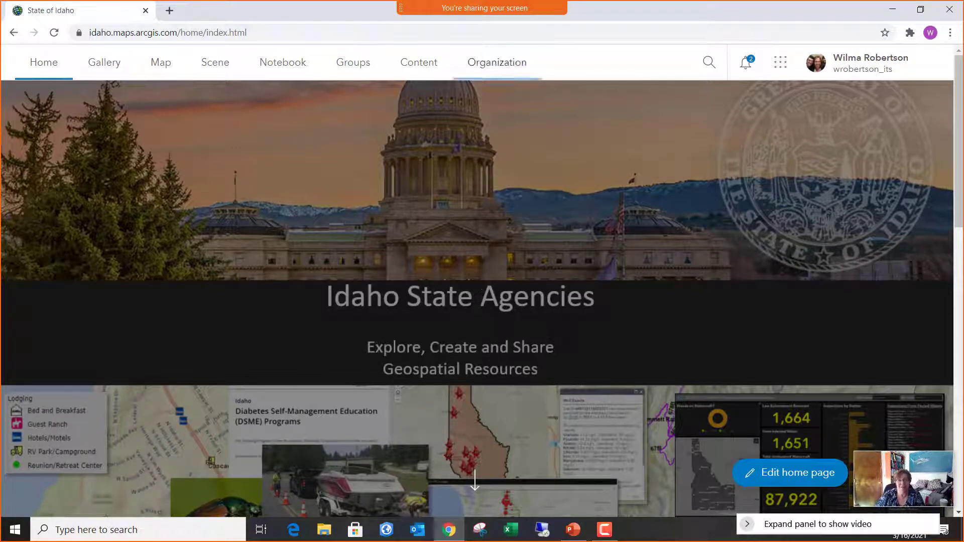
# Switch to the PowerPoint slides and follow the link to the district-office dataset on the Idaho GIS Hub.
pyautogui.click(170, 11)
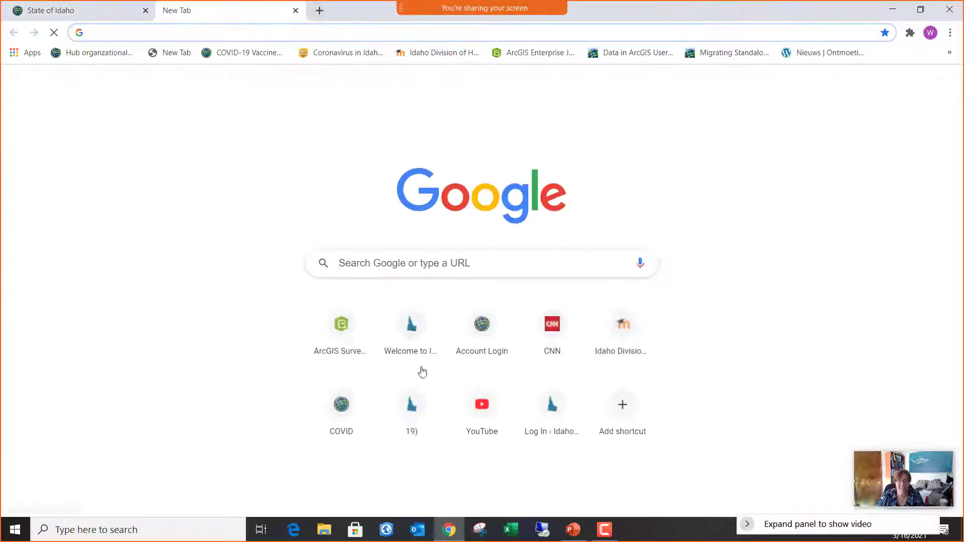
pyautogui.click(574, 530)
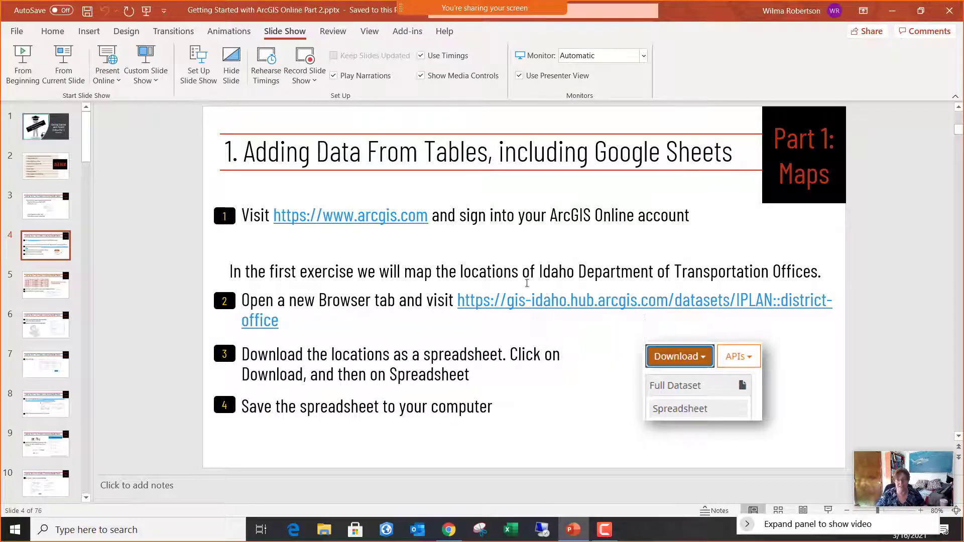
pyautogui.keyDown('ctrl'); pyautogui.click(561, 303); pyautogui.keyUp('ctrl')
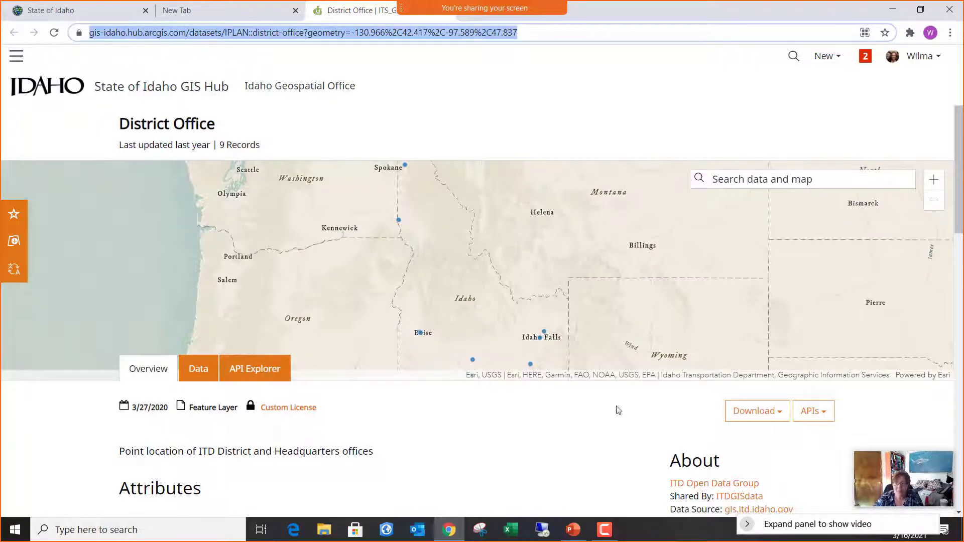
# Download the District Office dataset as a spreadsheet and open the downloaded CSV file in Excel.
pyautogui.click(778, 412)
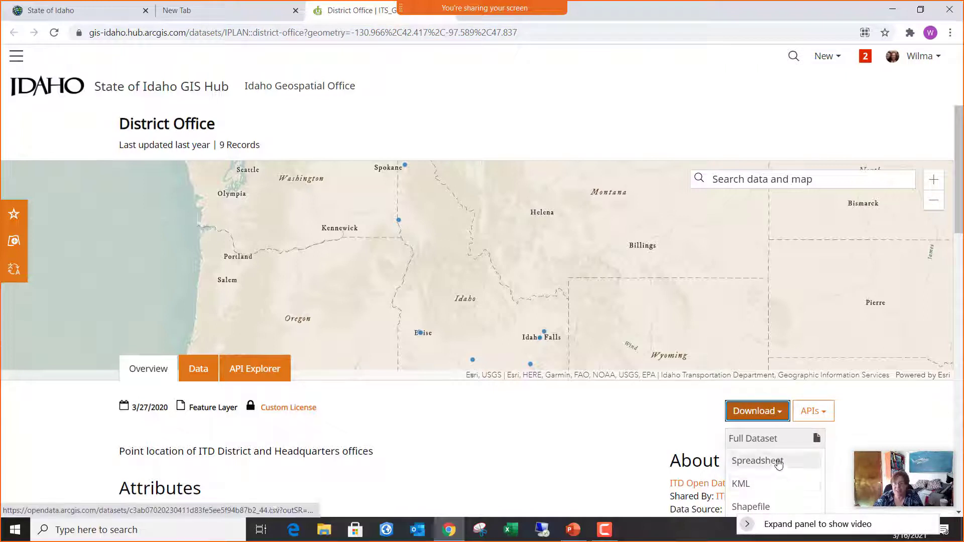
pyautogui.click(779, 463)
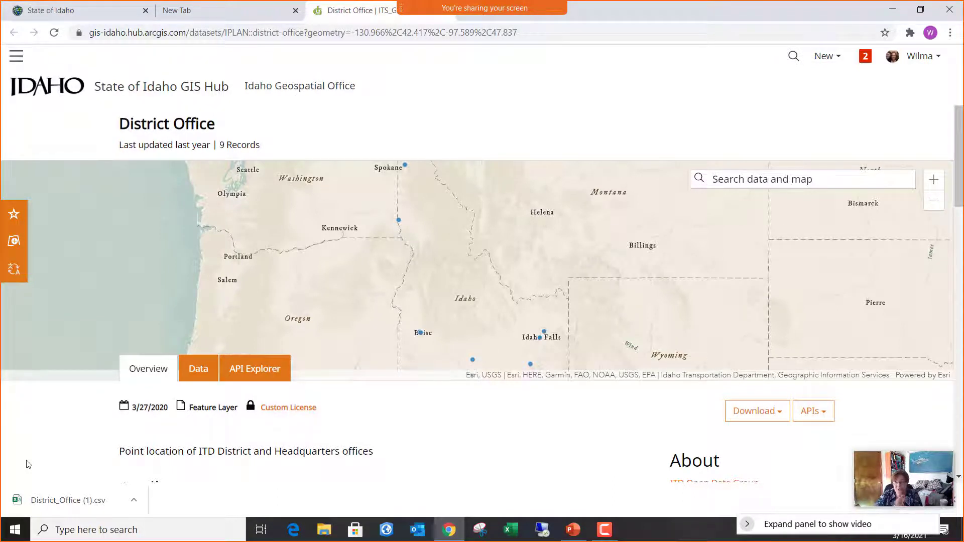
pyautogui.click(74, 502)
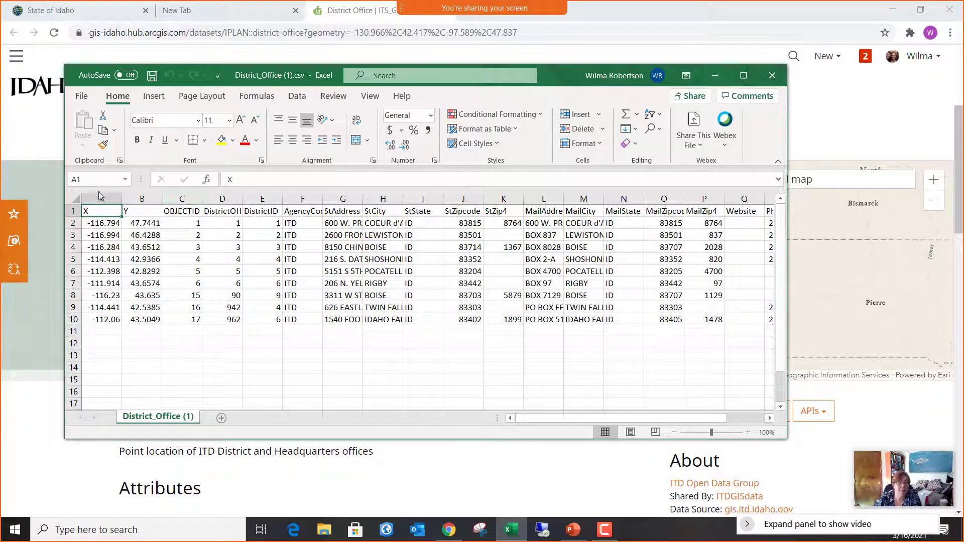
# Autofit the width of all columns in the sheet and enlarge the Excel window to show more columns.
pyautogui.click(75, 199)
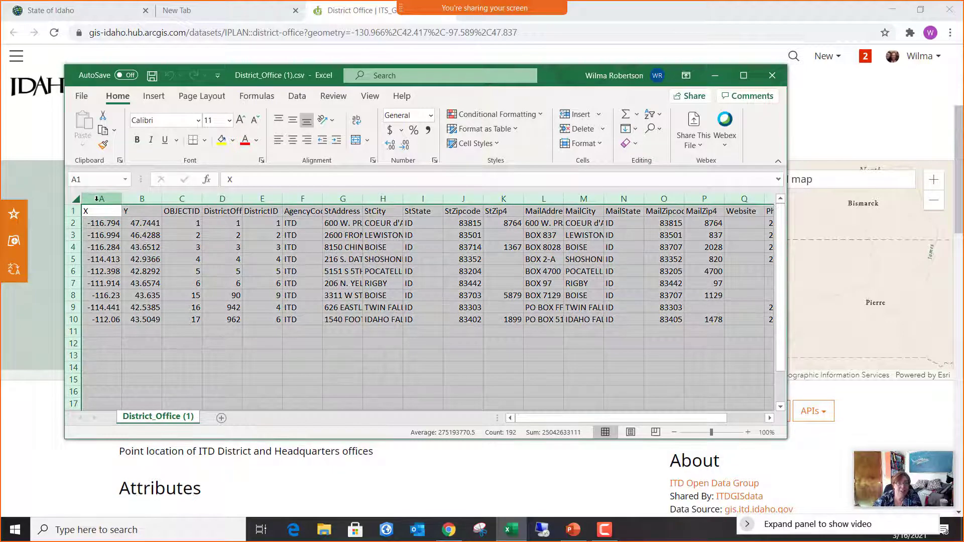
pyautogui.doubleClick(123, 199)
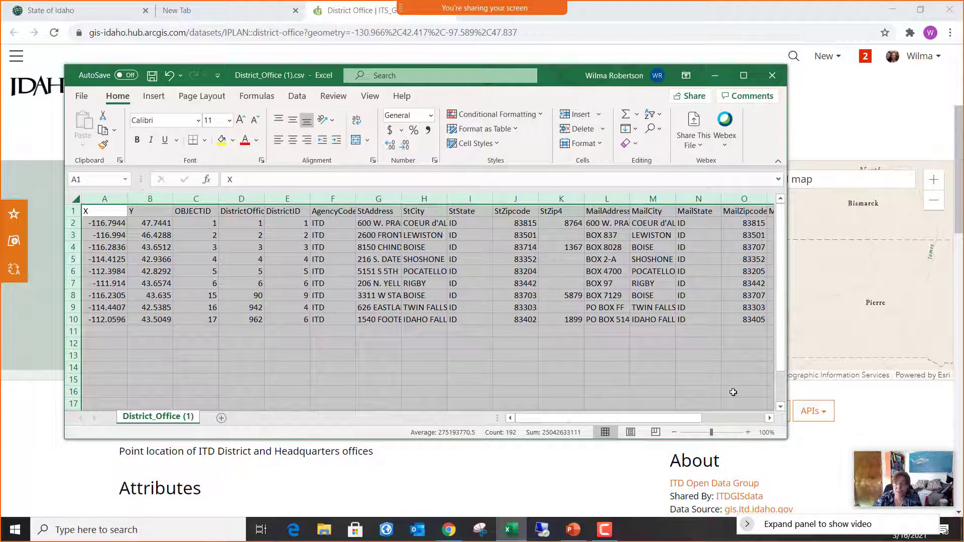
pyautogui.moveTo(787, 439); pyautogui.dragTo(916, 476)
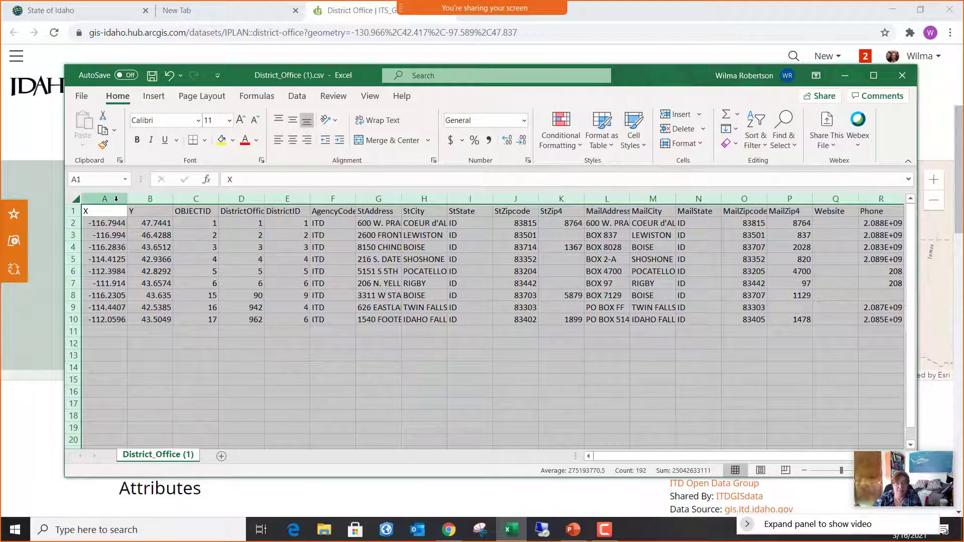
# Highlight the X and Y coordinate columns, and widen the StAddress, StCity and StState columns.
pyautogui.moveTo(105, 199); pyautogui.dragTo(150, 199)
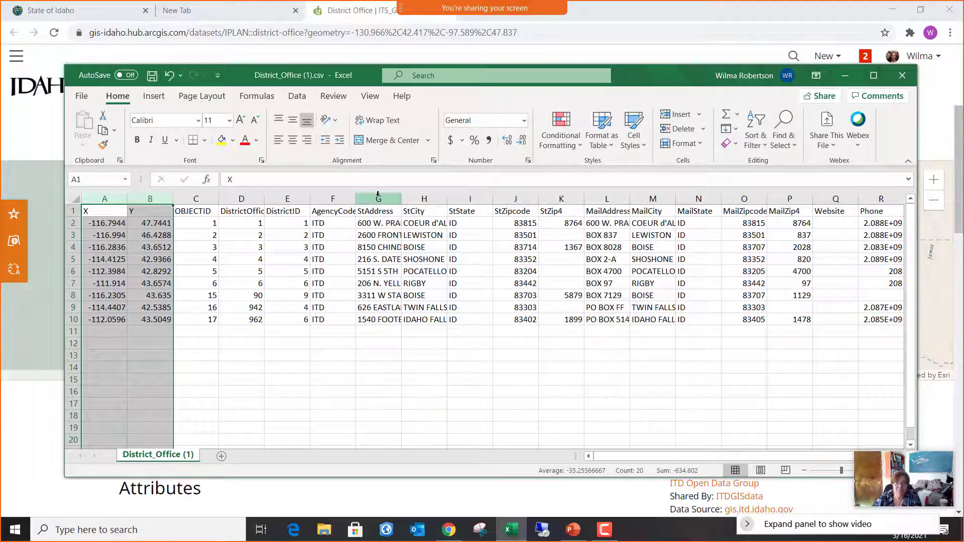
pyautogui.moveTo(376, 198); pyautogui.dragTo(464, 208)
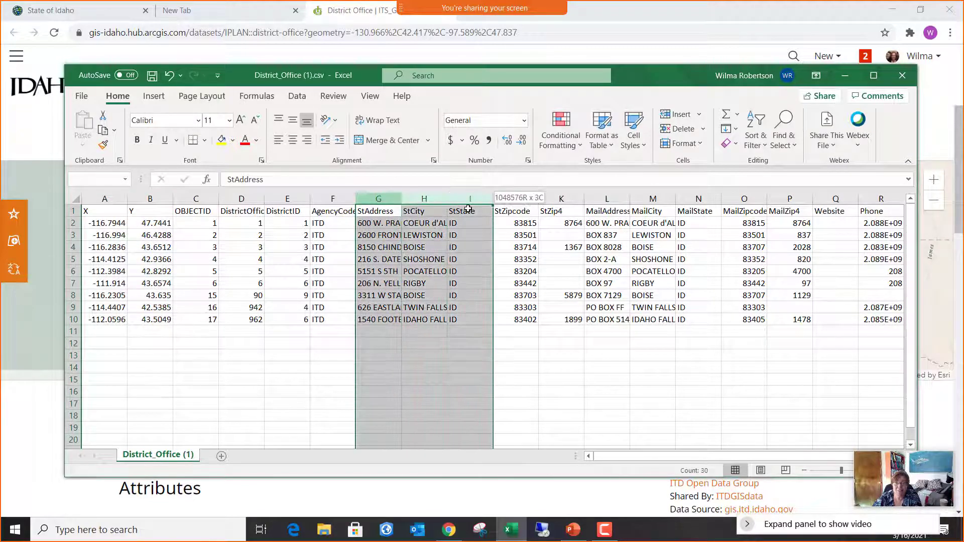
pyautogui.moveTo(399, 200); pyautogui.dragTo(415, 200)
pyautogui.click(572, 335)
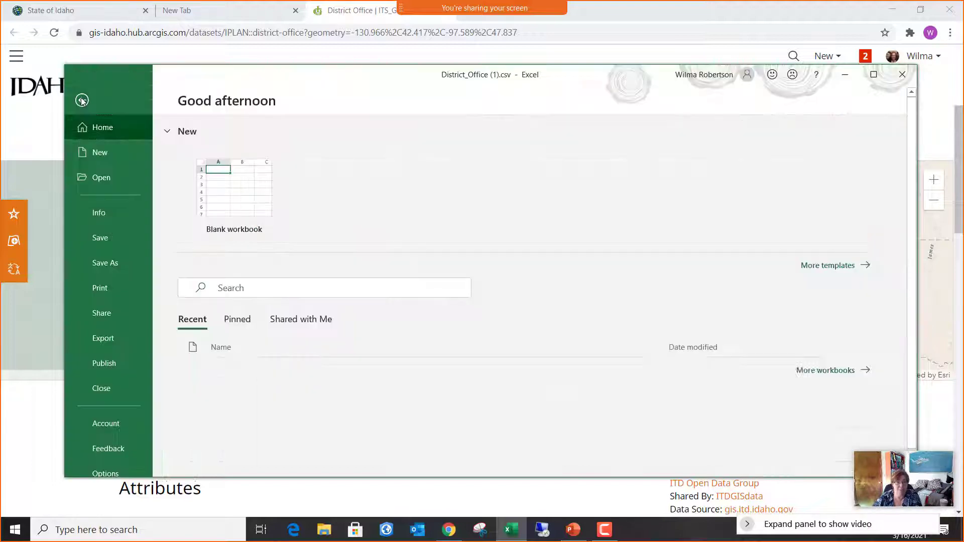
# Save a copy of the CSV file to the Desktop as District_Office.csv and close the workbook.
pyautogui.click(82, 96)
pyautogui.click(116, 264)
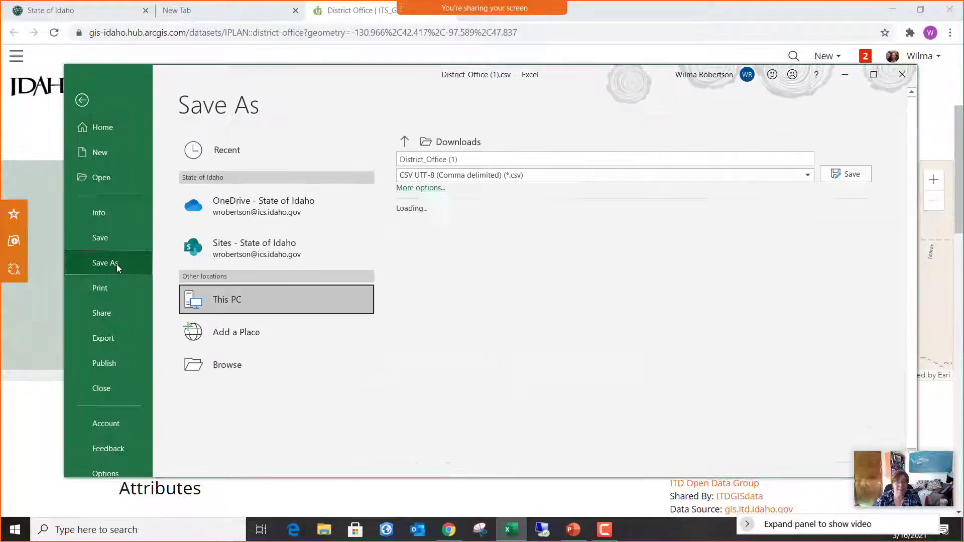
pyautogui.click(263, 366)
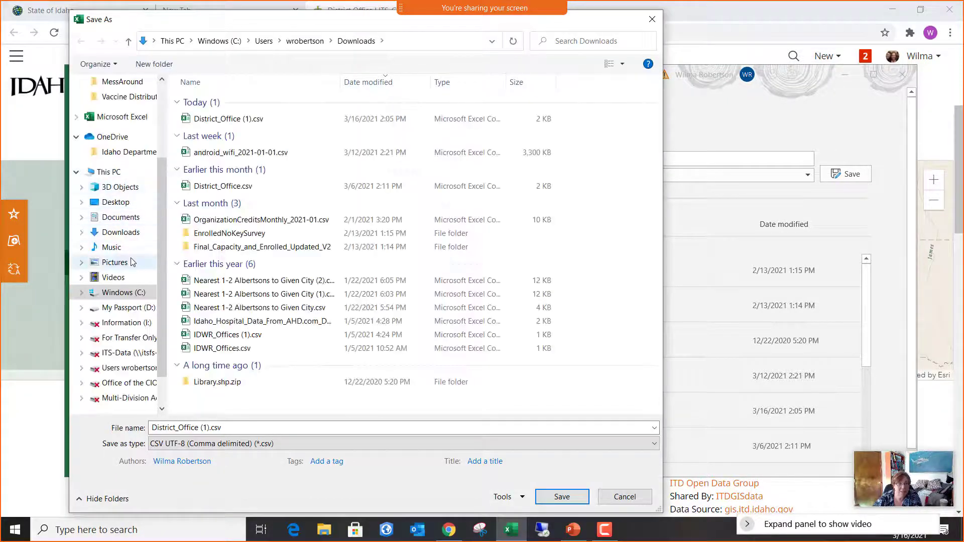
pyautogui.scroll(3, 124, 237)
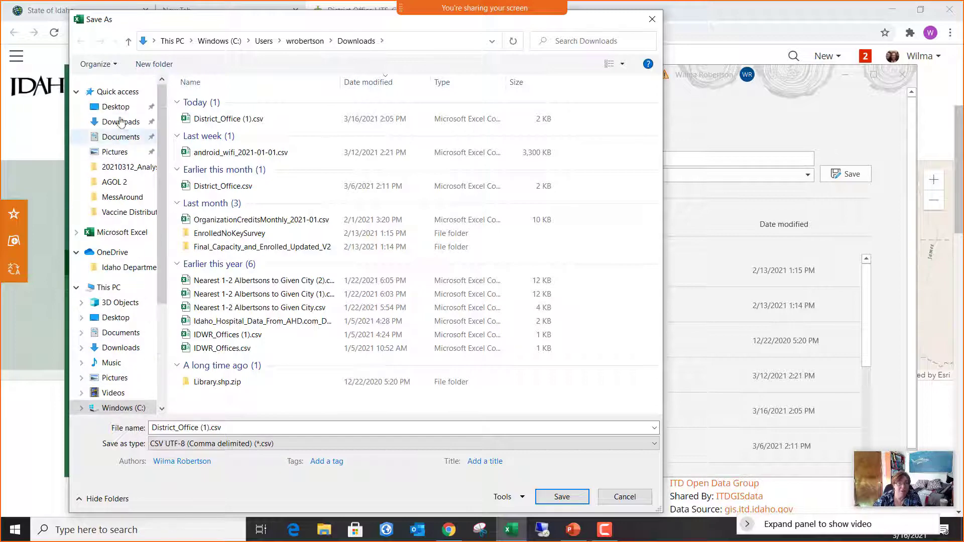
pyautogui.click(115, 107)
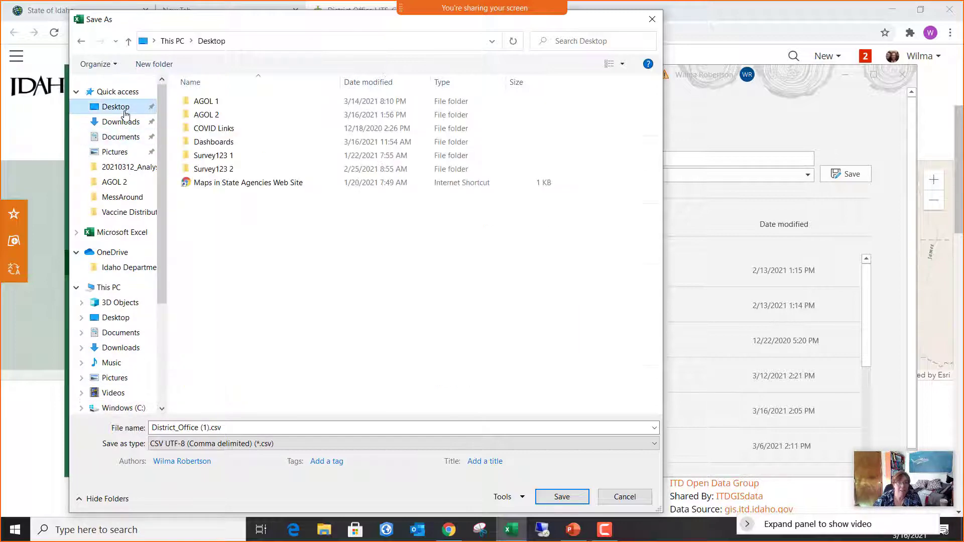
pyautogui.click(252, 425)
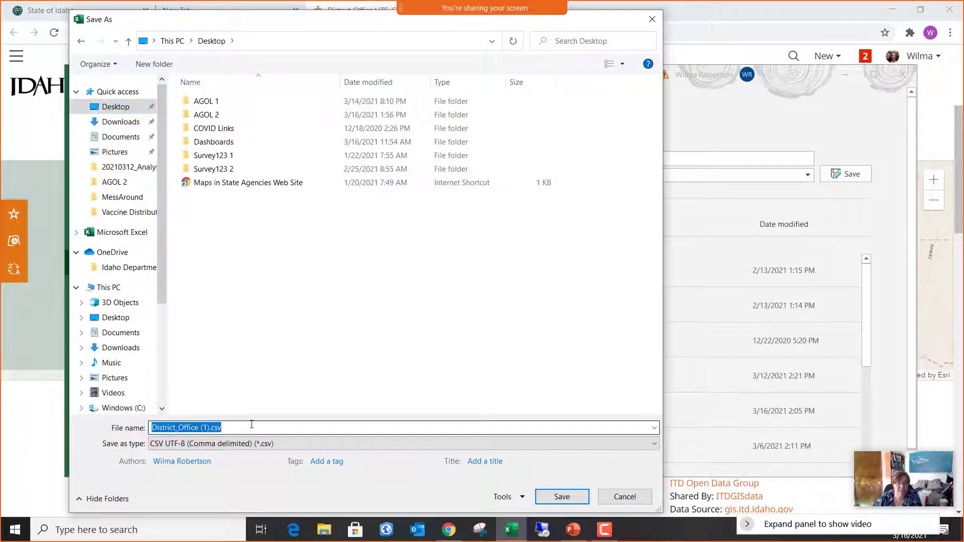
pyautogui.click(209, 427)
pyautogui.moveTo(202, 430); pyautogui.dragTo(214, 431)
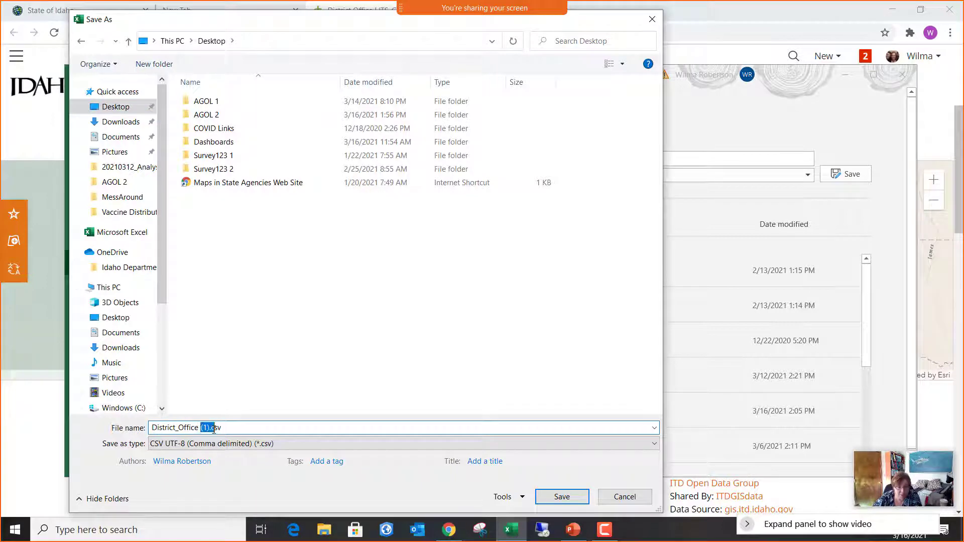
pyautogui.press('BackSpace')
pyautogui.press('BackSpace')
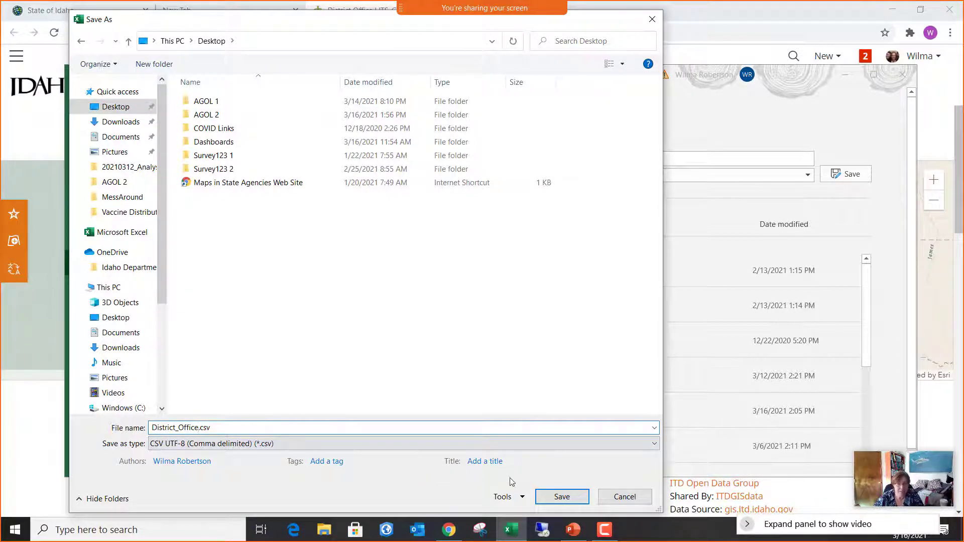
pyautogui.click(562, 497)
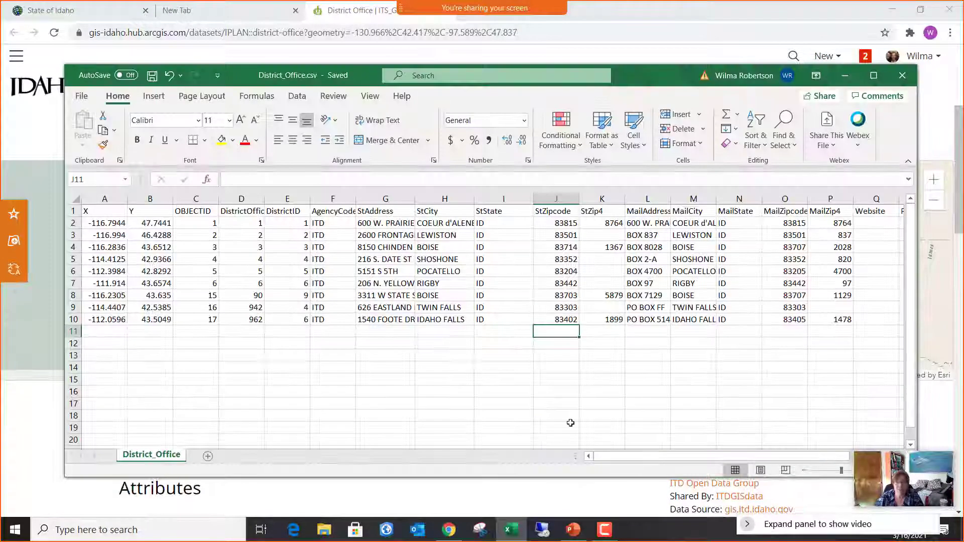
pyautogui.click(903, 75)
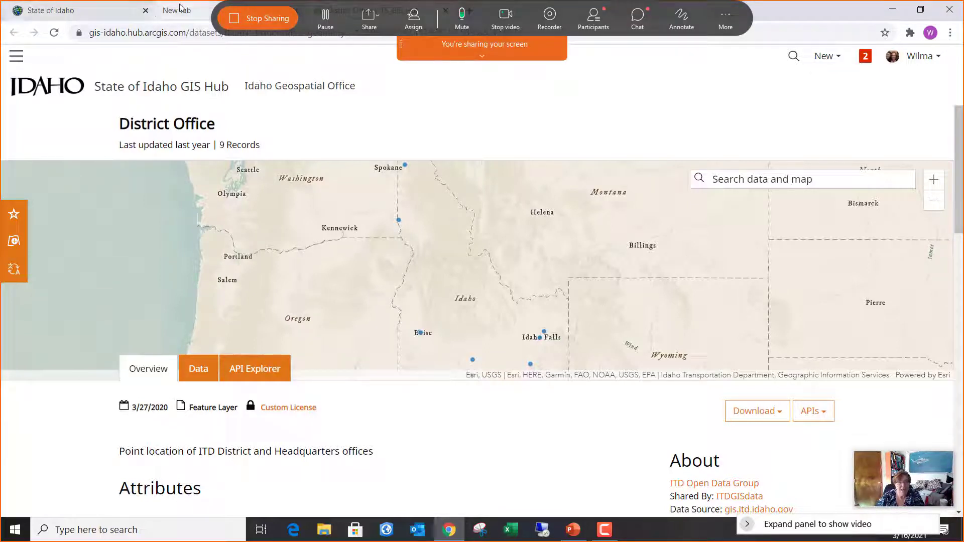
# Return to the ArcGIS Online site and start adding an item from the computer to My Content.
pyautogui.click(134, 18)
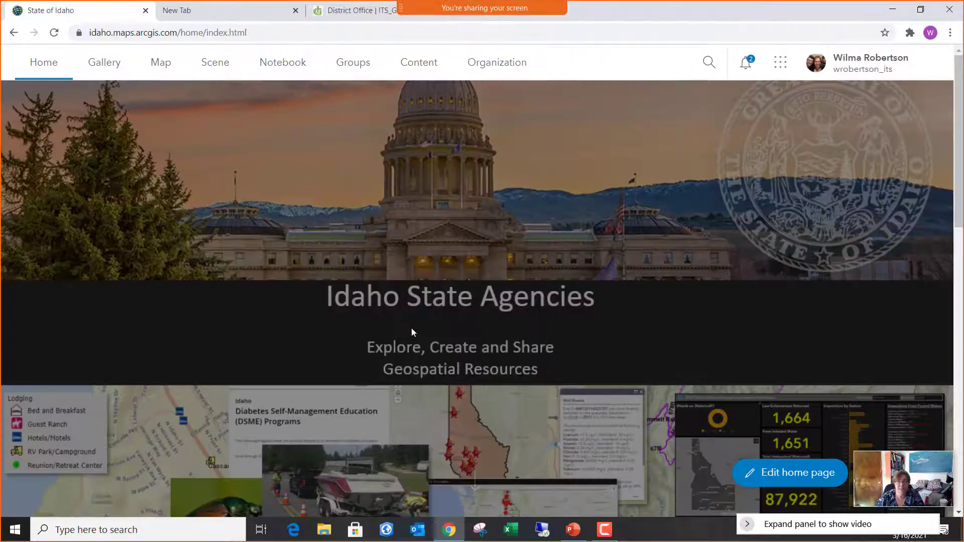
pyautogui.click(423, 71)
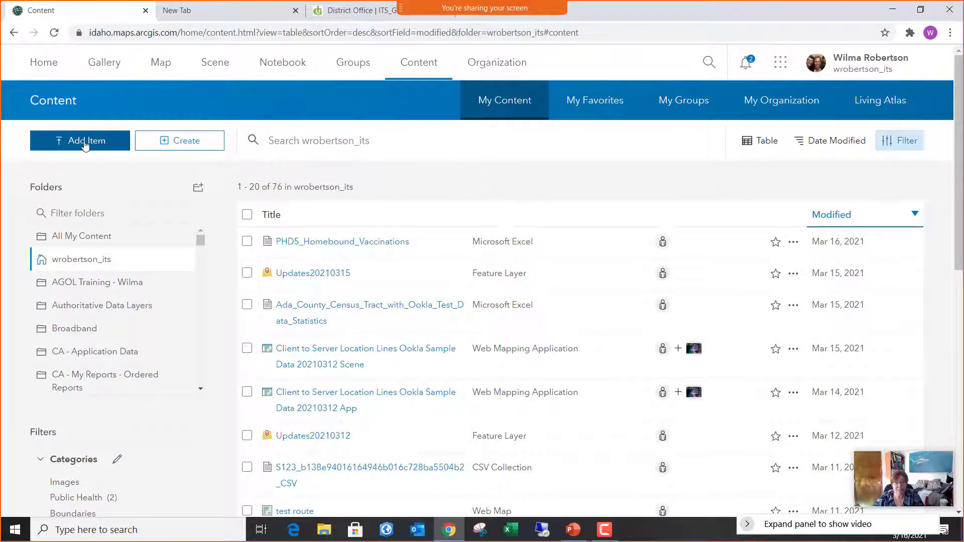
pyautogui.click(86, 145)
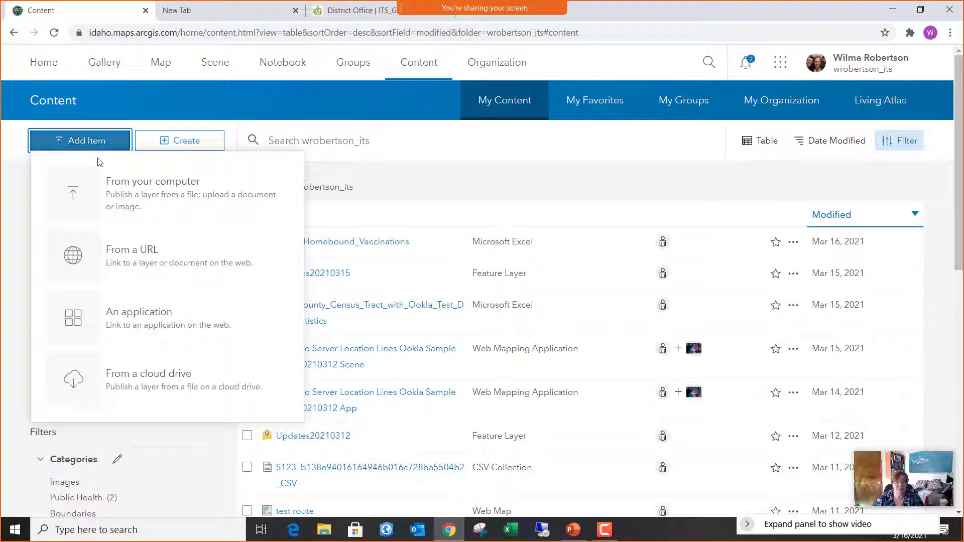
pyautogui.click(137, 202)
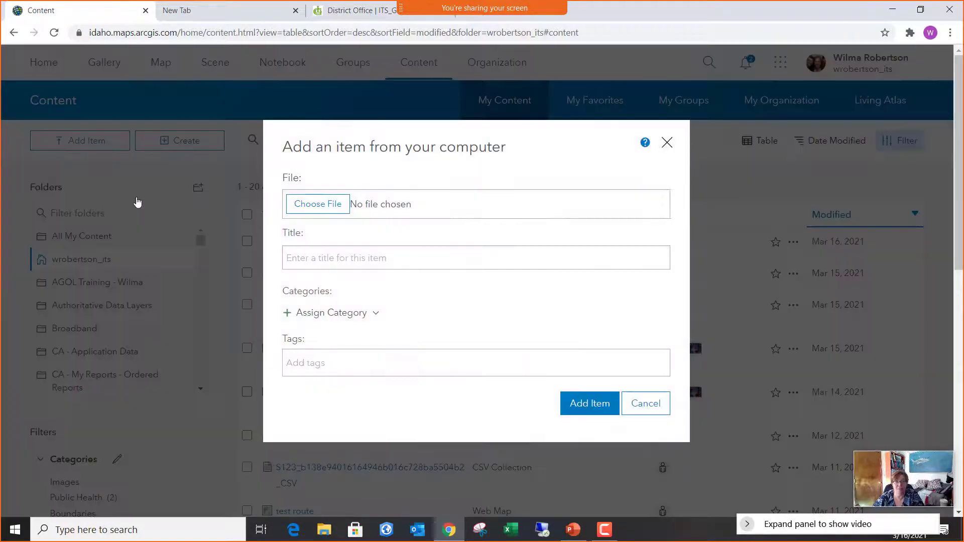
# Choose District_Office.csv from the Desktop as the file for the new item.
pyautogui.click(329, 205)
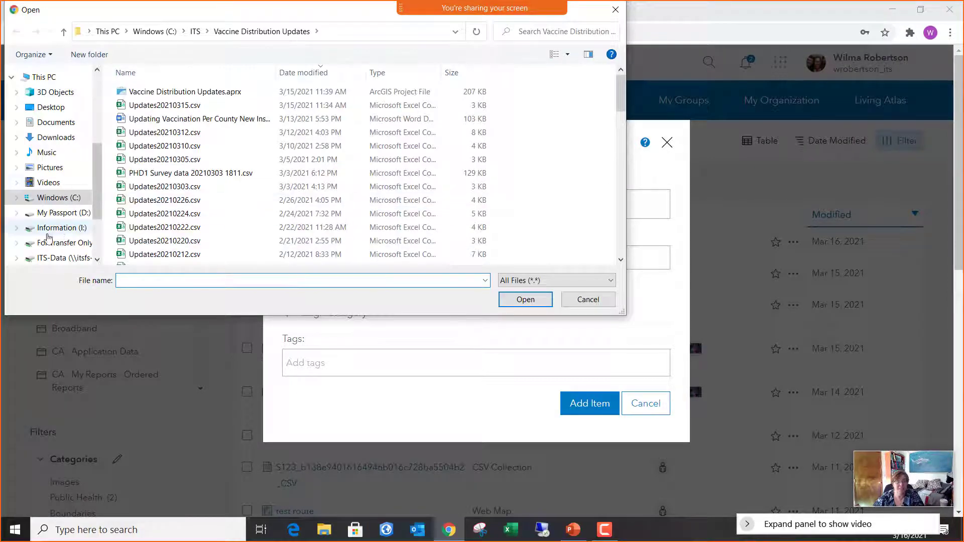
pyautogui.click(53, 108)
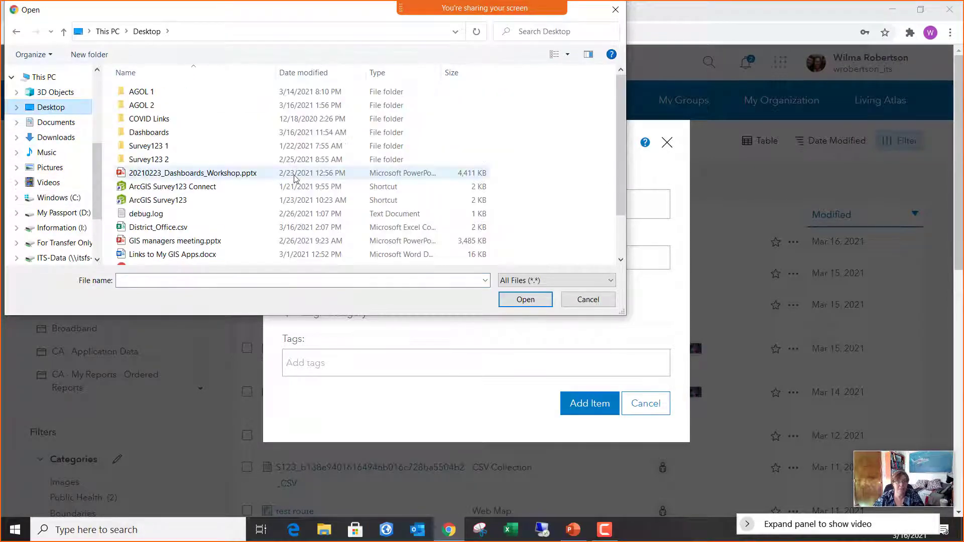
pyautogui.scroll(-2, 218, 200)
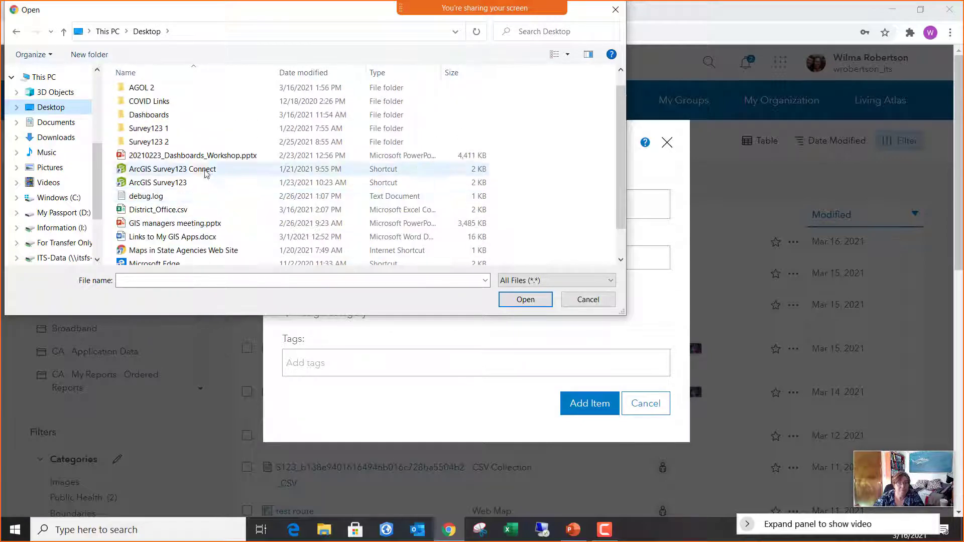
pyautogui.scroll(1, 217, 184)
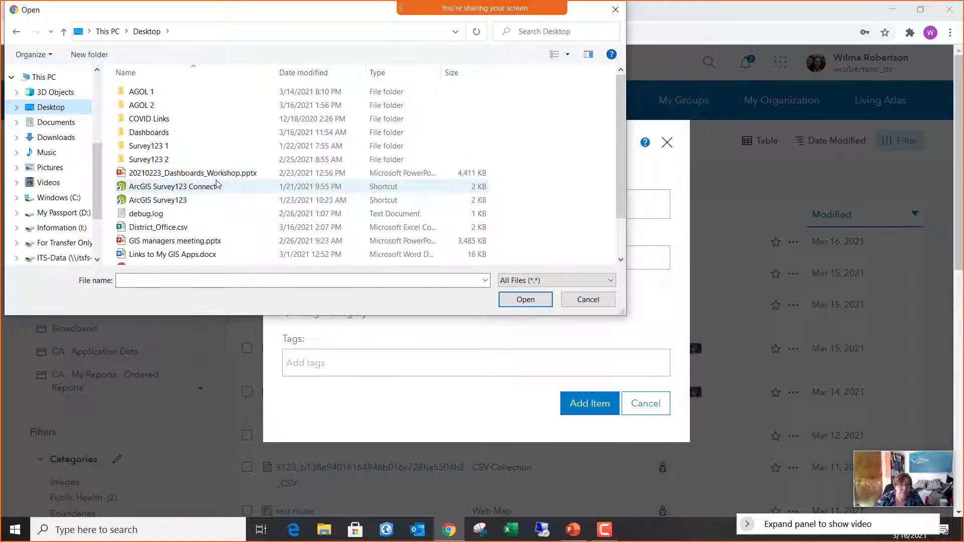
pyautogui.scroll(-1, 216, 186)
pyautogui.click(209, 194)
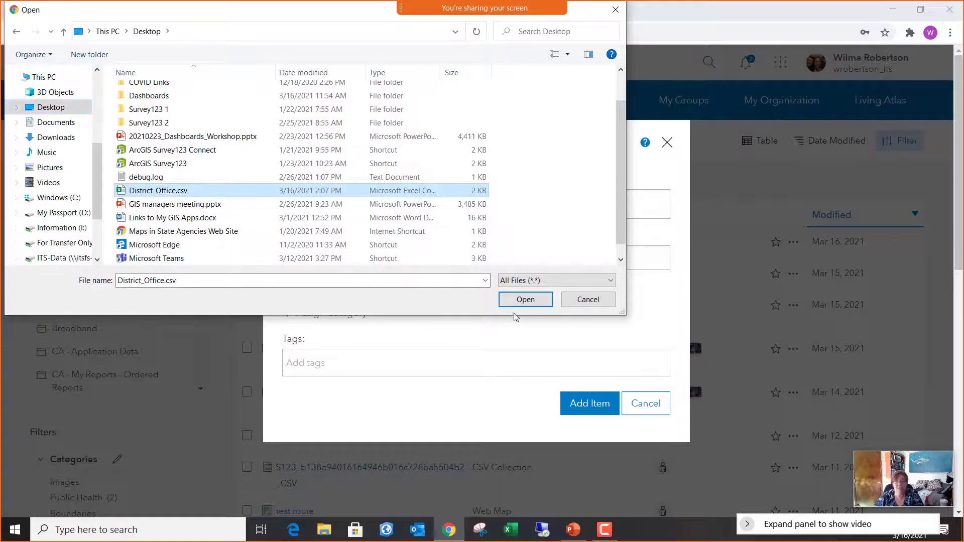
pyautogui.click(531, 300)
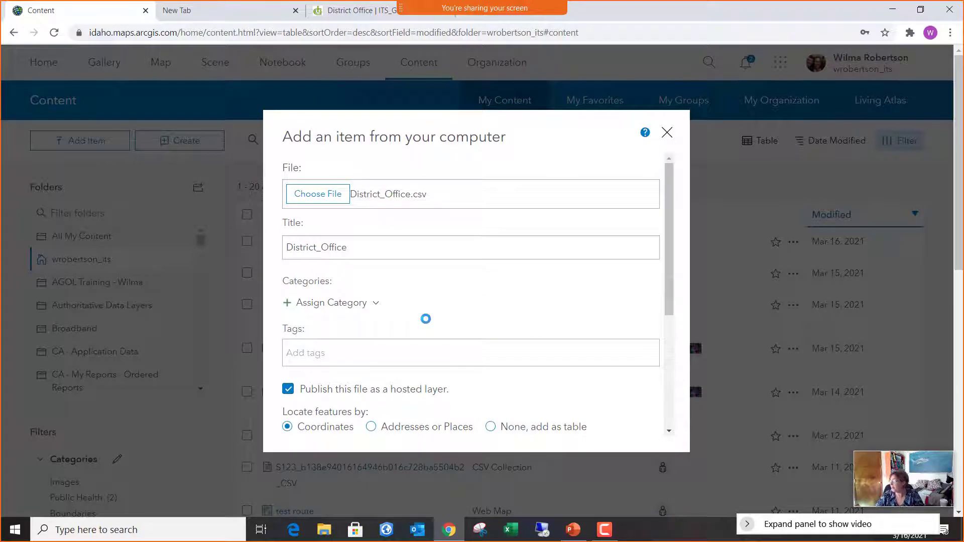
pyautogui.click(424, 194)
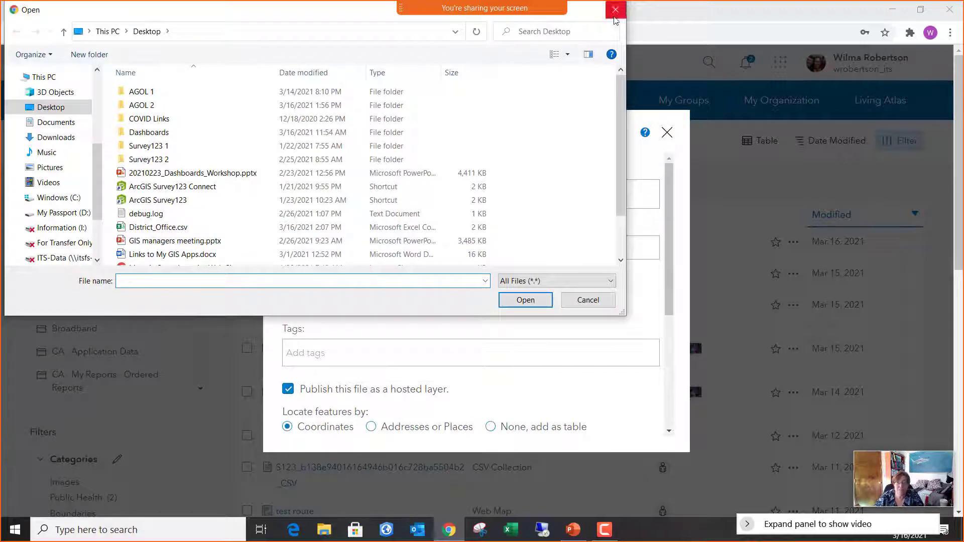
# Dismiss the file browser and change the new item's title to "ITD District Office".
pyautogui.click(615, 14)
pyautogui.click(379, 255)
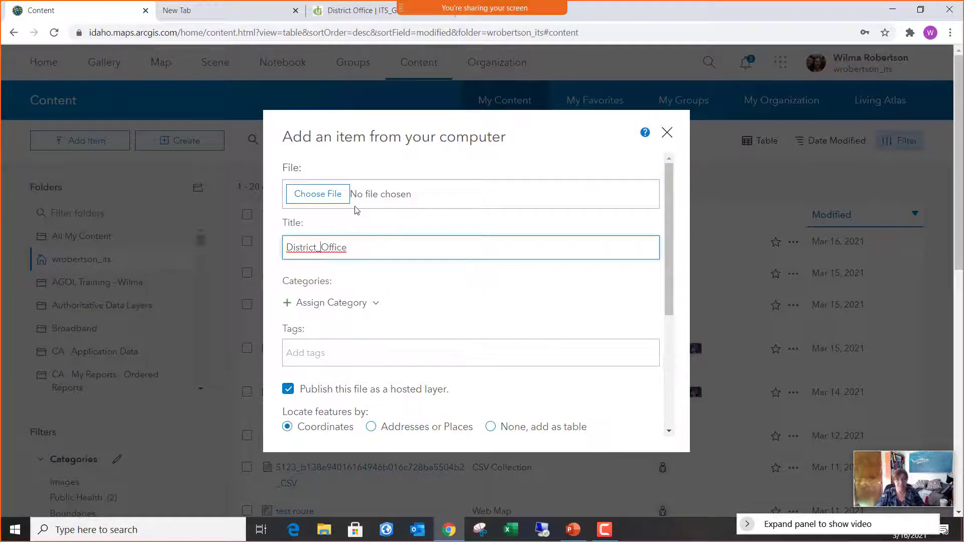
pyautogui.press('BackSpace')
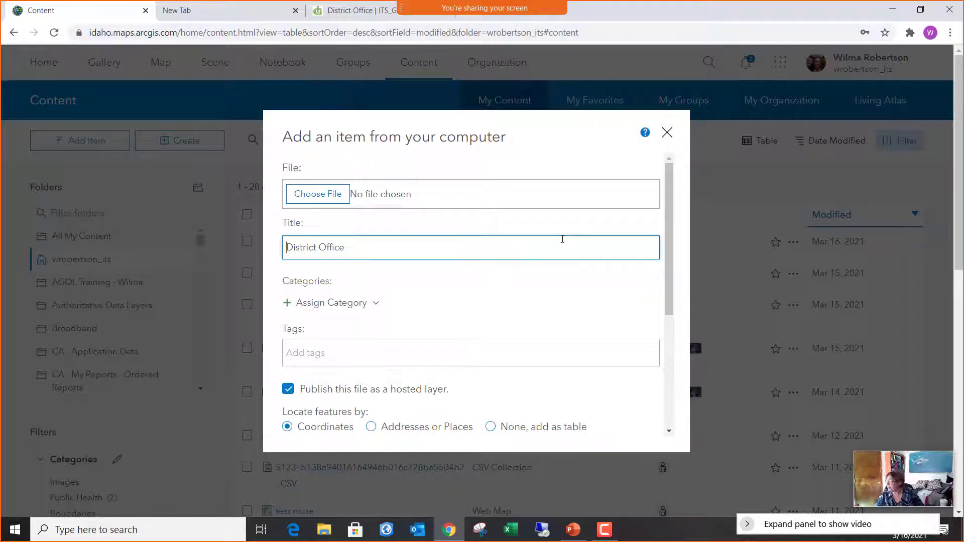
pyautogui.write('ITD')
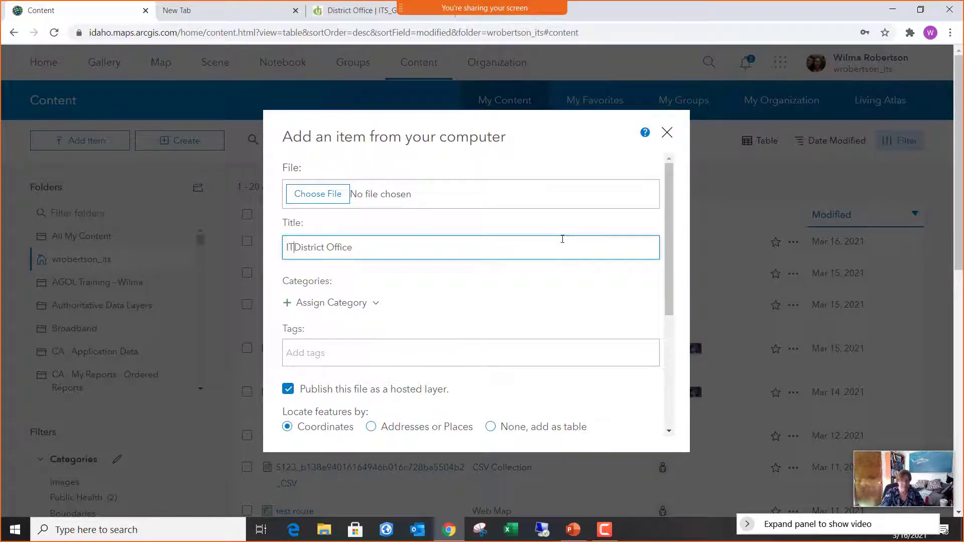
# Add the tags ITD and Temp to the new item.
pyautogui.click(609, 353)
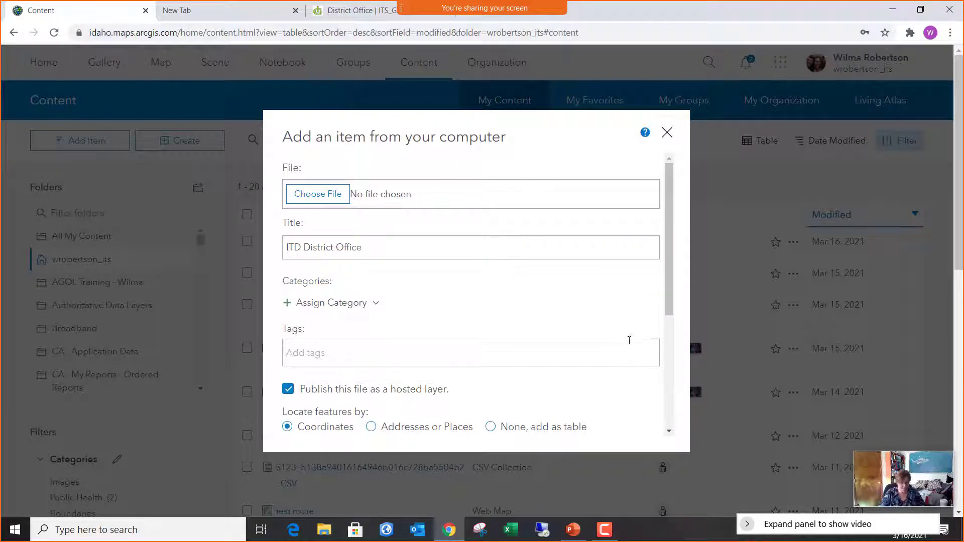
pyautogui.write('ITD')
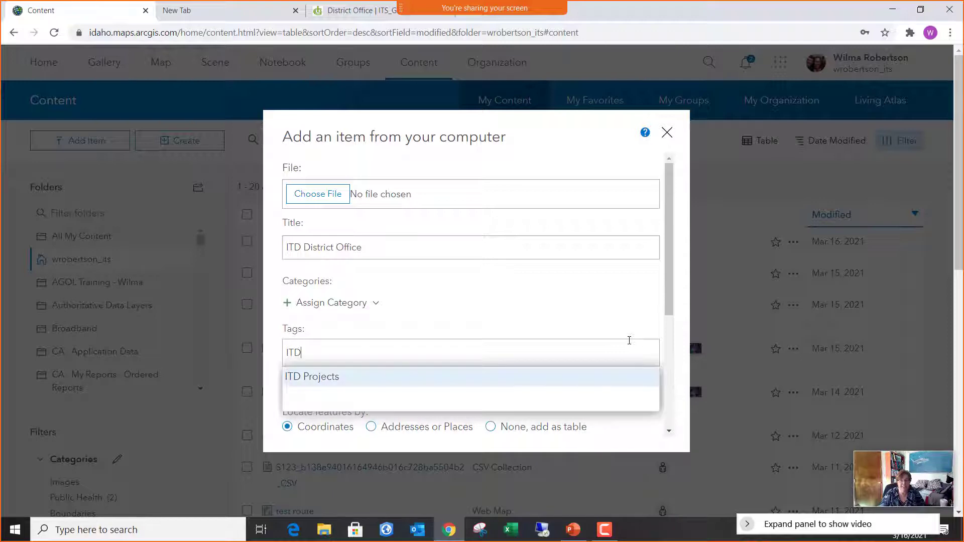
pyautogui.press('Return')
pyautogui.write('T')
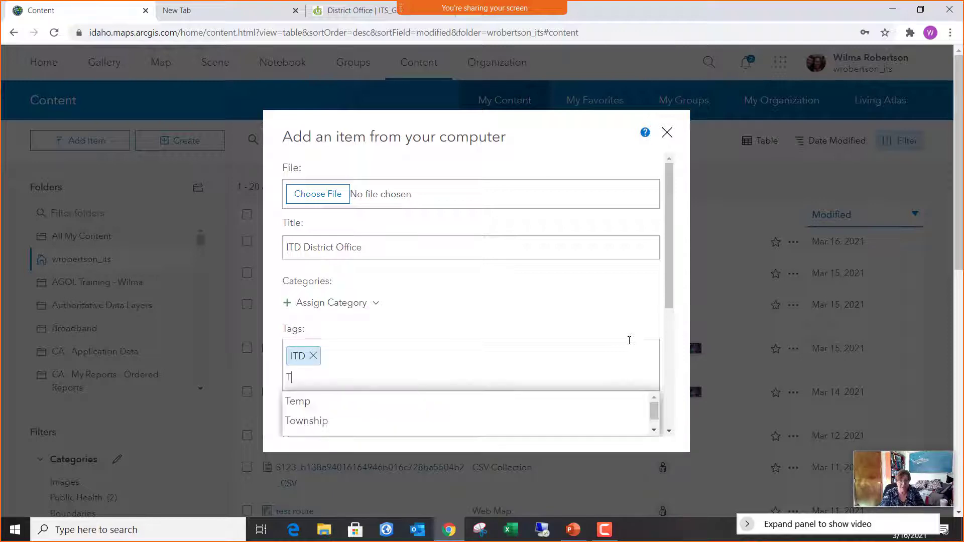
pyautogui.write('emp')
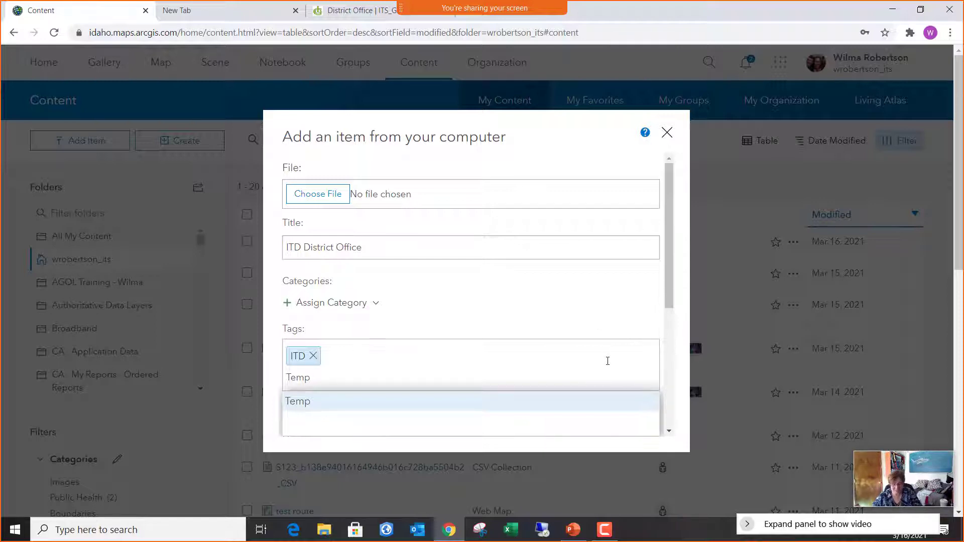
pyautogui.press('Return')
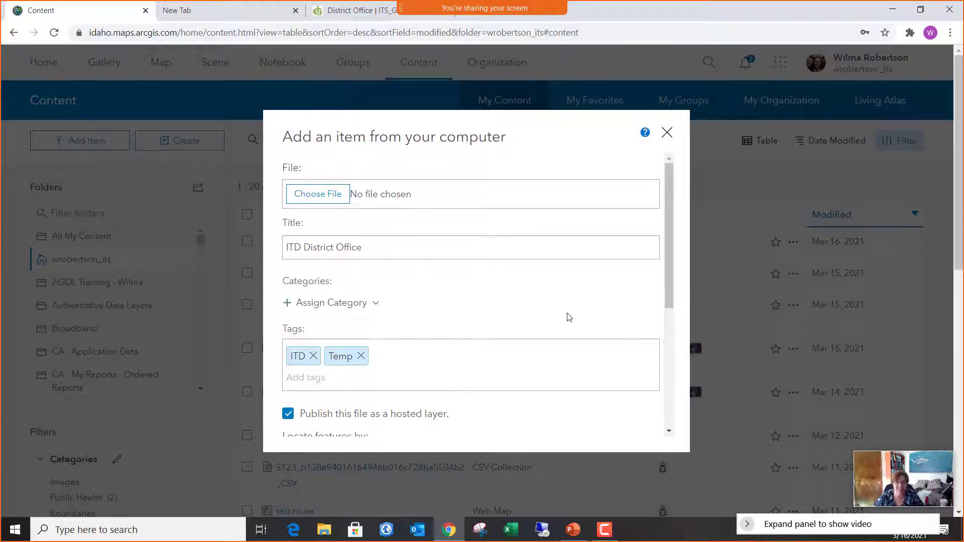
# Review the hosted layer and location field settings, and try to add the item located by coordinates.
pyautogui.scroll(-1, 519, 289)
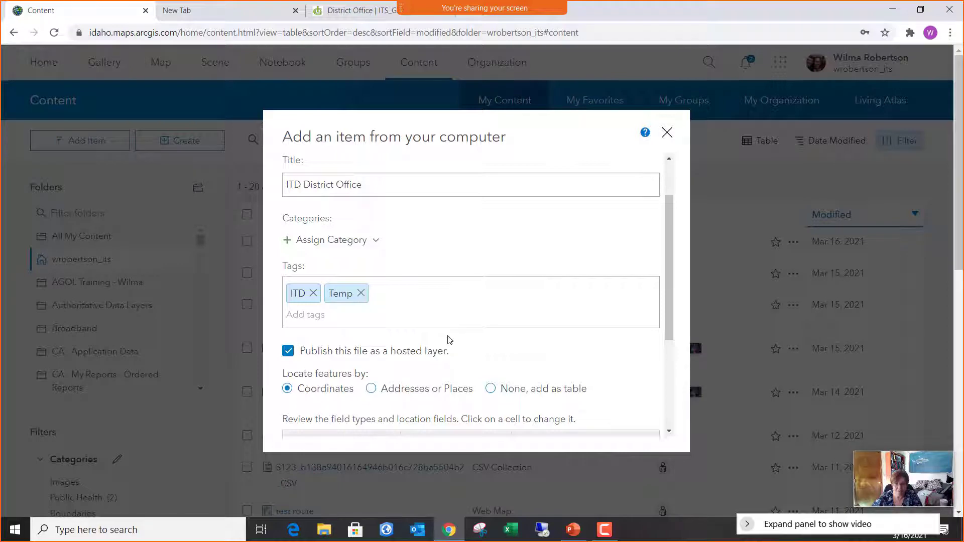
pyautogui.scroll(-3, 449, 344)
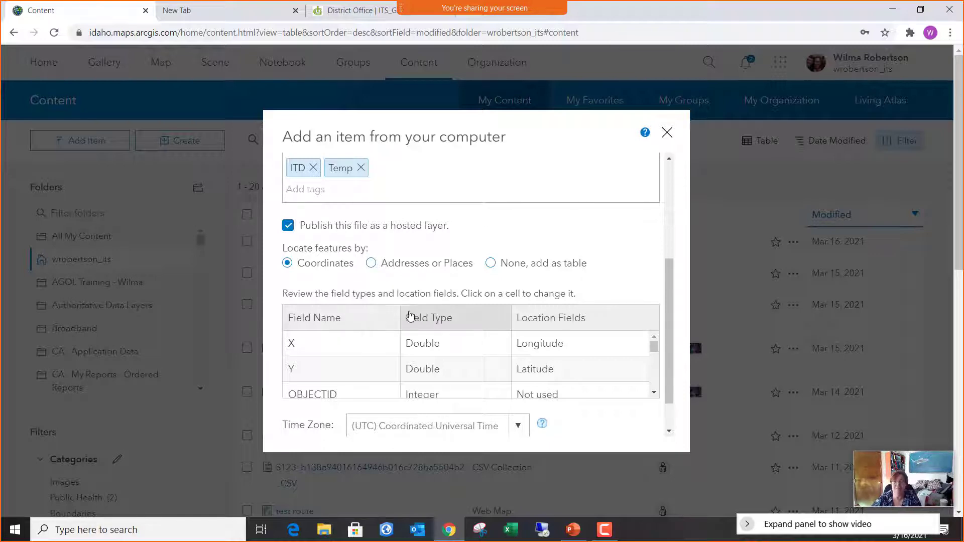
pyautogui.scroll(-1, 412, 314)
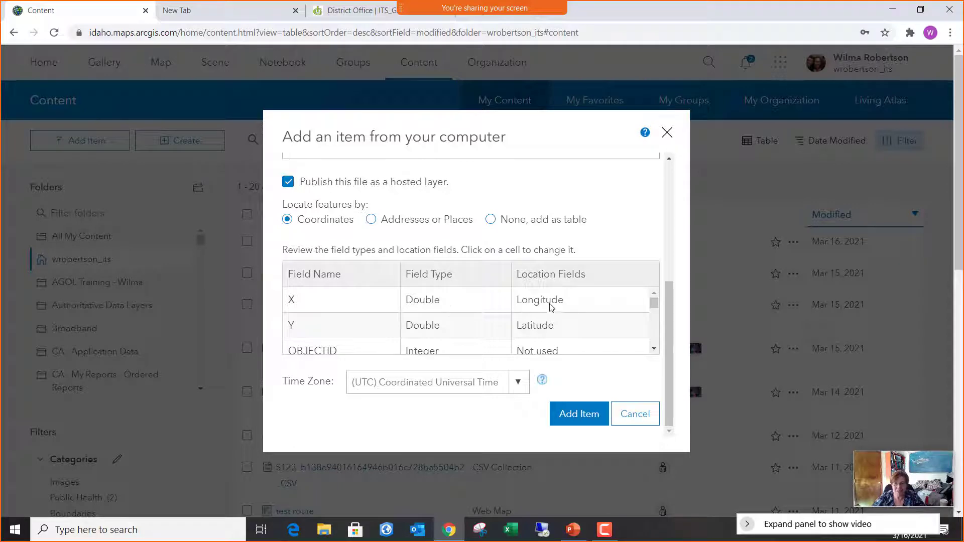
pyautogui.scroll(-1, 485, 316)
pyautogui.scroll(-6, 485, 317)
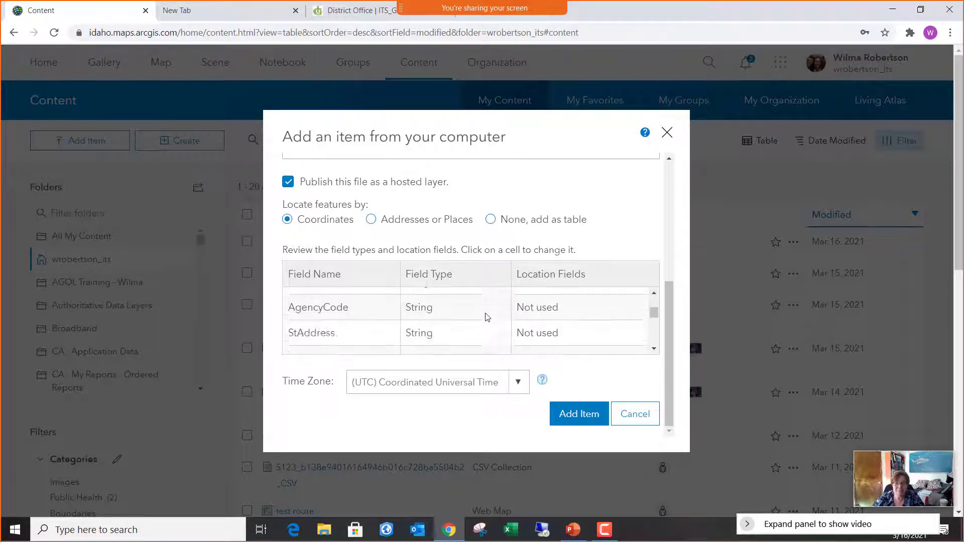
pyautogui.click(577, 415)
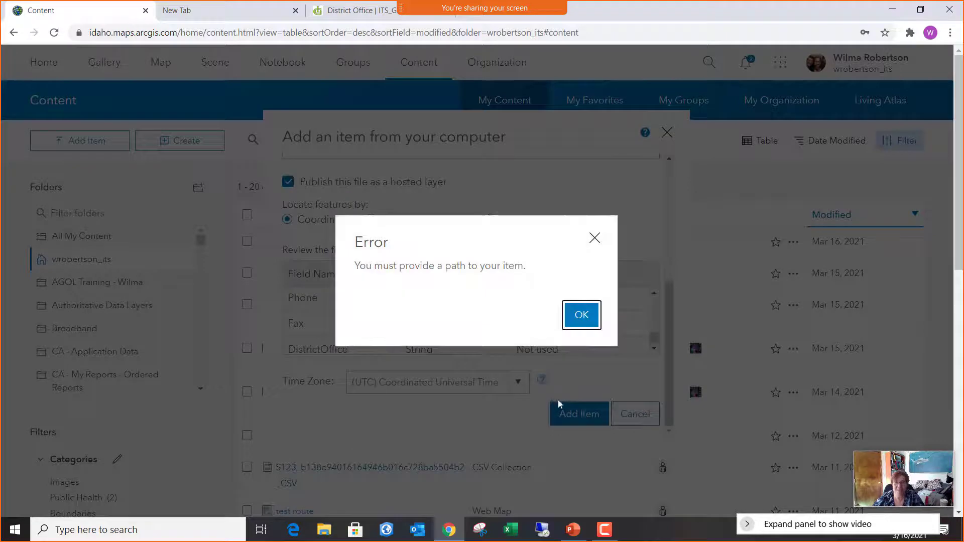
pyautogui.click(579, 319)
# Examine the item form again from the file entry to the time zone, including the whole list of location fields.
pyautogui.scroll(-1, 460, 382)
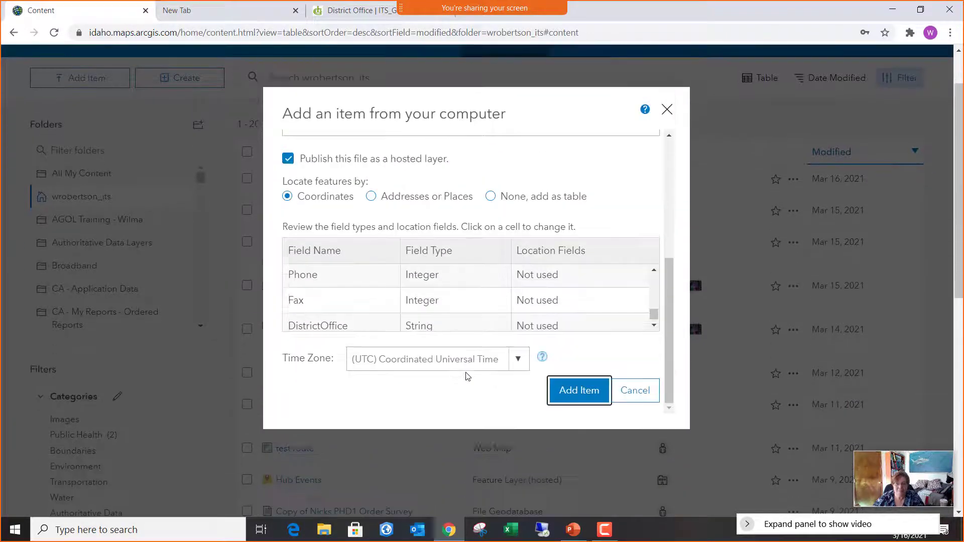
pyautogui.scroll(1, 482, 347)
pyautogui.scroll(-1, 499, 314)
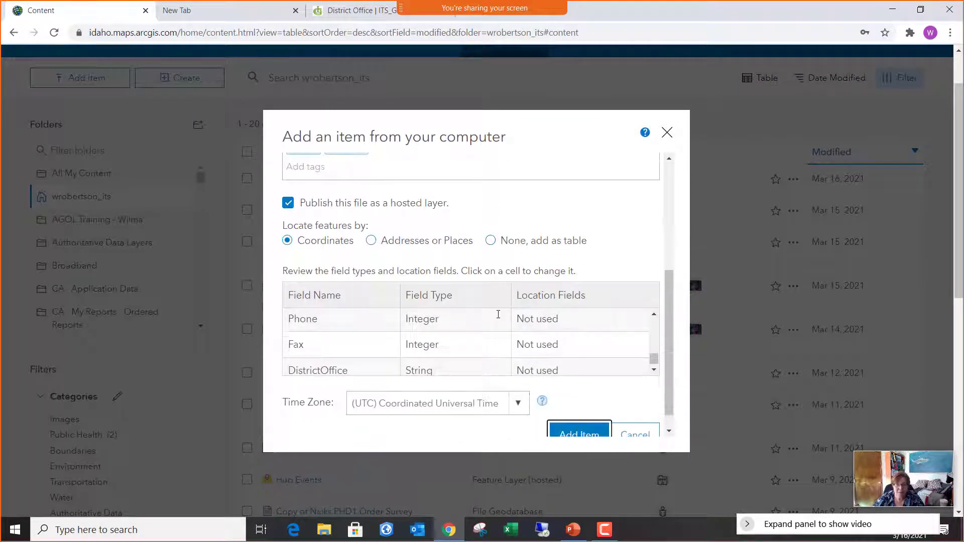
pyautogui.scroll(4, 470, 304)
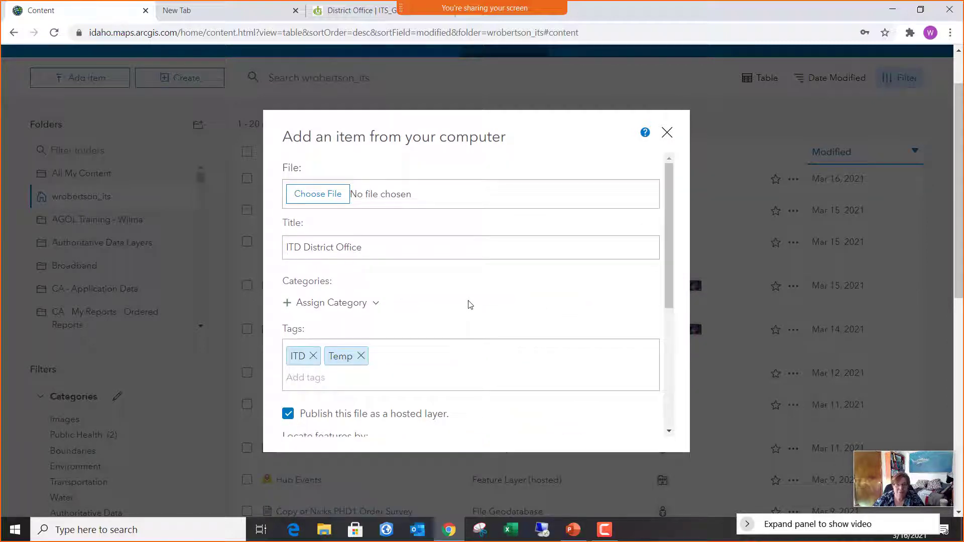
pyautogui.scroll(-5, 470, 302)
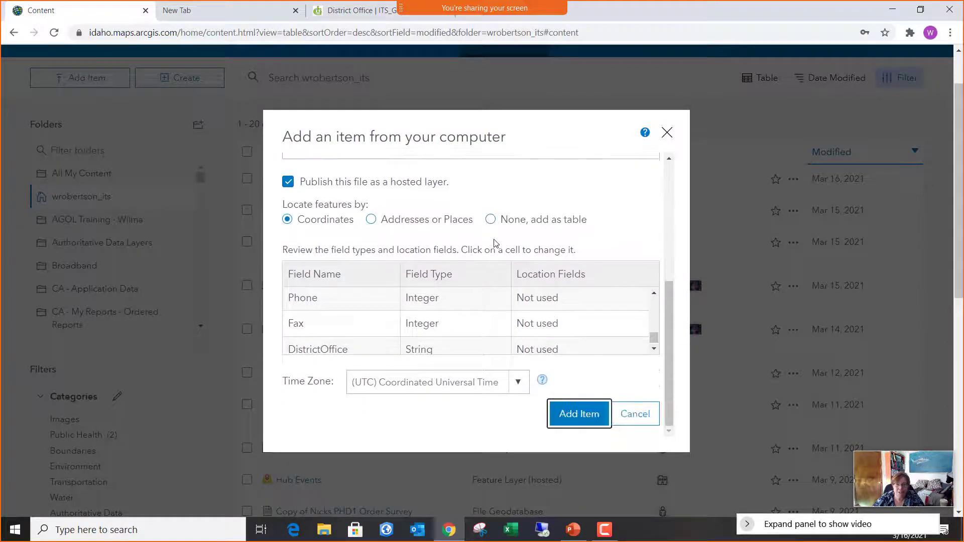
pyautogui.scroll(-1, 496, 245)
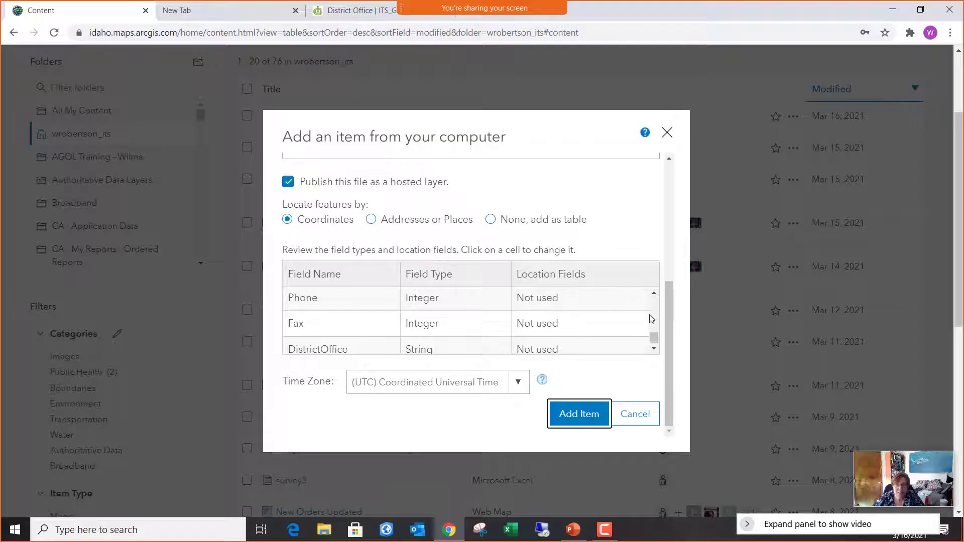
pyautogui.moveTo(654, 337); pyautogui.dragTo(655, 298)
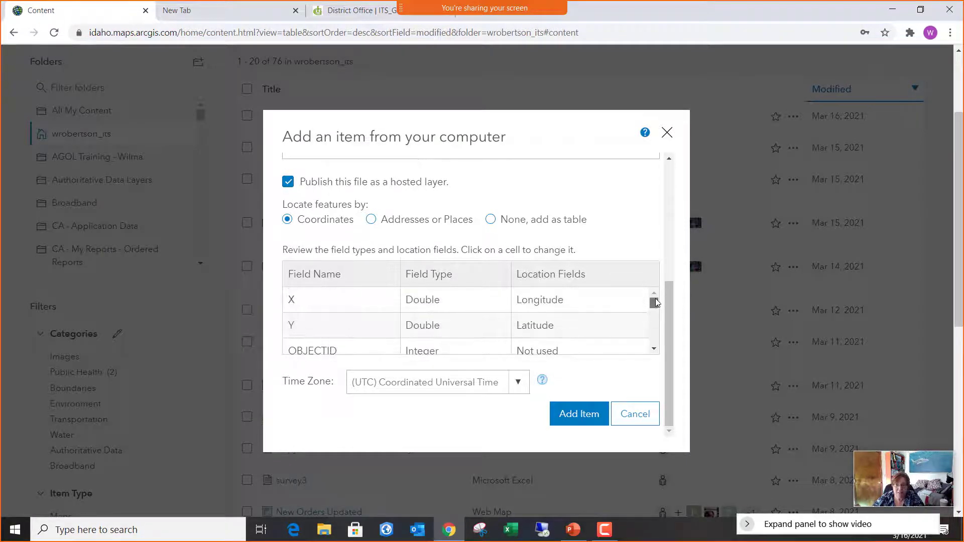
pyautogui.click(619, 310)
pyautogui.click(465, 389)
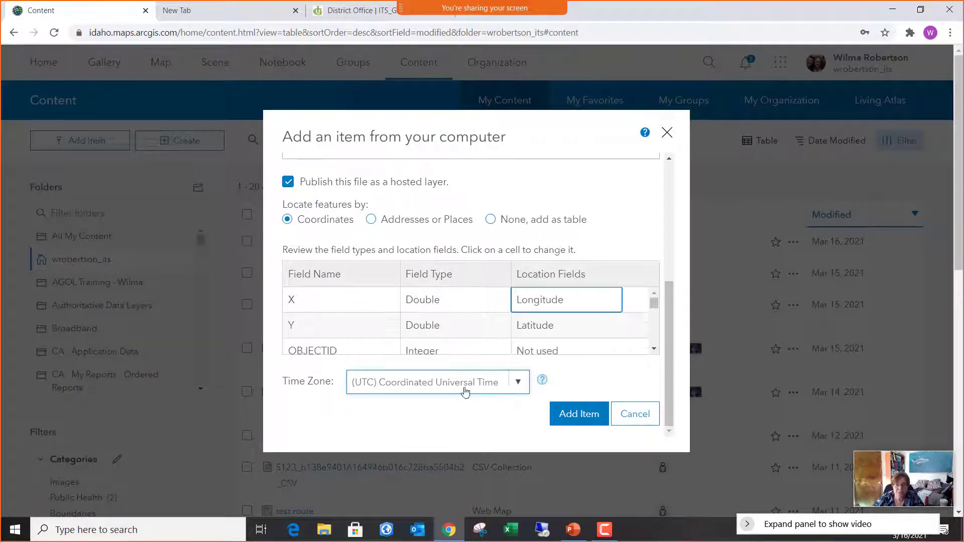
pyautogui.moveTo(654, 304); pyautogui.dragTo(655, 347)
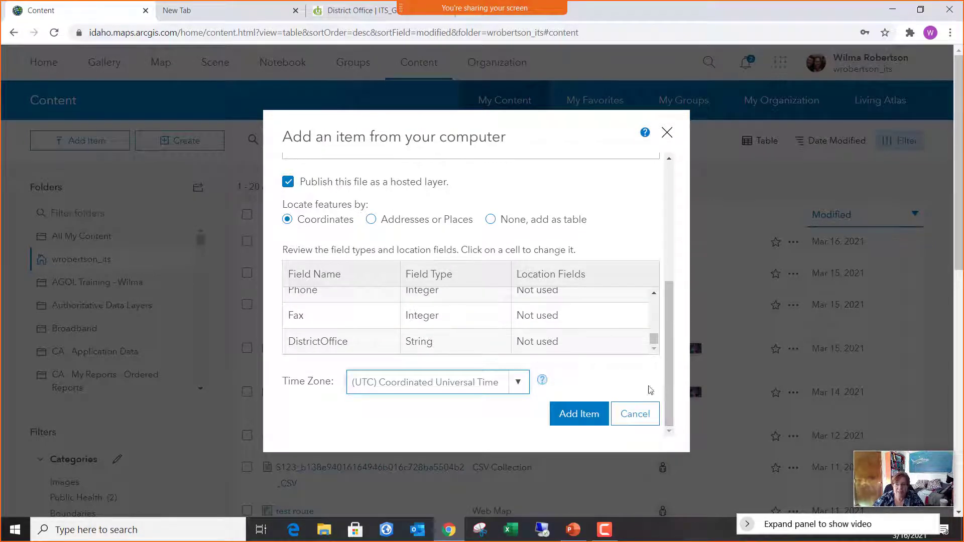
# Try once more to add the item with the current settings, and dismiss the error.
pyautogui.scroll(-5, 650, 390)
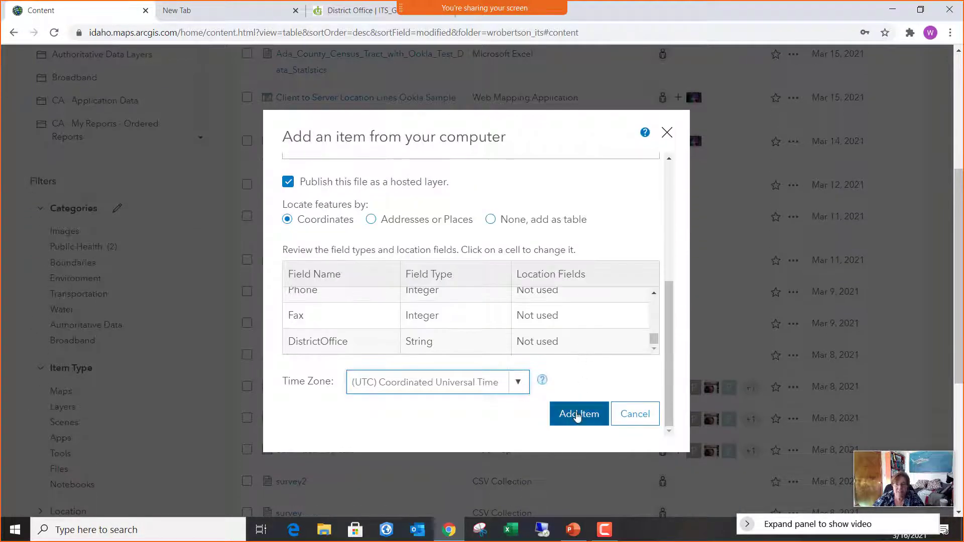
pyautogui.click(578, 415)
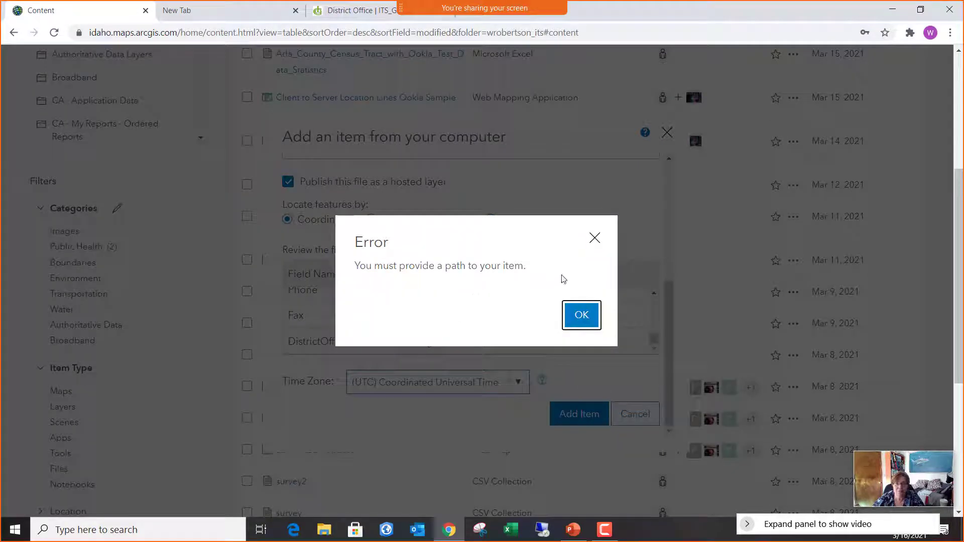
pyautogui.click(595, 238)
# Choose District_Office.csv from the Desktop again as the item's file and dismiss the error.
pyautogui.scroll(2, 425, 243)
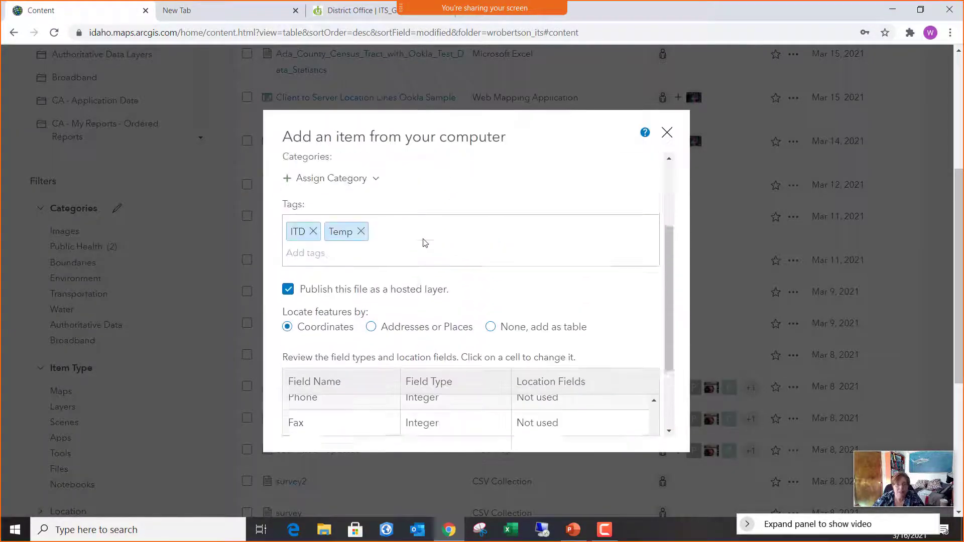
pyautogui.scroll(3, 424, 242)
pyautogui.click(334, 198)
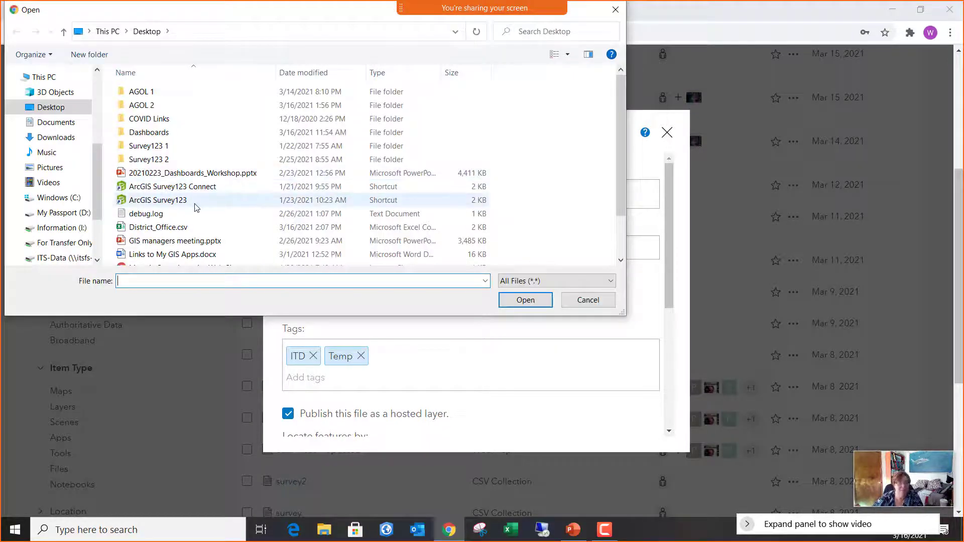
pyautogui.click(180, 227)
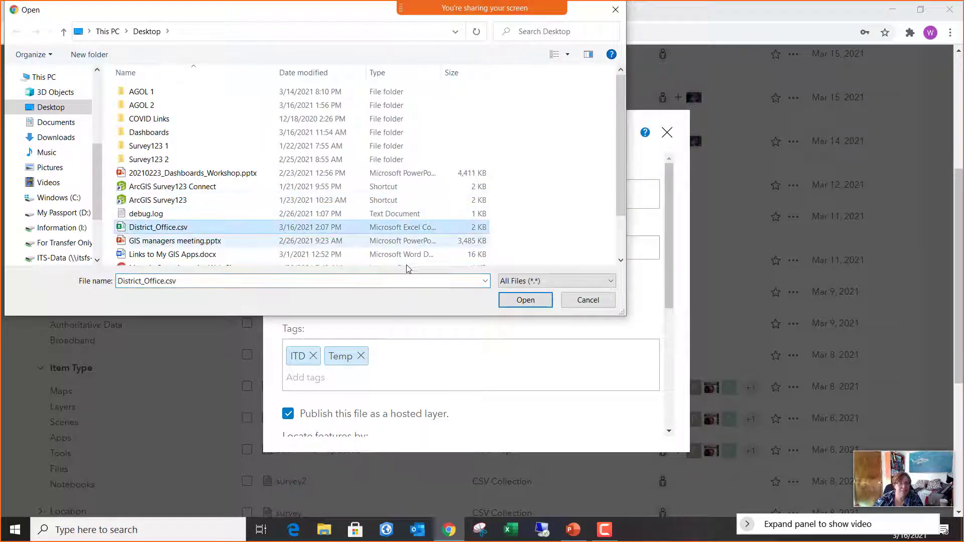
pyautogui.click(537, 303)
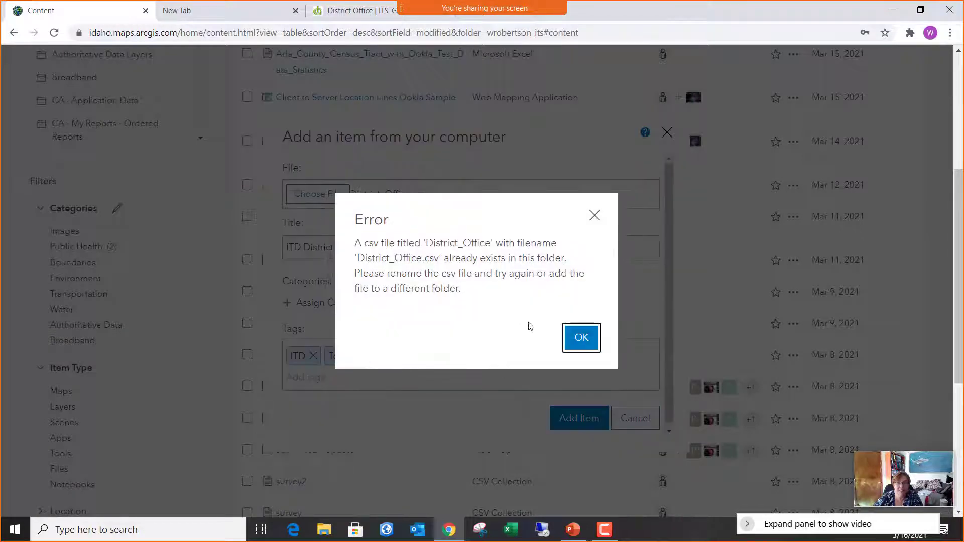
pyautogui.click(579, 344)
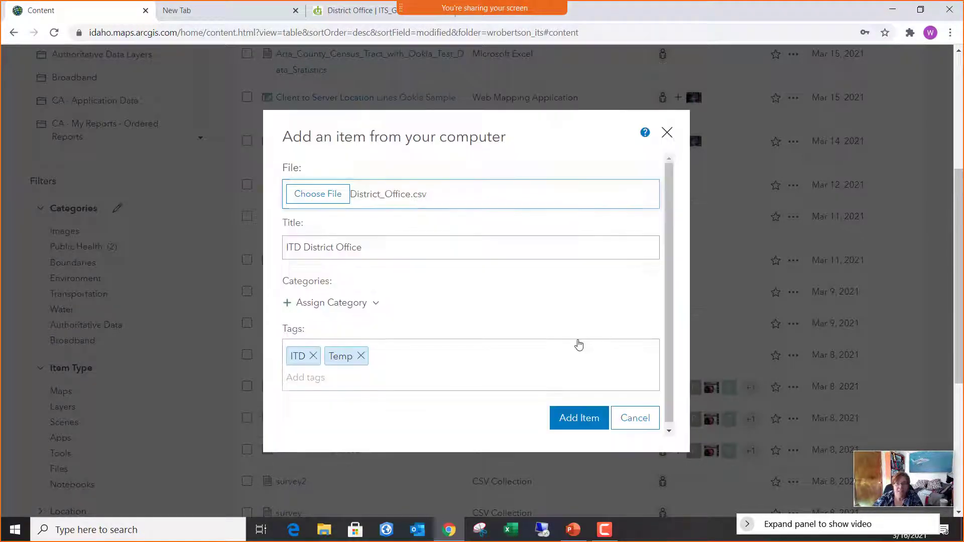
# Change the item's title to "ITD District Office V2".
pyautogui.click(385, 245)
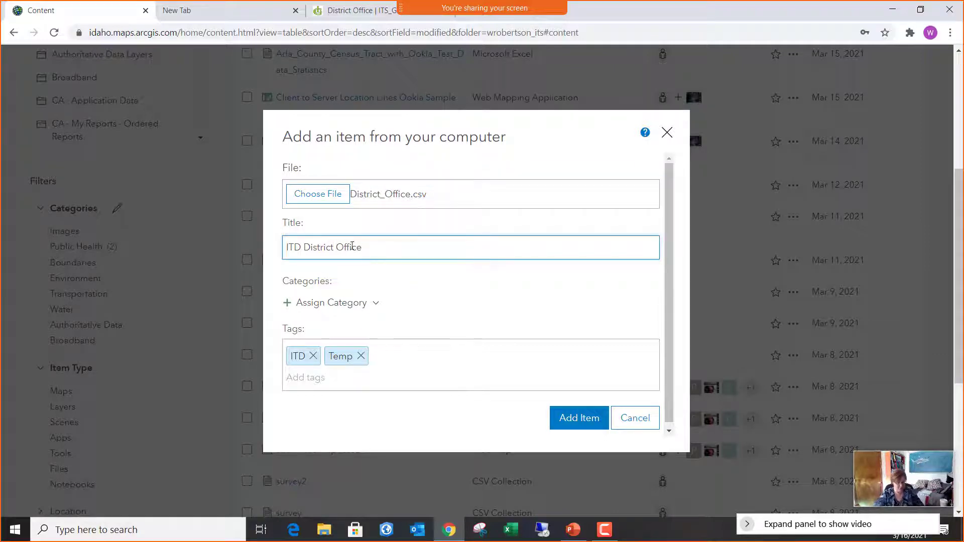
pyautogui.write('V2')
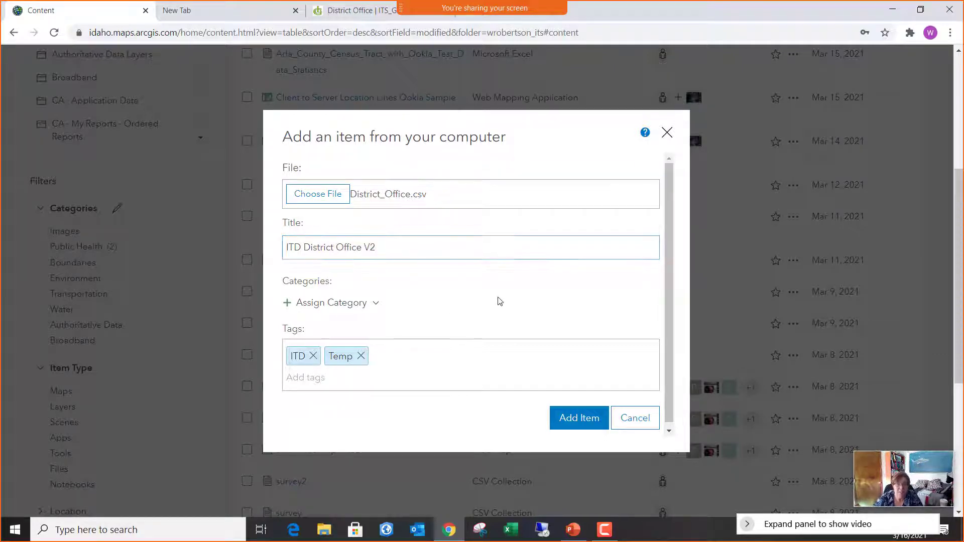
pyautogui.click(499, 302)
# Try to add District_Office.csv as a hosted layer under the title "ITD District Office V2", and dismiss the error.
pyautogui.scroll(-1, 498, 307)
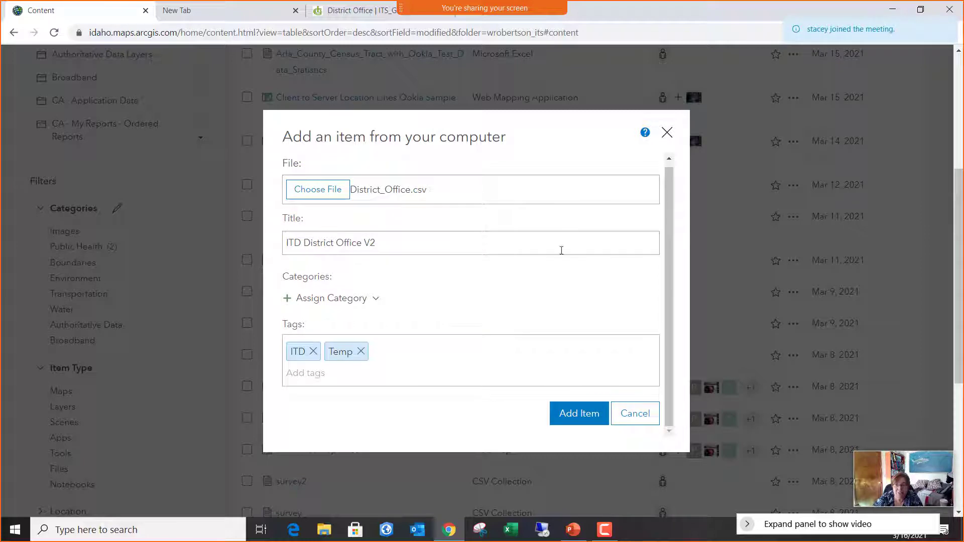
pyautogui.scroll(-1, 503, 281)
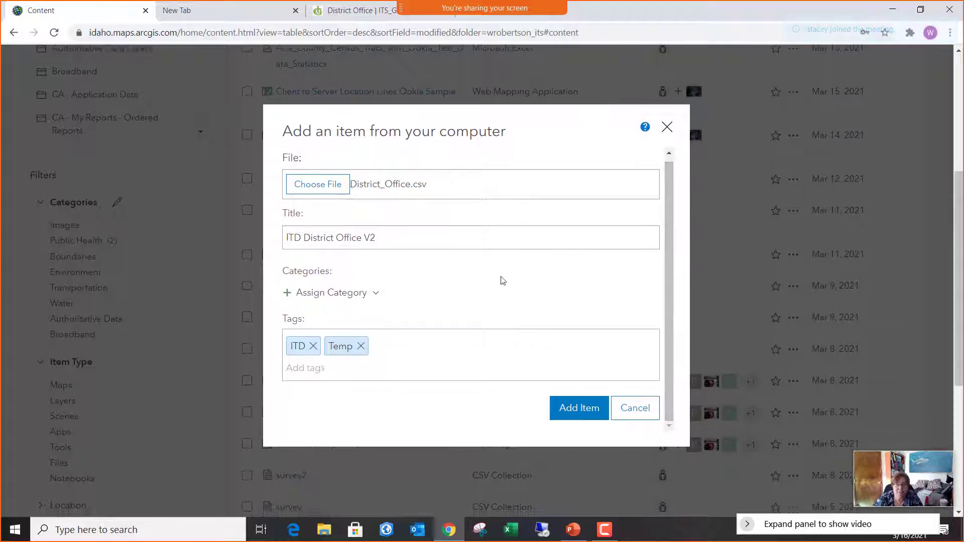
pyautogui.scroll(-2, 503, 281)
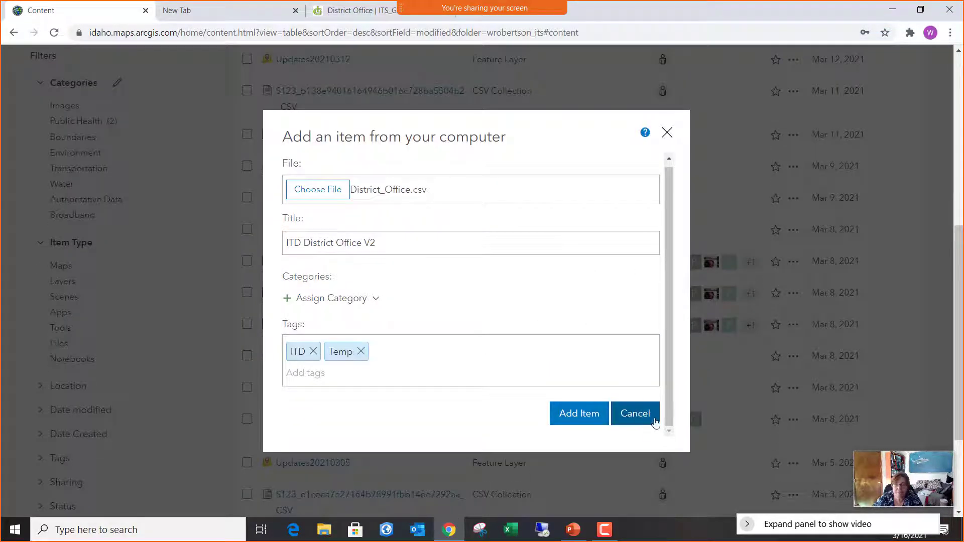
pyautogui.click(570, 419)
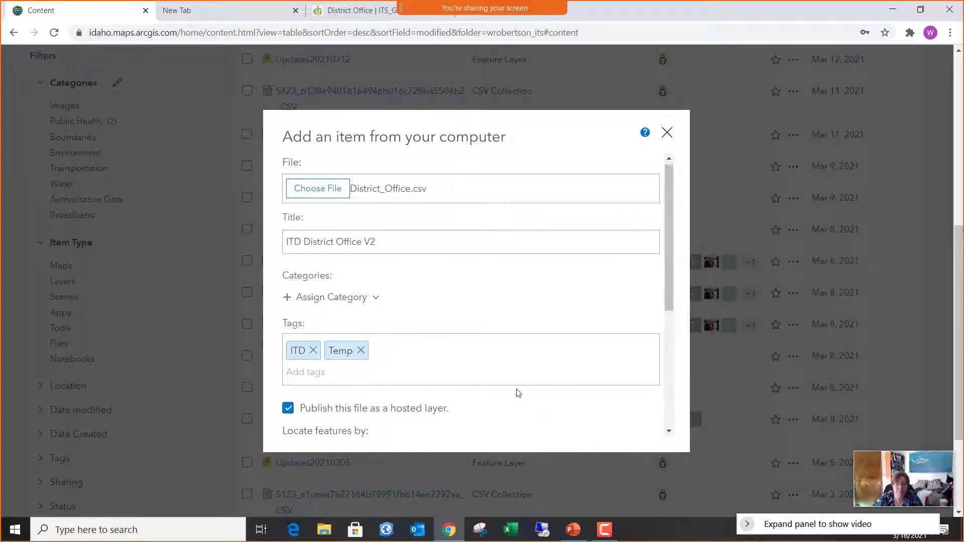
pyautogui.scroll(-5, 570, 420)
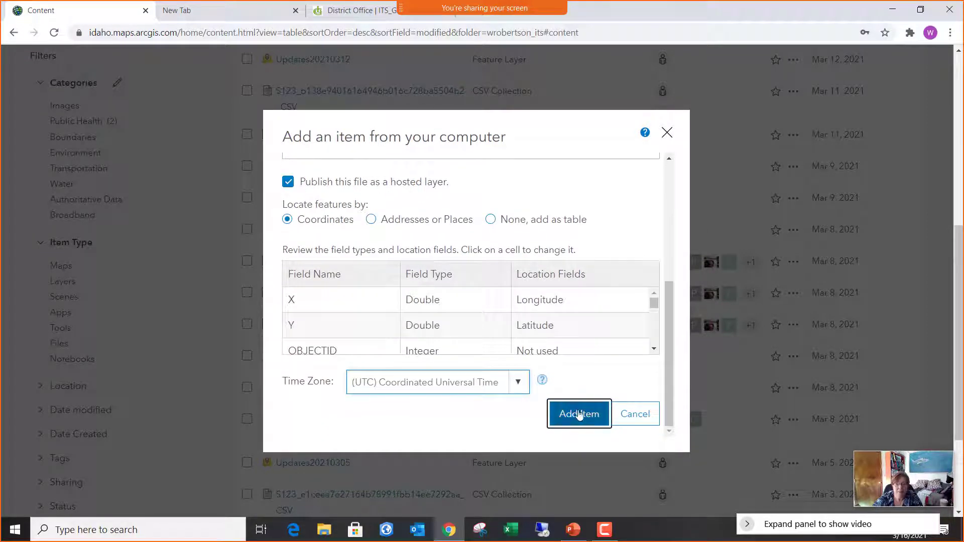
pyautogui.click(579, 415)
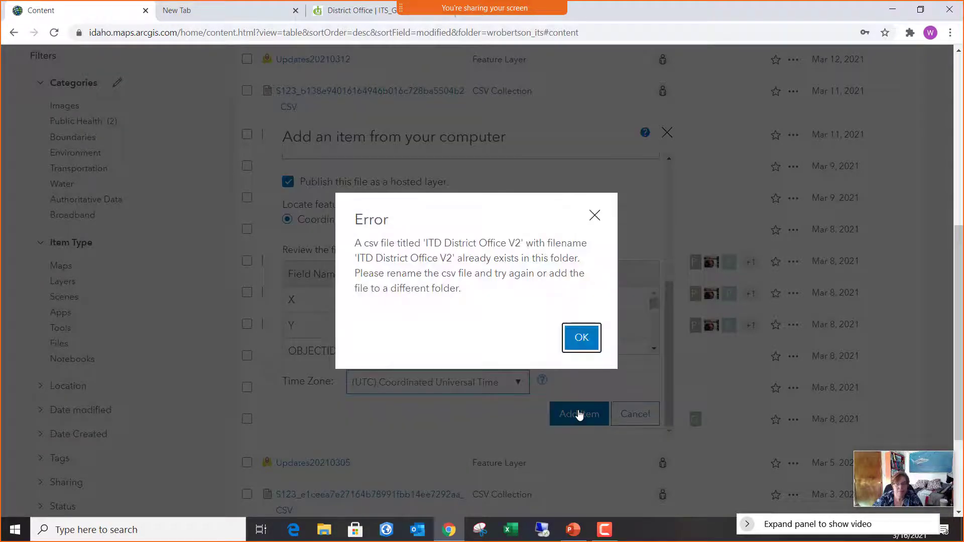
pyautogui.click(582, 340)
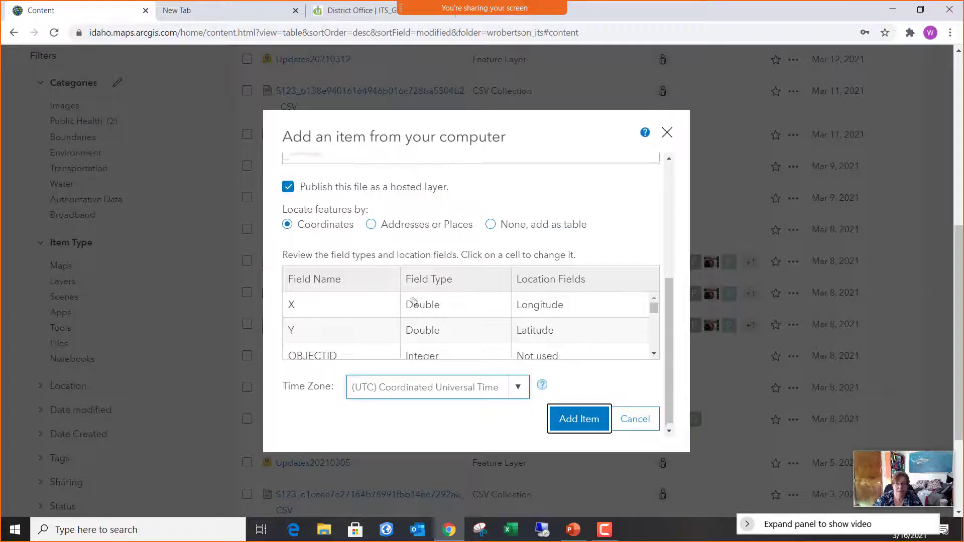
# Discard the current item form and start adding a new item from the computer to the home folder.
pyautogui.scroll(5, 414, 301)
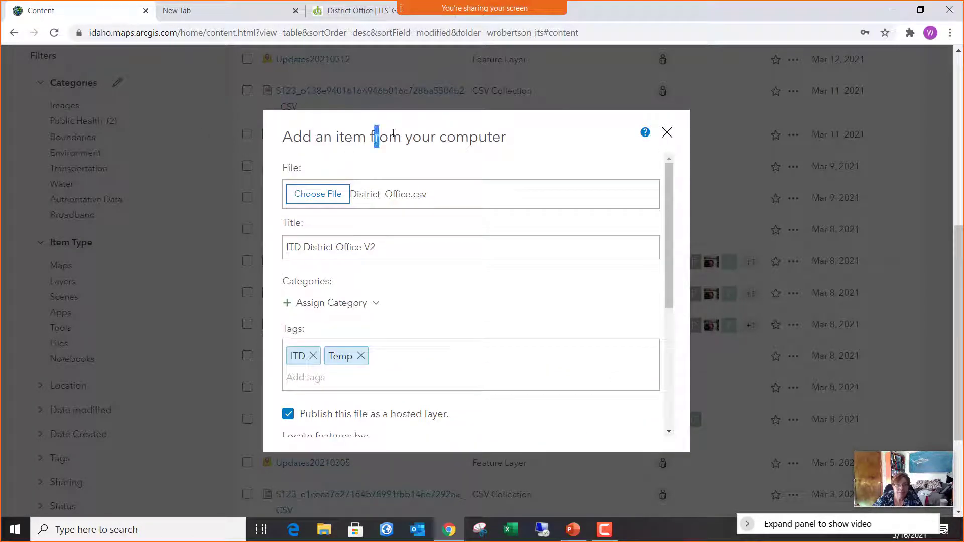
pyautogui.moveTo(375, 136); pyautogui.dragTo(422, 137)
pyautogui.click(667, 133)
pyautogui.scroll(6, 437, 176)
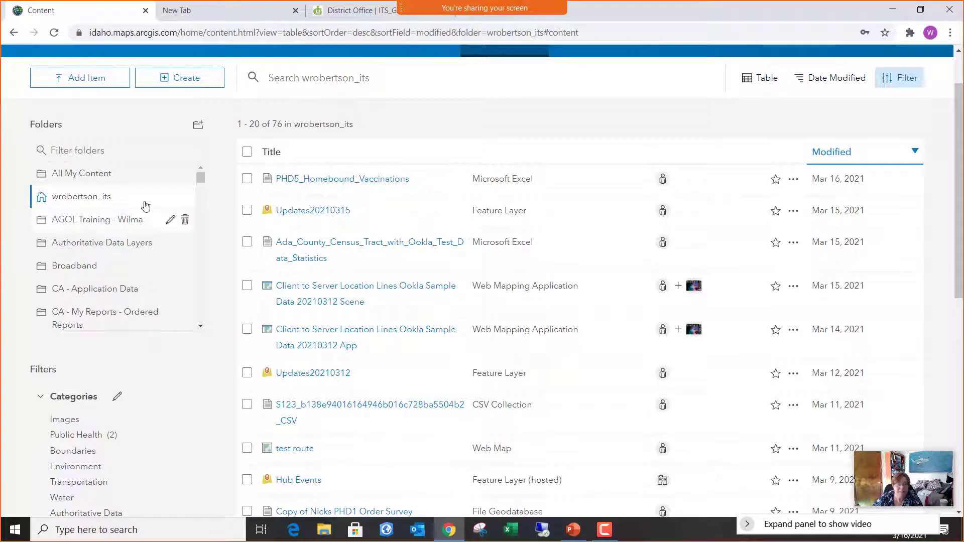
pyautogui.click(116, 199)
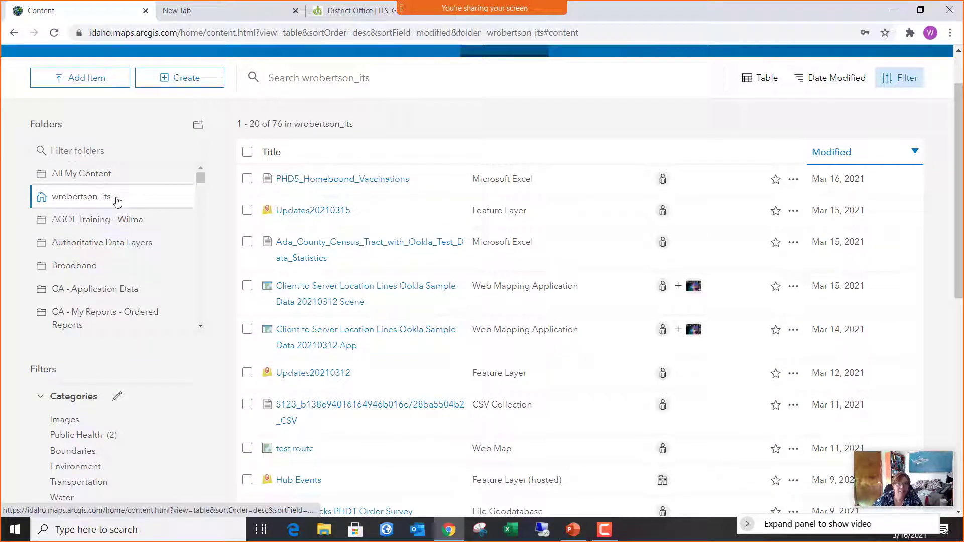
pyautogui.click(88, 80)
pyautogui.click(166, 120)
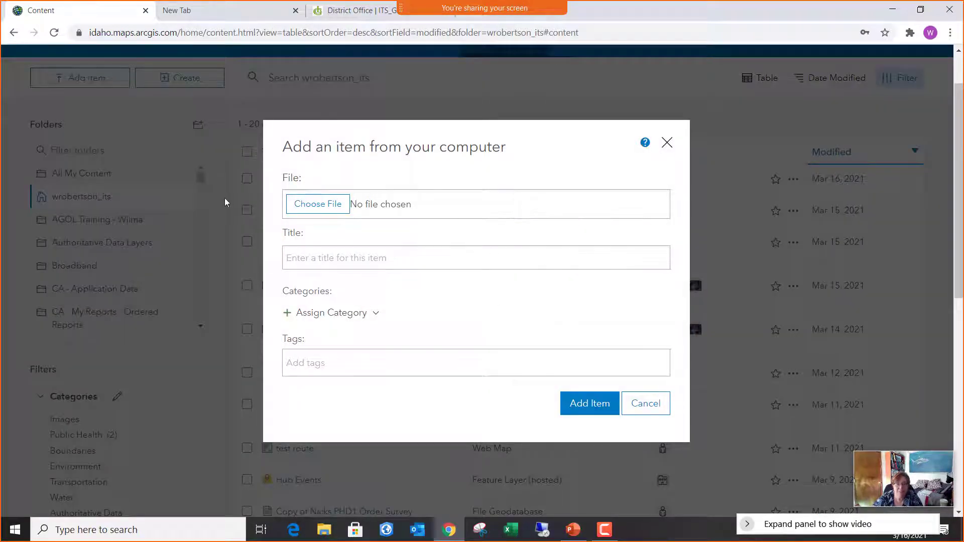
# Try District_Office.csv from the Desktop as the new item's file, and dismiss the error.
pyautogui.click(328, 207)
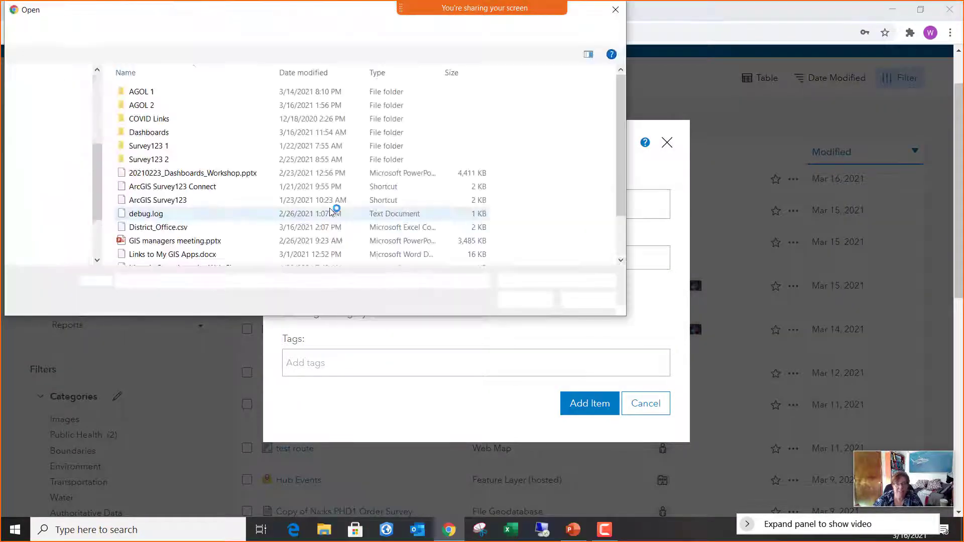
pyautogui.click(157, 190)
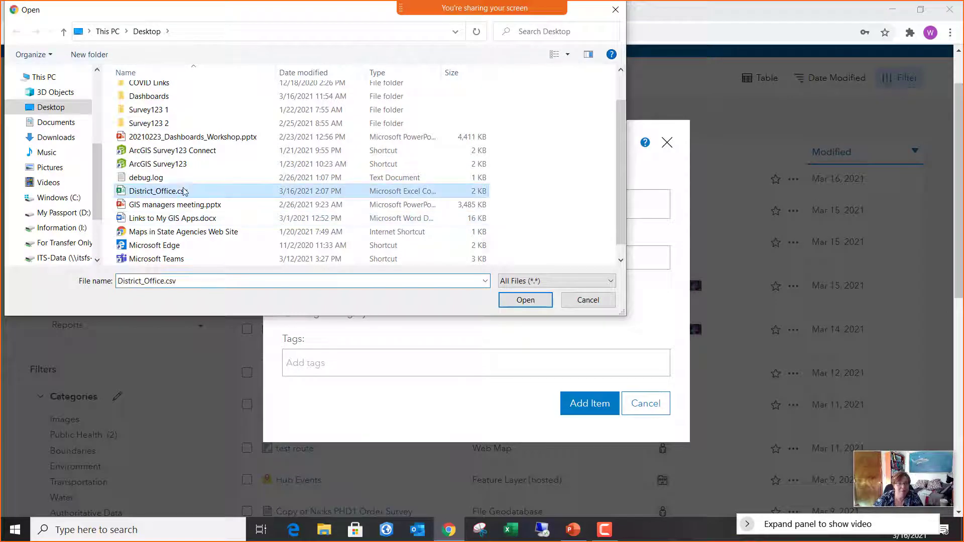
pyautogui.click(525, 300)
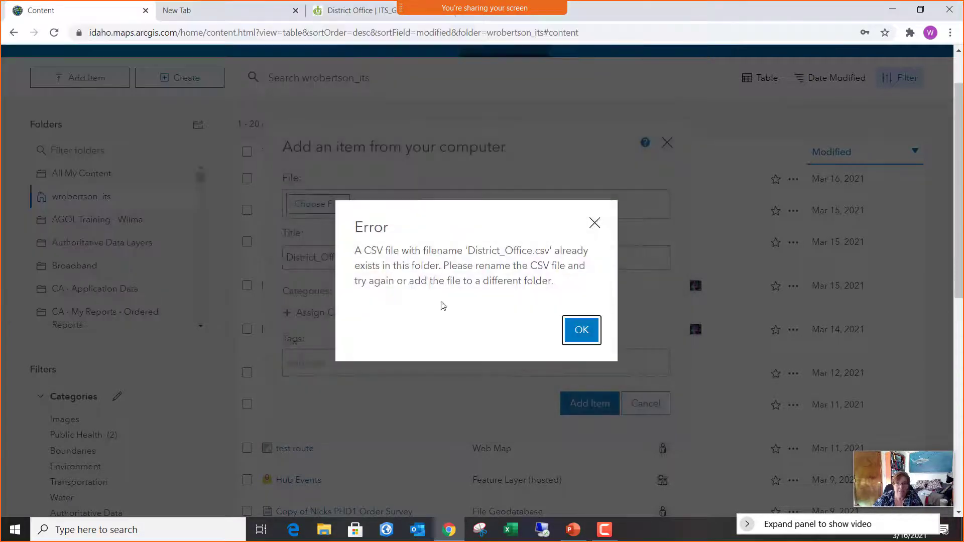
pyautogui.click(595, 222)
# Switch to File Explorer and open the Desktop copy of District_Office.csv in Excel.
pyautogui.rightClick(511, 530)
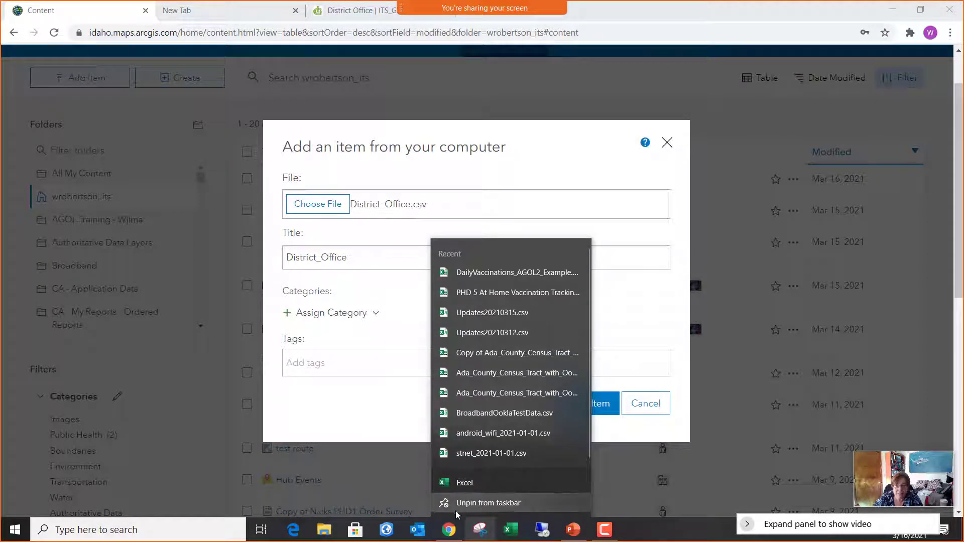
pyautogui.click(324, 530)
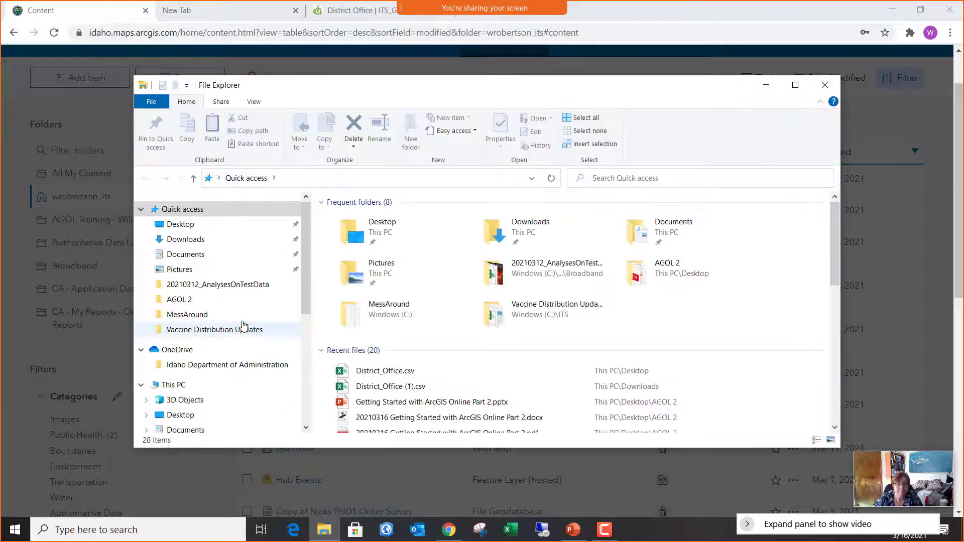
pyautogui.doubleClick(430, 376)
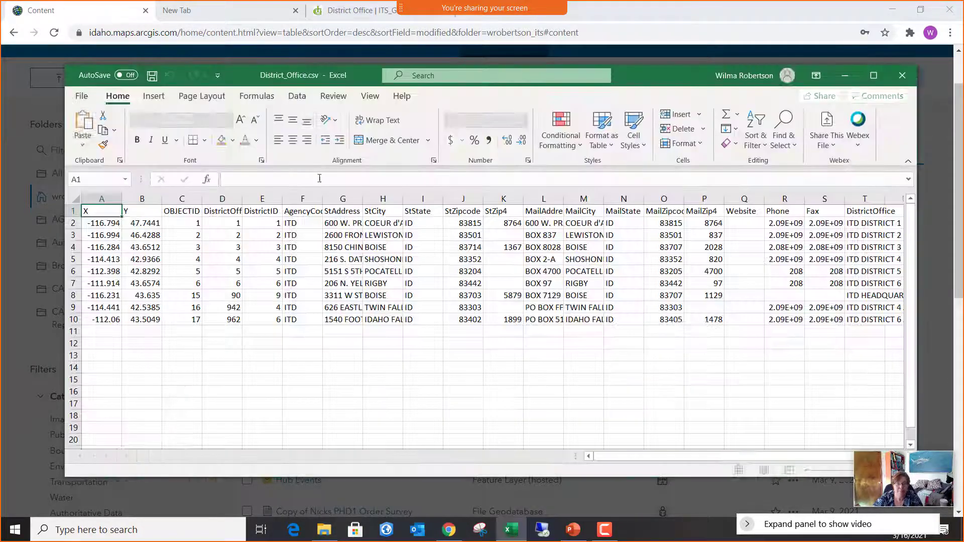
# Save a copy of the CSV on the Desktop as District_Office_V2, and close the workbook and File Explorer.
pyautogui.click(88, 102)
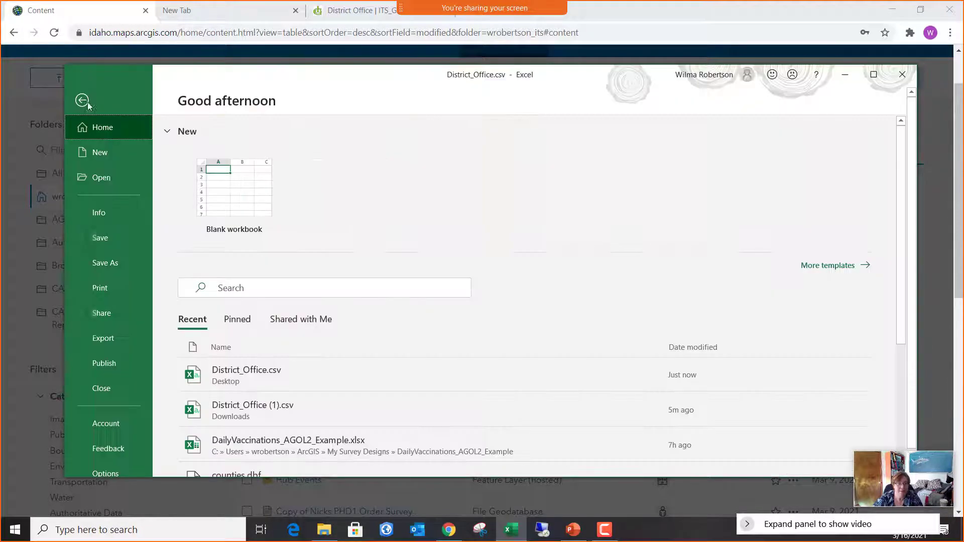
pyautogui.click(118, 261)
pyautogui.click(442, 160)
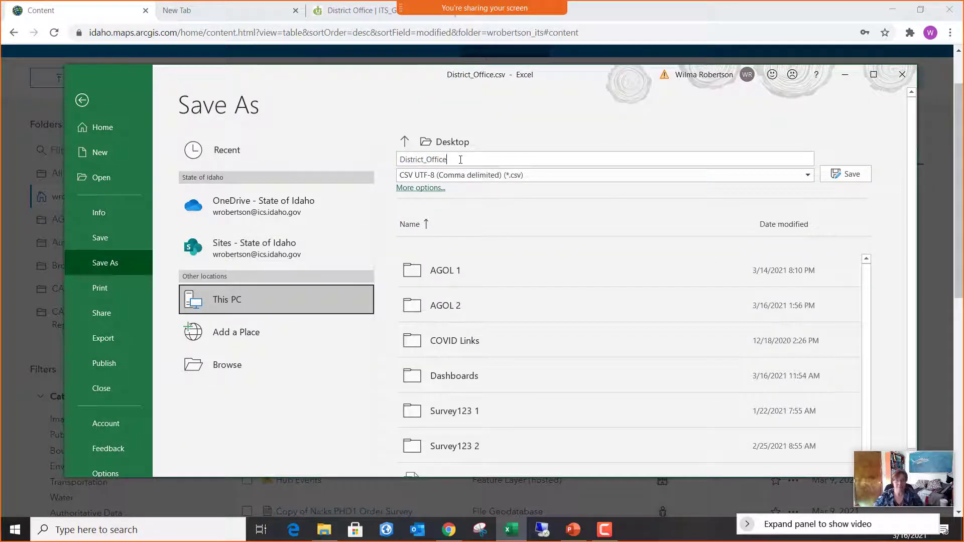
pyautogui.write('_V2')
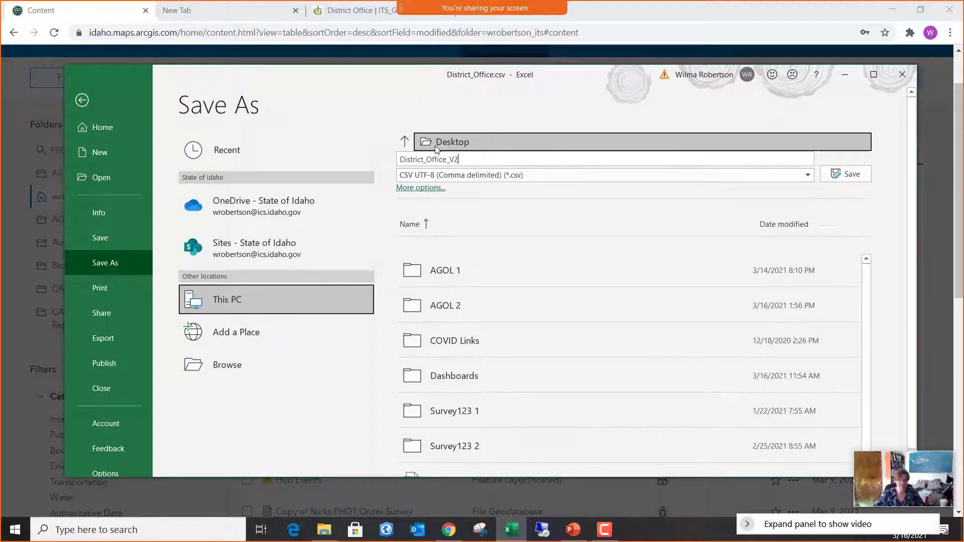
pyautogui.click(844, 175)
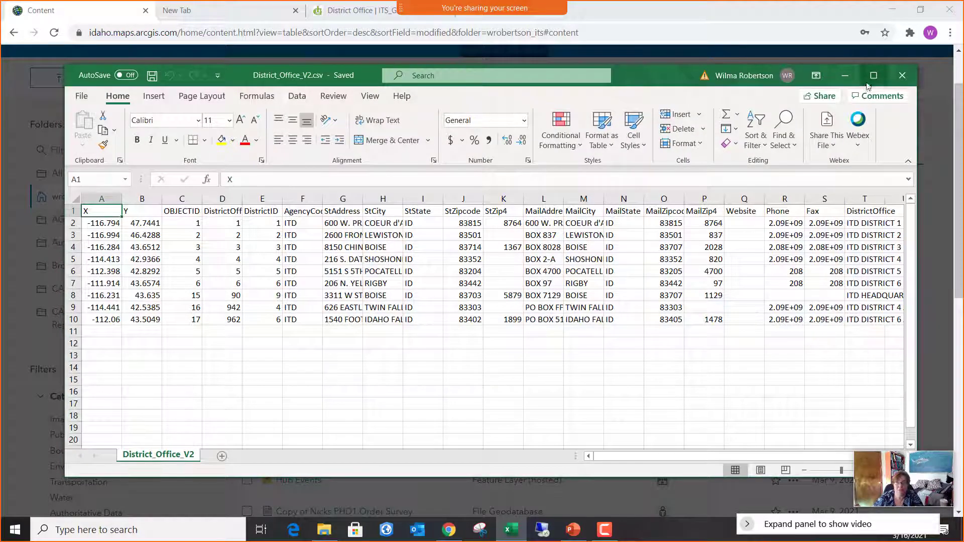
pyautogui.click(903, 75)
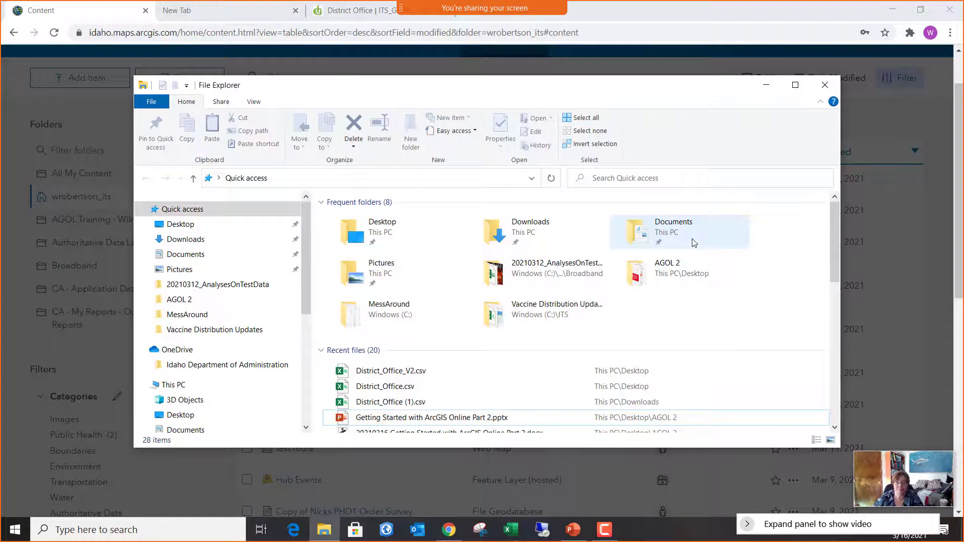
pyautogui.click(825, 85)
# Choose District_Office_V2.csv from the Desktop as the item's file and set its title to "District_Office_V2".
pyautogui.click(332, 206)
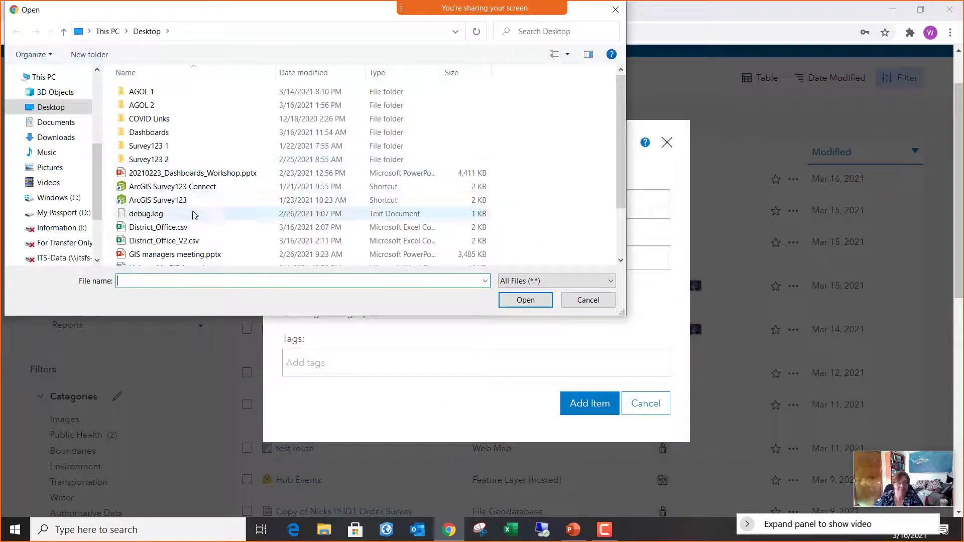
pyautogui.click(200, 241)
pyautogui.click(522, 300)
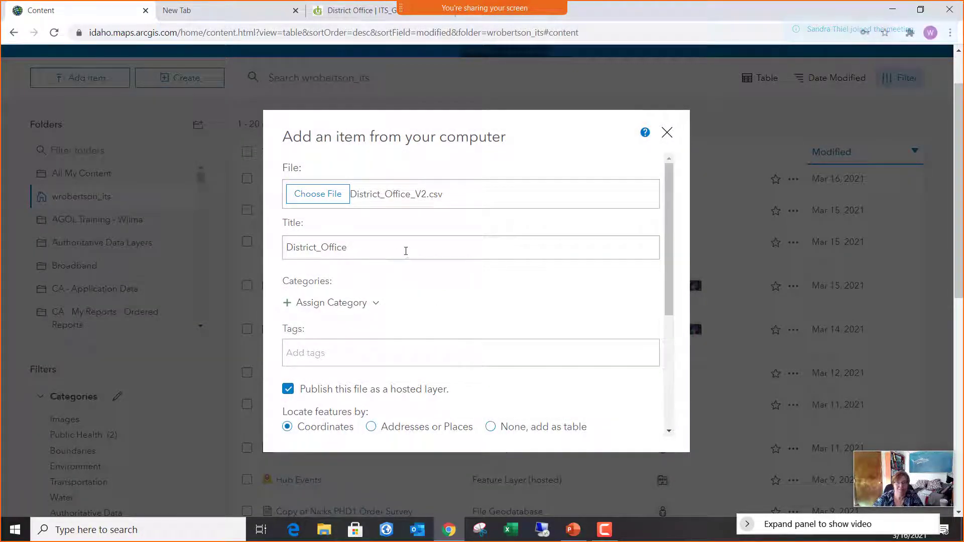
pyautogui.click(390, 251)
pyautogui.write('_V2')
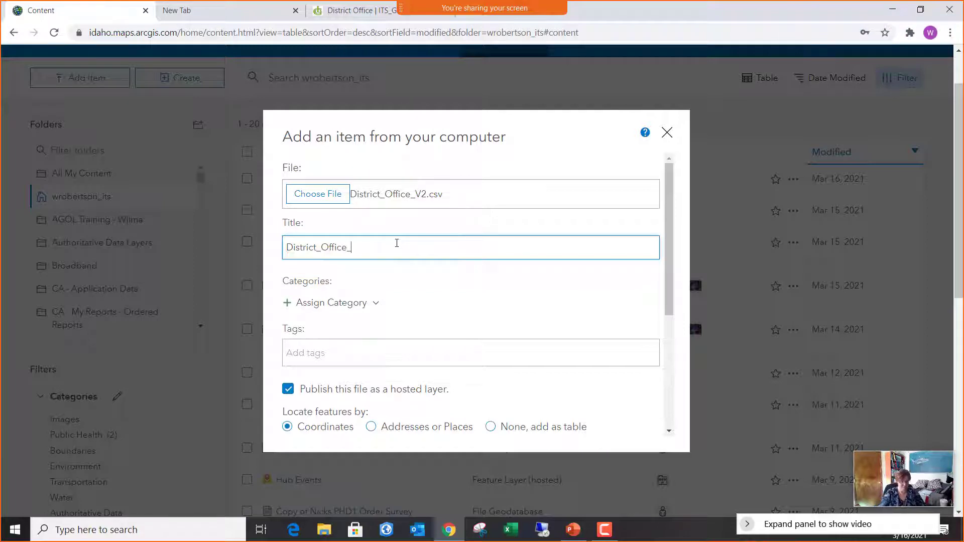
# Tag the item with ITD and Temp.
pyautogui.click(334, 348)
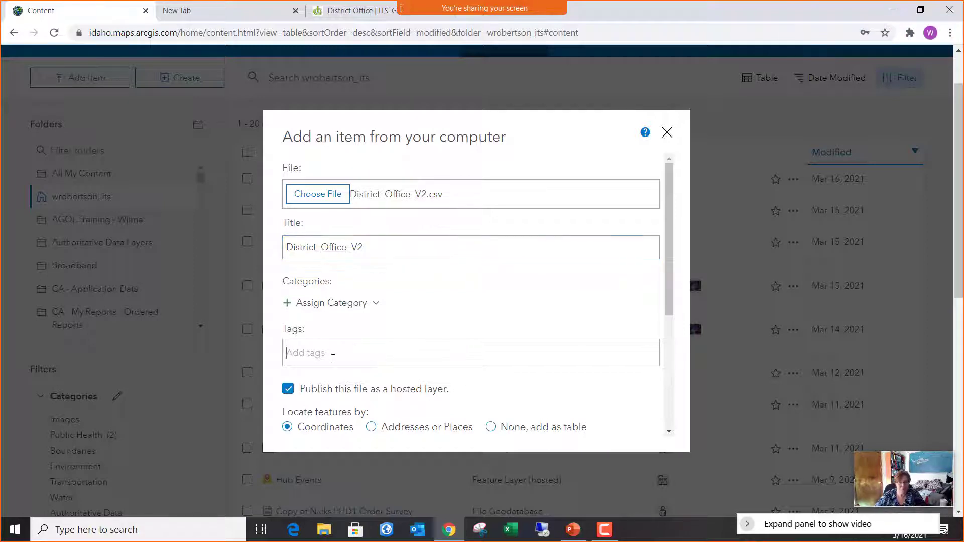
pyautogui.write('ITD, Temp')
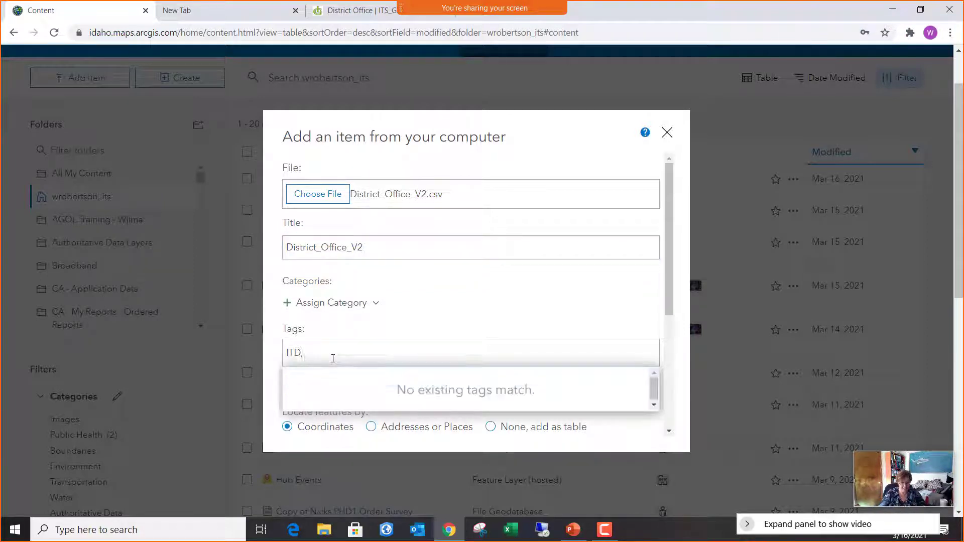
pyautogui.click(416, 322)
# Review the location fields from X to DistrictOffice, and add the item as a hosted layer located by coordinates.
pyautogui.scroll(-3, 427, 317)
pyautogui.scroll(-2, 416, 309)
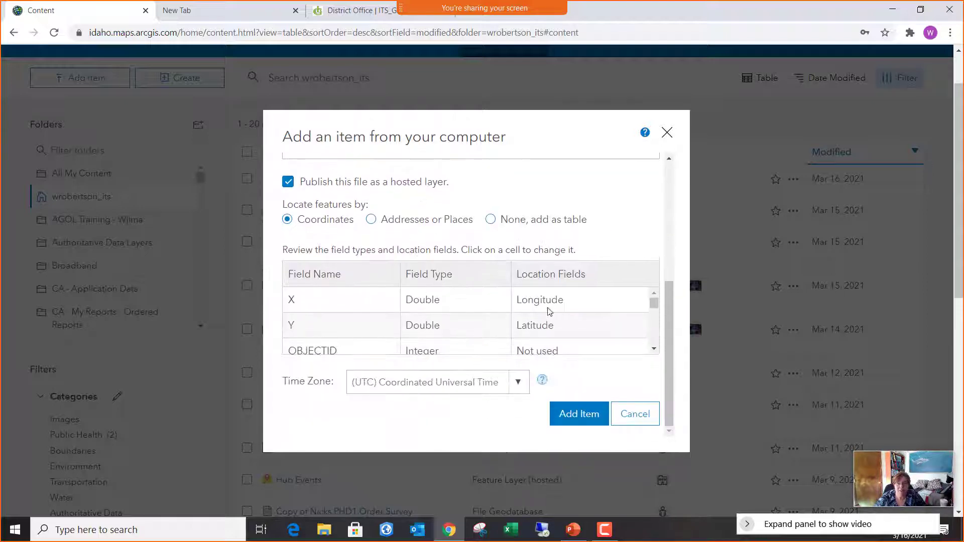
pyautogui.click(578, 306)
pyautogui.click(577, 307)
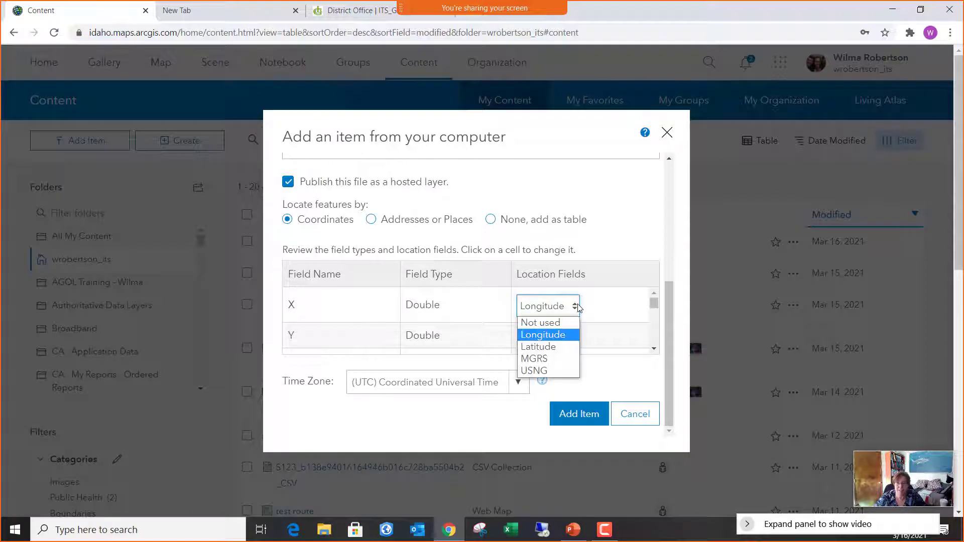
pyautogui.click(604, 305)
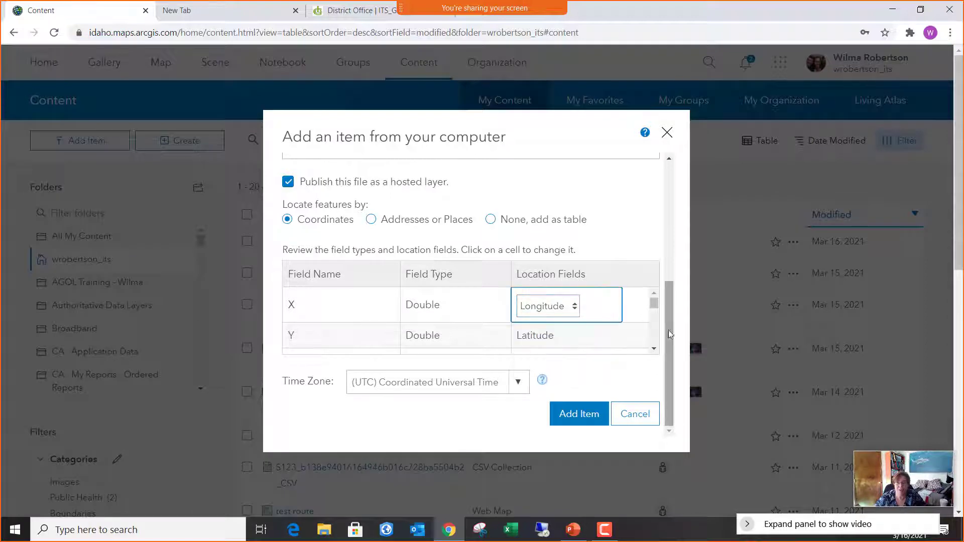
pyautogui.moveTo(654, 305); pyautogui.dragTo(651, 361)
pyautogui.scroll(-1, 505, 422)
pyautogui.scroll(-3, 505, 422)
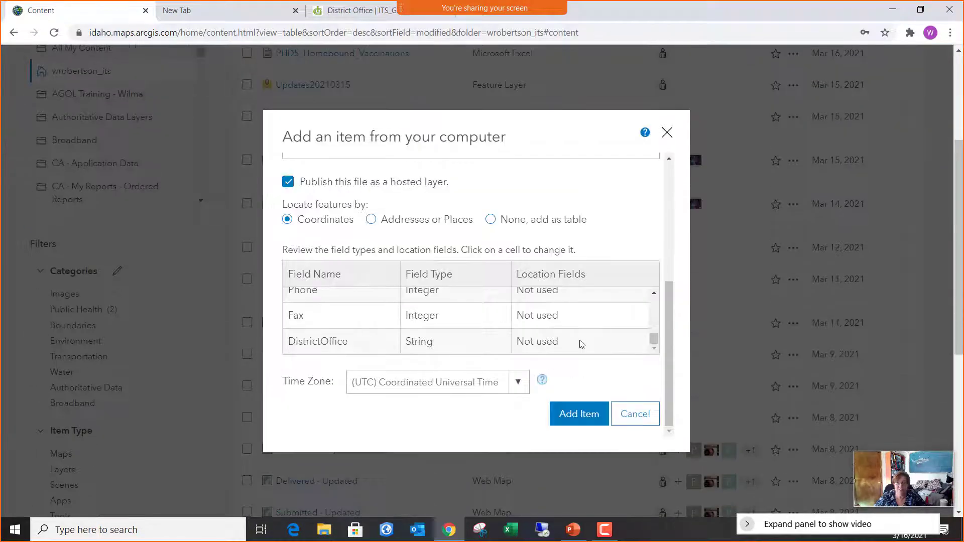
pyautogui.click(585, 413)
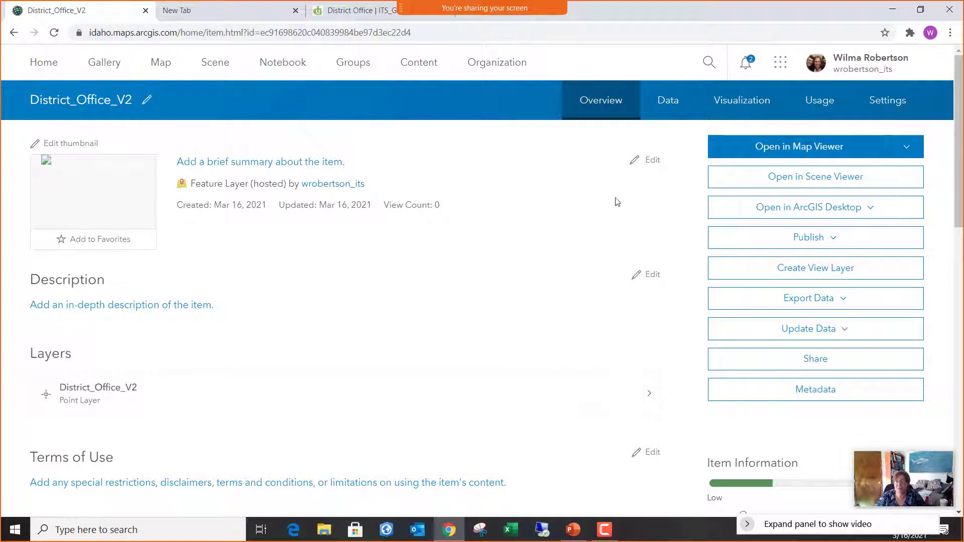
# Open the District_Office_V2 layer in Map Viewer and cancel the style change.
pyautogui.click(817, 148)
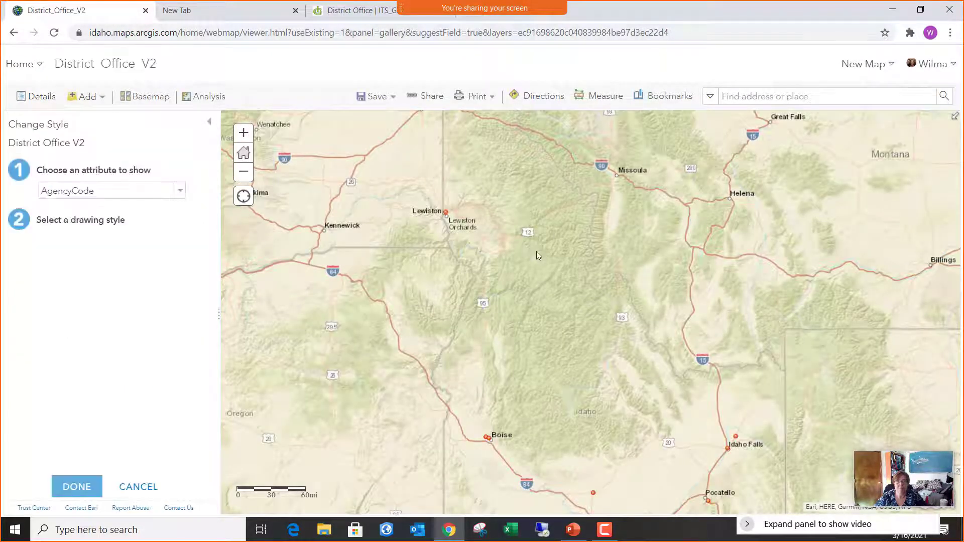
pyautogui.scroll(-1, 536, 251)
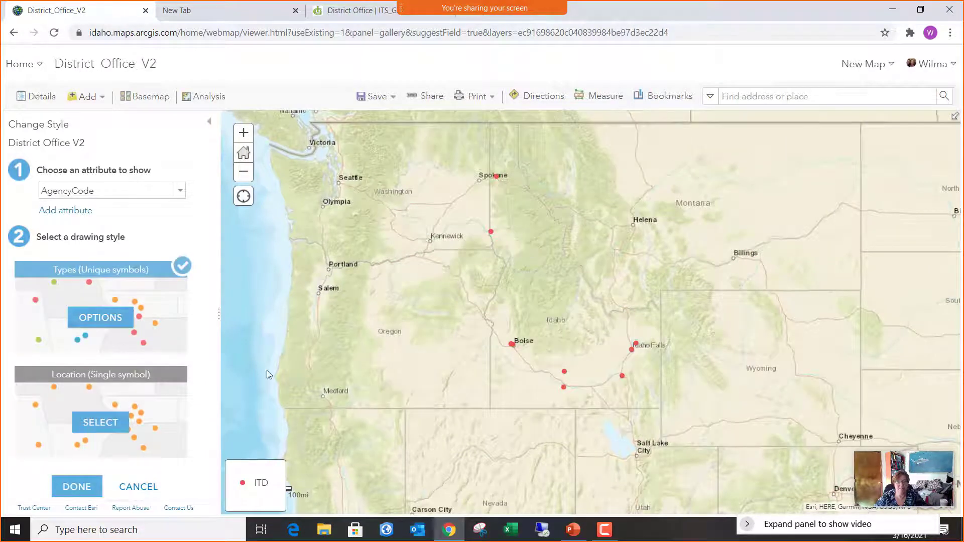
pyautogui.click(141, 488)
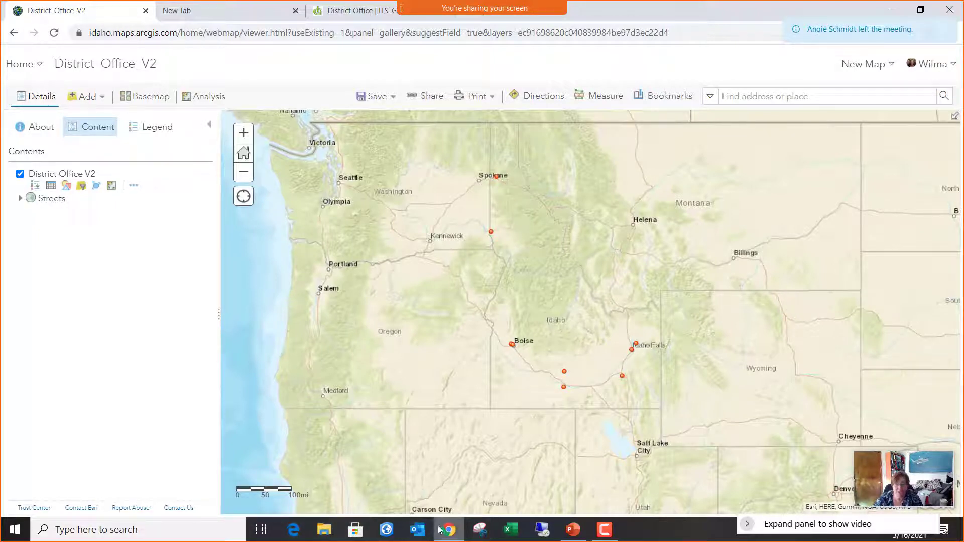
# Switch to the PowerPoint slides, find step 10 of the table exercise, and open its linked Google Sheets spreadsheet.
pyautogui.moveTo(459, 534)
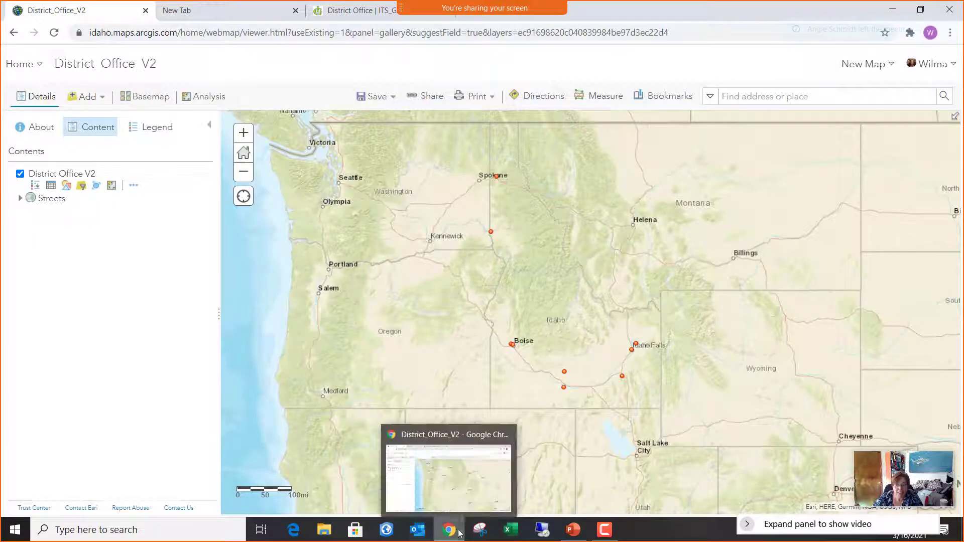
pyautogui.click(575, 533)
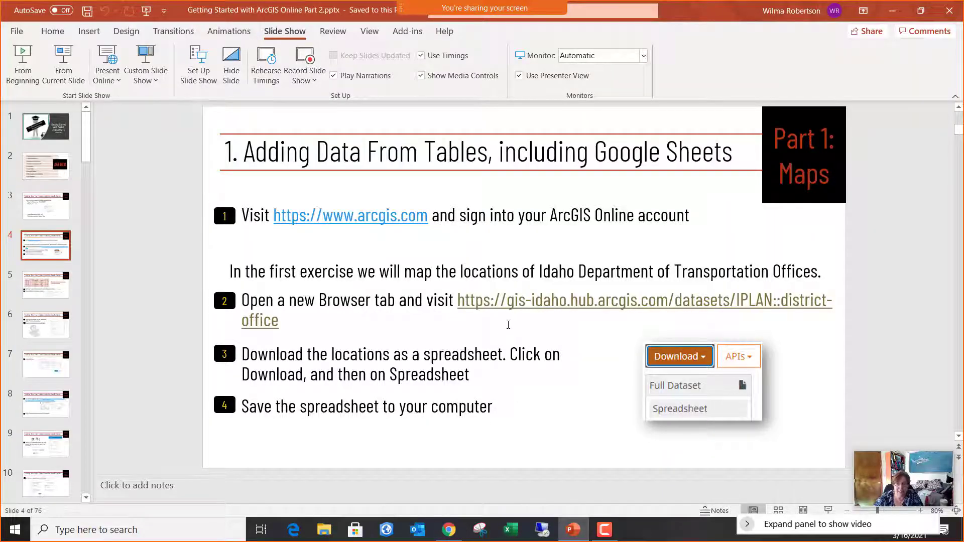
pyautogui.scroll(-4, 509, 328)
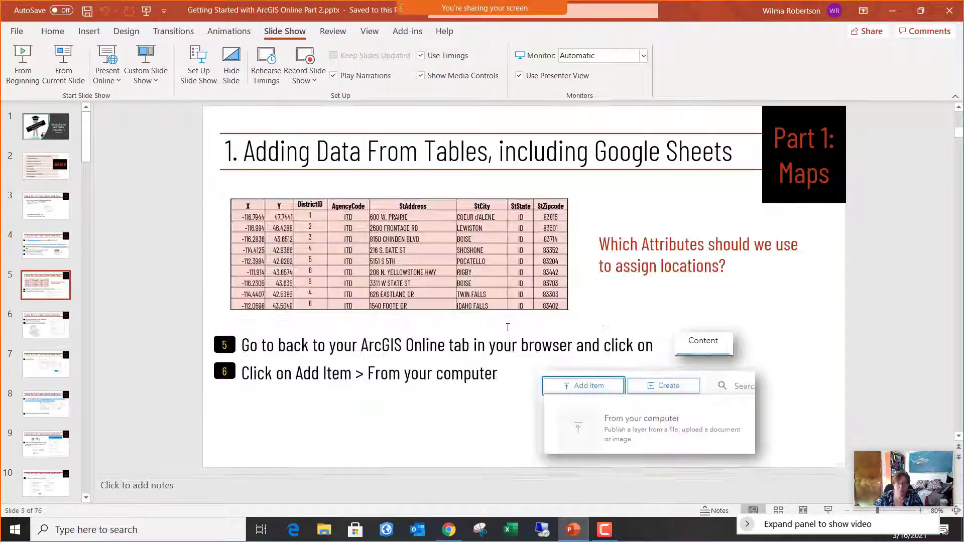
pyautogui.scroll(-2, 483, 321)
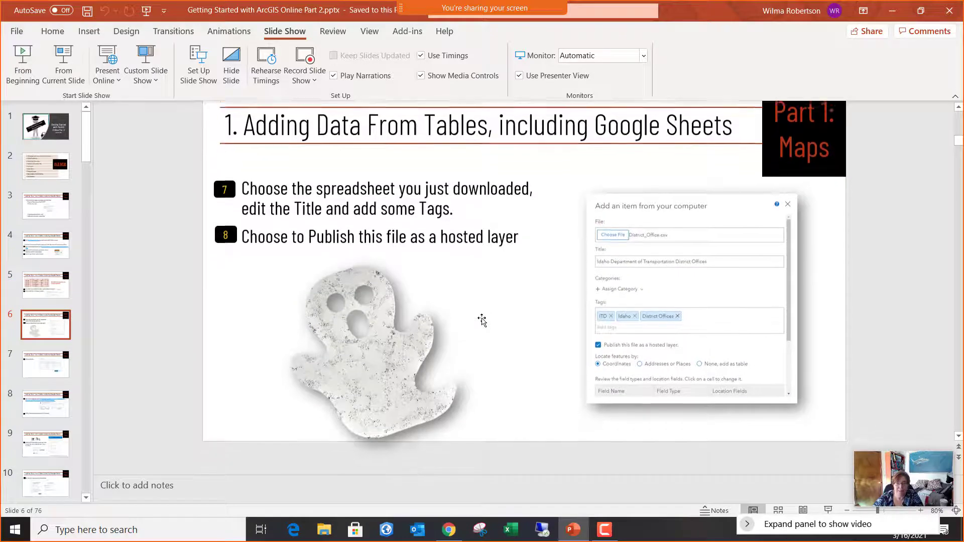
pyautogui.scroll(-2, 482, 321)
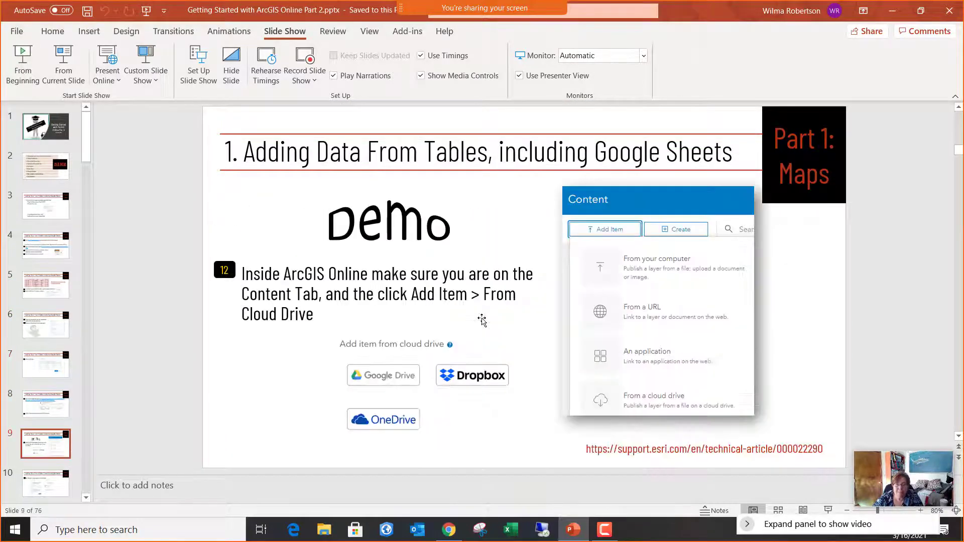
pyautogui.scroll(1, 482, 319)
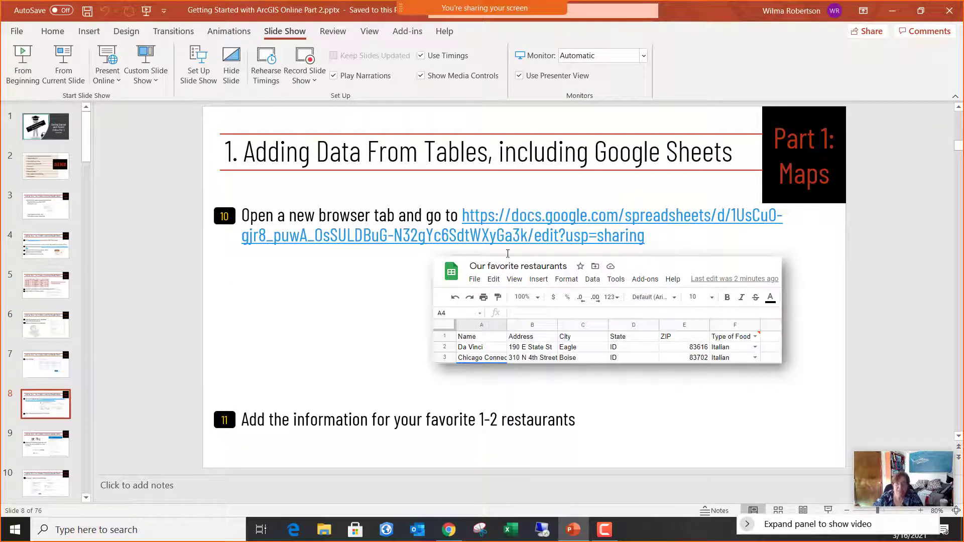
pyautogui.keyDown('ctrl'); pyautogui.click(558, 218); pyautogui.keyUp('ctrl')
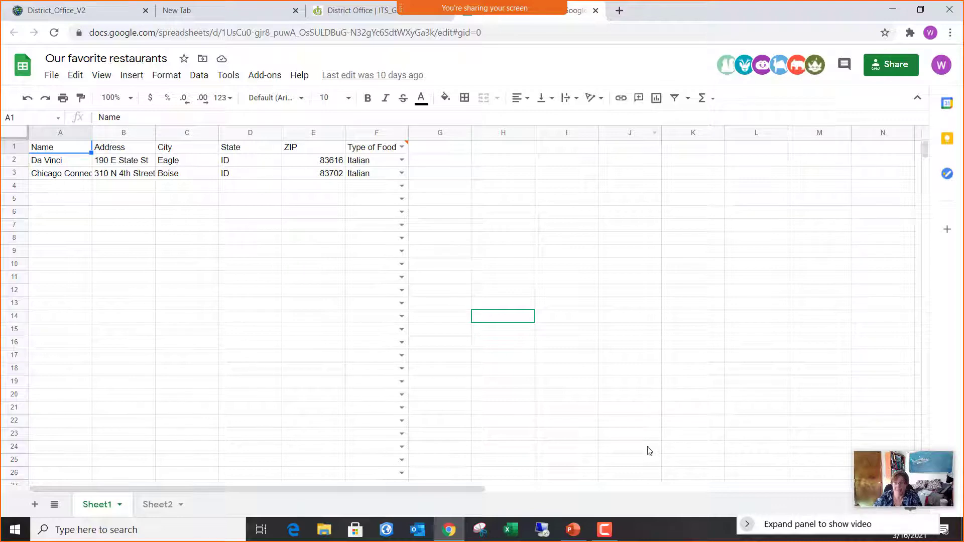
# Examine the restaurant entries in the shared sheet from row 4 down and recheck the exercise slide.
pyautogui.moveTo(503, 4)
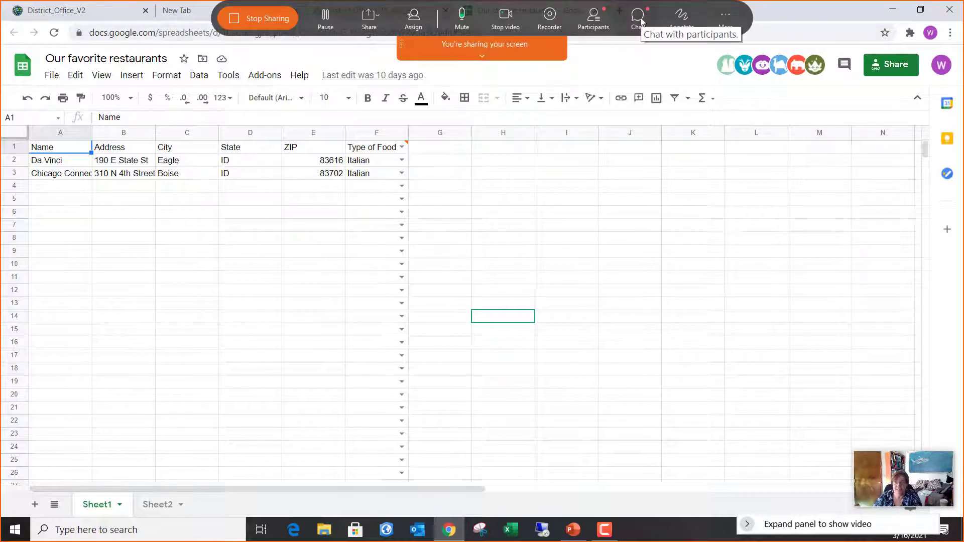
pyautogui.click(65, 187)
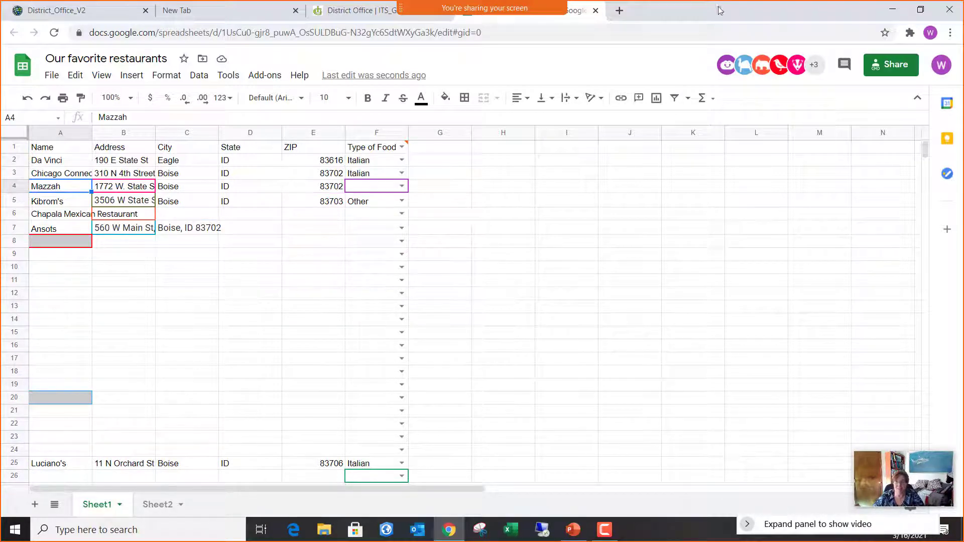
pyautogui.click(451, 532)
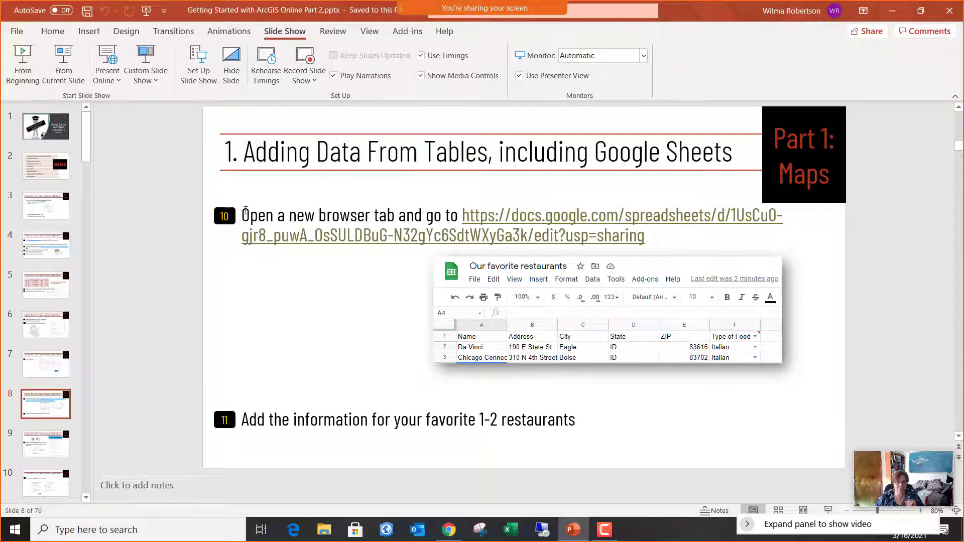
pyautogui.click(449, 530)
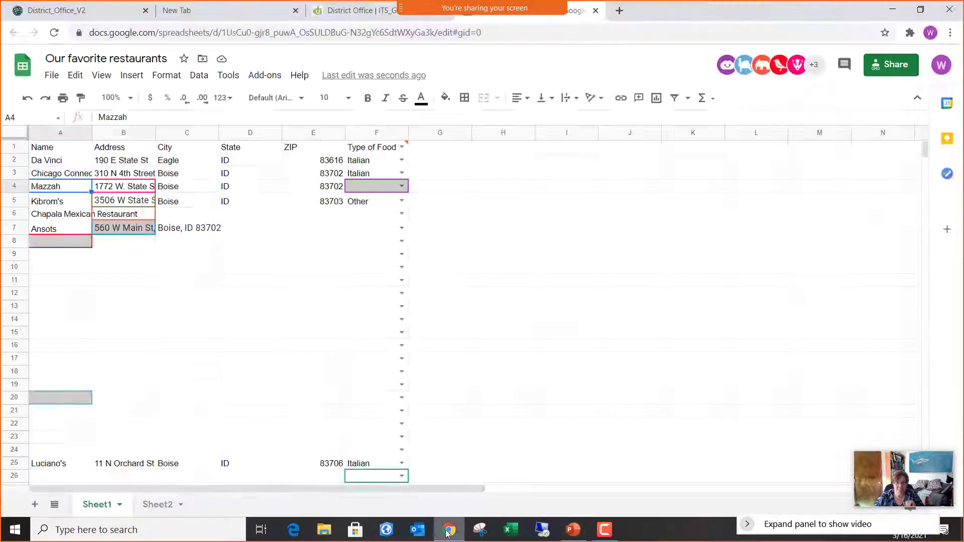
# Return to the District_Office_V2 map and open the ArcGIS Online Content page in a new browser tab.
pyautogui.click(44, 10)
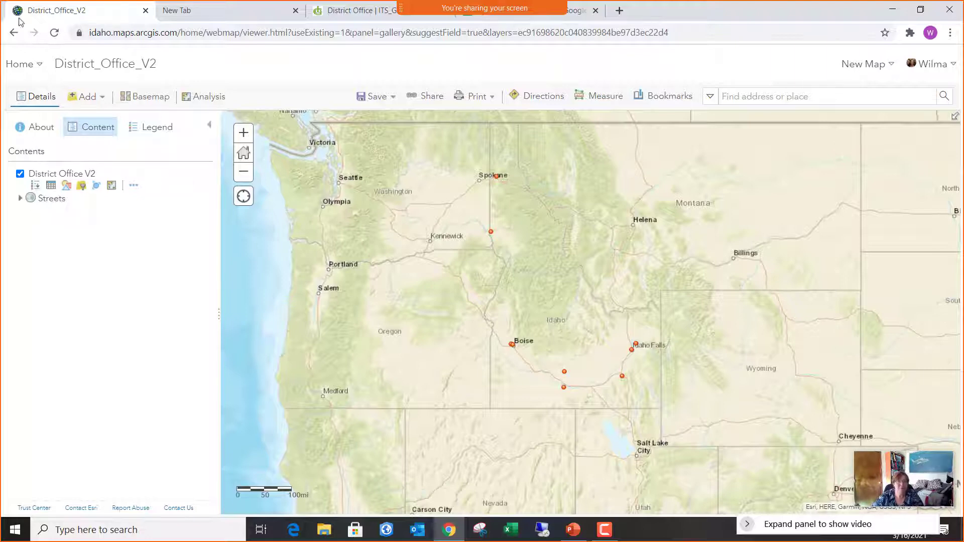
pyautogui.click(23, 73)
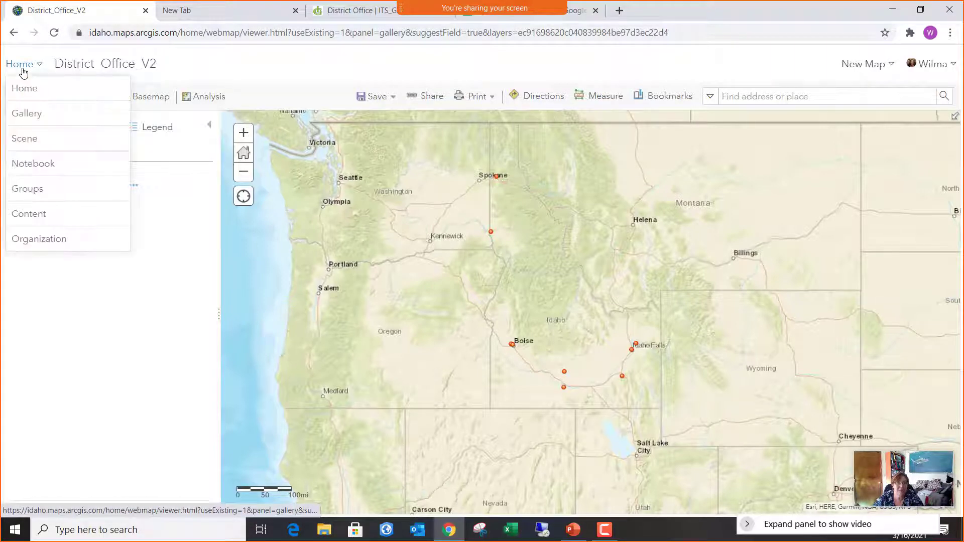
pyautogui.rightClick(34, 221)
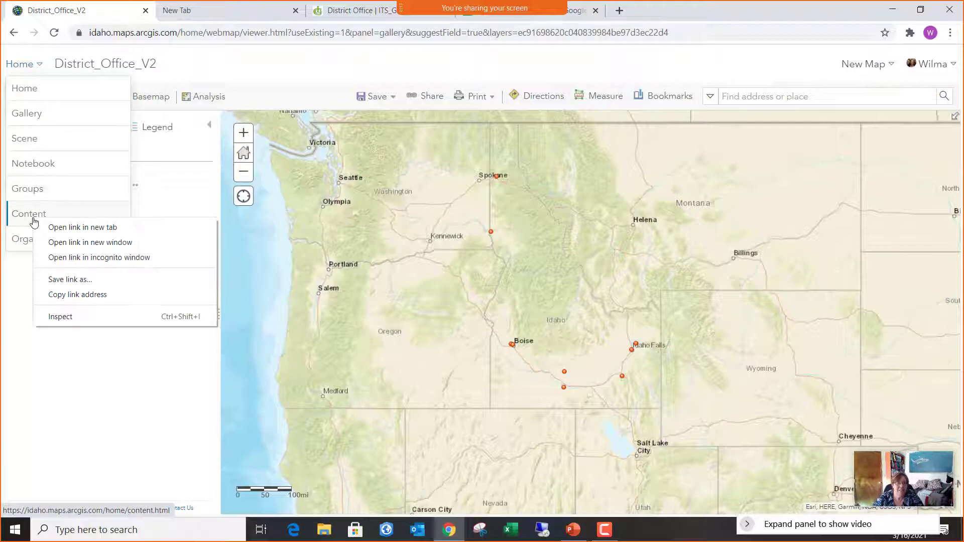
pyautogui.click(100, 232)
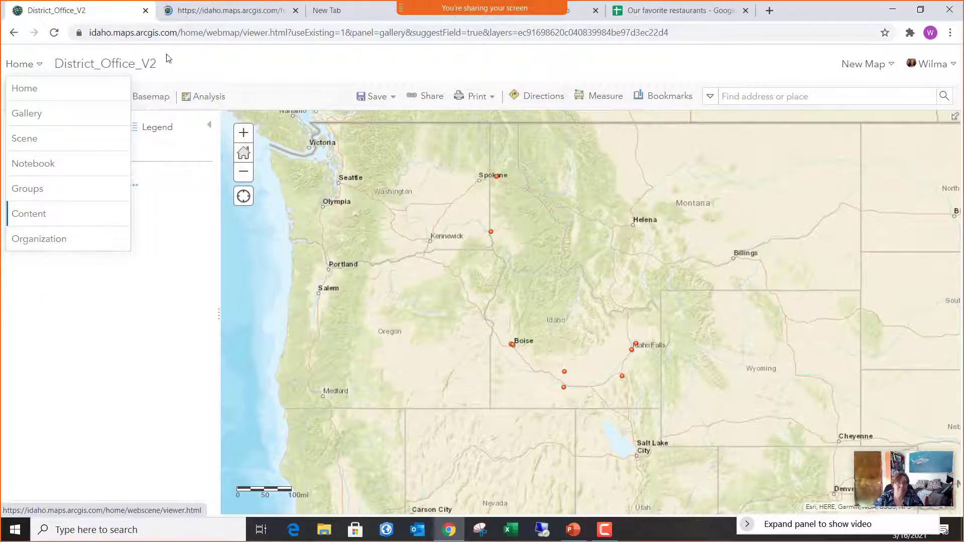
pyautogui.click(236, 10)
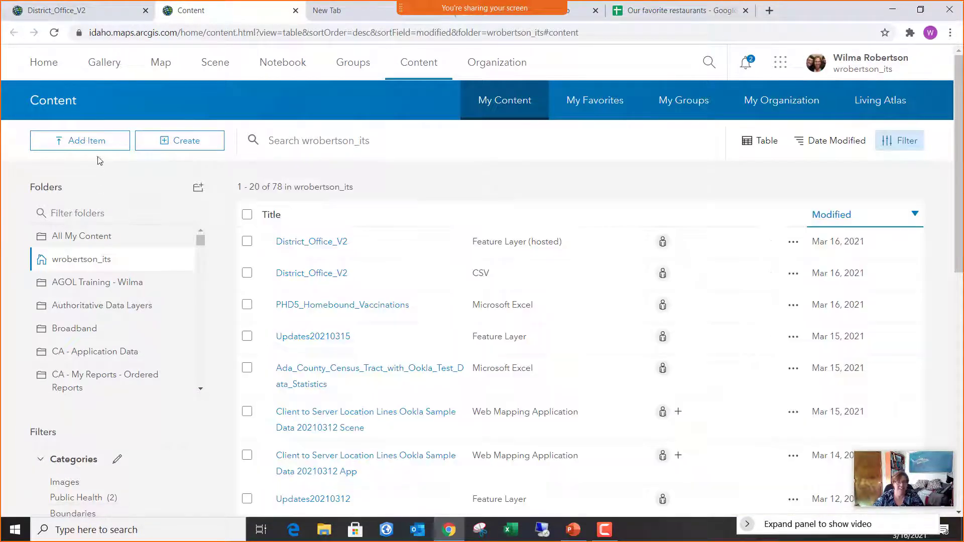
# Start adding an item from Google Drive, filtering files to Google Sheets and choosing "Our favorite restaurants".
pyautogui.click(91, 141)
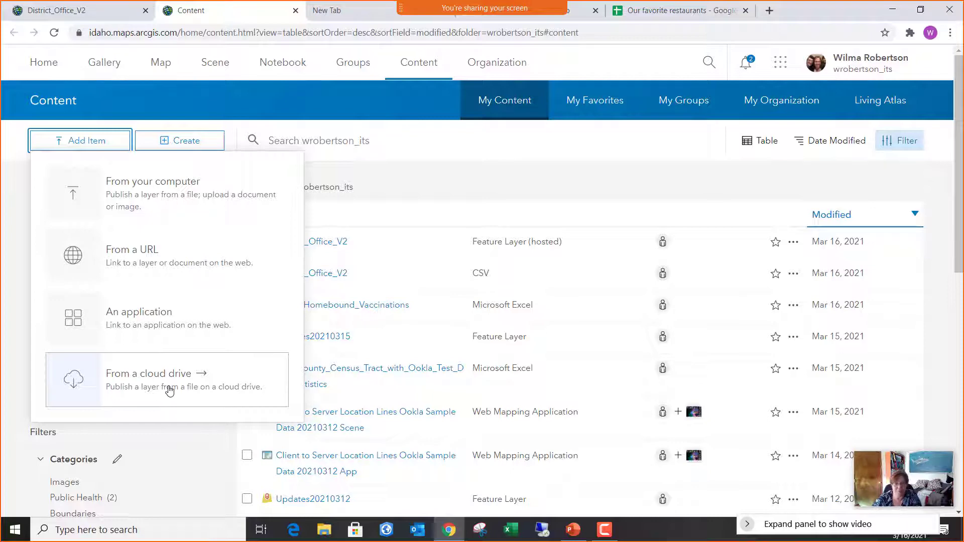
pyautogui.click(170, 391)
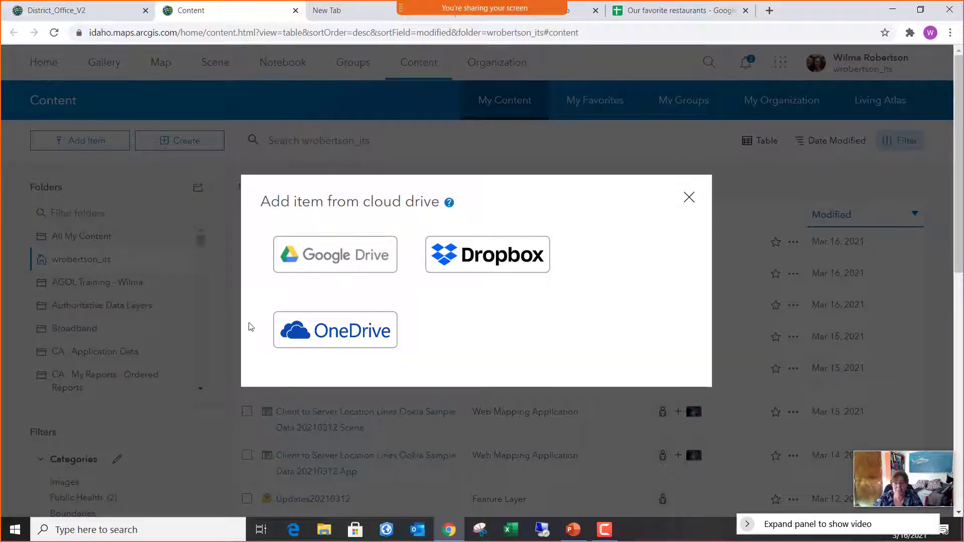
pyautogui.click(338, 259)
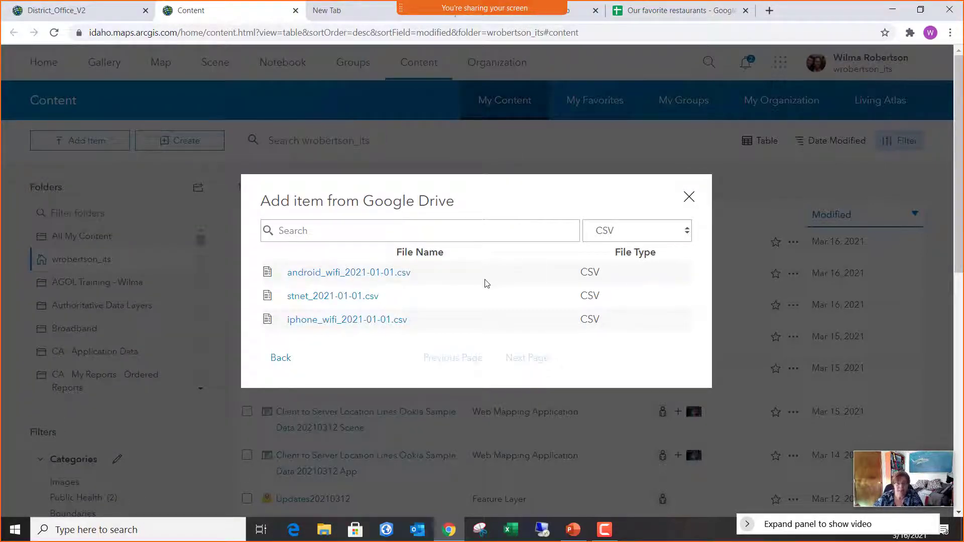
pyautogui.click(688, 234)
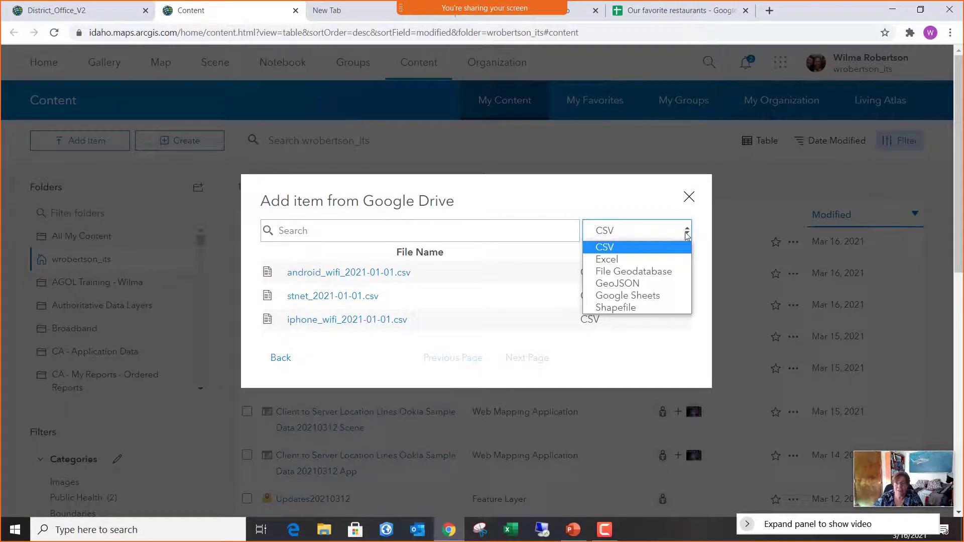
pyautogui.click(647, 297)
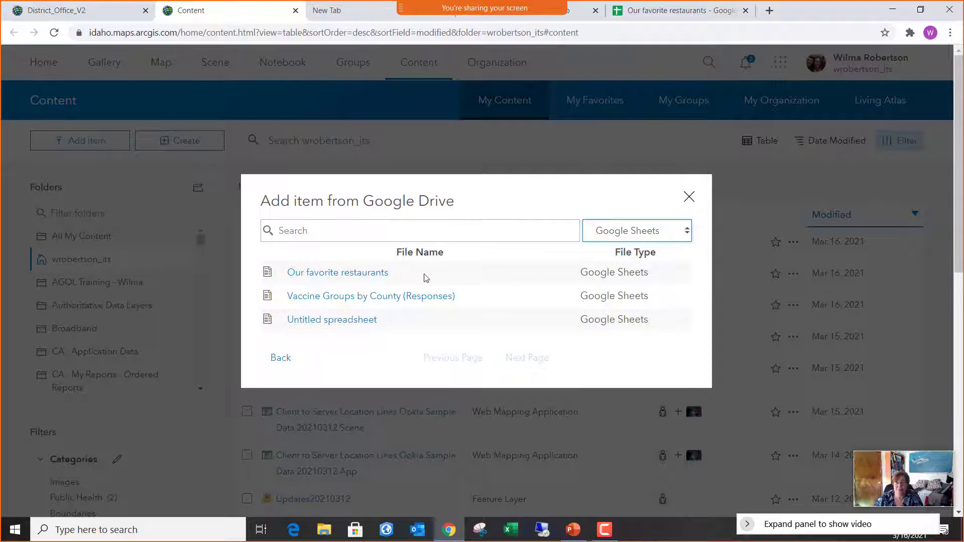
pyautogui.click(374, 273)
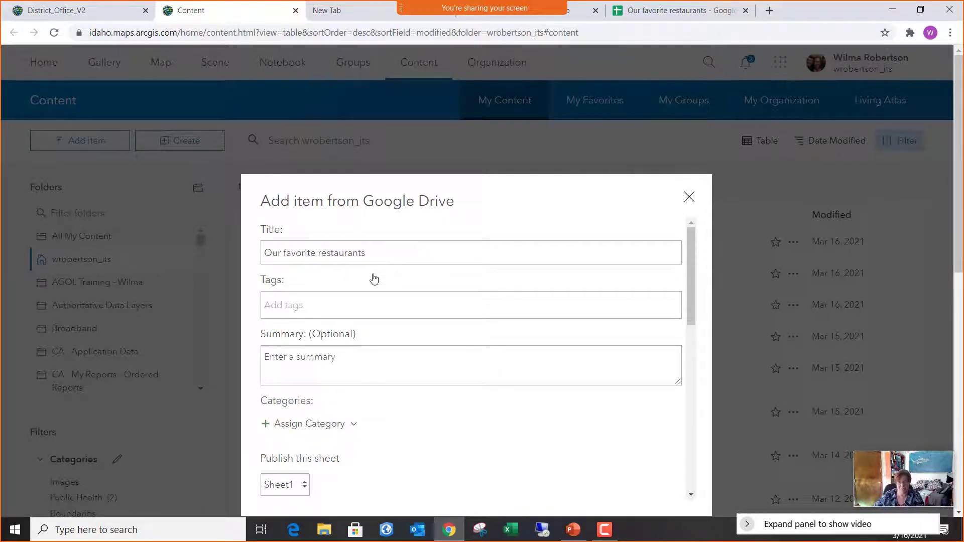
# Tag the restaurants item with Food and Temp.
pyautogui.click(340, 311)
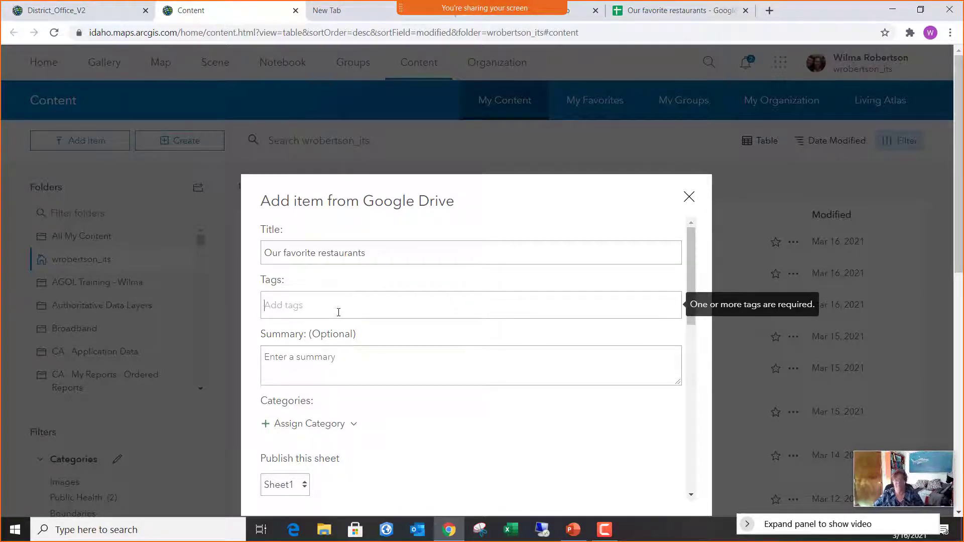
pyautogui.write('Food')
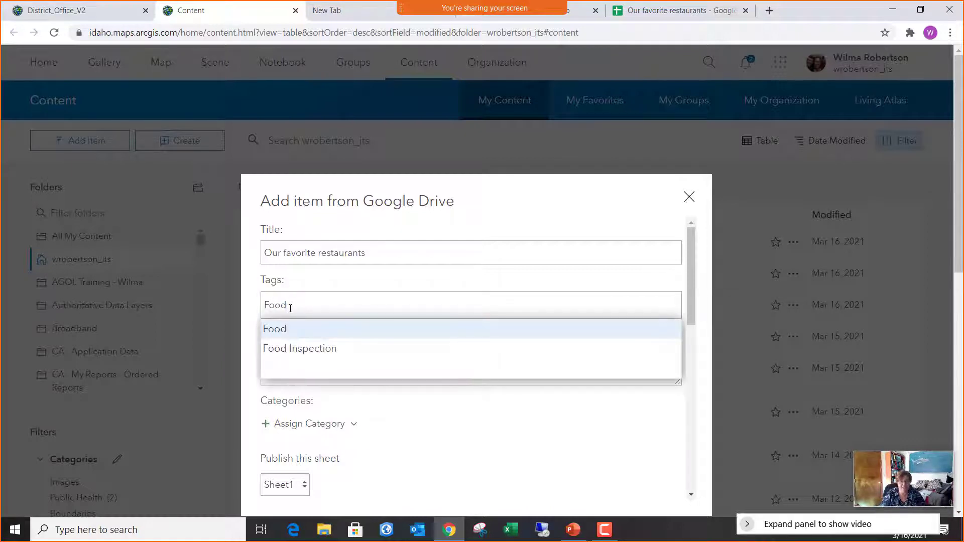
pyautogui.press('Return')
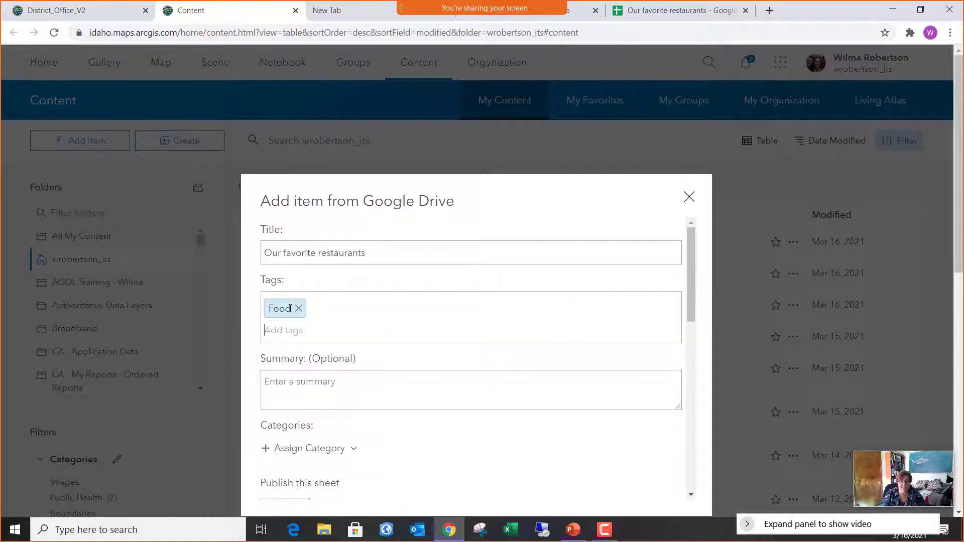
pyautogui.write('T')
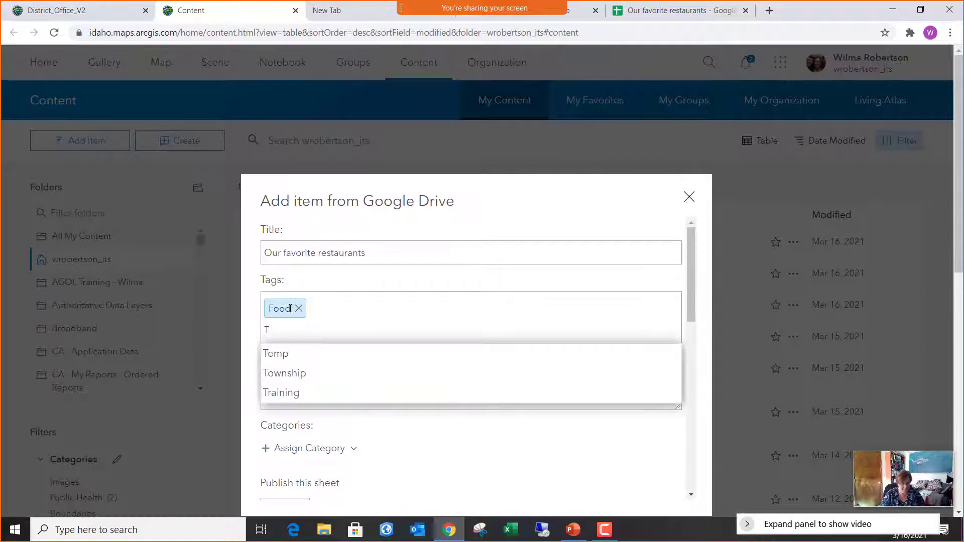
pyautogui.write('e')
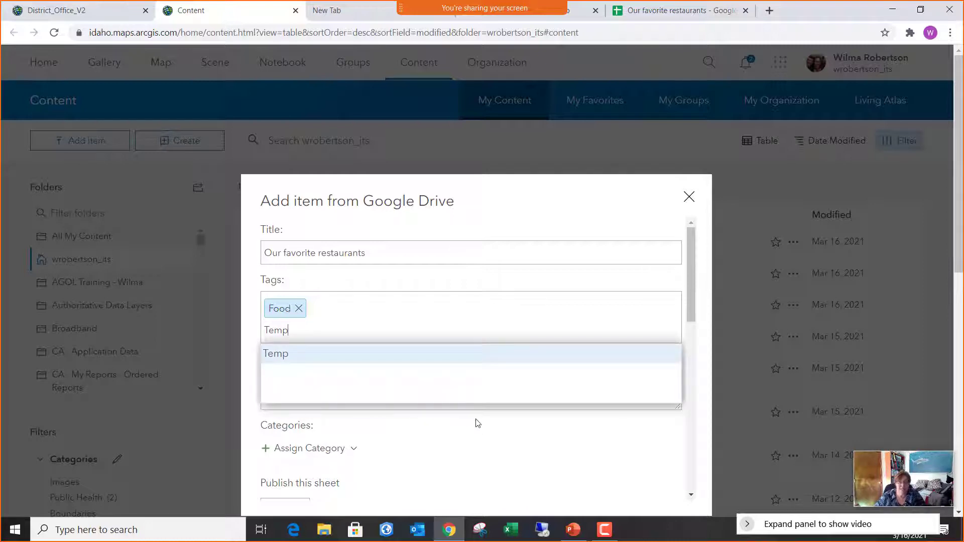
pyautogui.write('mp')
pyautogui.press('Return')
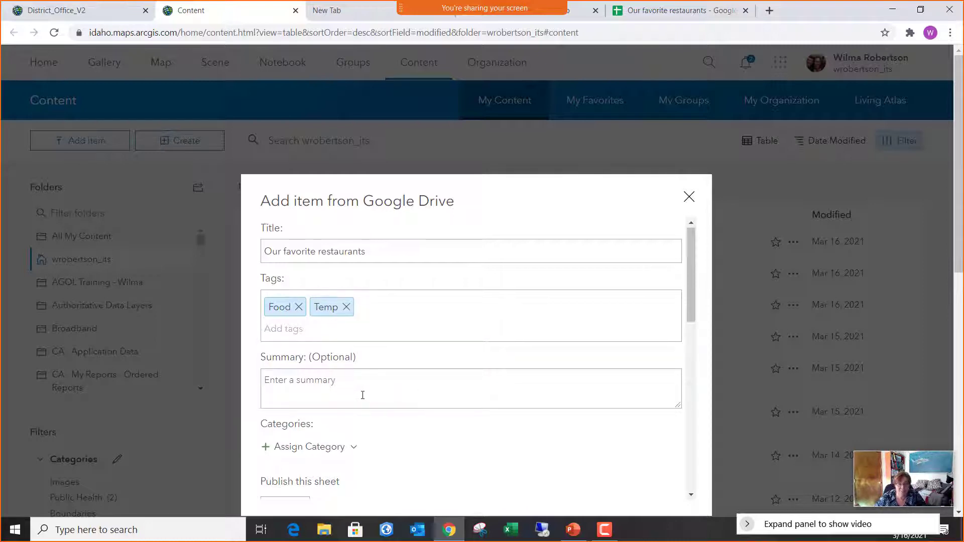
# Review the sheet to publish, the location method, geocoder, country, location fields and time zone of the restaurants item.
pyautogui.scroll(-4, 360, 392)
pyautogui.scroll(-1, 390, 362)
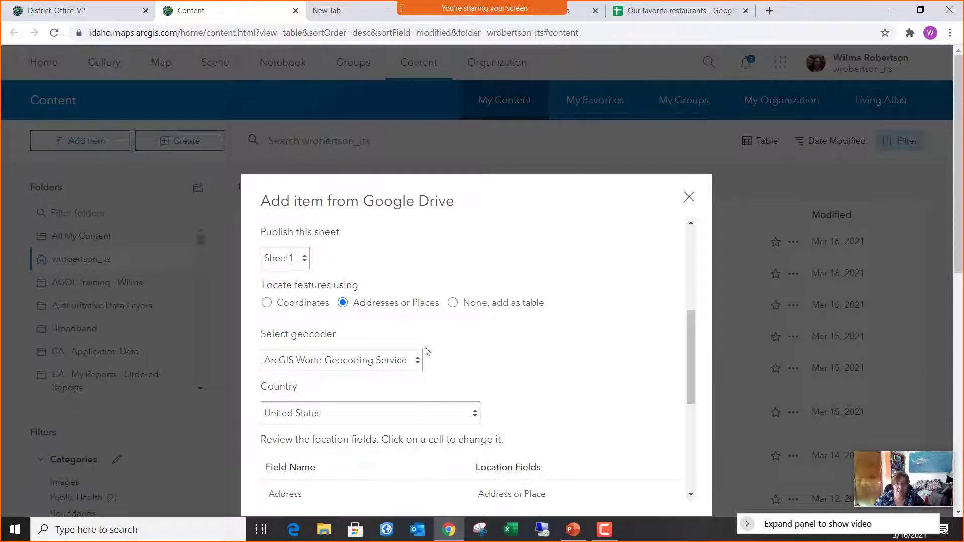
pyautogui.scroll(-2, 429, 351)
pyautogui.scroll(-3, 340, 315)
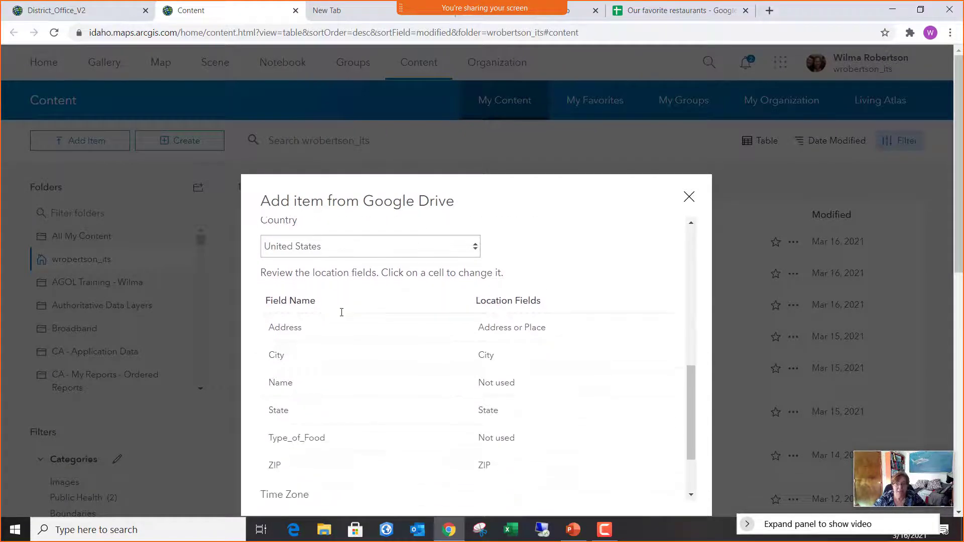
pyautogui.scroll(1, 327, 286)
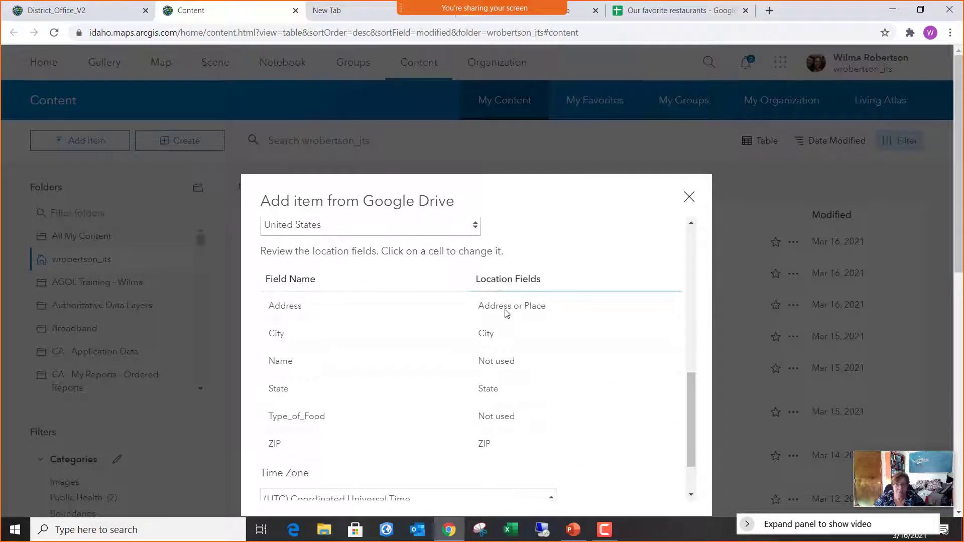
pyautogui.scroll(-1, 362, 460)
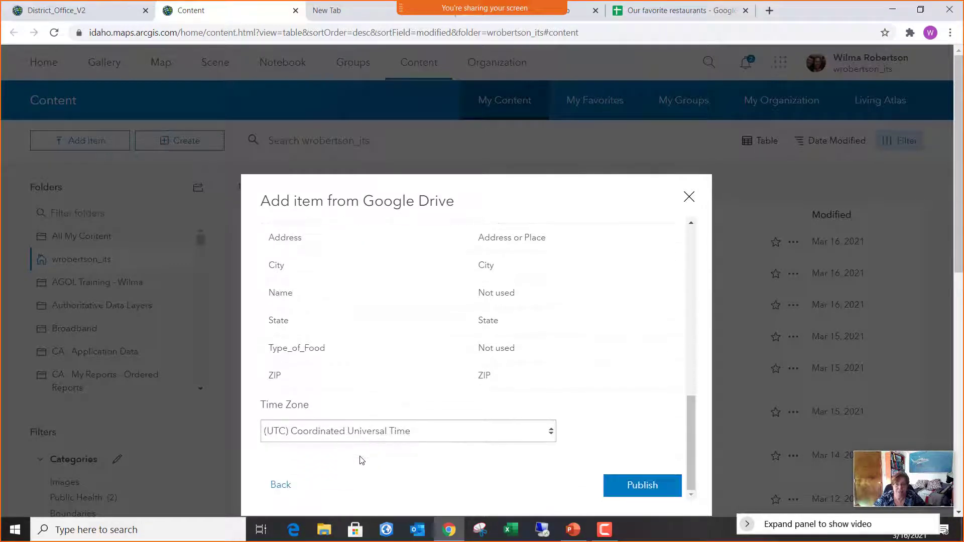
# Retitle the item "Our favorite restaurants V2" and publish it, declining the review of unmatched locations.
pyautogui.scroll(8, 437, 375)
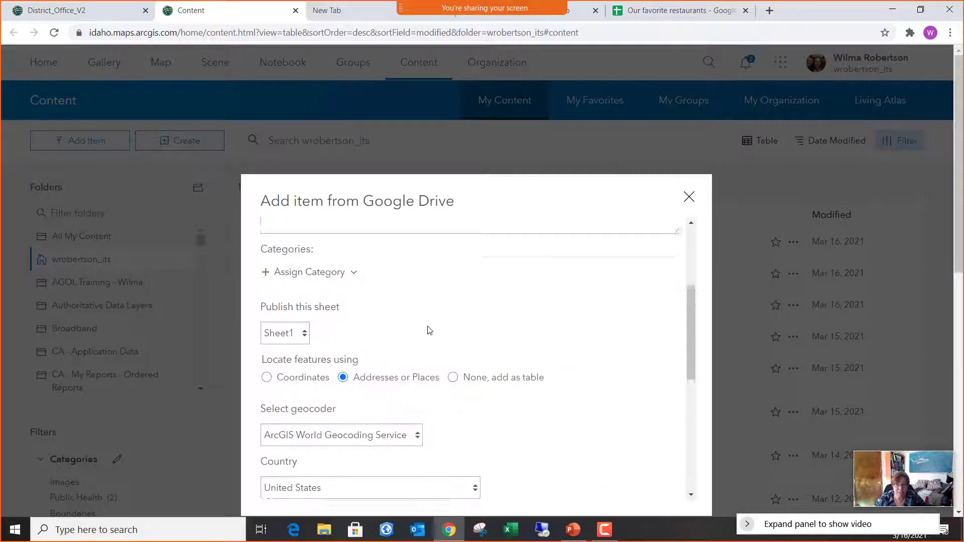
pyautogui.click(404, 252)
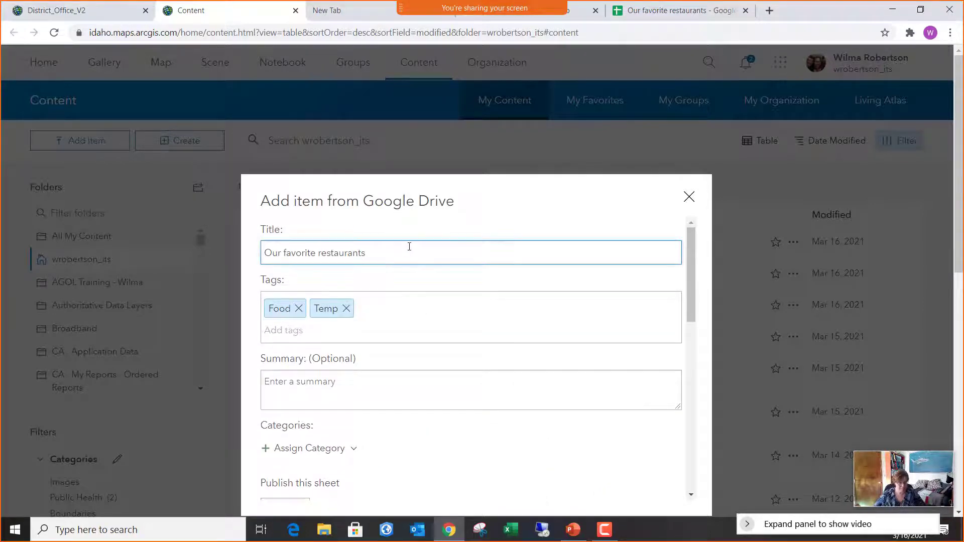
pyautogui.write('V')
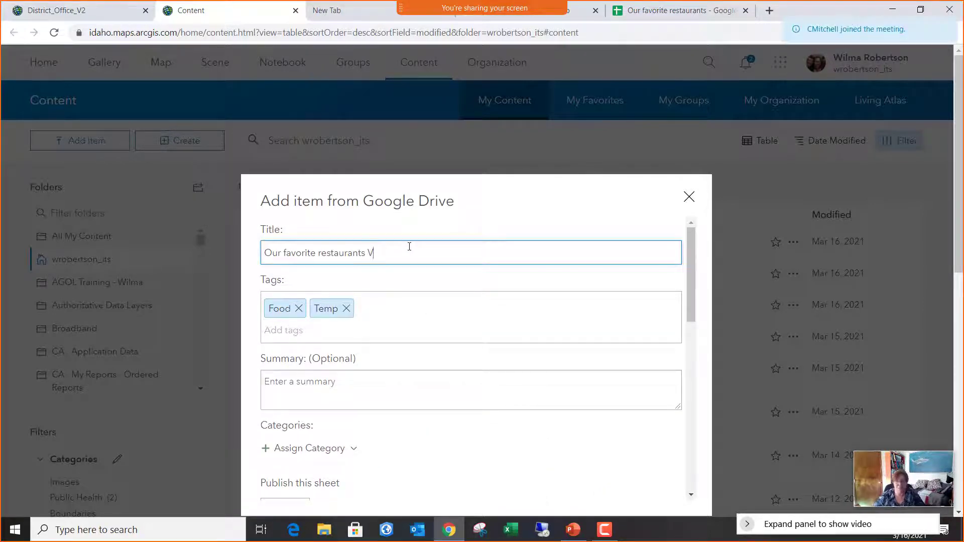
pyautogui.write('2')
pyautogui.scroll(-10, 611, 400)
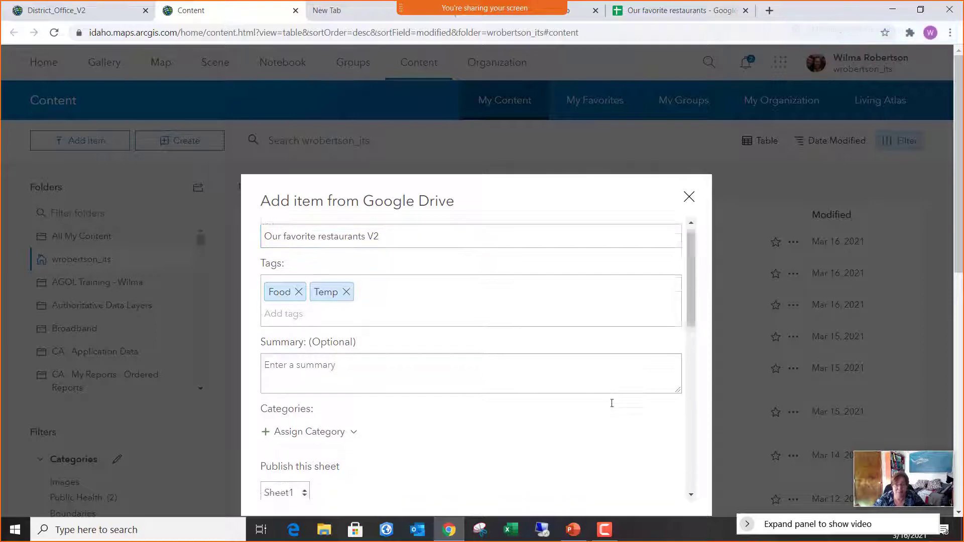
pyautogui.click(650, 488)
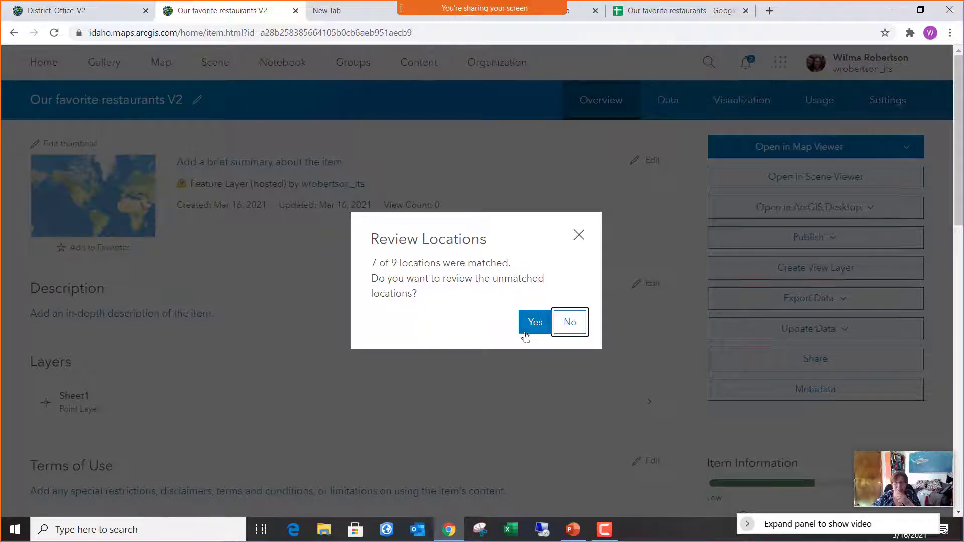
pyautogui.click(557, 328)
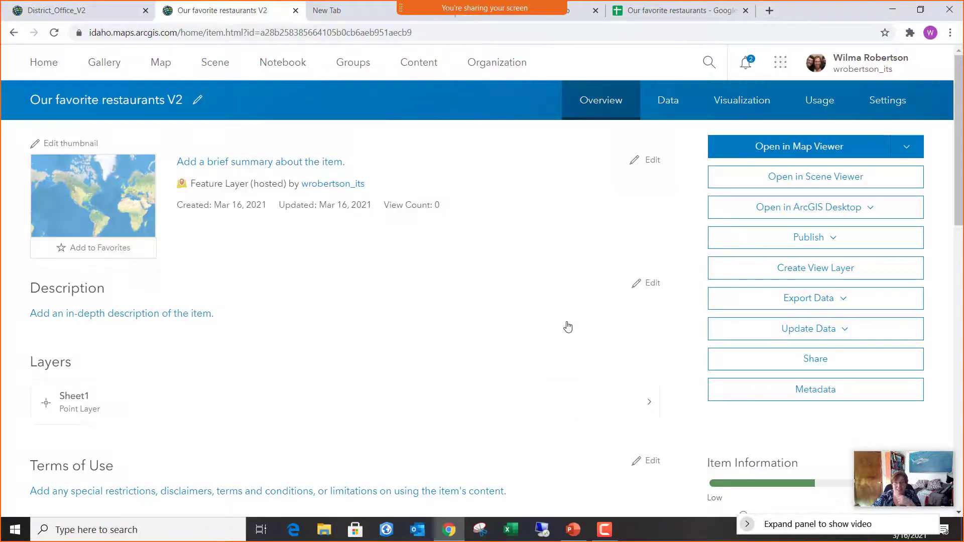
# Open the published restaurants layer in Map Viewer in a new browser tab and accept the unique-symbol style by Name.
pyautogui.rightClick(784, 147)
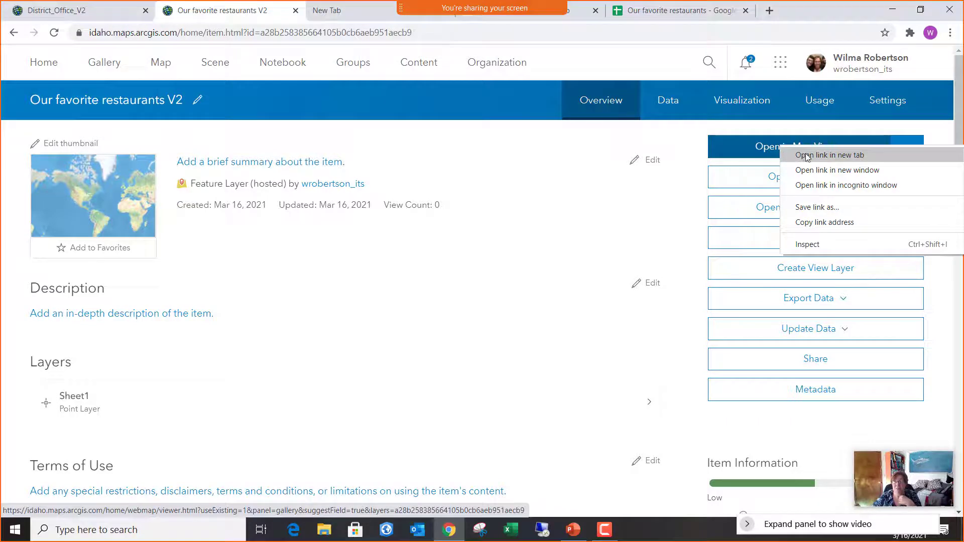
pyautogui.click(806, 156)
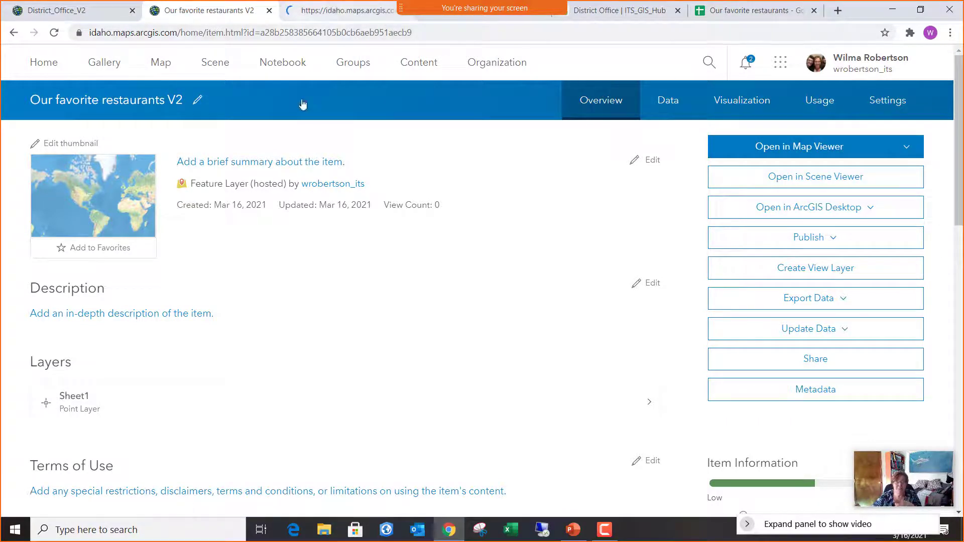
pyautogui.click(350, 11)
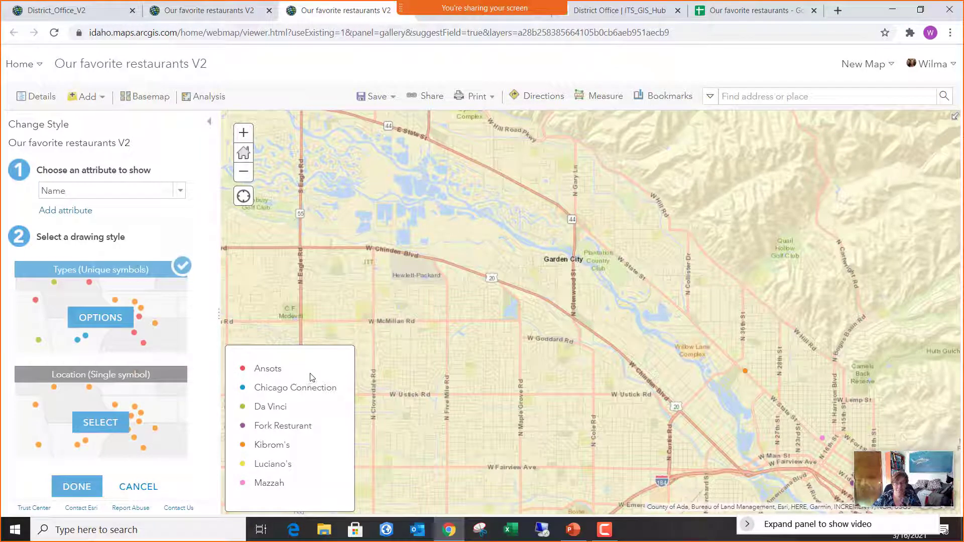
pyautogui.click(96, 490)
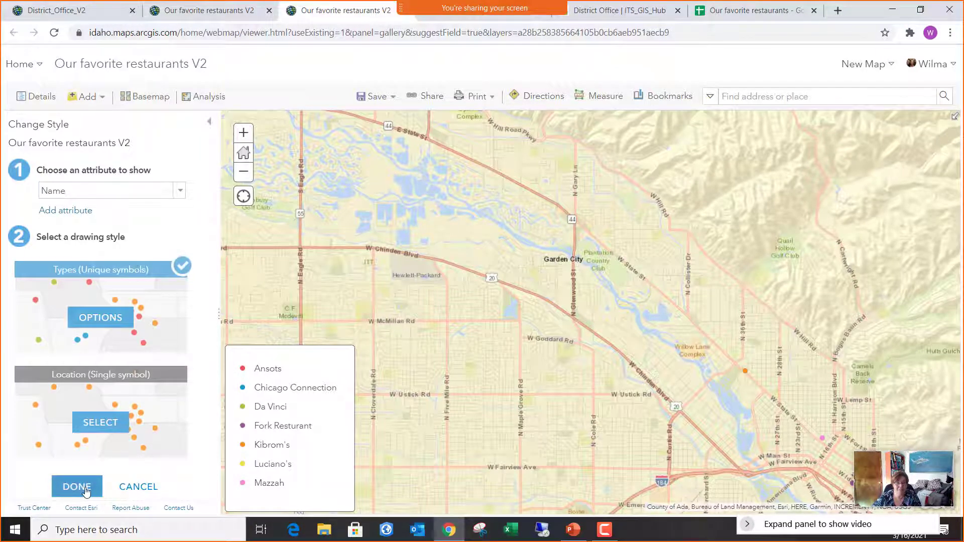
# Examine where the restaurant points fall around Boise on the map, using the layer's extent and the default extent.
pyautogui.scroll(-3, 478, 326)
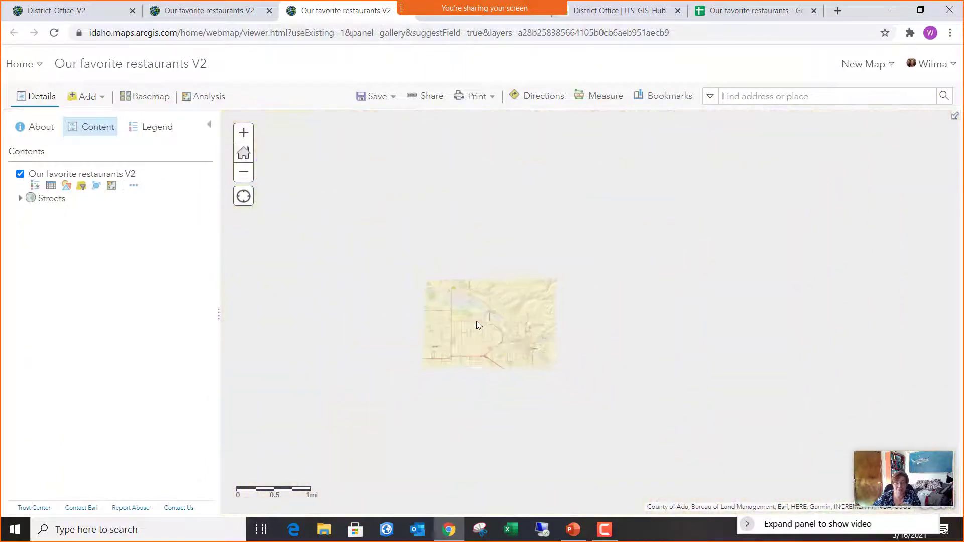
pyautogui.scroll(3, 500, 346)
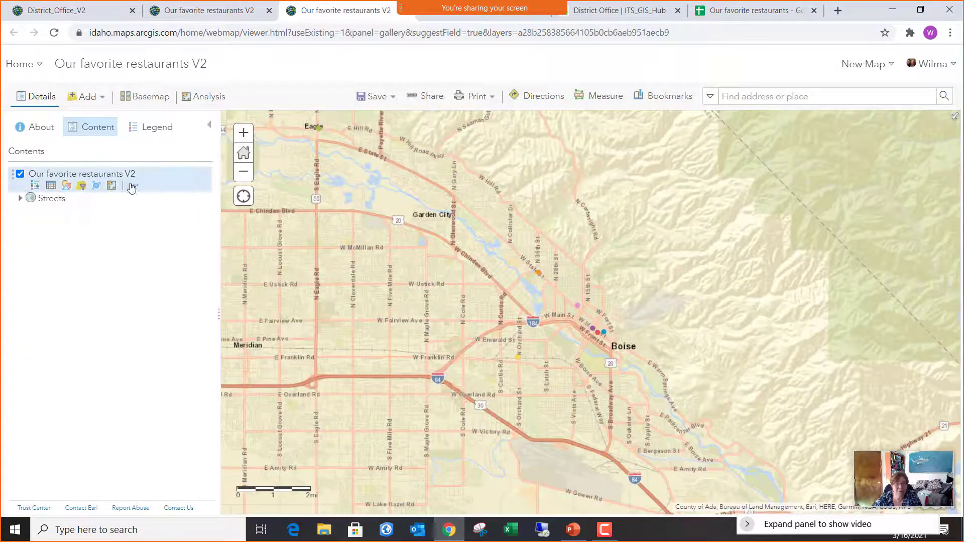
pyautogui.click(133, 186)
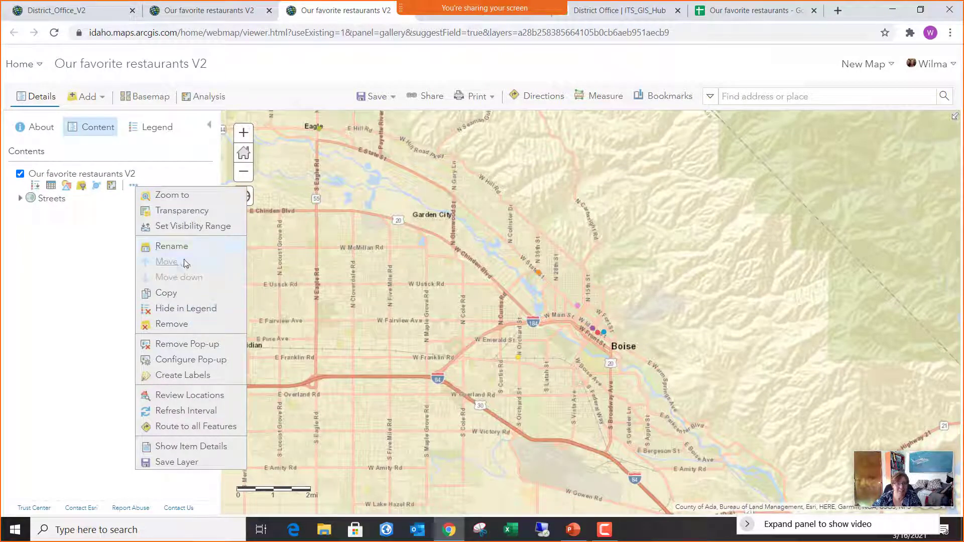
pyautogui.click(181, 199)
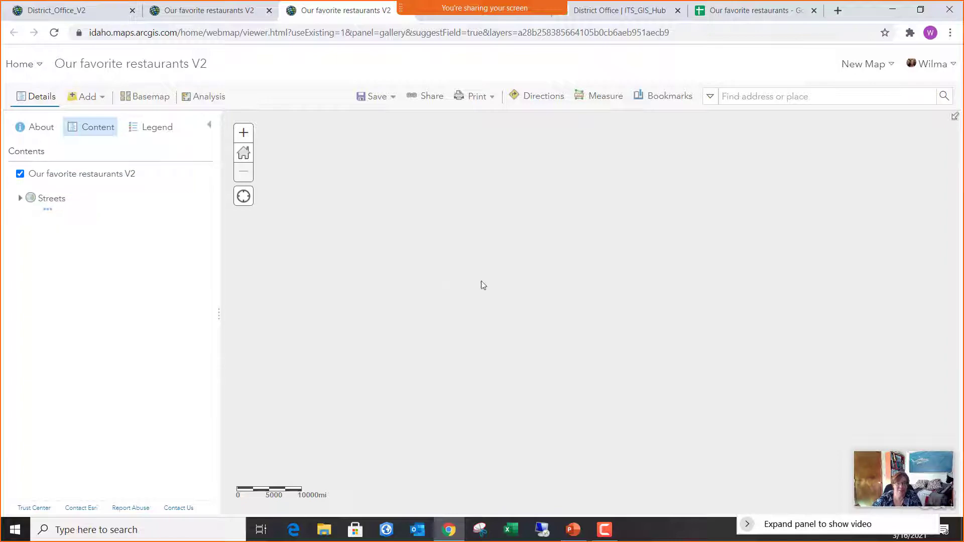
pyautogui.click(243, 153)
pyautogui.moveTo(696, 368); pyautogui.dragTo(466, 277)
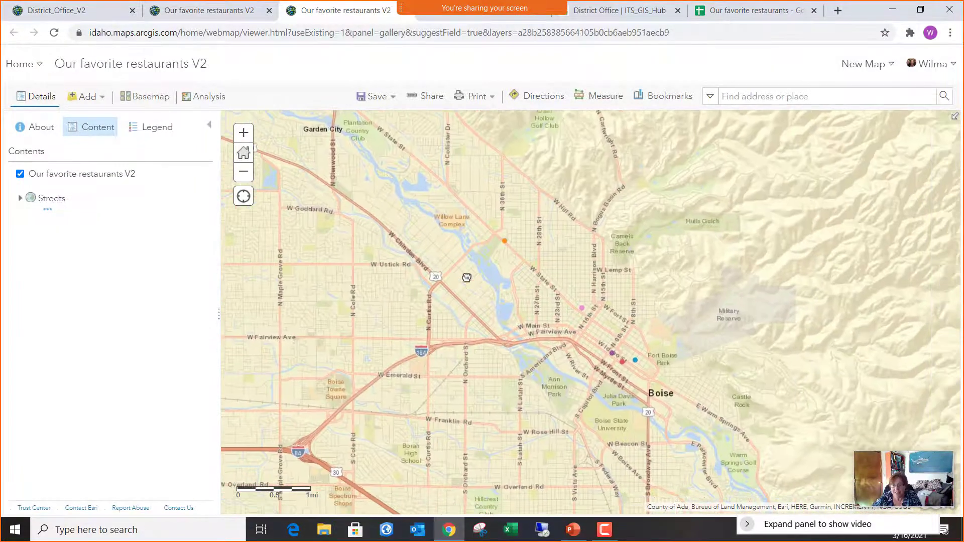
pyautogui.scroll(1, 605, 336)
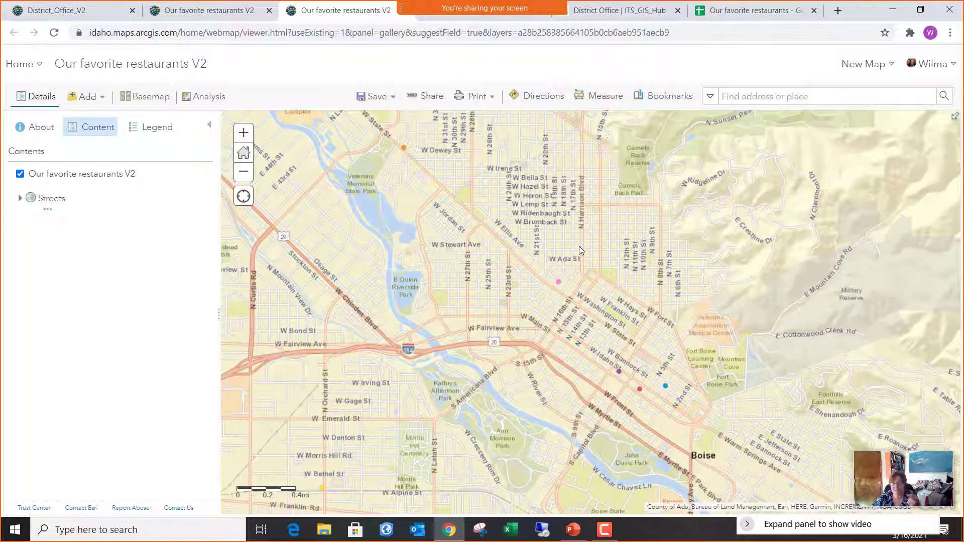
# Overwrite the entire restaurants layer from the updated Google Drive sheet, declining the review of matched locations.
pyautogui.click(209, 17)
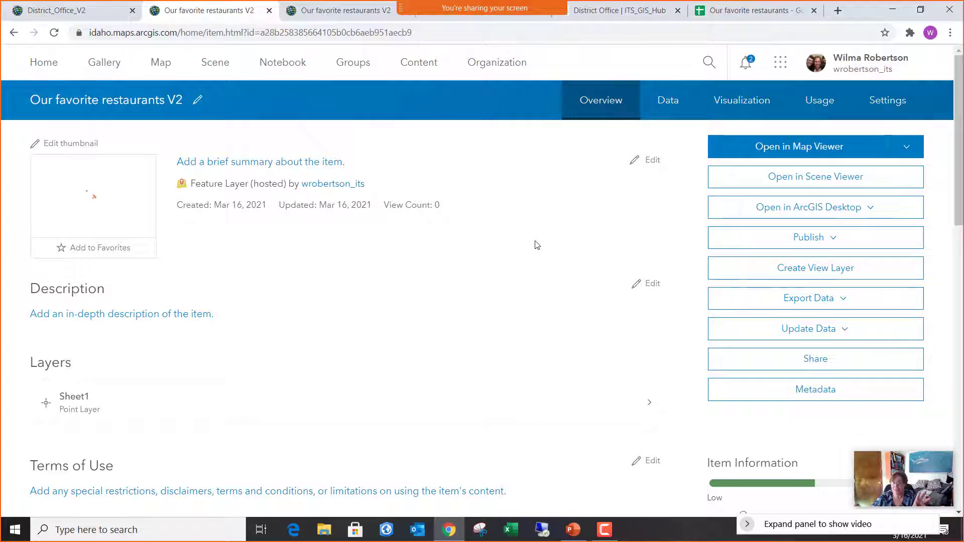
pyautogui.click(841, 336)
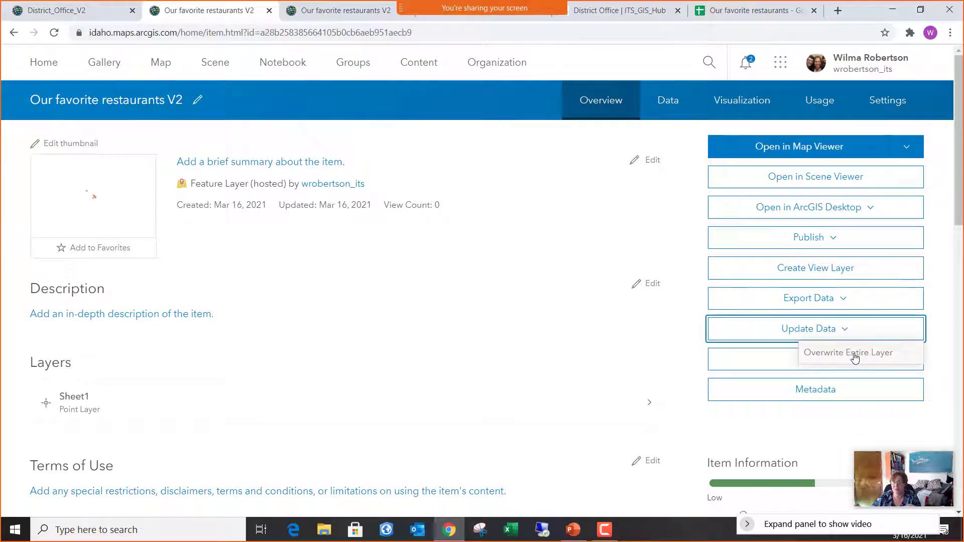
pyautogui.click(855, 354)
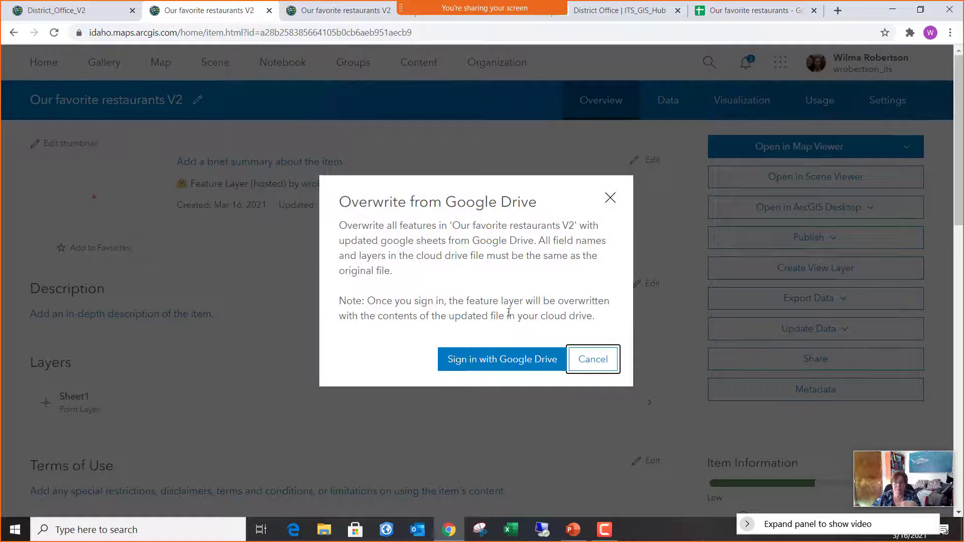
pyautogui.click(518, 361)
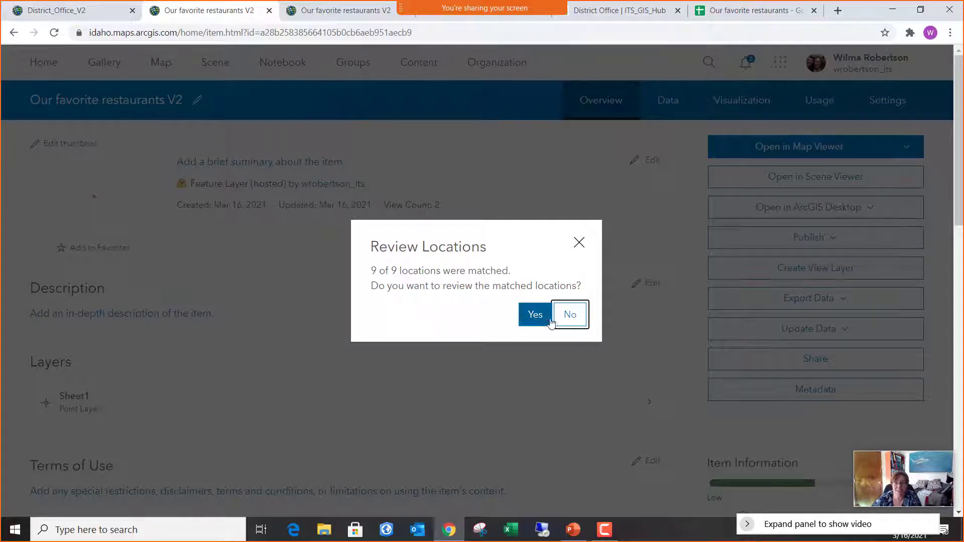
pyautogui.click(574, 320)
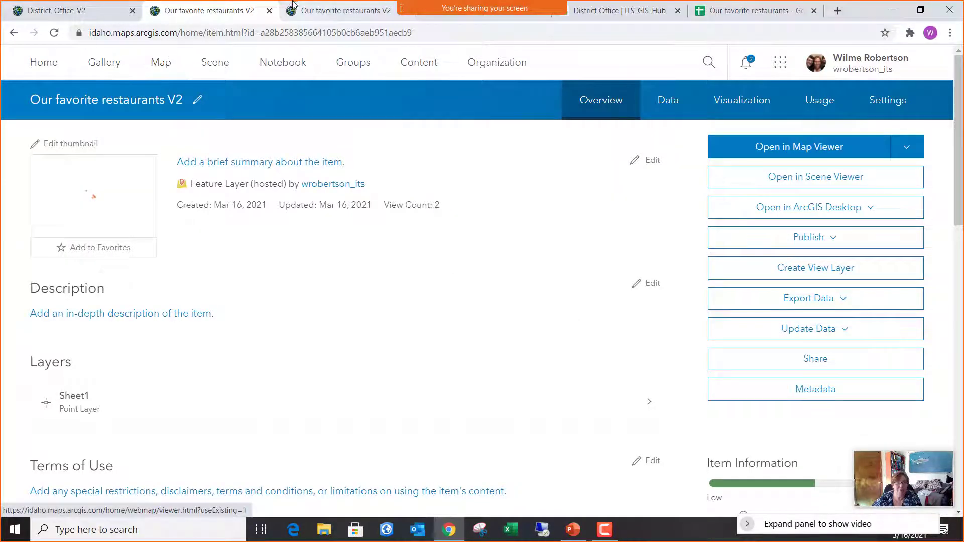
# Reload the restaurants map, accept the unique-symbol style by Name and check the updated points around Boise.
pyautogui.click(317, 11)
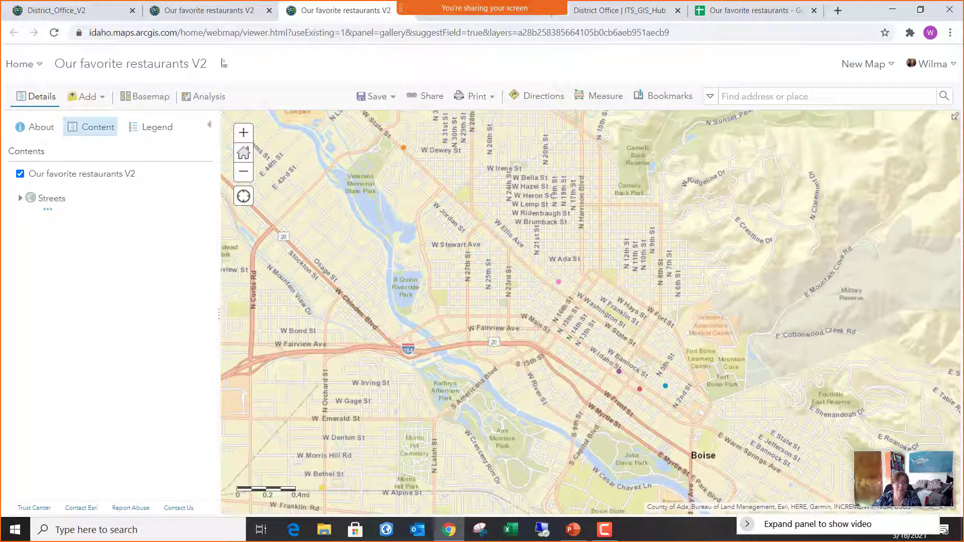
pyautogui.click(54, 32)
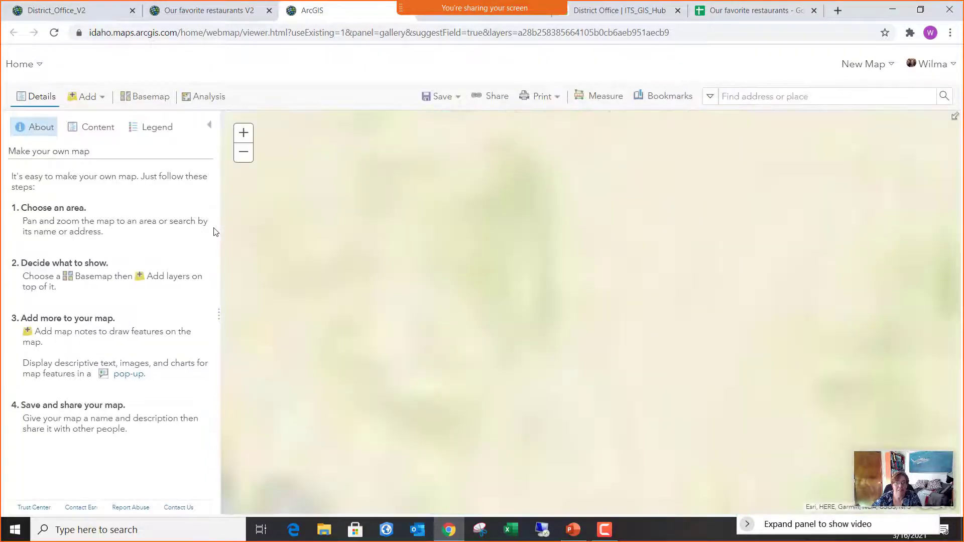
pyautogui.click(101, 131)
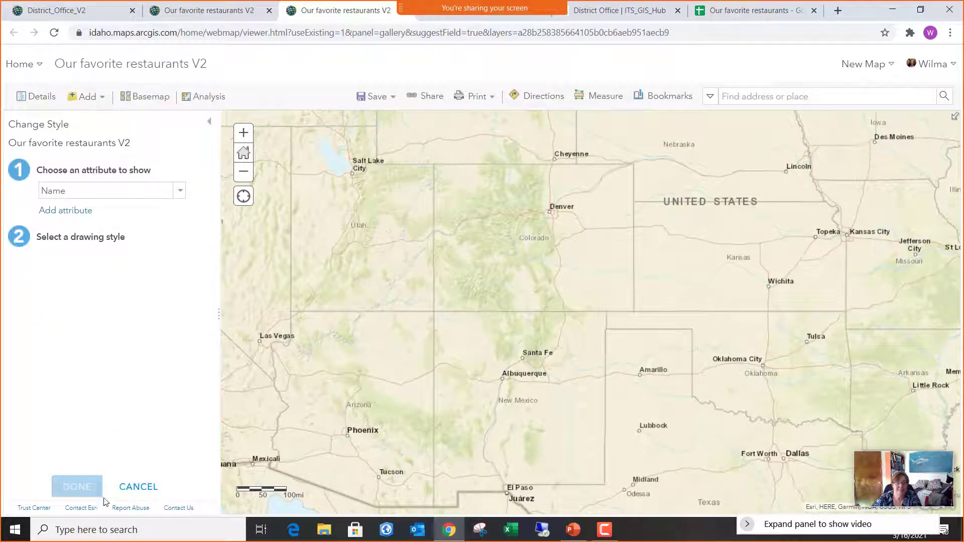
pyautogui.click(84, 490)
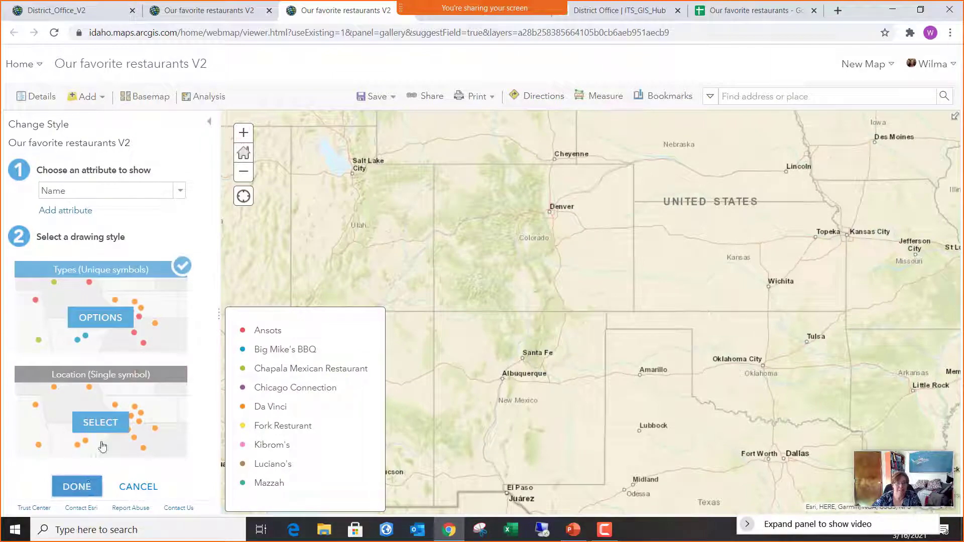
pyautogui.scroll(-2, 487, 329)
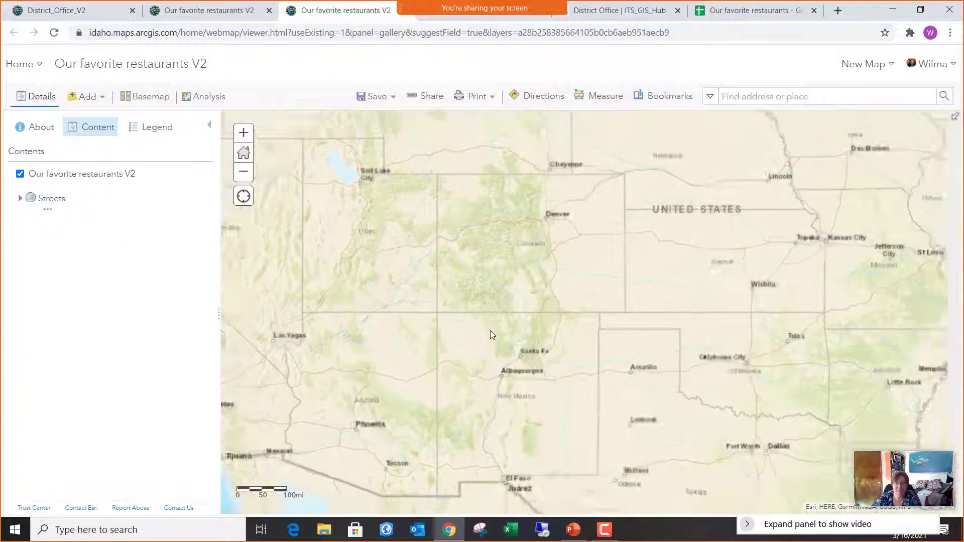
pyautogui.scroll(3, 552, 347)
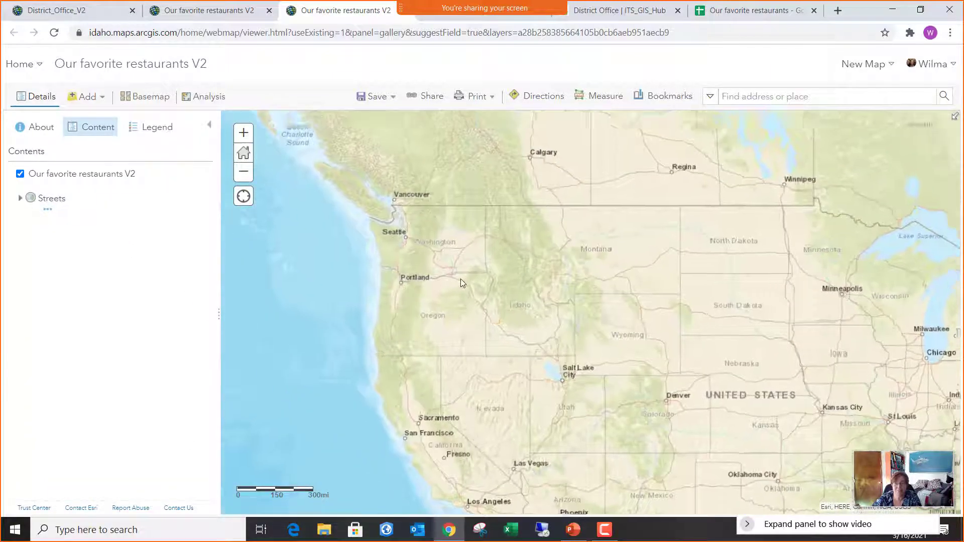
pyautogui.scroll(4, 539, 380)
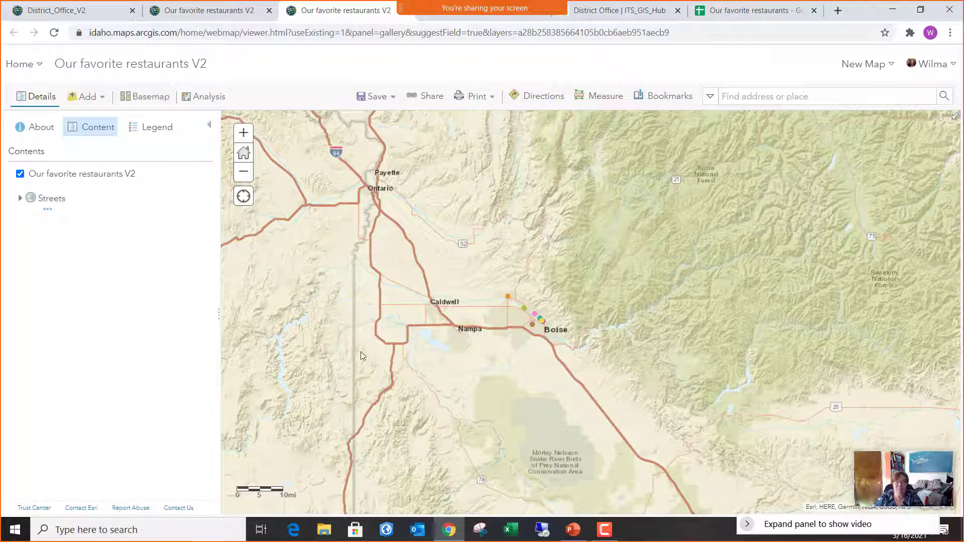
# Return to the District_Office_V2 map and hide the District Office V2 layer.
pyautogui.click(75, 10)
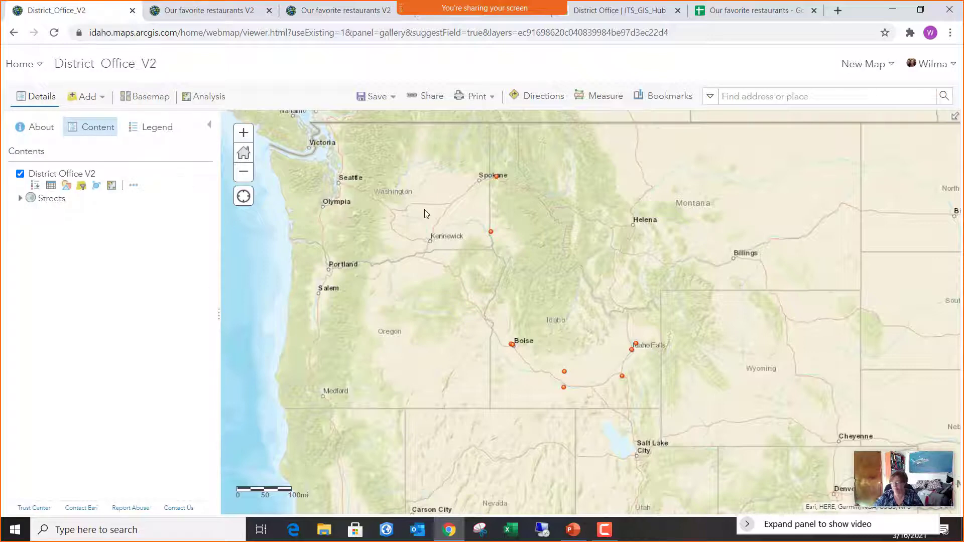
pyautogui.moveTo(436, 252); pyautogui.dragTo(436, 291)
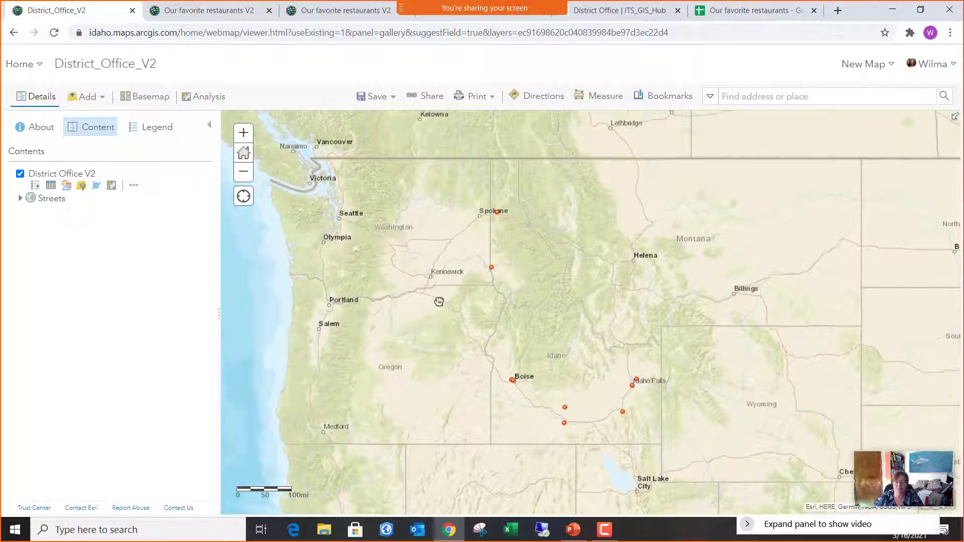
pyautogui.moveTo(33, 185)
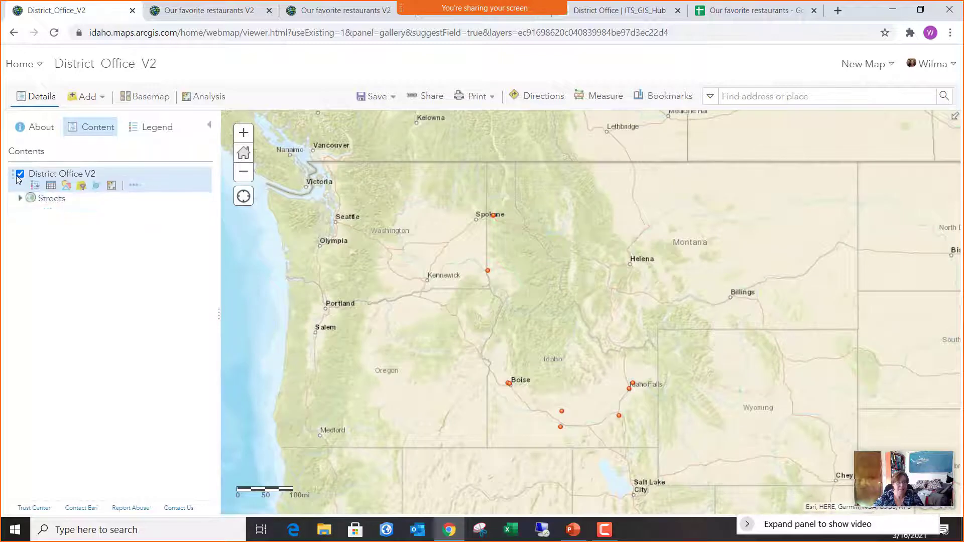
pyautogui.click(20, 174)
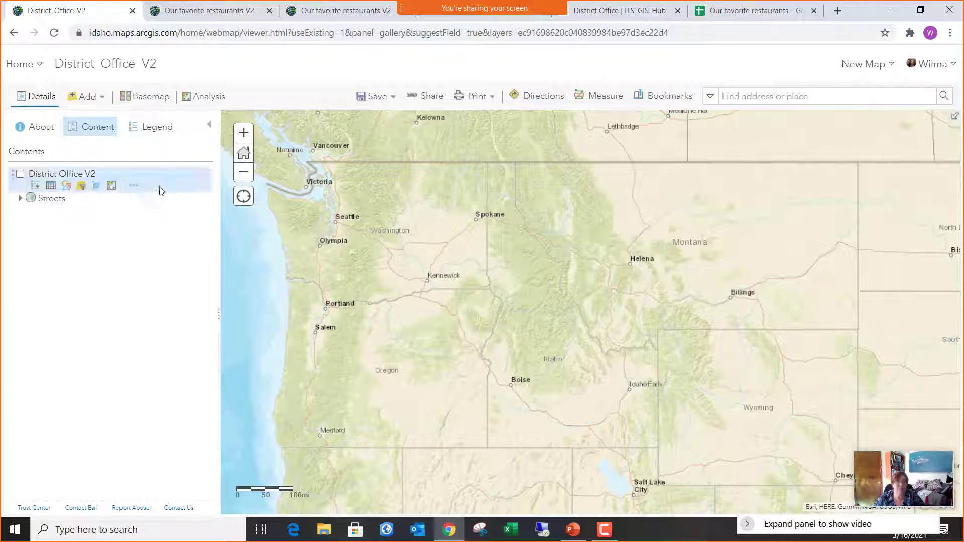
# Search the Living Atlas for "public schools" and add the Public Schools layer updated 7/28/20 to the map.
pyautogui.click(96, 99)
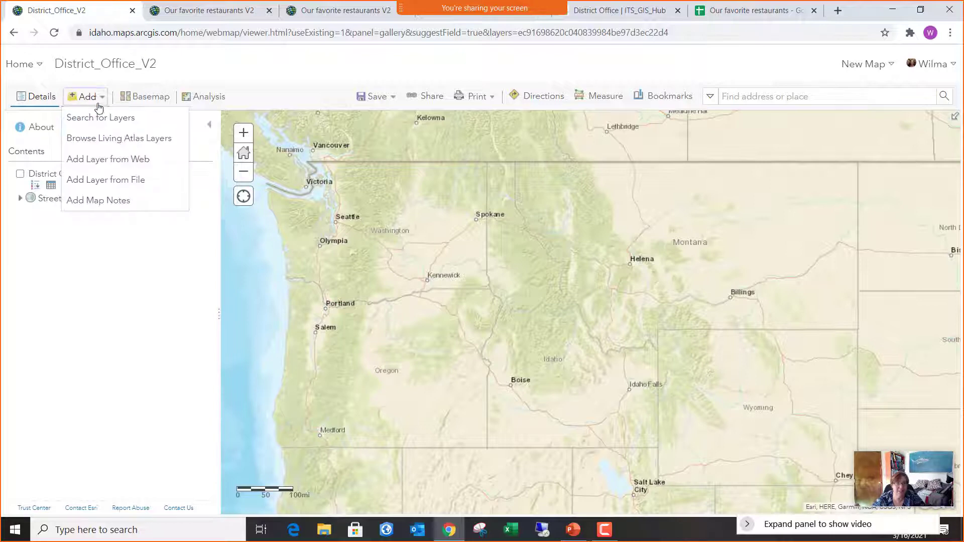
pyautogui.click(113, 141)
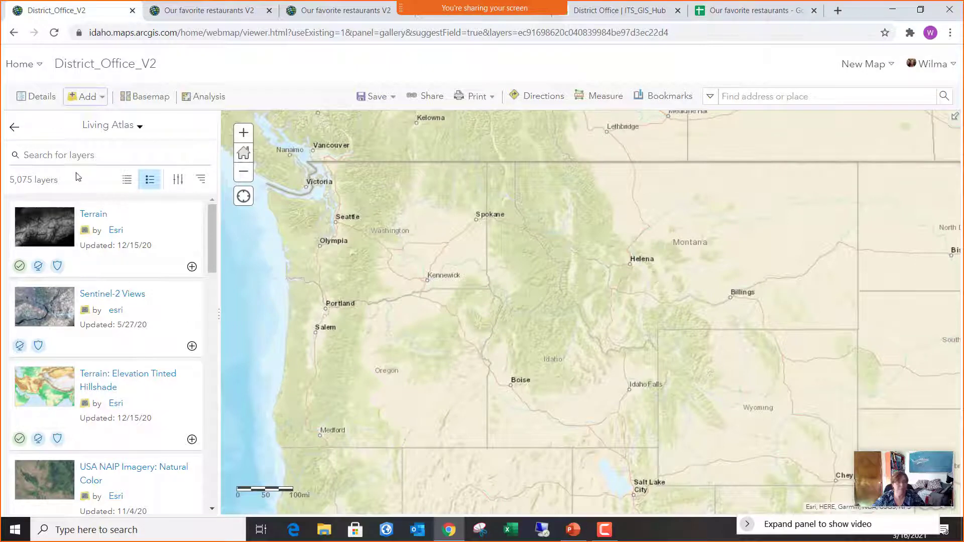
pyautogui.click(79, 155)
pyautogui.write('p')
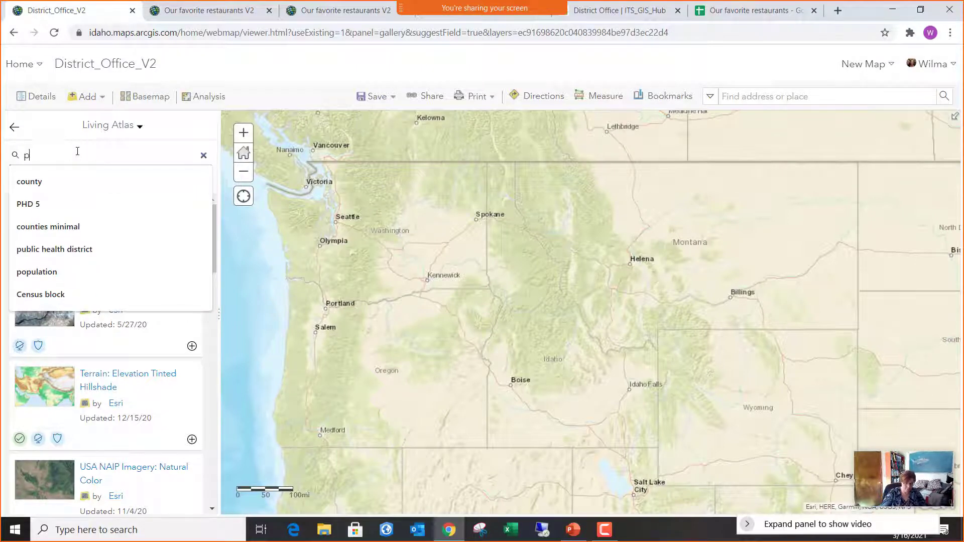
pyautogui.write('ublic sch')
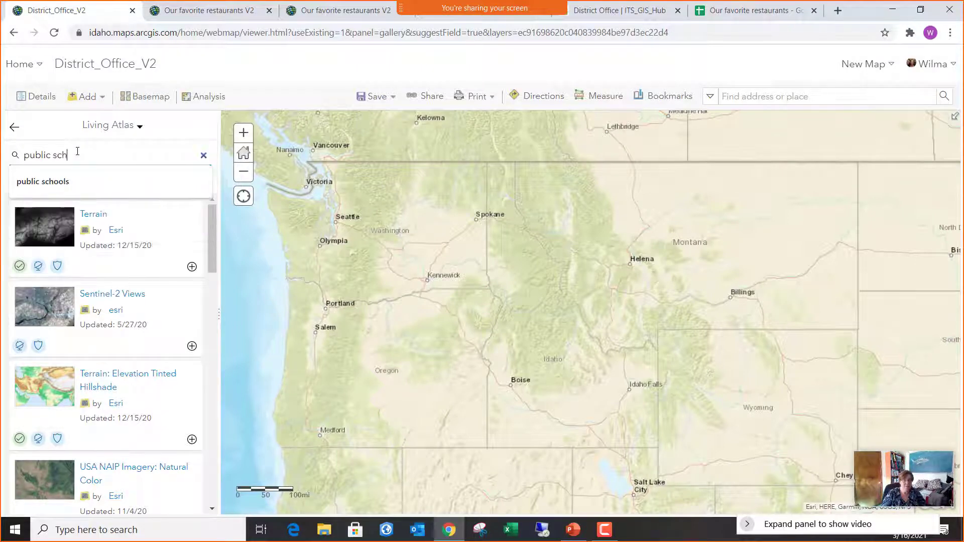
pyautogui.write('ools')
pyautogui.press('Return')
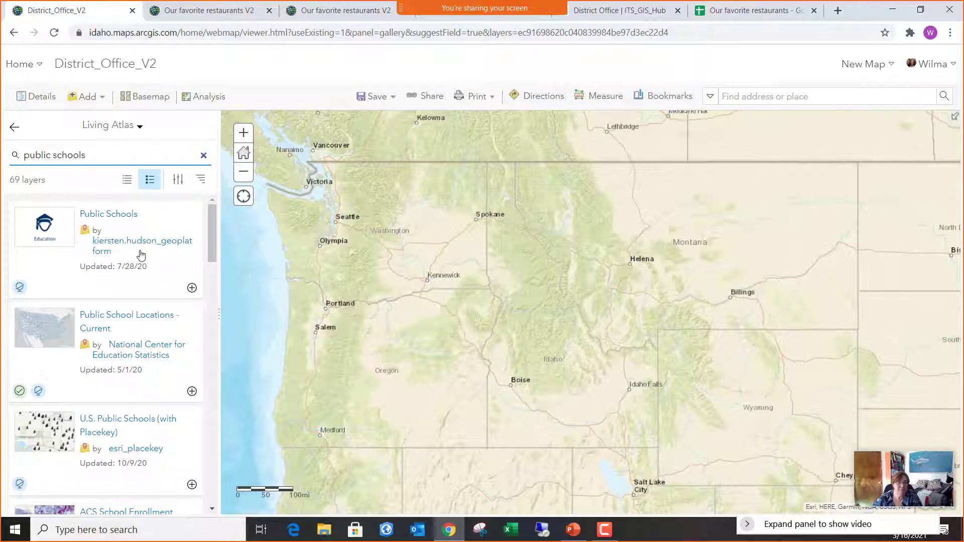
pyautogui.click(192, 289)
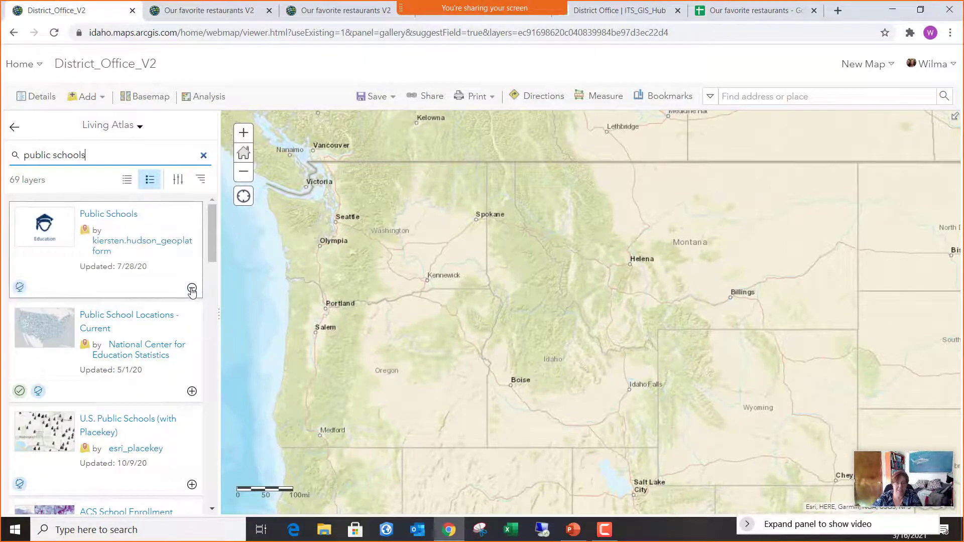
pyautogui.click(14, 127)
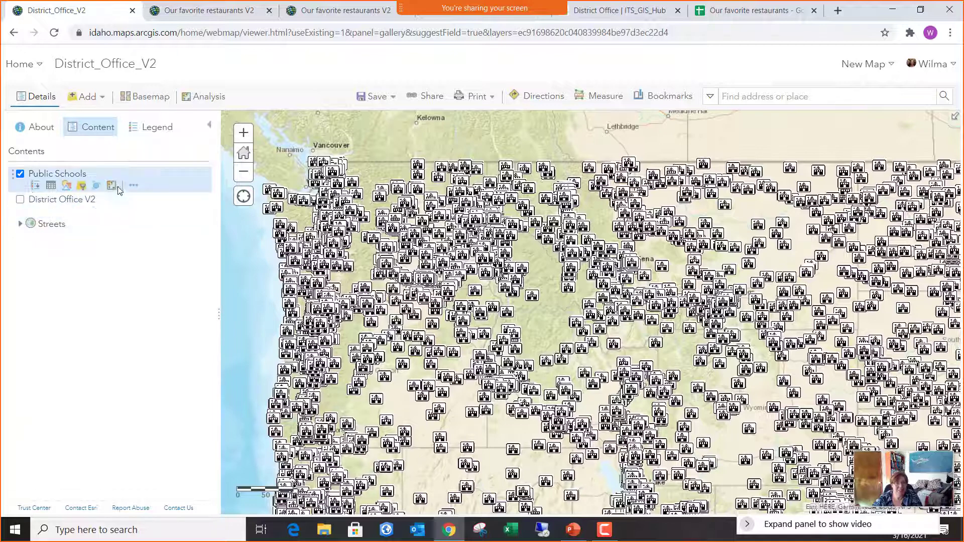
# Filter the Public Schools layer to features whose STATE is the unique value ID.
pyautogui.click(82, 188)
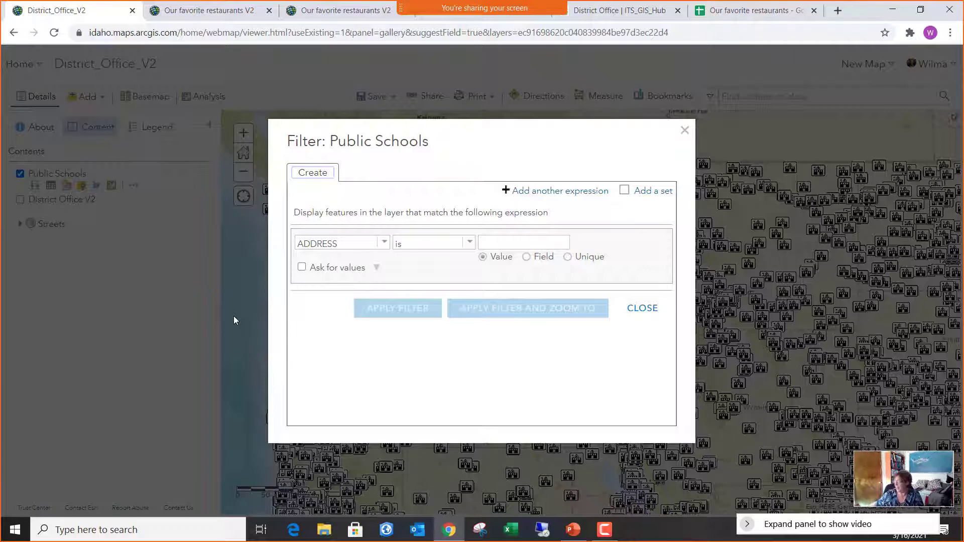
pyautogui.click(384, 243)
pyautogui.scroll(-1, 345, 314)
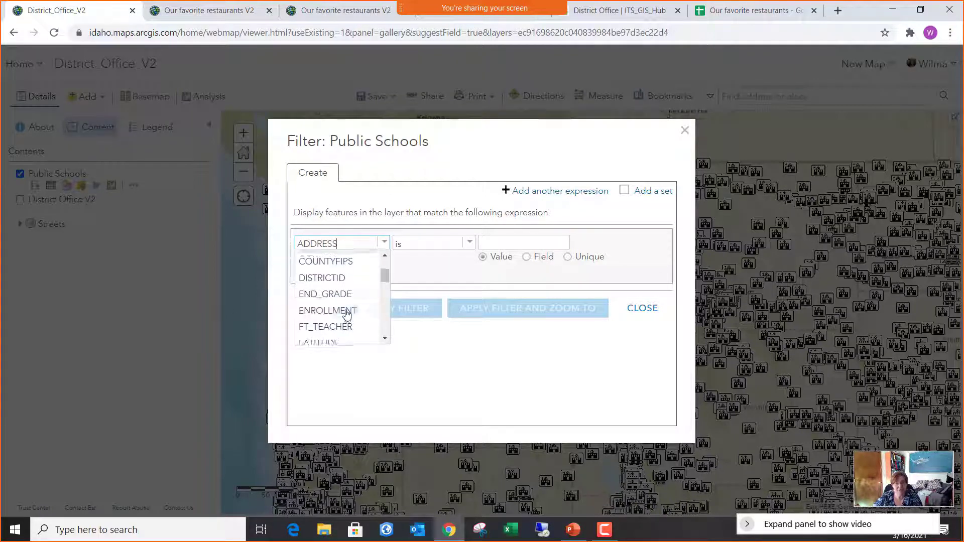
pyautogui.scroll(-5, 347, 314)
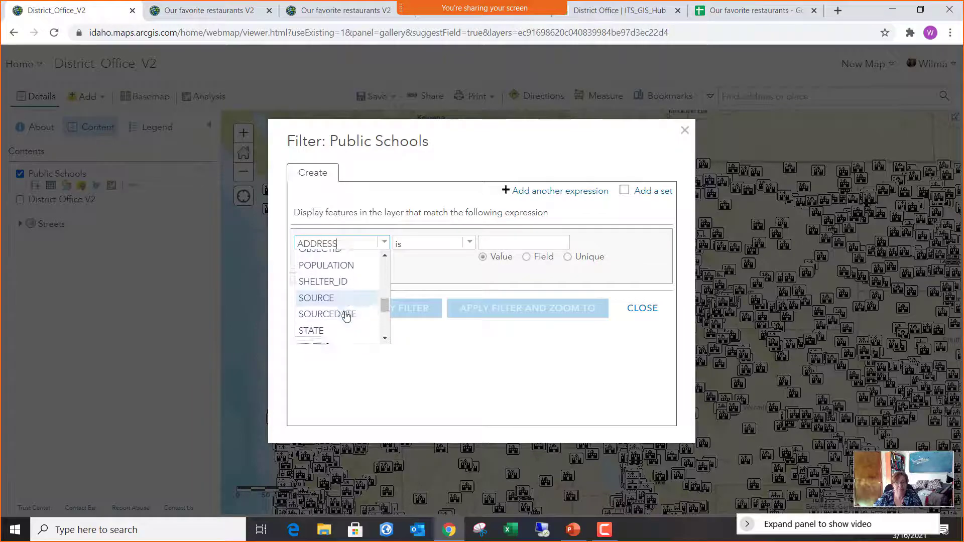
pyautogui.scroll(-2, 347, 315)
pyautogui.click(336, 296)
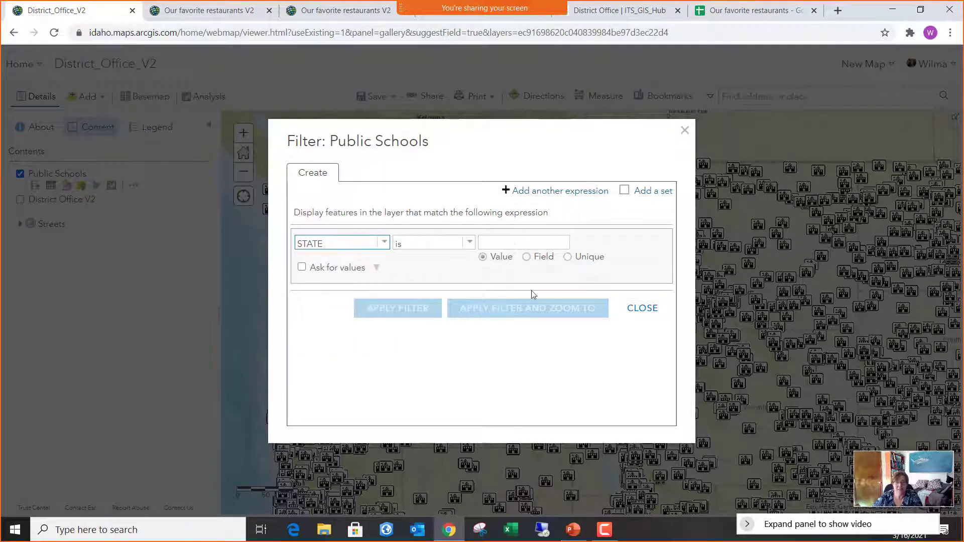
pyautogui.click(570, 259)
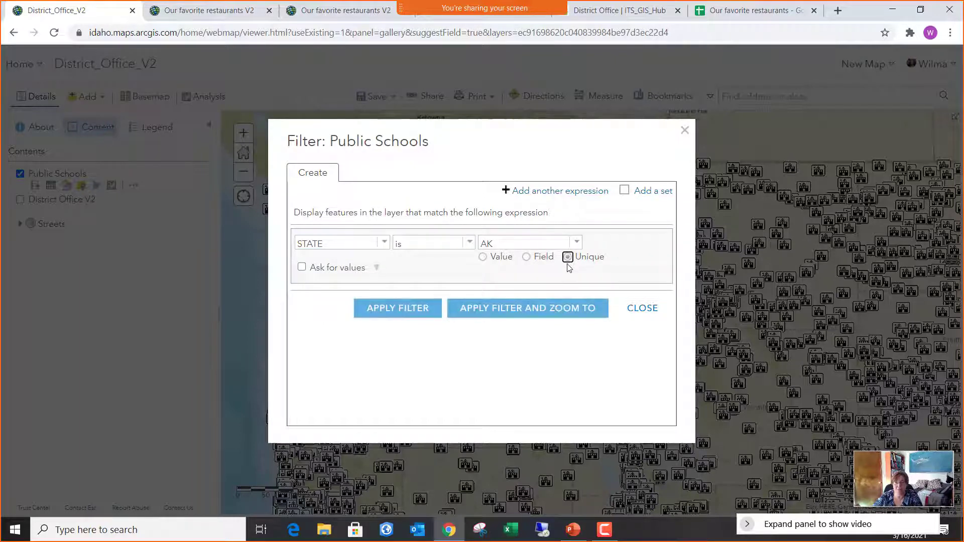
pyautogui.click(577, 244)
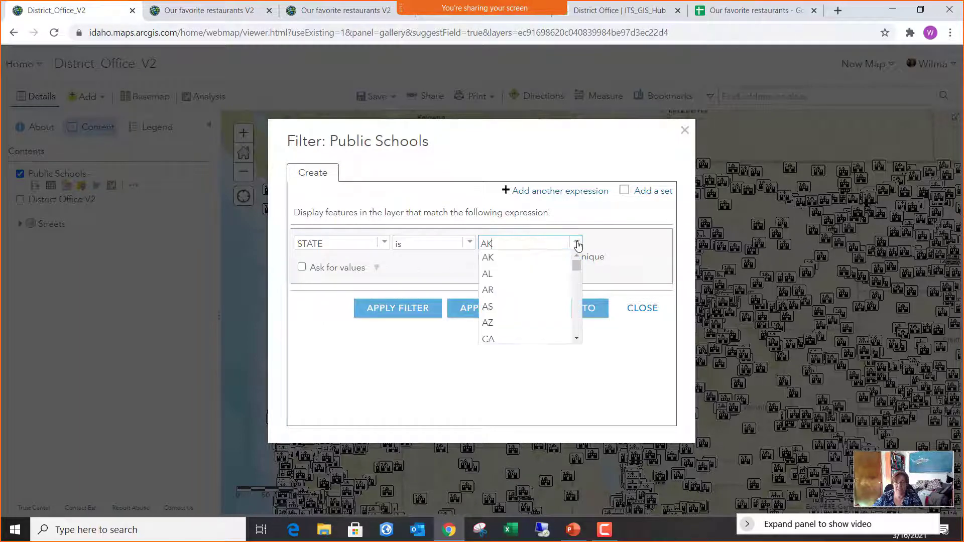
pyautogui.scroll(-3, 528, 284)
pyautogui.scroll(-2, 523, 298)
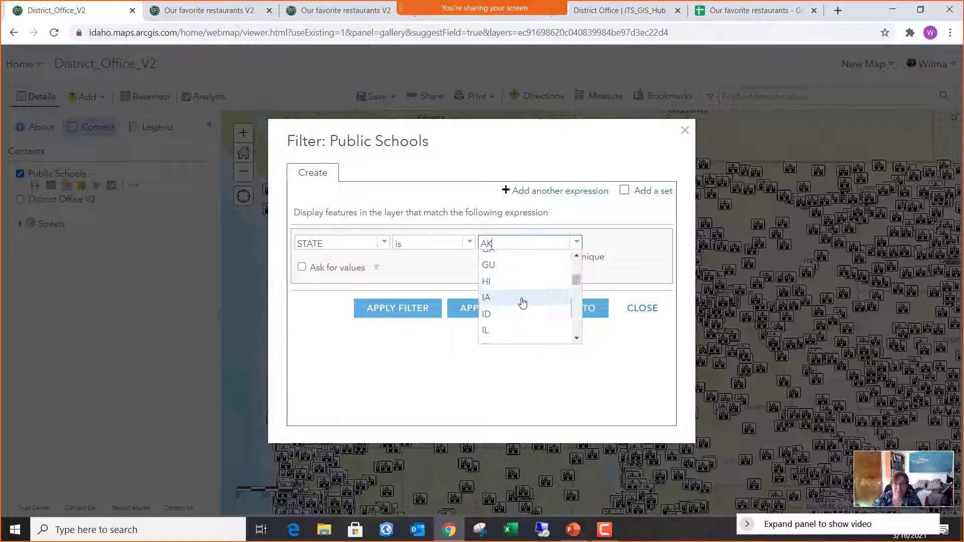
pyautogui.click(521, 315)
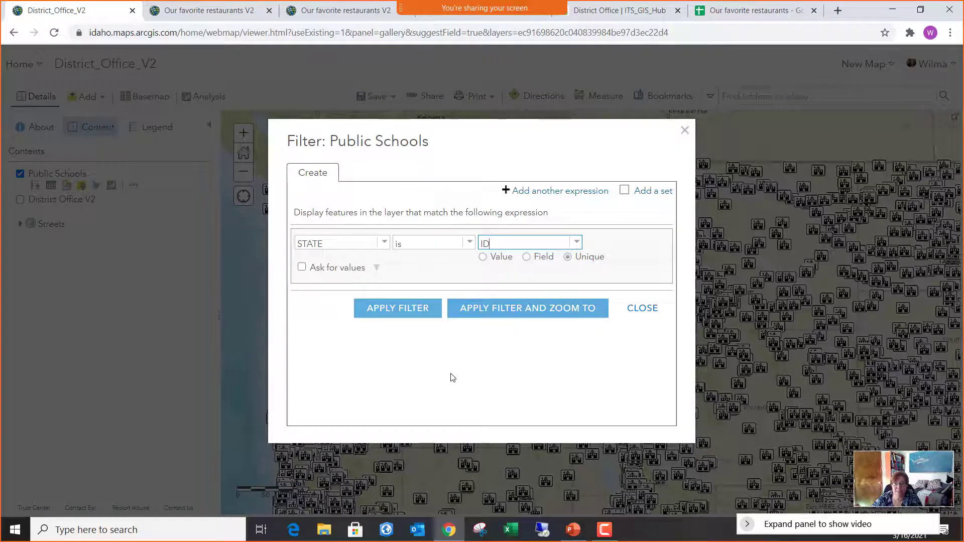
pyautogui.click(420, 310)
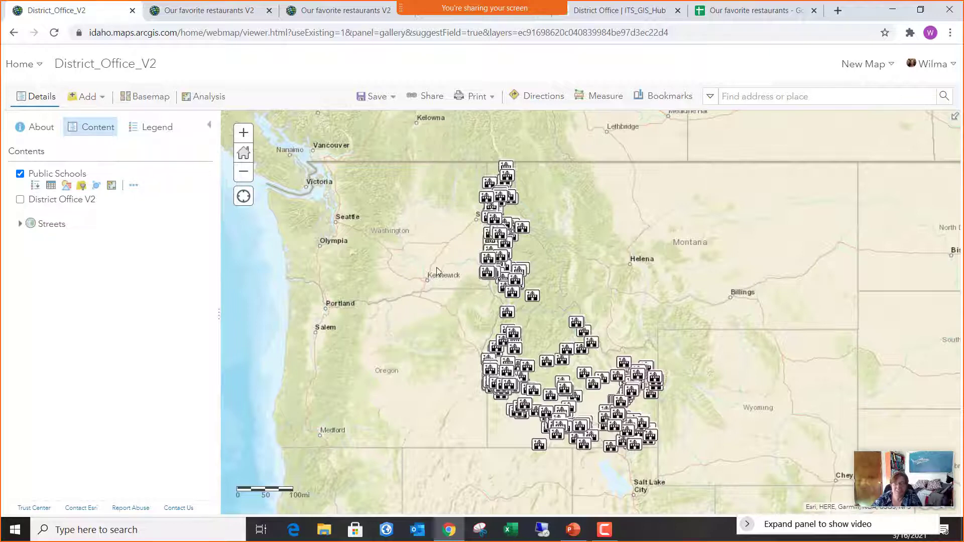
# Review the attribute columns of the Public Schools table, sorting by WEBSITE in ascending order, and close the table.
pyautogui.click(51, 185)
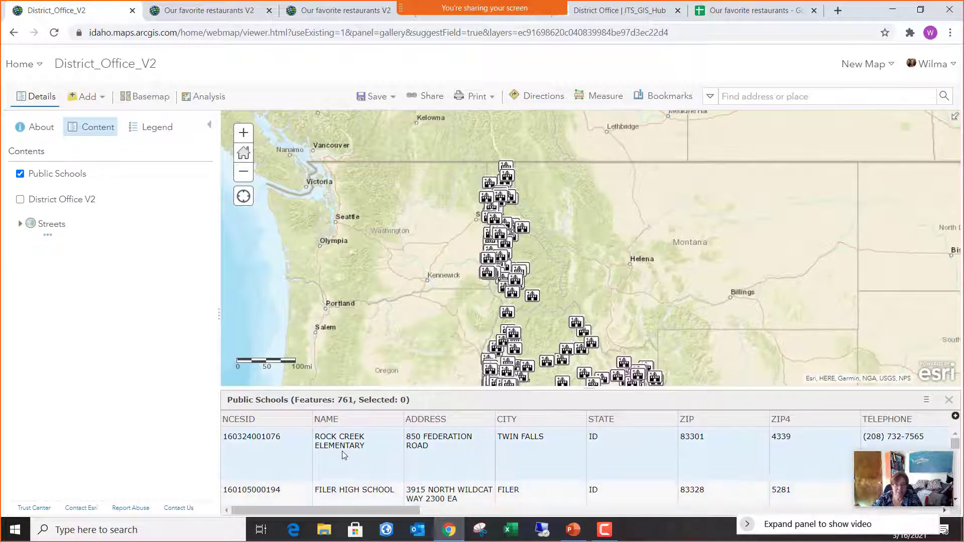
pyautogui.moveTo(373, 517); pyautogui.dragTo(804, 540)
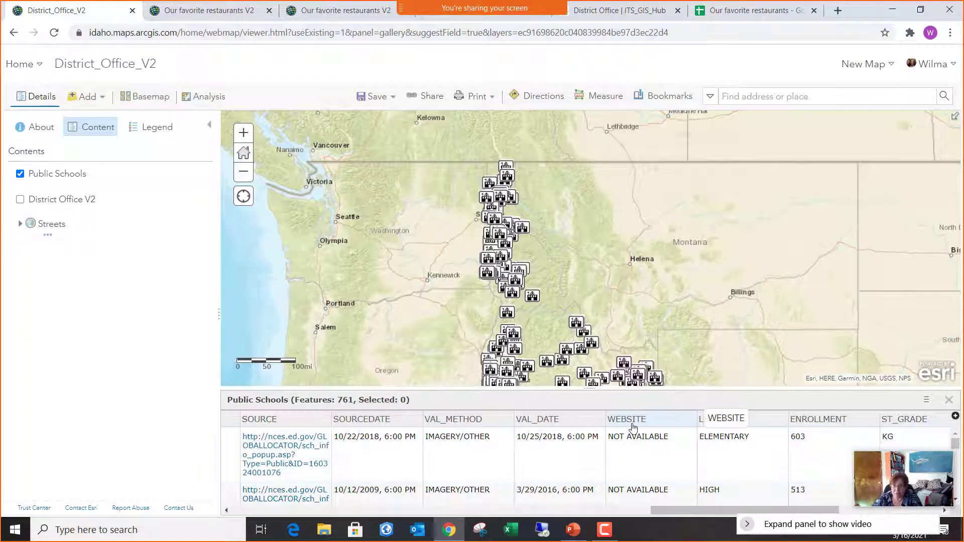
pyautogui.click(664, 440)
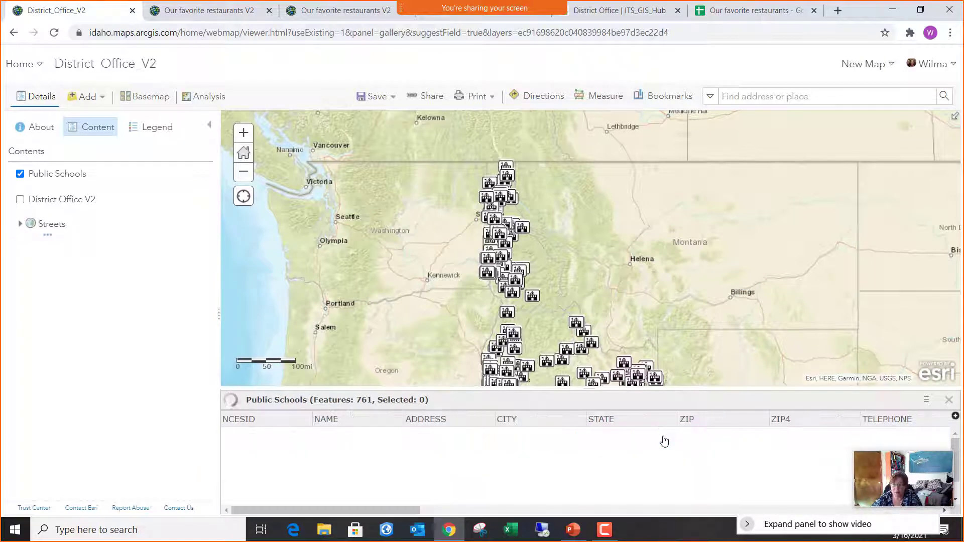
pyautogui.moveTo(410, 515); pyautogui.dragTo(825, 541)
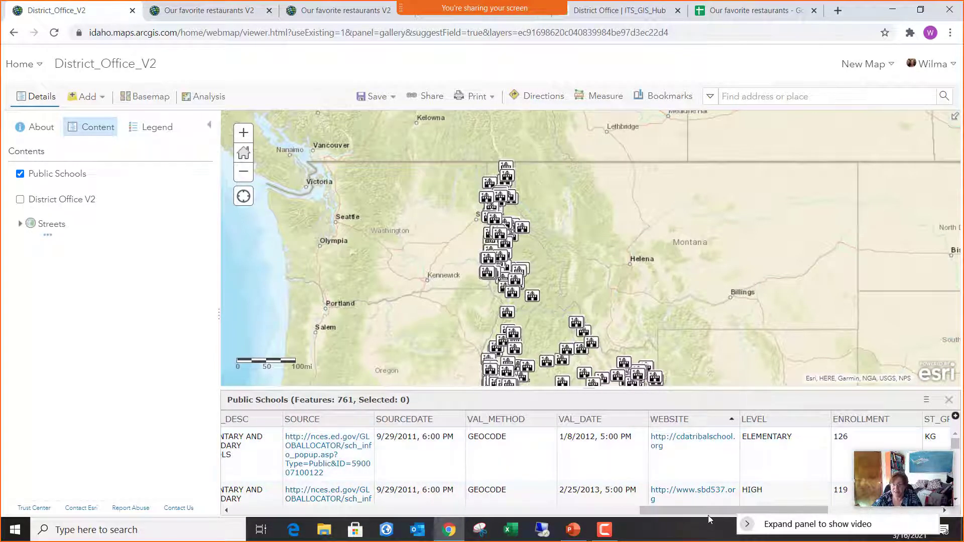
pyautogui.moveTo(708, 514); pyautogui.dragTo(805, 532)
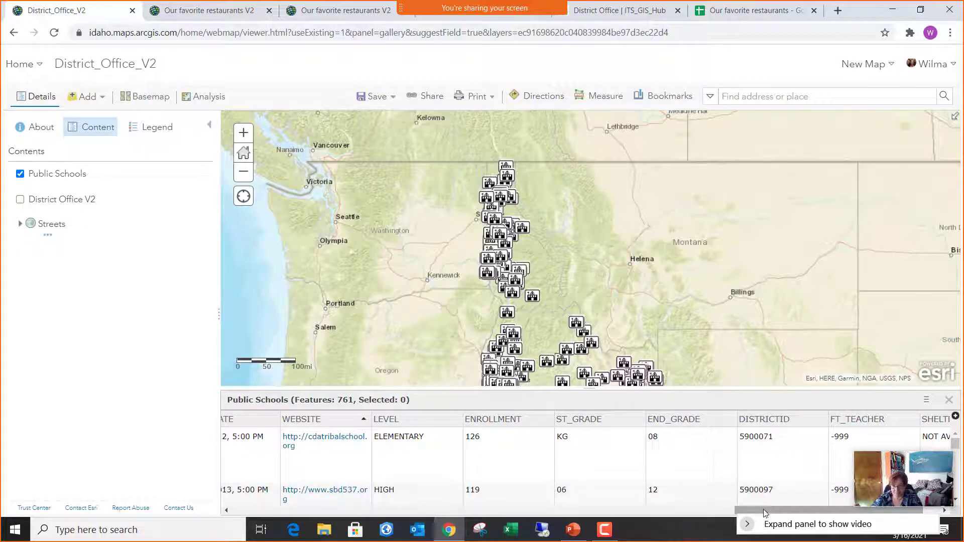
pyautogui.moveTo(761, 508); pyautogui.dragTo(773, 508)
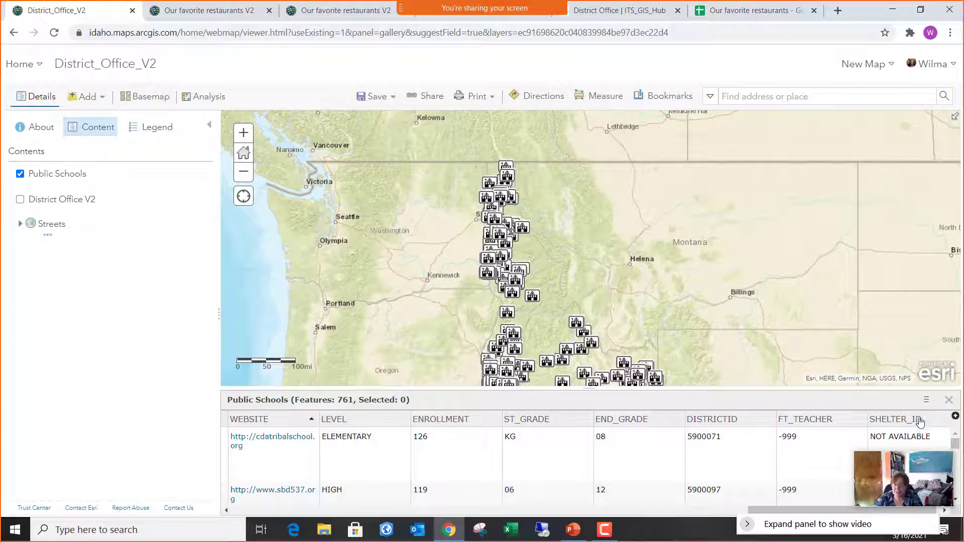
pyautogui.click(952, 402)
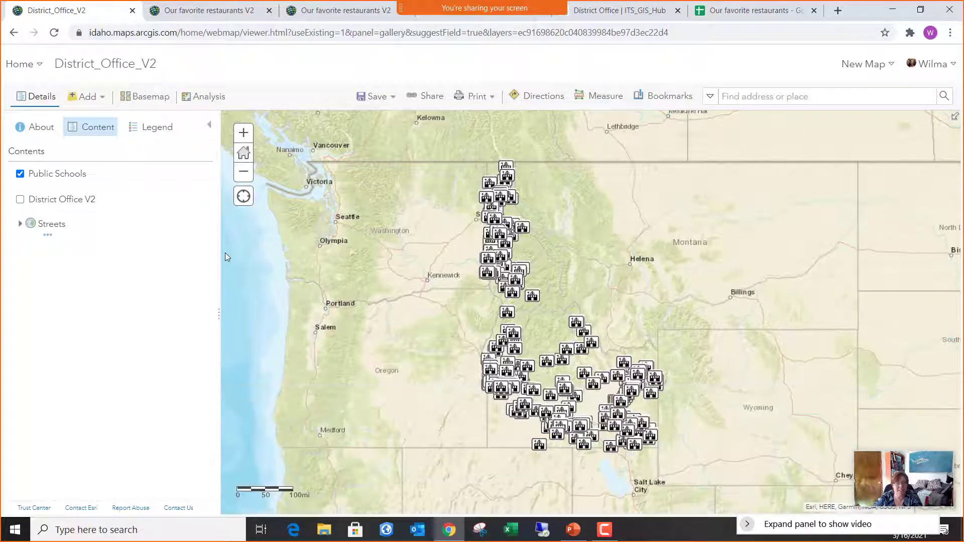
# Open the pop-up configuration for Public Schools and review every field in the pop-up of the Elk City school point.
pyautogui.click(134, 187)
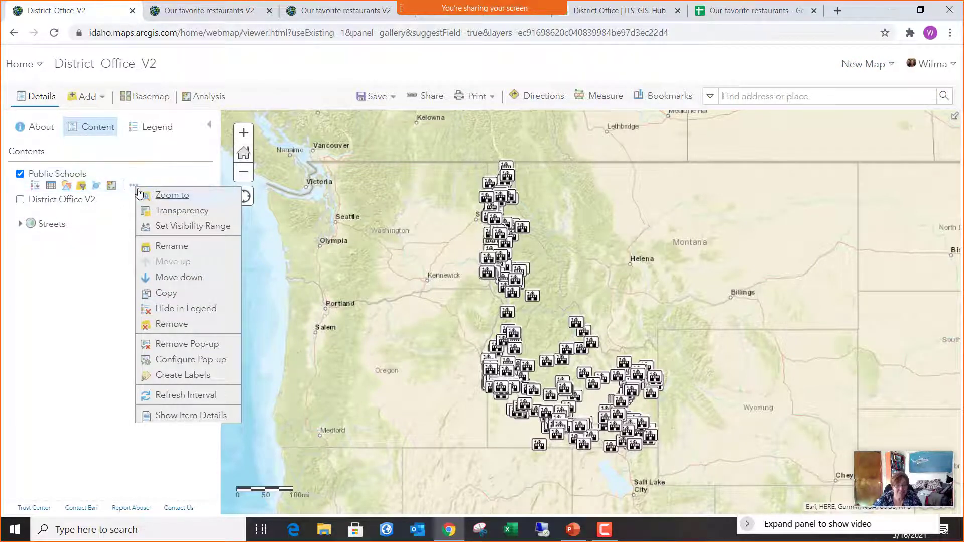
pyautogui.click(207, 365)
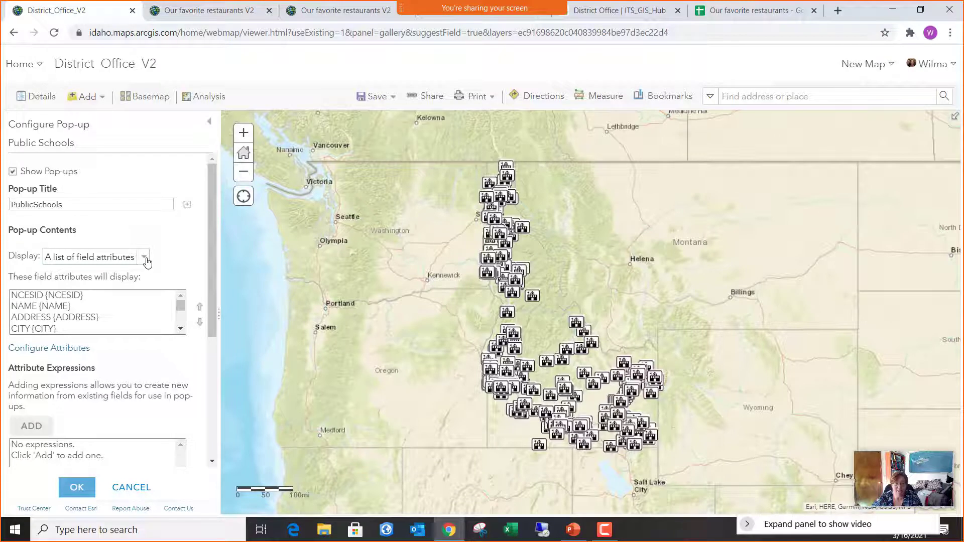
pyautogui.click(533, 298)
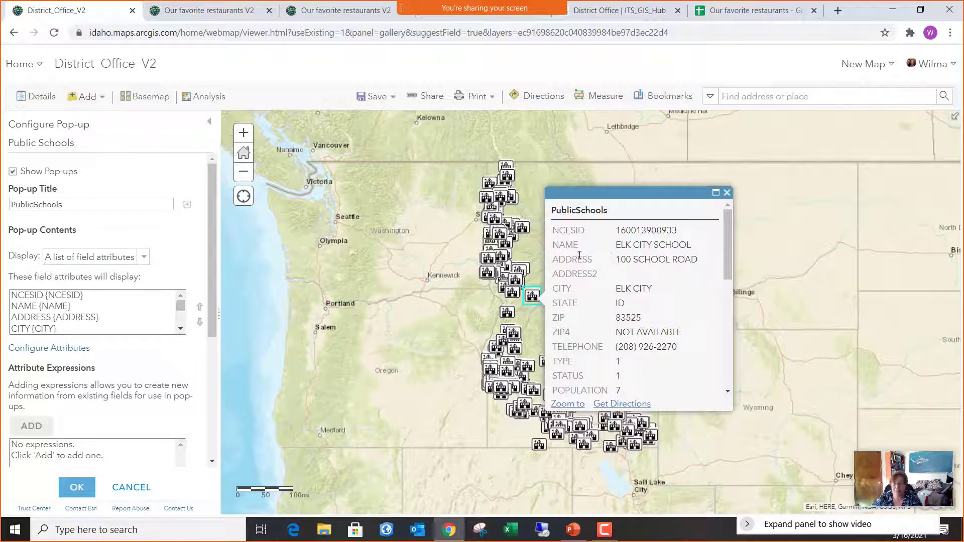
pyautogui.scroll(-4, 578, 259)
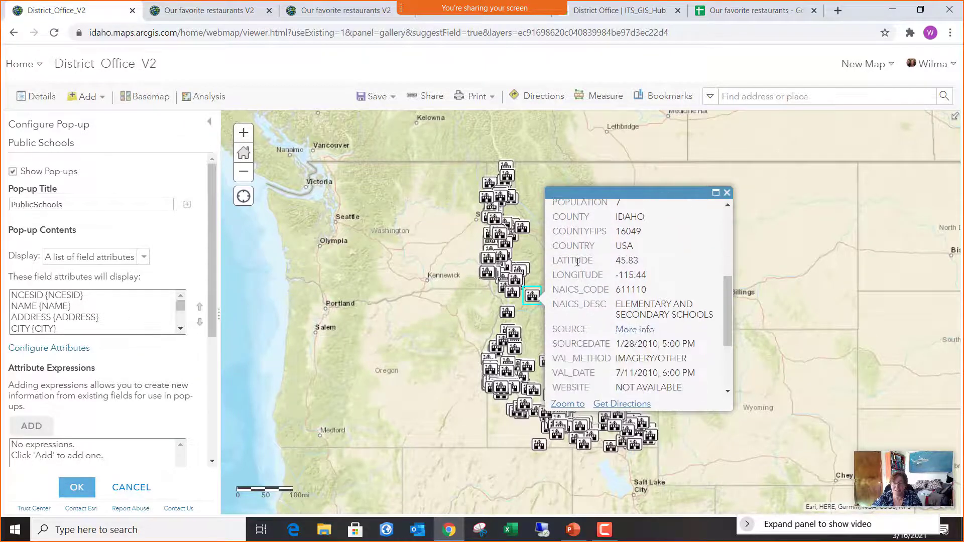
pyautogui.scroll(-3, 578, 277)
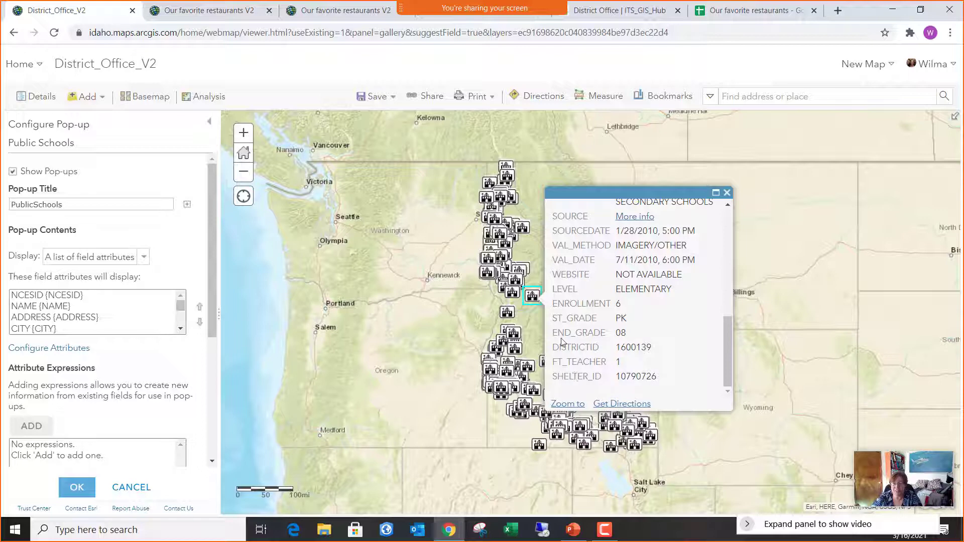
pyautogui.scroll(3, 582, 336)
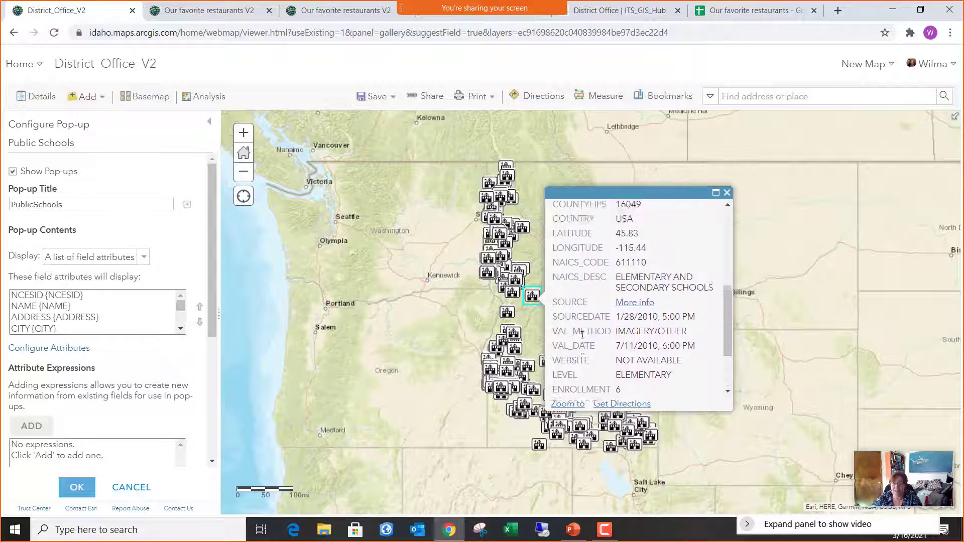
pyautogui.scroll(4, 582, 335)
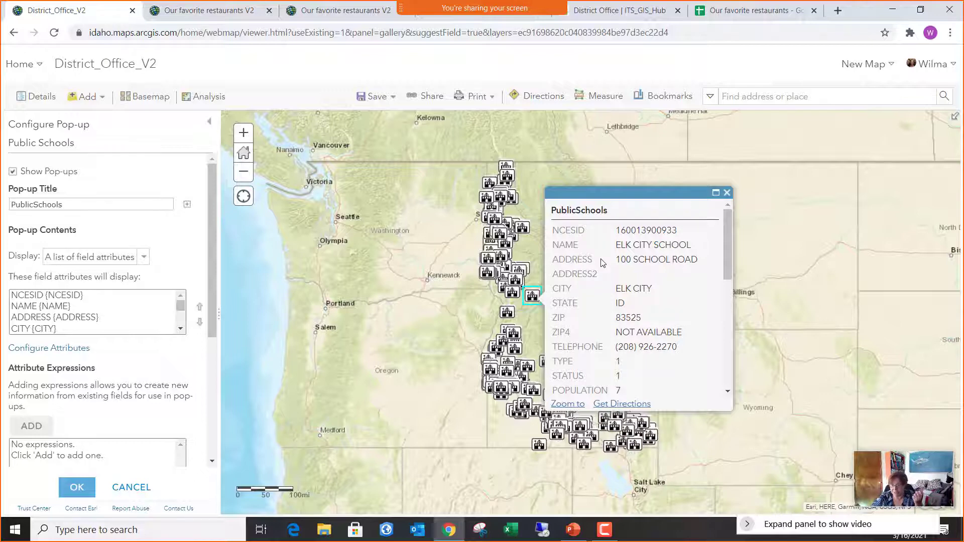
pyautogui.click(727, 194)
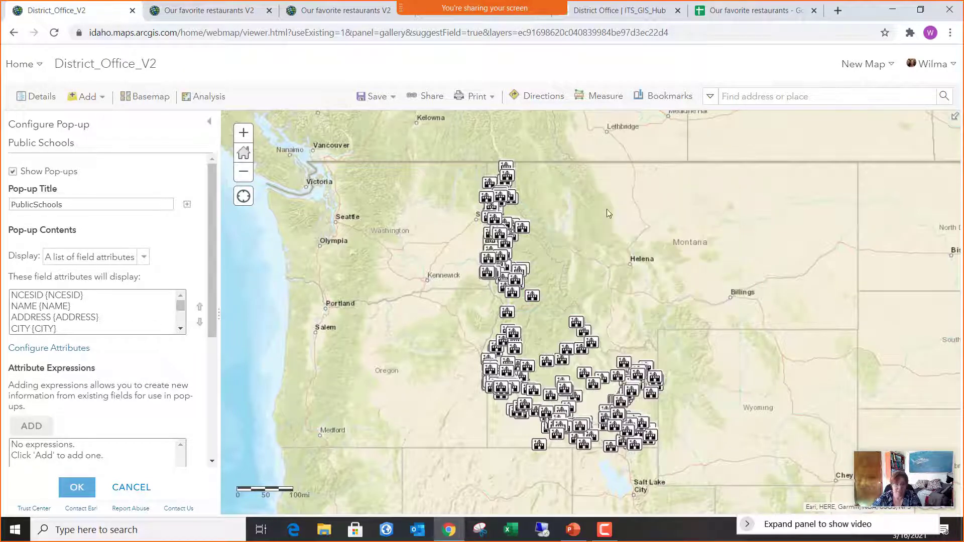
# Set the Public Schools pop-up contents to a custom attribute display and open the meeting chat to read the messages.
pyautogui.click(145, 260)
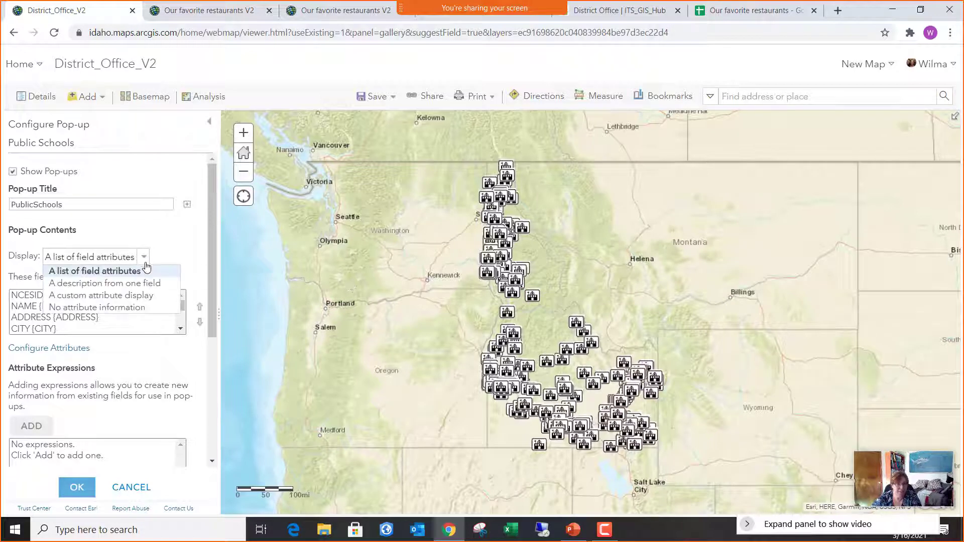
pyautogui.click(149, 297)
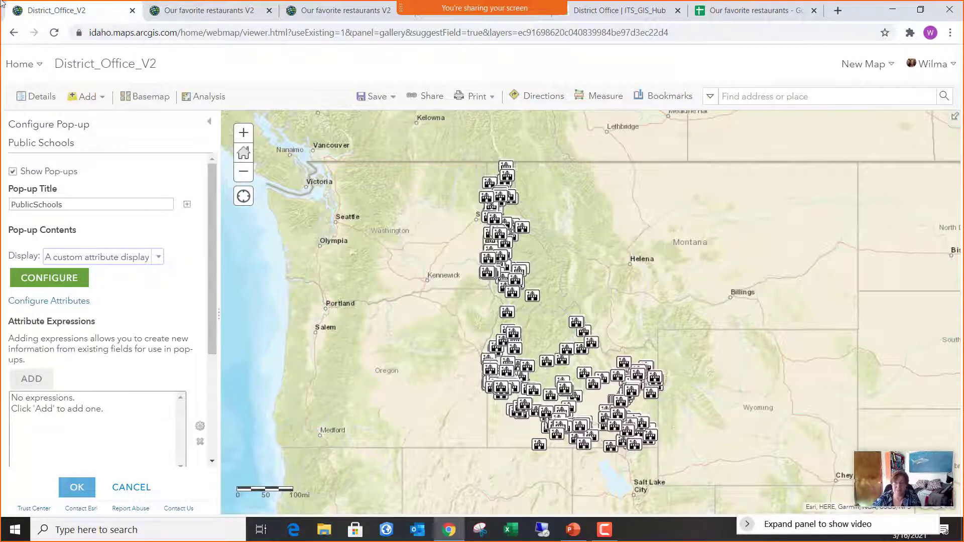
pyautogui.moveTo(485, 7)
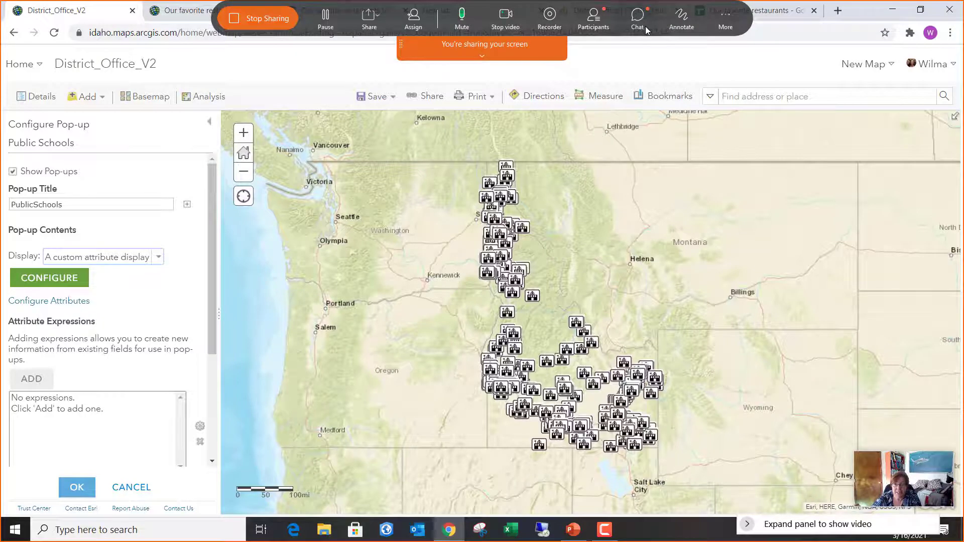
pyautogui.click(644, 24)
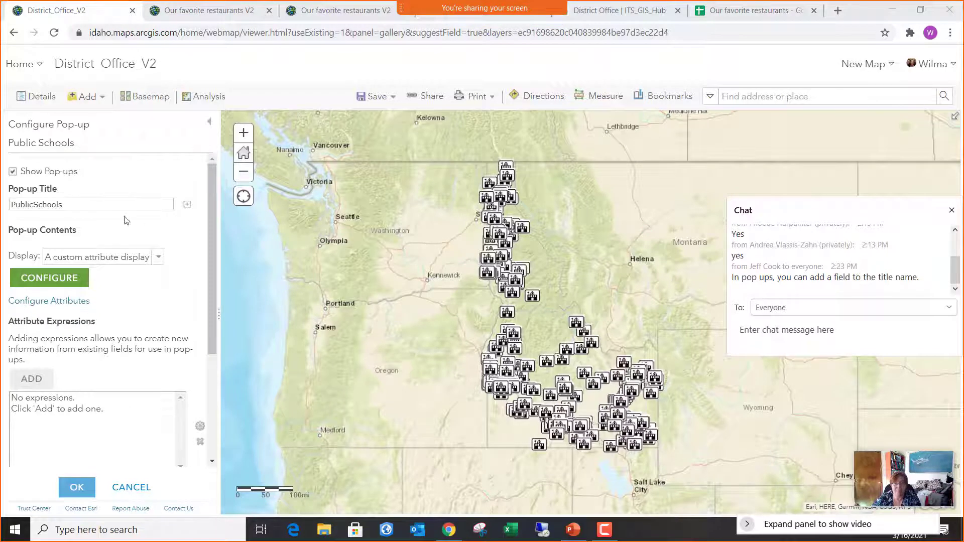
pyautogui.click(105, 206)
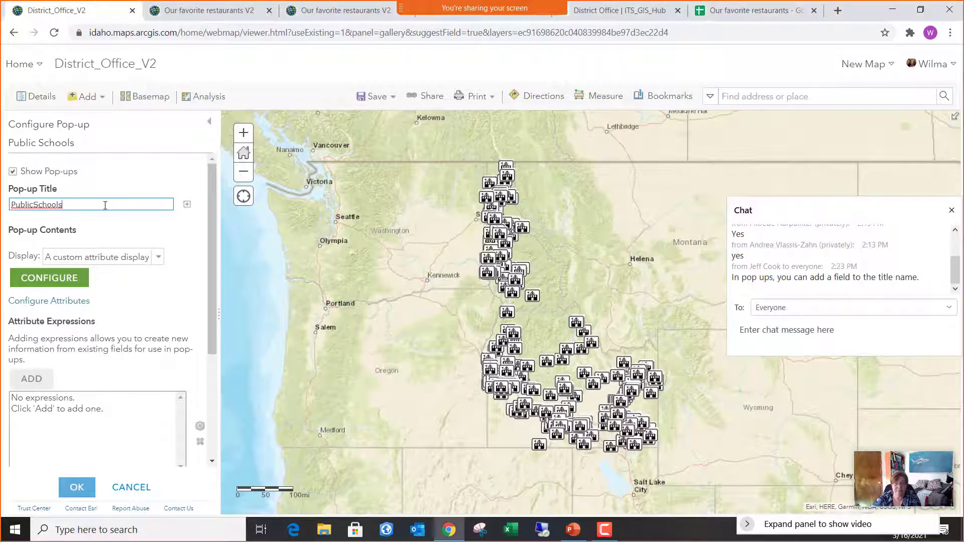
pyautogui.click(187, 205)
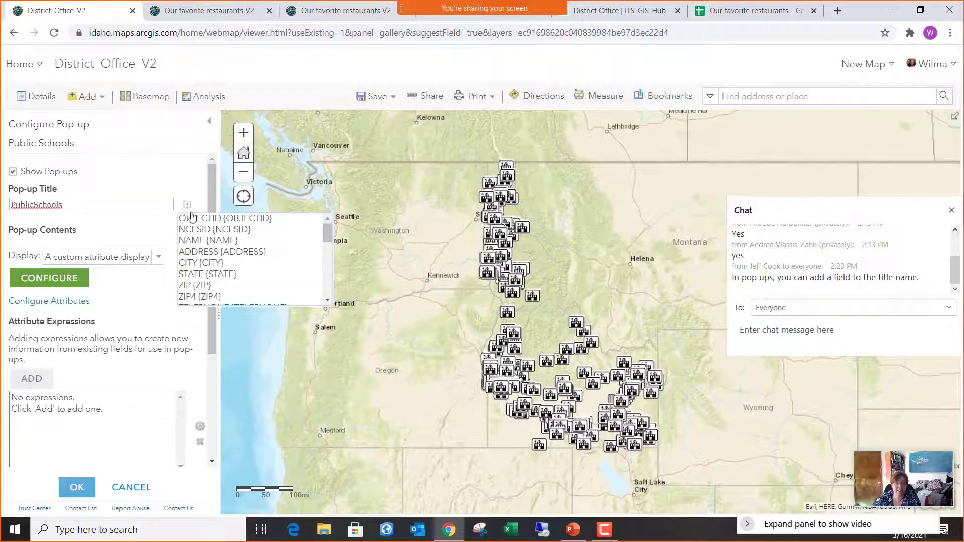
pyautogui.scroll(-8, 213, 252)
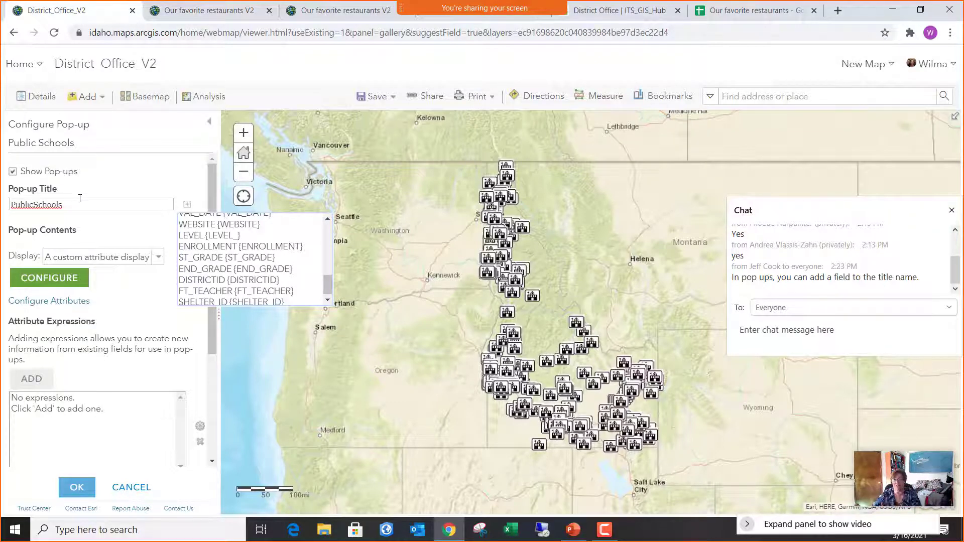
pyautogui.click(128, 294)
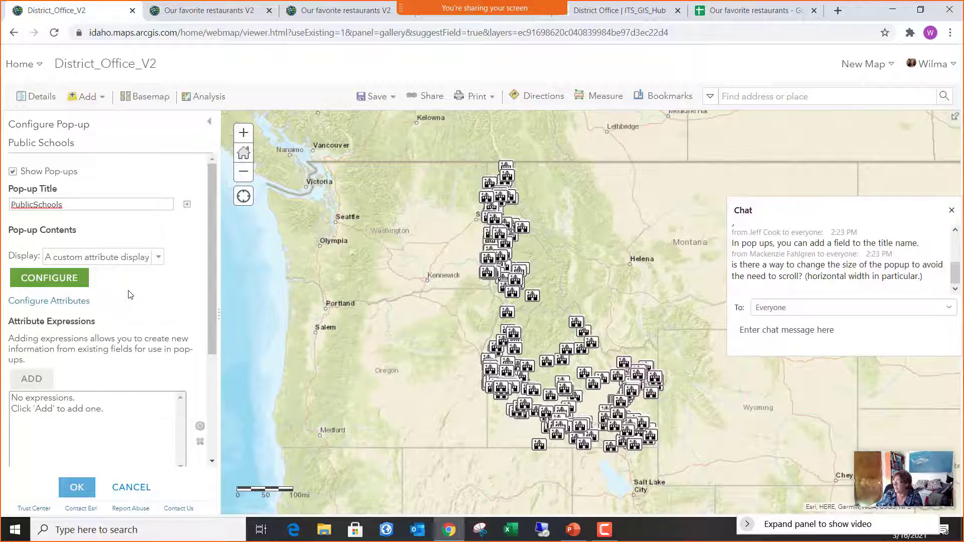
# Replace the Public Schools pop-up title with the {NAME} field and close the meeting chat.
pyautogui.click(71, 208)
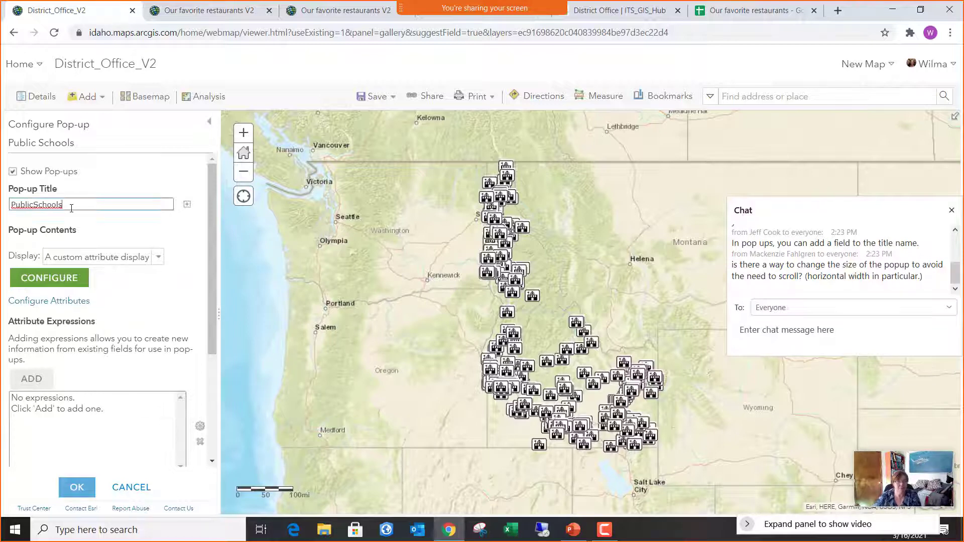
pyautogui.moveTo(71, 208); pyautogui.dragTo(2, 217)
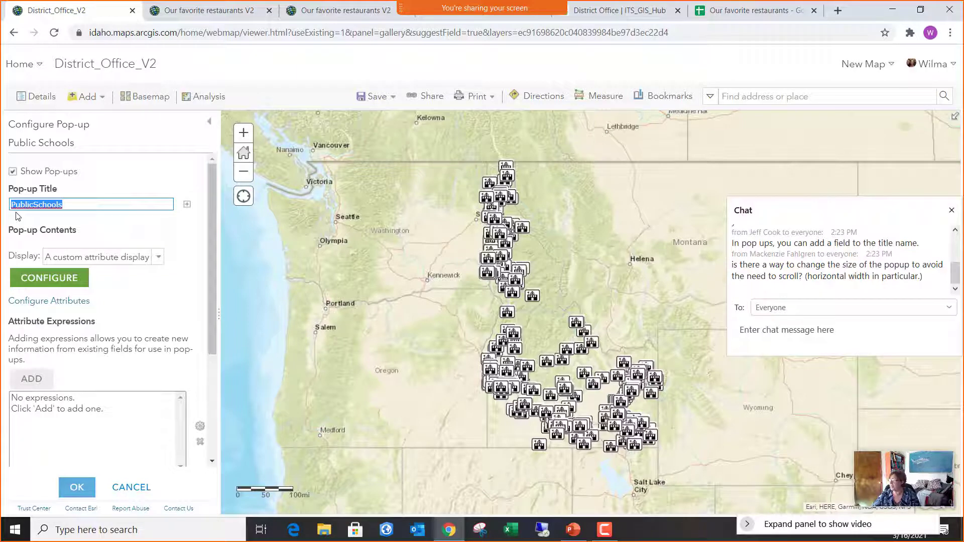
pyautogui.press('BackSpace')
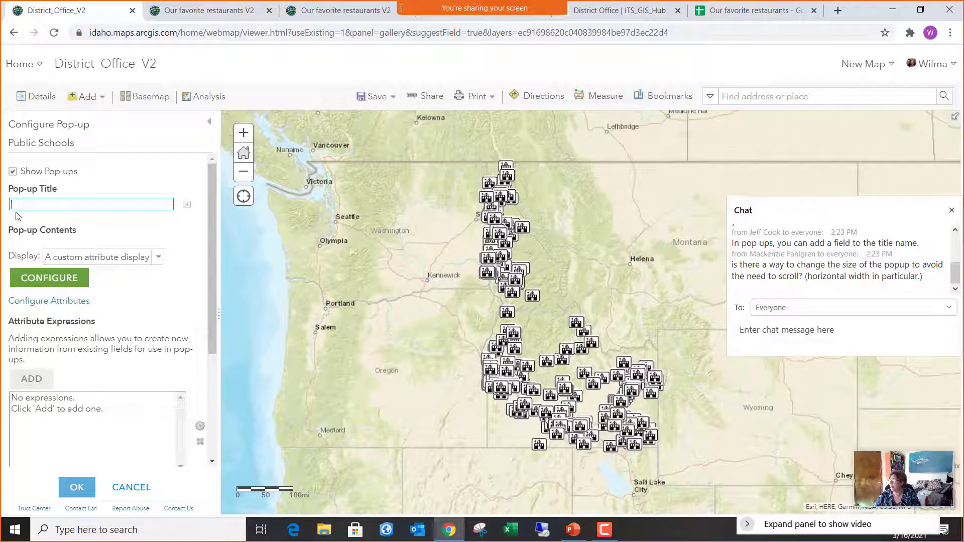
pyautogui.click(187, 206)
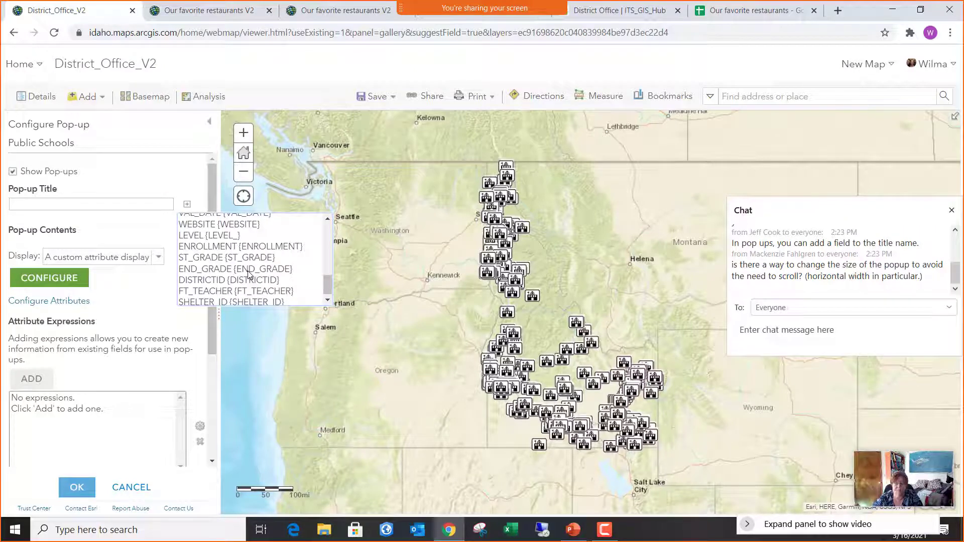
pyautogui.scroll(5, 248, 274)
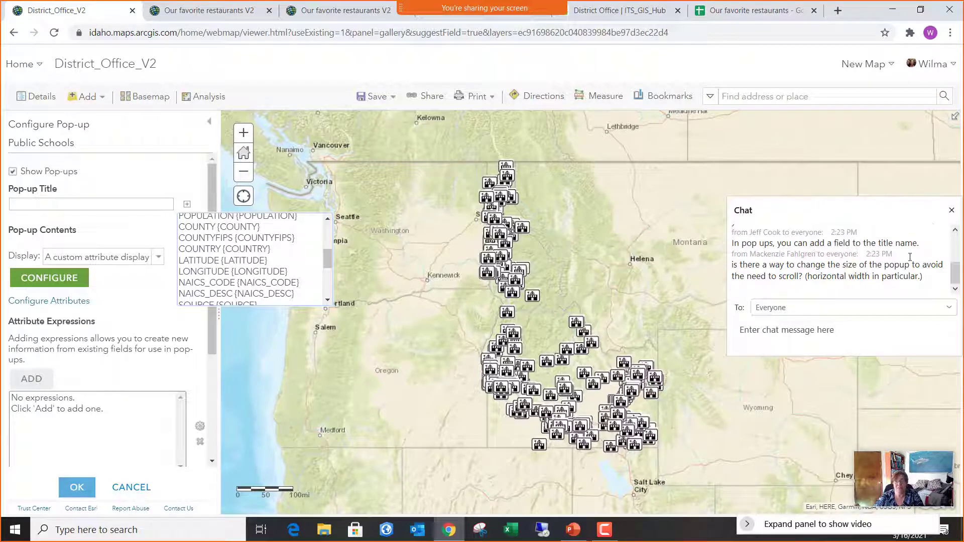
pyautogui.click(952, 210)
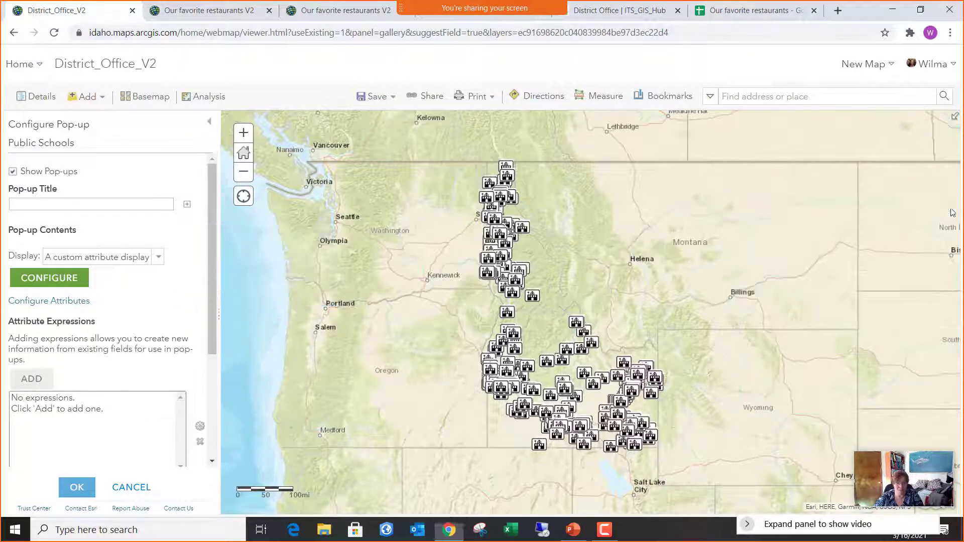
pyautogui.click(188, 206)
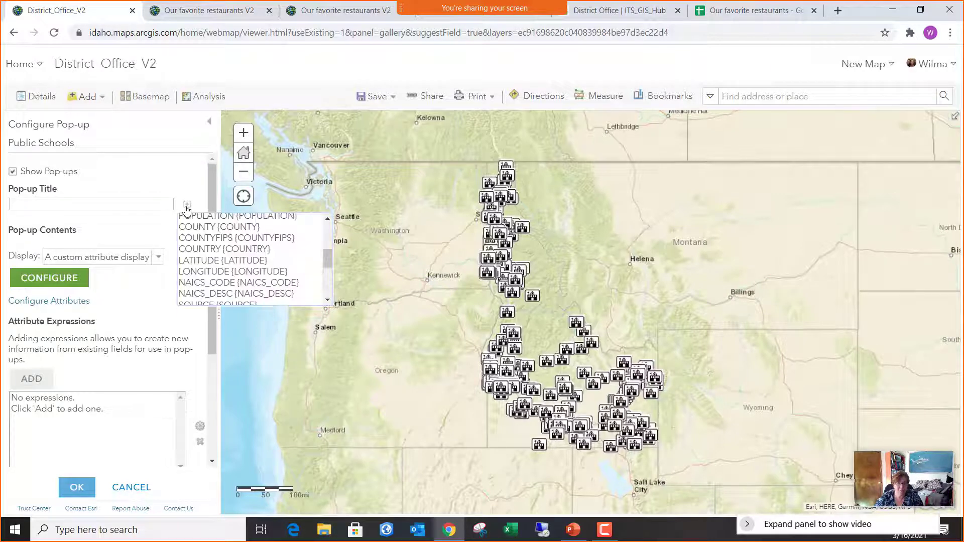
pyautogui.scroll(3, 229, 254)
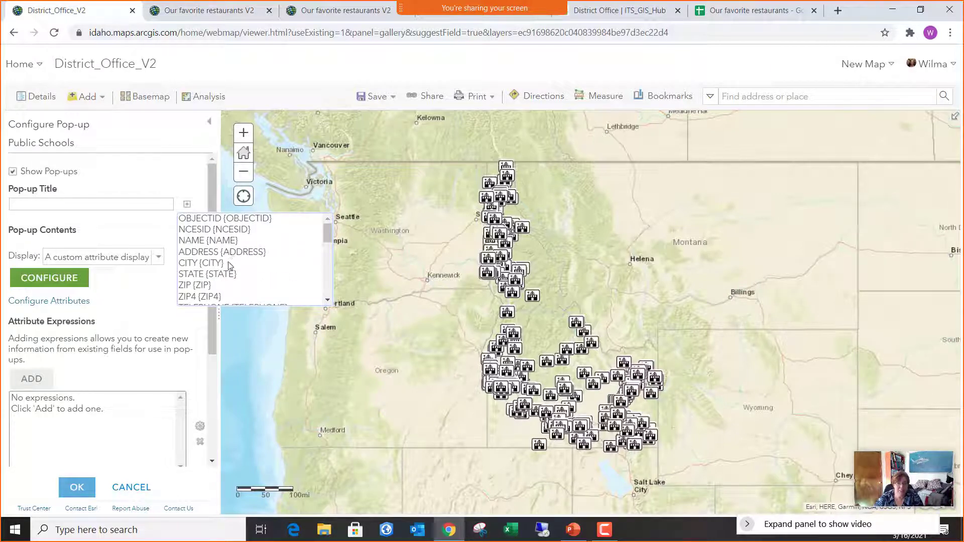
pyautogui.click(221, 241)
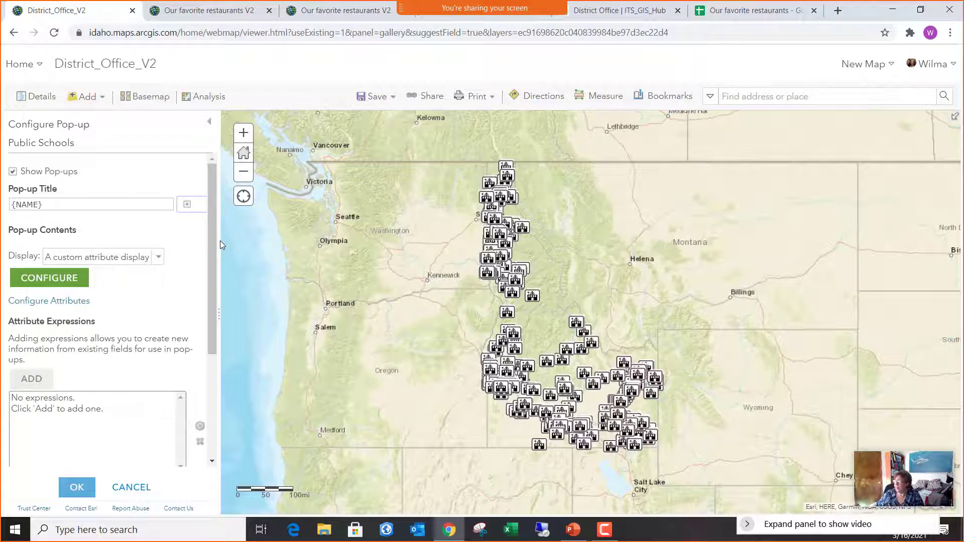
# Compose the custom attribute display with {ADDRESS} on the first line and {CITY}, {STATE} {ZIP} on the second.
pyautogui.click(64, 280)
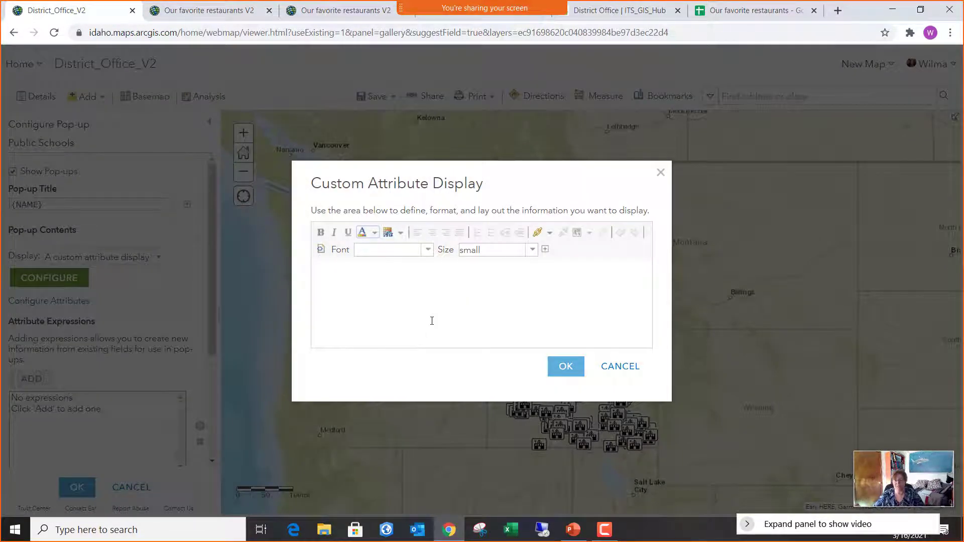
pyautogui.click(374, 287)
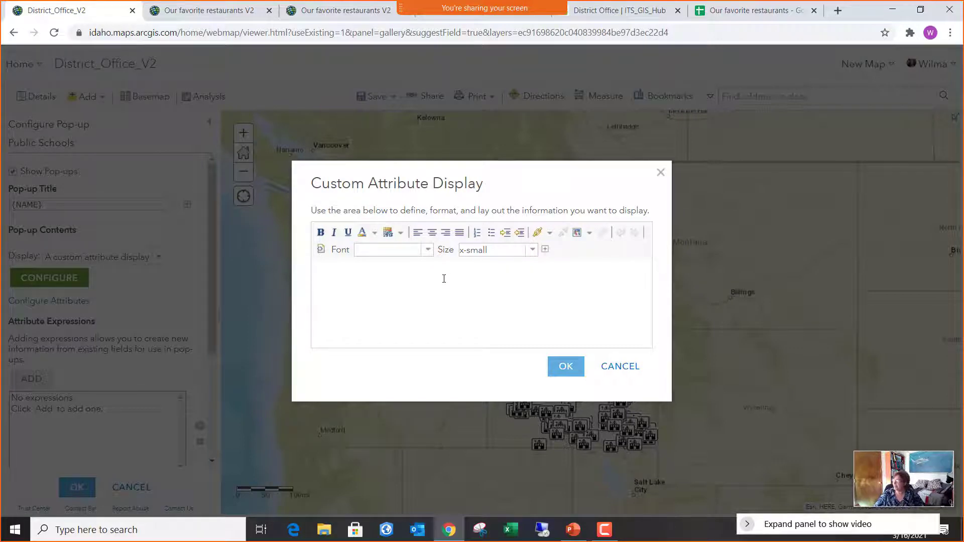
pyautogui.click(546, 250)
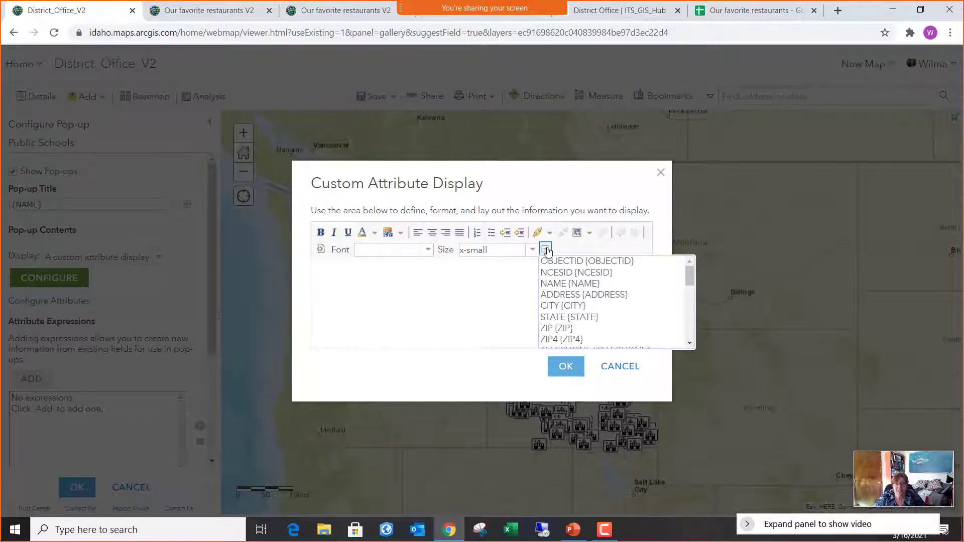
pyautogui.click(605, 297)
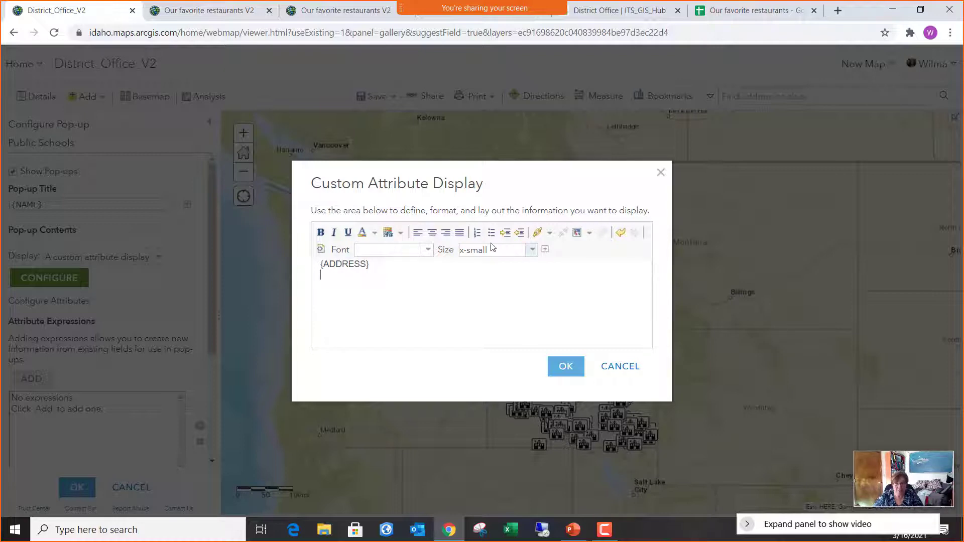
pyautogui.click(546, 250)
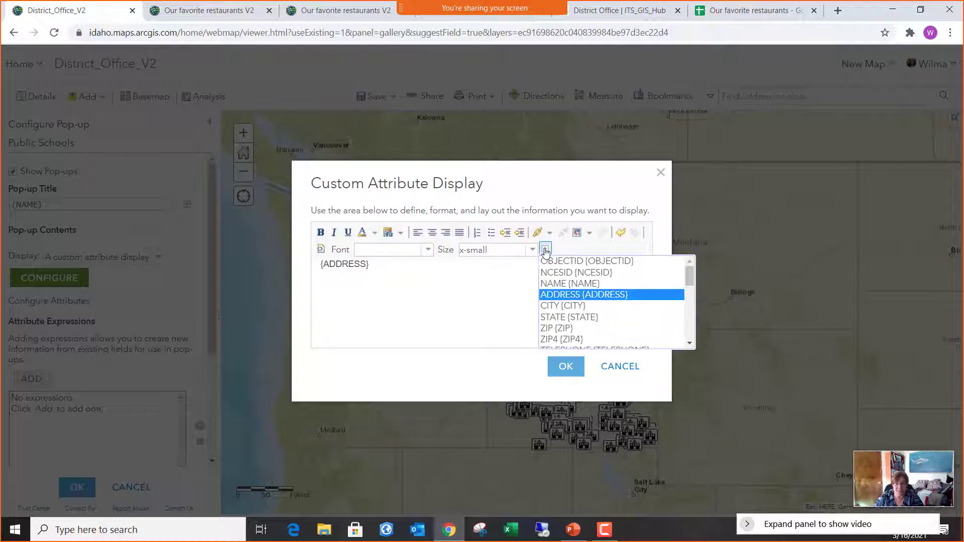
pyautogui.click(561, 306)
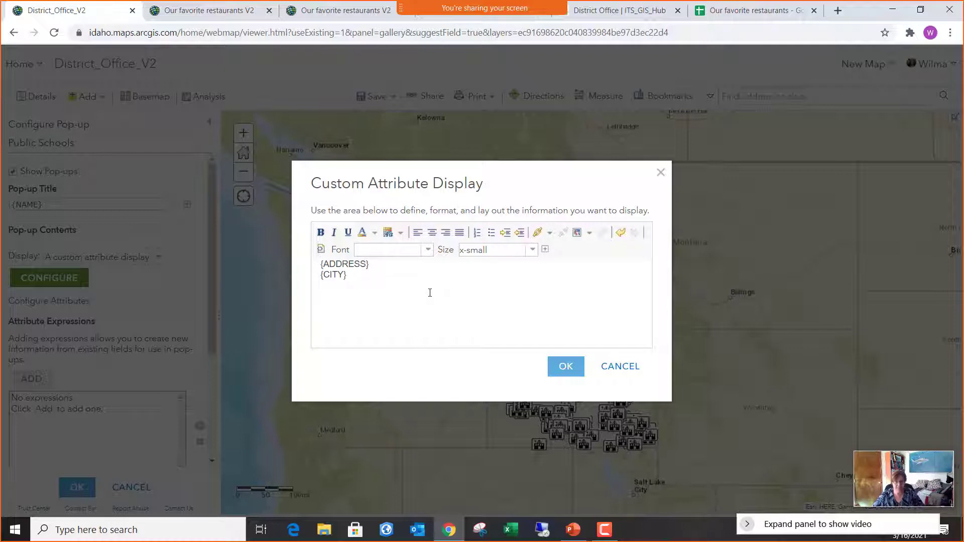
pyautogui.write(',')
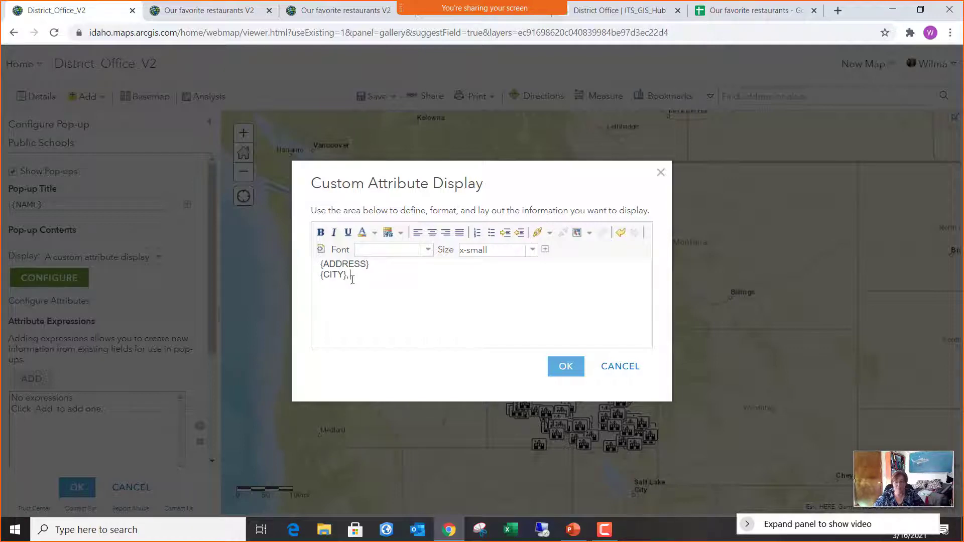
pyautogui.click(546, 249)
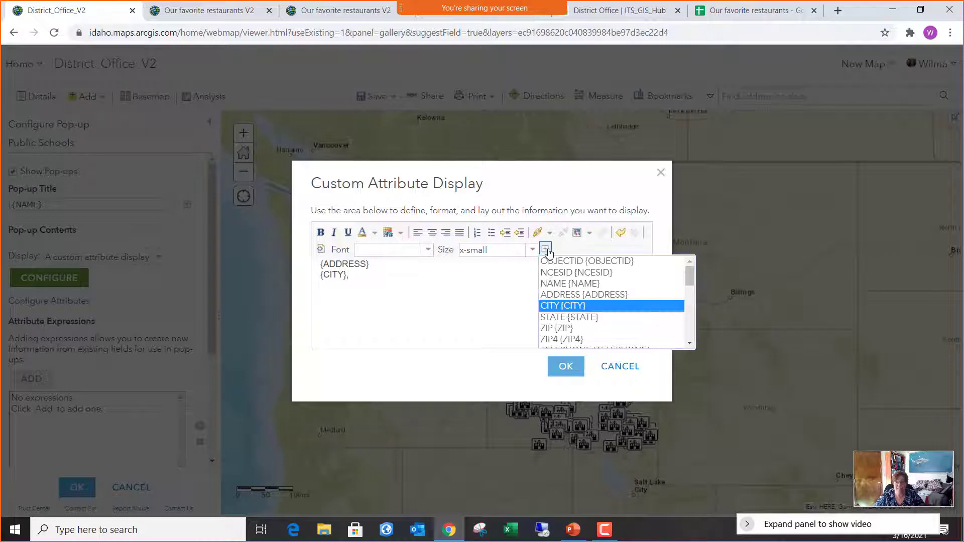
pyautogui.click(590, 317)
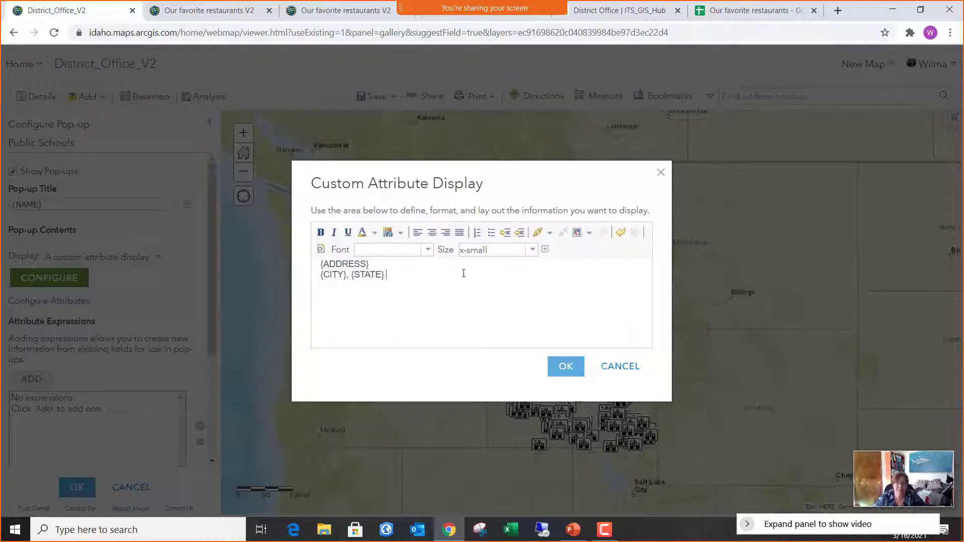
pyautogui.click(546, 251)
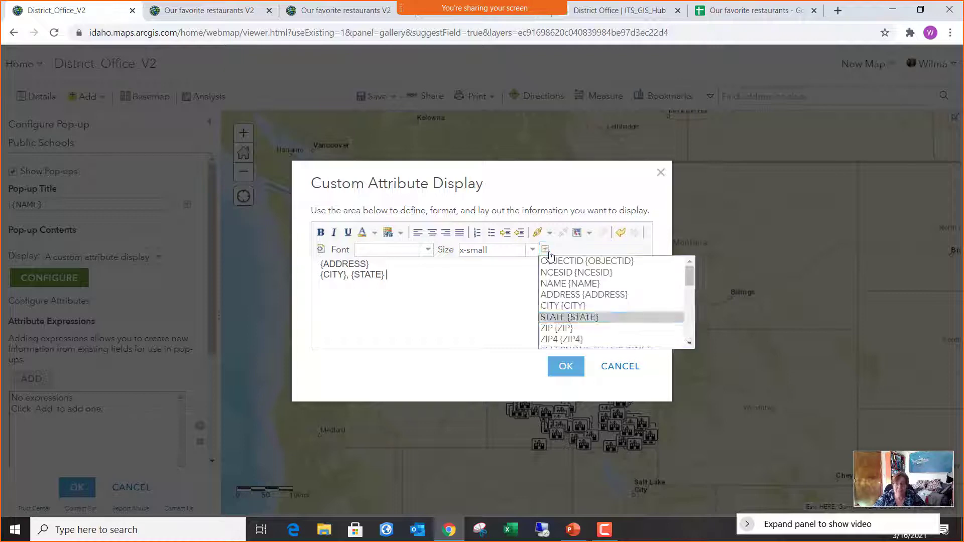
pyautogui.click(578, 329)
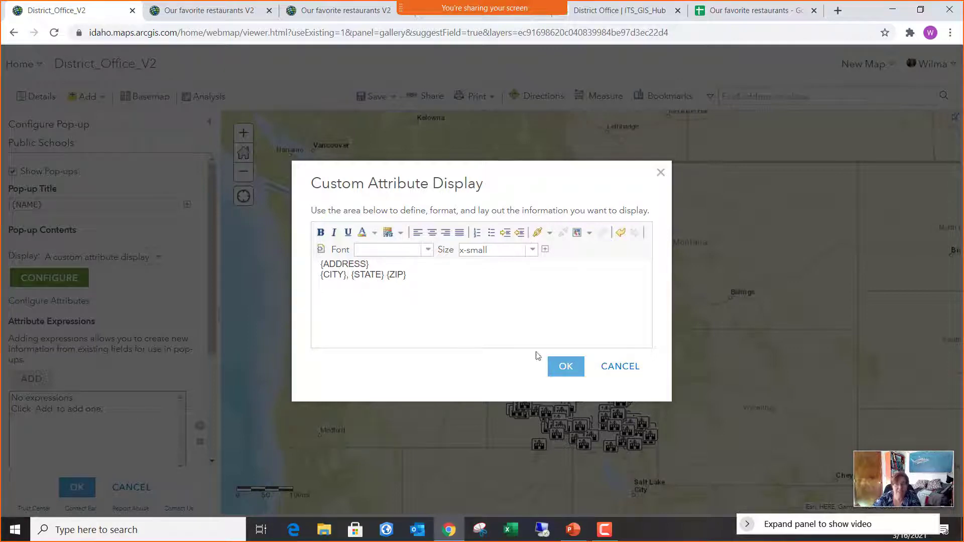
# Apply the x-small text size to both address lines of the custom attribute display.
pyautogui.moveTo(418, 277); pyautogui.dragTo(313, 266)
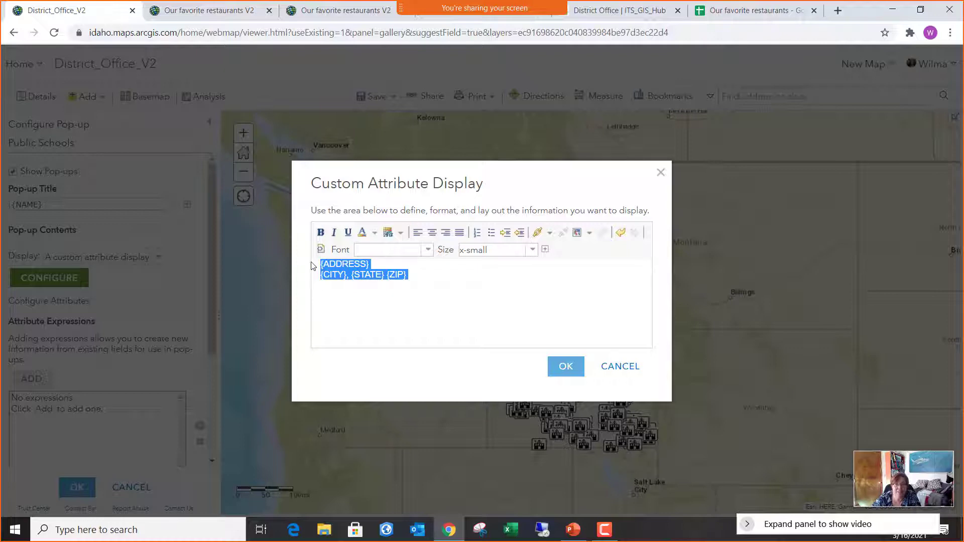
pyautogui.click(532, 250)
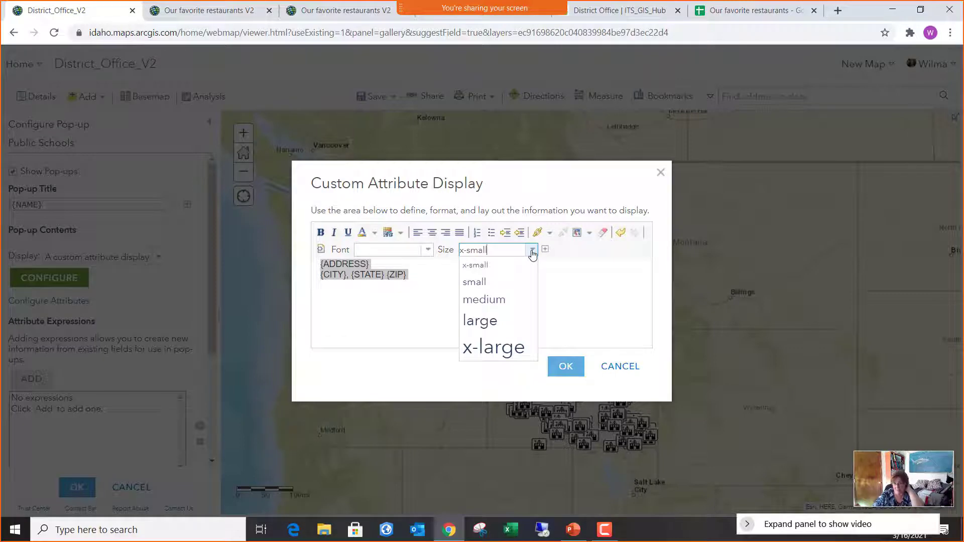
pyautogui.click(581, 288)
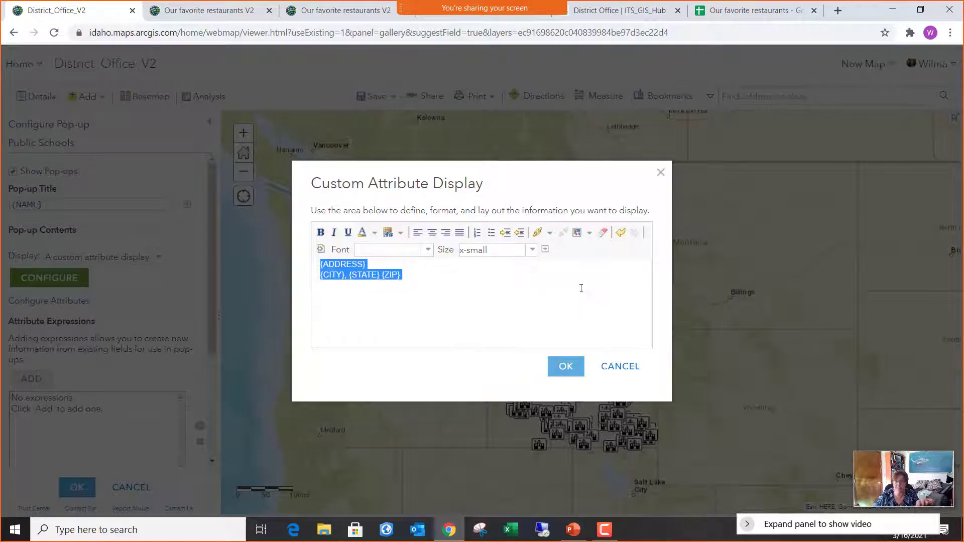
pyautogui.moveTo(443, 279); pyautogui.dragTo(318, 288)
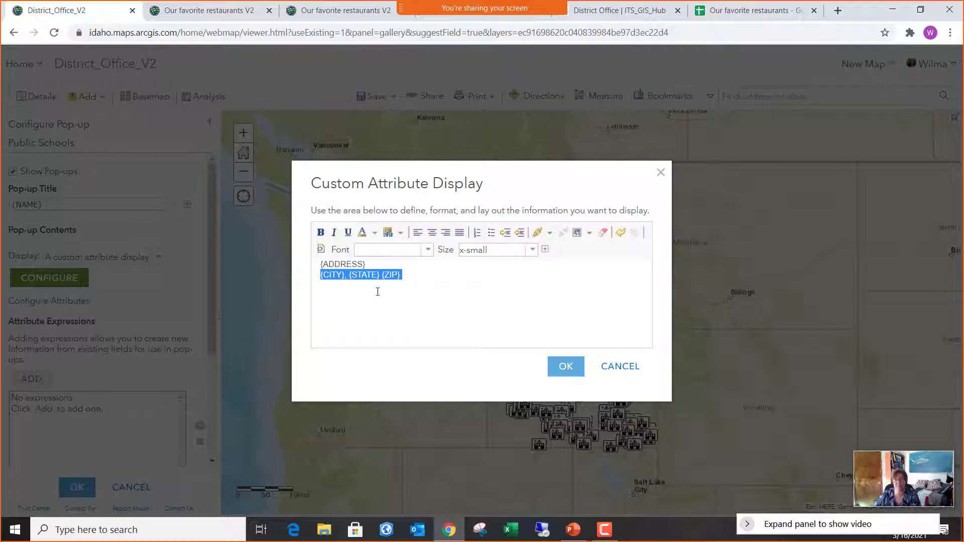
# Save the custom attribute display and pop-up configuration, and check the pop-up of the Elk City school point.
pyautogui.click(564, 367)
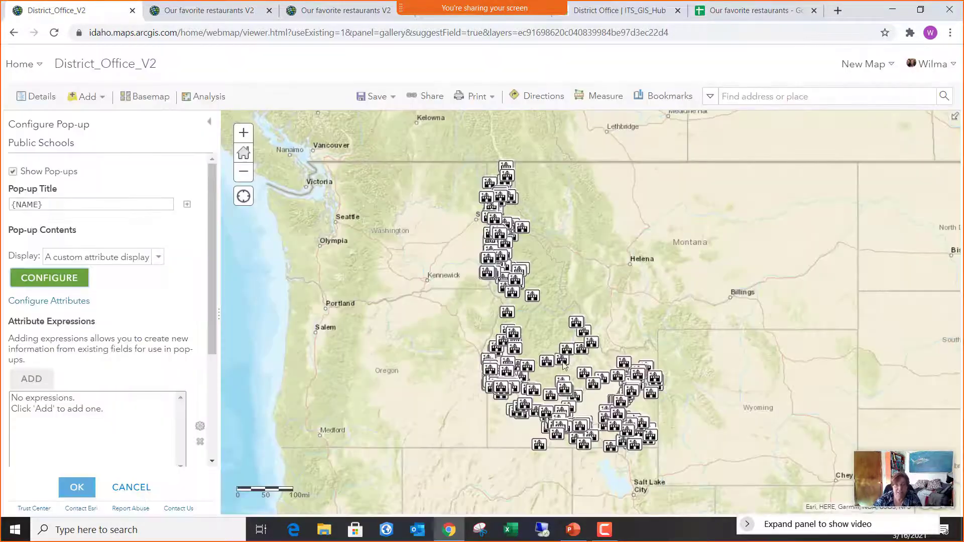
pyautogui.click(79, 488)
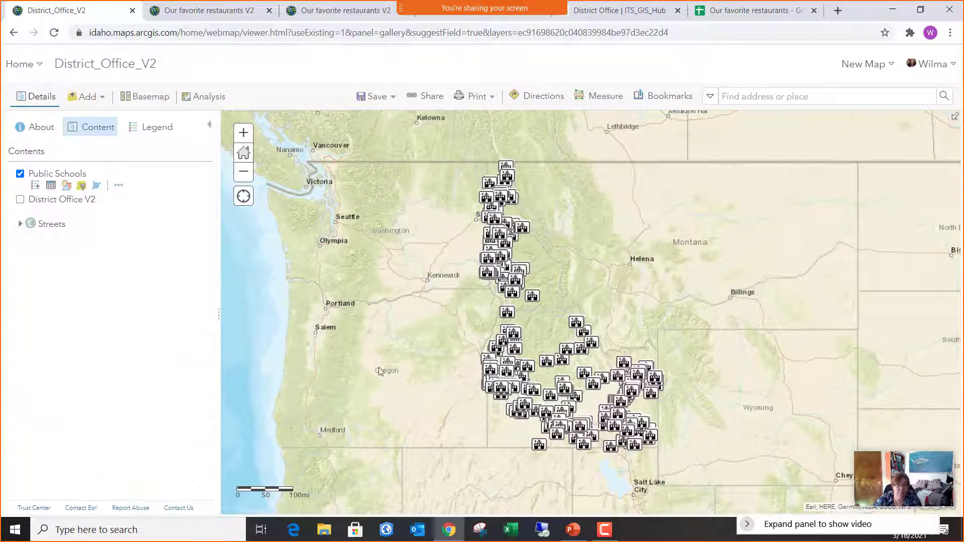
pyautogui.click(534, 297)
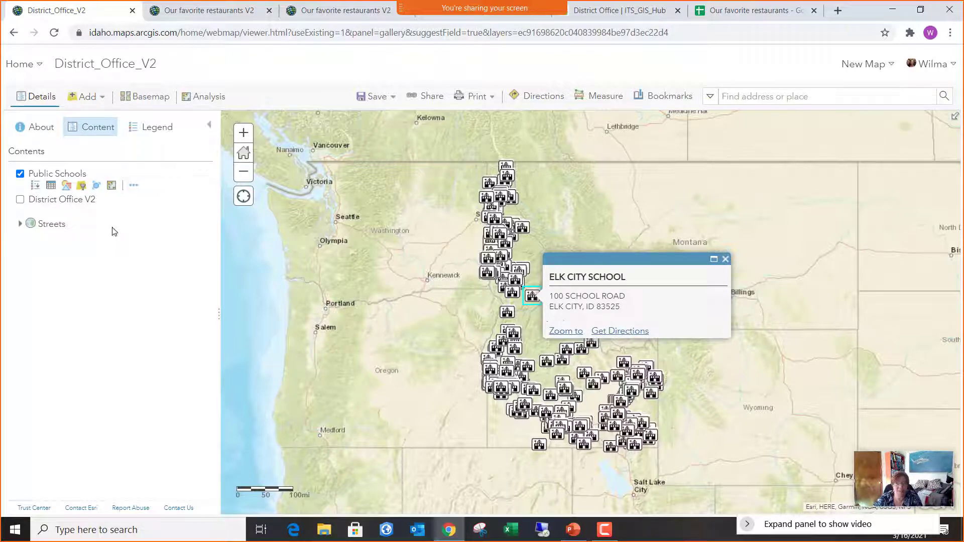
# Reopen the custom attribute display of the Public Schools pop-up and add the line "Phone: {TELEPHONE}" below the address.
pyautogui.click(133, 187)
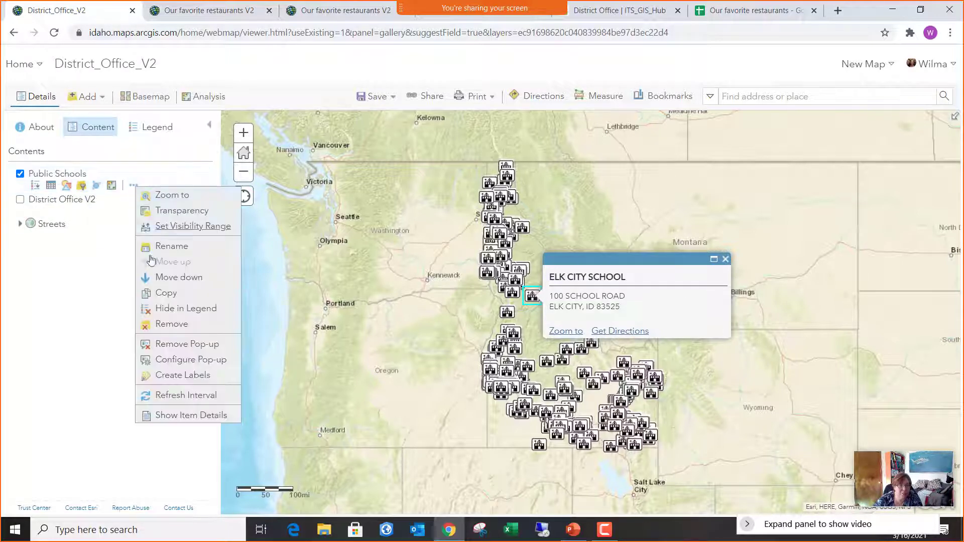
pyautogui.click(216, 363)
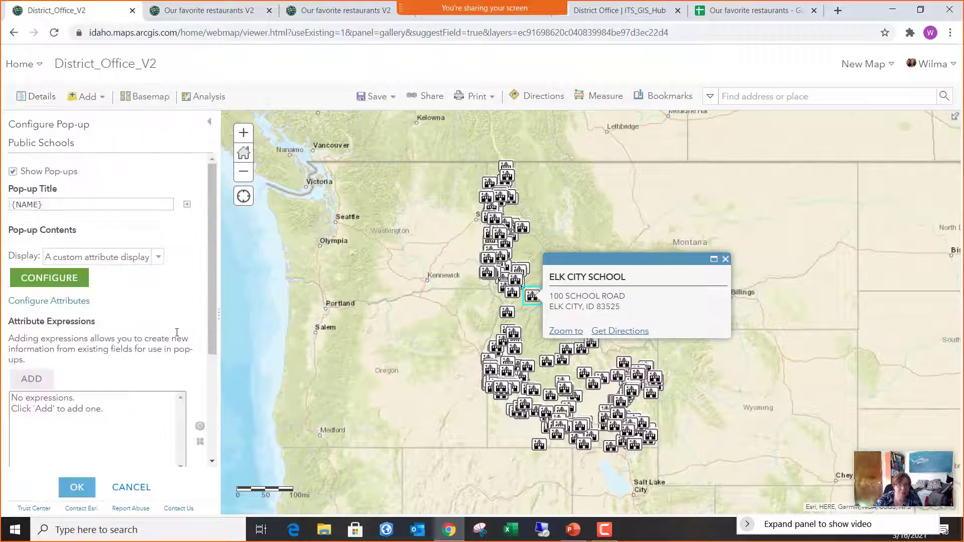
pyautogui.click(72, 282)
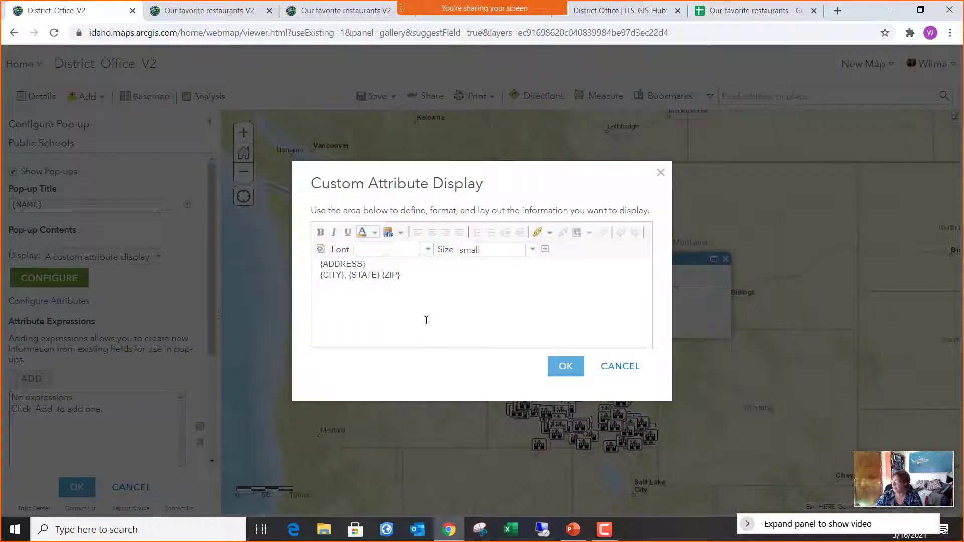
pyautogui.click(445, 273)
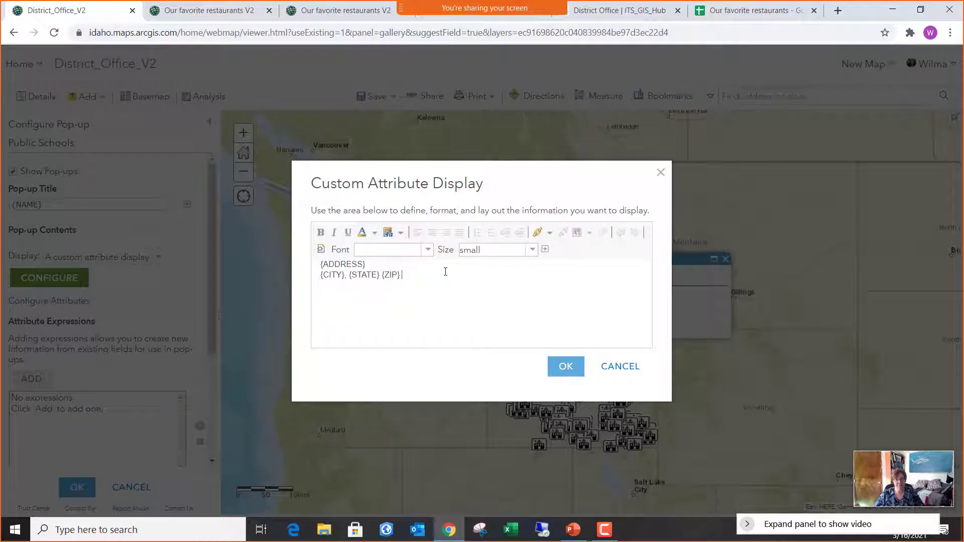
pyautogui.write('Phone')
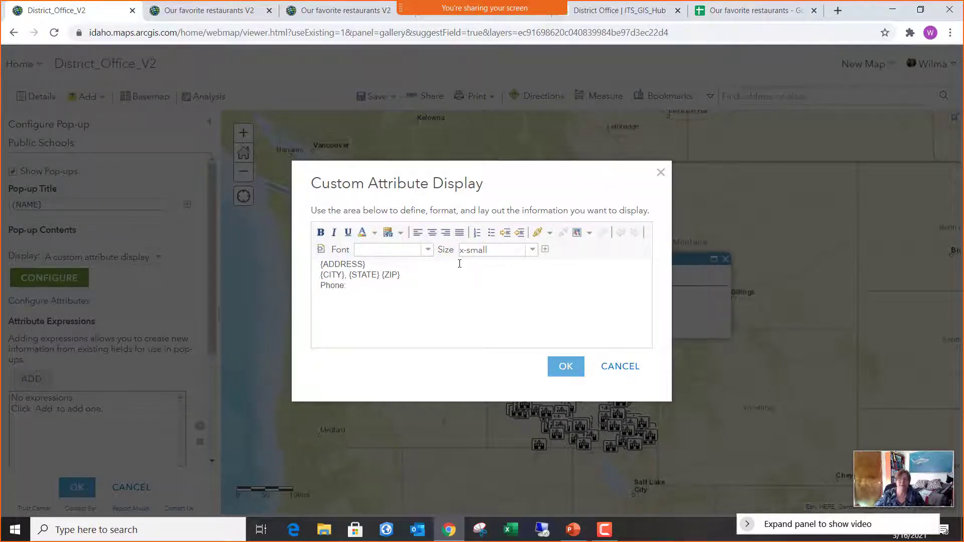
pyautogui.write(':')
pyautogui.click(545, 250)
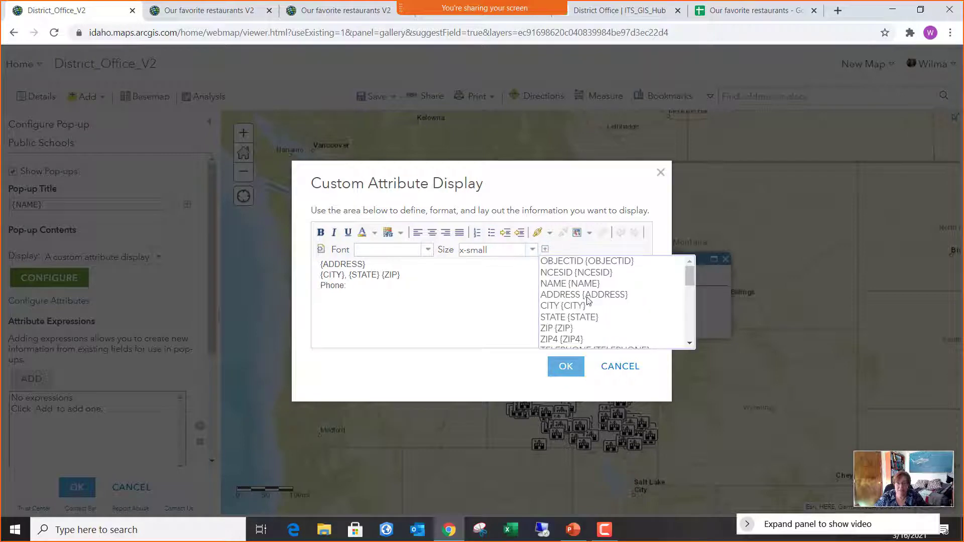
pyautogui.scroll(-1, 599, 324)
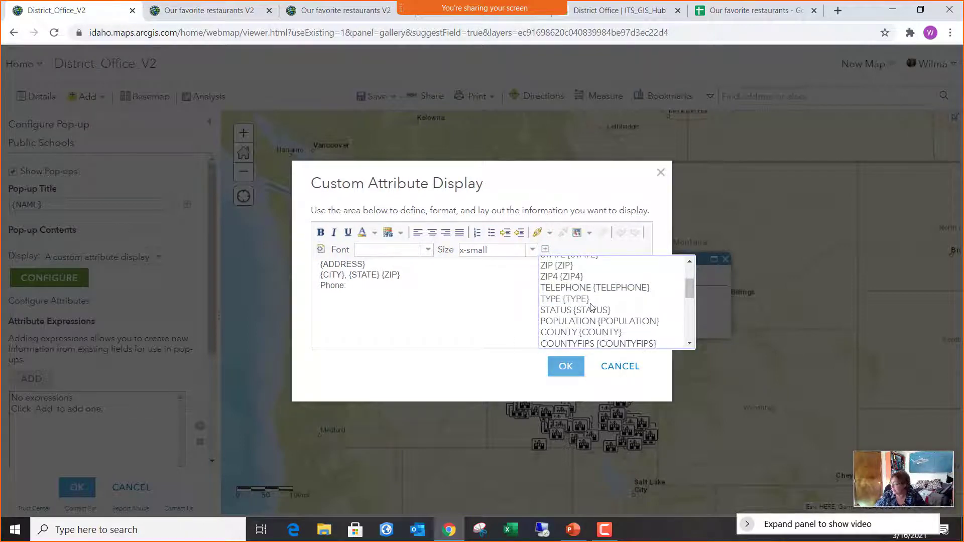
pyautogui.scroll(-4, 592, 308)
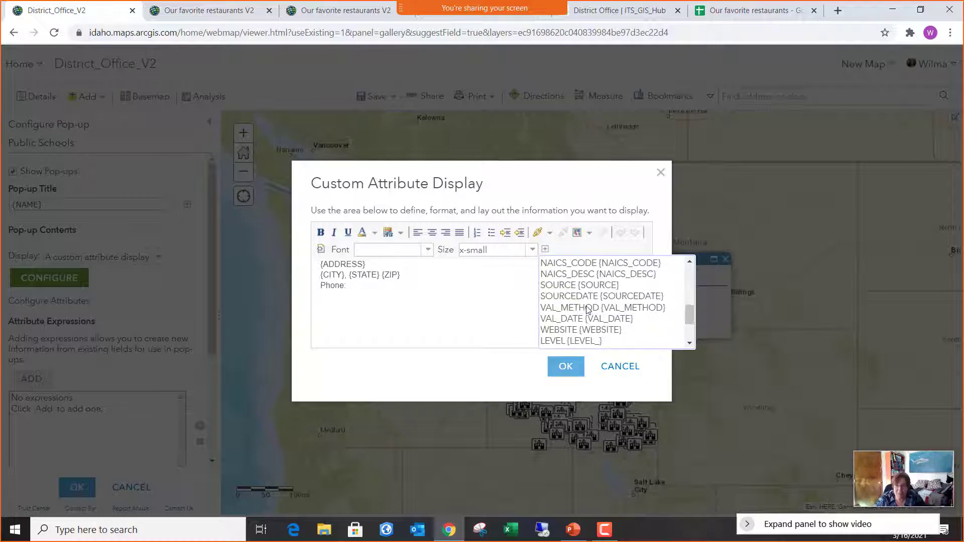
pyautogui.scroll(6, 588, 309)
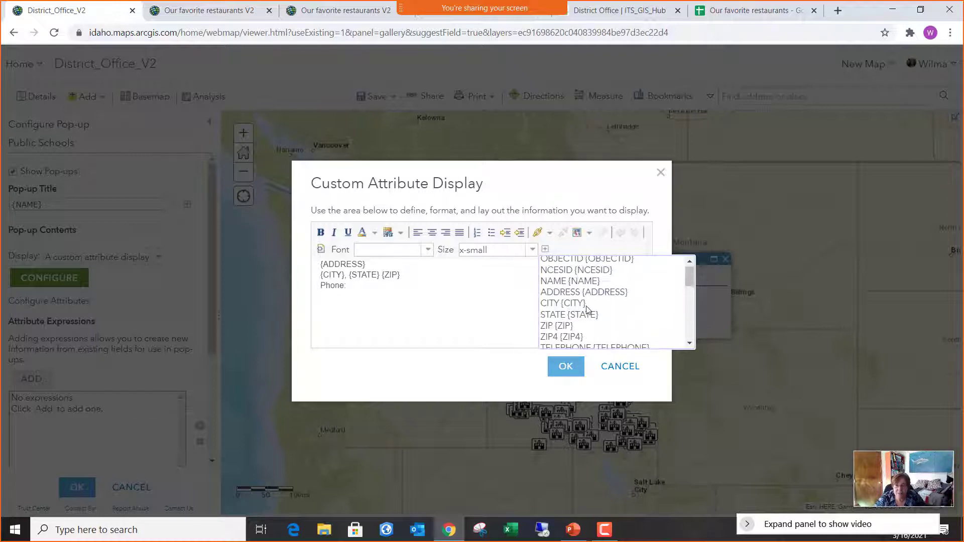
pyautogui.scroll(-3, 588, 309)
pyautogui.click(585, 289)
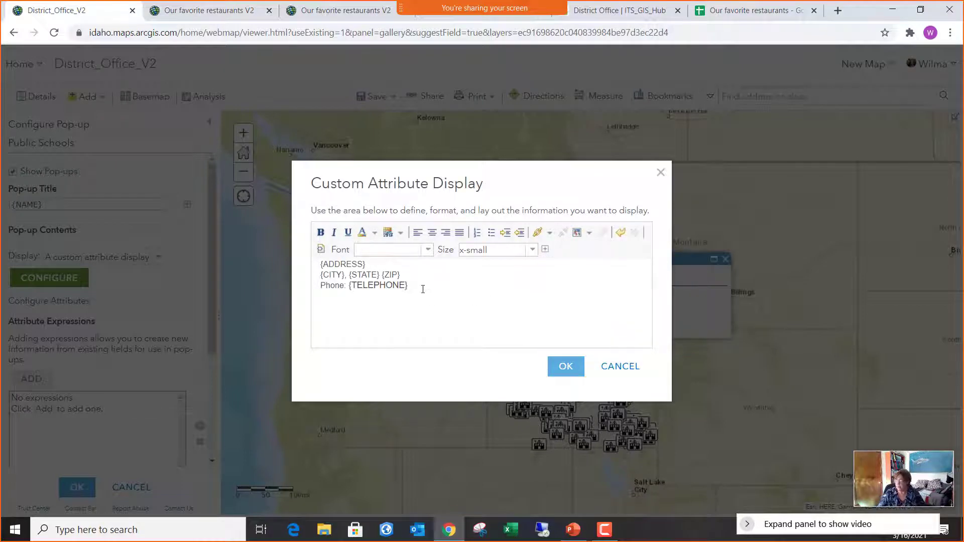
# Leave a blank line below the phone line and enter the text "This school serves children from grade".
pyautogui.press('Return')
pyautogui.write('T')
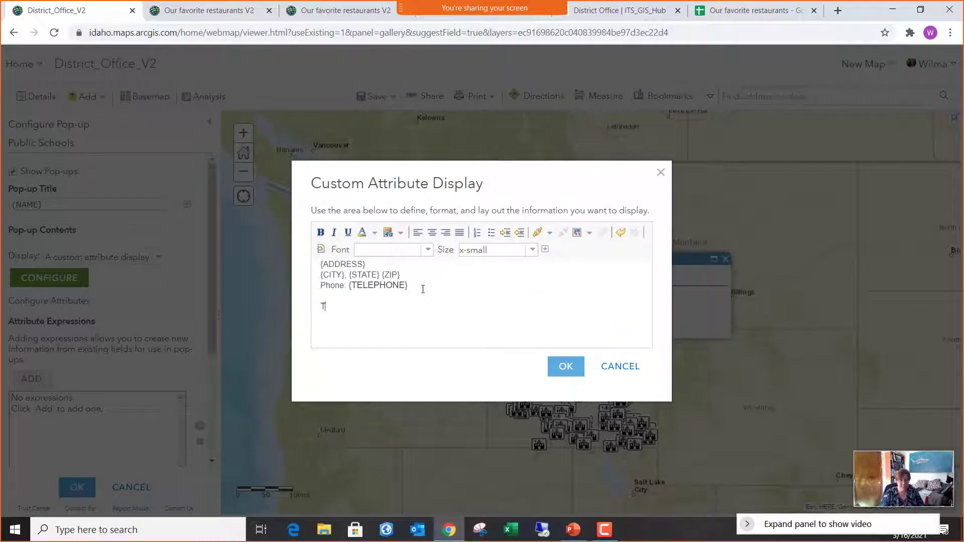
pyautogui.write('his school se')
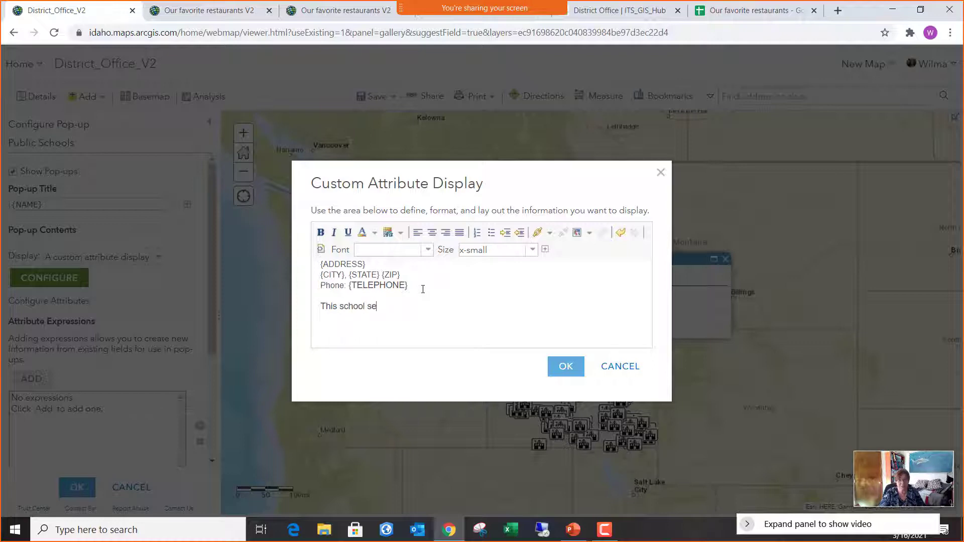
pyautogui.write('rves schi')
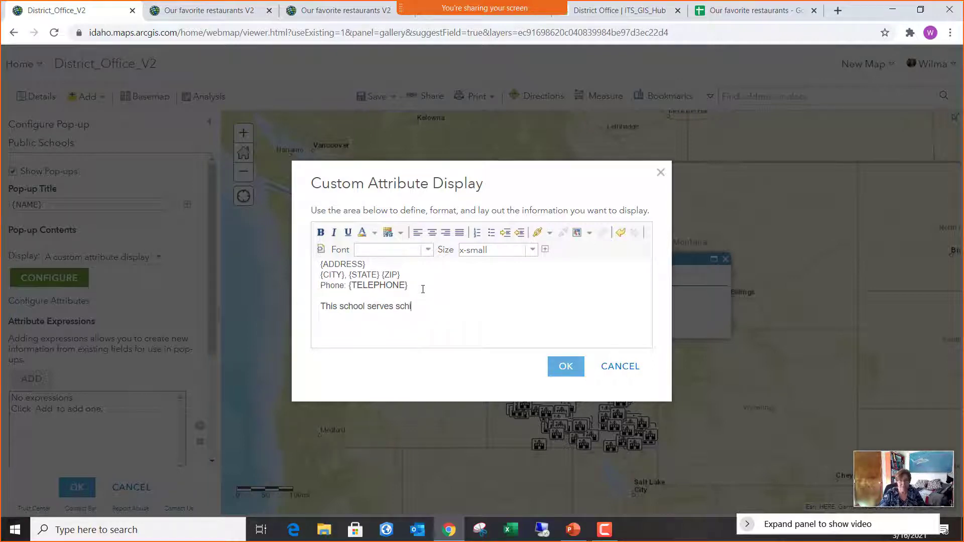
pyautogui.press('BackSpace')
pyautogui.press('BackSpace')
pyautogui.press('BackSpace')
pyautogui.press('BackSpace')
pyautogui.write('children from ')
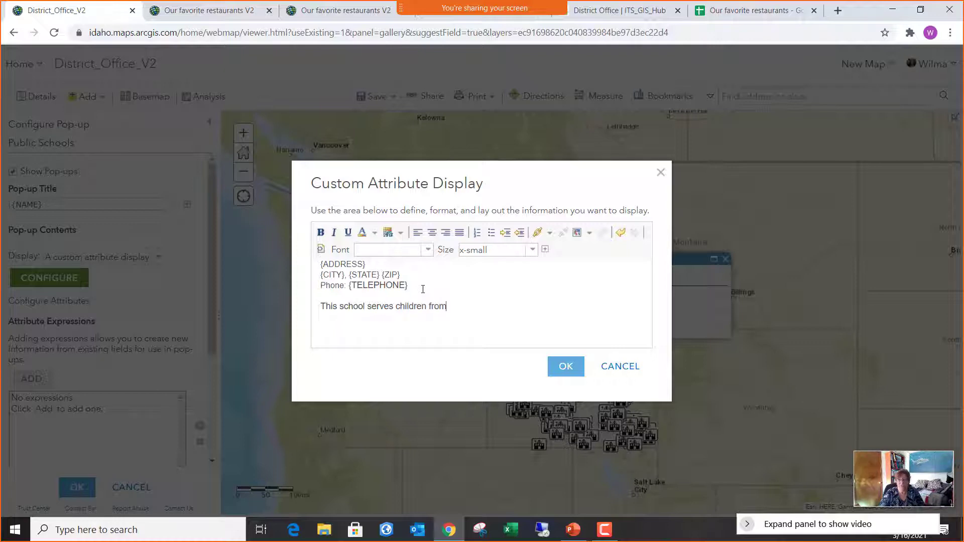
pyautogui.write('grade')
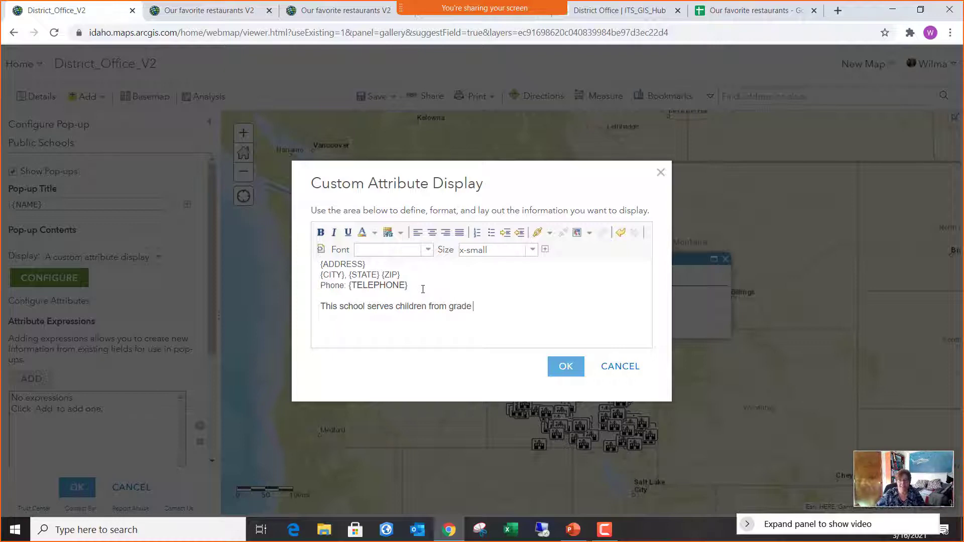
# Place the {ST_GRADE} field after "This school serves children from grade", with a single space before it and none left on the address line.
pyautogui.click(544, 233)
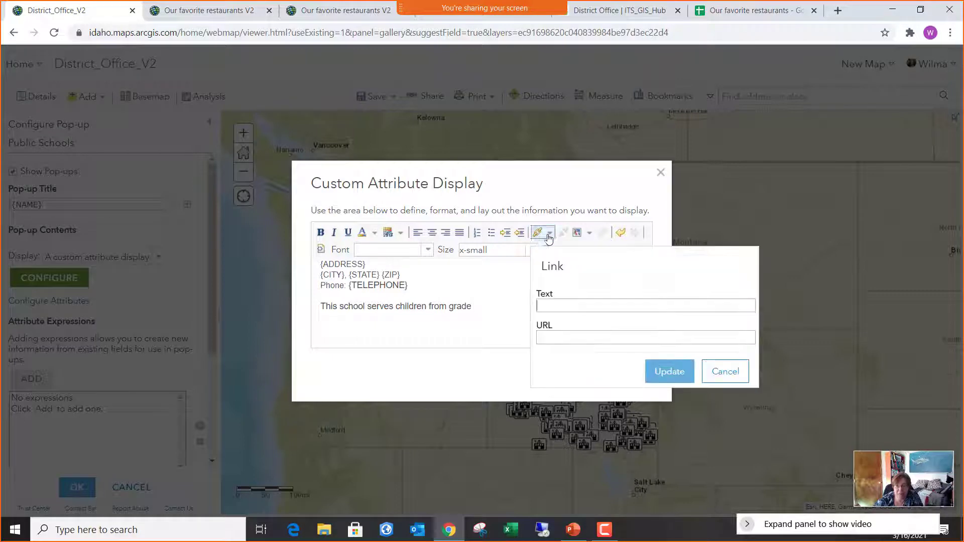
pyautogui.click(508, 272)
pyautogui.click(546, 250)
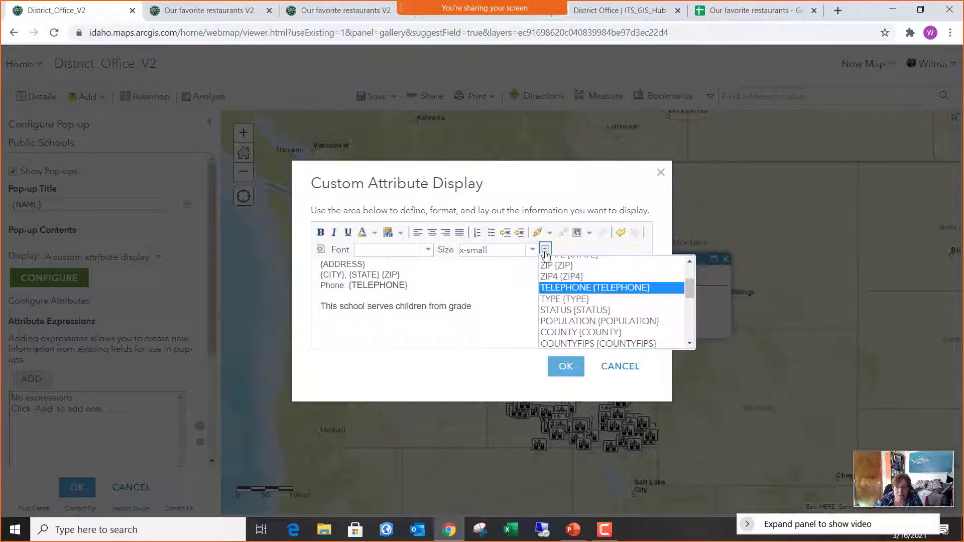
pyautogui.scroll(-5, 593, 311)
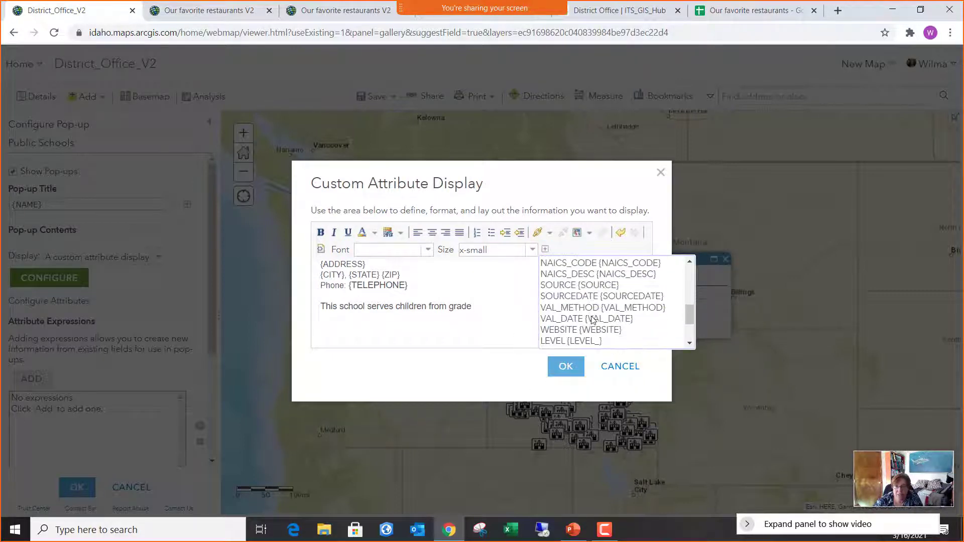
pyautogui.scroll(-3, 605, 313)
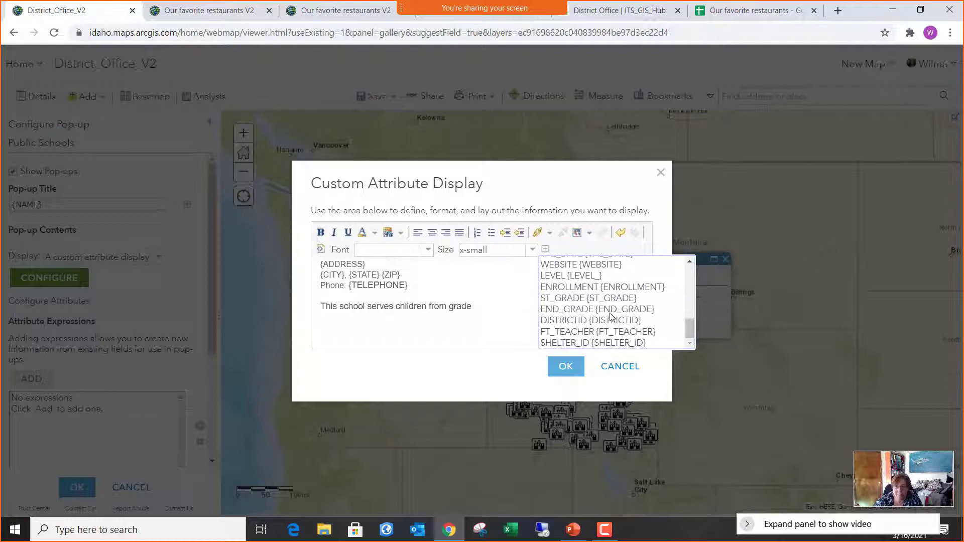
pyautogui.click(591, 300)
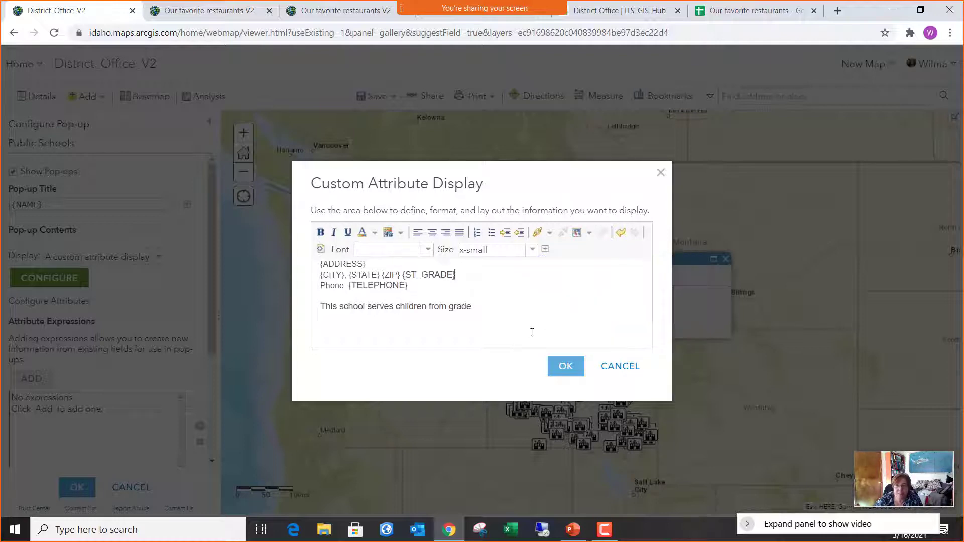
pyautogui.moveTo(477, 275); pyautogui.dragTo(402, 276)
pyautogui.hotkey('ctrl', 'c')
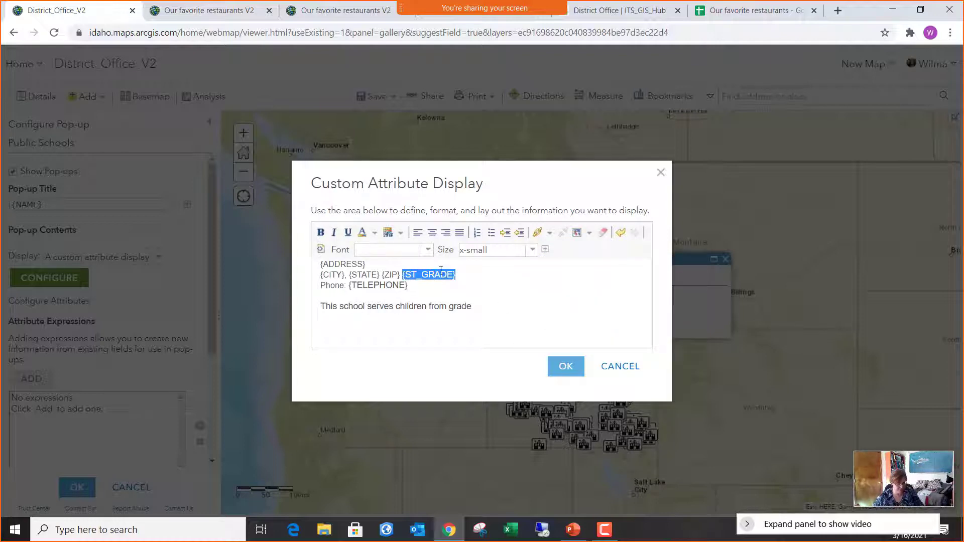
pyautogui.press('BackSpace')
pyautogui.click(491, 310)
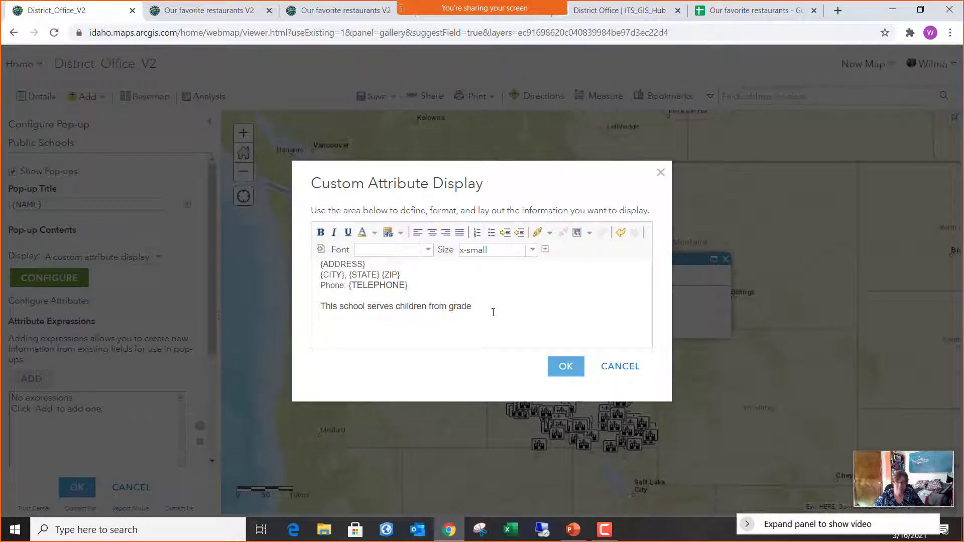
pyautogui.hotkey('ctrl', 'v')
pyautogui.click(478, 307)
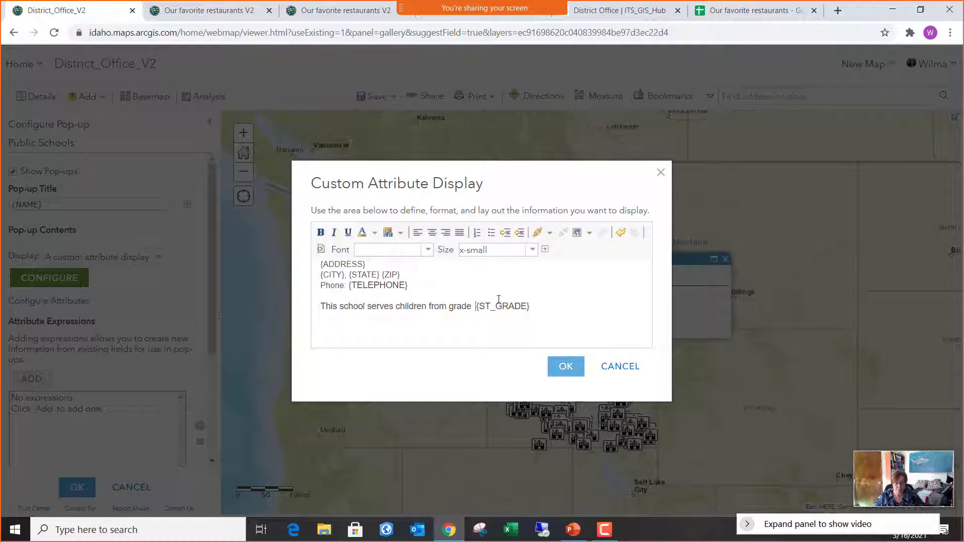
pyautogui.press('BackSpace')
# Complete the grade sentence after {ST_GRADE} with "to {END_GRADE}.".
pyautogui.click(542, 300)
pyautogui.click(538, 305)
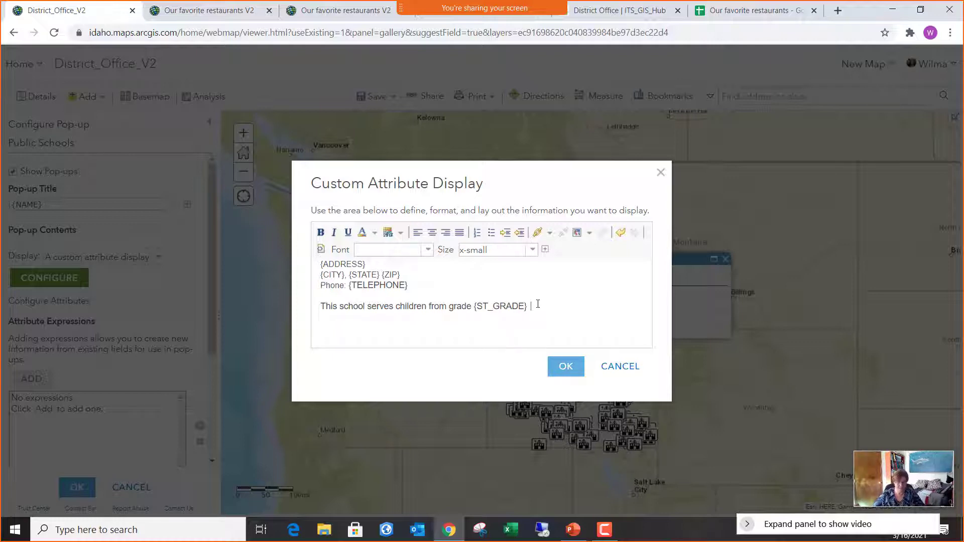
pyautogui.write('to')
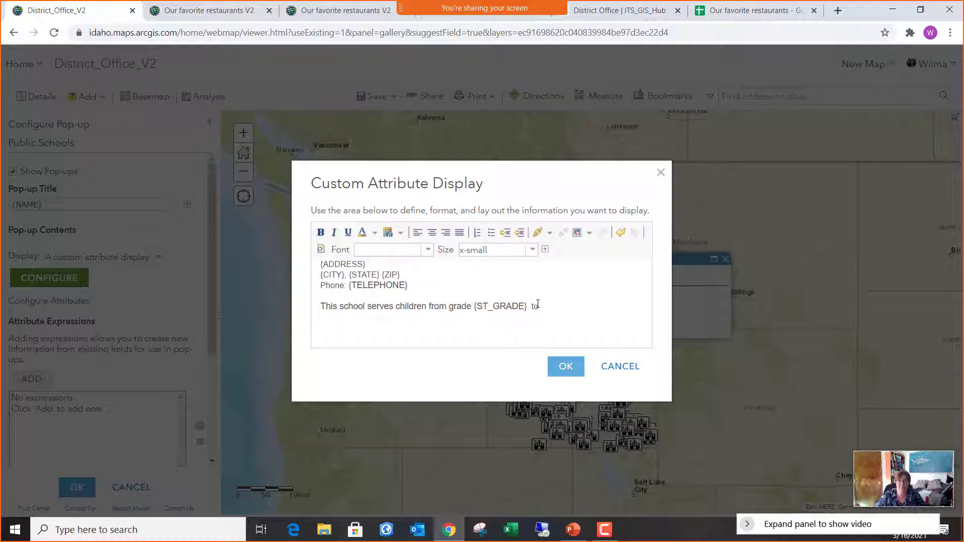
pyautogui.click(545, 249)
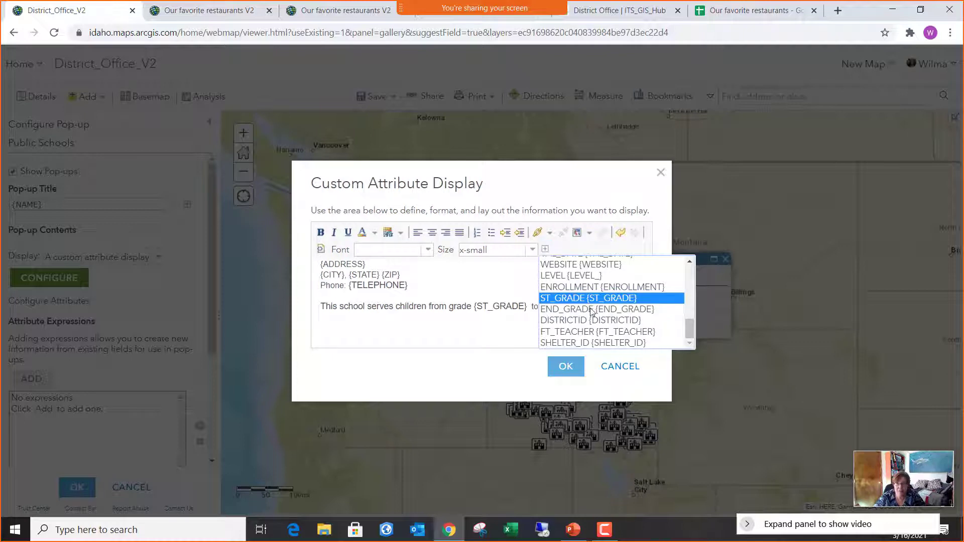
pyautogui.click(593, 309)
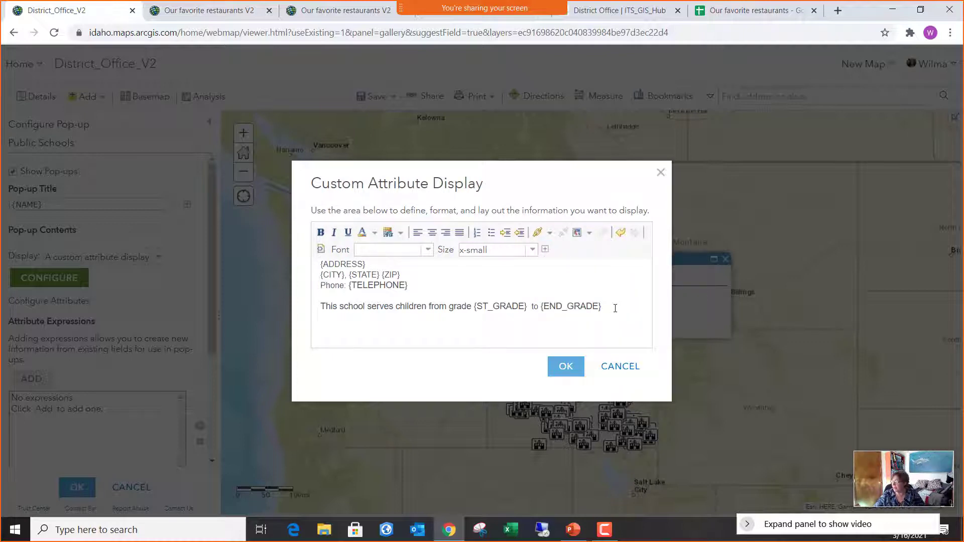
pyautogui.write('.')
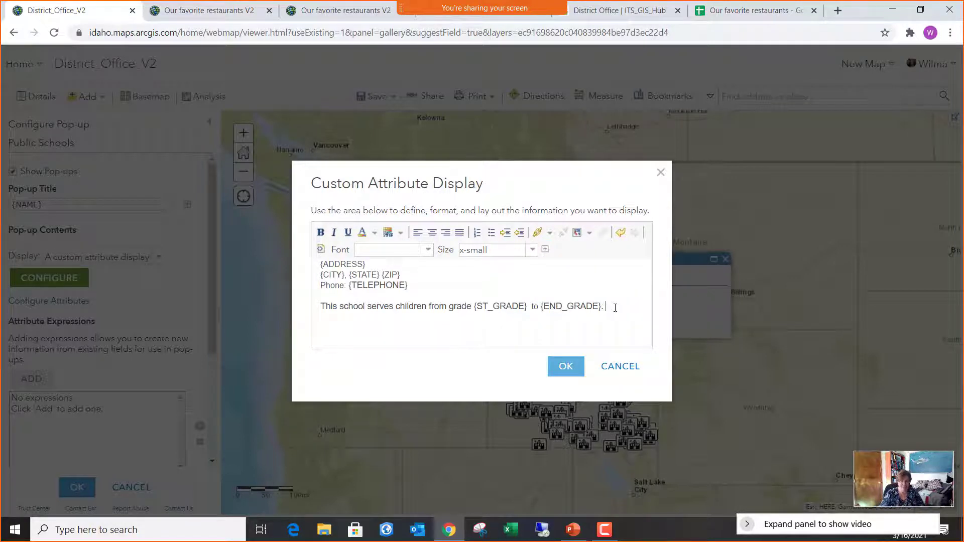
# Add the sentence "This school has {FT_TEACHER} and {ENROLLMENT} students." after the grade sentence.
pyautogui.write(' This school has')
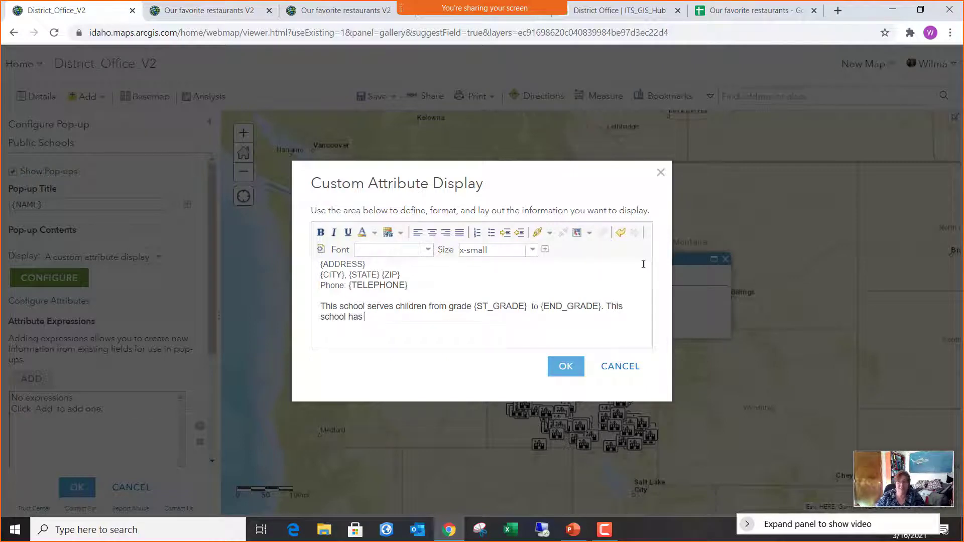
pyautogui.click(546, 250)
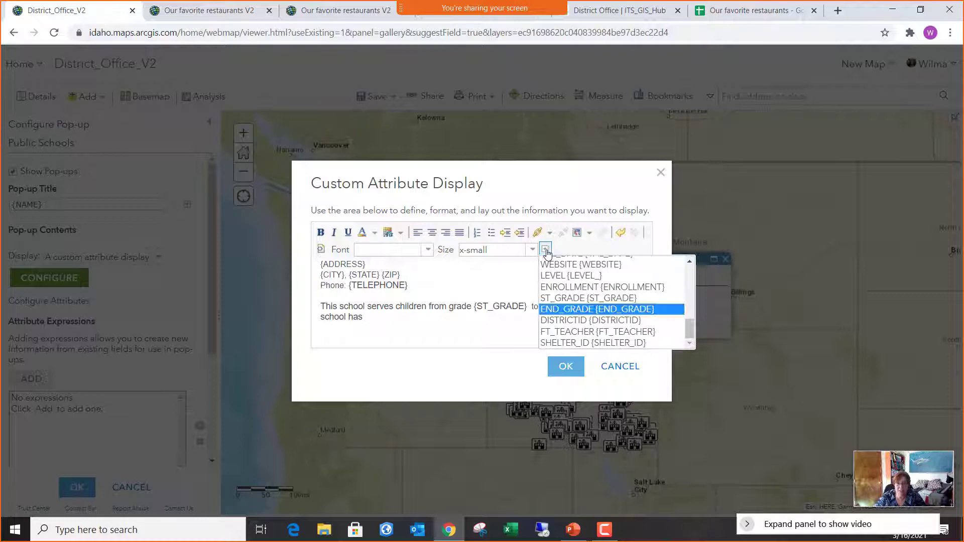
pyautogui.click(595, 333)
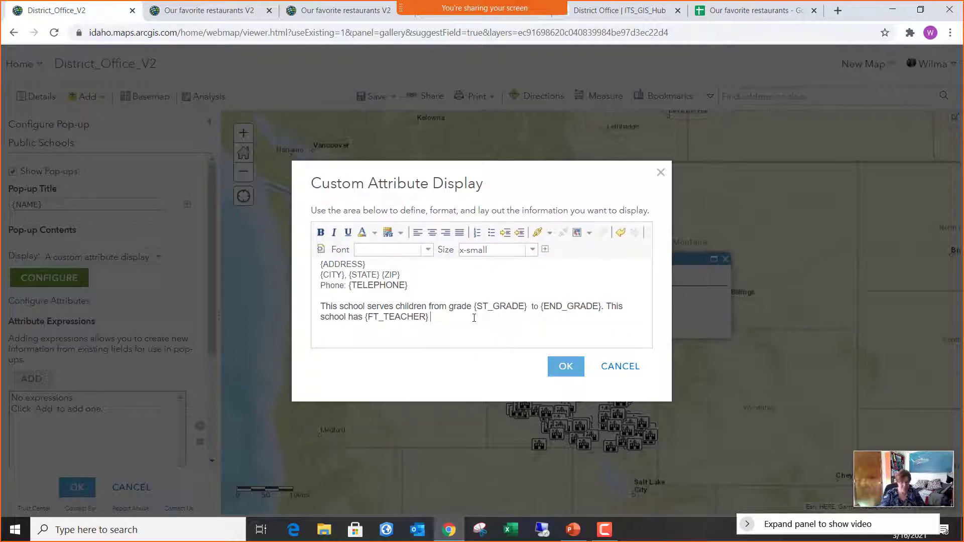
pyautogui.write('and')
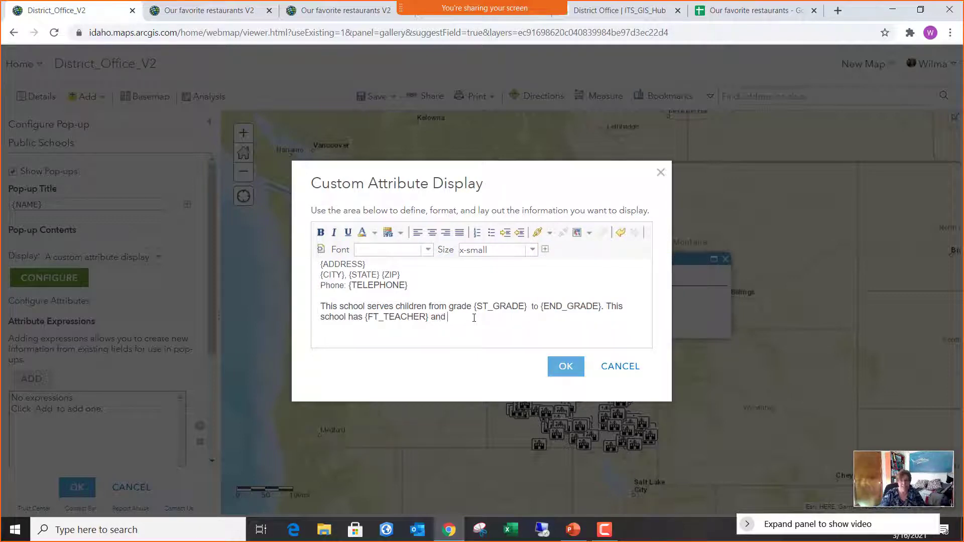
pyautogui.click(545, 250)
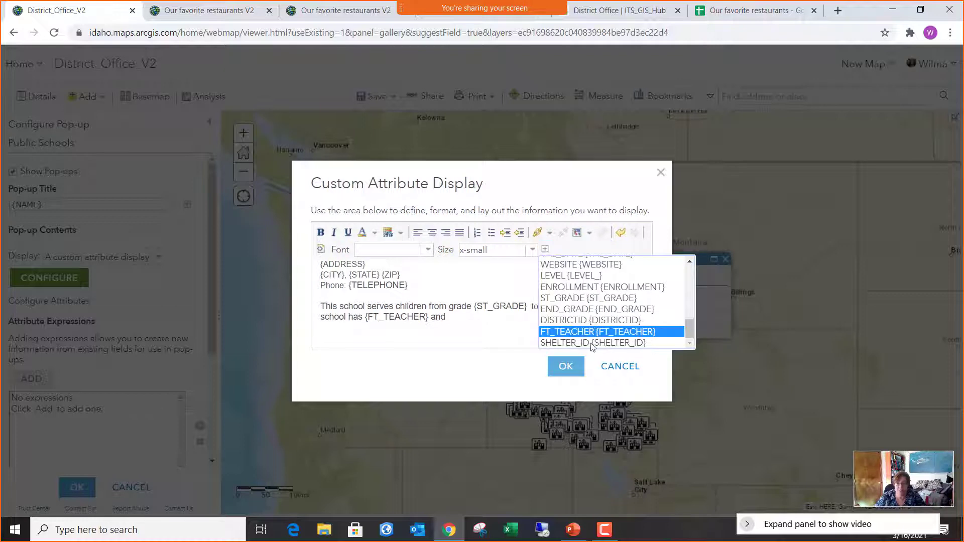
pyautogui.click(608, 292)
pyautogui.write('stud')
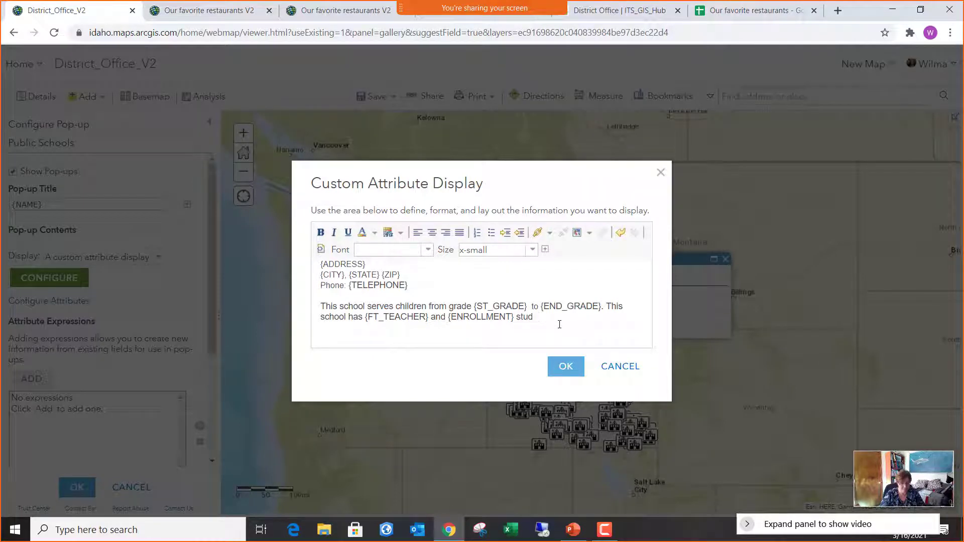
pyautogui.write('ents.')
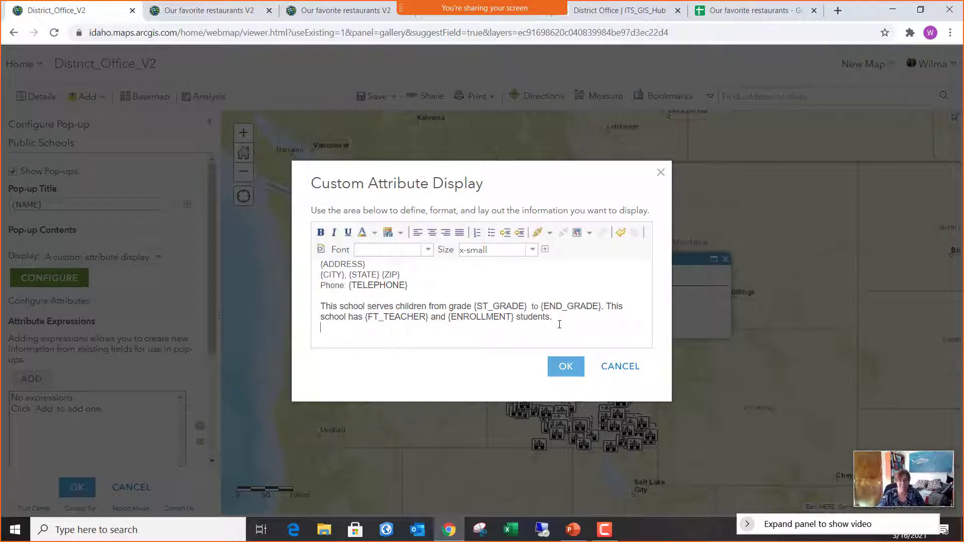
# Leave a blank line below the teacher and enrollment sentence and enter the text "Directions to this school".
pyautogui.write('Di')
pyautogui.write('c')
pyautogui.write('tion')
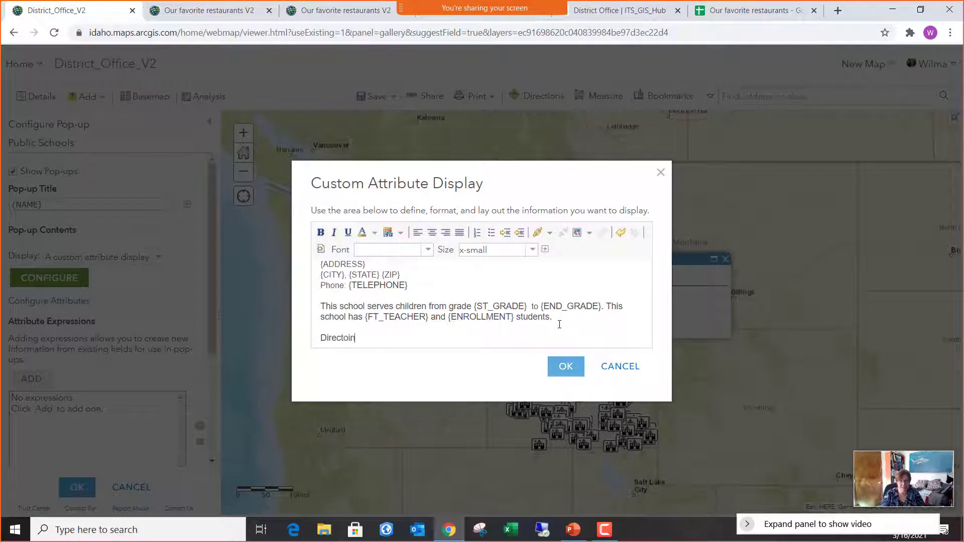
pyautogui.press('BackSpace')
pyautogui.press('BackSpace')
pyautogui.press('BackSpace')
pyautogui.write('ion')
pyautogui.press('BackSpace')
pyautogui.press('BackSpace')
pyautogui.press('BackSpace')
pyautogui.write('ions to this school')
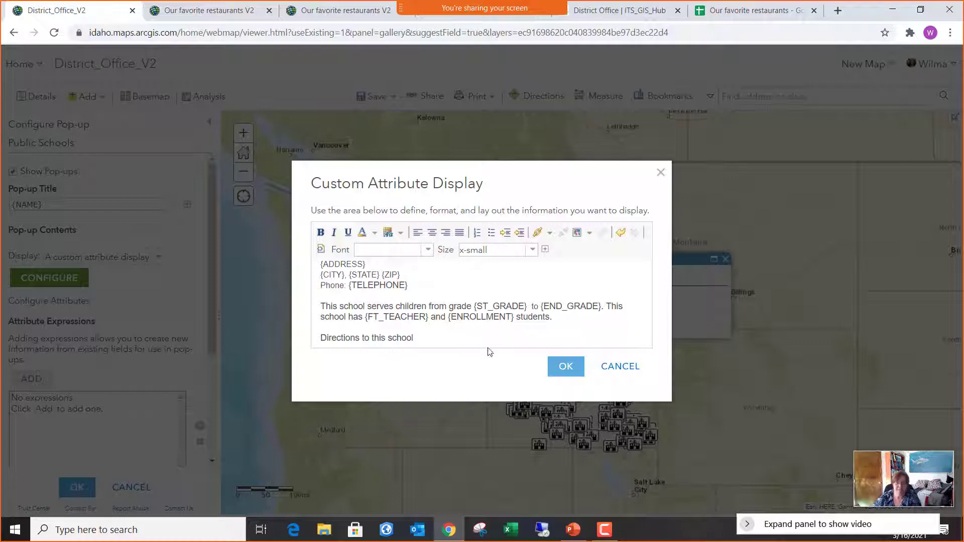
# Apply the custom display and pop-up configuration to Public Schools, and open the pop-ups of two schools to check the layout.
pyautogui.click(564, 368)
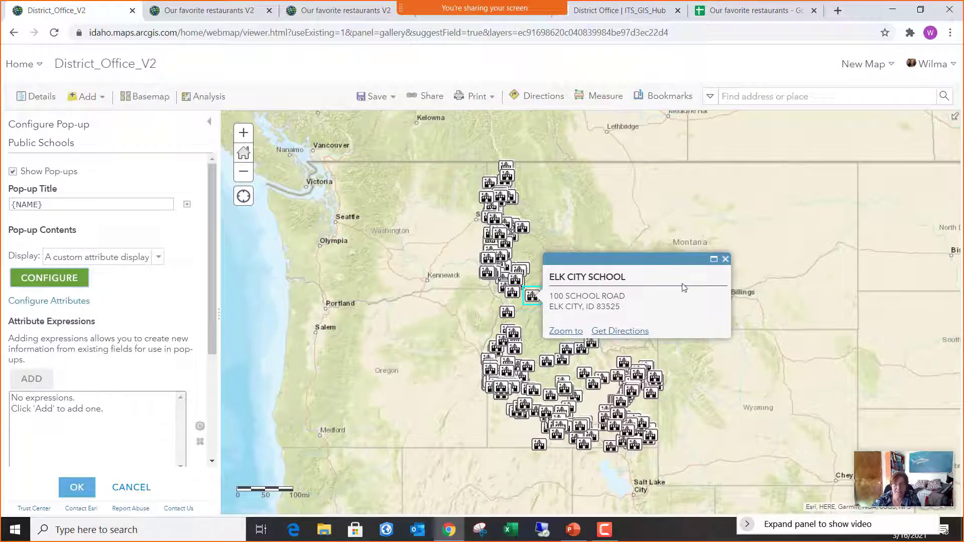
pyautogui.click(726, 260)
pyautogui.click(93, 489)
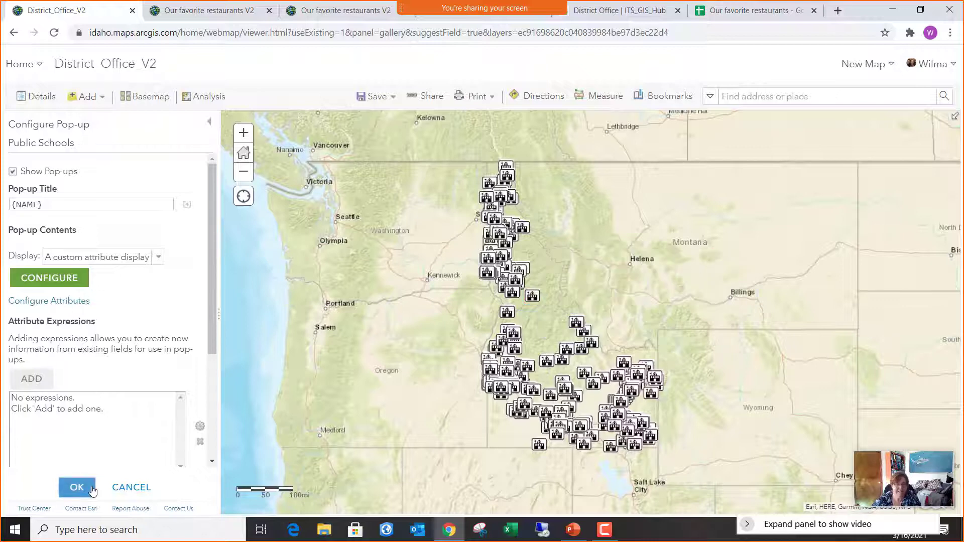
pyautogui.click(576, 322)
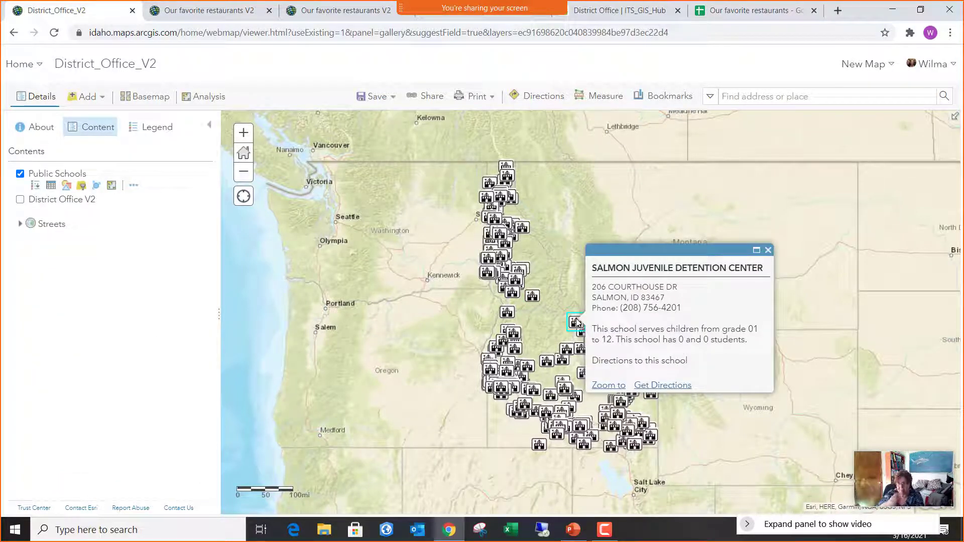
pyautogui.click(551, 396)
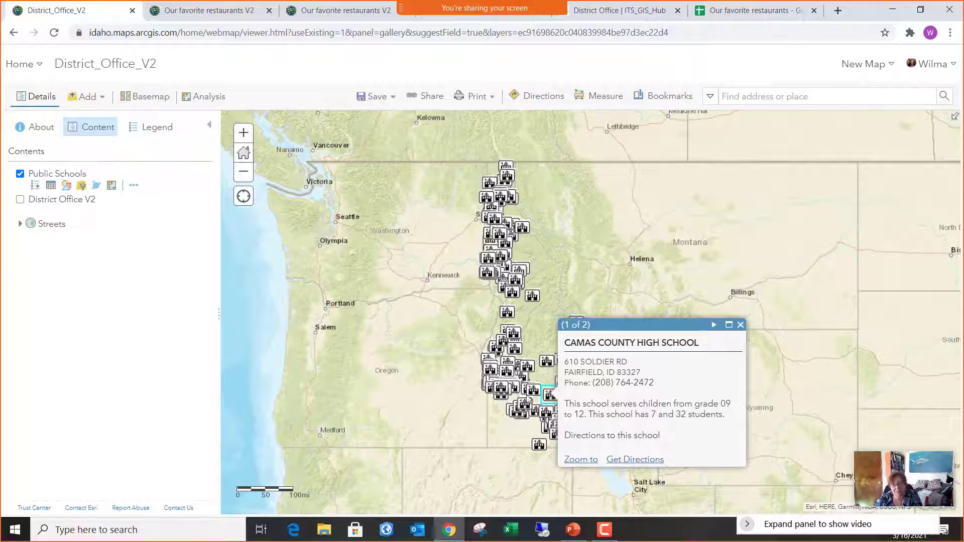
# Reopen the custom attribute display of the Public Schools pop-up and make the "Phone:" label bold.
pyautogui.click(133, 189)
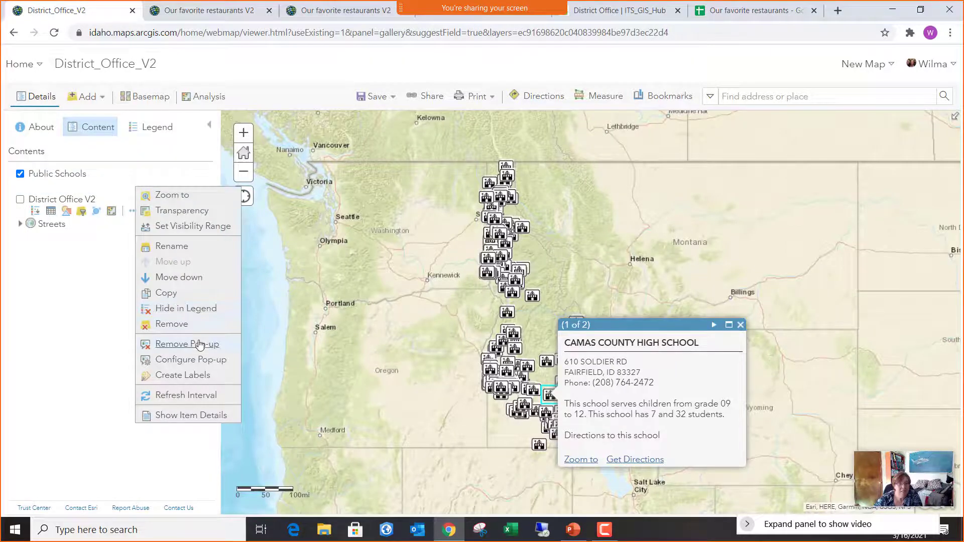
pyautogui.click(200, 360)
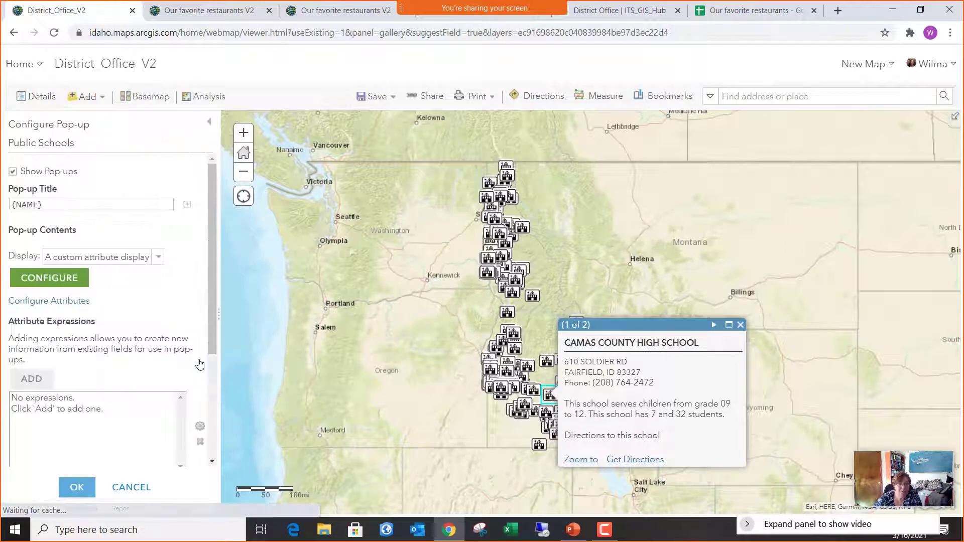
pyautogui.click(67, 281)
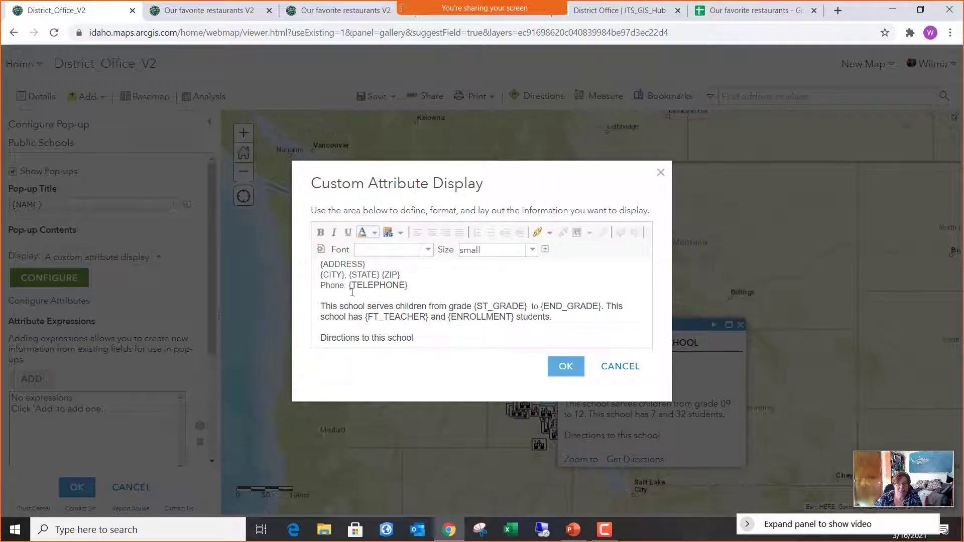
pyautogui.moveTo(349, 285); pyautogui.dragTo(315, 286)
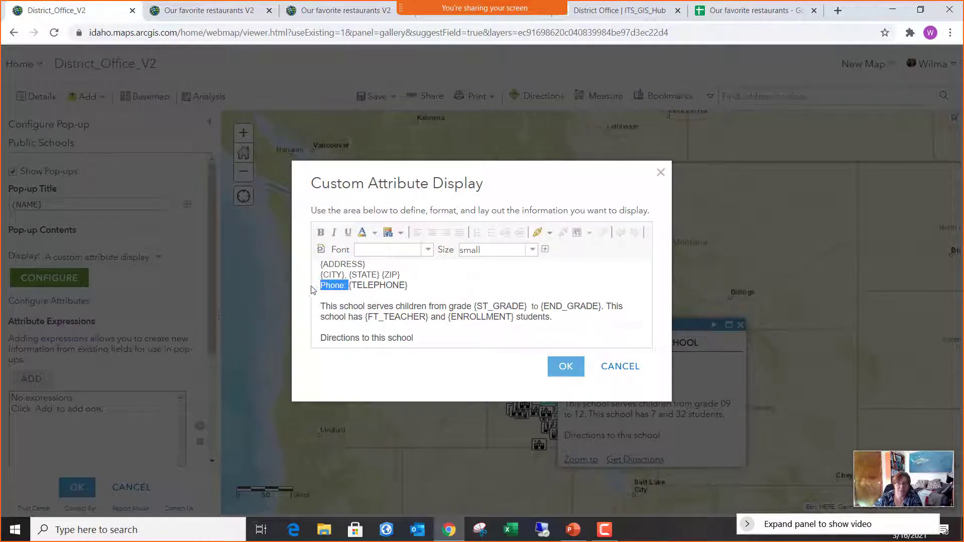
pyautogui.click(320, 233)
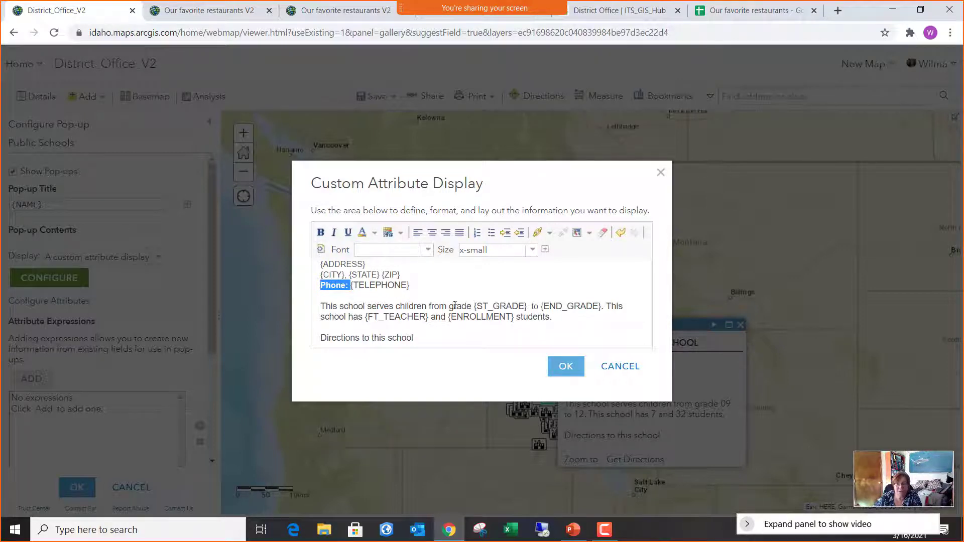
# Format "grade {ST_GRADE} to {END_GRADE}" with a near-white font color on a dark purple-blue background.
pyautogui.moveTo(451, 306); pyautogui.dragTo(600, 304)
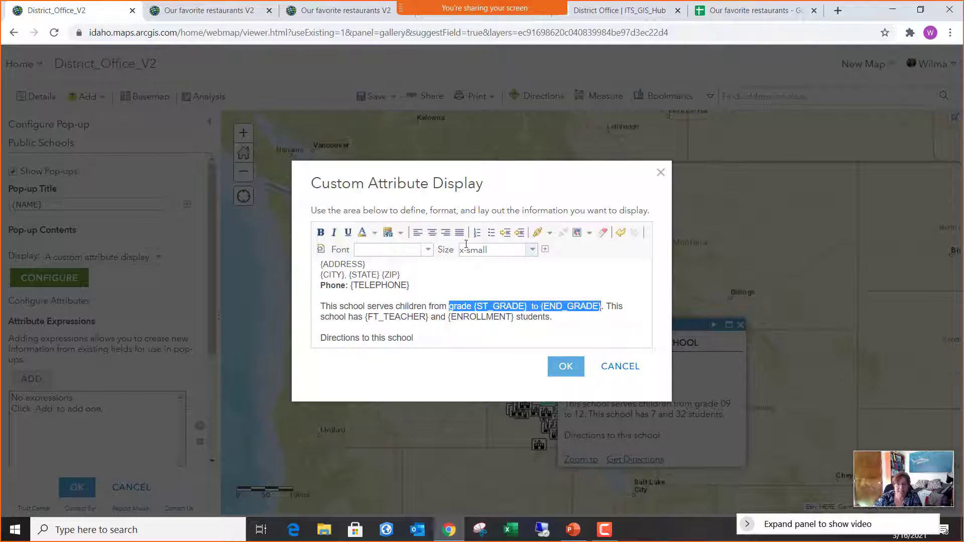
pyautogui.click(375, 235)
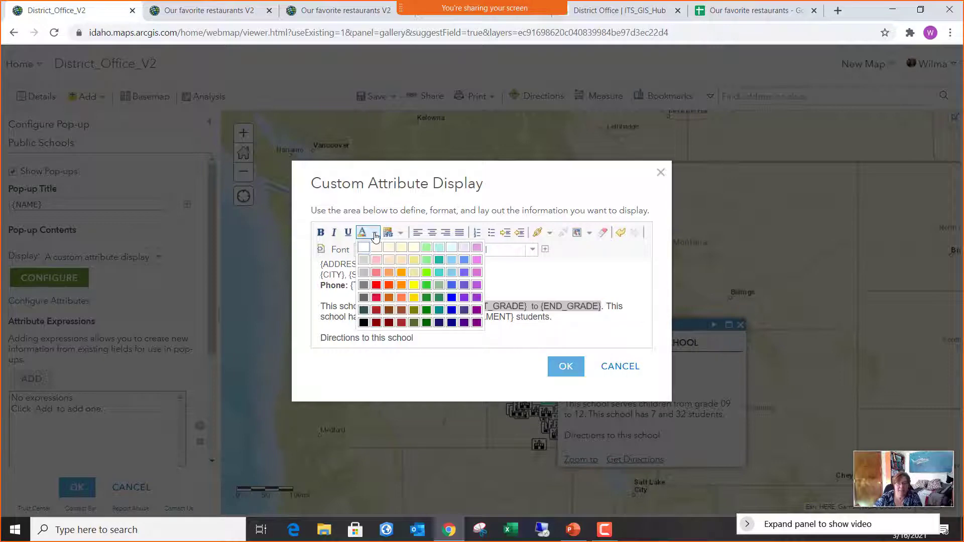
pyautogui.click(374, 243)
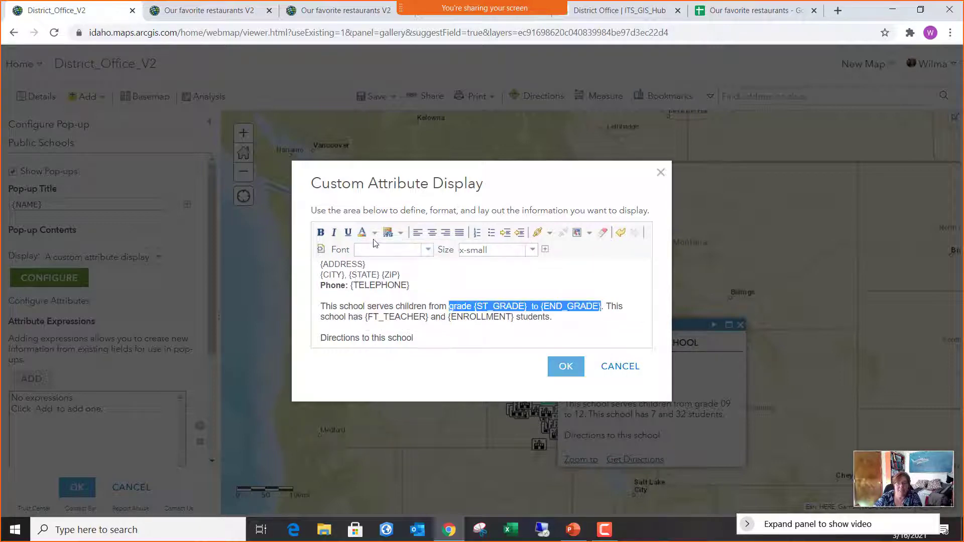
pyautogui.click(400, 232)
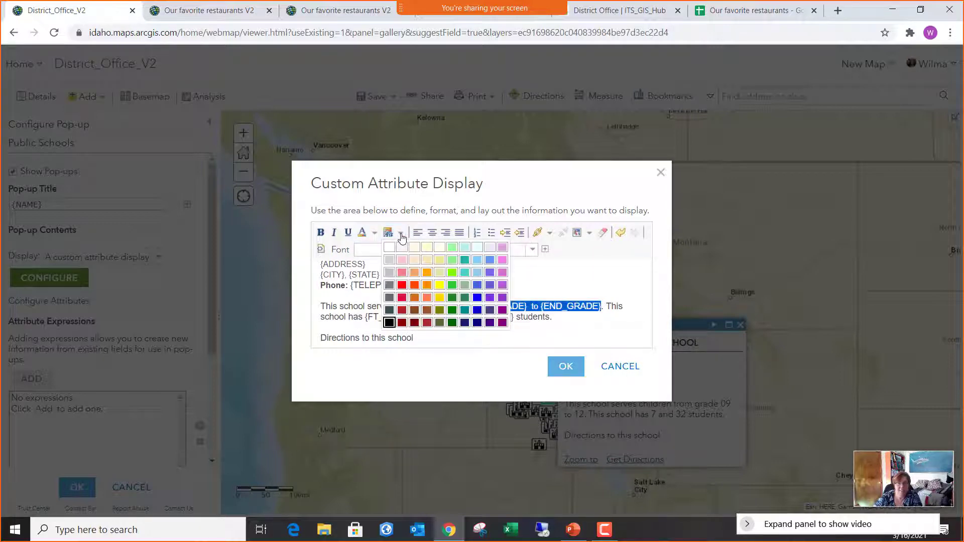
pyautogui.click(491, 311)
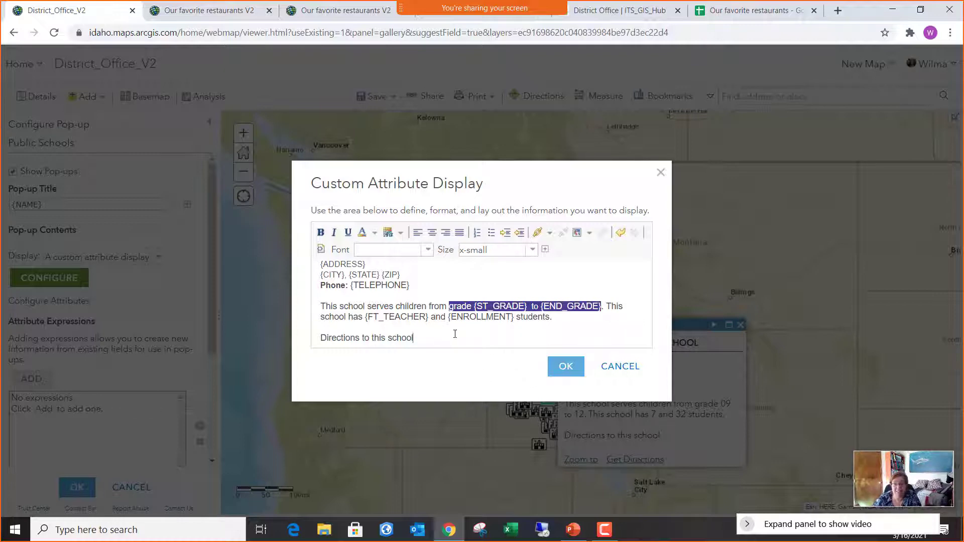
# Apply the reformatted custom attribute display and the pop-up configuration to the Public Schools layer.
pyautogui.click(565, 371)
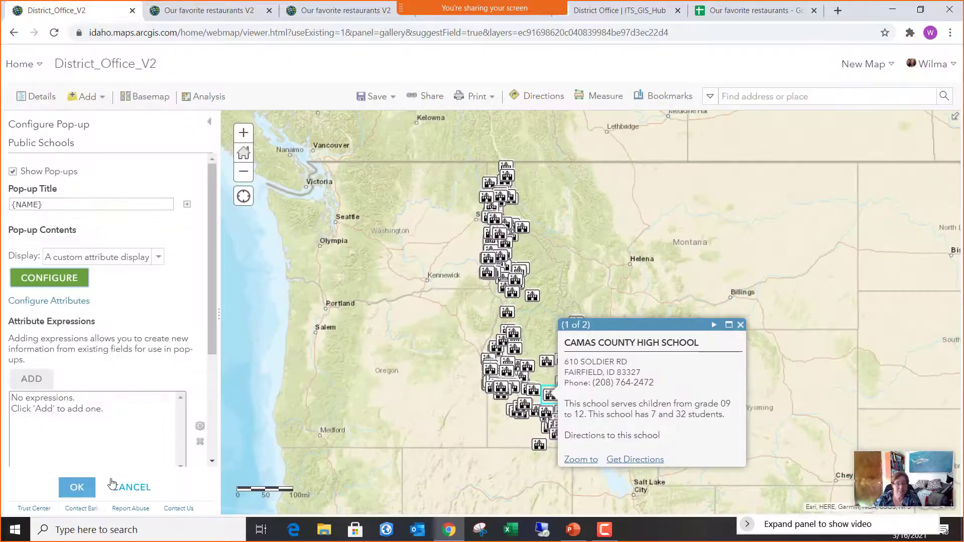
pyautogui.click(77, 487)
pyautogui.scroll(2, 541, 342)
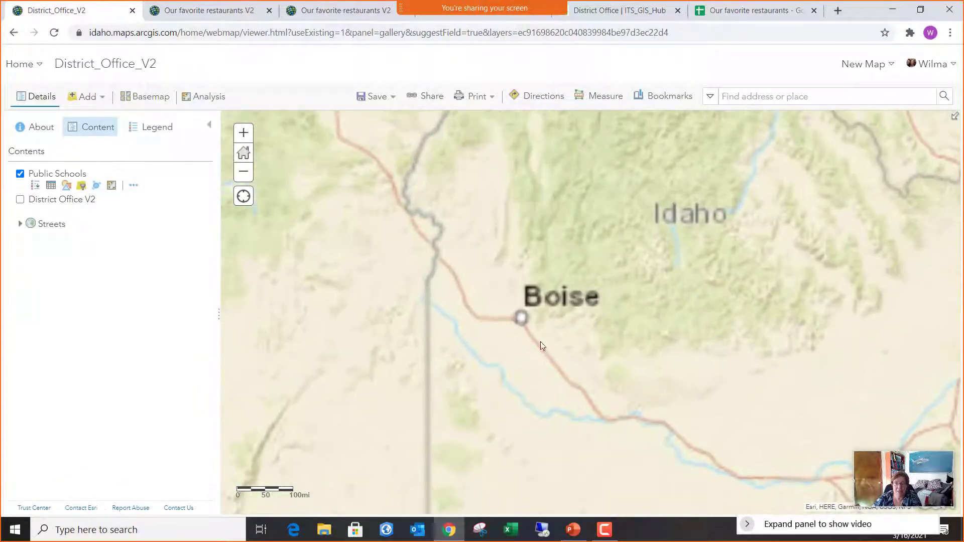
# View the pop-up of a school east of Boise, and switch to PowerPoint to review the slides through "Sidebar about filtering".
pyautogui.click(614, 335)
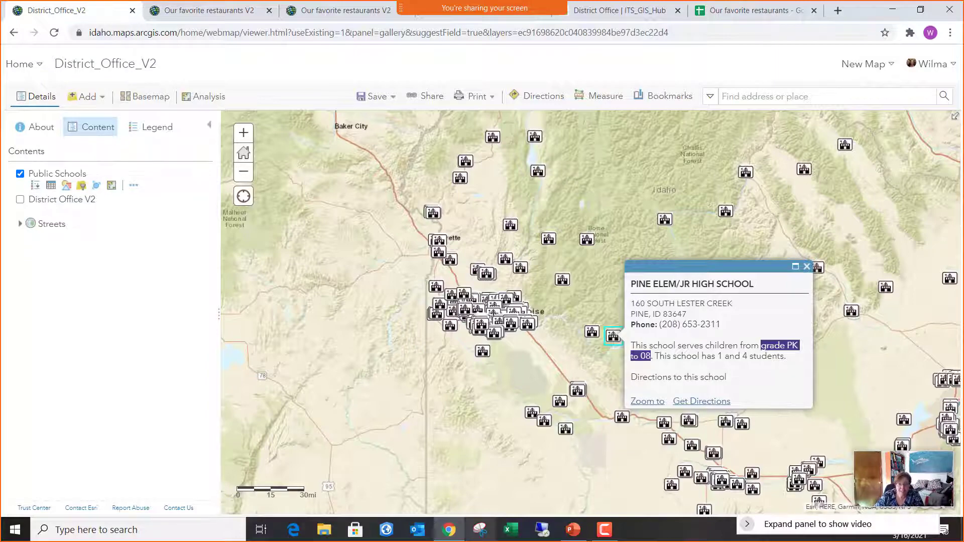
pyautogui.click(571, 536)
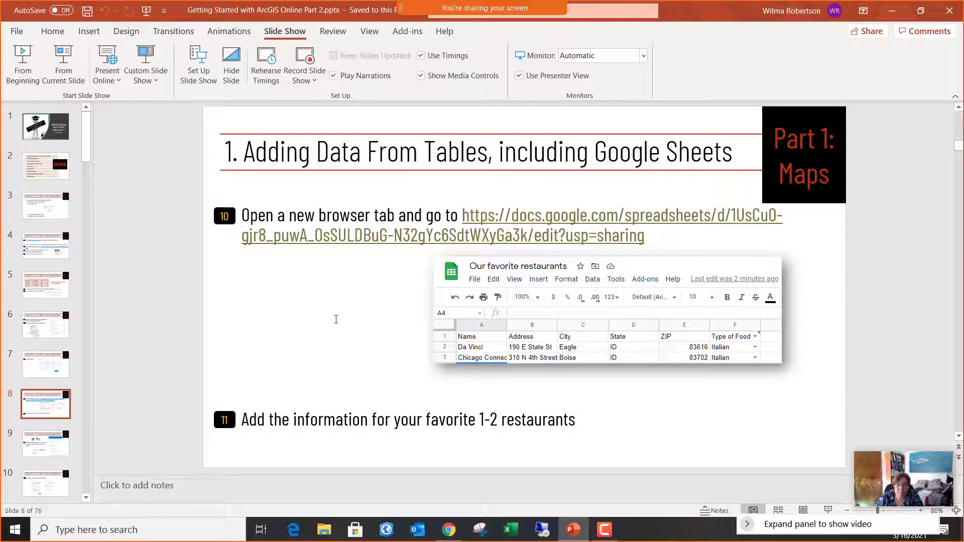
pyautogui.scroll(-5, 336, 320)
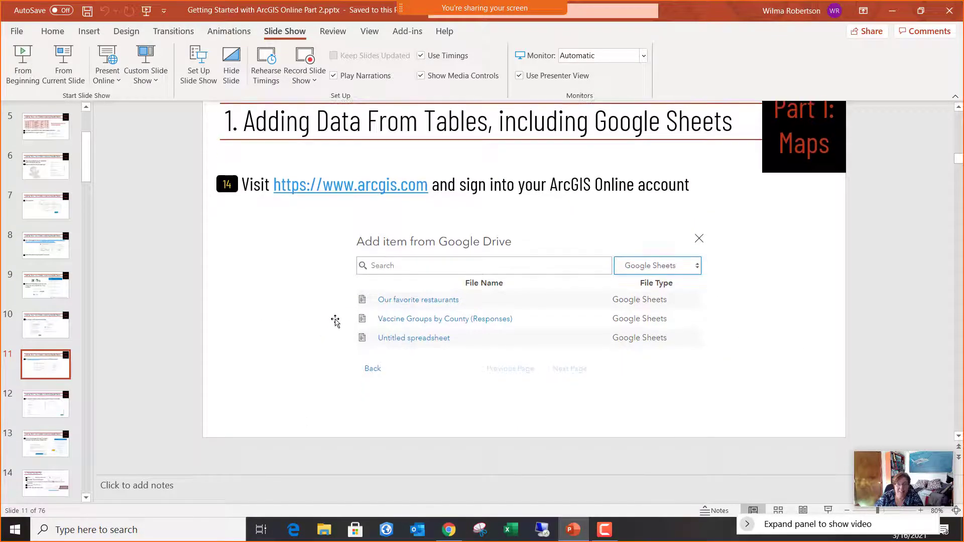
pyautogui.scroll(-3, 335, 321)
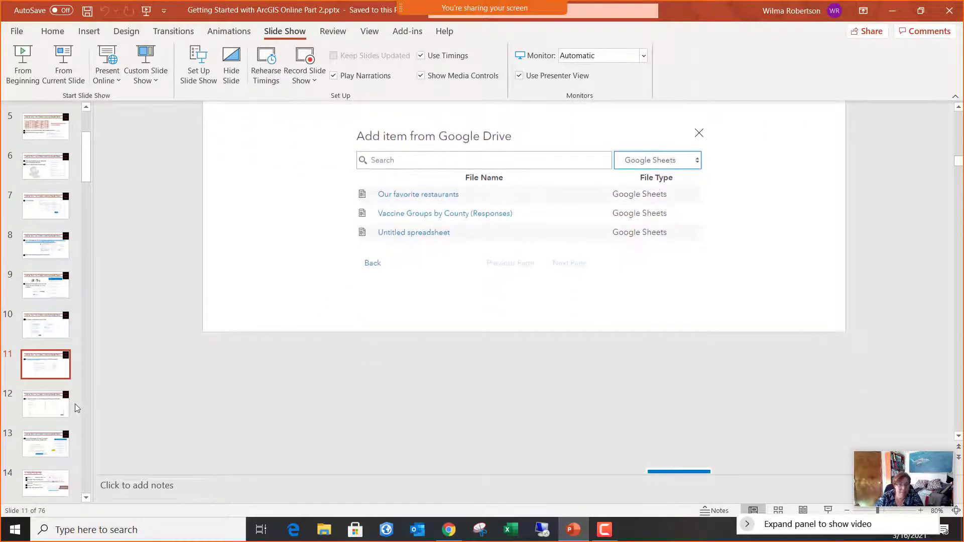
pyautogui.click(51, 411)
pyautogui.click(52, 445)
pyautogui.scroll(-2, 56, 418)
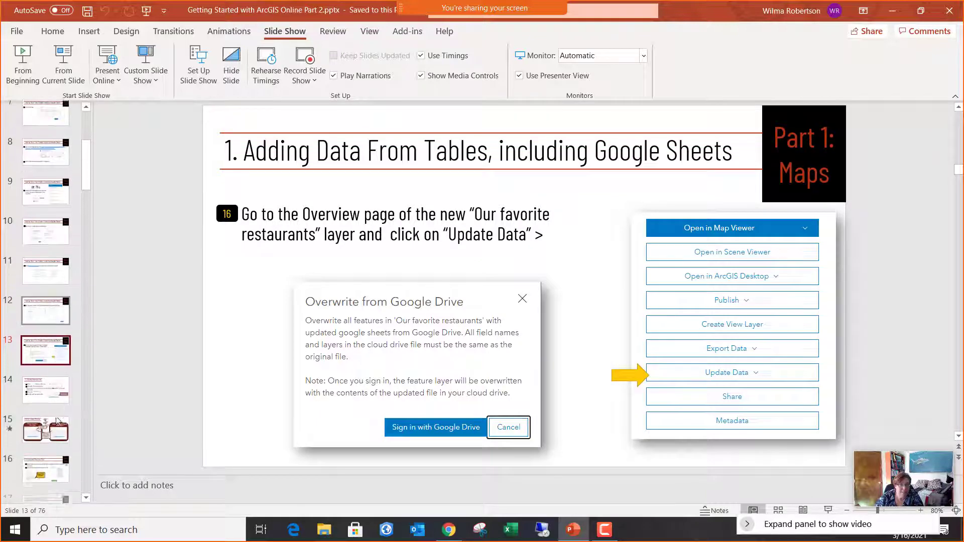
pyautogui.scroll(-3, 57, 420)
pyautogui.click(51, 308)
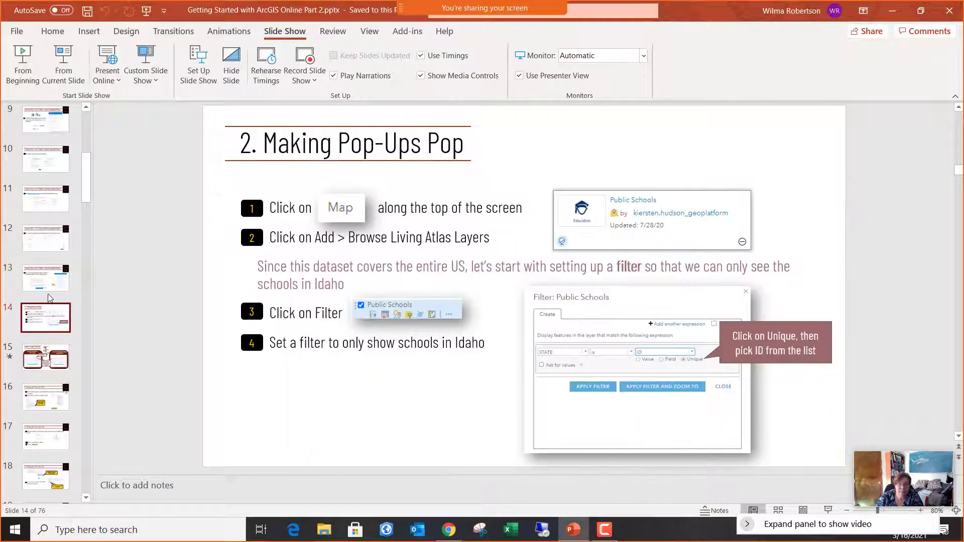
pyautogui.click(52, 285)
pyautogui.click(51, 316)
pyautogui.click(57, 355)
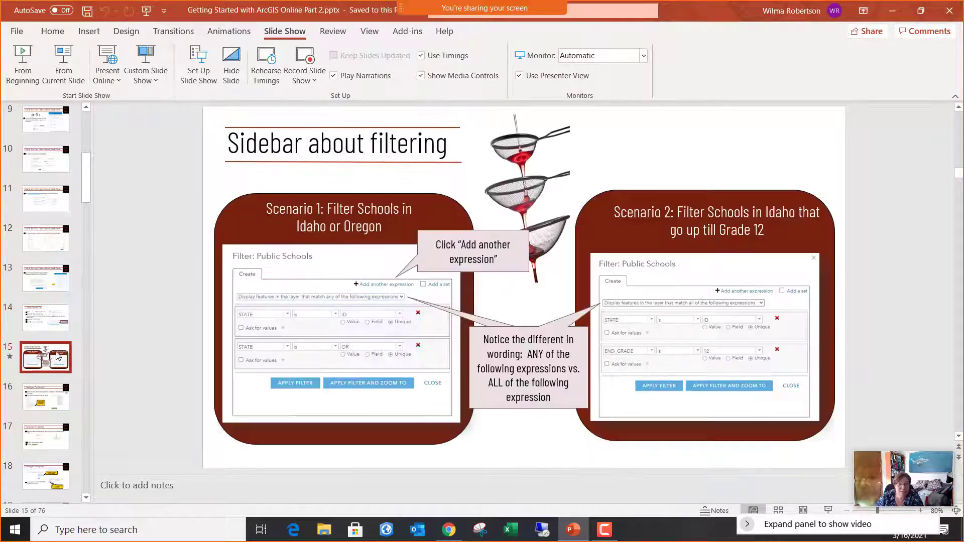
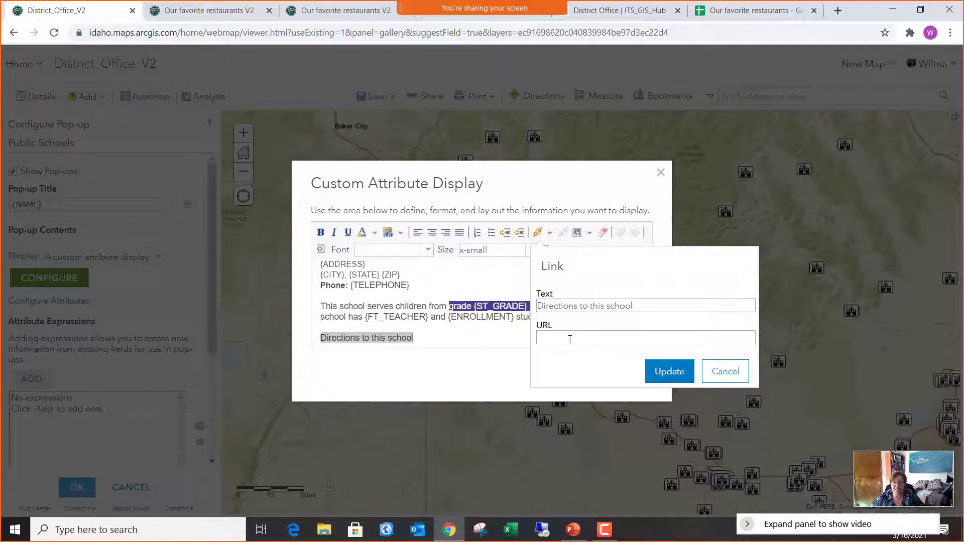
pyautogui.write('https://www.google.com/maps/dir/?api=1&destination={LATITUDE},{LONGITUDE}')
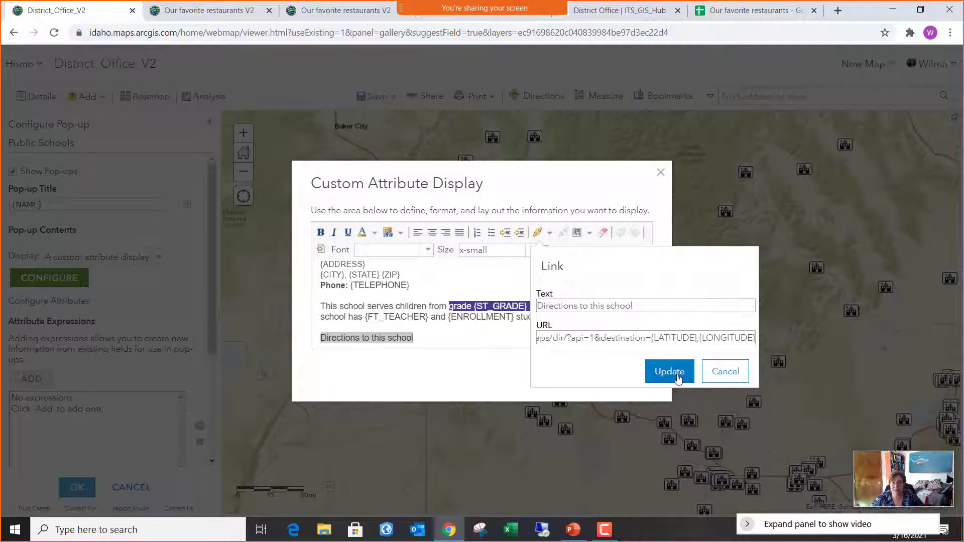
pyautogui.click(673, 380)
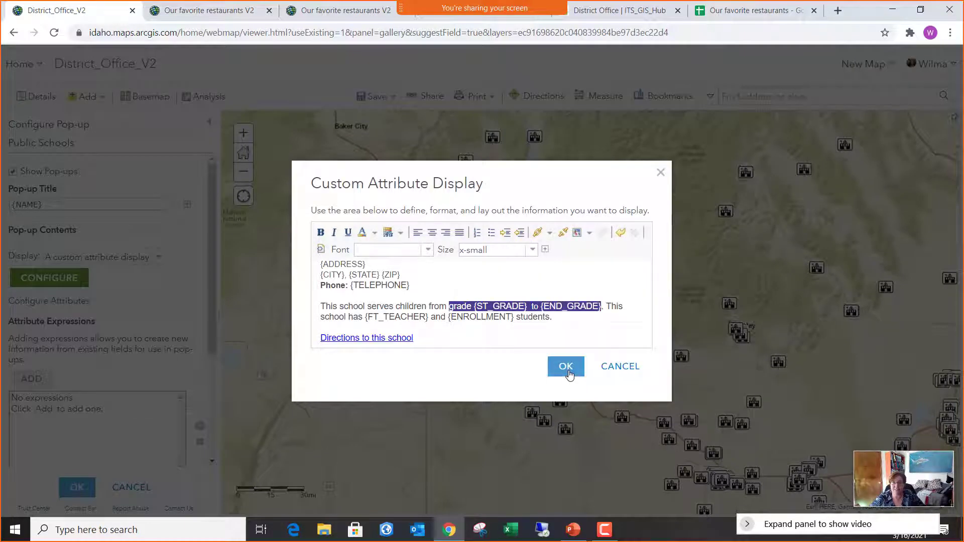
pyautogui.click(569, 373)
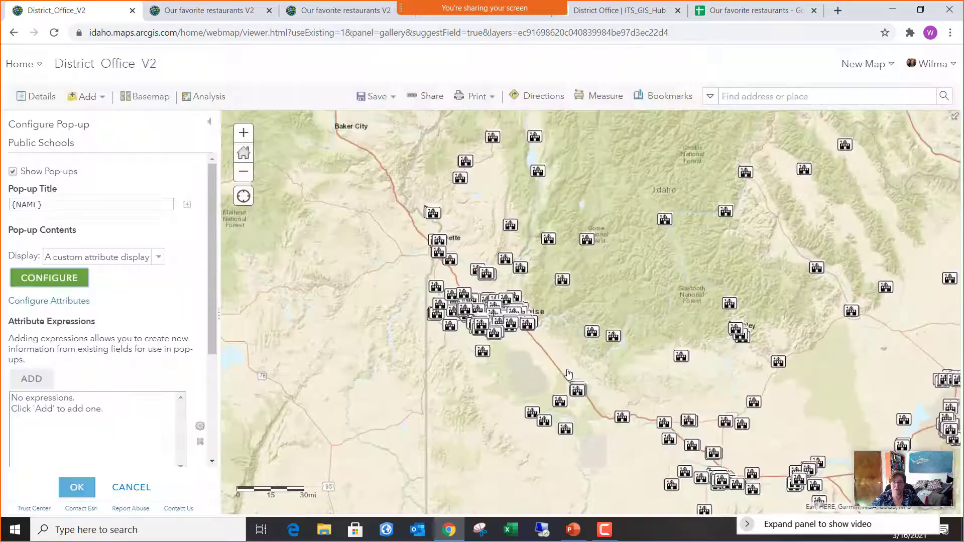
pyautogui.click(82, 492)
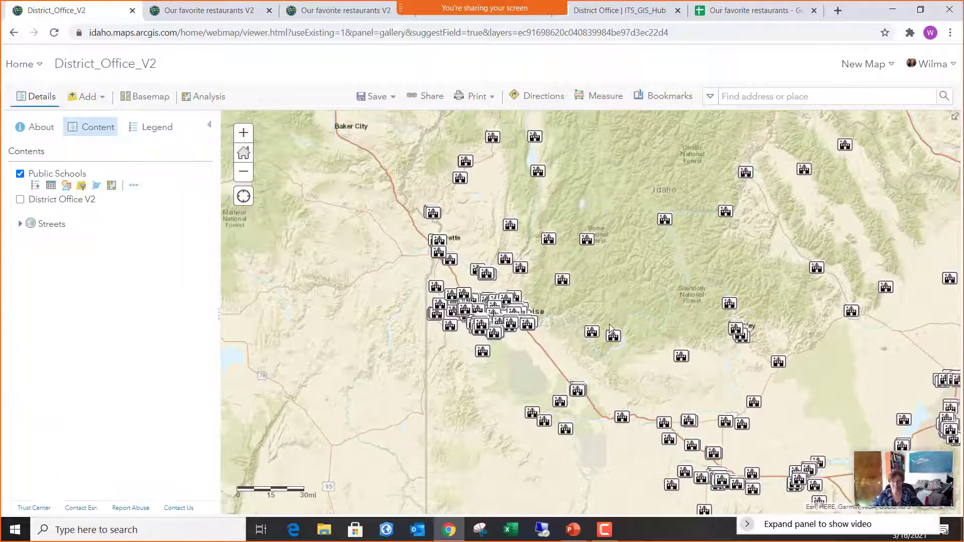
# Test the directions link in Lowman Elementary School's pop-up, view the fastest route's details in Google Maps, and close the results.
pyautogui.click(588, 240)
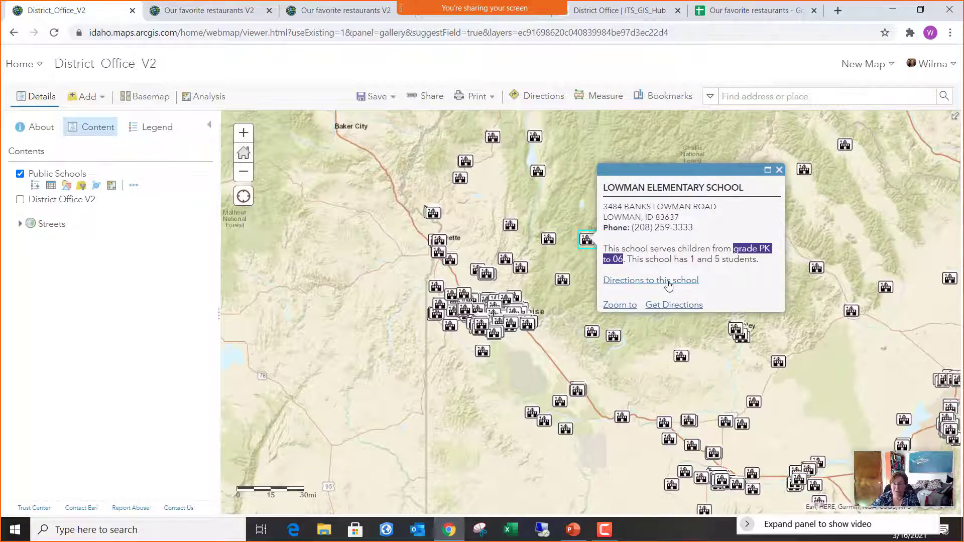
pyautogui.click(669, 282)
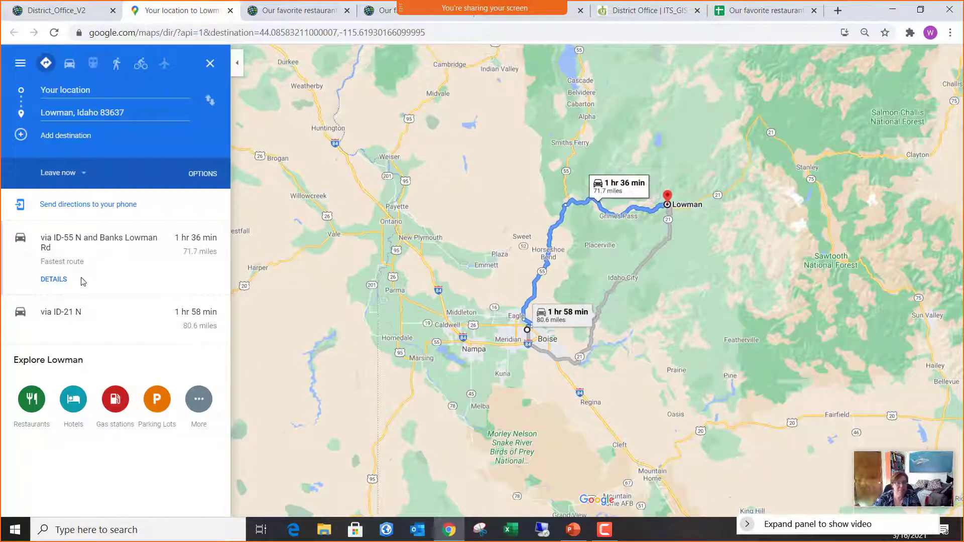
pyautogui.click(56, 280)
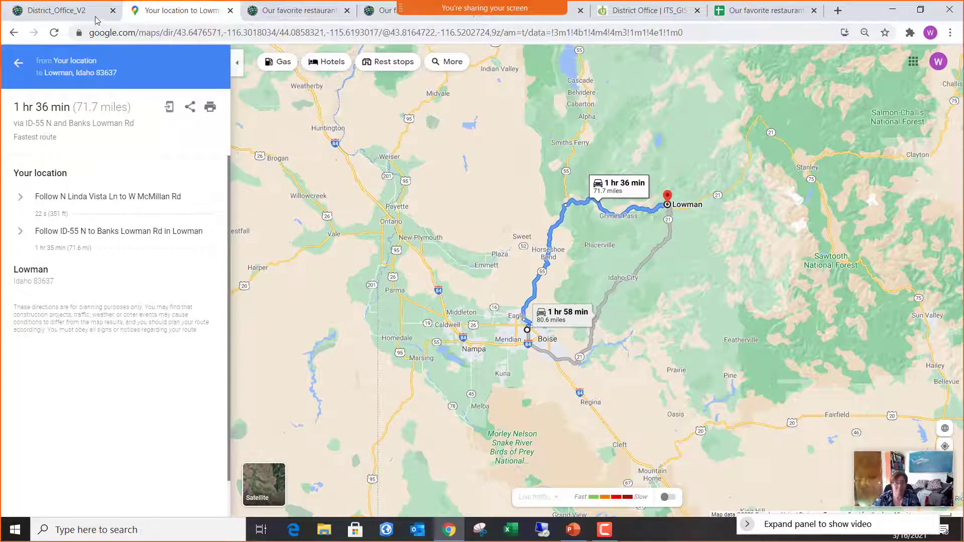
pyautogui.click(230, 11)
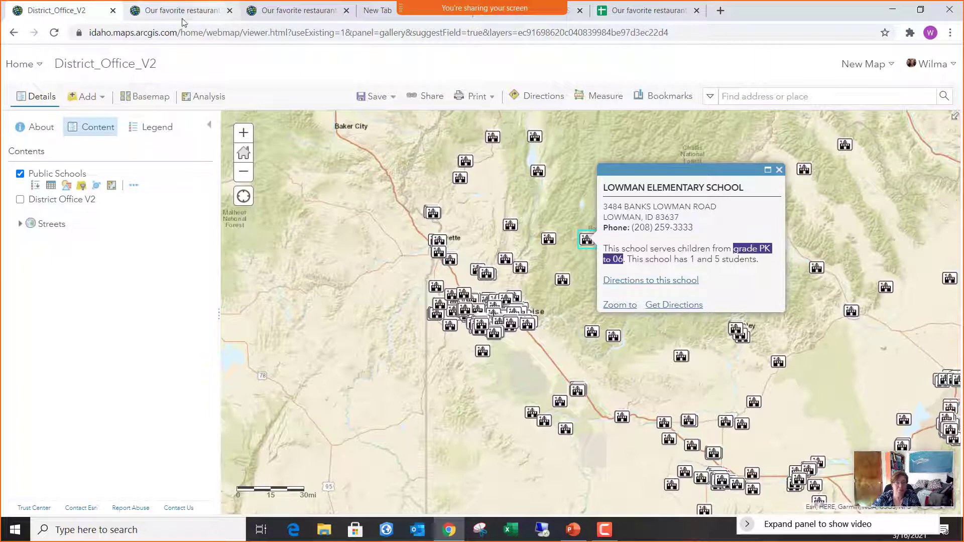
pyautogui.click(779, 170)
# Open the Public Schools layer's pop-up configuration and review its custom attribute display.
pyautogui.moveTo(630, 358); pyautogui.dragTo(556, 323)
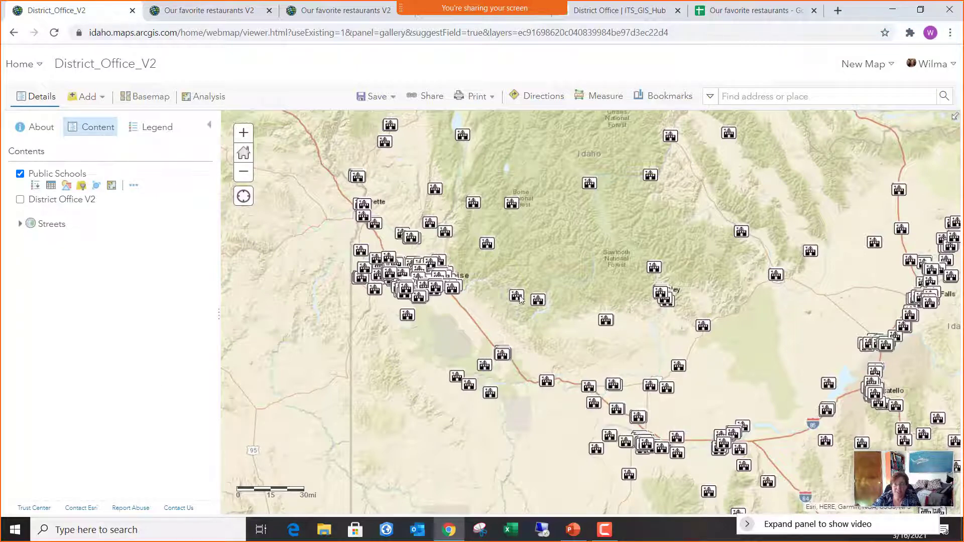
pyautogui.click(536, 304)
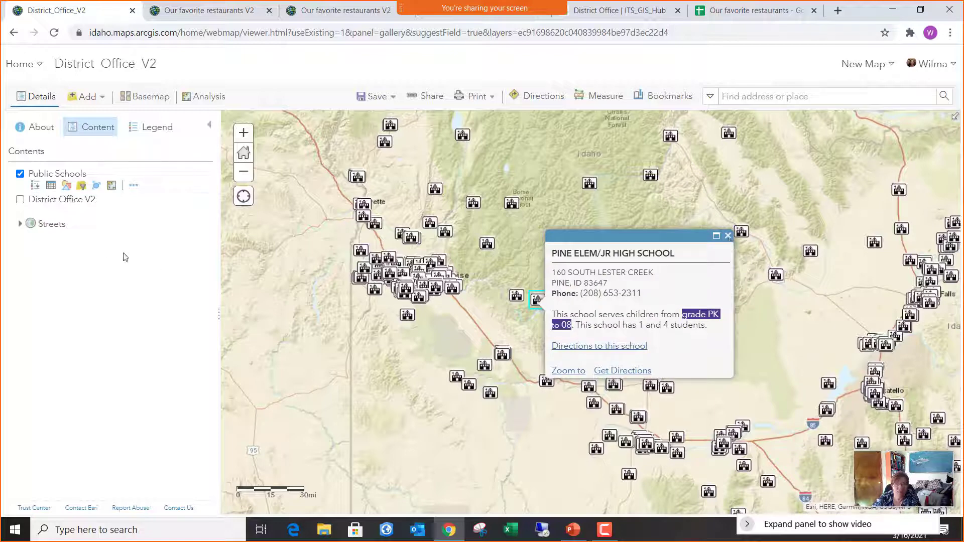
pyautogui.click(134, 186)
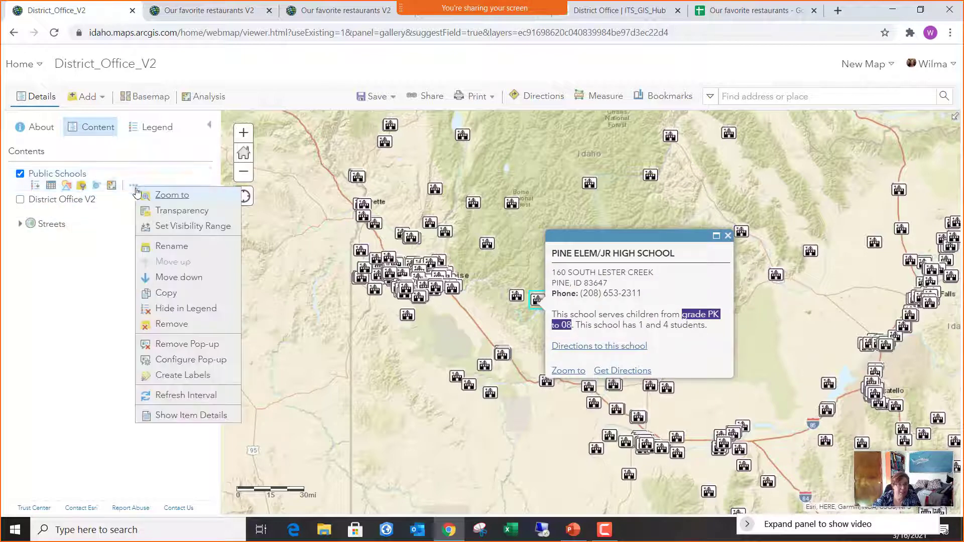
pyautogui.click(182, 360)
pyautogui.click(56, 278)
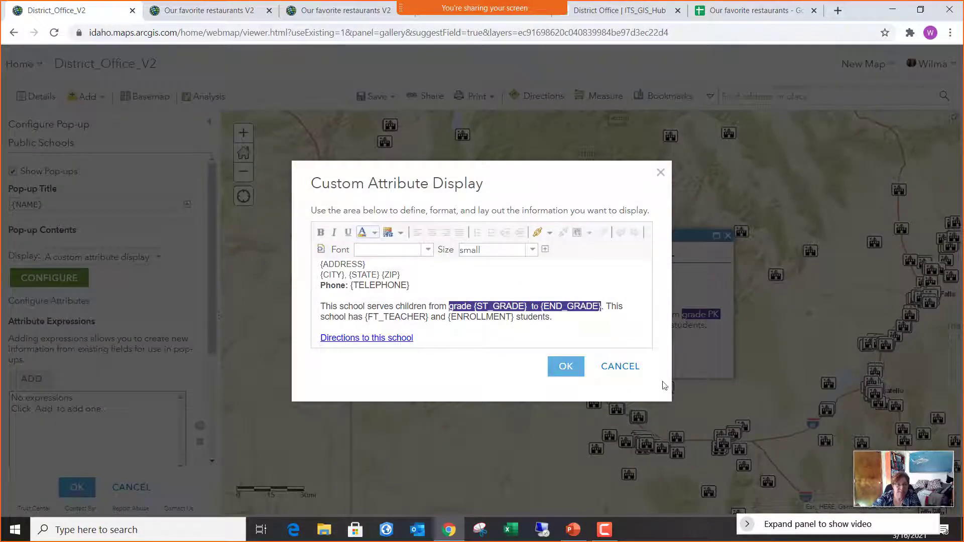
pyautogui.click(619, 372)
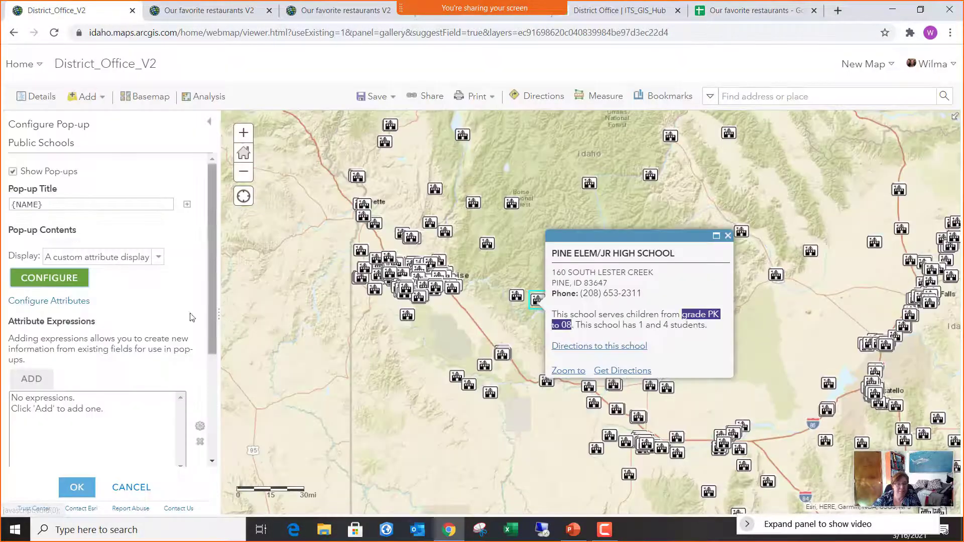
# Add a pie chart to the Public Schools pop-up media and title it "Students and Teachers".
pyautogui.scroll(-3, 75, 323)
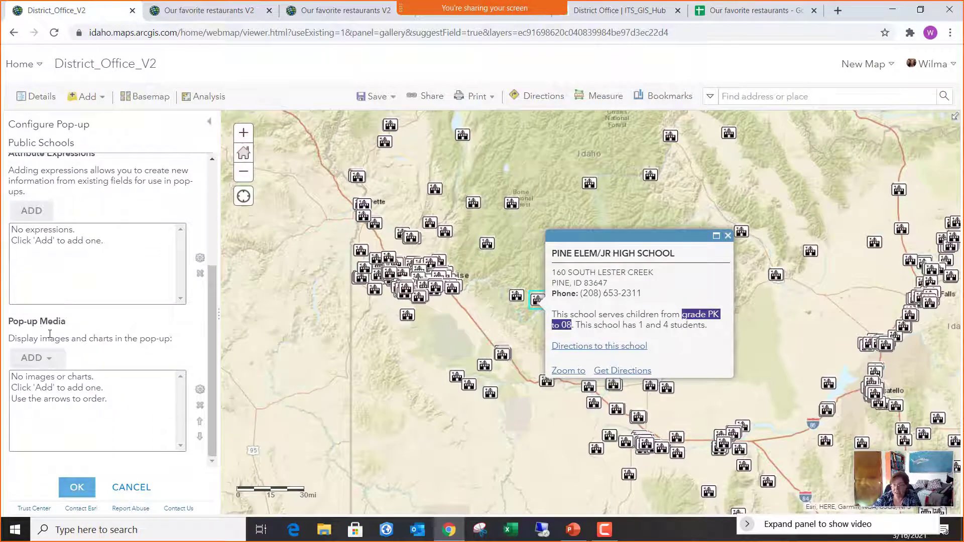
pyautogui.click(50, 360)
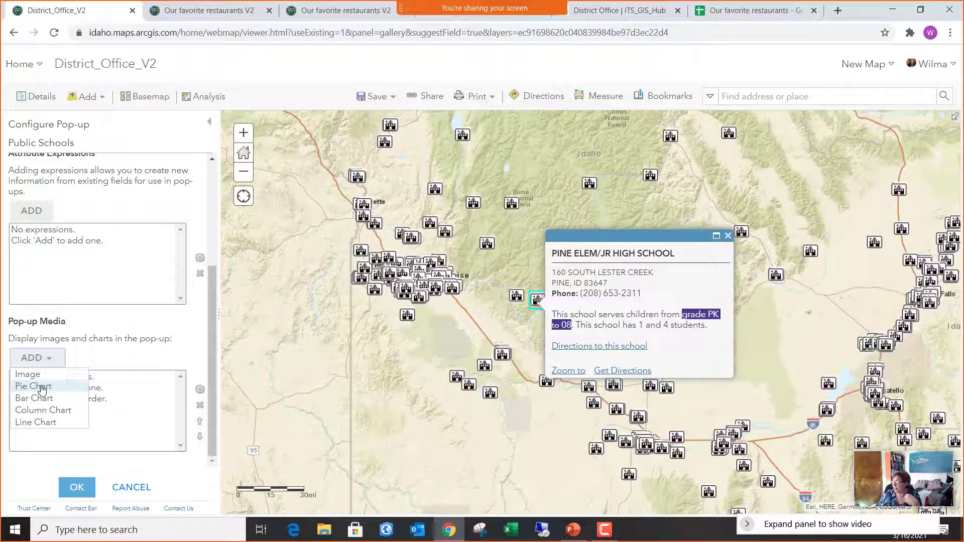
pyautogui.click(43, 388)
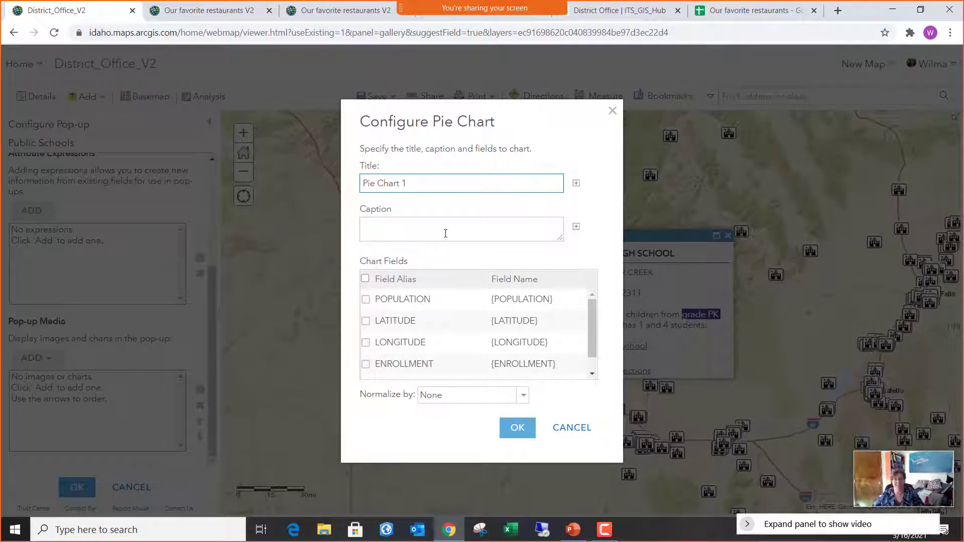
pyautogui.moveTo(422, 184); pyautogui.dragTo(346, 186)
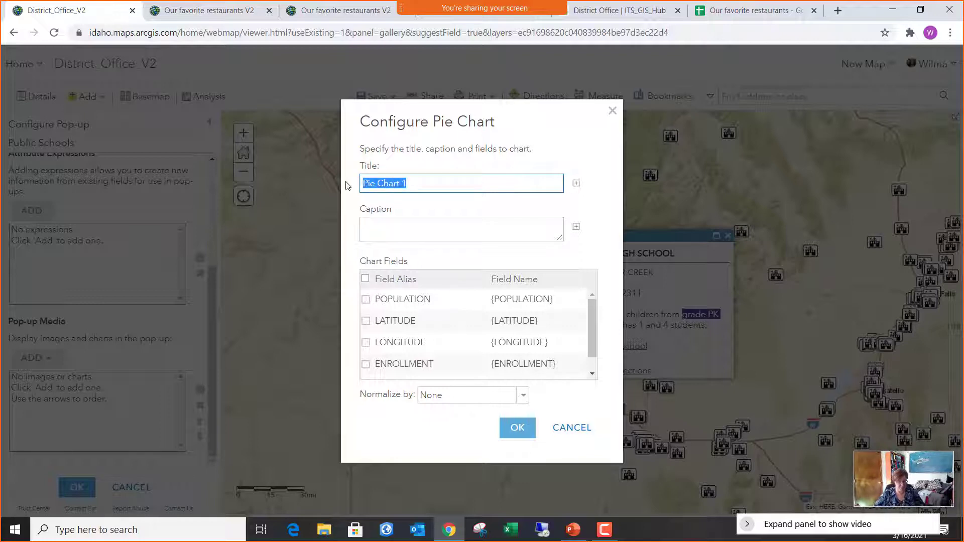
pyautogui.write('Students and Teachers')
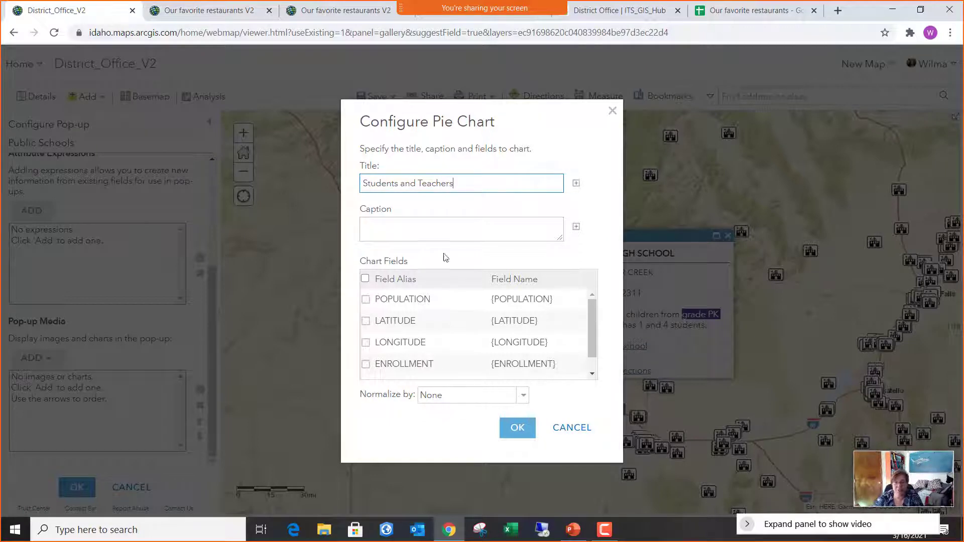
# Chart the ENROLLMENT and FT_TEACHER fields in the pie chart and save the pop-up configuration.
pyautogui.click(442, 459)
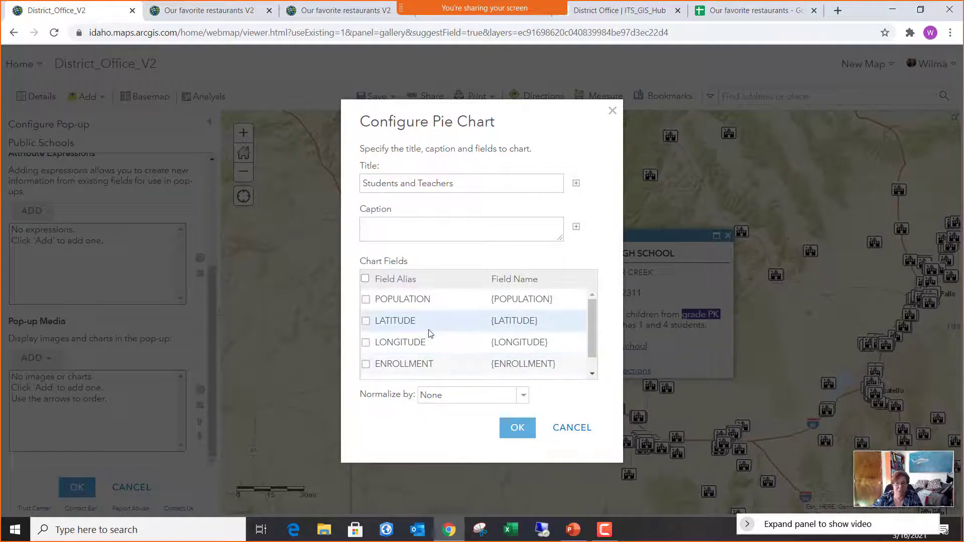
pyautogui.scroll(-1, 429, 333)
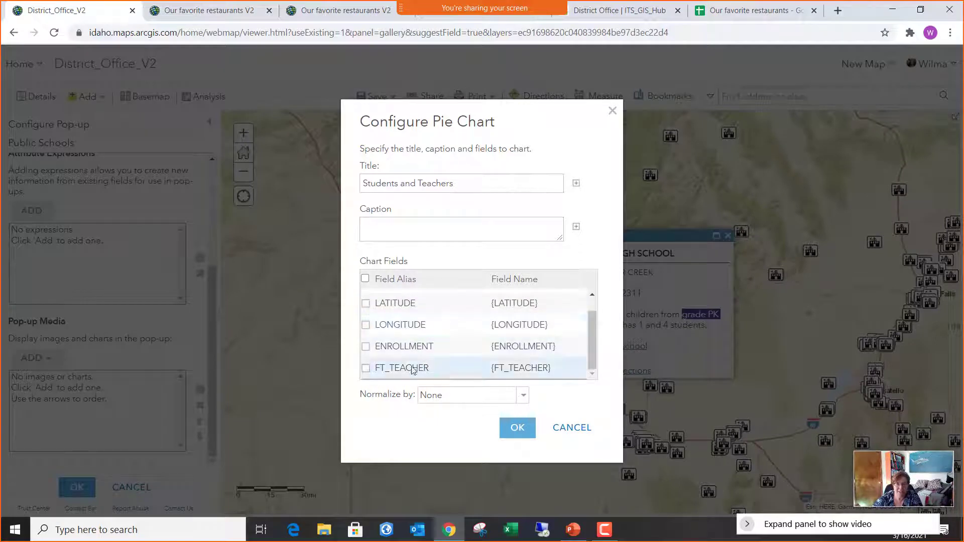
pyautogui.click(366, 347)
pyautogui.click(366, 372)
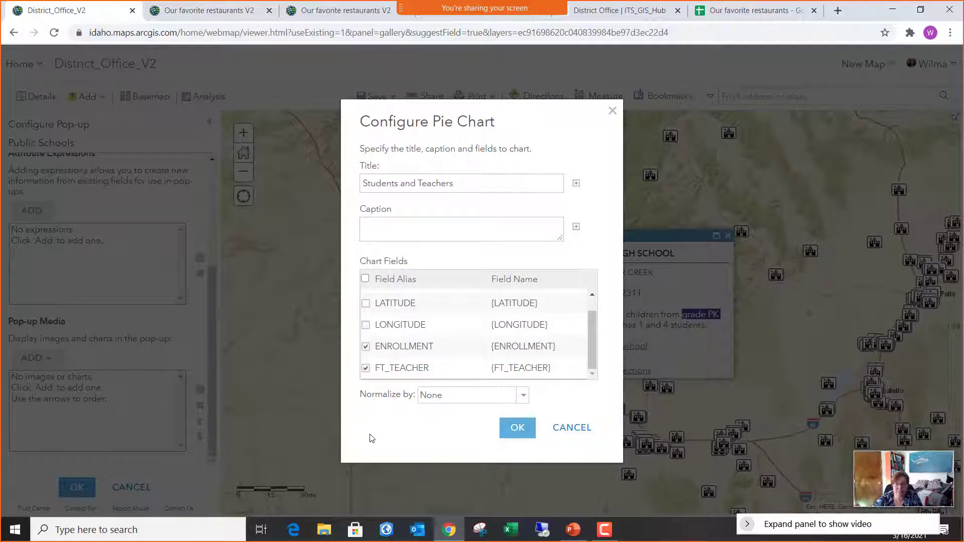
pyautogui.click(517, 428)
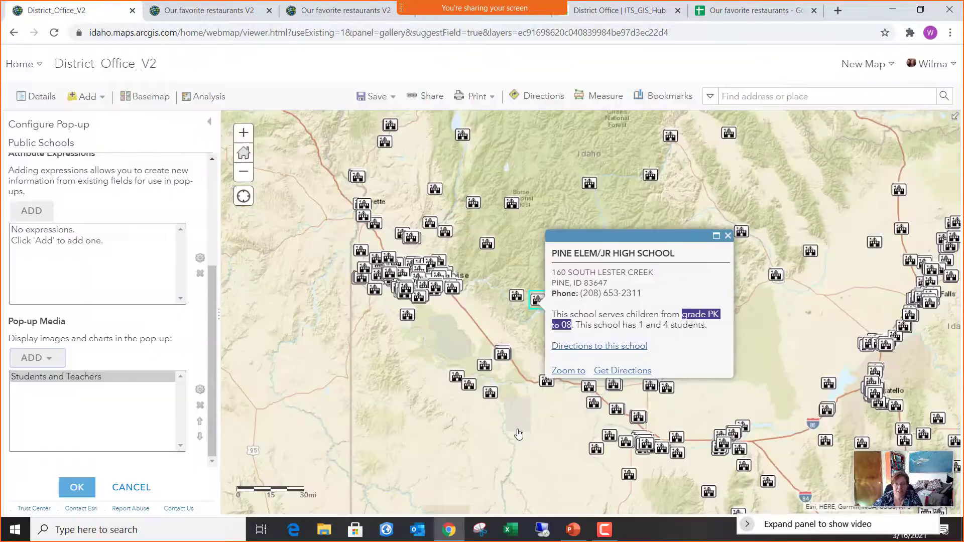
pyautogui.click(77, 487)
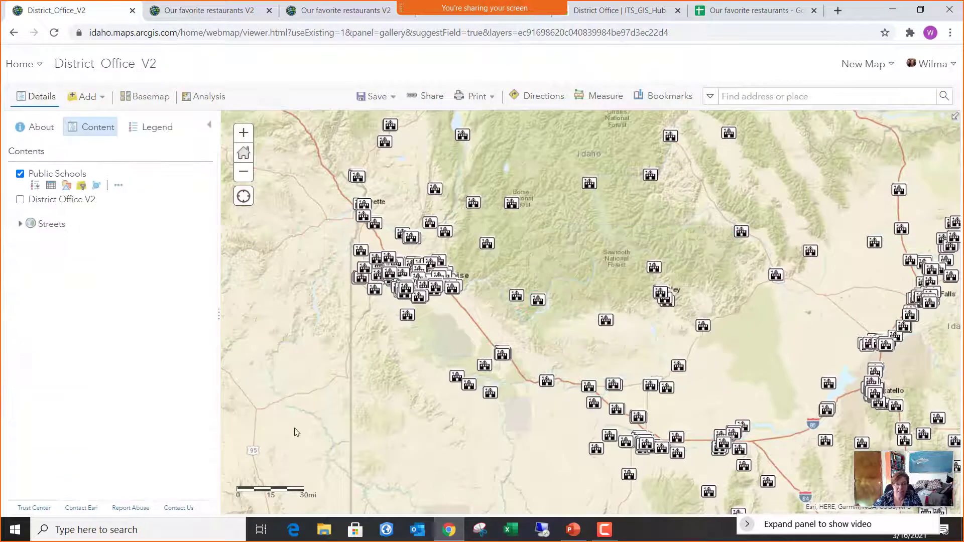
# Check the pie chart in Camas County High School's pop-up and close the pop-up.
pyautogui.click(606, 320)
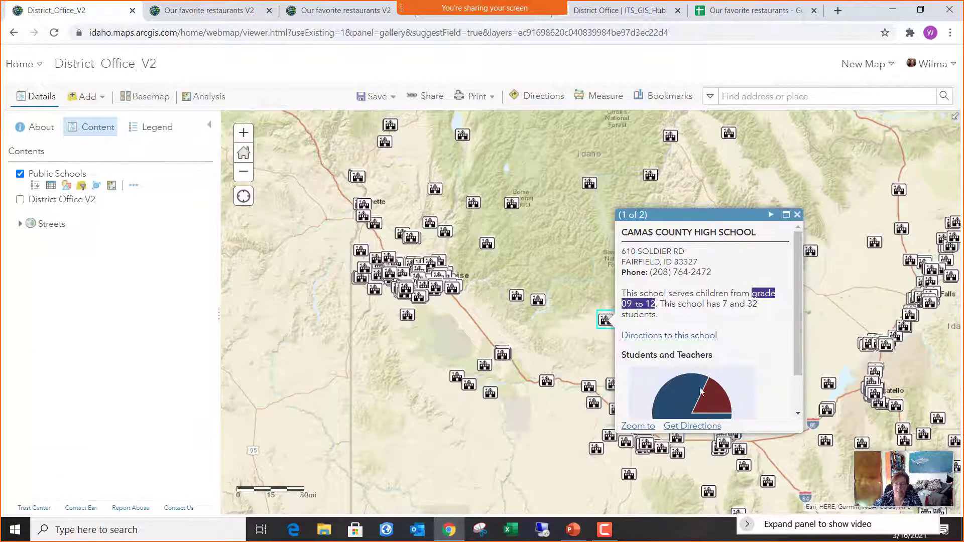
pyautogui.moveTo(796, 323); pyautogui.dragTo(793, 359)
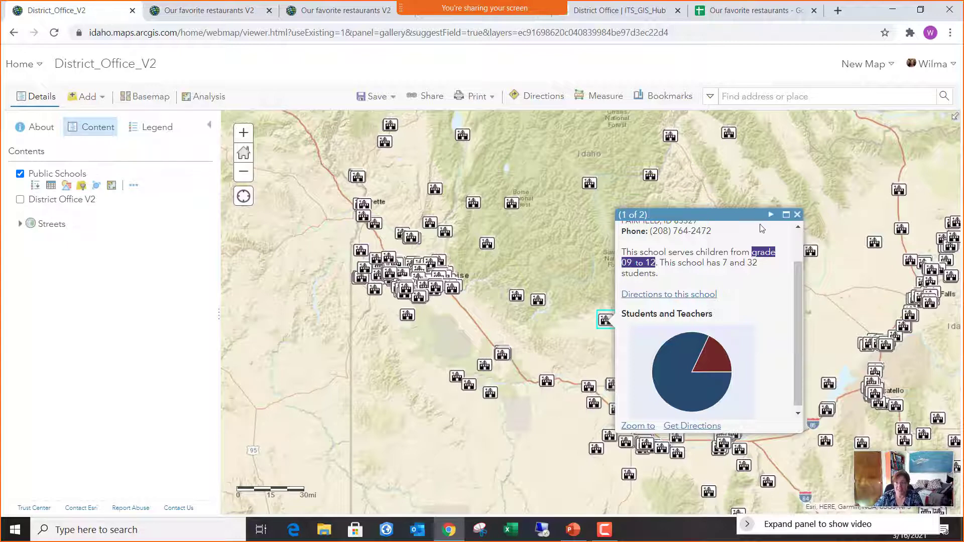
pyautogui.click(797, 214)
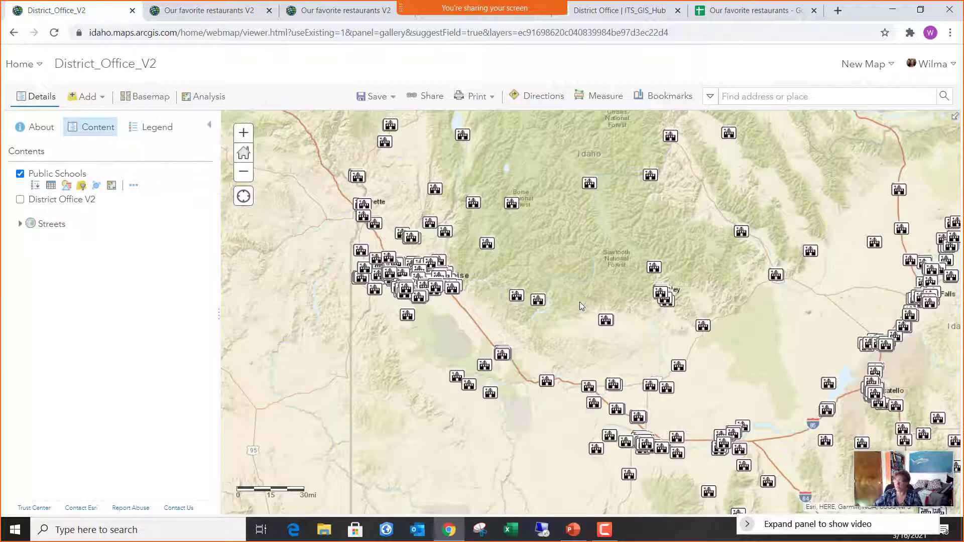
# Switch to the PowerPoint presentation and read the "Using Arcade Expressions" slides on the student-to-teacher ratio.
pyautogui.click(573, 530)
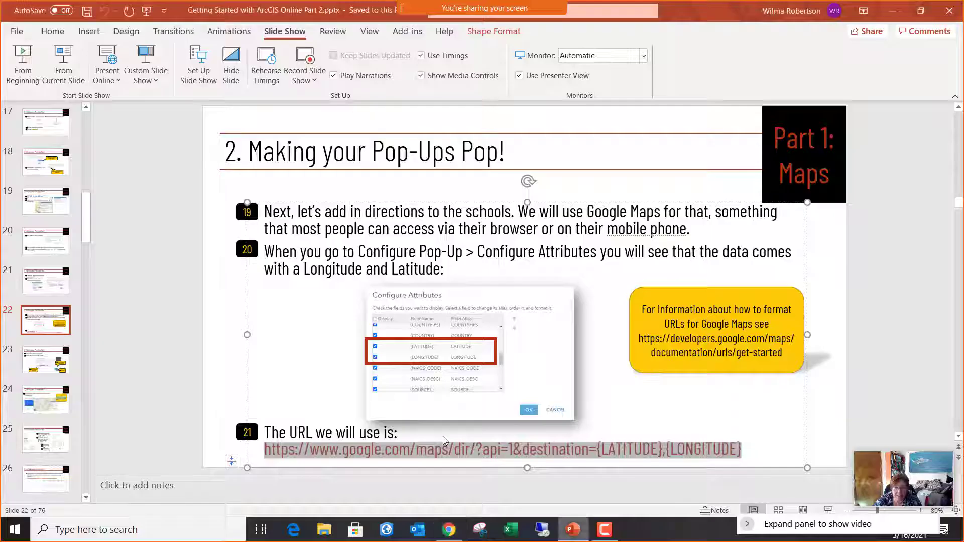
pyautogui.scroll(-2, 38, 442)
pyautogui.click(38, 418)
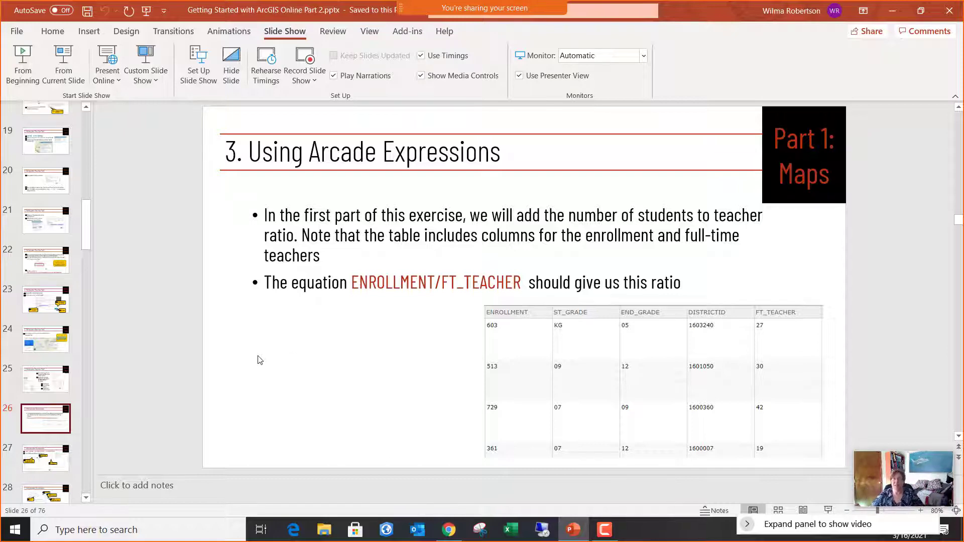
pyautogui.scroll(-1, 350, 353)
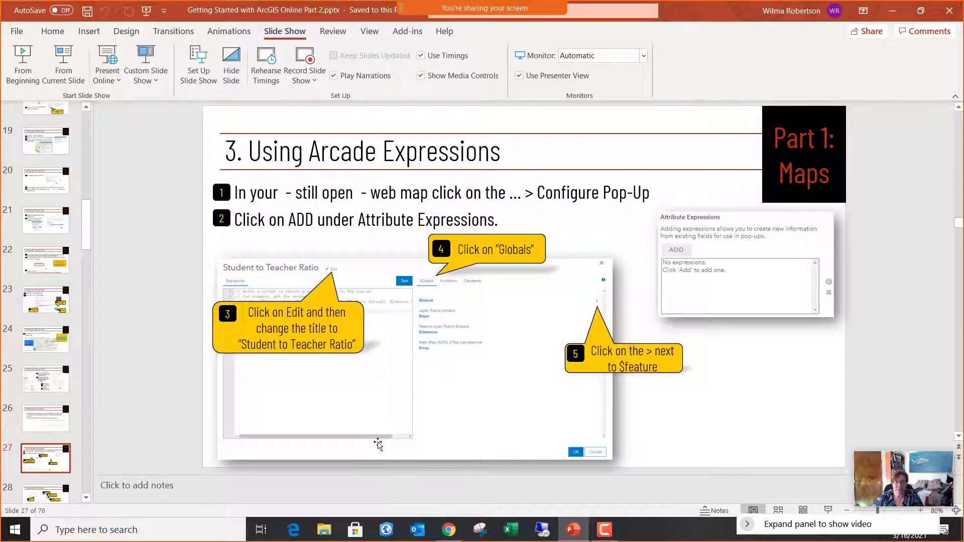
# Back in the Chrome web map, add an attribute expression to the Public Schools pop-up and title it "Student to Teacher Ratio".
pyautogui.click(447, 531)
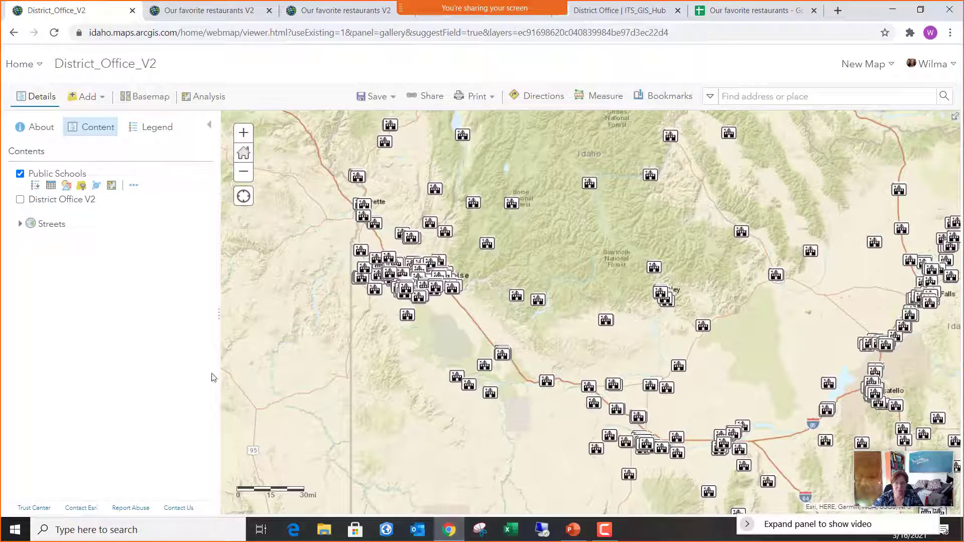
pyautogui.click(133, 187)
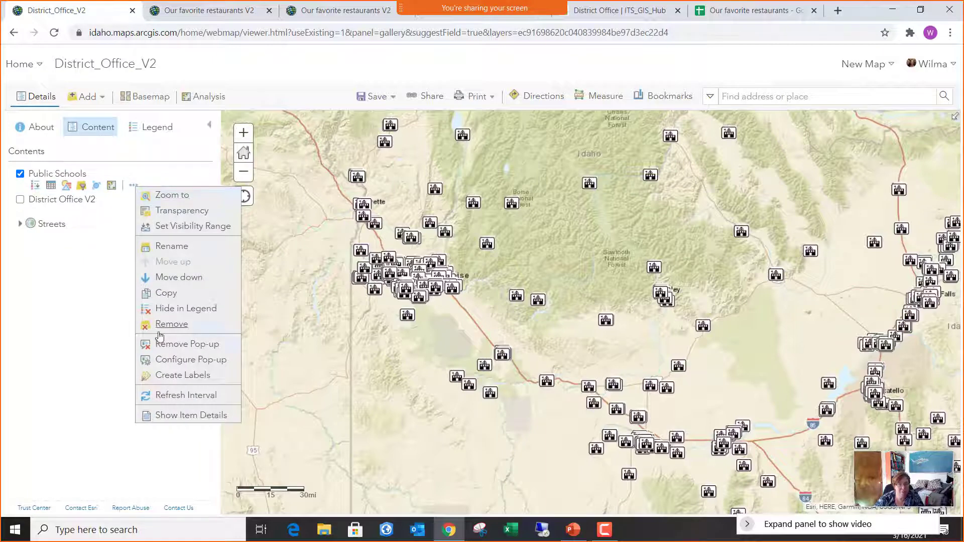
pyautogui.click(179, 360)
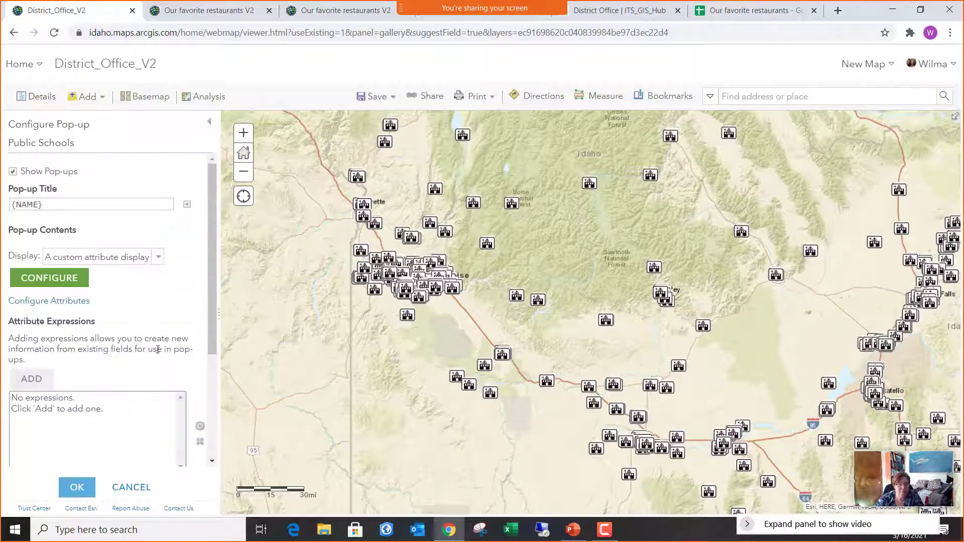
pyautogui.scroll(-2, 140, 327)
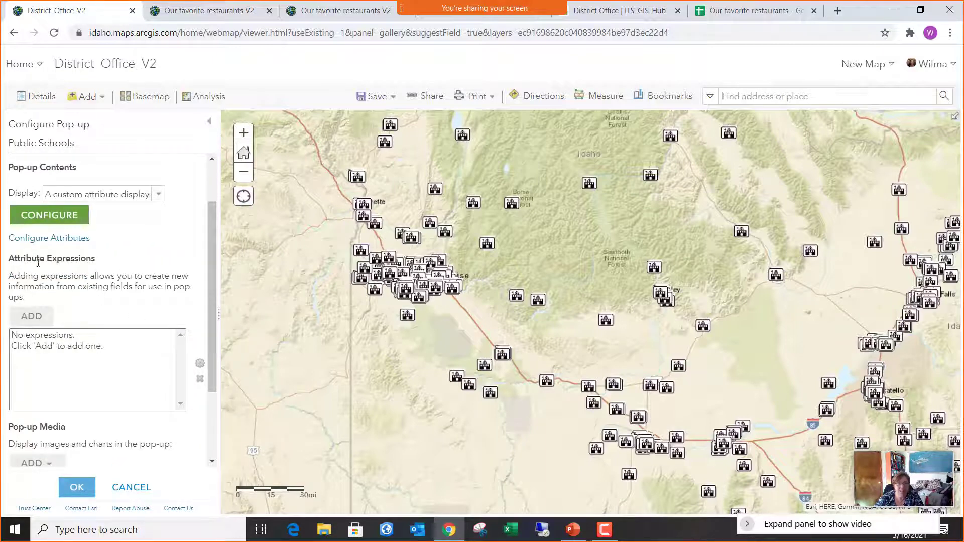
pyautogui.click(40, 321)
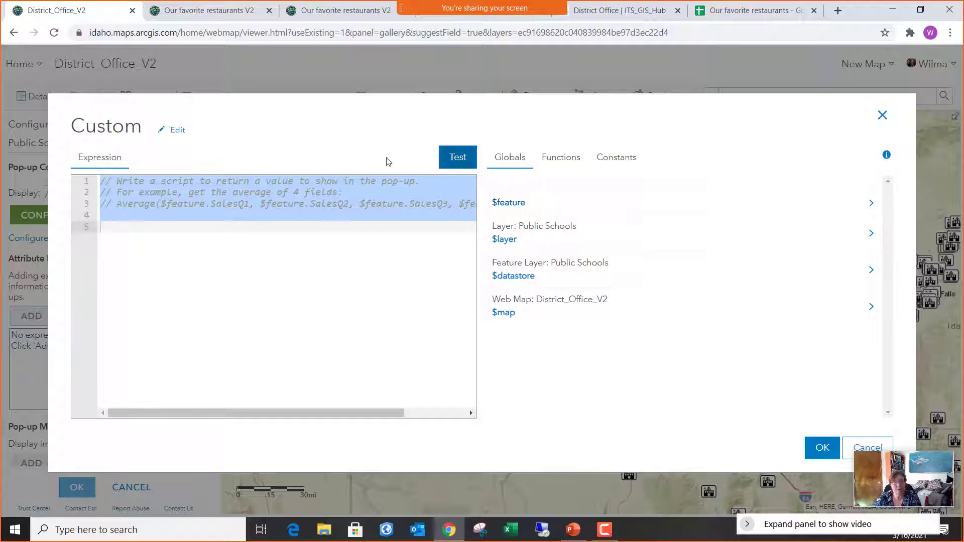
pyautogui.click(179, 132)
pyautogui.moveTo(133, 129); pyautogui.dragTo(71, 129)
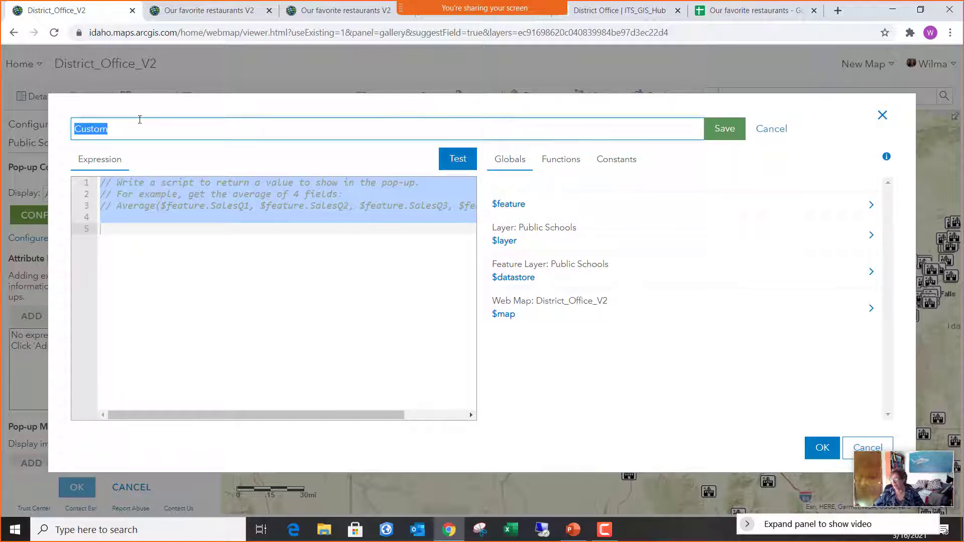
pyautogui.write('Student to Teacher Ratio')
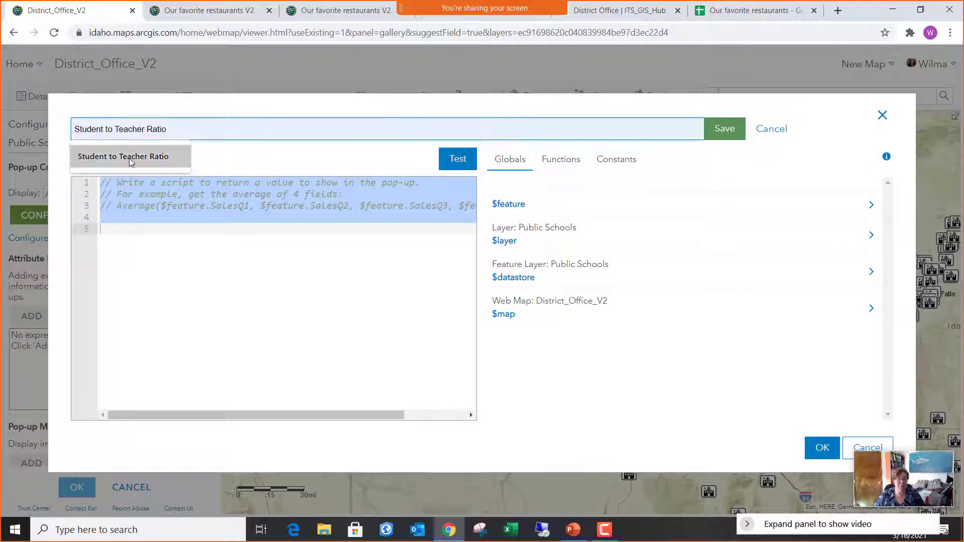
pyautogui.click(131, 159)
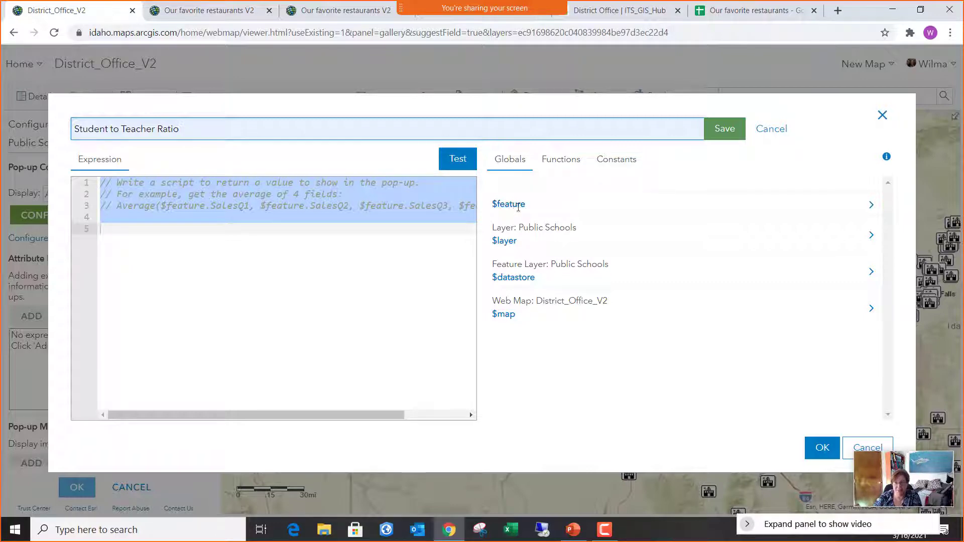
# Find the ENROLLMENT field among the $feature globals and insert it as $feature.ENROLLMENT, replacing the sample script.
pyautogui.click(872, 206)
pyautogui.scroll(-3, 653, 251)
pyautogui.scroll(-5, 653, 258)
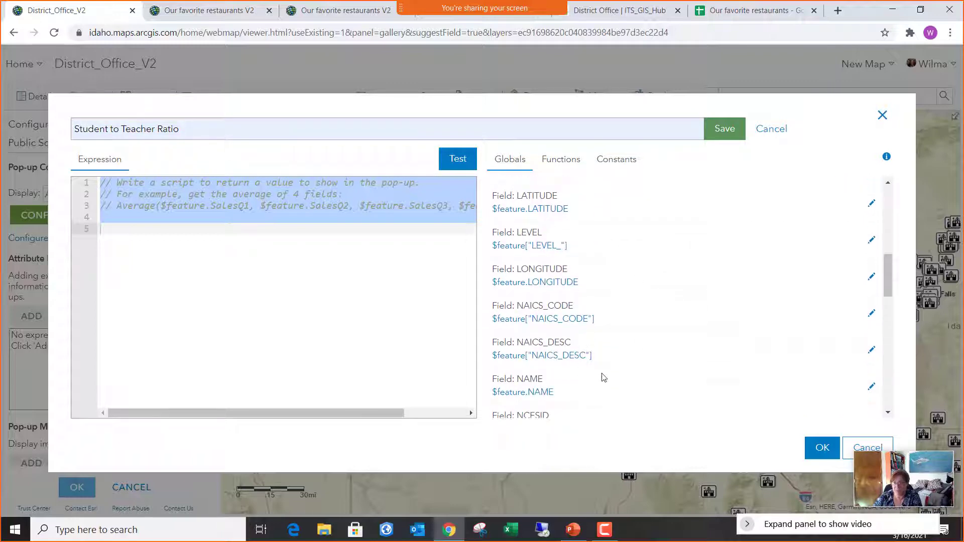
pyautogui.scroll(-5, 604, 377)
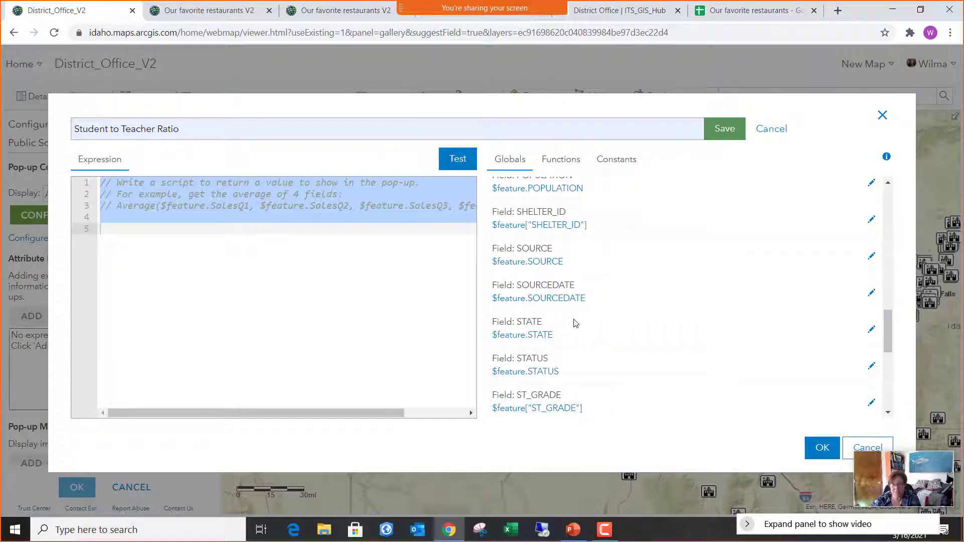
pyautogui.scroll(5, 592, 322)
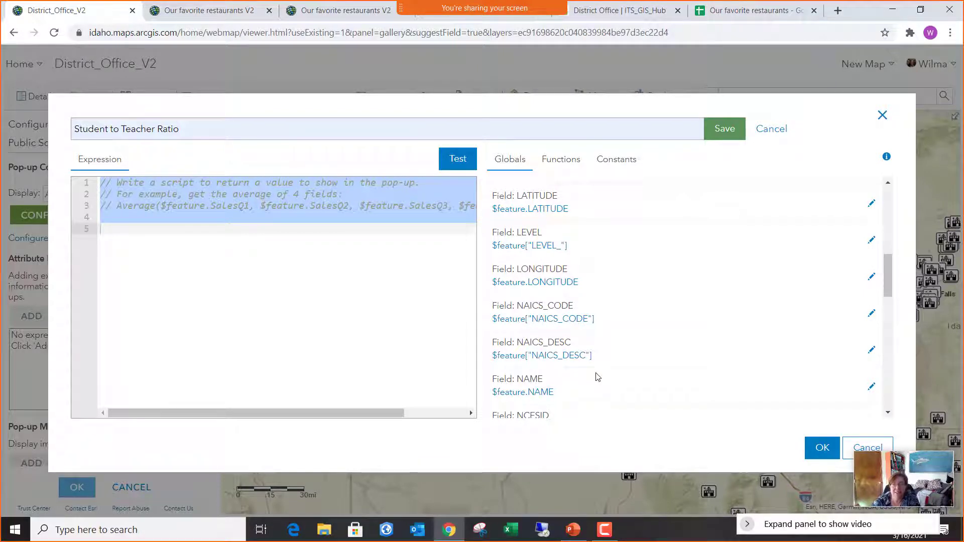
pyautogui.scroll(-5, 613, 350)
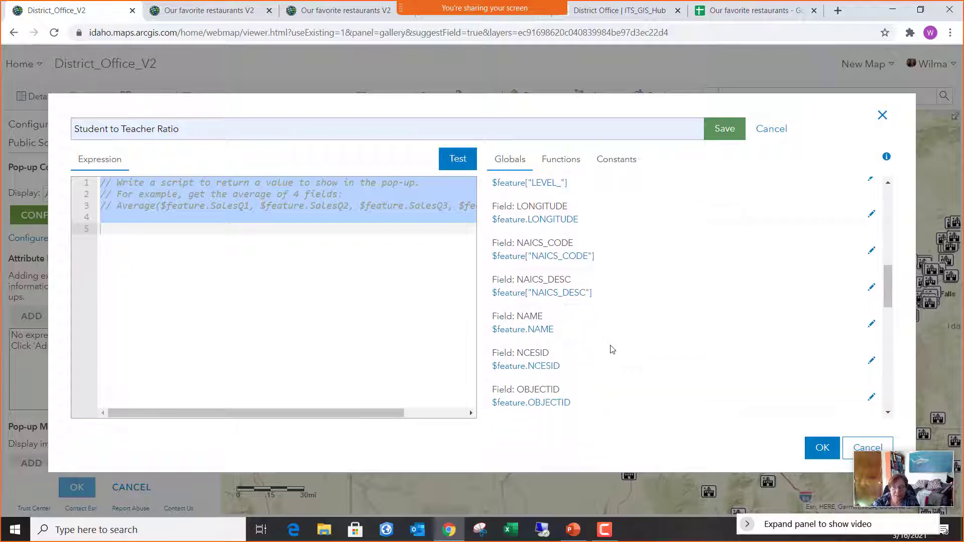
pyautogui.scroll(-10, 613, 350)
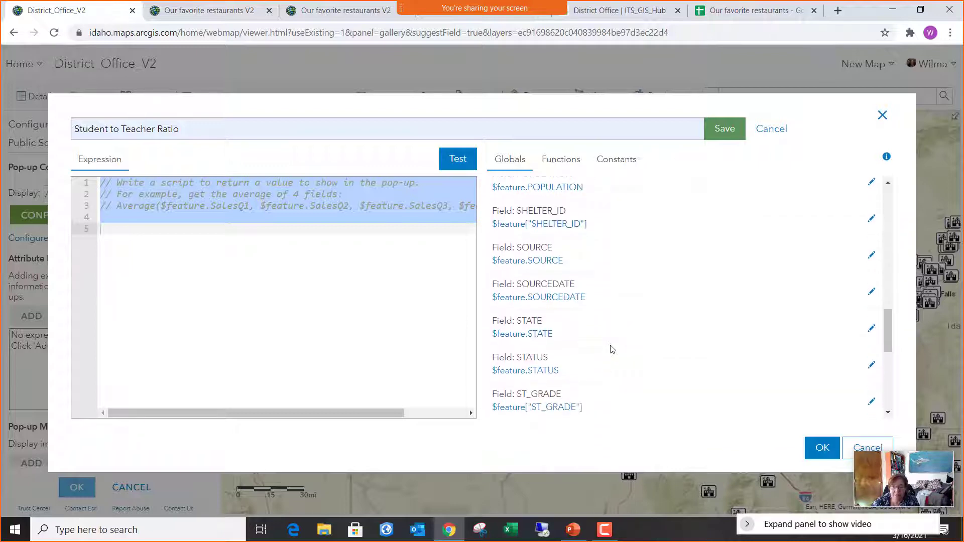
pyautogui.scroll(6, 612, 349)
pyautogui.scroll(6, 612, 350)
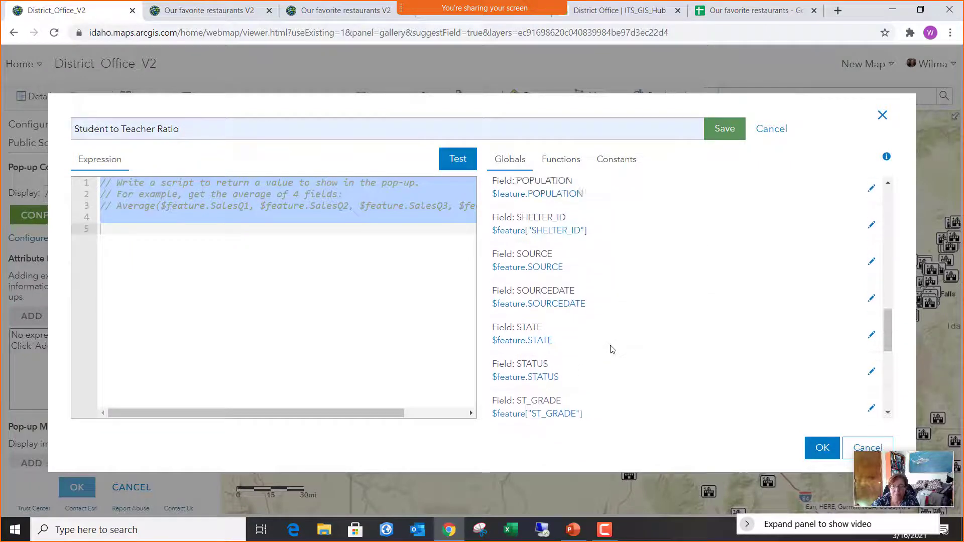
pyautogui.scroll(8, 613, 349)
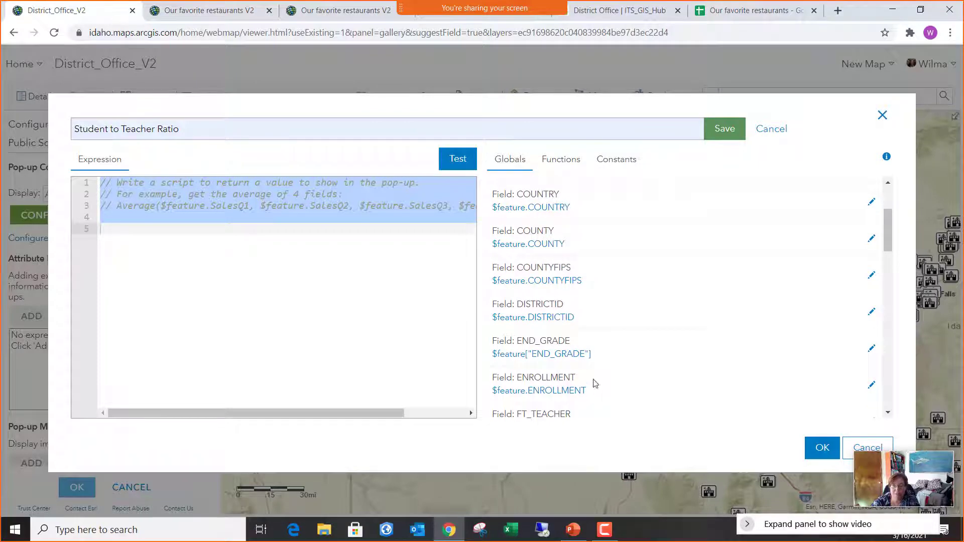
pyautogui.click(563, 391)
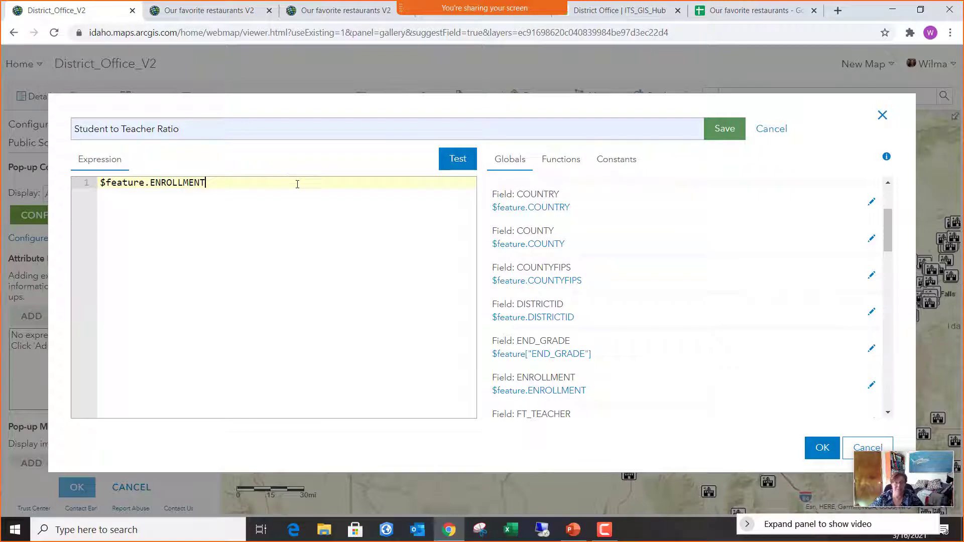
# Divide the enrollment by $feature["FT_TEACHER"], test the expression and accept it.
pyautogui.write('/')
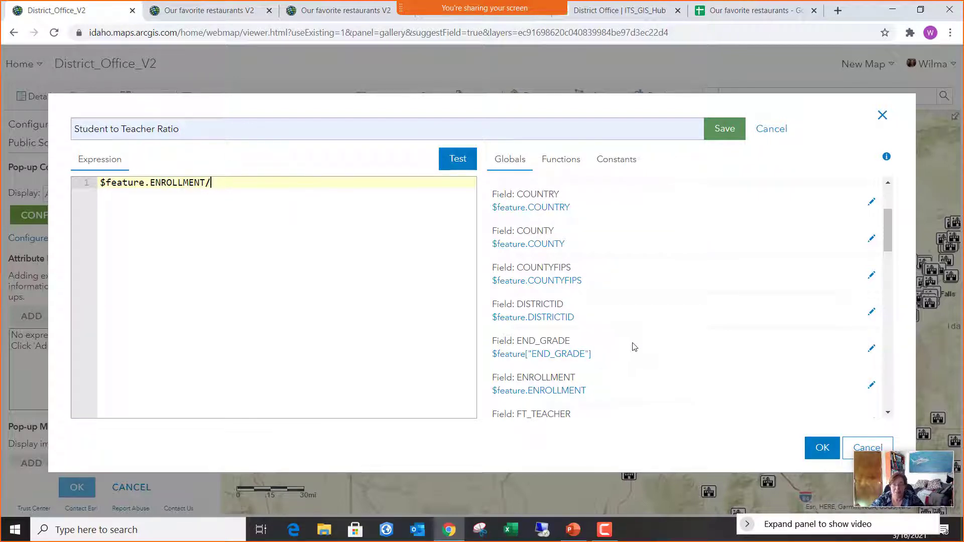
pyautogui.scroll(-3, 633, 348)
pyautogui.click(580, 302)
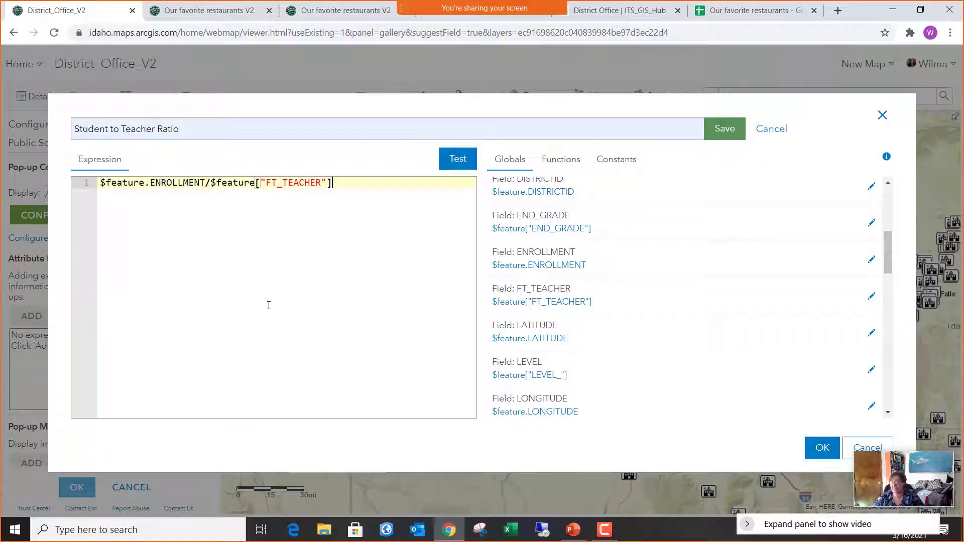
pyautogui.click(462, 164)
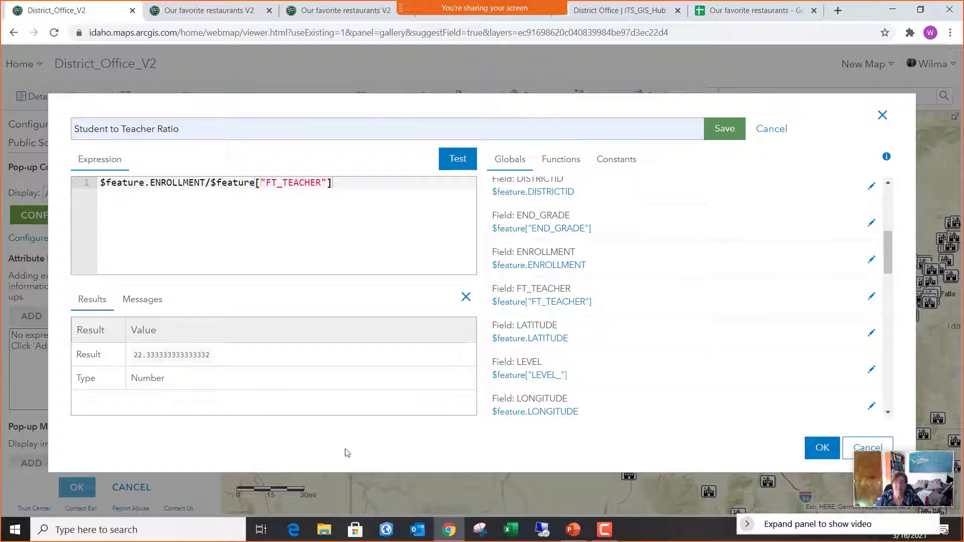
pyautogui.click(822, 450)
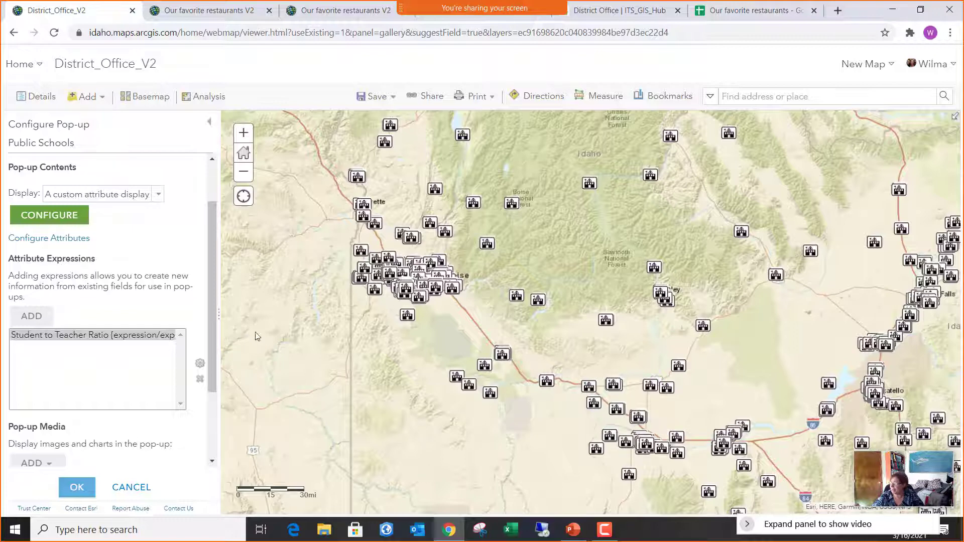
# In the custom attribute display, add the line "The student to teacher ratio is" below the sentence about teachers and students.
pyautogui.click(71, 220)
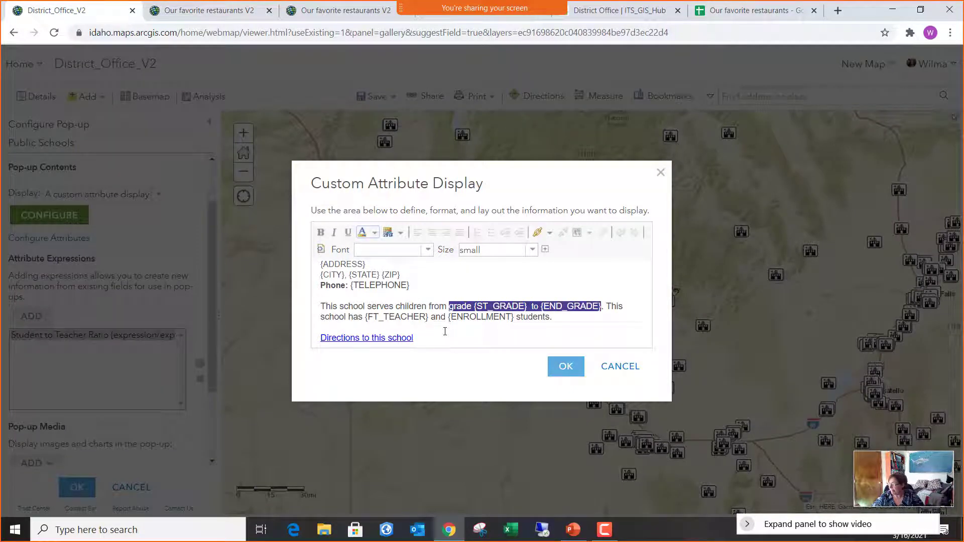
pyautogui.click(558, 318)
pyautogui.press('Return')
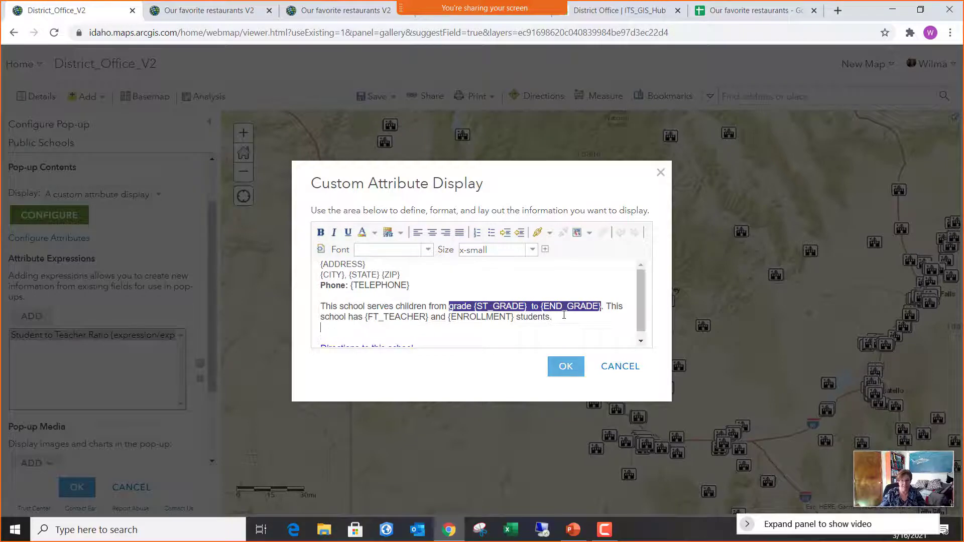
pyautogui.write('The ')
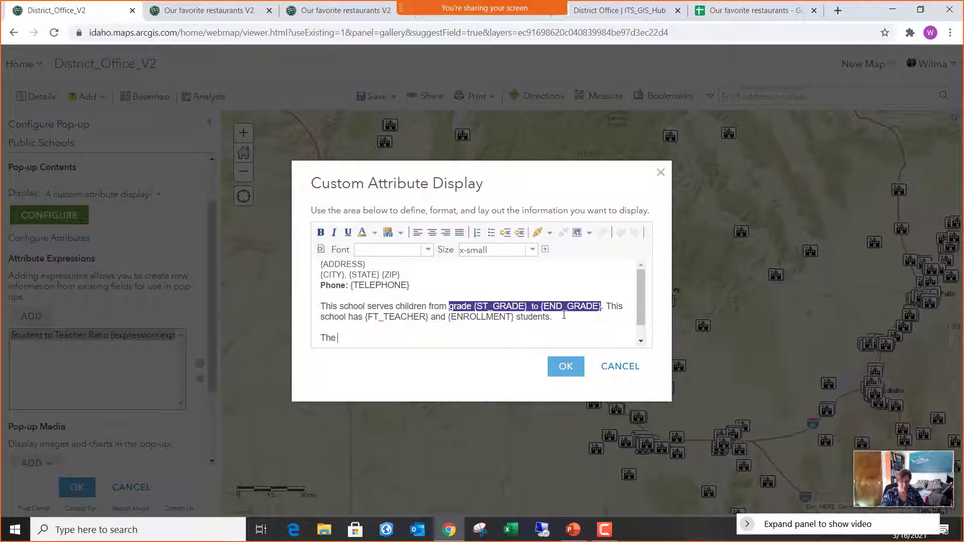
pyautogui.write('student to tea')
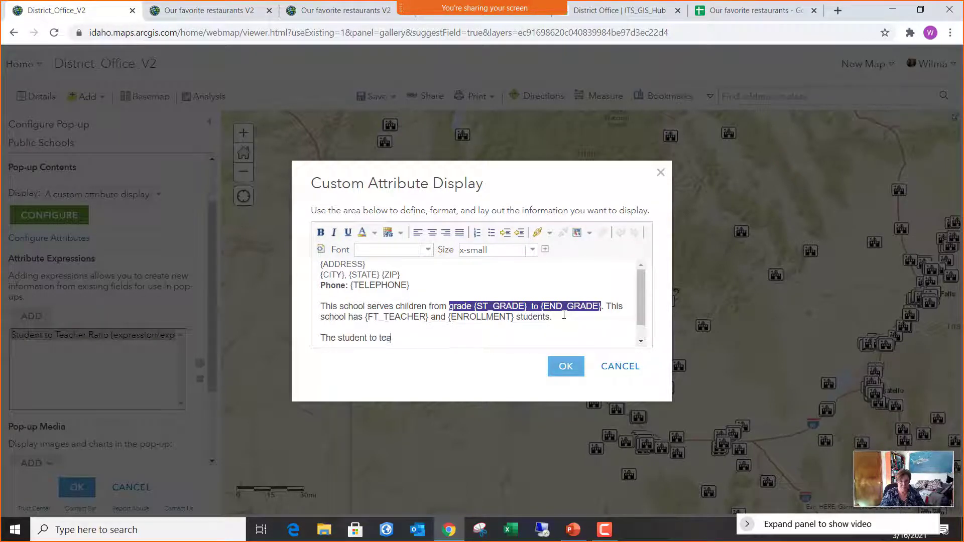
pyautogui.write('cher ration')
pyautogui.press('BackSpace')
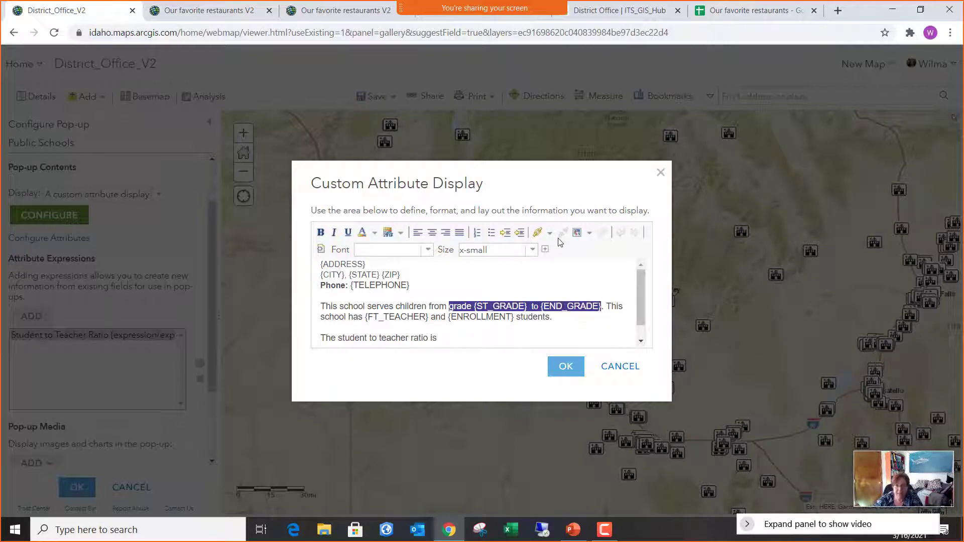
# Insert the Student to Teacher Ratio expression at the end of the new line and save the pop-up configuration.
pyautogui.click(545, 250)
pyautogui.scroll(-6, 609, 303)
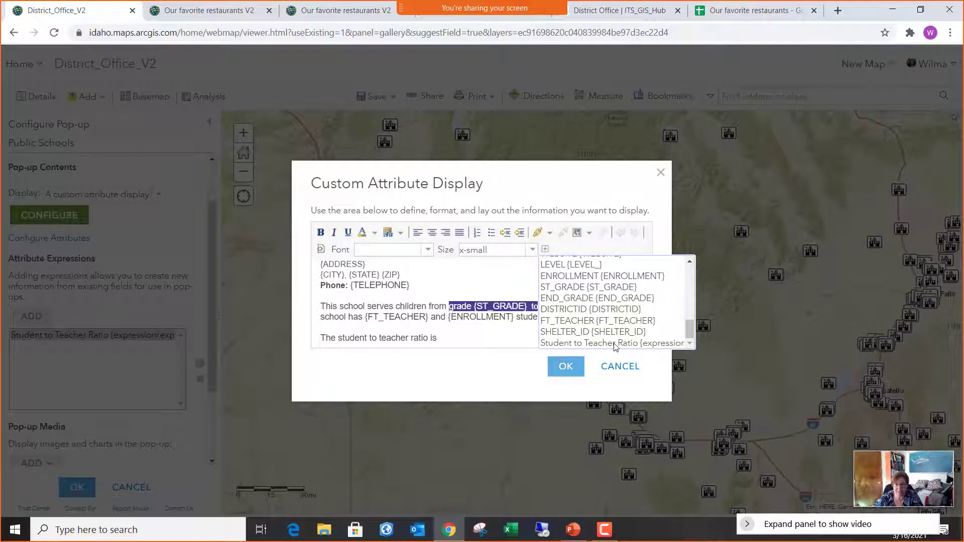
pyautogui.click(615, 343)
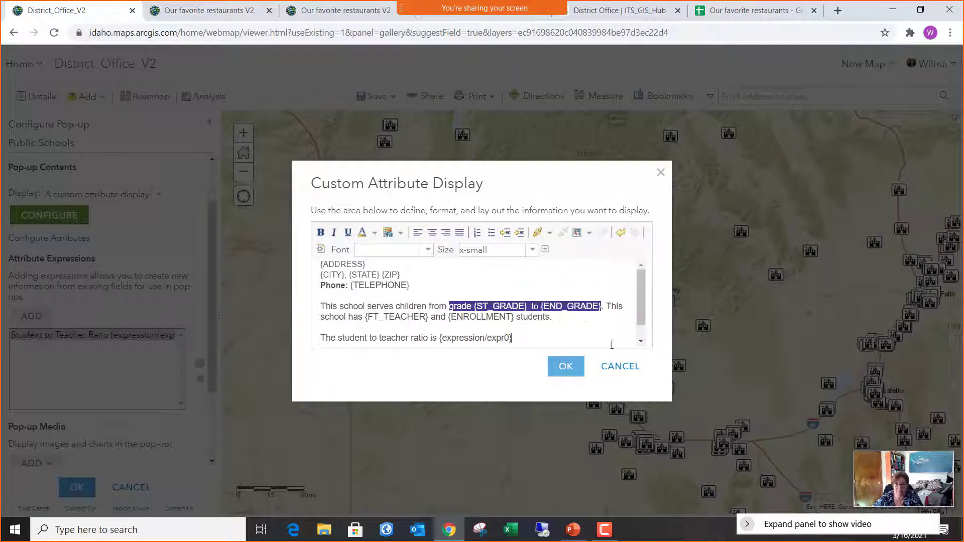
pyautogui.click(566, 368)
pyautogui.click(76, 488)
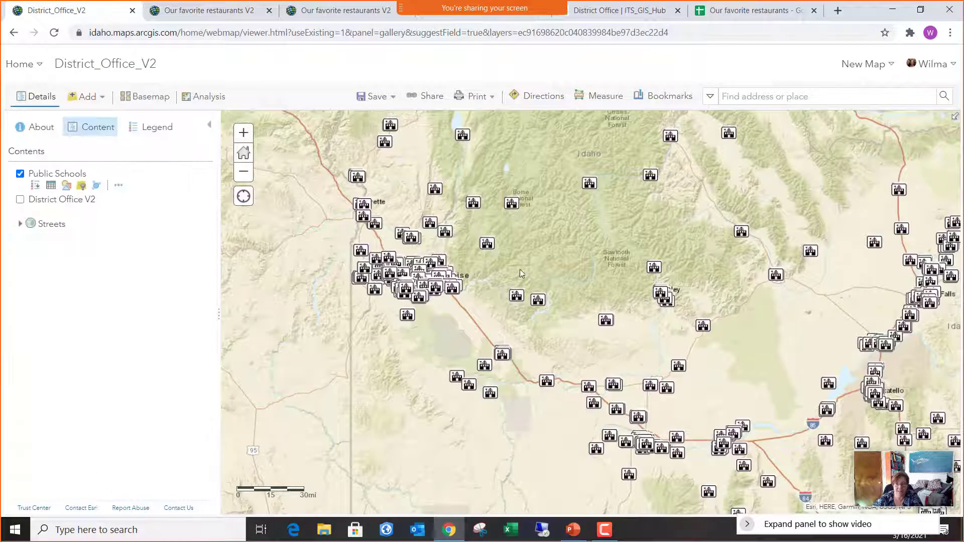
# Check the student-to-teacher ratio line in Star Elementary School's pop-up.
pyautogui.scroll(2, 386, 267)
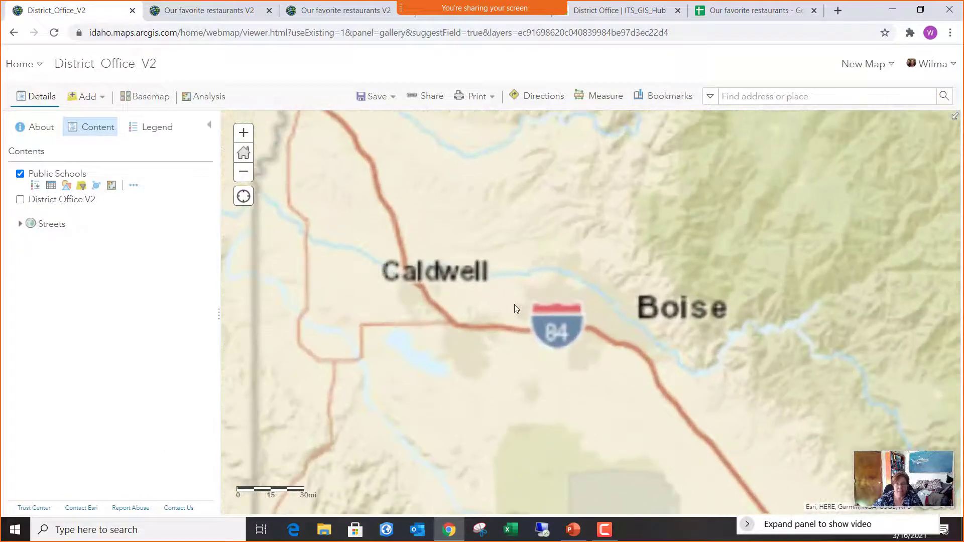
pyautogui.click(497, 262)
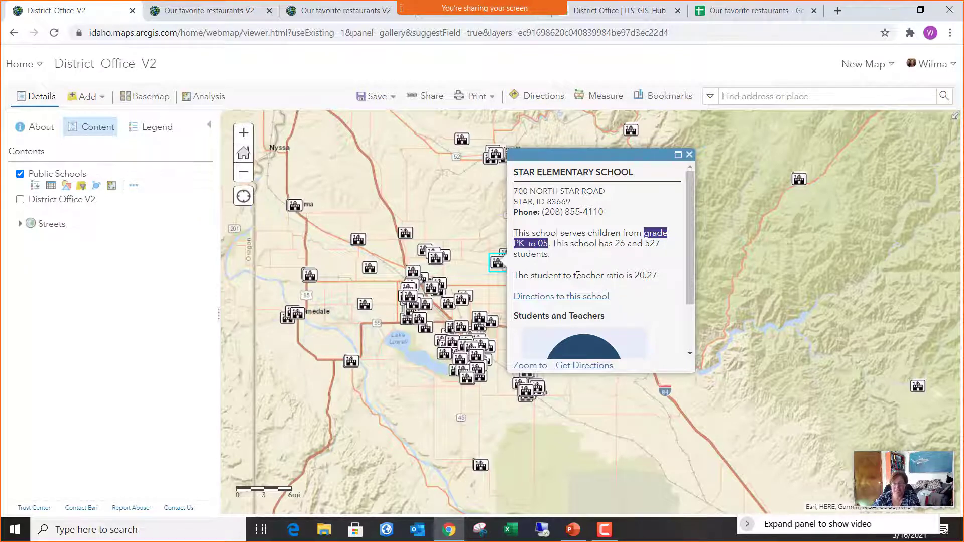
# In the Public Schools pop-up attributes, format the Student to Teacher Ratio expression as a number with 0 decimal places.
pyautogui.moveTo(133, 214)
pyautogui.click(133, 186)
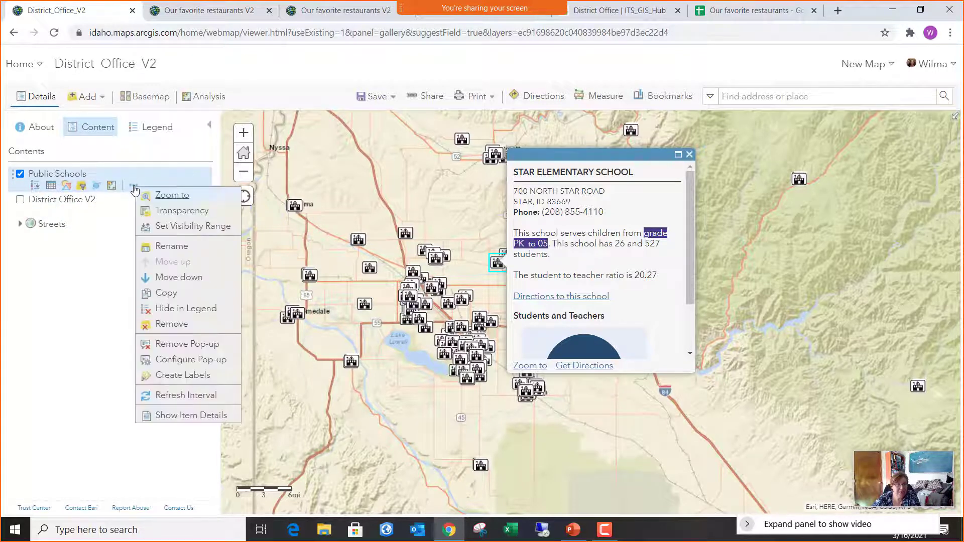
pyautogui.click(185, 361)
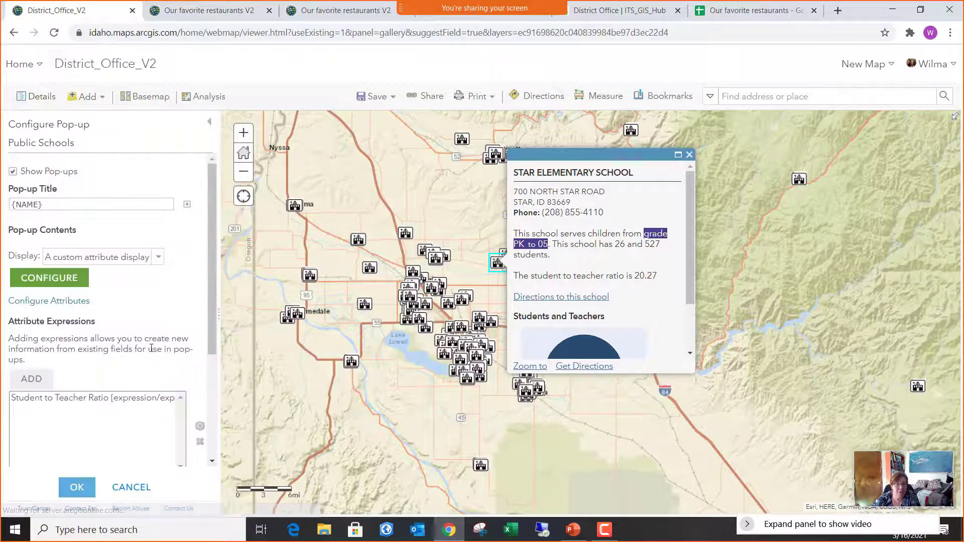
pyautogui.click(77, 301)
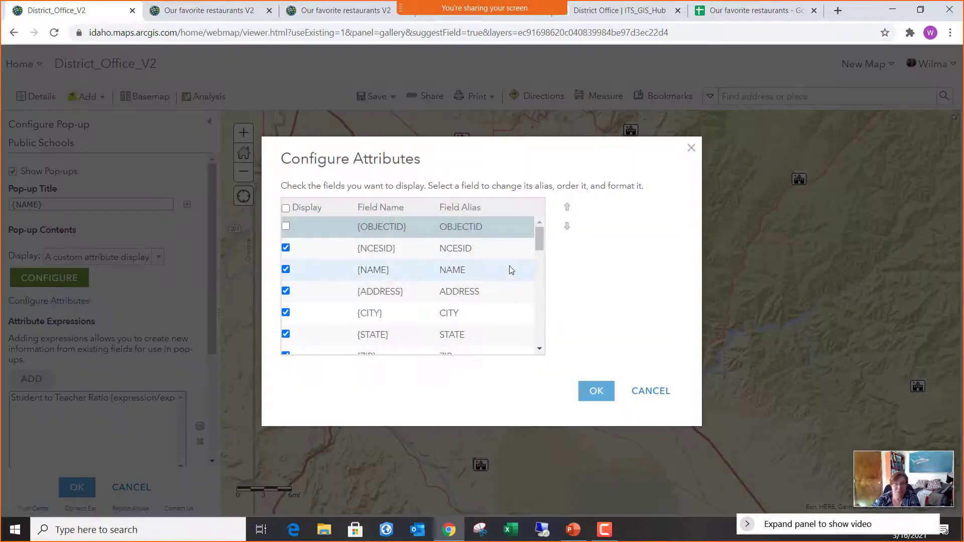
pyautogui.moveTo(535, 245); pyautogui.dragTo(528, 348)
pyautogui.scroll(-1, 527, 347)
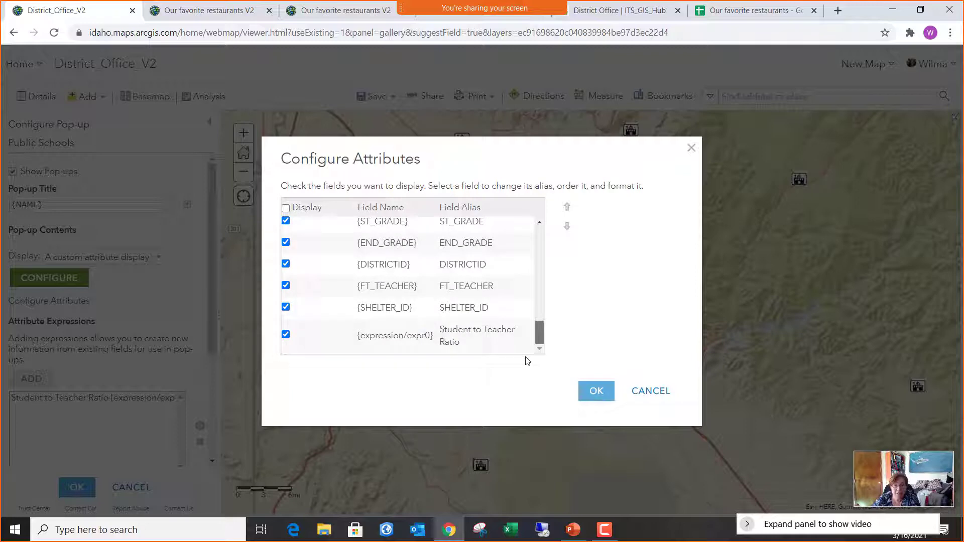
pyautogui.click(484, 342)
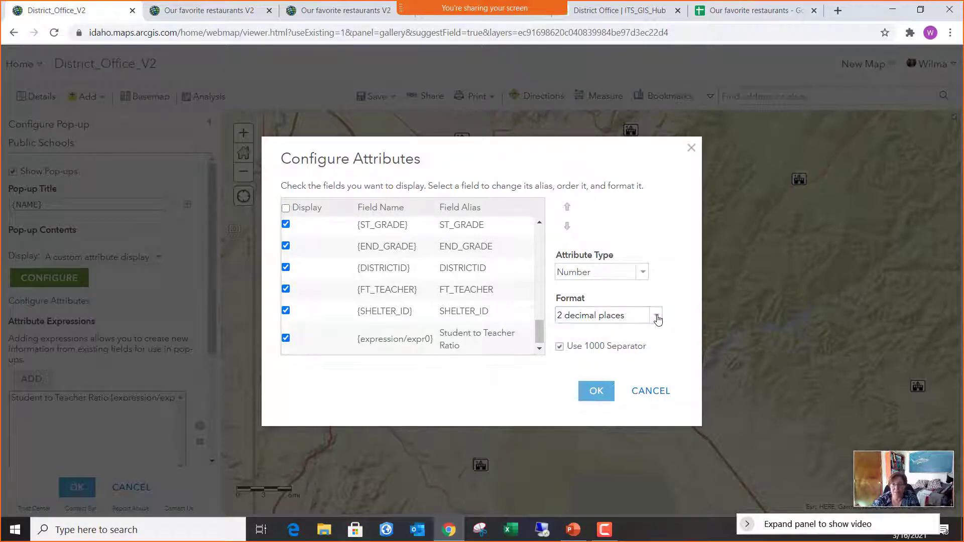
pyautogui.click(657, 316)
pyautogui.click(622, 332)
pyautogui.click(595, 392)
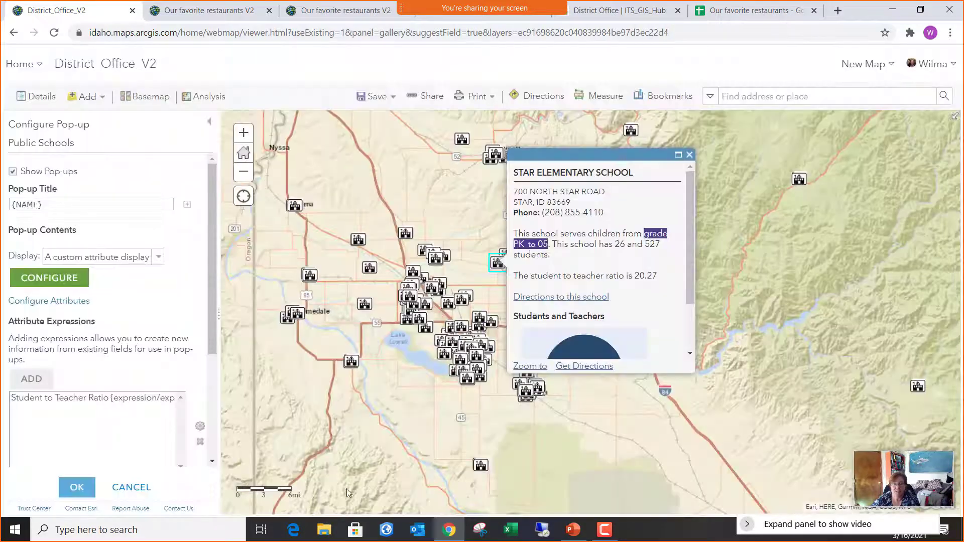
# Save the pop-up configuration and check the student-to-teacher ratio line in Chaparral Elementary's pop-up.
pyautogui.click(89, 489)
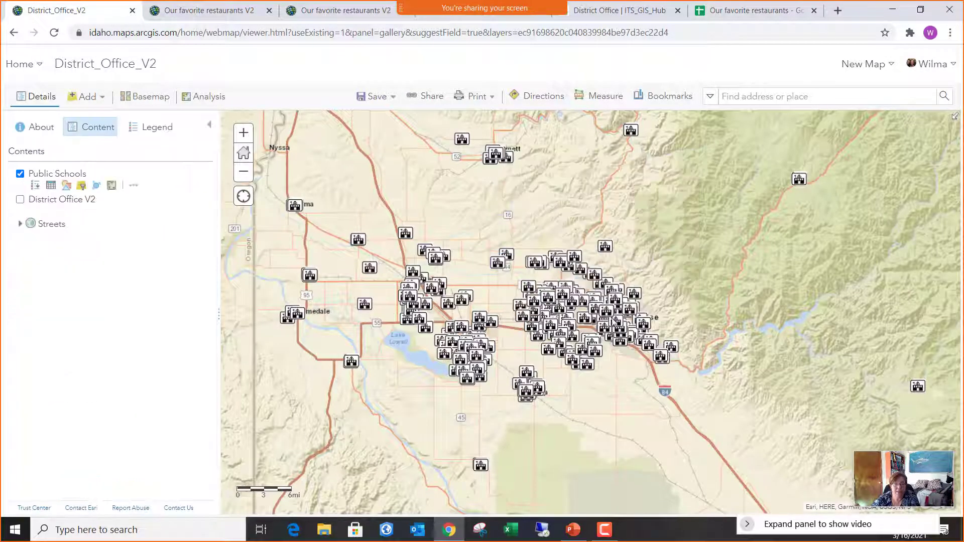
pyautogui.click(523, 324)
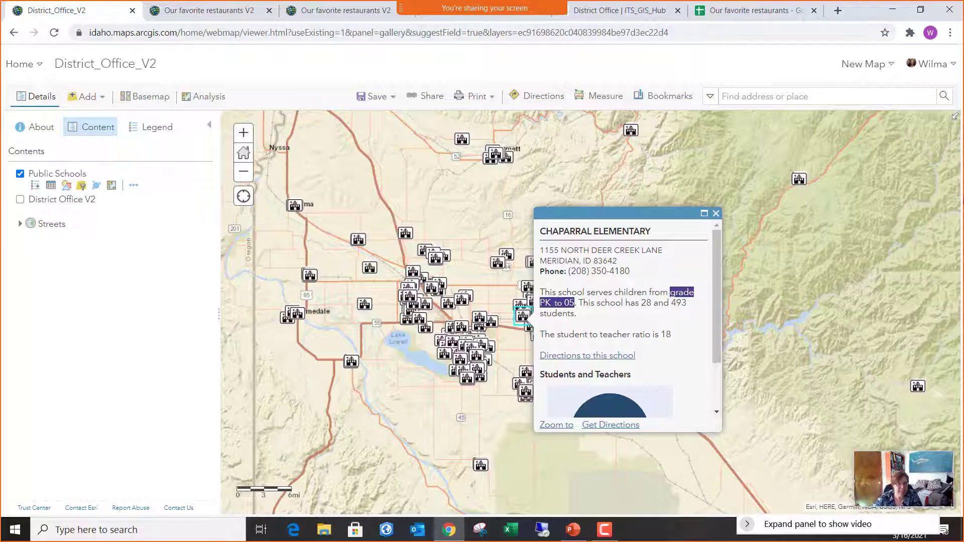
# Show the Public Schools attribute table and sort it by the WEBSITE field in ascending order.
pyautogui.click(50, 186)
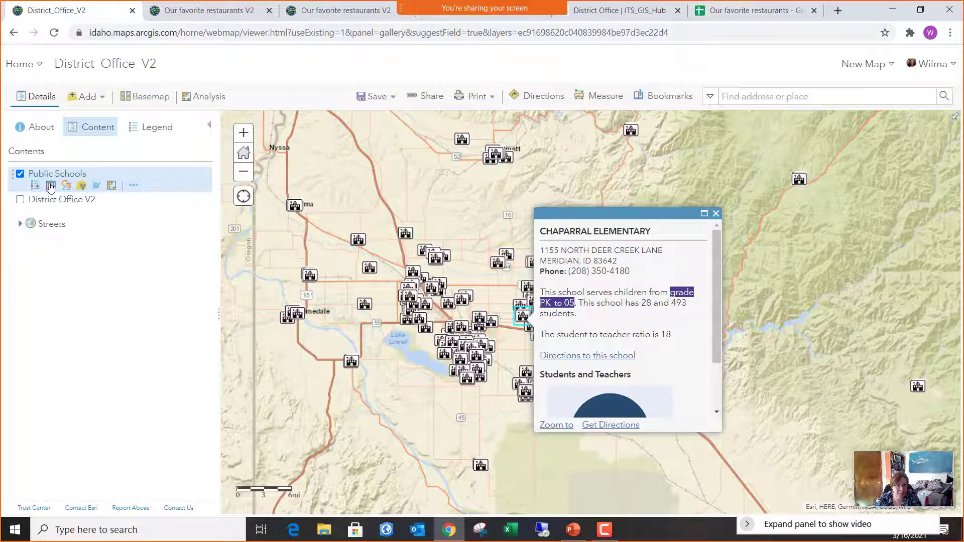
pyautogui.moveTo(392, 510); pyautogui.dragTo(800, 516)
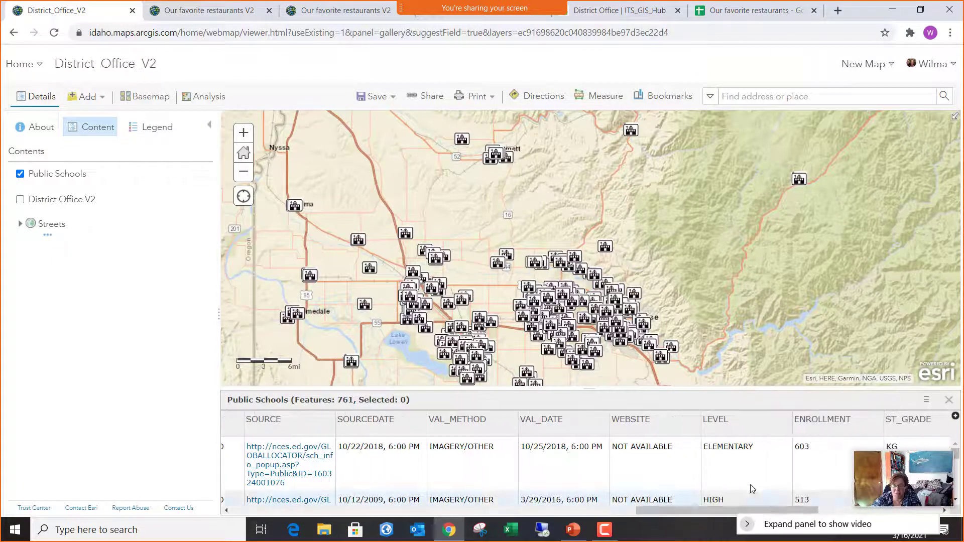
pyautogui.click(650, 433)
pyautogui.click(653, 450)
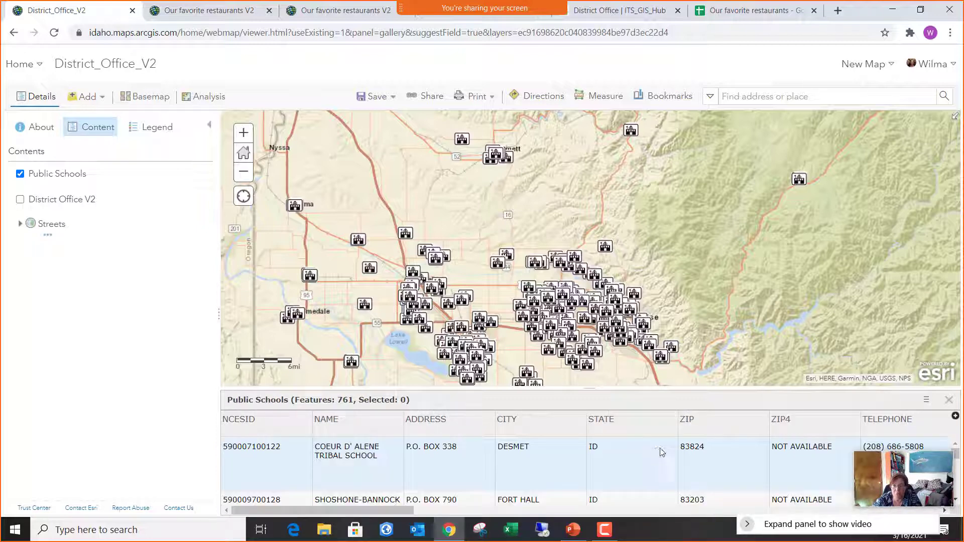
# Select the first record in the sorted table, Coeur d'Alene Tribal School, and center the map on it.
pyautogui.moveTo(378, 510); pyautogui.dragTo(791, 539)
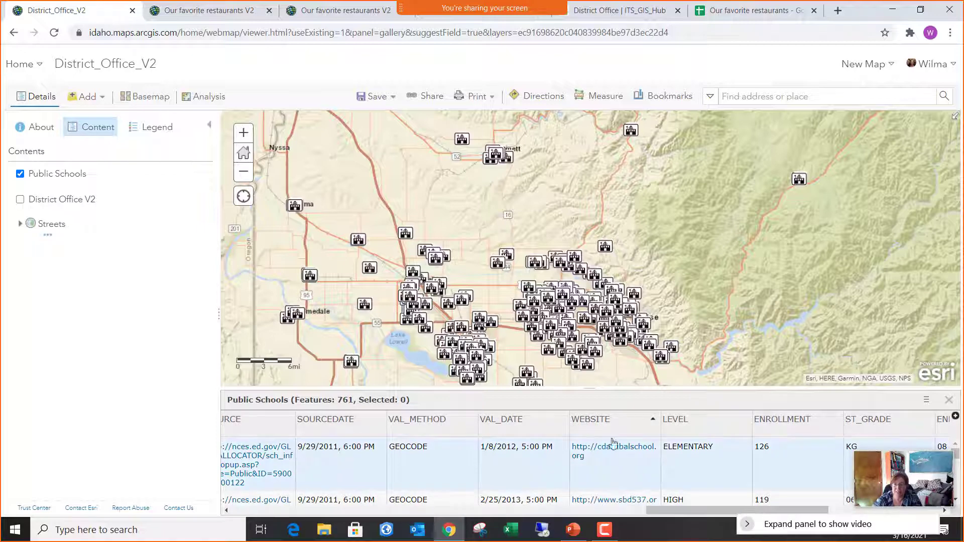
pyautogui.click(363, 472)
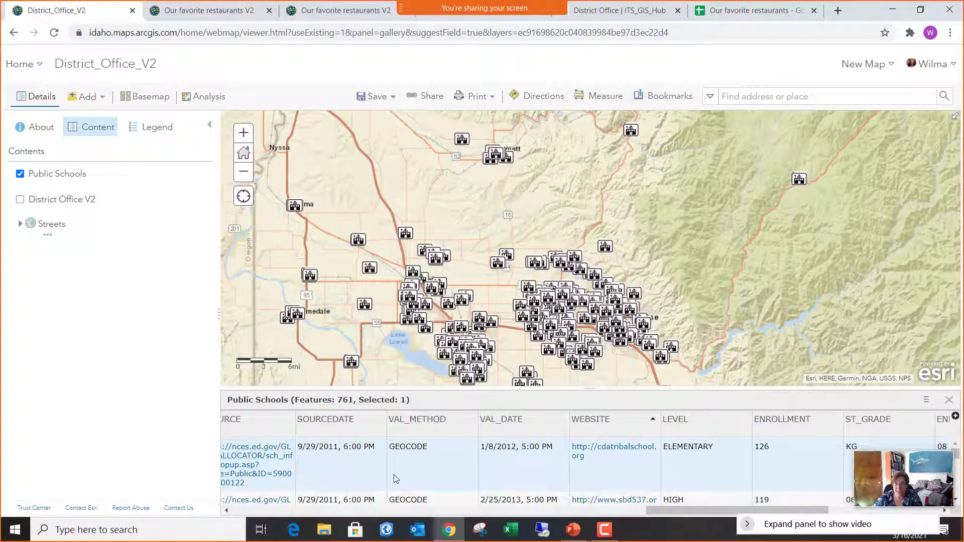
pyautogui.click(927, 400)
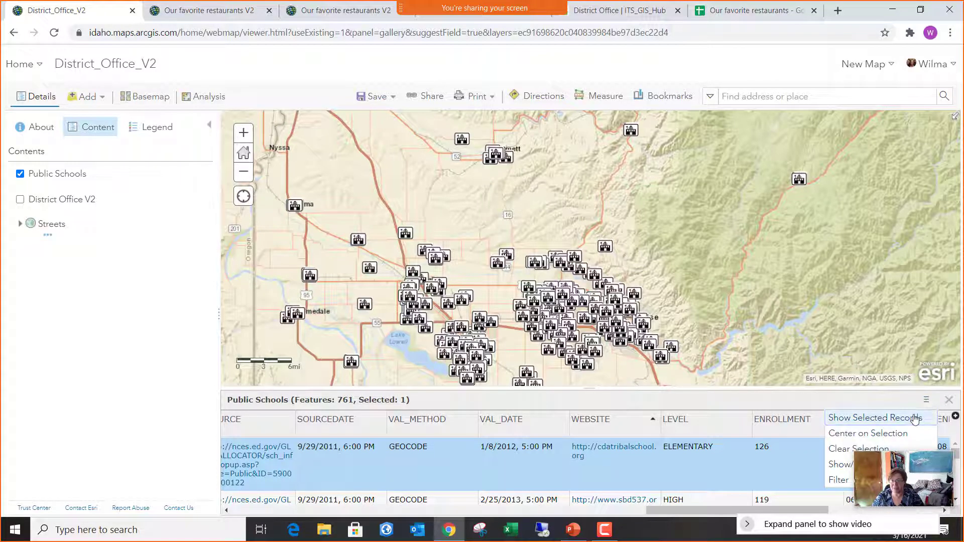
pyautogui.click(891, 435)
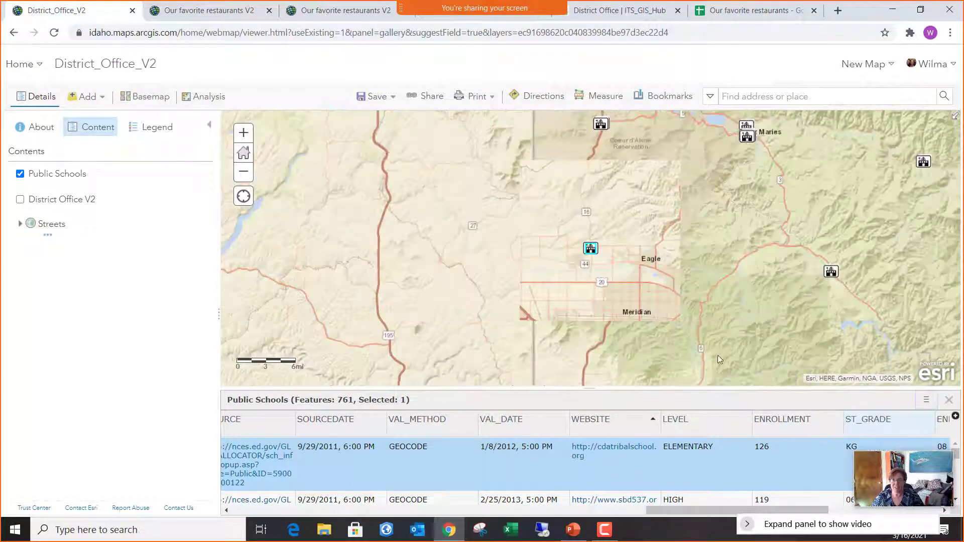
pyautogui.scroll(3, 586, 242)
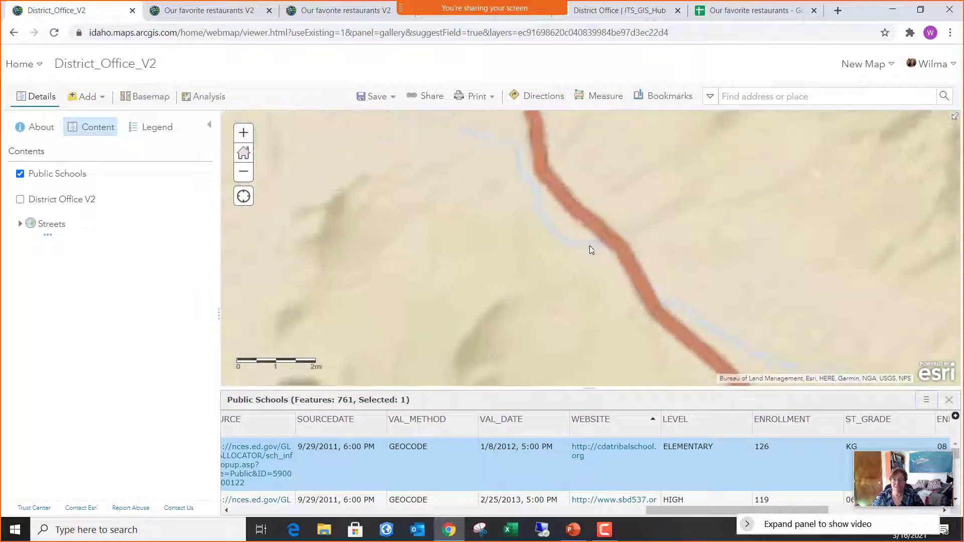
pyautogui.click(662, 320)
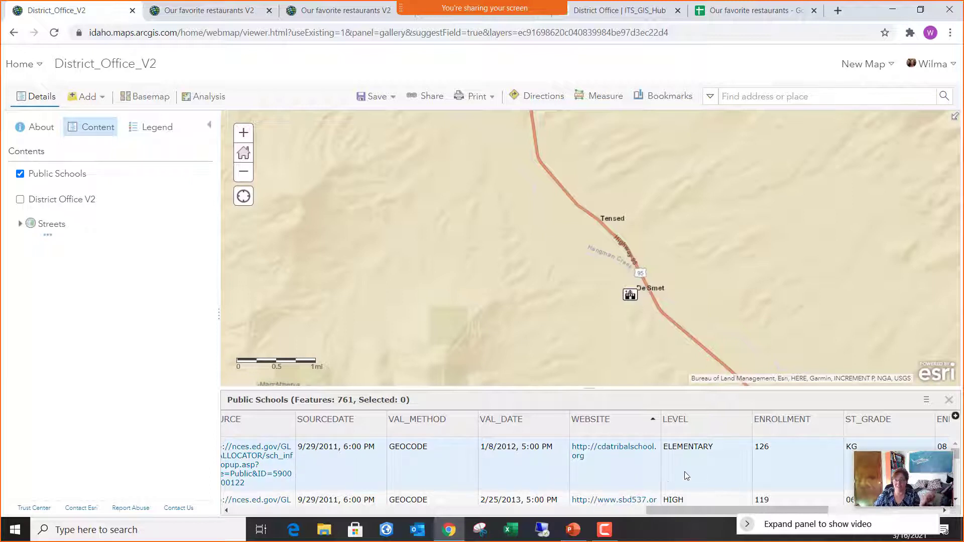
pyautogui.scroll(-3, 641, 469)
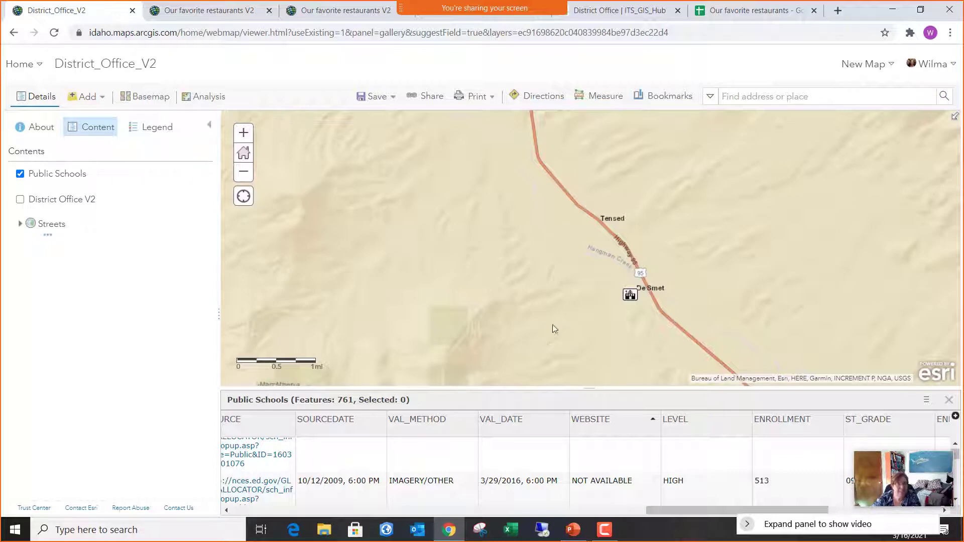
# Reopen the Public Schools pop-up configuration and add a new attribute expression.
pyautogui.moveTo(130, 211)
pyautogui.click(133, 186)
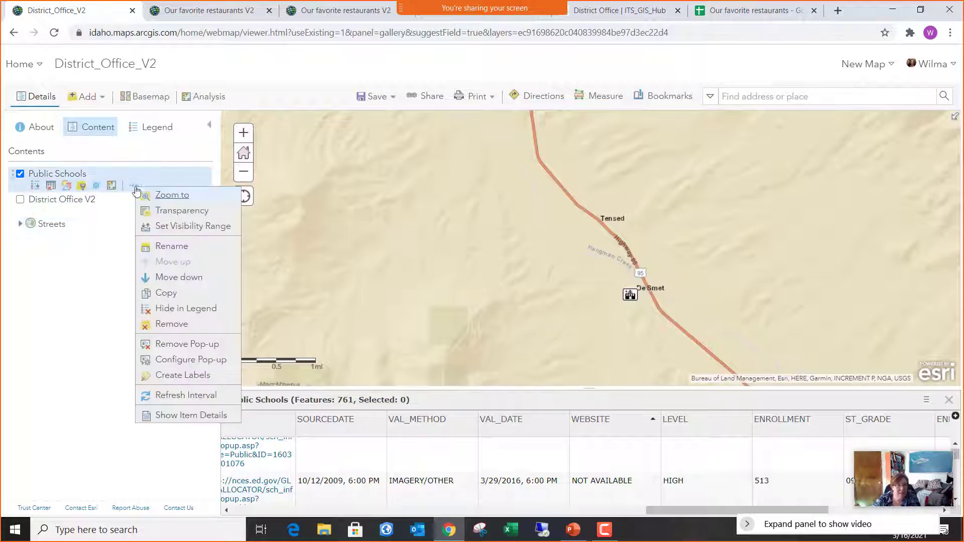
pyautogui.click(202, 361)
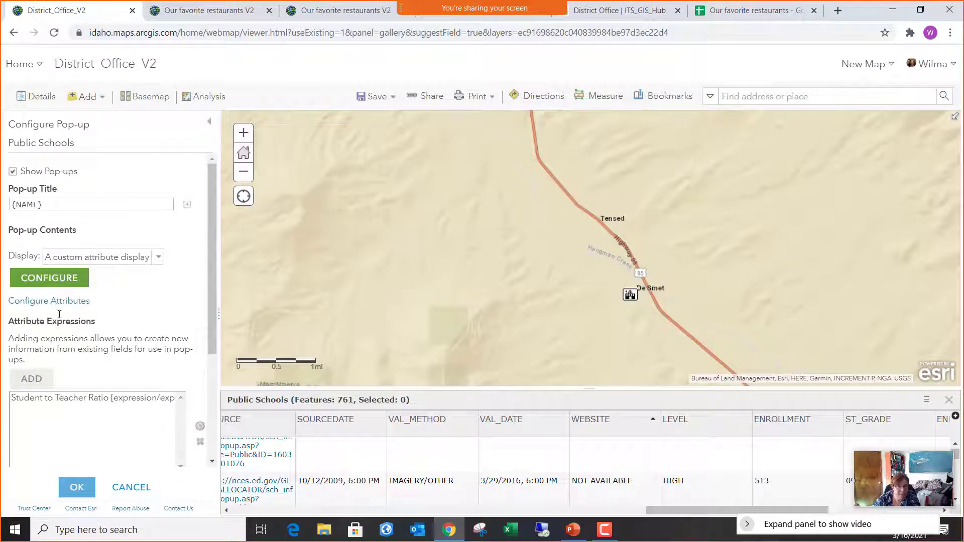
pyautogui.scroll(-3, 76, 342)
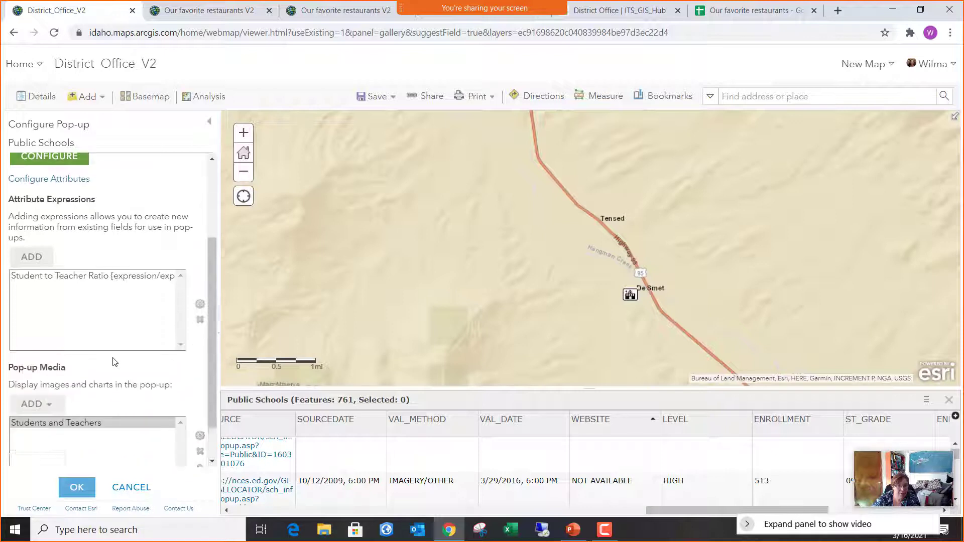
pyautogui.click(47, 357)
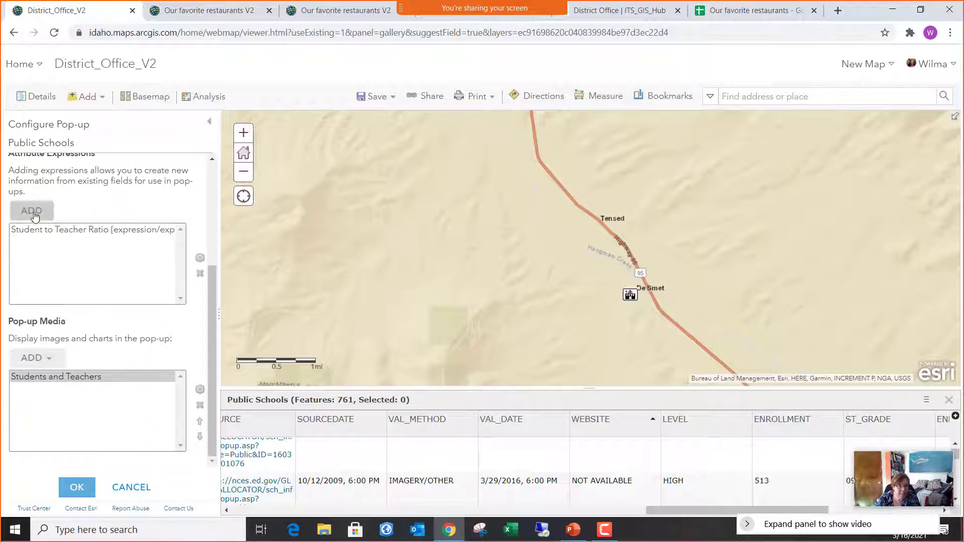
pyautogui.scroll(1, 33, 210)
pyautogui.click(31, 274)
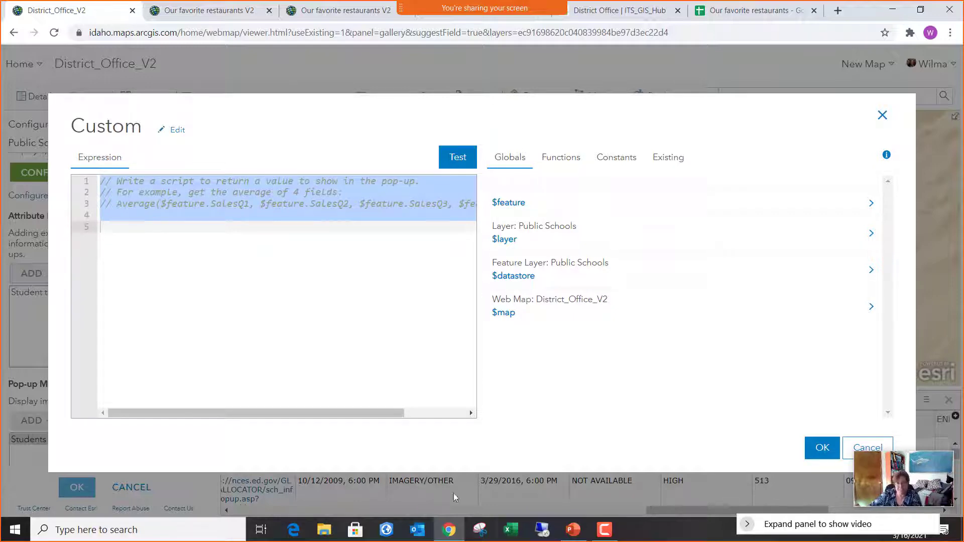
# Switch to PowerPoint, read the "Using Arcade Expressions" slides up to slide 33 on the IIf arguments, and return to the map.
pyautogui.click(573, 530)
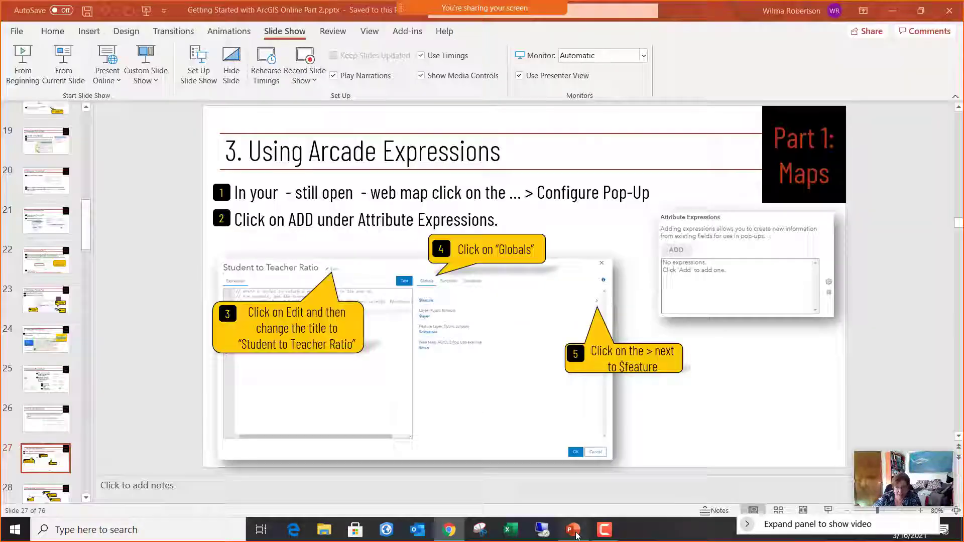
pyautogui.scroll(-3, 44, 445)
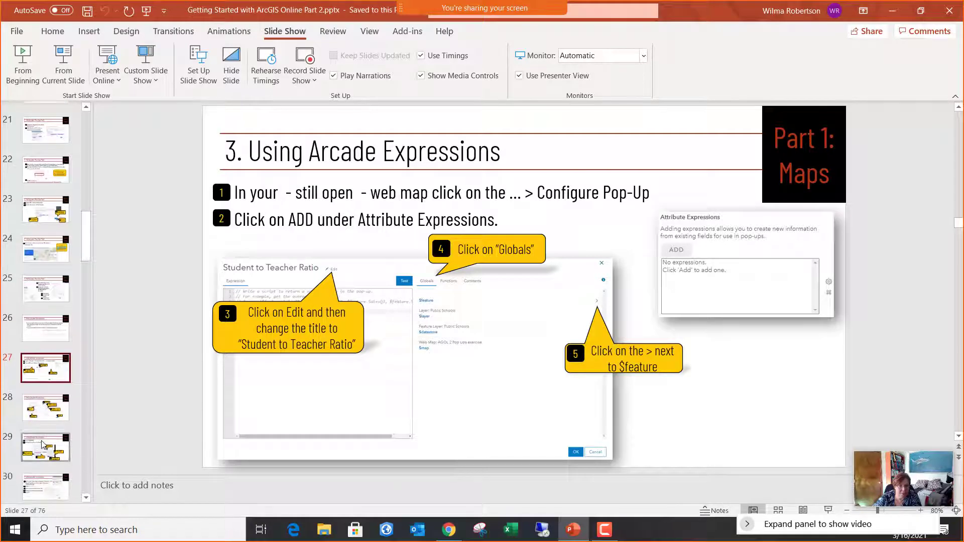
pyautogui.click(45, 445)
pyautogui.scroll(-1, 31, 402)
pyautogui.scroll(-2, 31, 402)
pyautogui.click(46, 388)
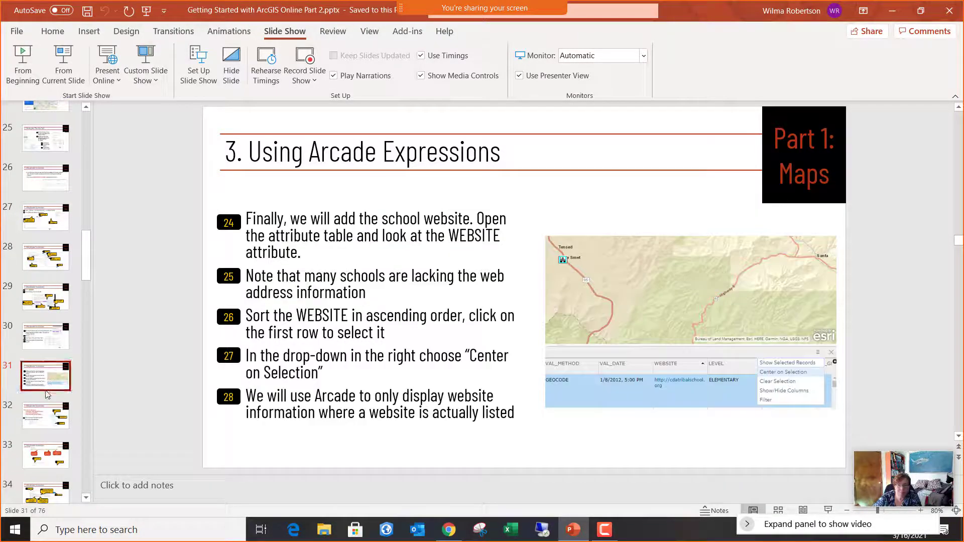
pyautogui.scroll(-2, 47, 394)
pyautogui.click(39, 346)
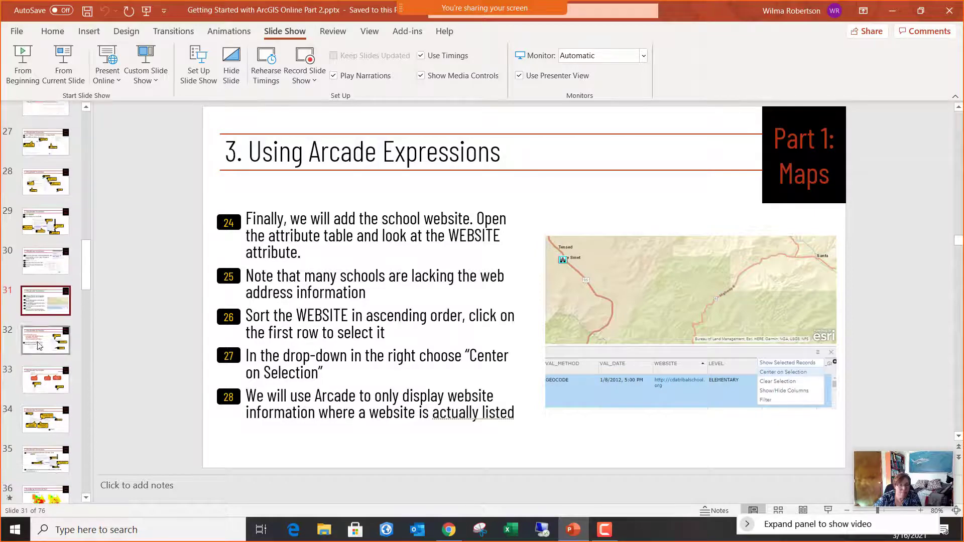
pyautogui.click(43, 377)
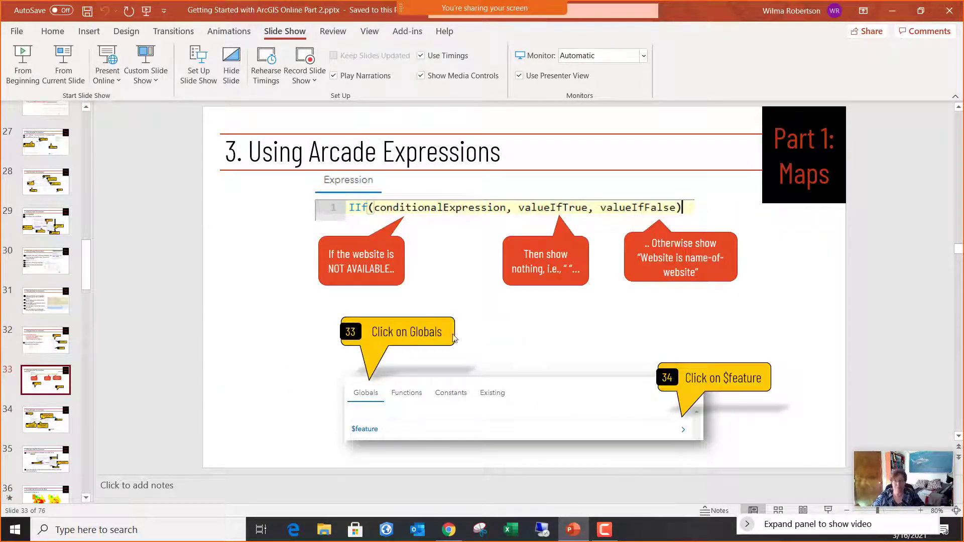
pyautogui.scroll(2, 456, 285)
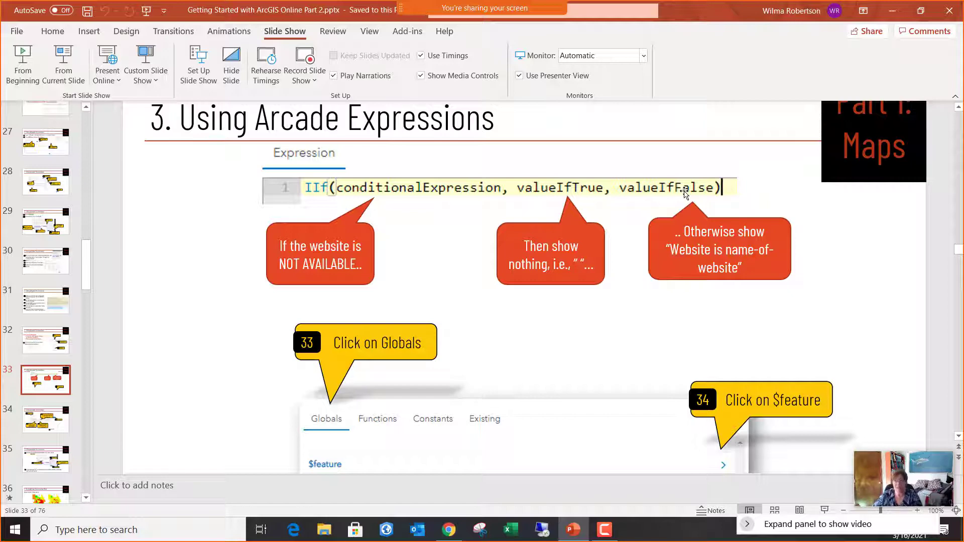
pyautogui.click(893, 14)
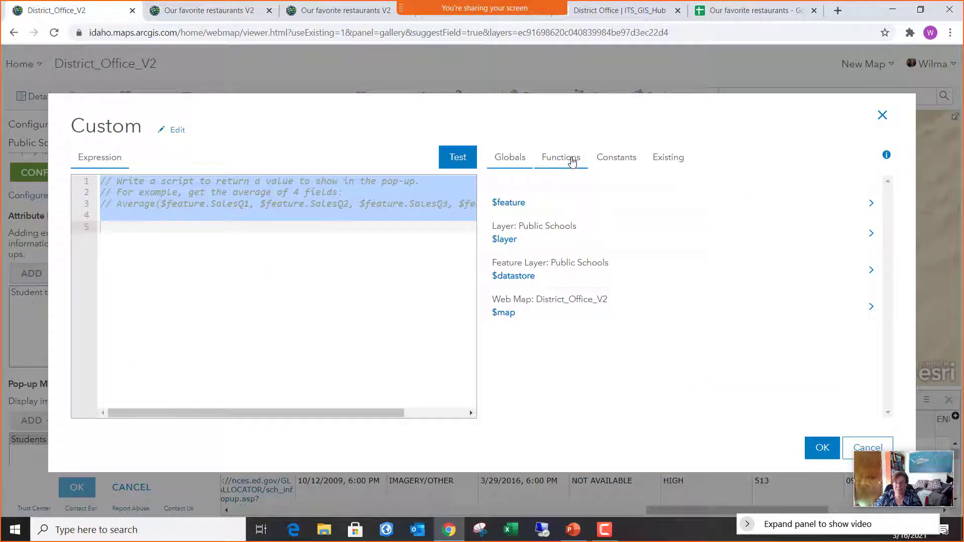
# Filter the Arcade functions by "if" and insert the IIf function into the new expression.
pyautogui.click(572, 161)
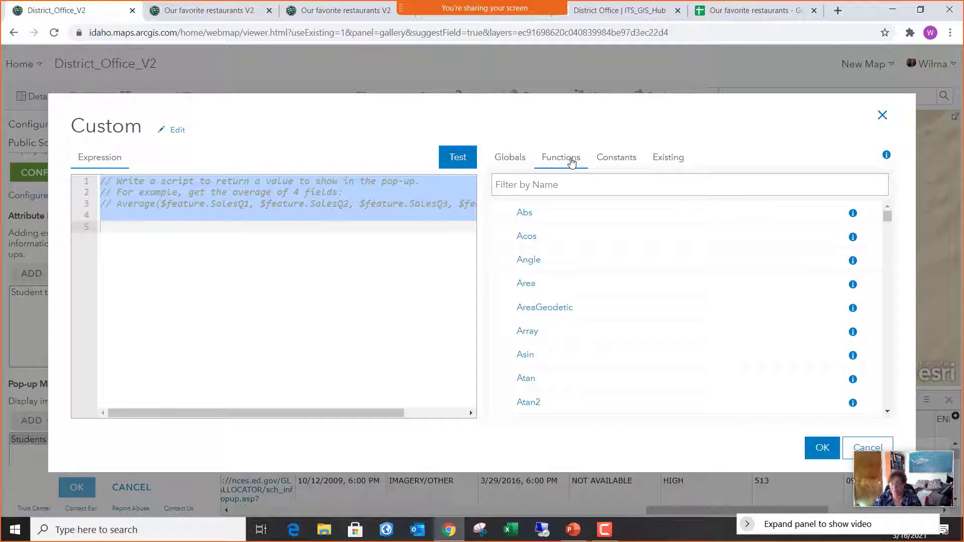
pyautogui.click(524, 187)
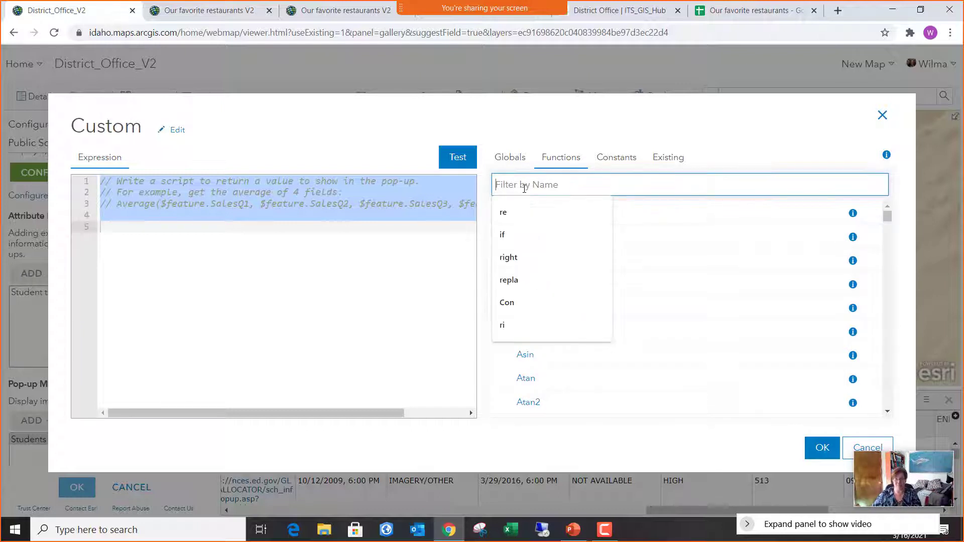
pyautogui.write('if')
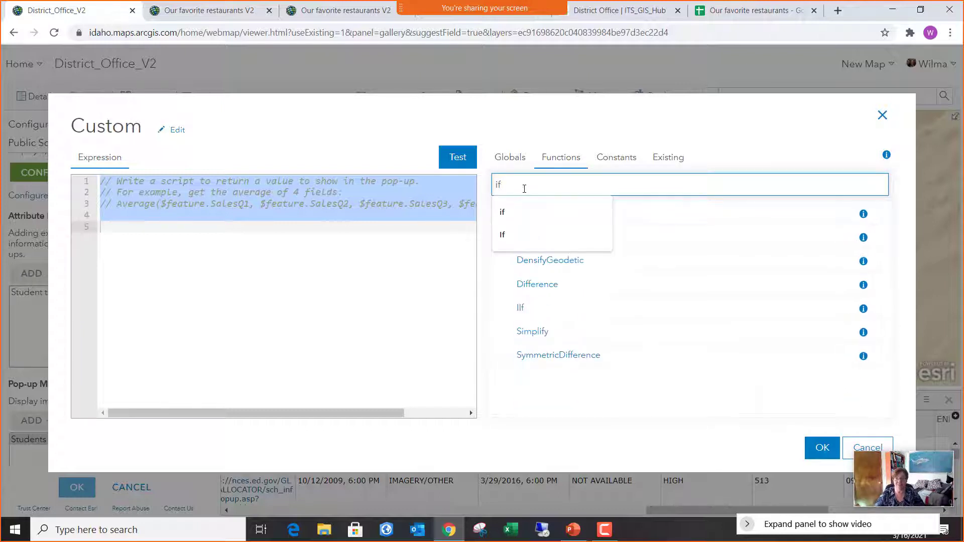
pyautogui.click(561, 406)
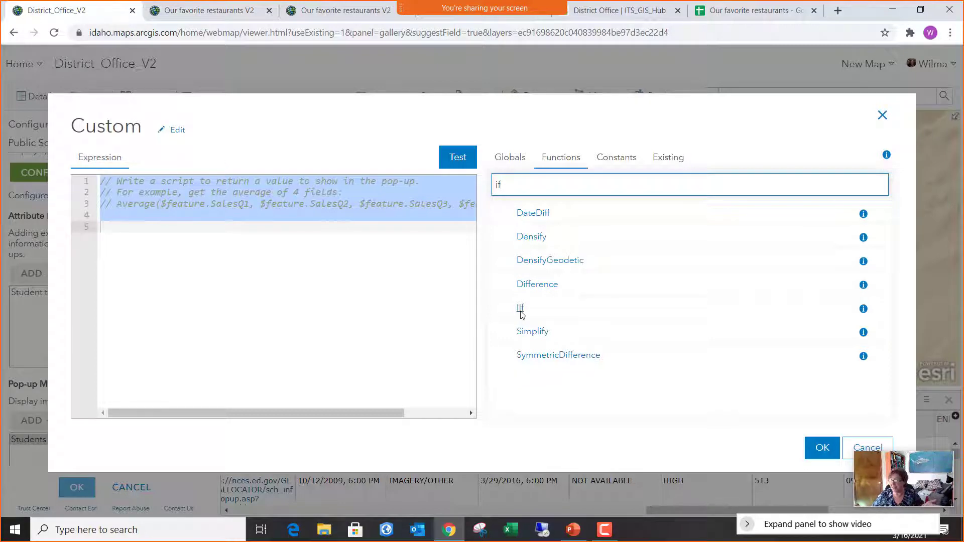
pyautogui.click(521, 308)
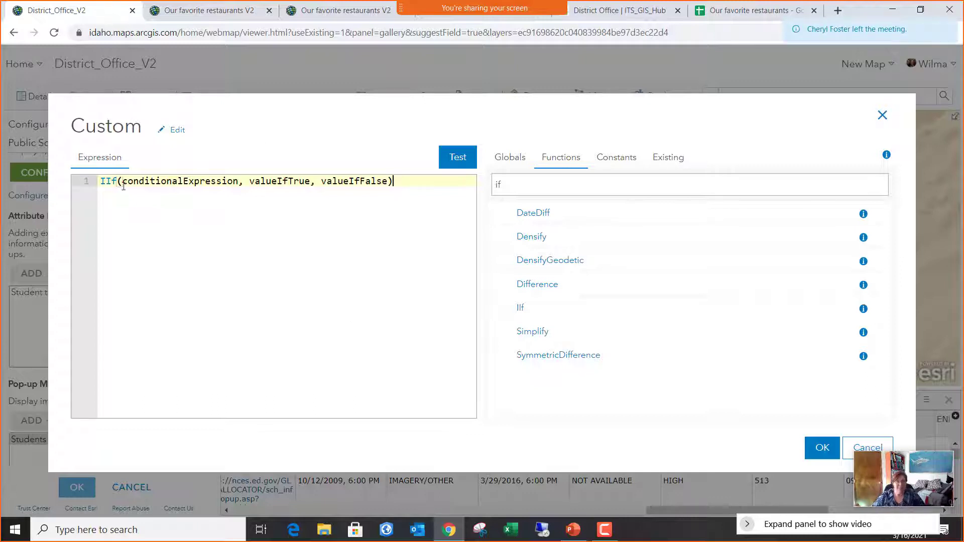
# Insert three blank lines above the IIf function in the expression.
pyautogui.click(94, 184)
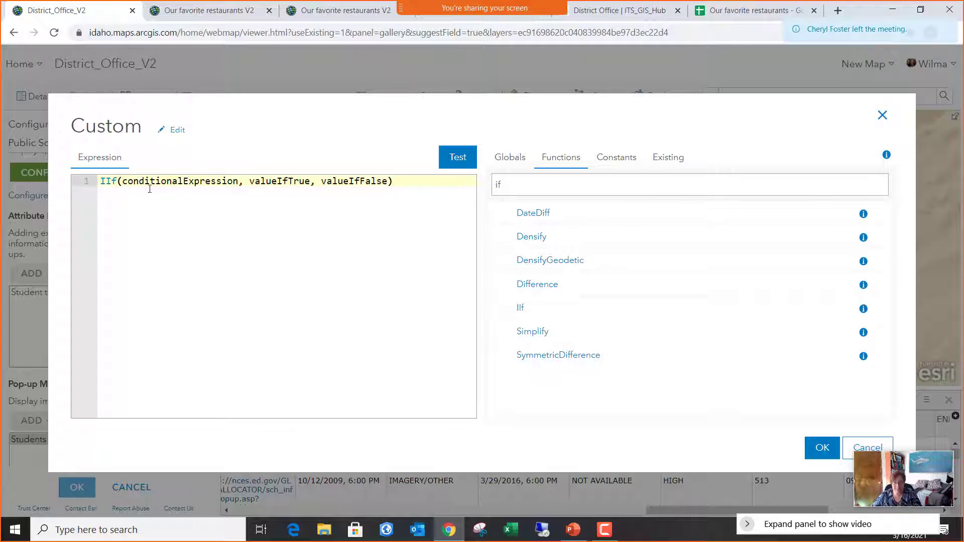
pyautogui.press('Return')
pyautogui.press('Return')
pyautogui.press('Return')
pyautogui.moveTo(252, 215); pyautogui.dragTo(394, 215)
pyautogui.click(327, 215)
pyautogui.click(393, 215)
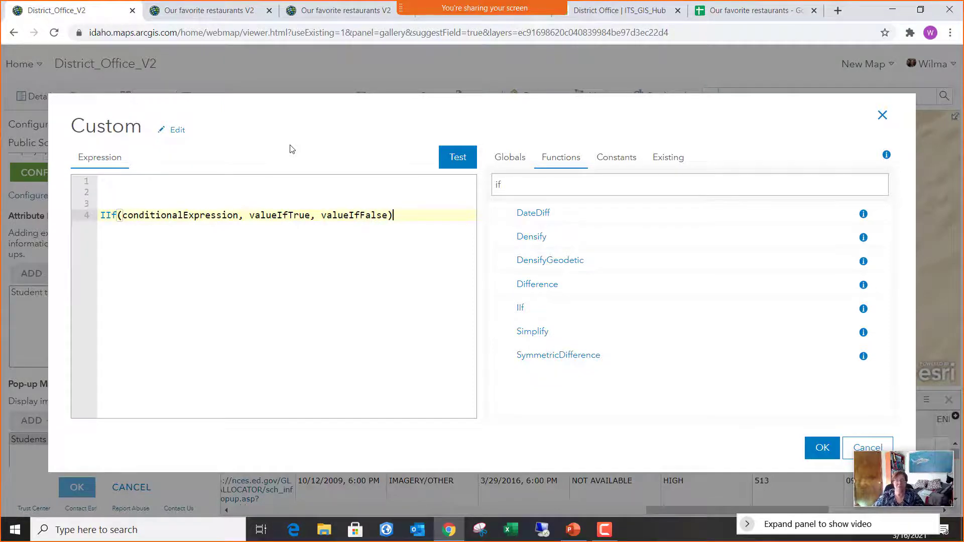
# Declare a variable named nowebsite on the first line and set it to an empty string ''.
pyautogui.click(124, 184)
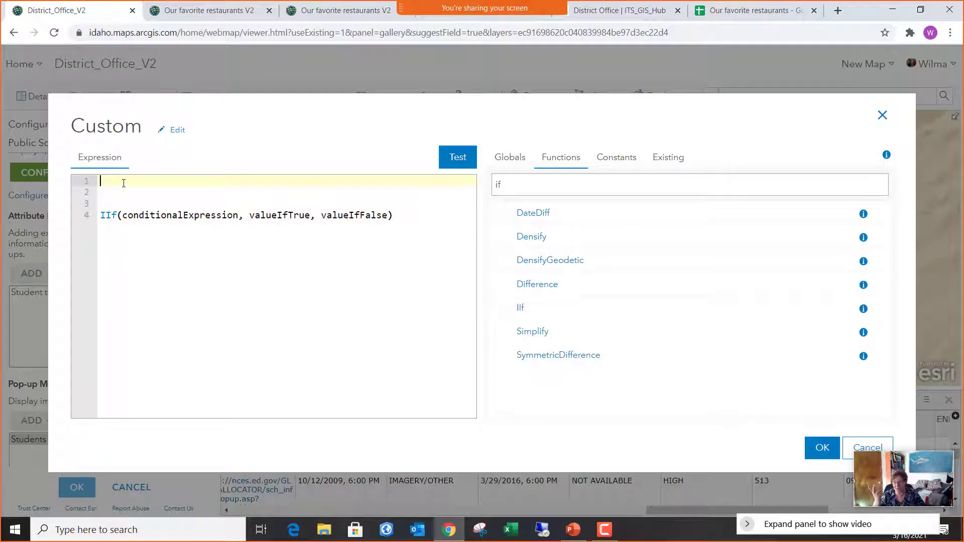
pyautogui.write('var ')
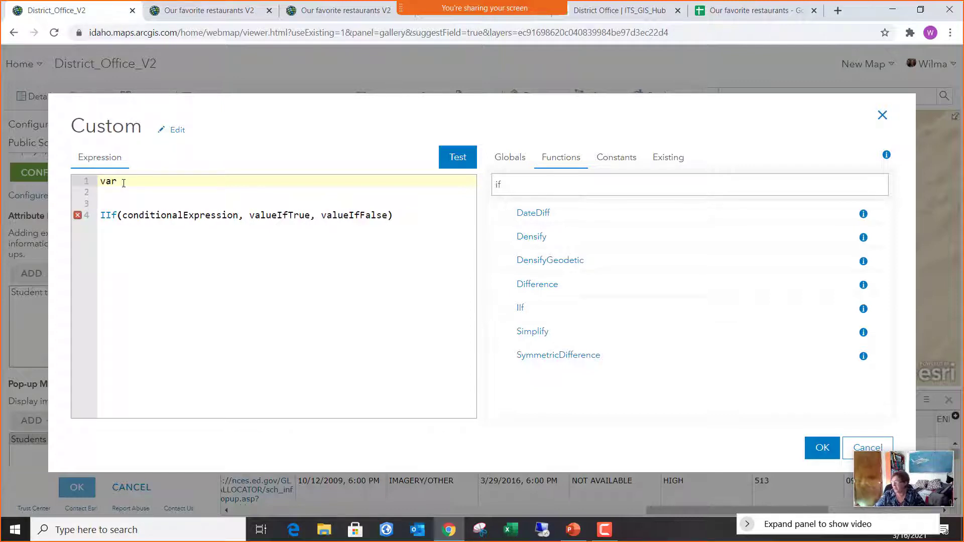
pyautogui.write('nowe')
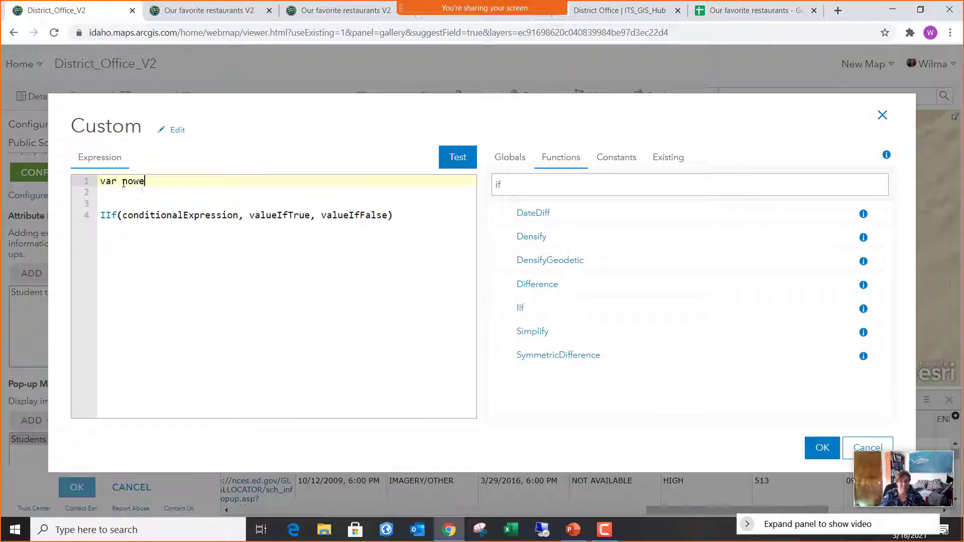
pyautogui.write("bsite = '")
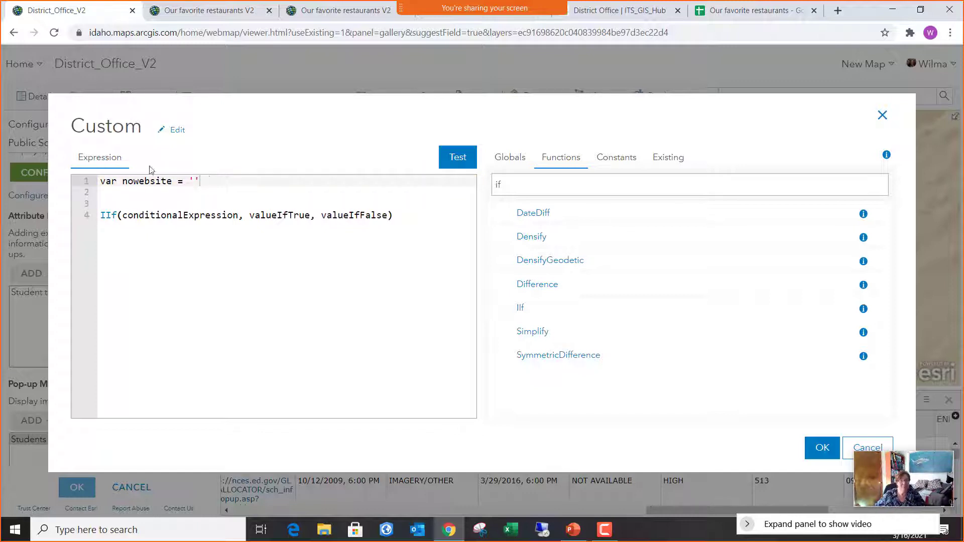
# Declare a variable named website on the second line and assign it the Concatenate function, found by filtering the functions by "conca".
pyautogui.click(132, 196)
pyautogui.write('var')
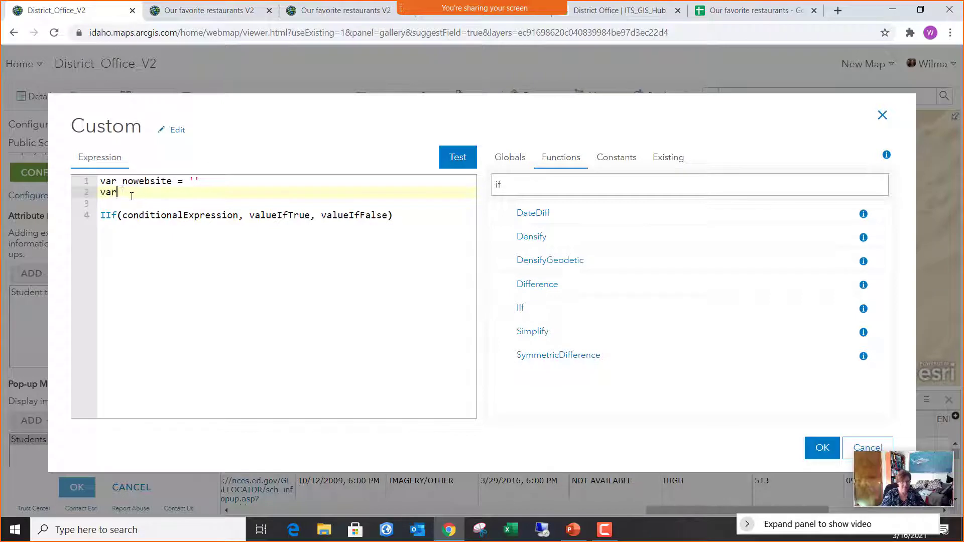
pyautogui.write(' website =')
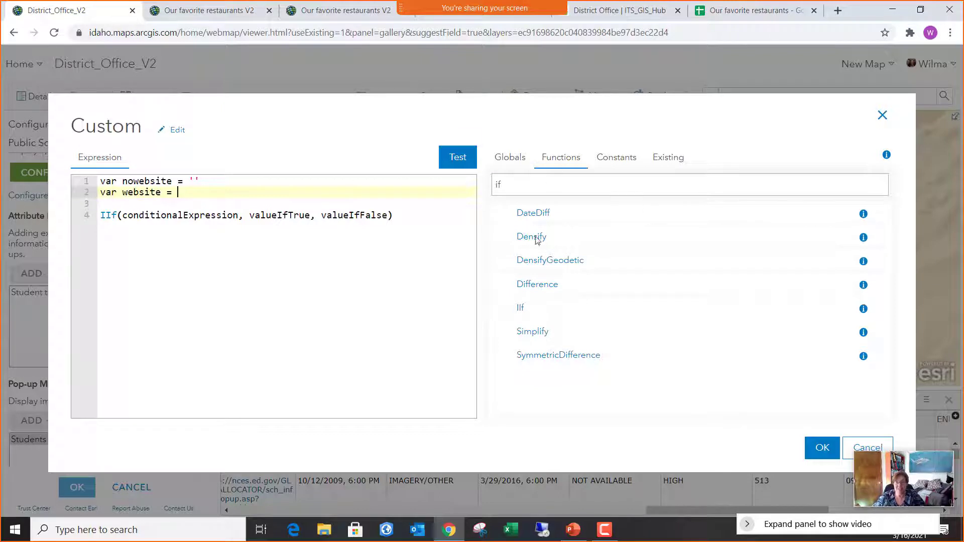
pyautogui.doubleClick(495, 184)
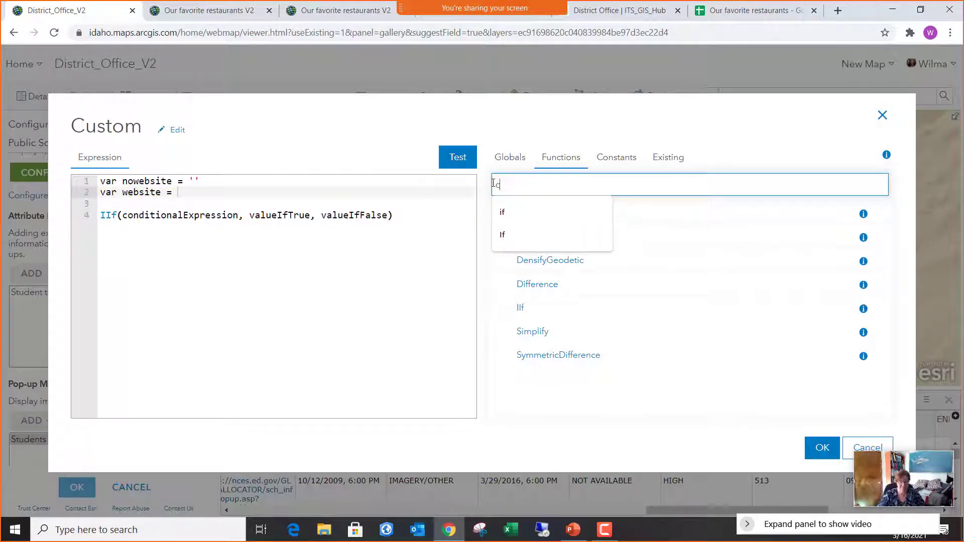
pyautogui.write('cond')
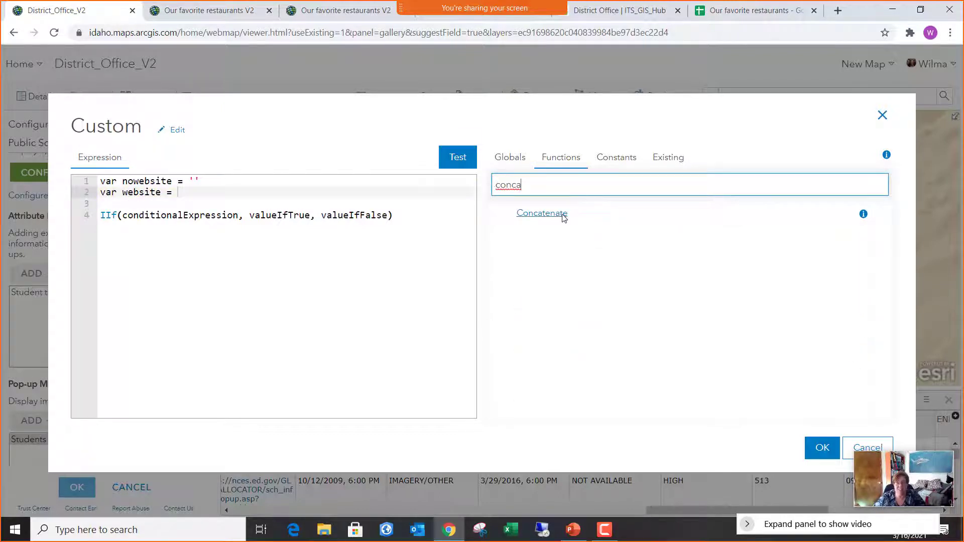
pyautogui.click(562, 215)
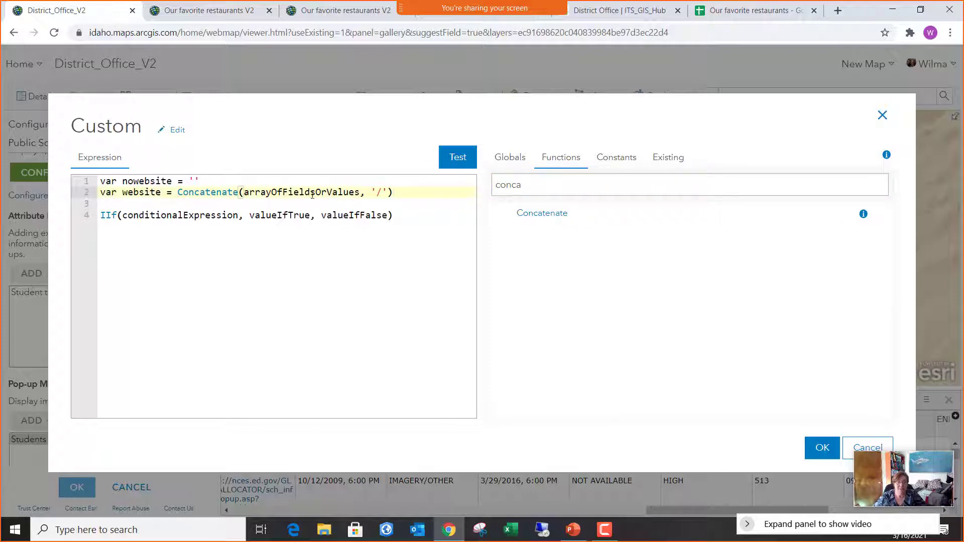
# Replace the arrayOfFieldsOrValues placeholder in the Concatenate function with the text 'Website: '.
pyautogui.moveTo(247, 192); pyautogui.dragTo(386, 188)
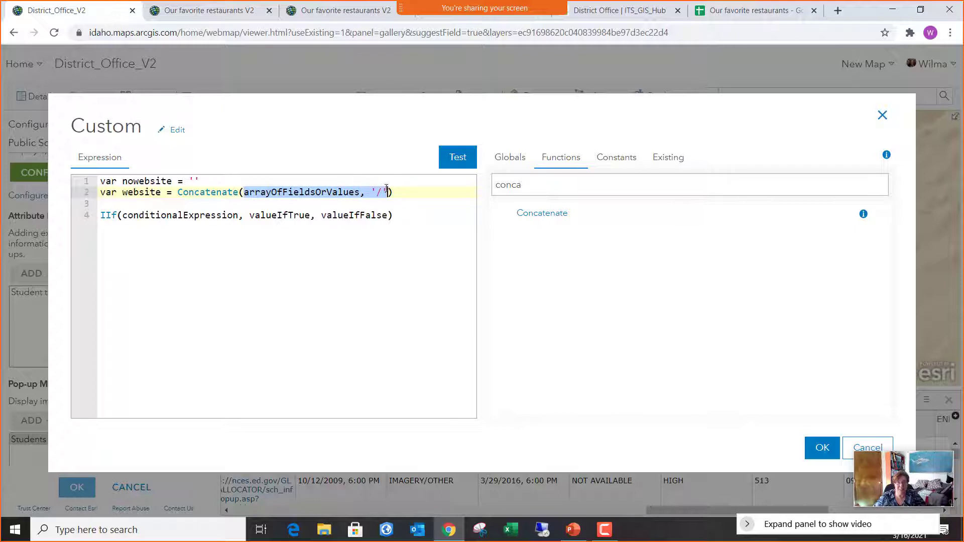
pyautogui.click(359, 196)
pyautogui.moveTo(361, 193); pyautogui.dragTo(244, 193)
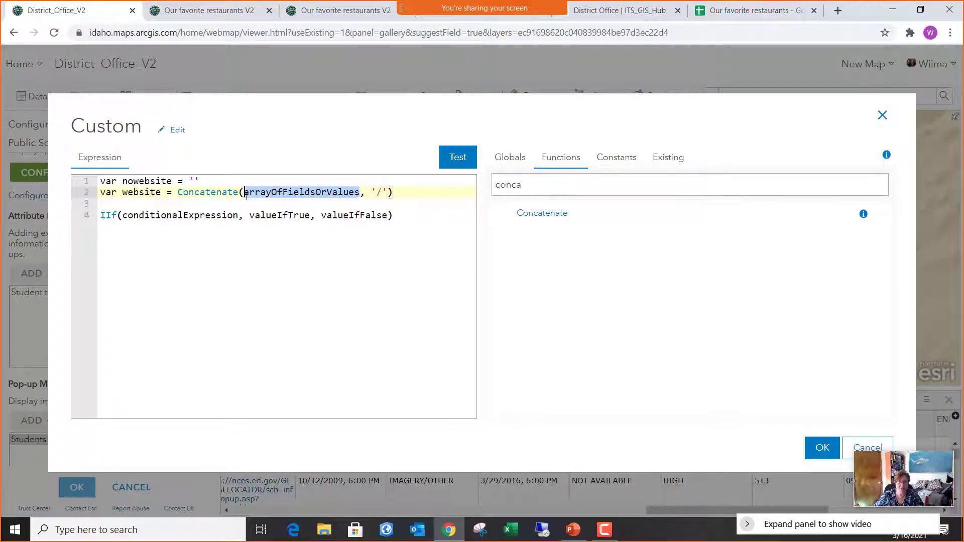
pyautogui.write("'")
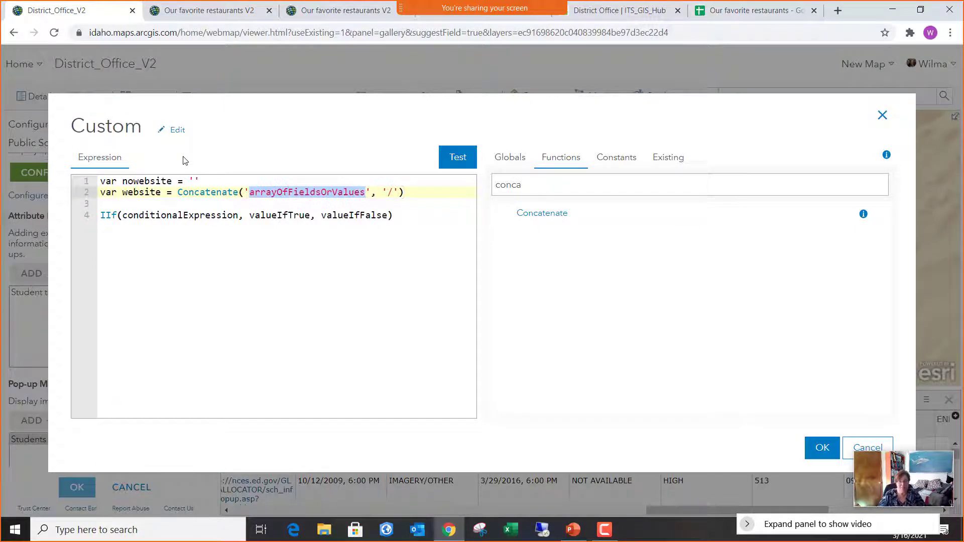
pyautogui.write('Website')
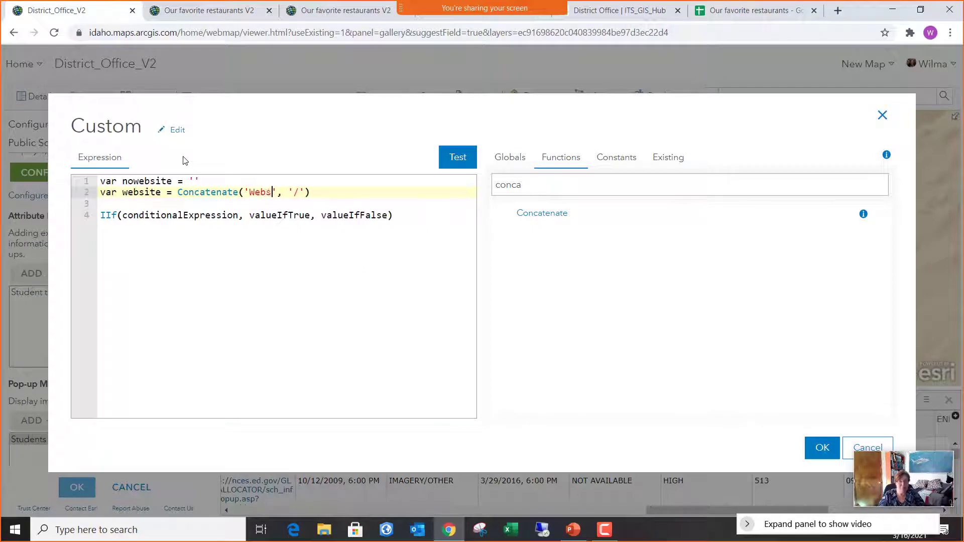
pyautogui.write(':')
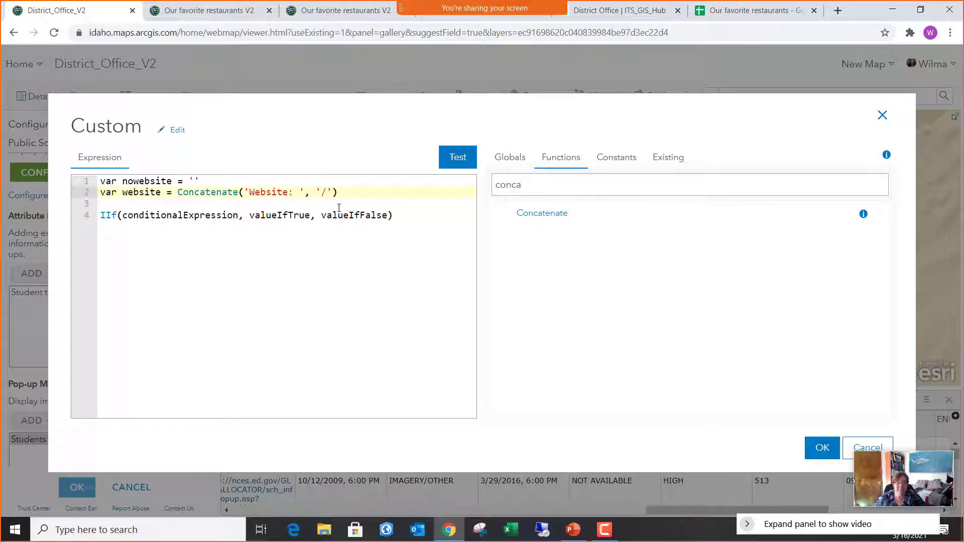
# Remove the '/' separator from the Concatenate function and show the available global variables.
pyautogui.moveTo(316, 193); pyautogui.dragTo(333, 193)
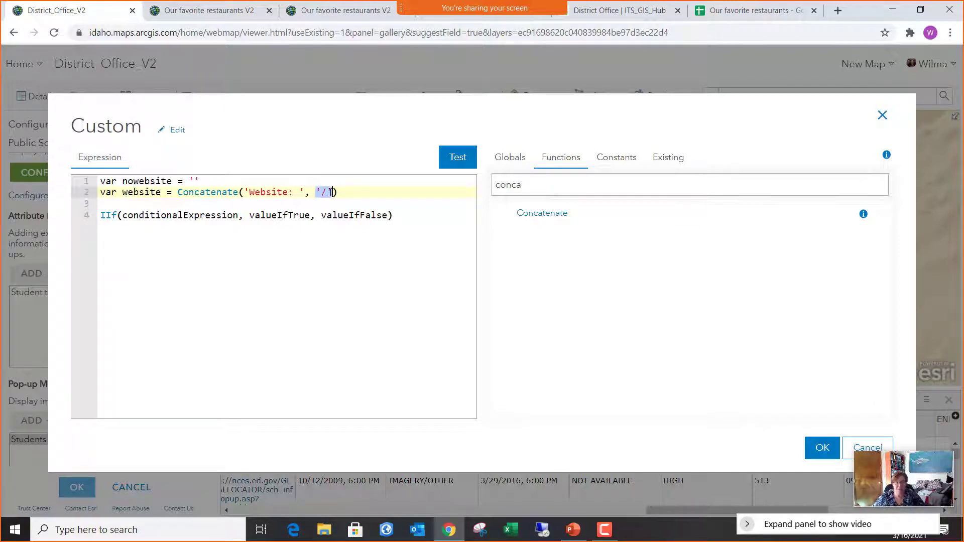
pyautogui.press('Delete')
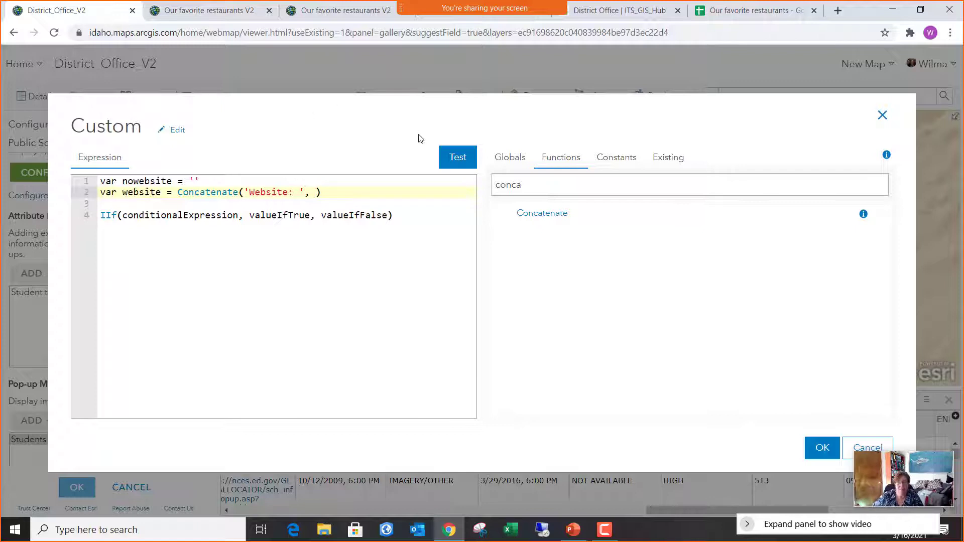
pyautogui.click(518, 162)
pyautogui.click(509, 202)
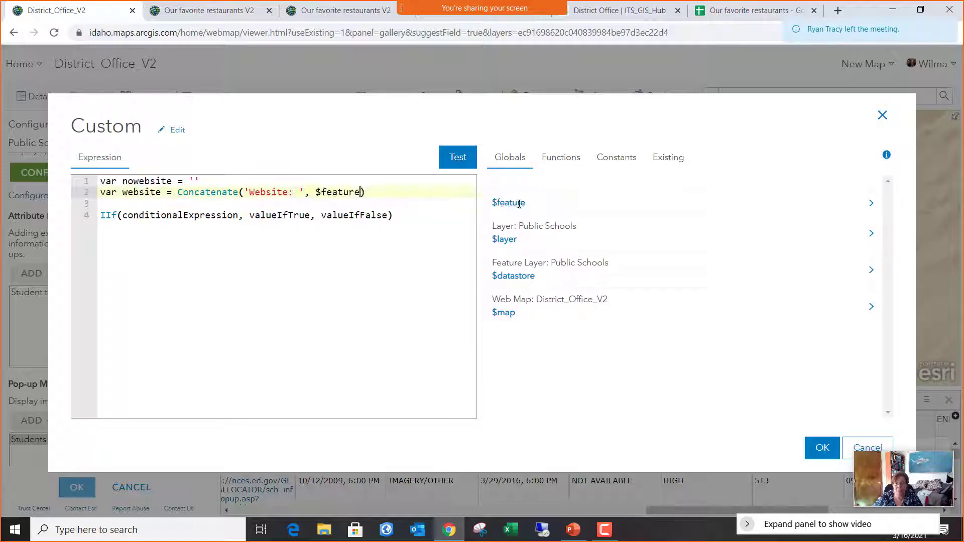
pyautogui.press('BackSpace')
pyautogui.press('BackSpace')
pyautogui.press('BackSpace')
pyautogui.press('BackSpace')
pyautogui.press('BackSpace')
pyautogui.press('BackSpace')
pyautogui.press('BackSpace')
pyautogui.press('BackSpace')
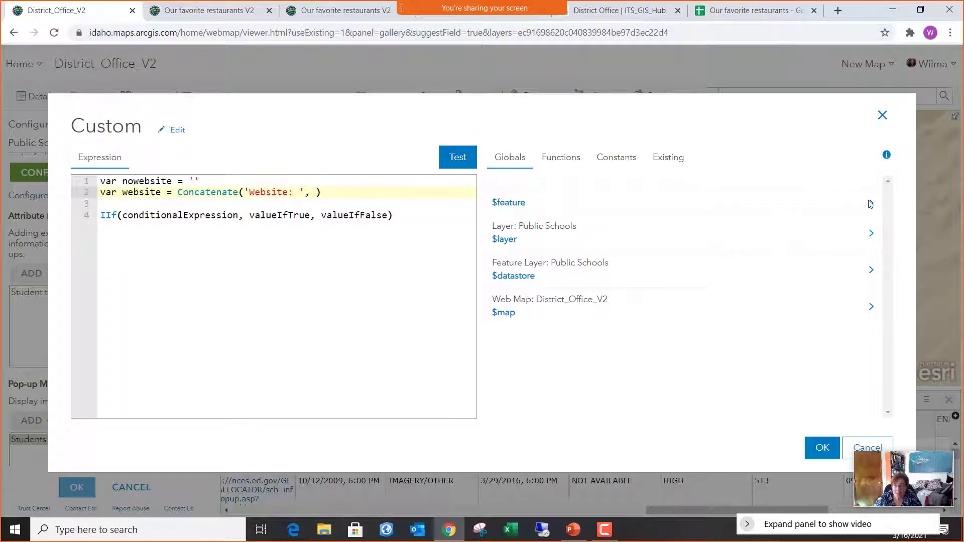
# Browse the feature's fields and insert $feature.WEBSITE as the second argument of the Concatenate function.
pyautogui.click(872, 206)
pyautogui.scroll(-3, 593, 332)
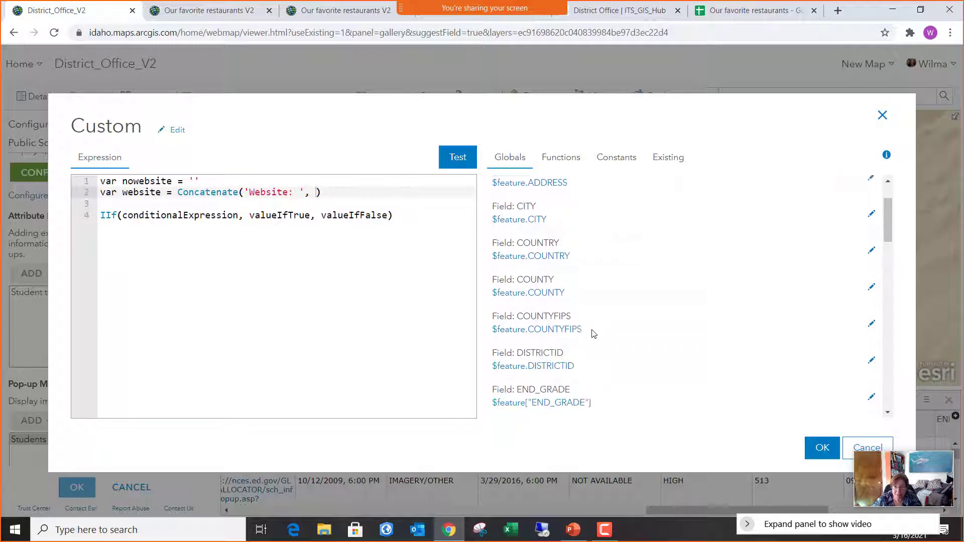
pyautogui.scroll(-7, 594, 332)
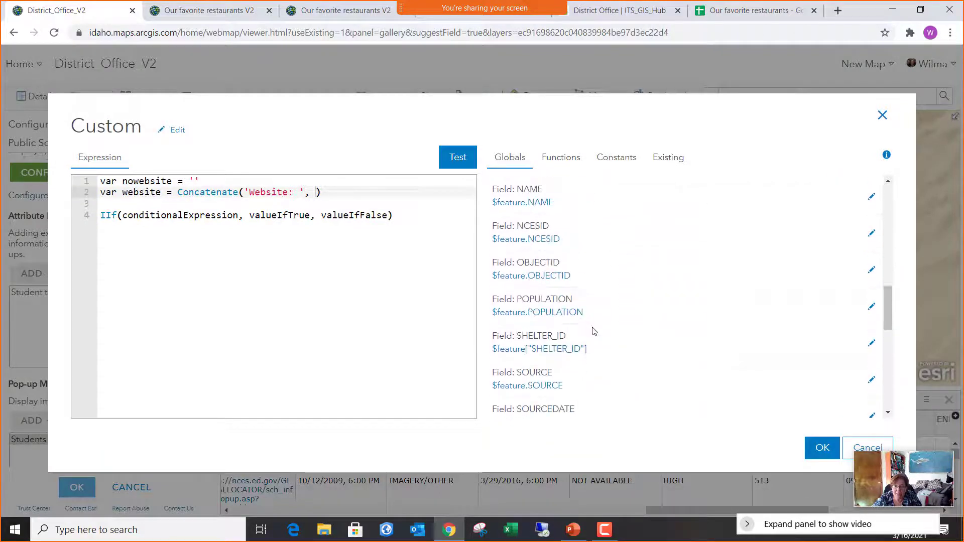
pyautogui.scroll(-5, 594, 331)
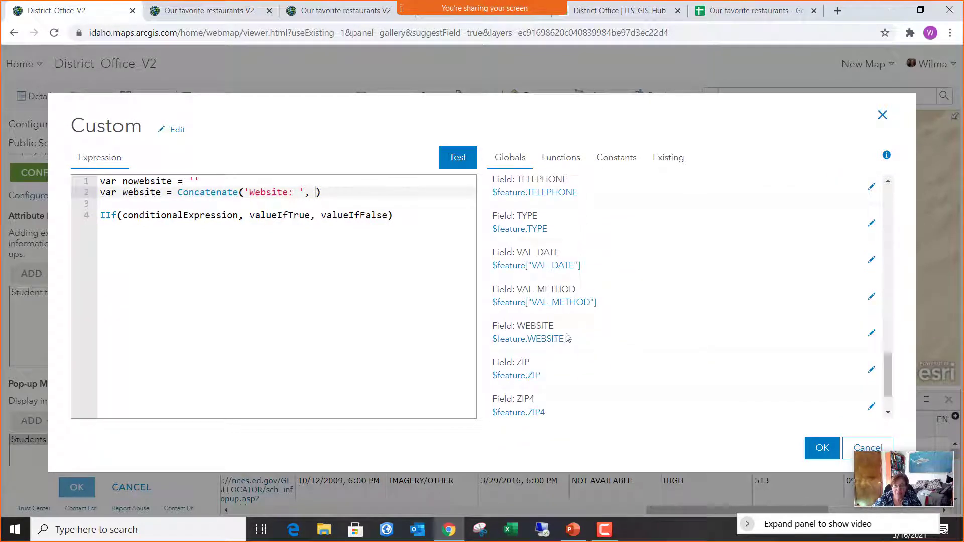
pyautogui.click(542, 338)
pyautogui.click(323, 284)
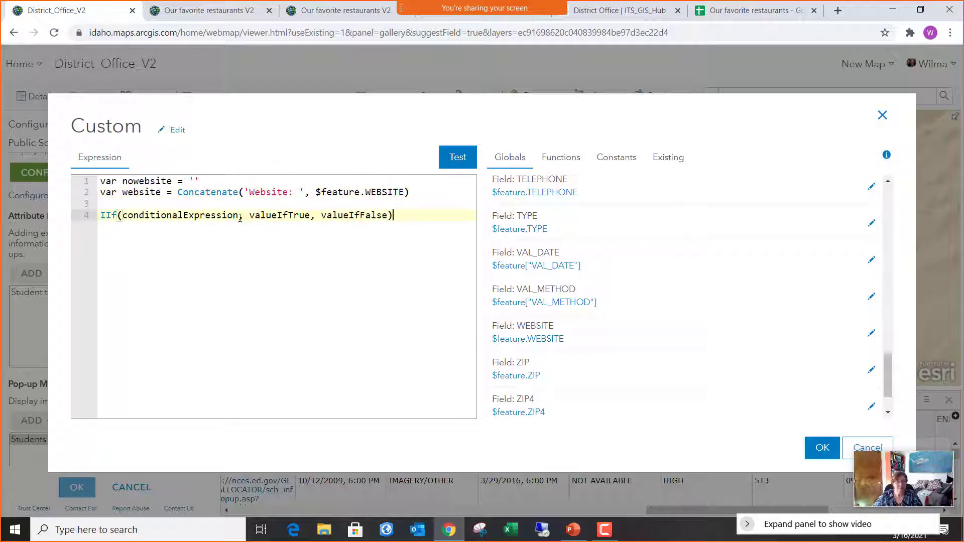
# Replace the conditionalExpression placeholder in the IIf function with $feature.WEBSITE=='NOT AVAILABLE'.
pyautogui.moveTo(238, 216); pyautogui.dragTo(129, 221)
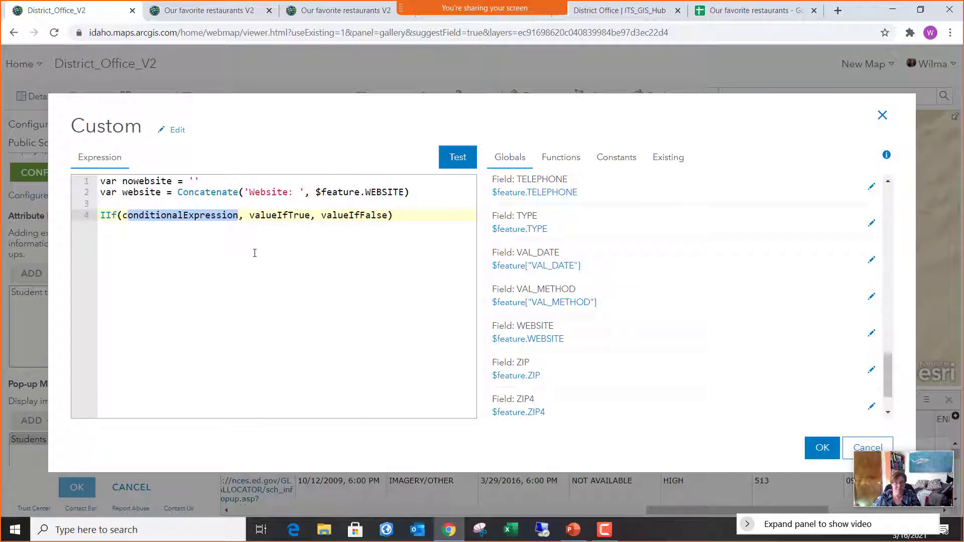
pyautogui.press('BackSpace')
pyautogui.press('BackSpace')
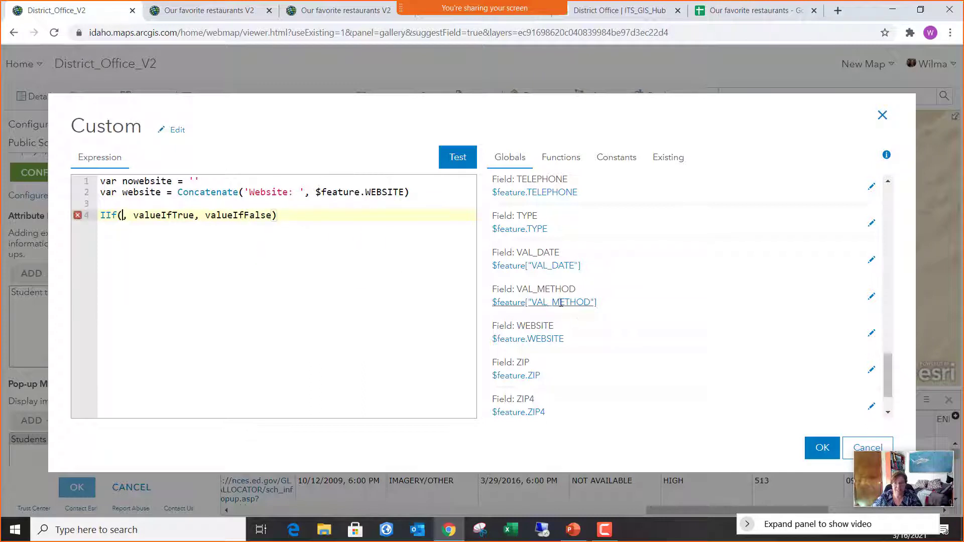
pyautogui.click(551, 340)
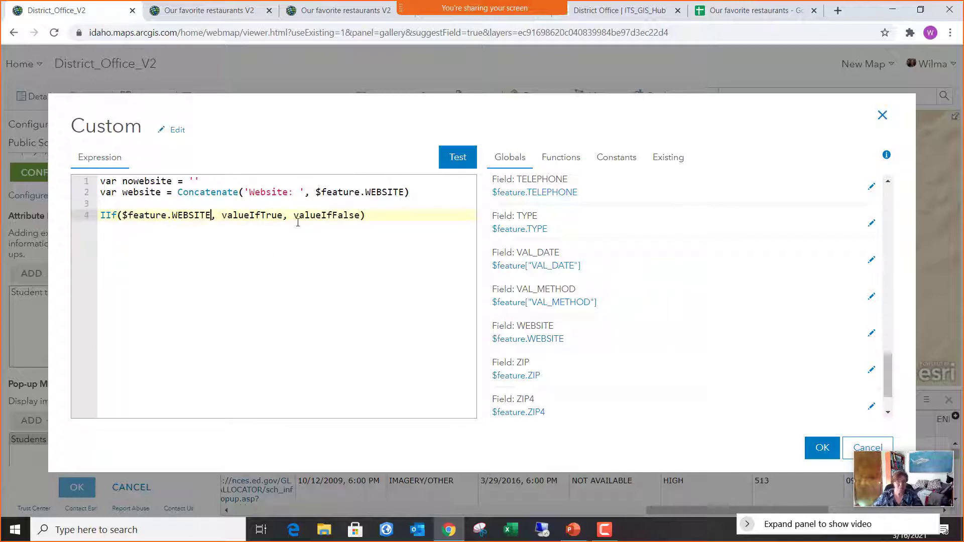
pyautogui.write('==')
pyautogui.write("'NOT ")
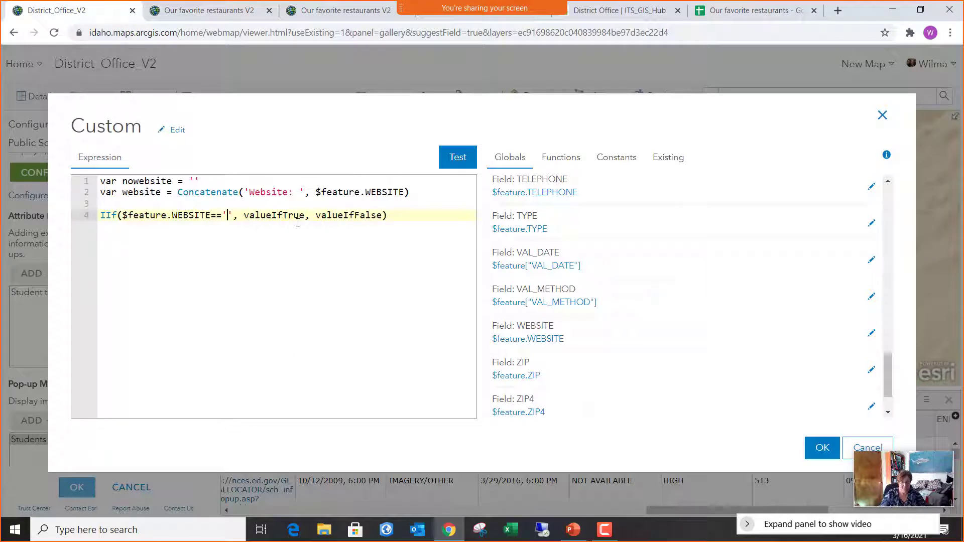
pyautogui.write('AVA')
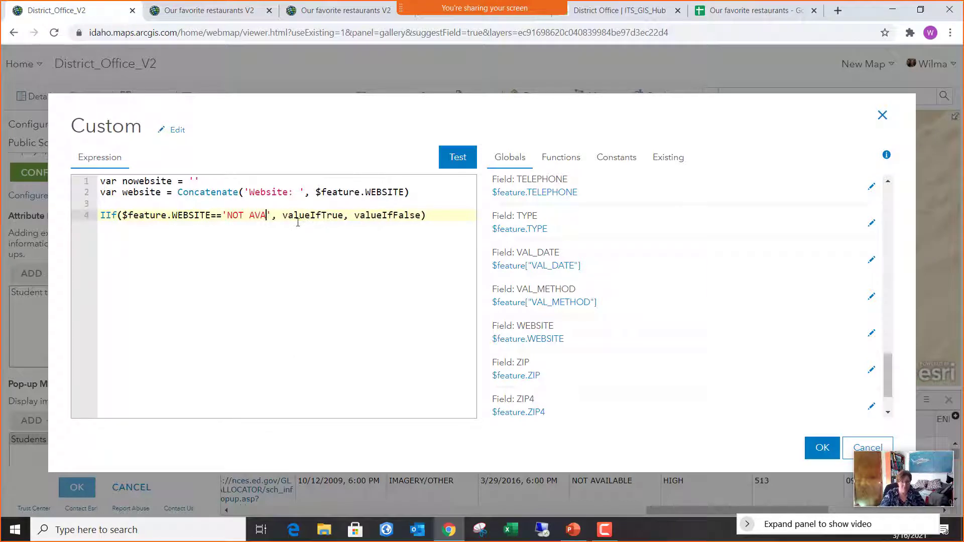
pyautogui.write('ILABLE')
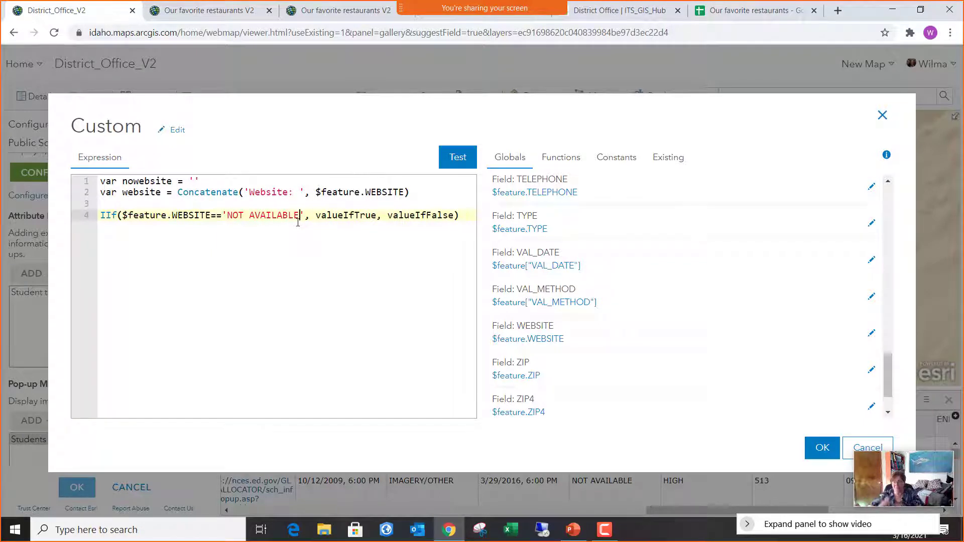
pyautogui.click(360, 279)
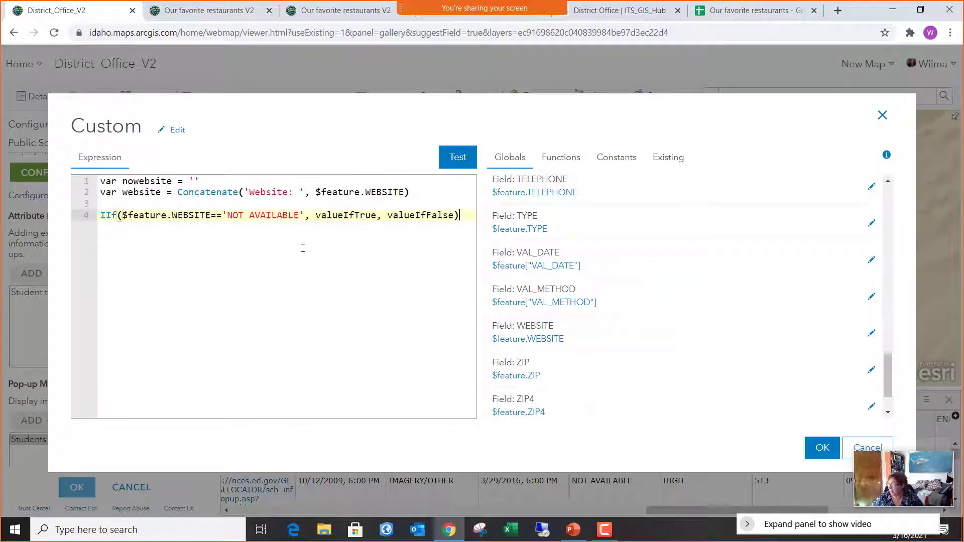
pyautogui.moveTo(222, 217); pyautogui.dragTo(213, 219)
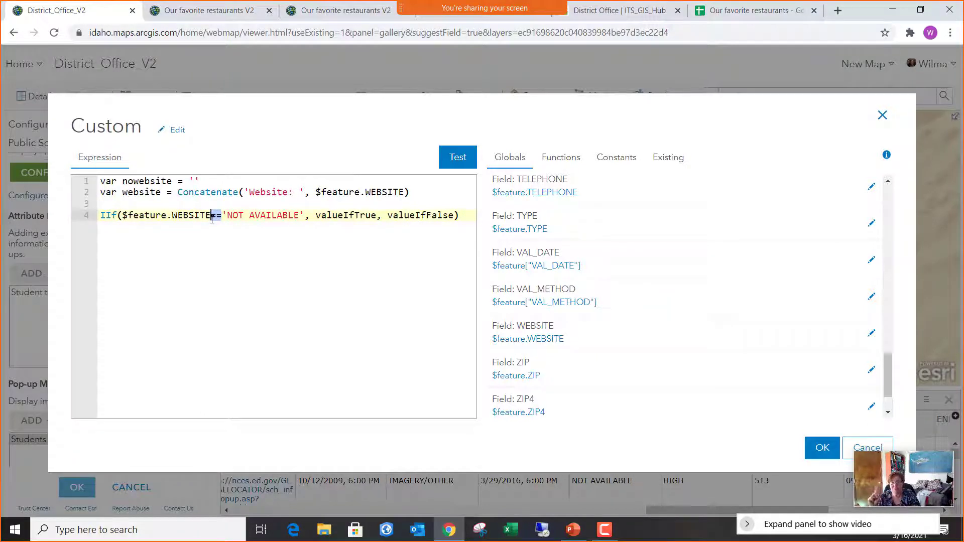
pyautogui.keyDown('shift'); pyautogui.click(426, 229); pyautogui.keyUp('shift')
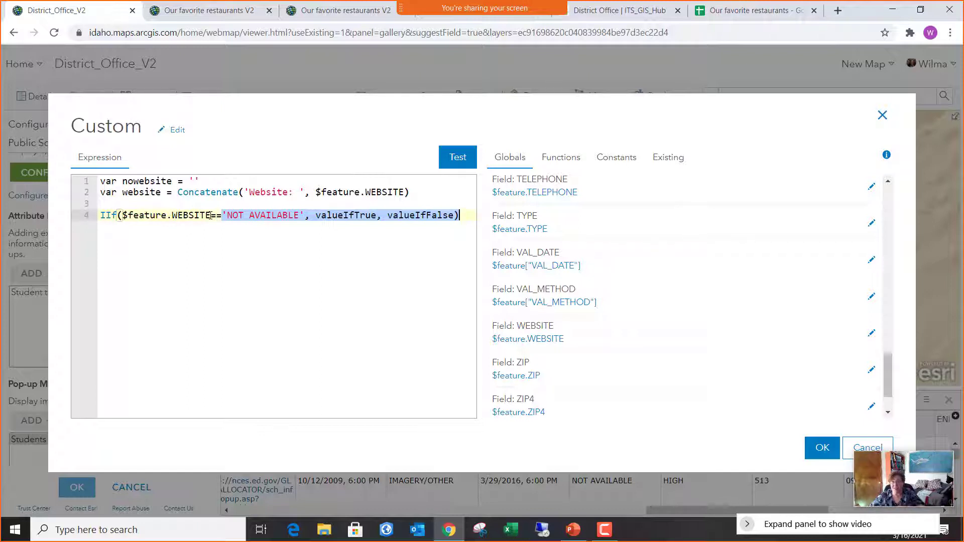
# Replace the IIf function's valueIfTrue placeholder with nowebsite and its valueIfFalse placeholder with website.
pyautogui.click(341, 268)
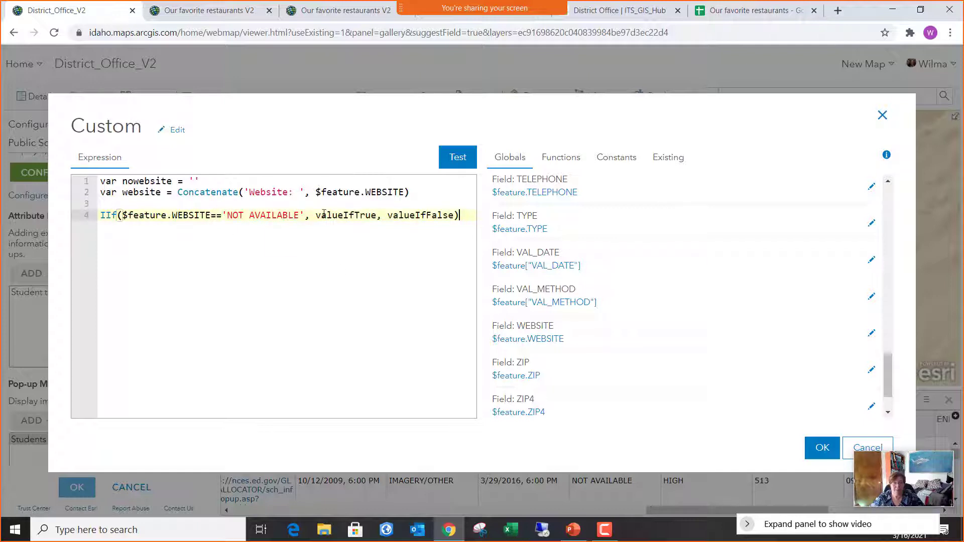
pyautogui.moveTo(317, 217); pyautogui.dragTo(378, 216)
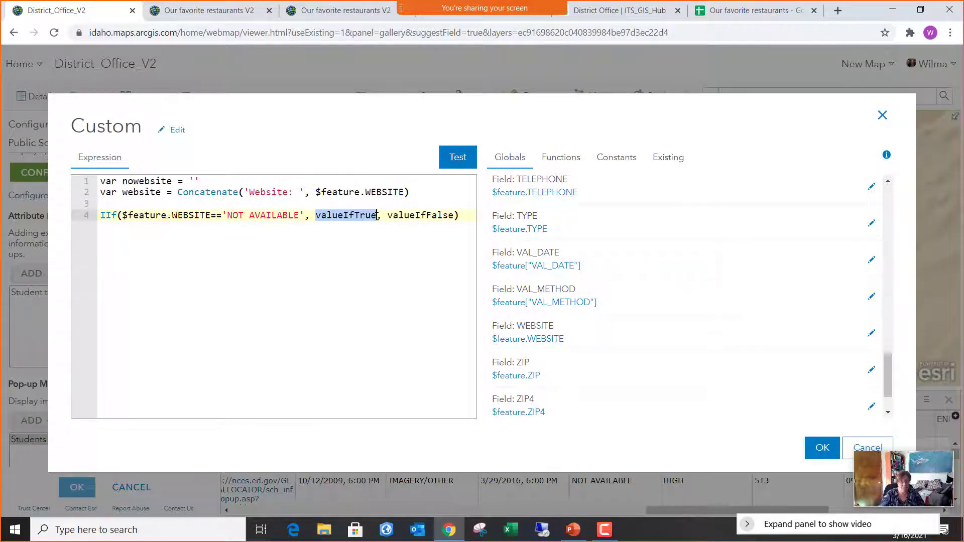
pyautogui.write('no')
pyautogui.write('websit')
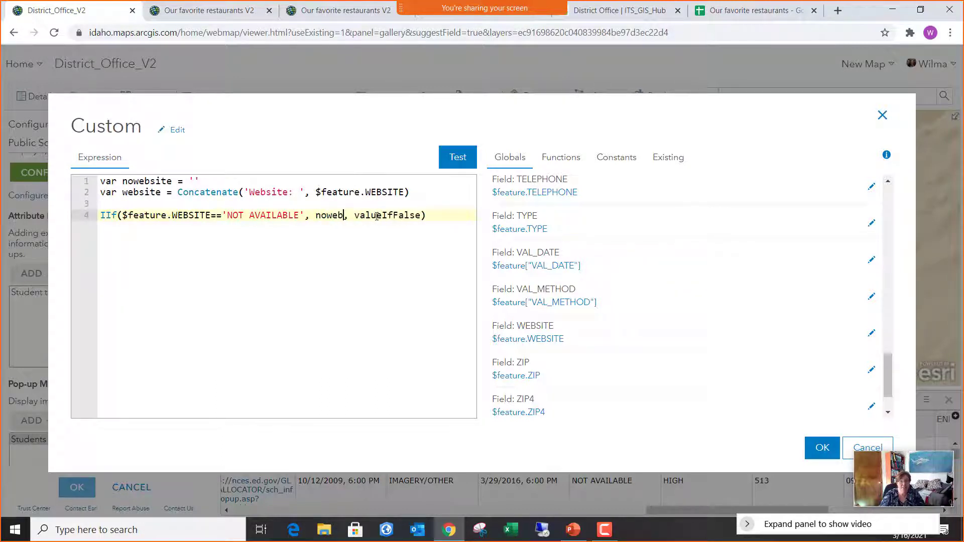
pyautogui.write('e')
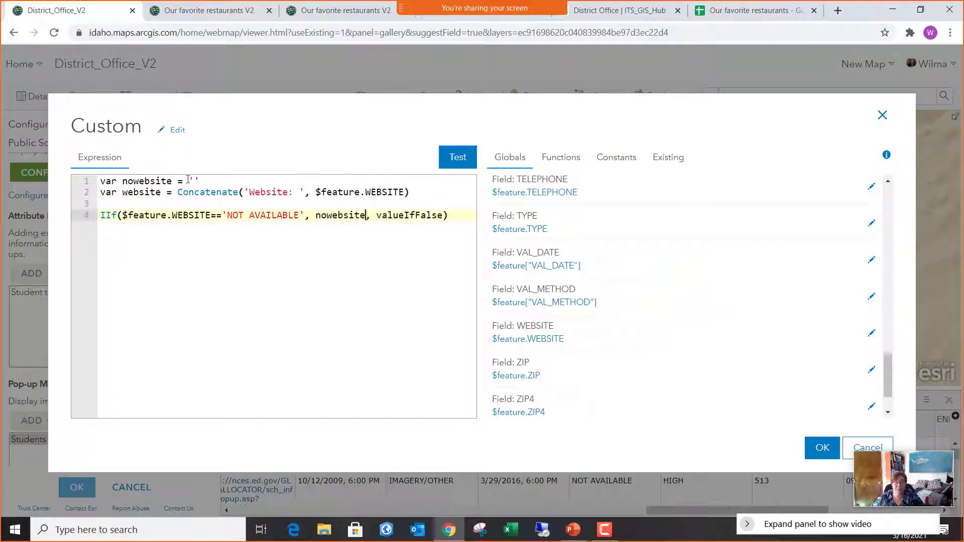
pyautogui.moveTo(382, 215); pyautogui.dragTo(443, 216)
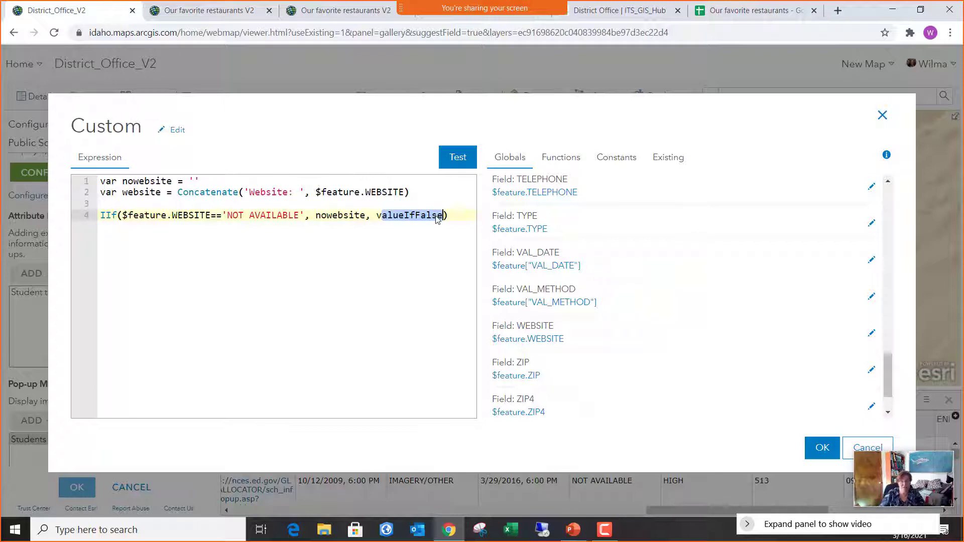
pyautogui.press('BackSpace')
pyautogui.press('BackSpace')
pyautogui.write('website')
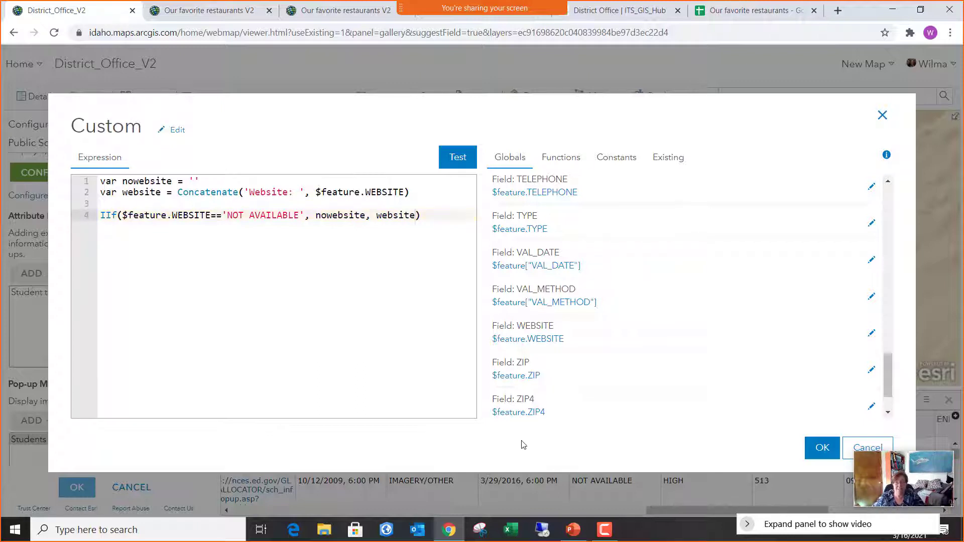
# Test and save the custom website expression, and look across the Public Schools attribute table's columns.
pyautogui.click(458, 161)
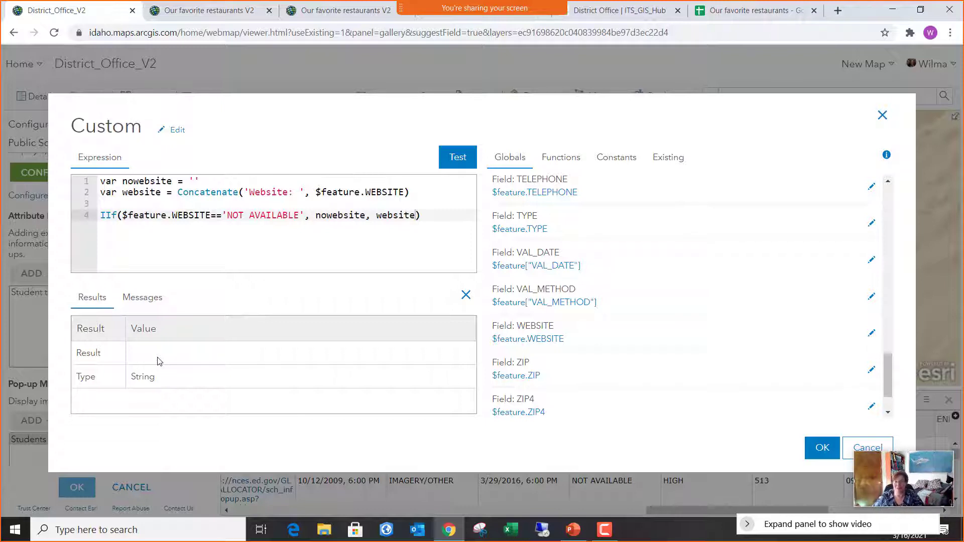
pyautogui.click(822, 450)
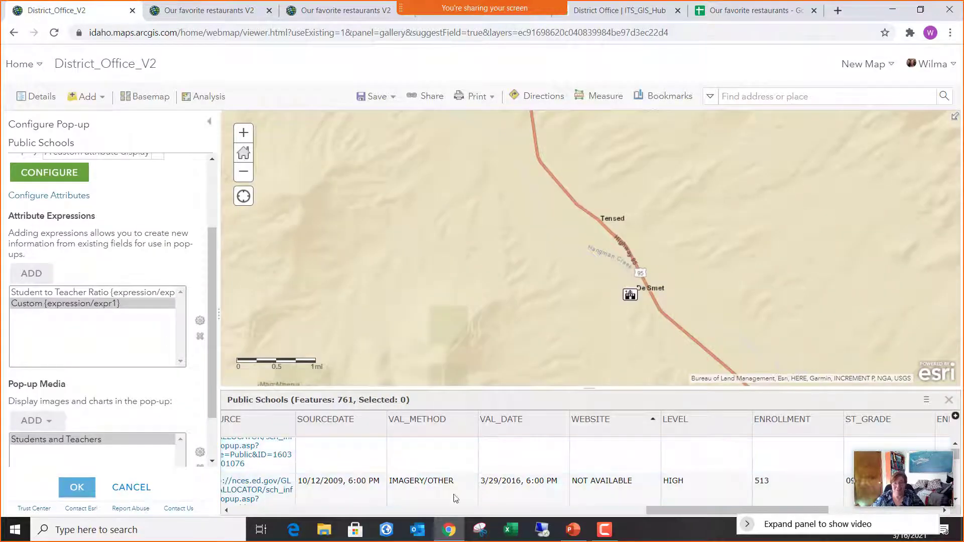
pyautogui.moveTo(712, 508); pyautogui.dragTo(865, 512)
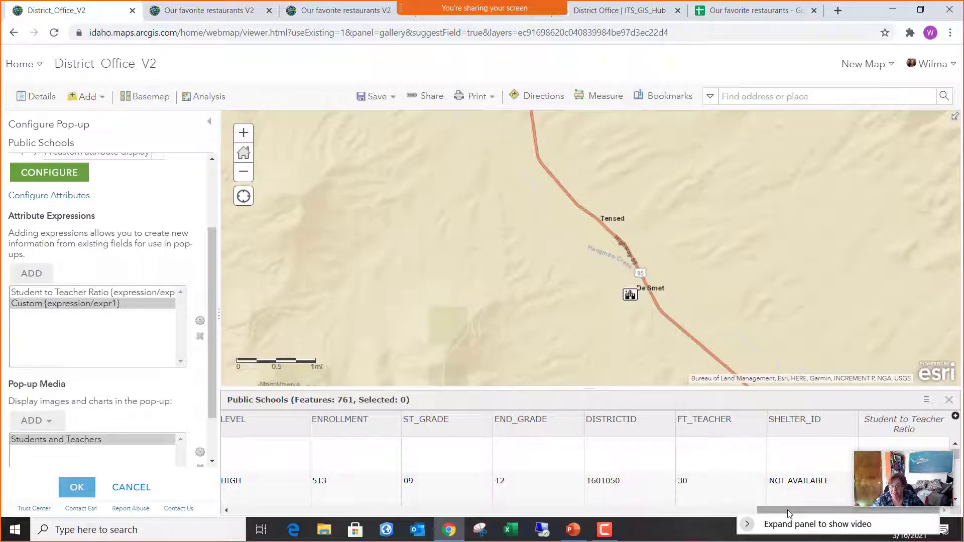
pyautogui.moveTo(770, 509); pyautogui.dragTo(438, 509)
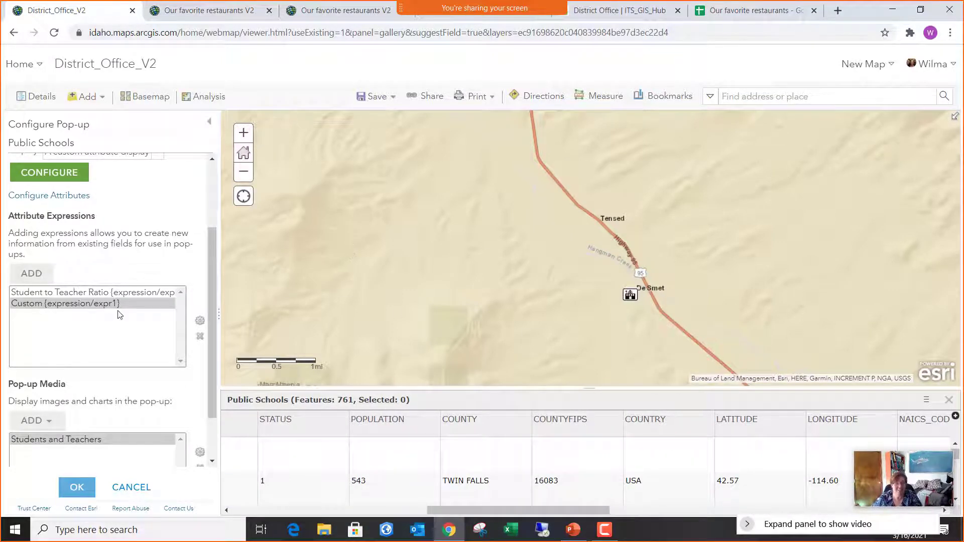
# Insert Custom {expression/expr1} after {TELEPHONE} in the pop-up's custom attribute display and save the pop-up configuration.
pyautogui.scroll(2, 107, 230)
pyautogui.scroll(1, 108, 231)
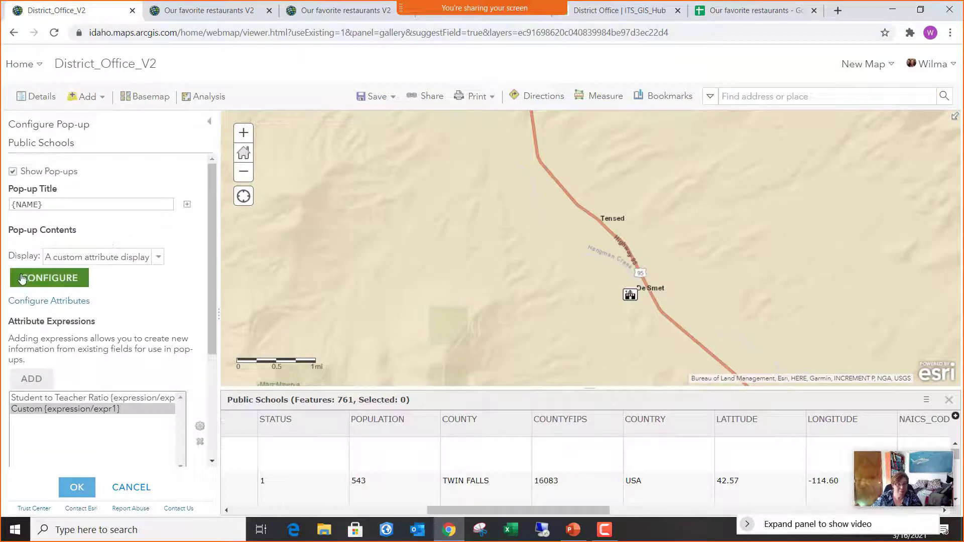
pyautogui.click(61, 279)
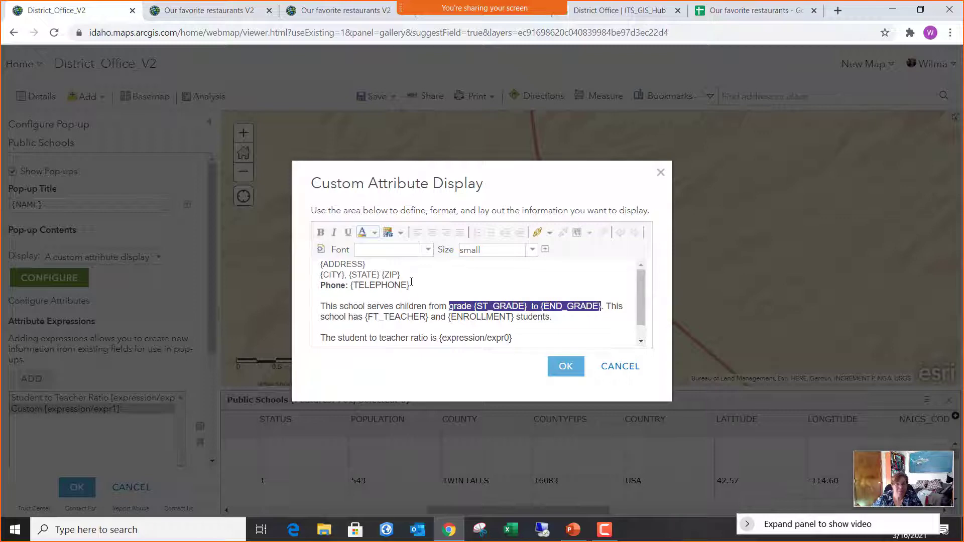
pyautogui.click(422, 284)
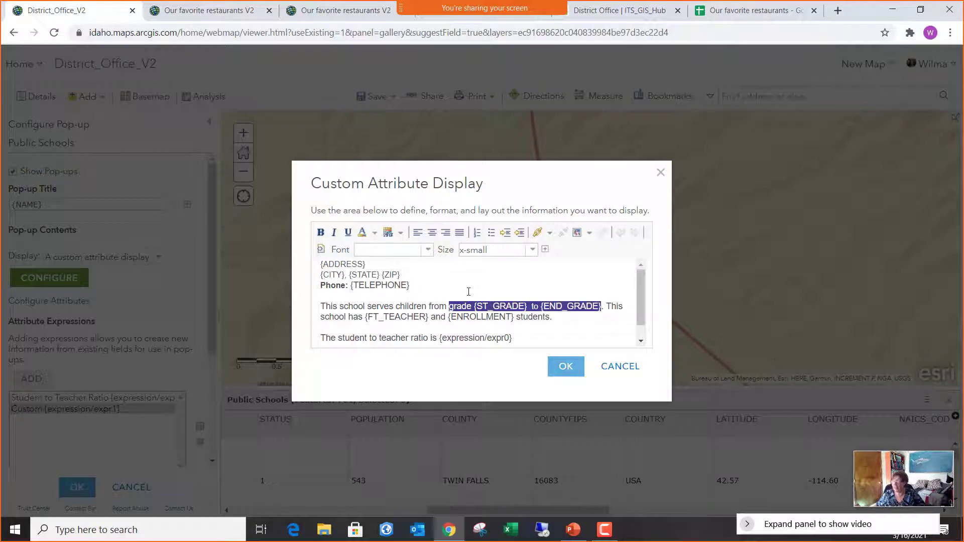
pyautogui.click(546, 250)
pyautogui.scroll(-5, 616, 322)
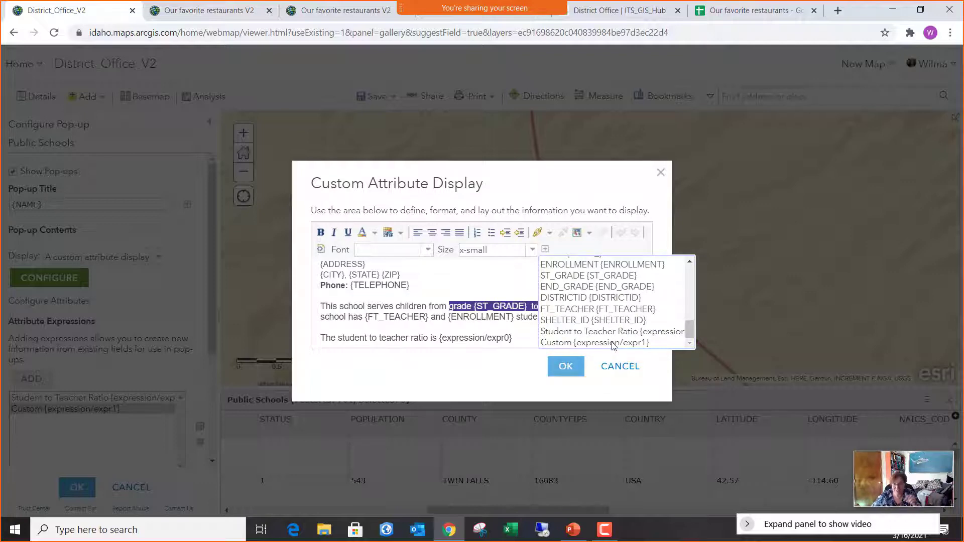
pyautogui.click(614, 343)
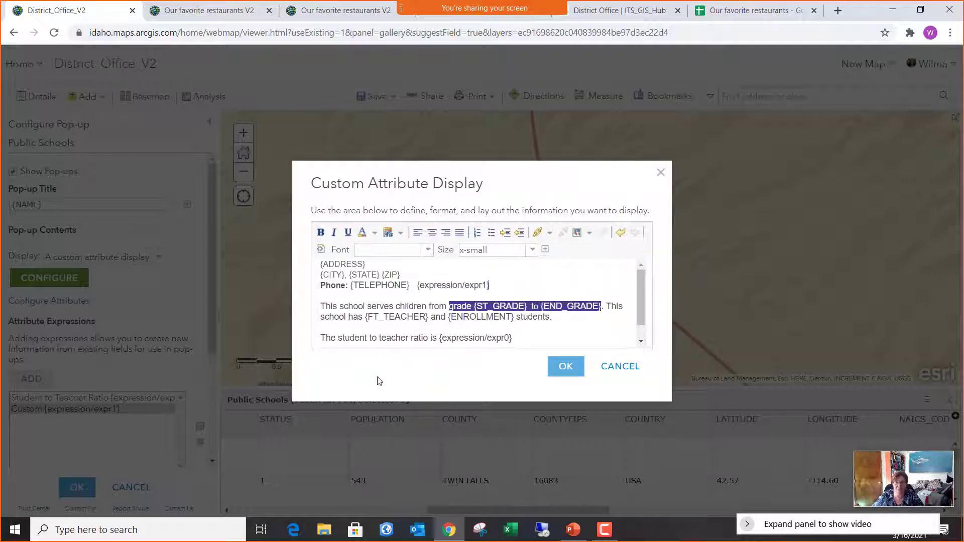
pyautogui.click(566, 374)
pyautogui.click(77, 488)
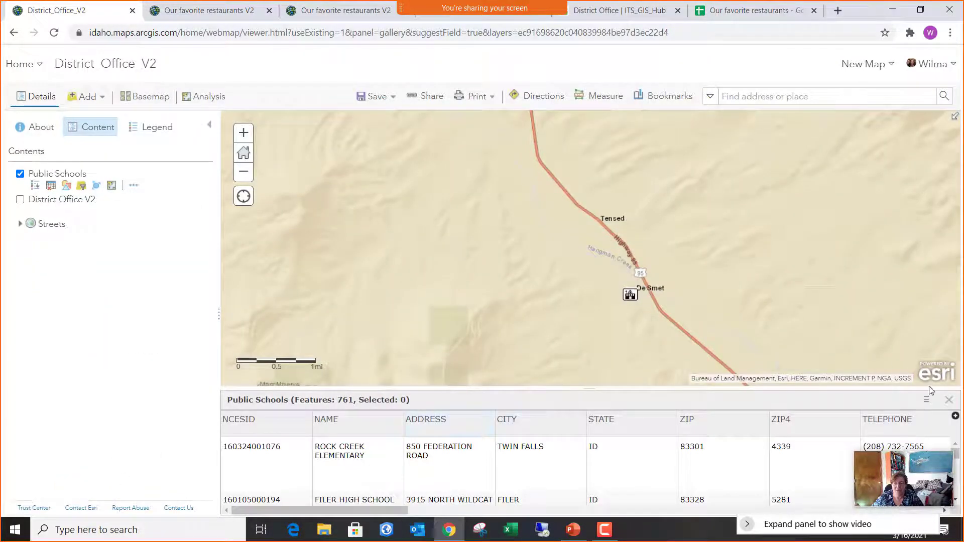
# Close the attribute table and check the pop-ups of Coeur d'Alene Tribal School and Potlatch Elementary School on the map.
pyautogui.click(950, 401)
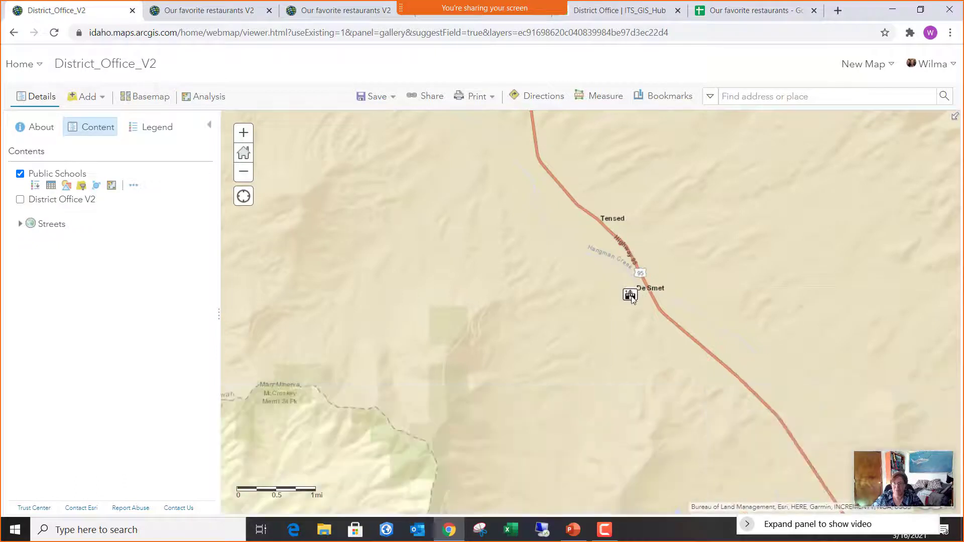
pyautogui.click(630, 296)
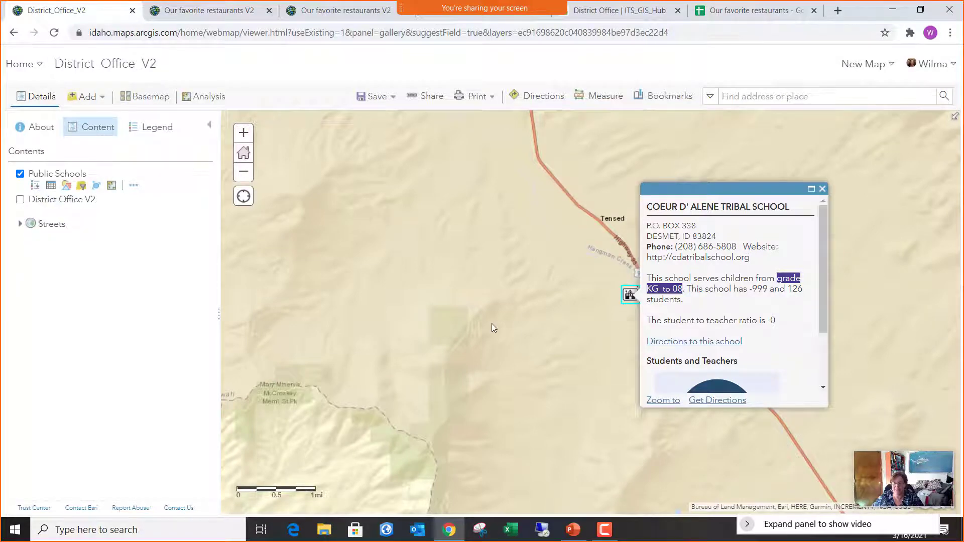
pyautogui.scroll(-1, 492, 328)
pyautogui.scroll(-1, 492, 344)
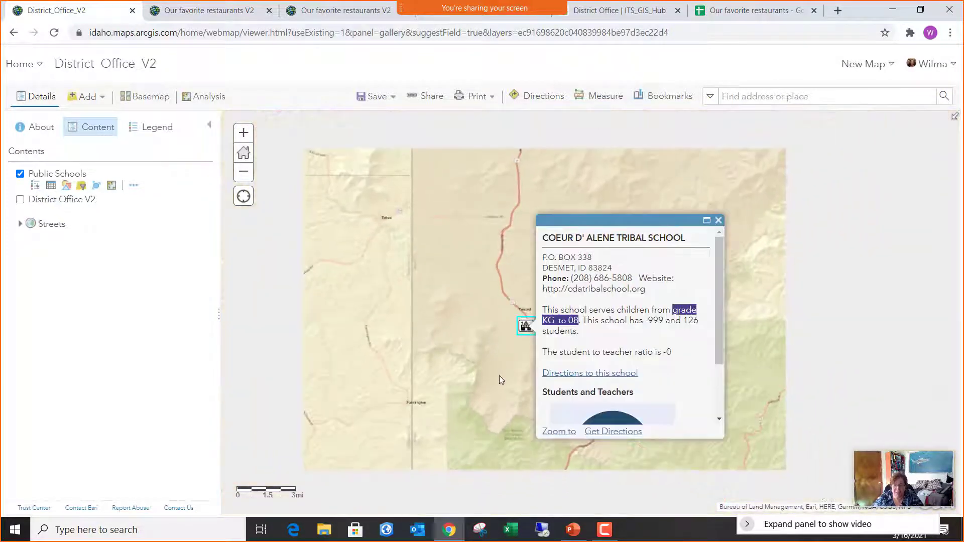
pyautogui.moveTo(507, 360); pyautogui.dragTo(488, 208)
pyautogui.moveTo(446, 386); pyautogui.dragTo(452, 342)
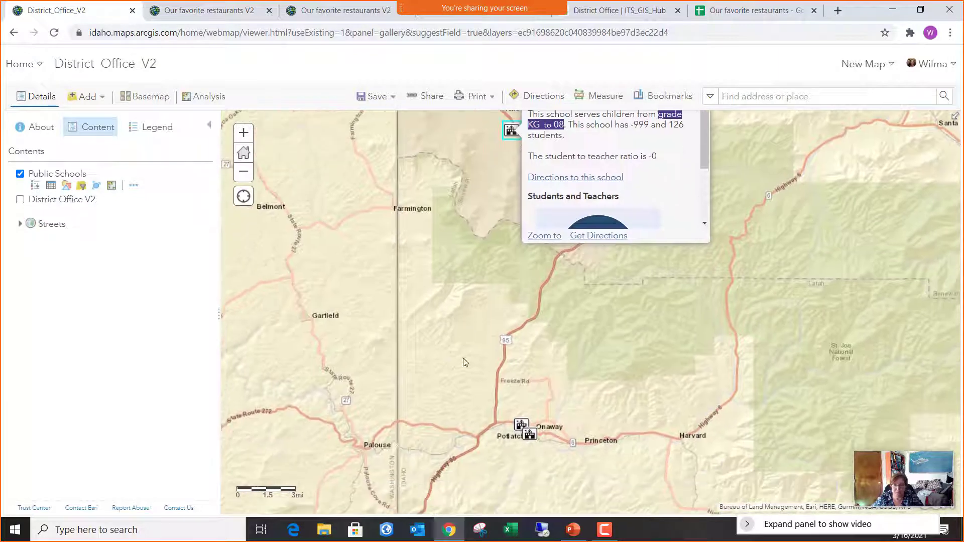
pyautogui.click(530, 437)
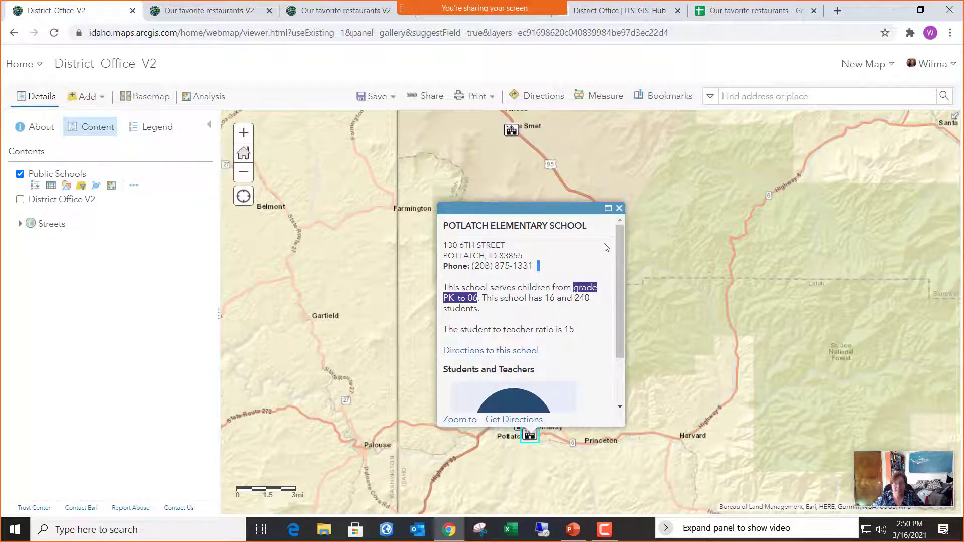
pyautogui.click(619, 209)
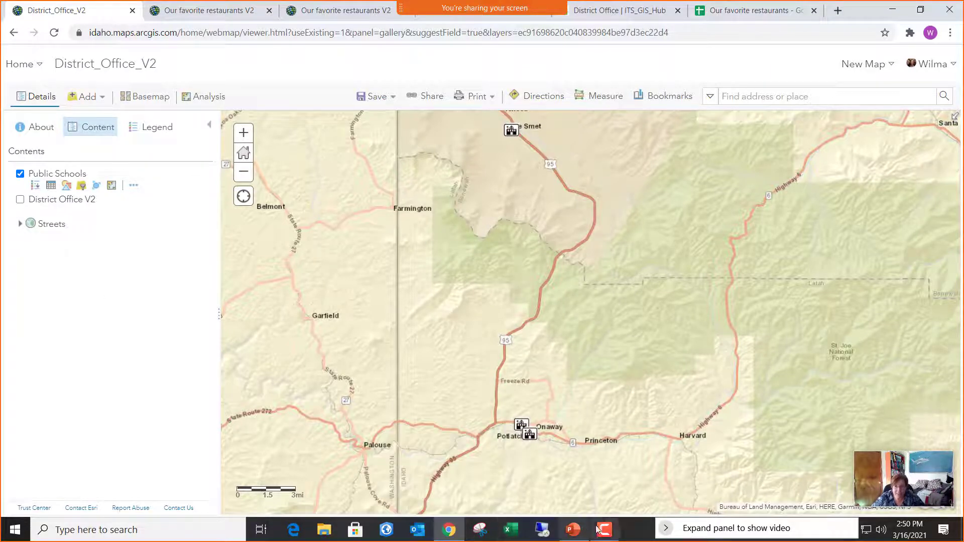
# Switch to the PowerPoint presentation and go to slide 36, '4. Symbolizing Quantitative Data'.
pyautogui.click(573, 529)
pyautogui.scroll(-3, 343, 387)
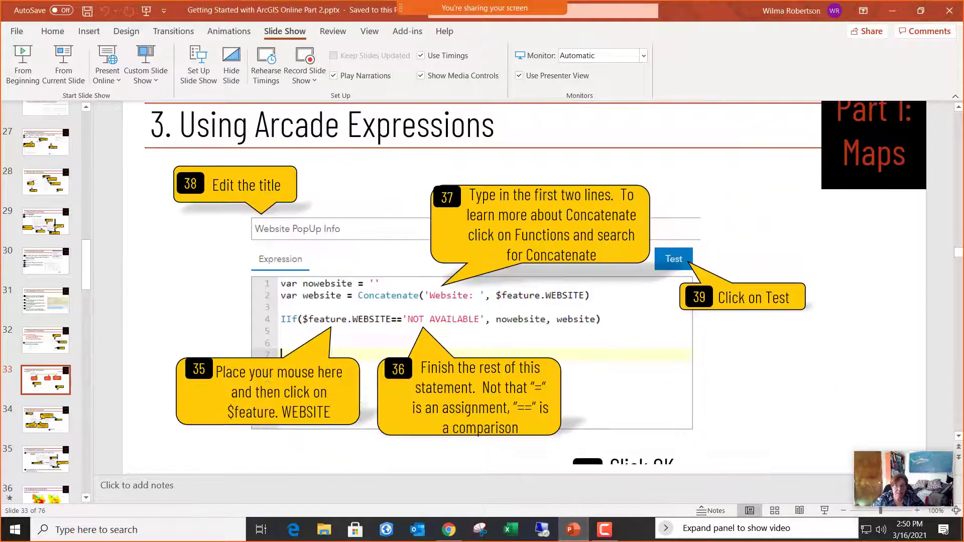
pyautogui.scroll(-2, 49, 373)
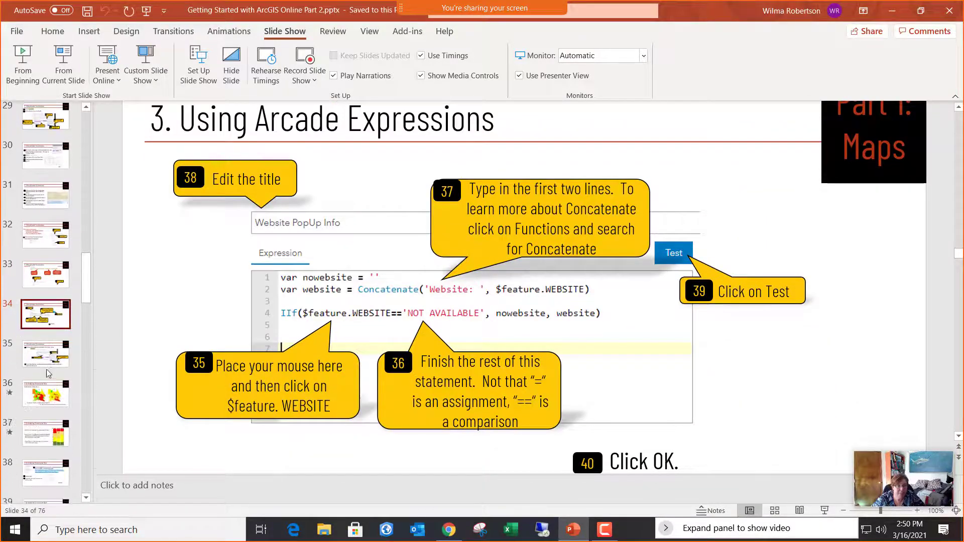
pyautogui.click(45, 399)
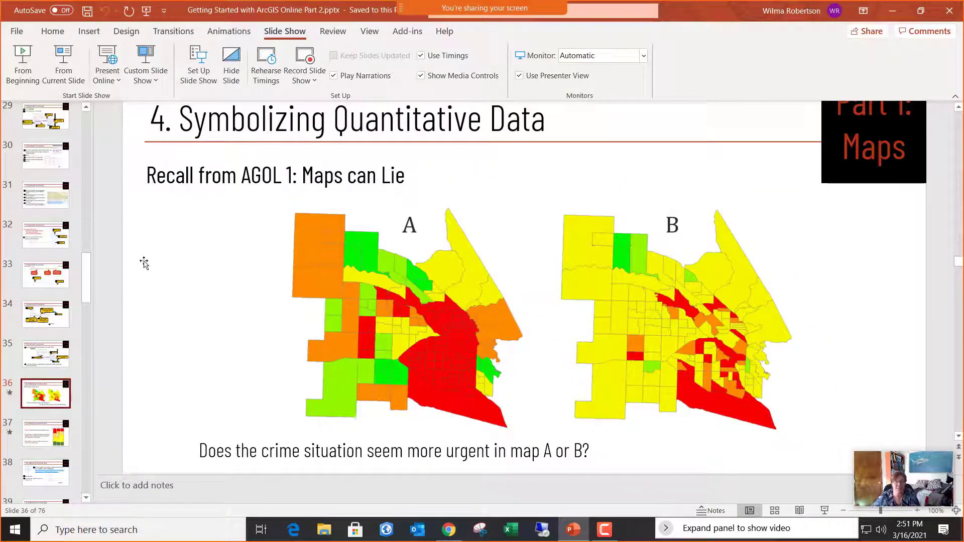
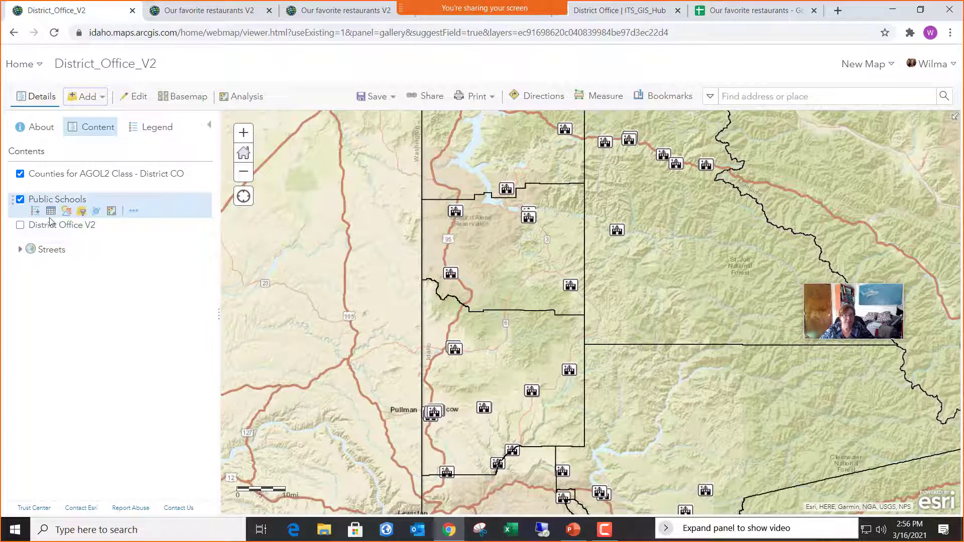
# Hide the Public Schools layer and review the attribute table of the Counties for AGOL2 Class - District CO layer.
pyautogui.click(20, 201)
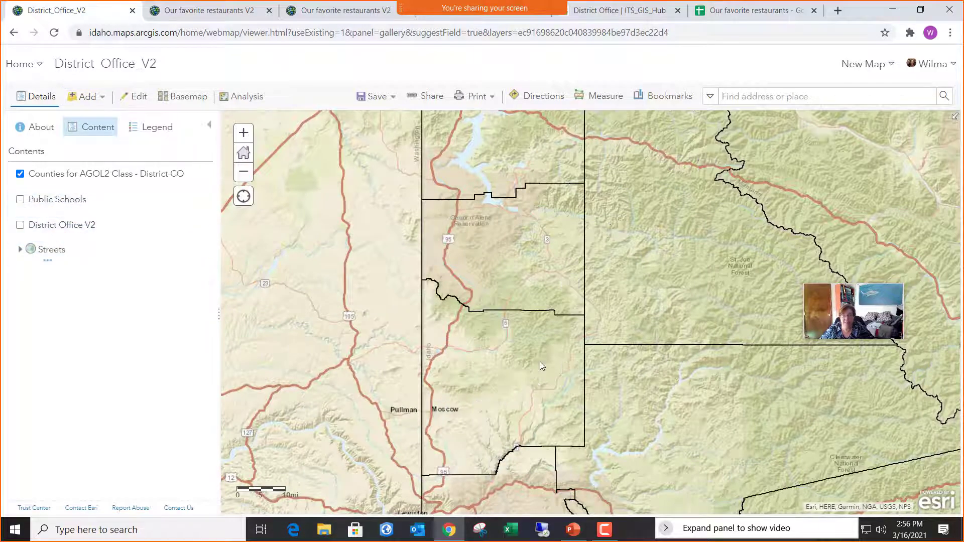
pyautogui.scroll(-2, 540, 362)
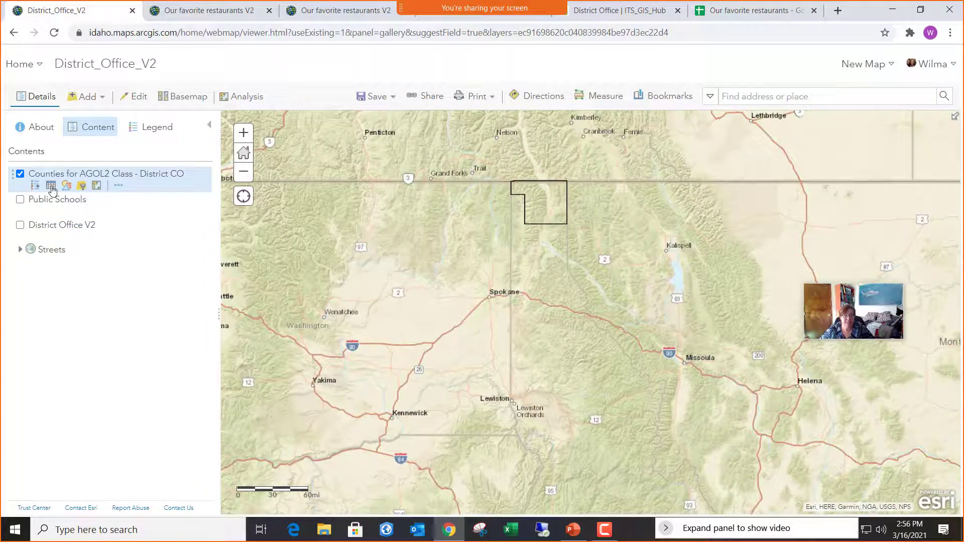
pyautogui.click(51, 185)
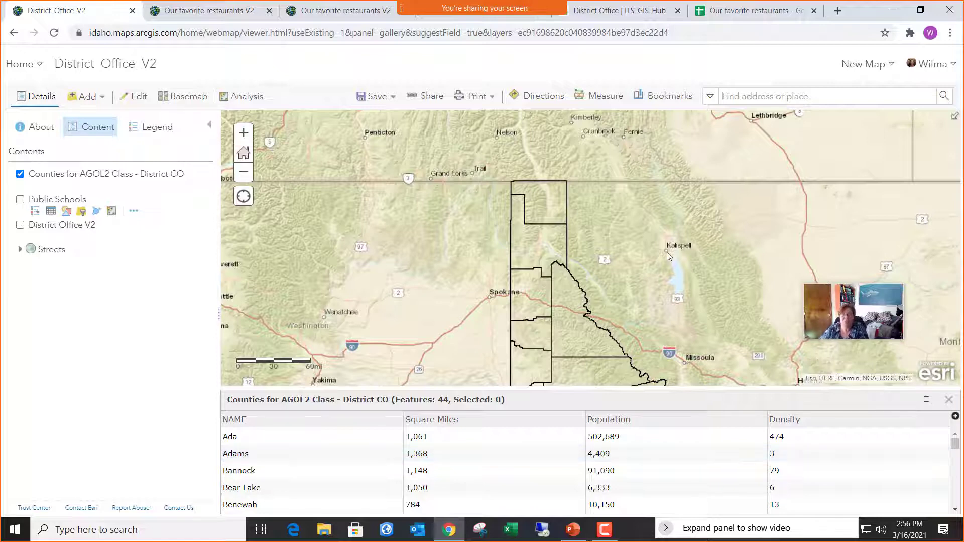
pyautogui.scroll(-1, 458, 214)
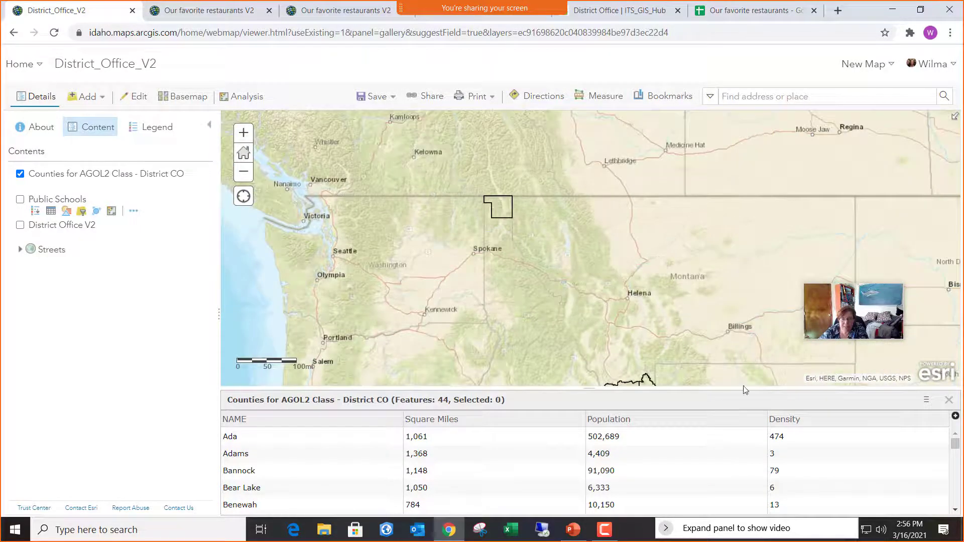
pyautogui.click(949, 401)
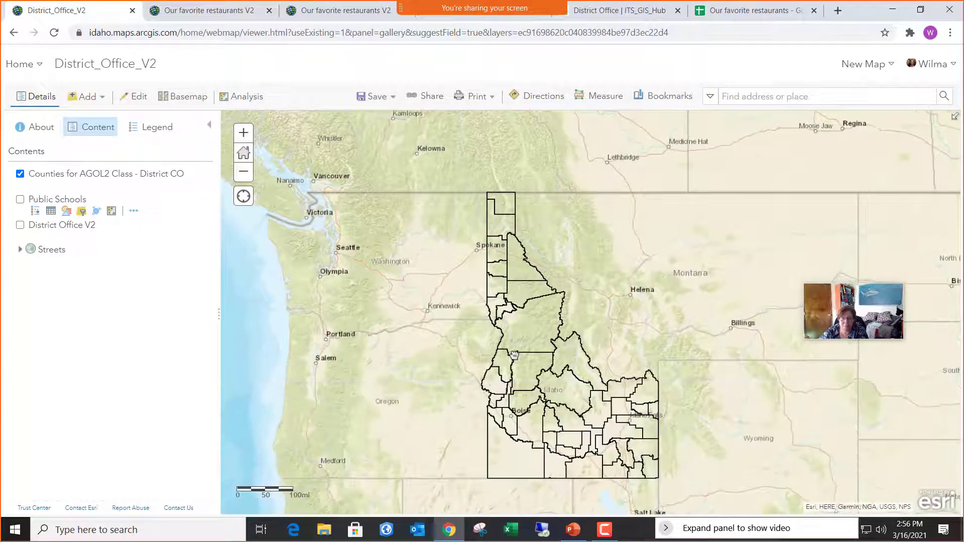
# Change the basemap to Human Geography Map.
pyautogui.click(189, 102)
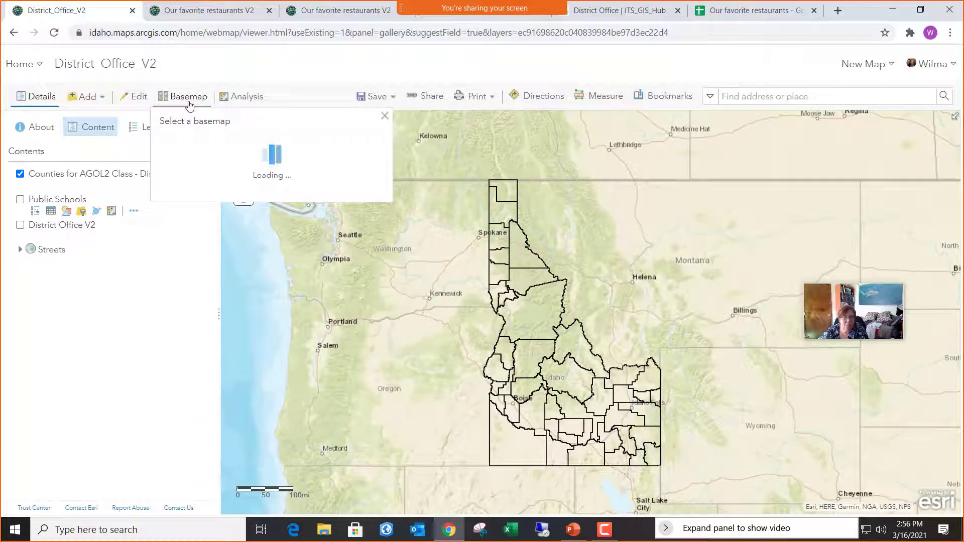
pyautogui.scroll(-4, 274, 337)
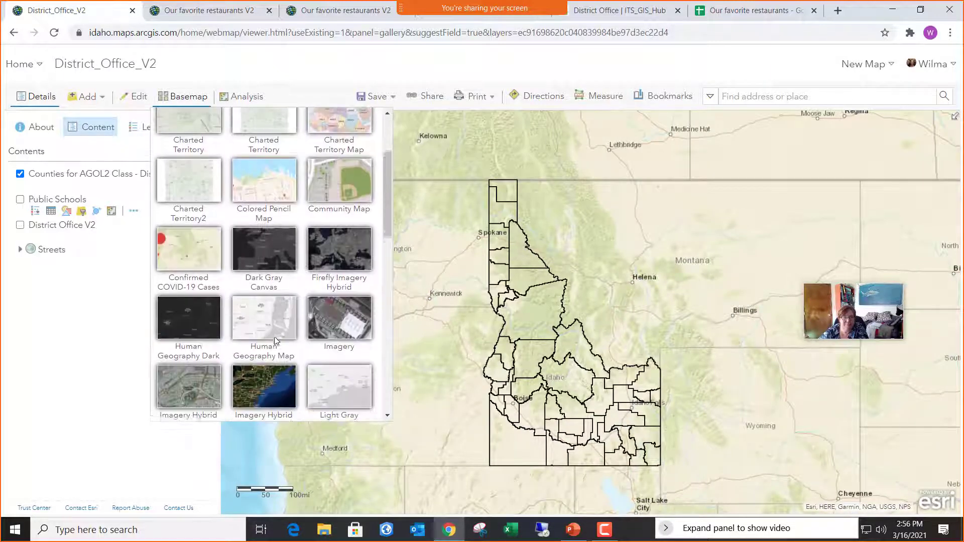
pyautogui.click(270, 267)
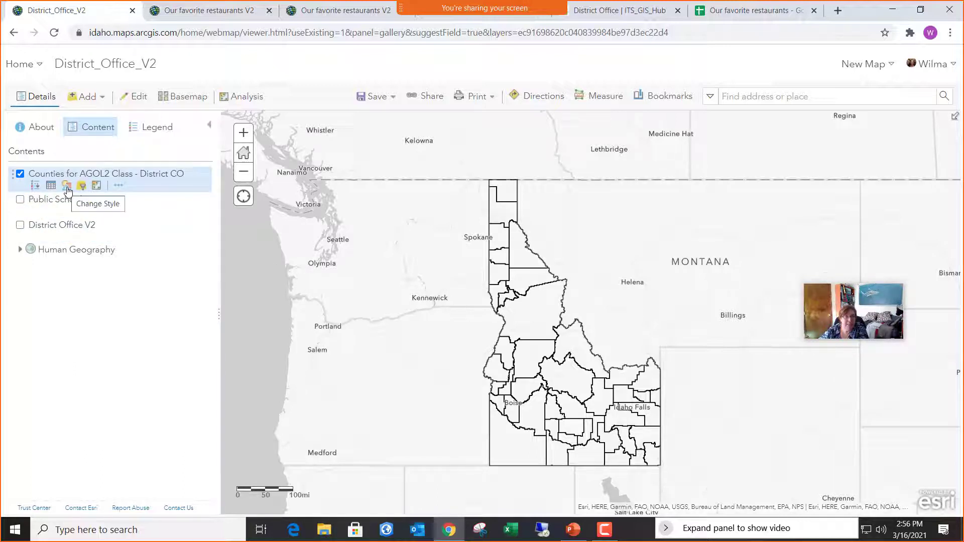
# Style the Counties for AGOL2 Class - District CO layer by the Density attribute using Counts and Amounts (Color).
pyautogui.click(67, 186)
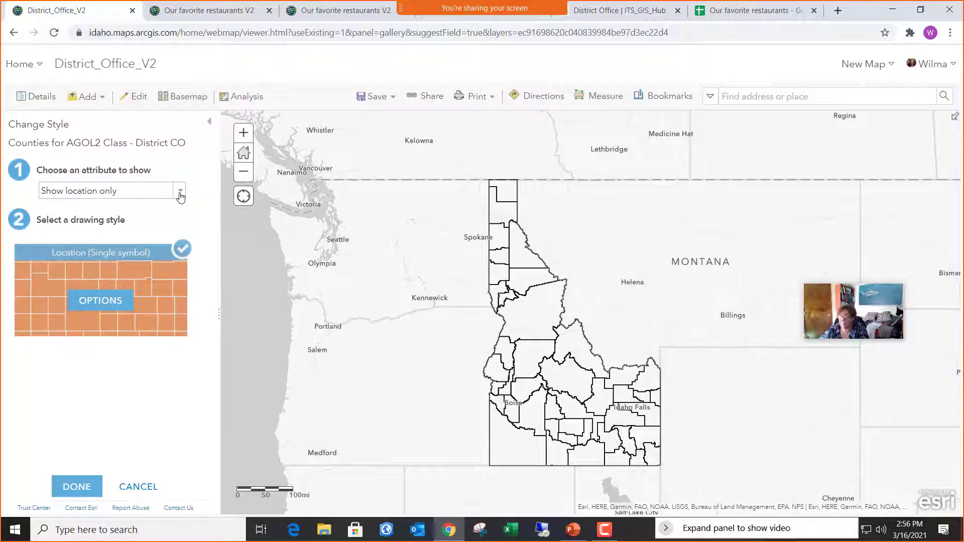
pyautogui.click(180, 196)
pyautogui.click(115, 221)
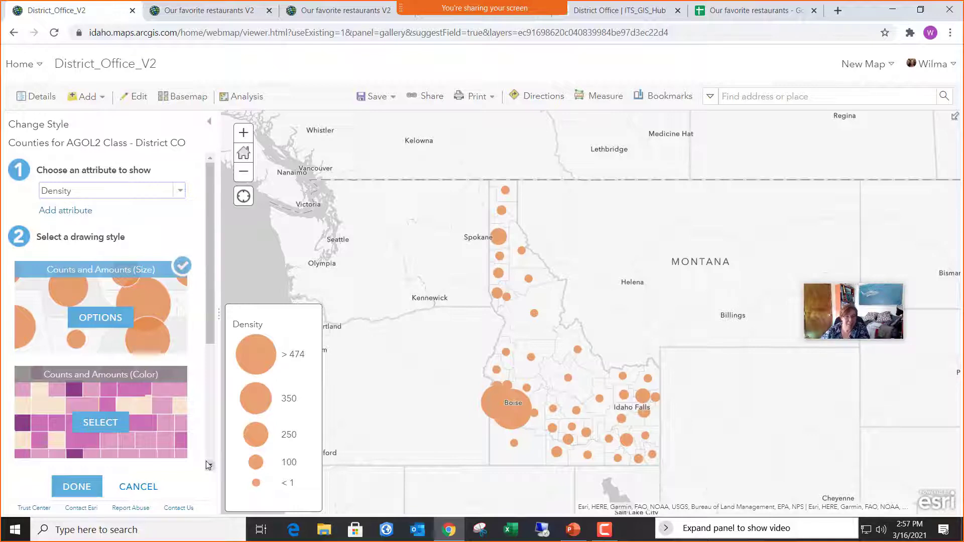
pyautogui.click(113, 428)
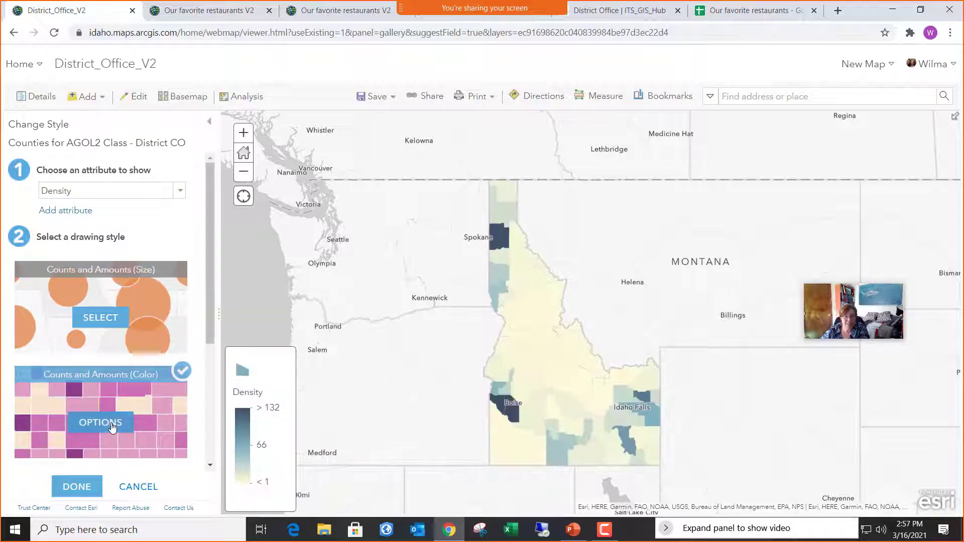
# Classify the Density data into 7 classes using Natural Breaks.
pyautogui.click(112, 425)
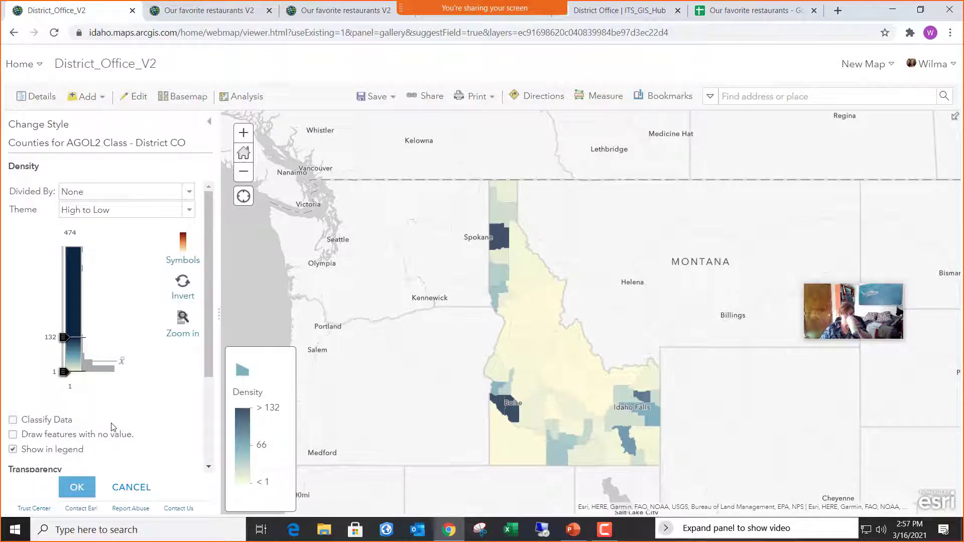
pyautogui.scroll(-3, 108, 428)
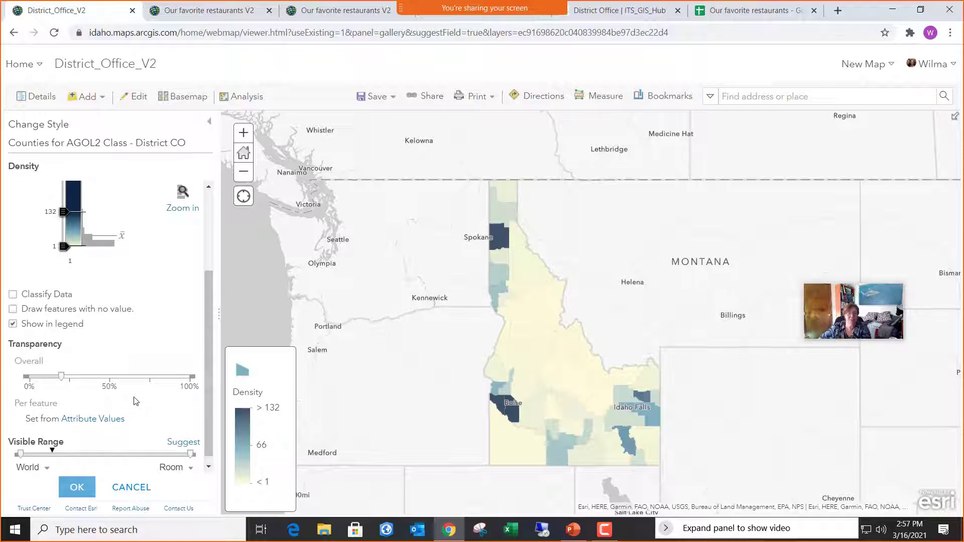
pyautogui.click(12, 295)
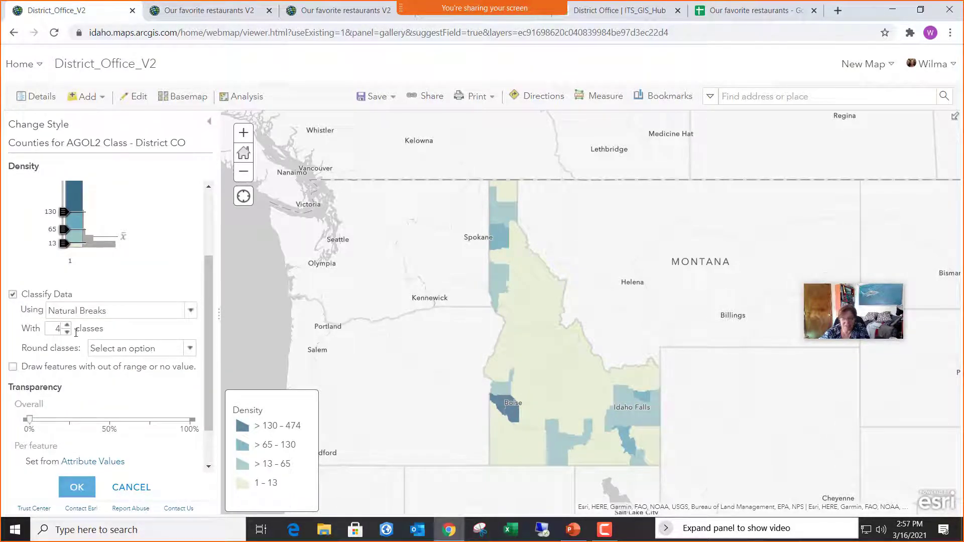
pyautogui.click(67, 326)
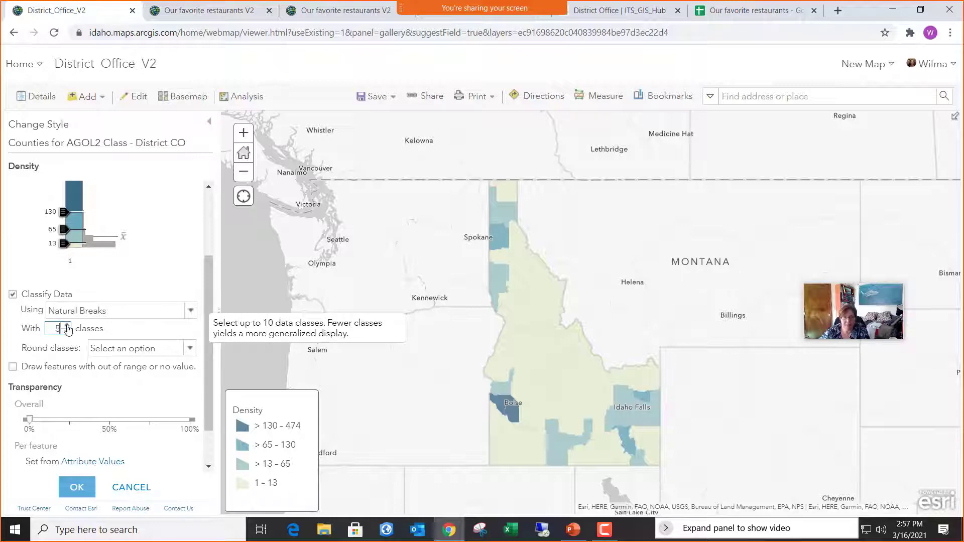
pyautogui.click(68, 326)
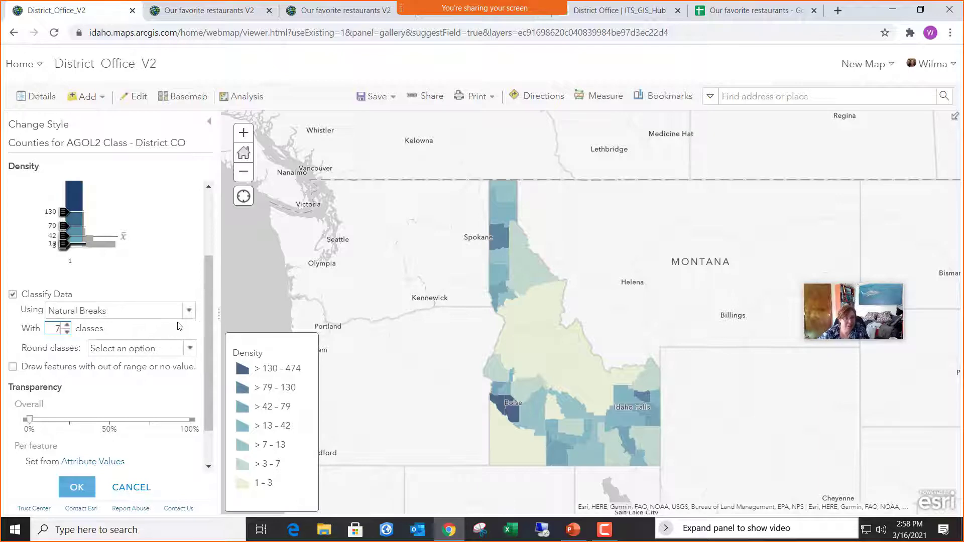
# Try the Equal Interval classification, switch the method to Quantile, and apply the finished style to the counties layer.
pyautogui.click(189, 314)
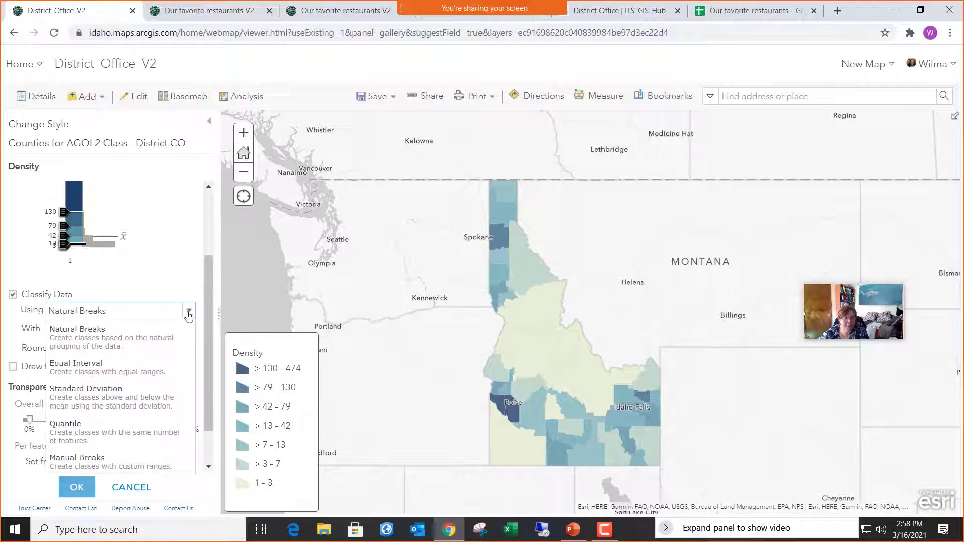
pyautogui.click(150, 372)
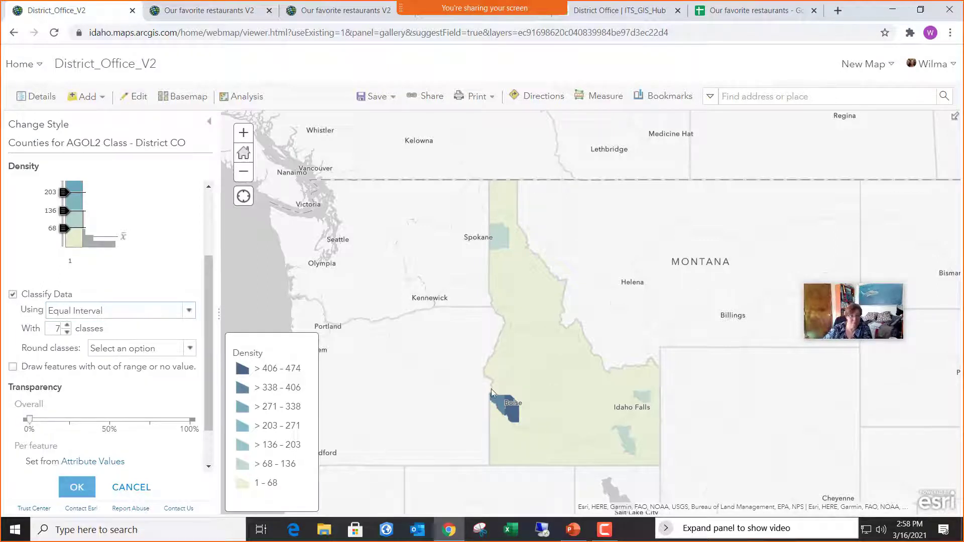
pyautogui.click(189, 317)
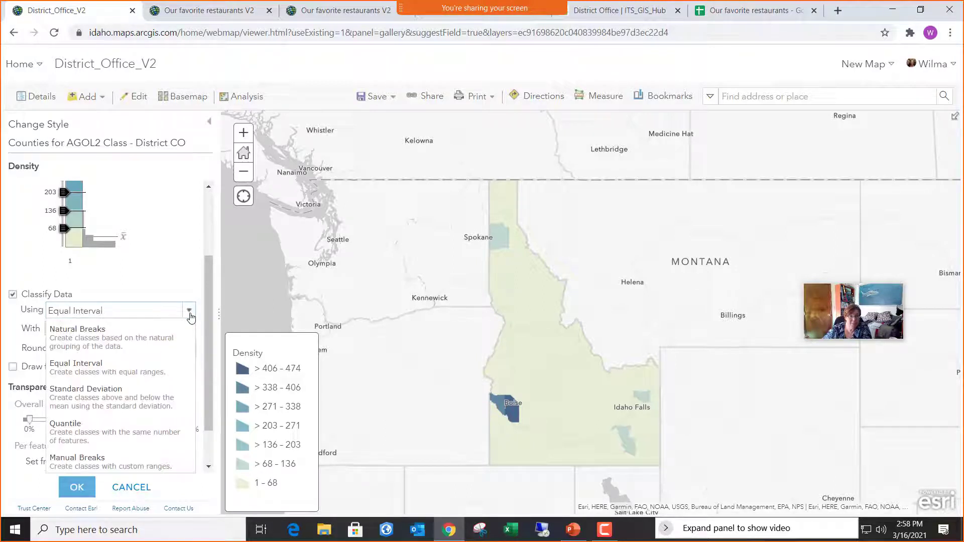
pyautogui.click(131, 431)
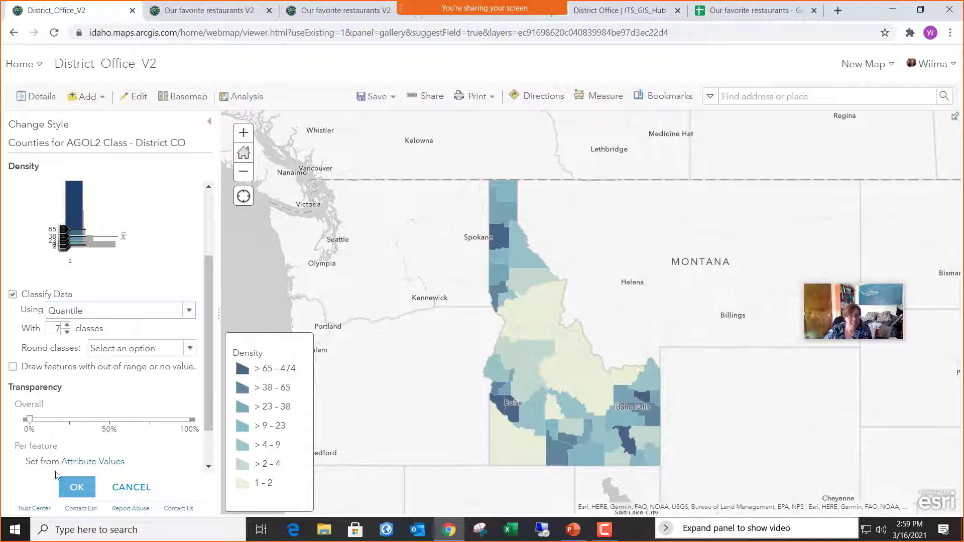
pyautogui.click(65, 485)
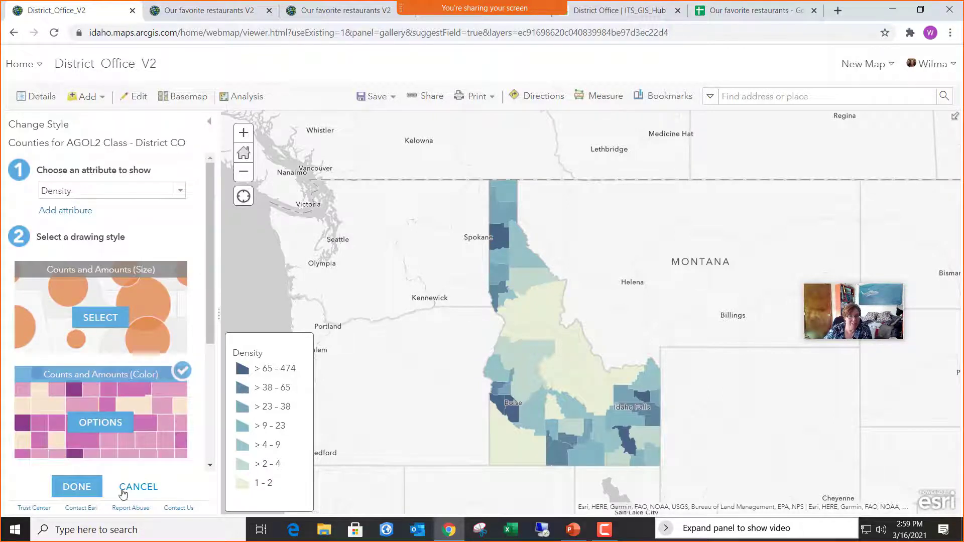
pyautogui.click(77, 486)
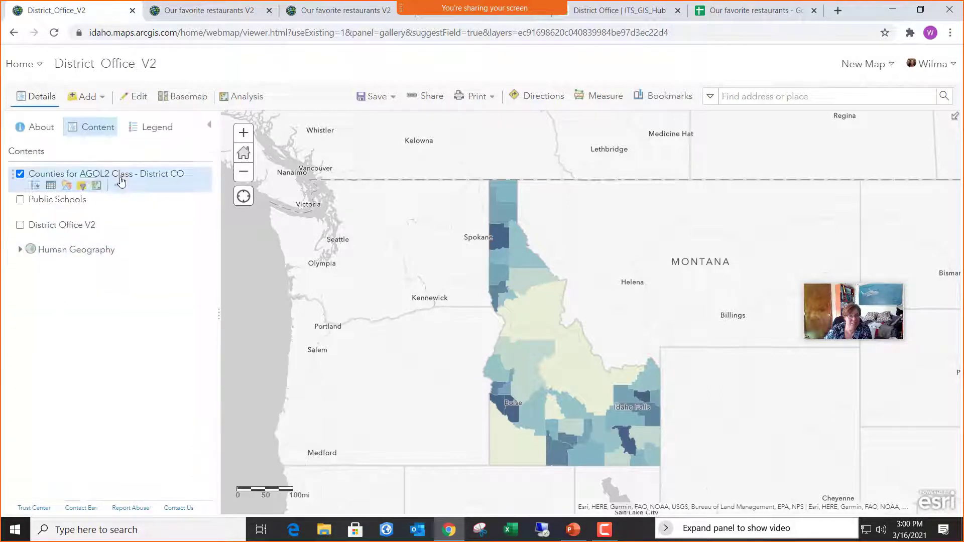
# Start the Enrich Layer analysis for the counties layer and open the Data Browser to select variables.
pyautogui.moveTo(148, 197)
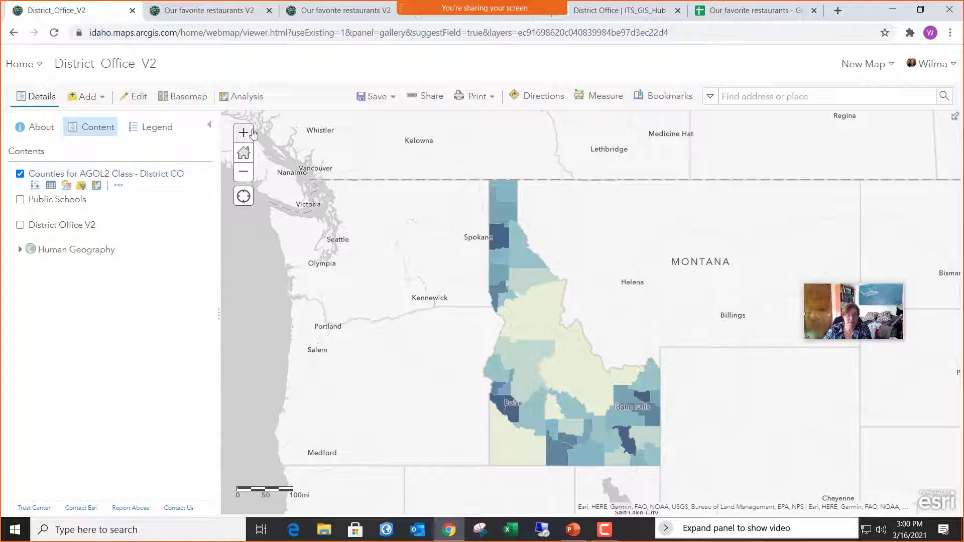
pyautogui.click(254, 100)
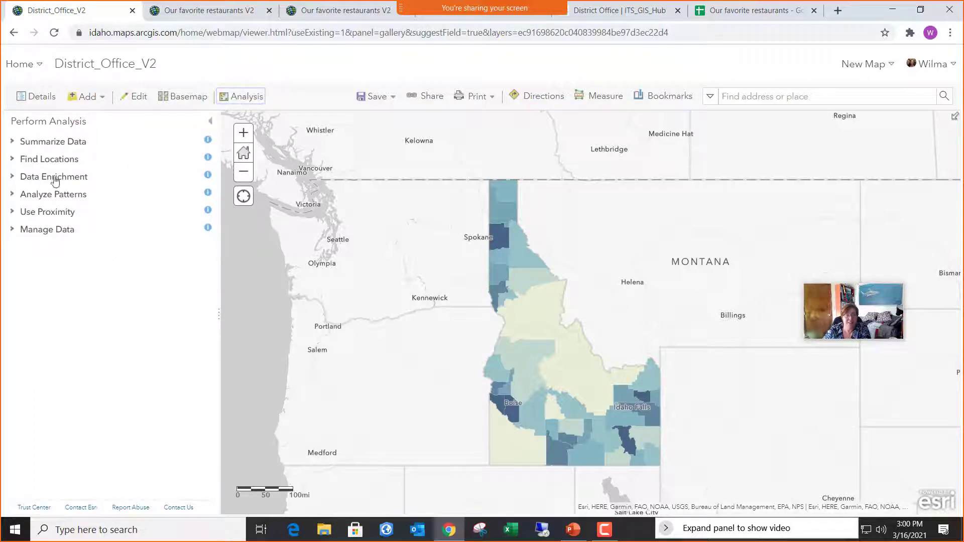
pyautogui.click(14, 179)
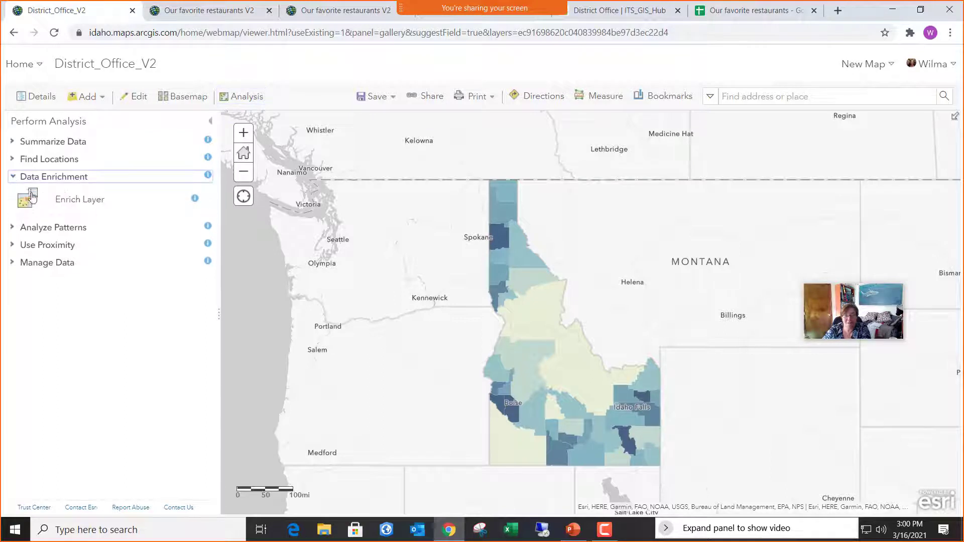
pyautogui.click(95, 202)
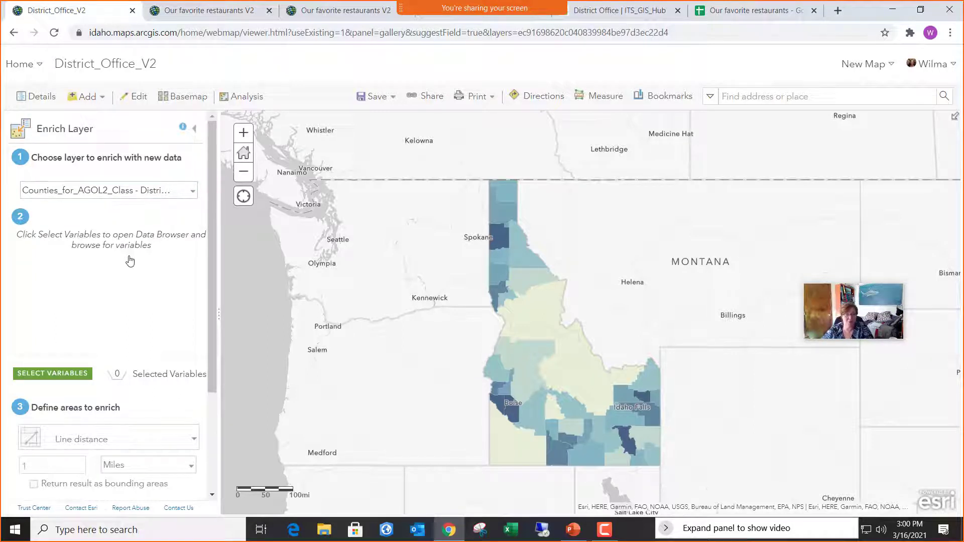
pyautogui.click(63, 378)
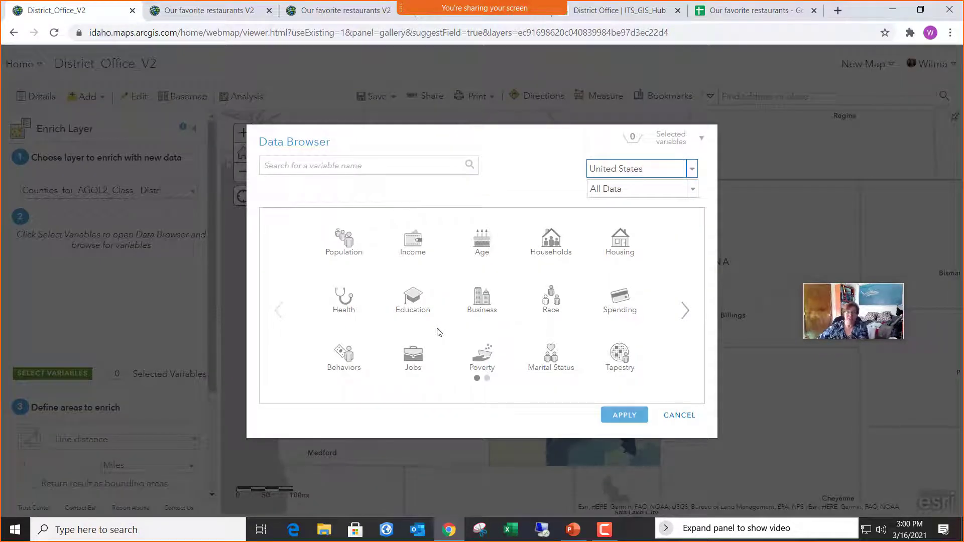
# Browse the Population, Age and Income variable categories available for enrichment.
pyautogui.click(350, 248)
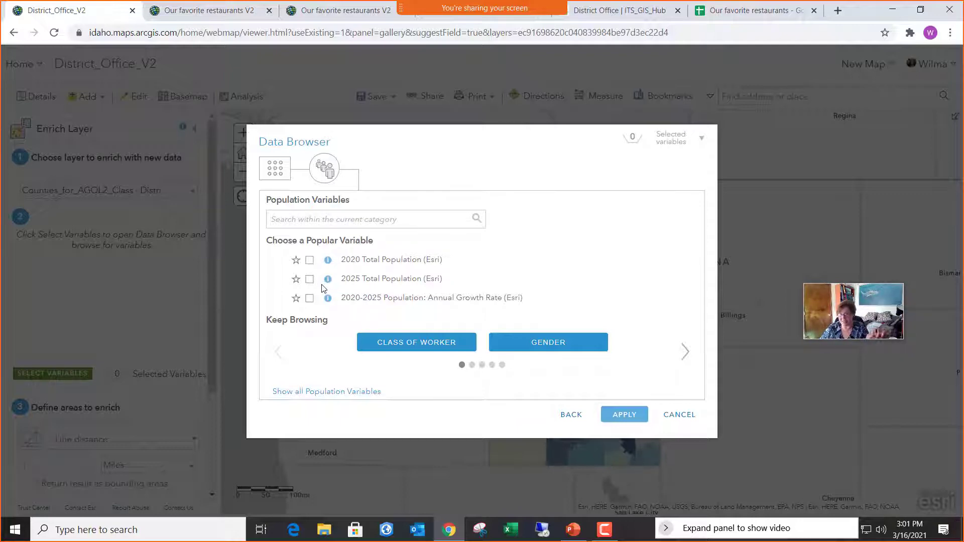
pyautogui.click(273, 173)
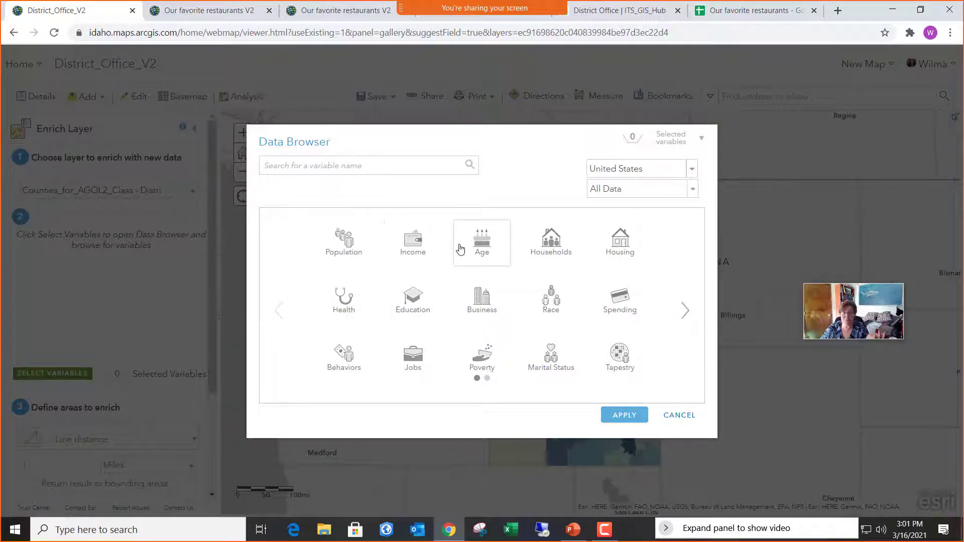
pyautogui.click(479, 246)
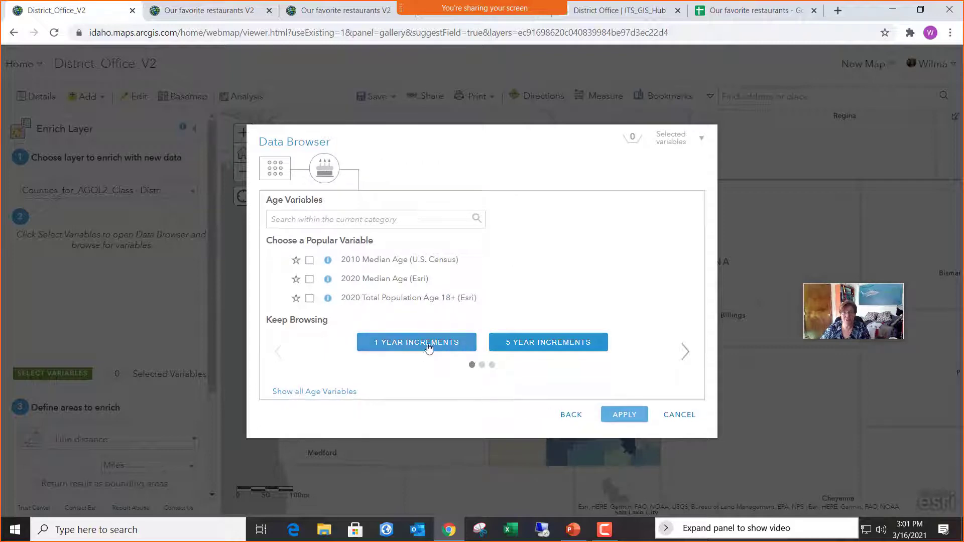
pyautogui.click(684, 356)
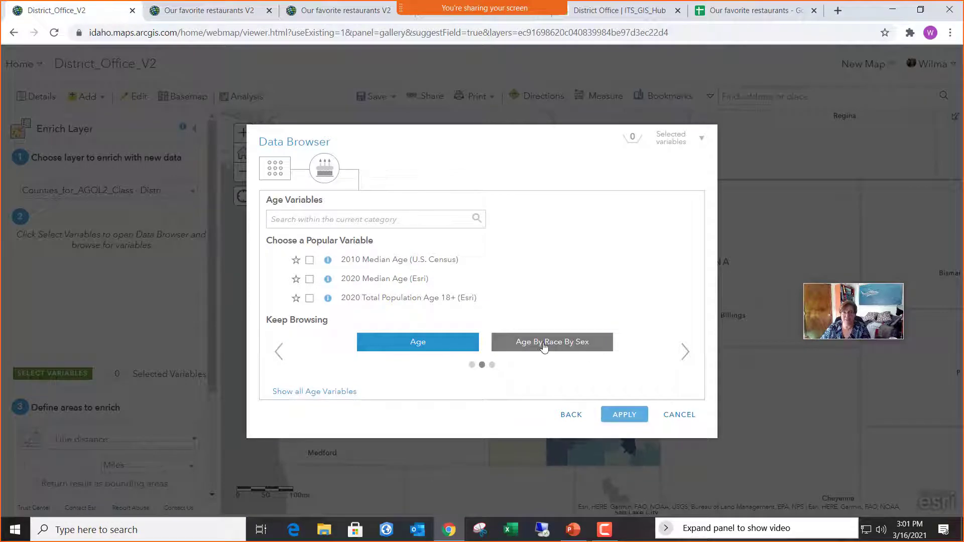
pyautogui.click(285, 172)
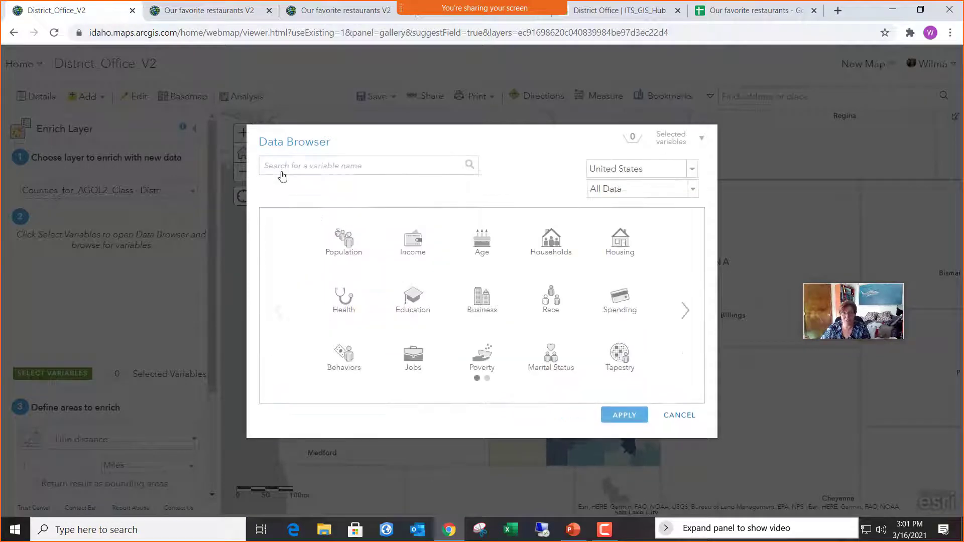
pyautogui.click(427, 247)
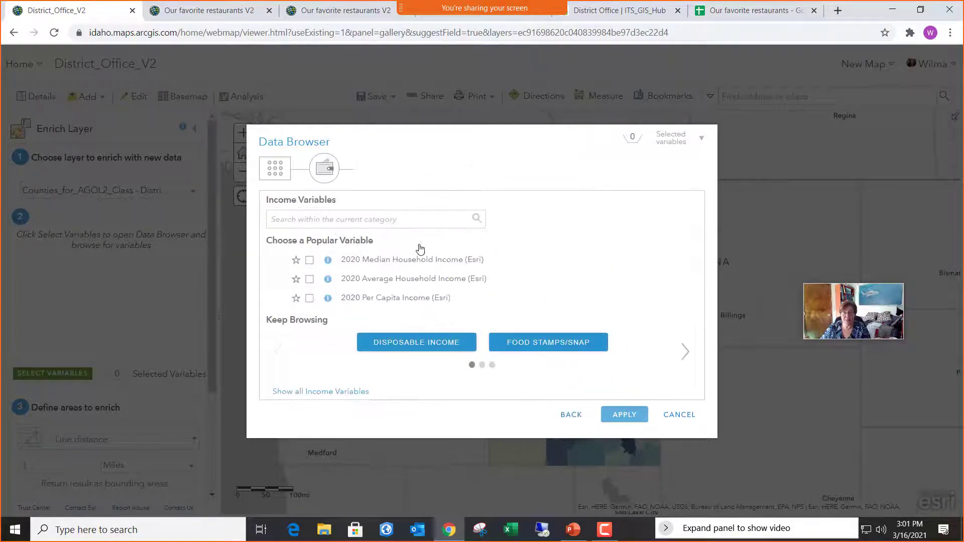
pyautogui.click(281, 173)
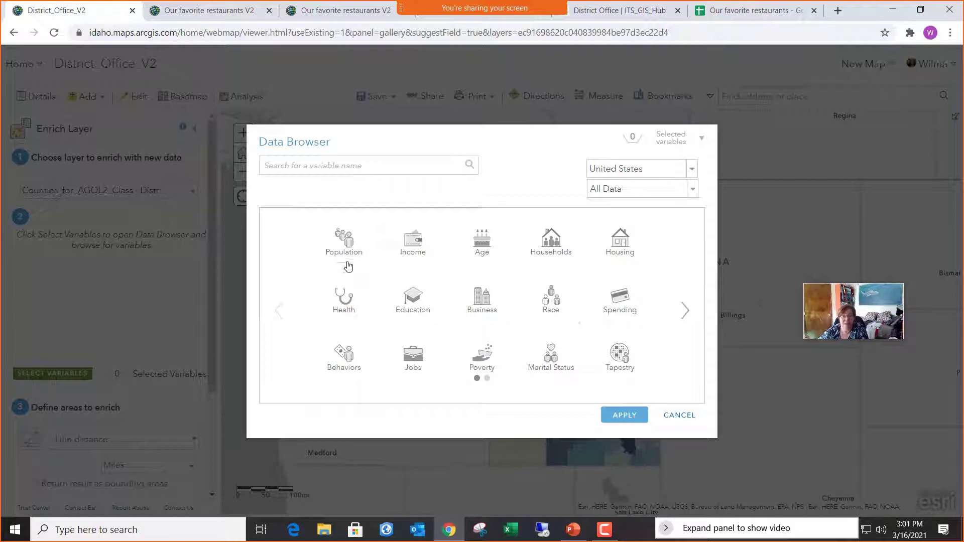
# Add the 2025 Total Population (Esri) variable from the Population category to the enrichment.
pyautogui.click(356, 251)
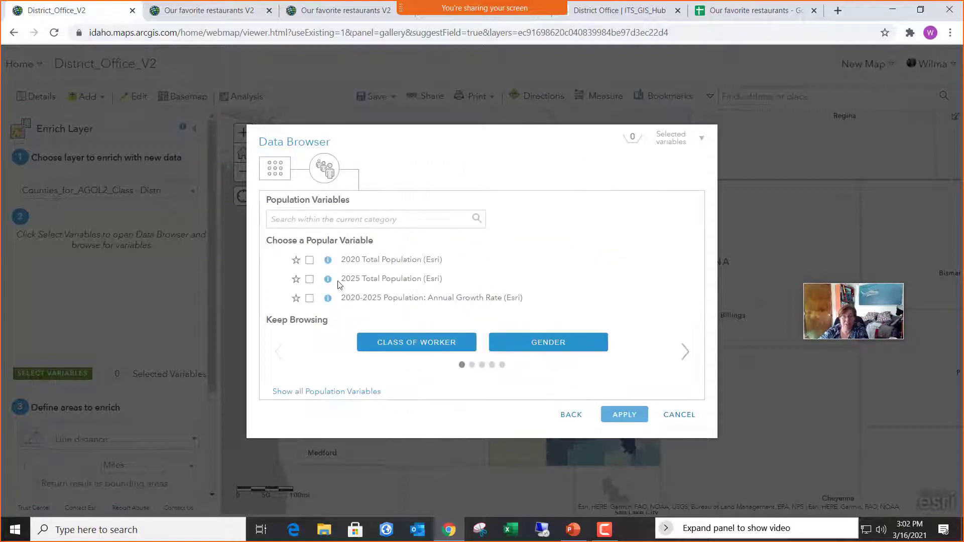
pyautogui.click(310, 279)
pyautogui.click(625, 415)
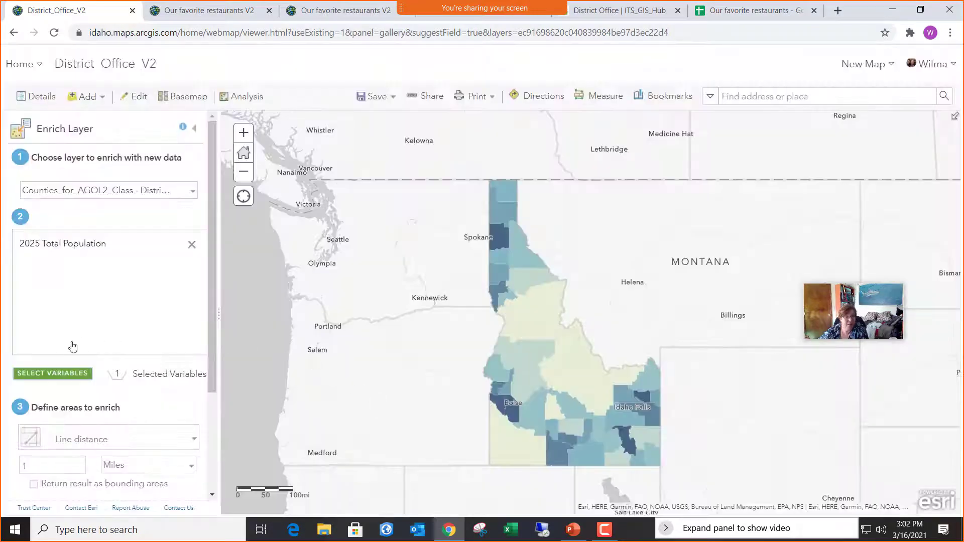
# Turn off the Use current map extent option so the analysis is not limited to the visible area.
pyautogui.scroll(-3, 91, 343)
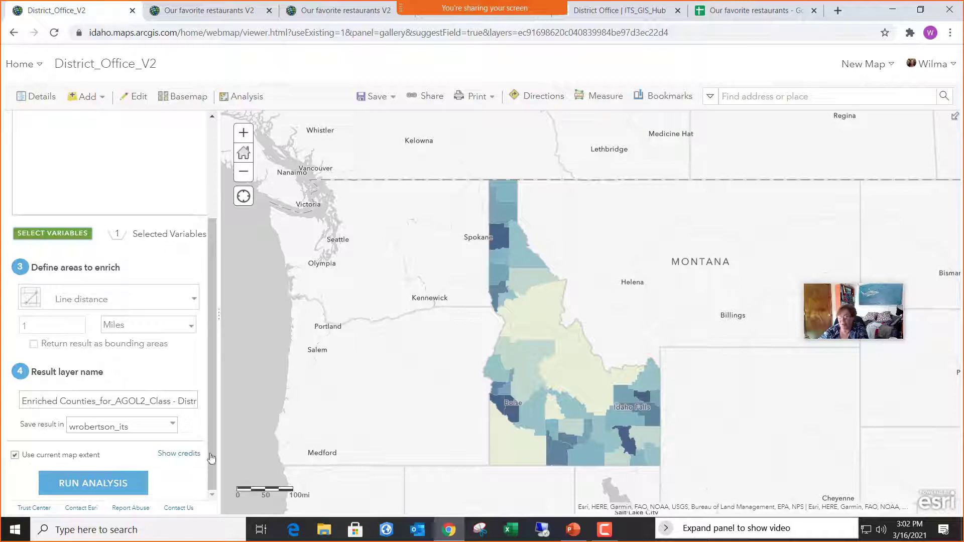
pyautogui.scroll(2, 517, 416)
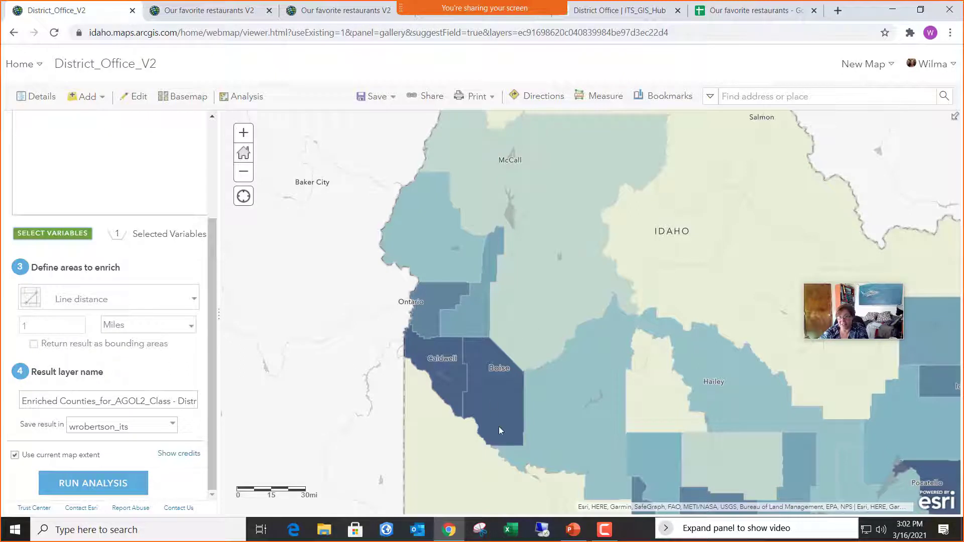
pyautogui.scroll(-3, 541, 395)
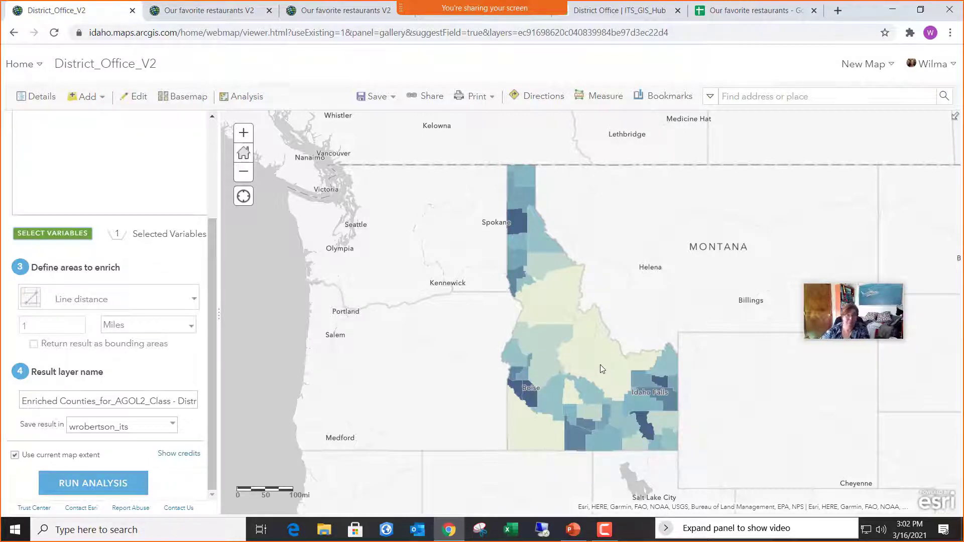
pyautogui.click(17, 456)
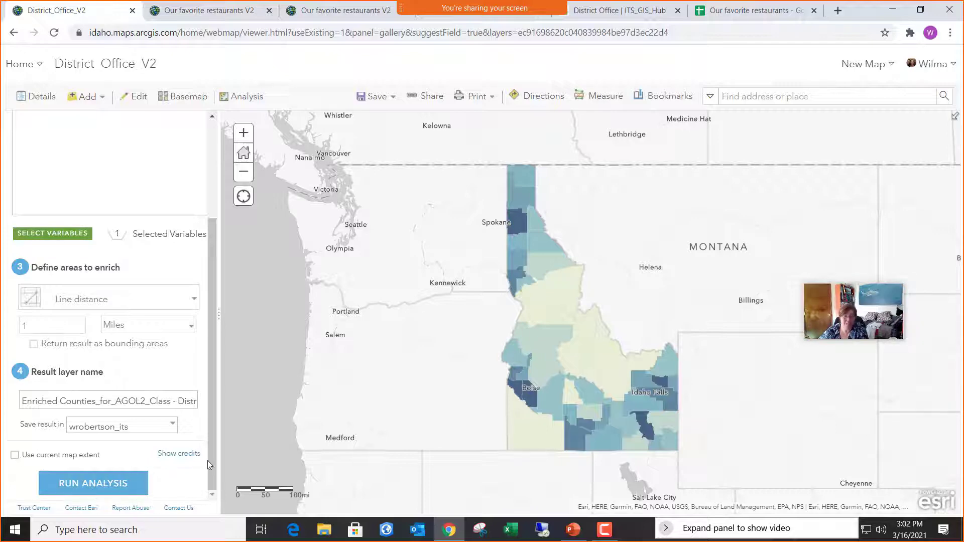
# Review the credit usage report for the enrichment and try to run the Enrich Layer analysis.
pyautogui.click(193, 460)
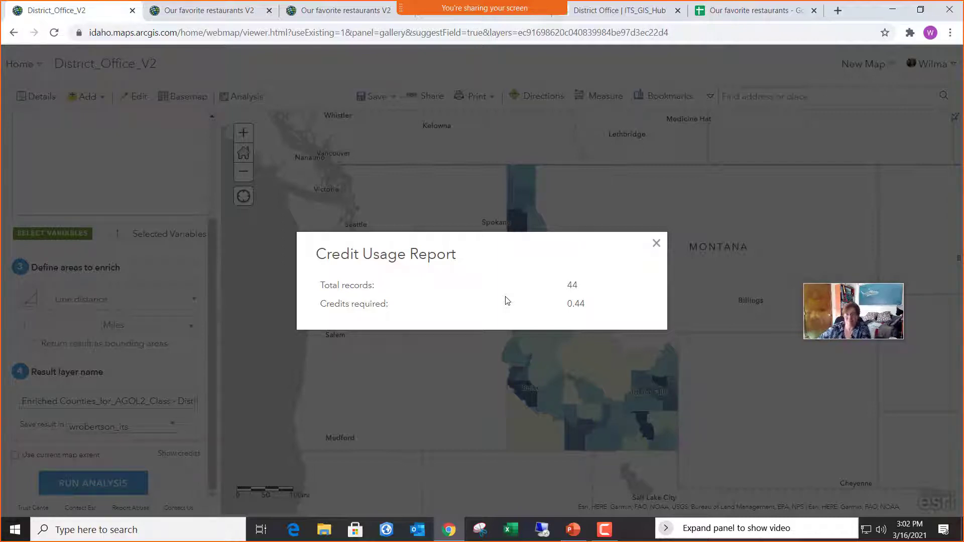
pyautogui.click(657, 245)
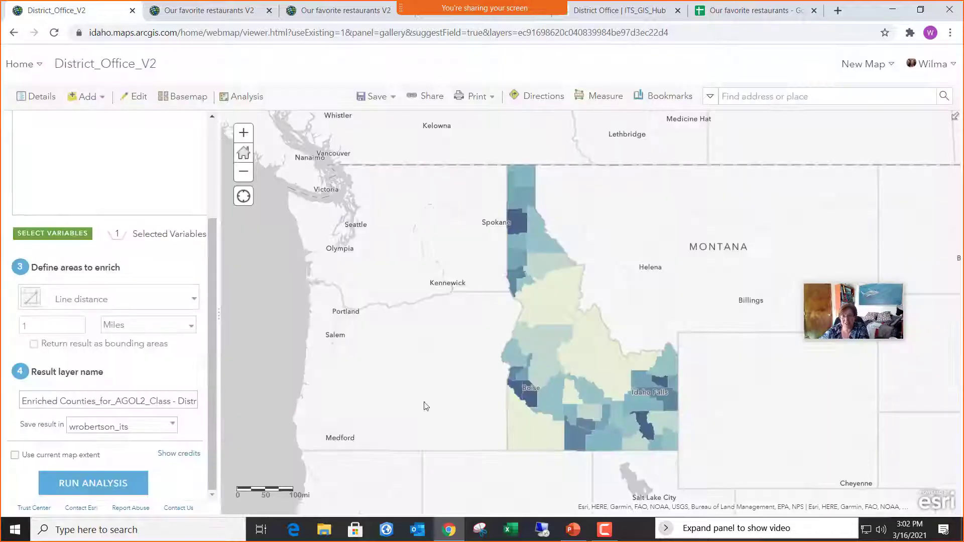
pyautogui.click(115, 485)
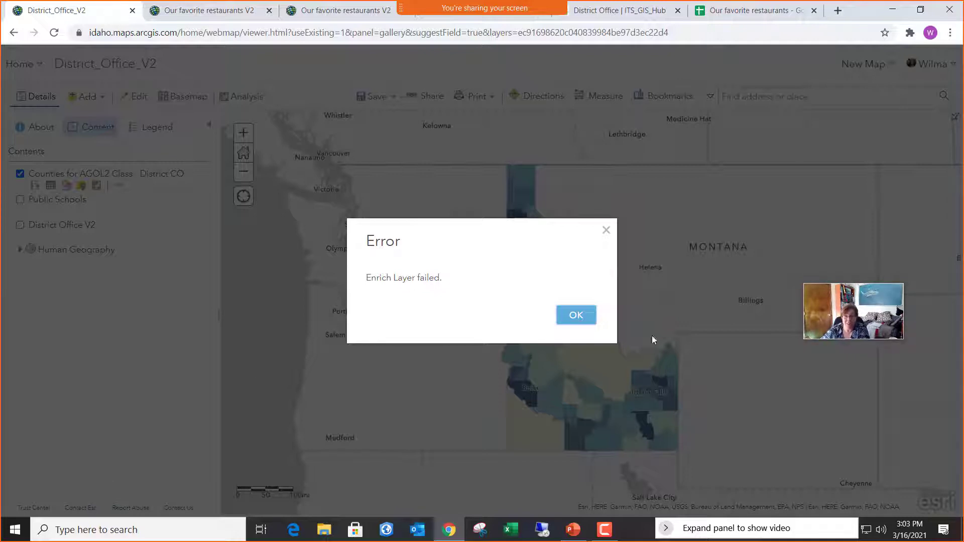
# Dismiss the Enrich Layer error and switch to the Getting Started with ArcGIS Online Part 2 presentation in PowerPoint.
pyautogui.click(605, 232)
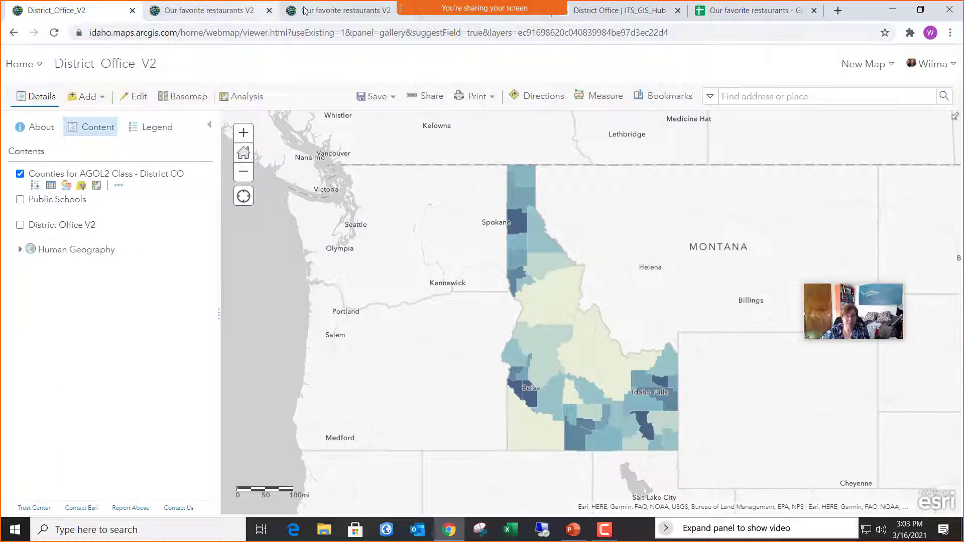
pyautogui.click(652, 13)
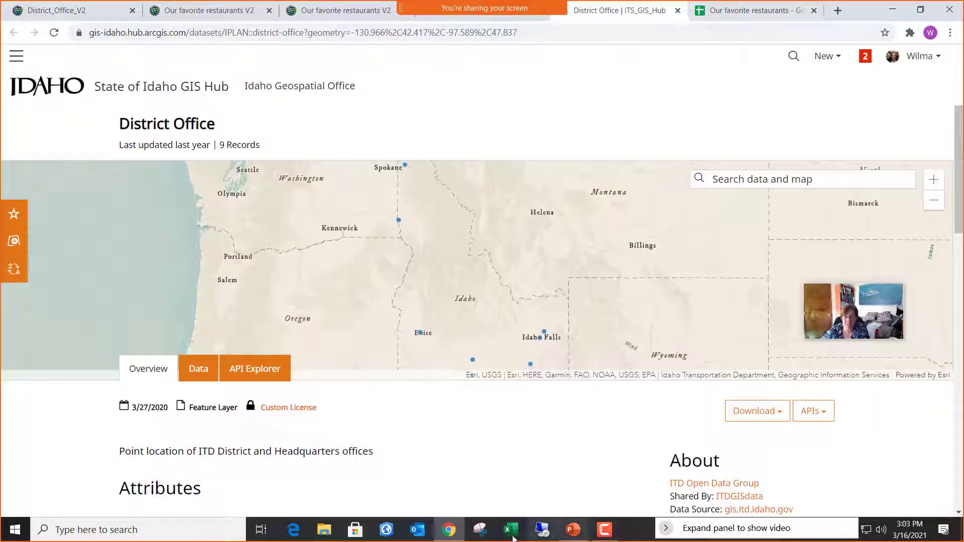
pyautogui.click(582, 536)
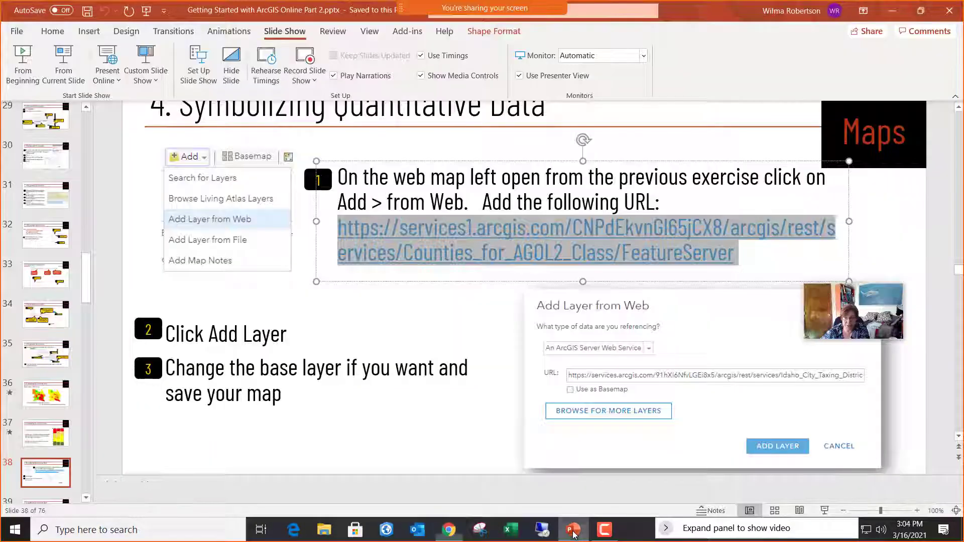
# Go through the symbolizing and enrichment slides to the first Hosted Joins slide containing the survey link.
pyautogui.click(438, 401)
pyautogui.scroll(-5, 436, 399)
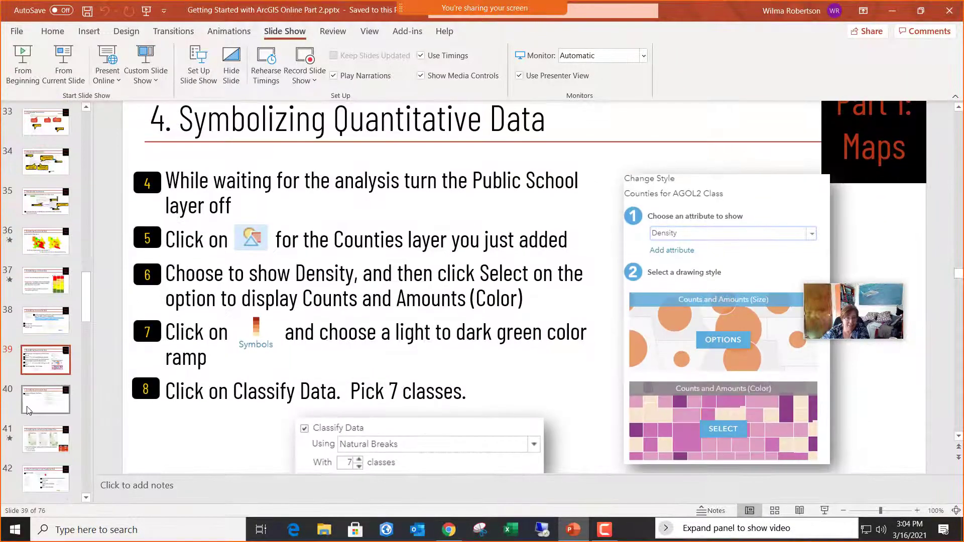
pyautogui.click(45, 406)
pyautogui.scroll(-3, 46, 406)
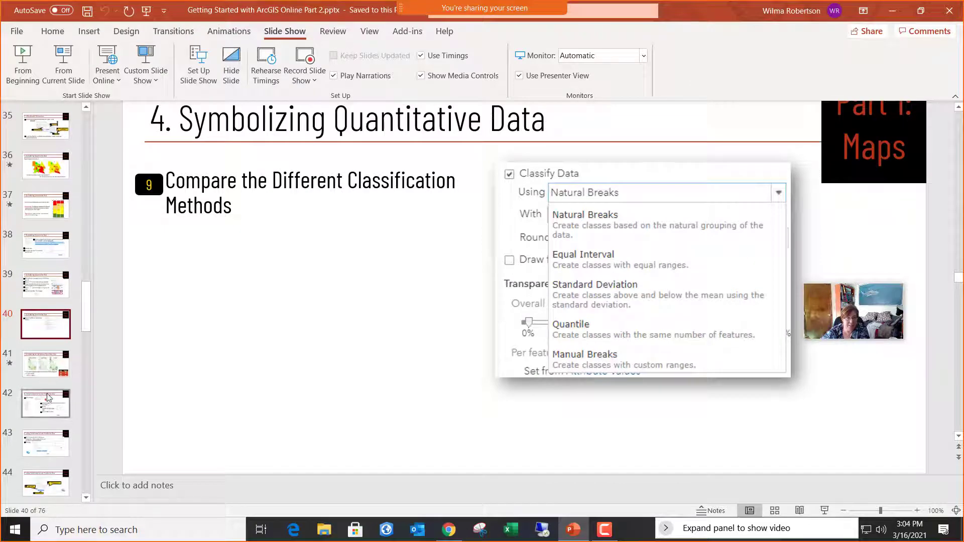
pyautogui.click(48, 406)
pyautogui.click(49, 436)
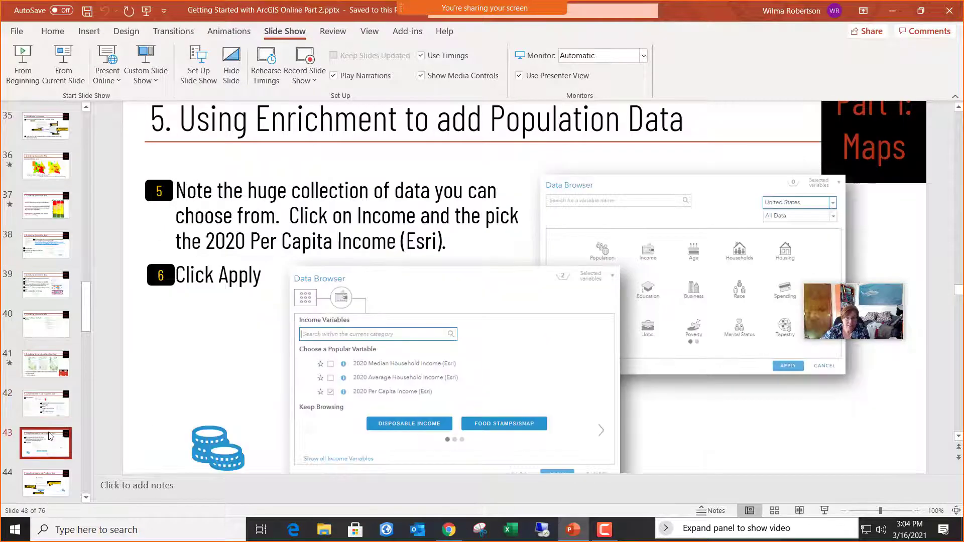
pyautogui.scroll(-2, 60, 422)
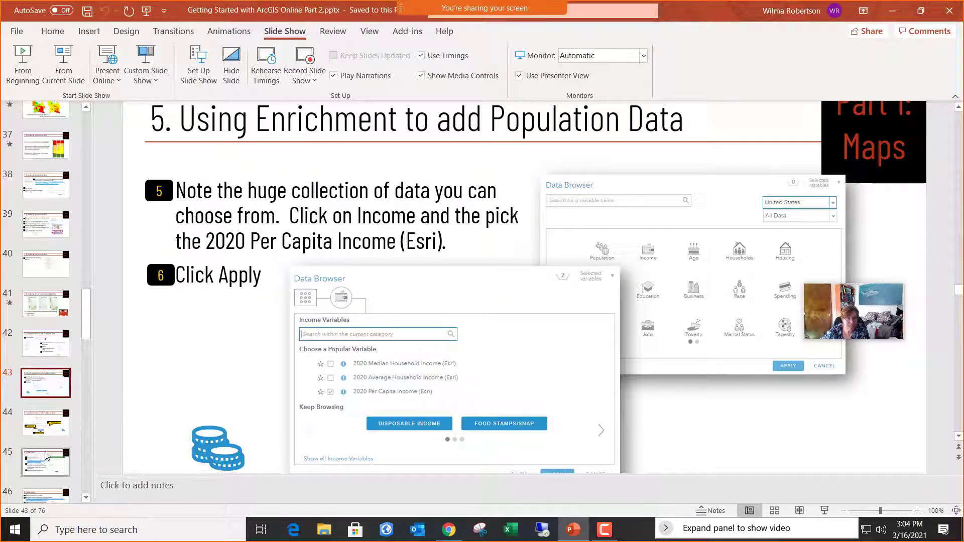
pyautogui.scroll(-2, 58, 413)
pyautogui.click(55, 414)
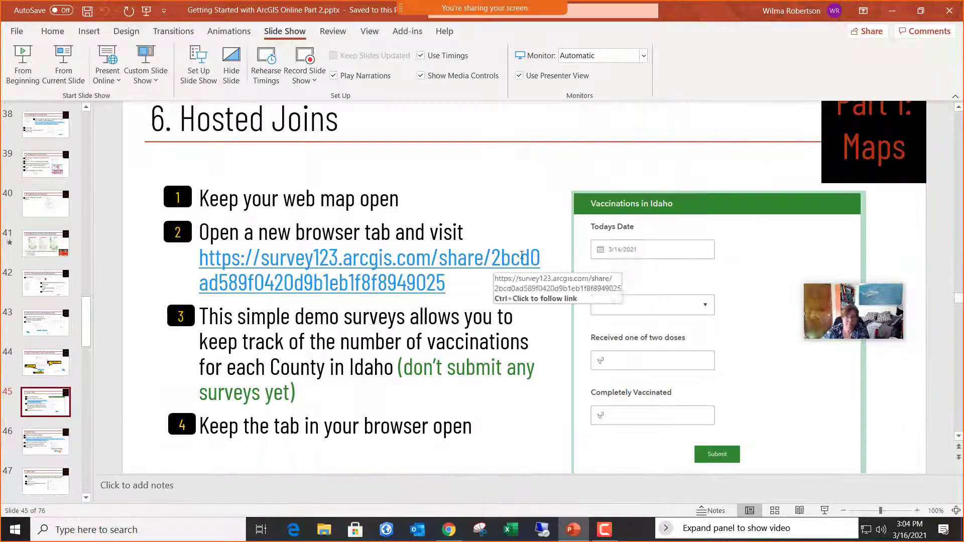
# Copy the Survey123 link from the Hosted Joins slide and open it in Chrome in place of the District Office page.
pyautogui.doubleClick(303, 274)
pyautogui.tripleClick(202, 271)
pyautogui.hotkey('ctrl', 'c')
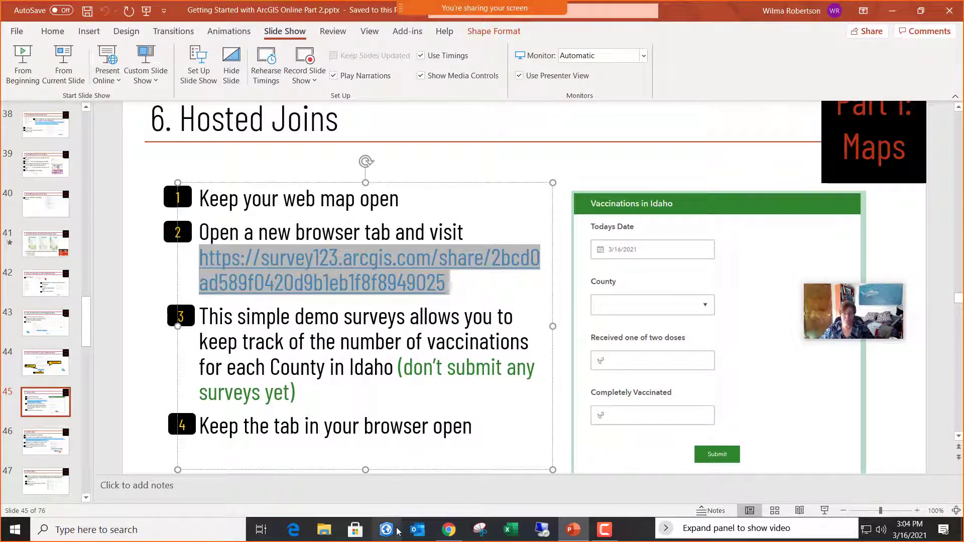
pyautogui.click(450, 531)
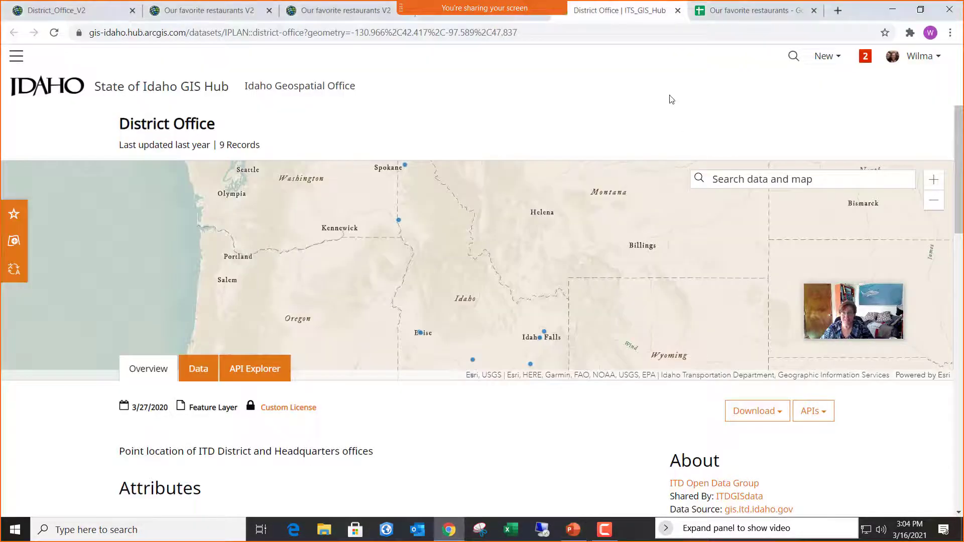
pyautogui.click(429, 32)
pyautogui.hotkey('ctrl', 'v')
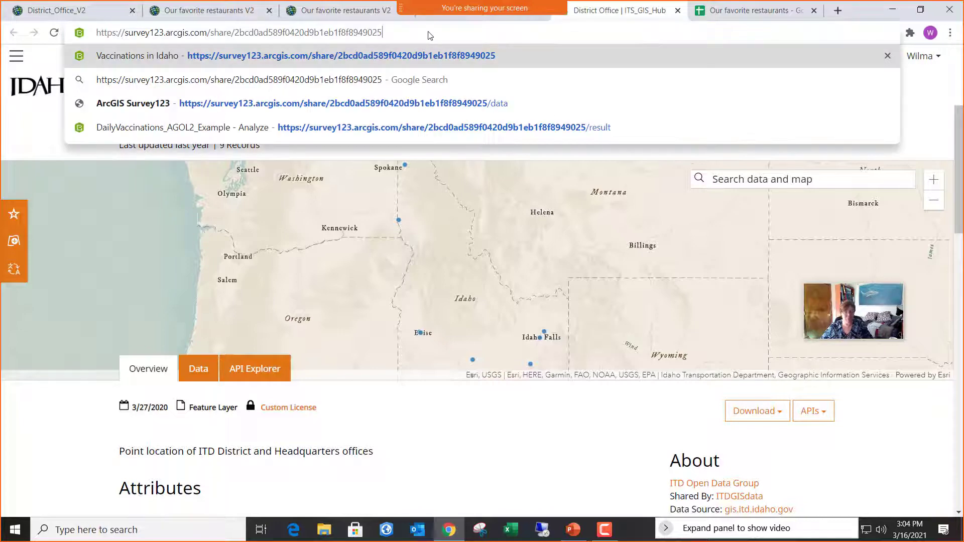
pyautogui.press('Return')
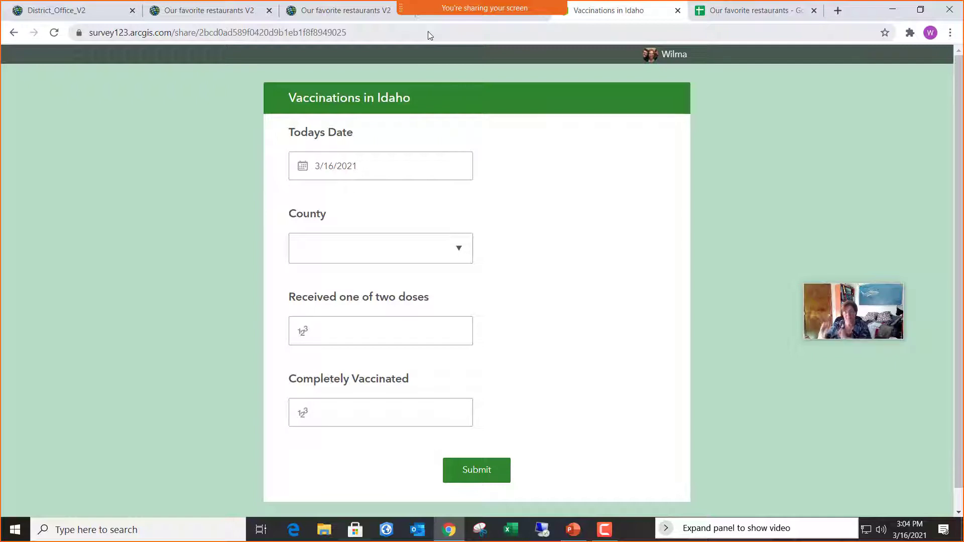
# Look through the county choices offered in the Vaccinations in Idaho survey without selecting one.
pyautogui.click(459, 251)
pyautogui.scroll(-9, 362, 482)
pyautogui.scroll(3, 359, 441)
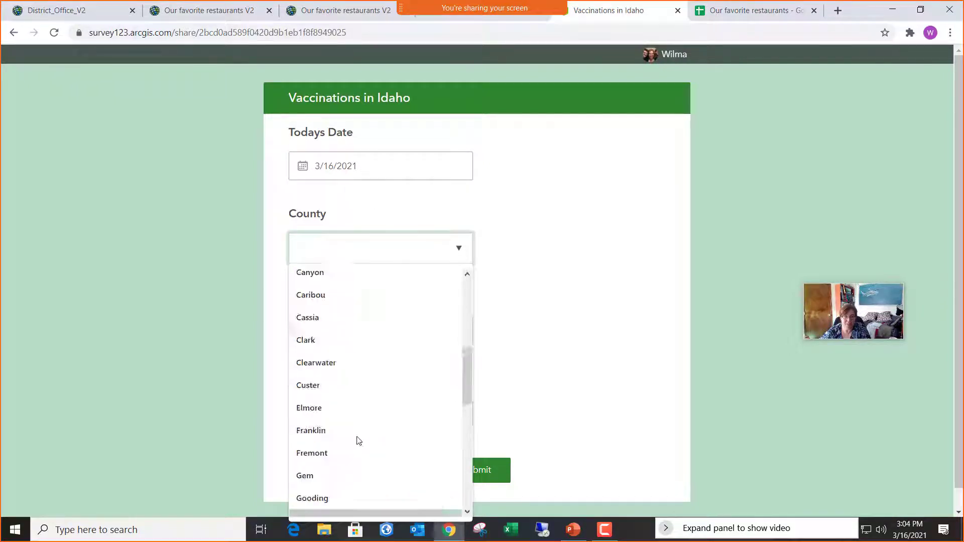
pyautogui.scroll(6, 359, 441)
pyautogui.click(533, 266)
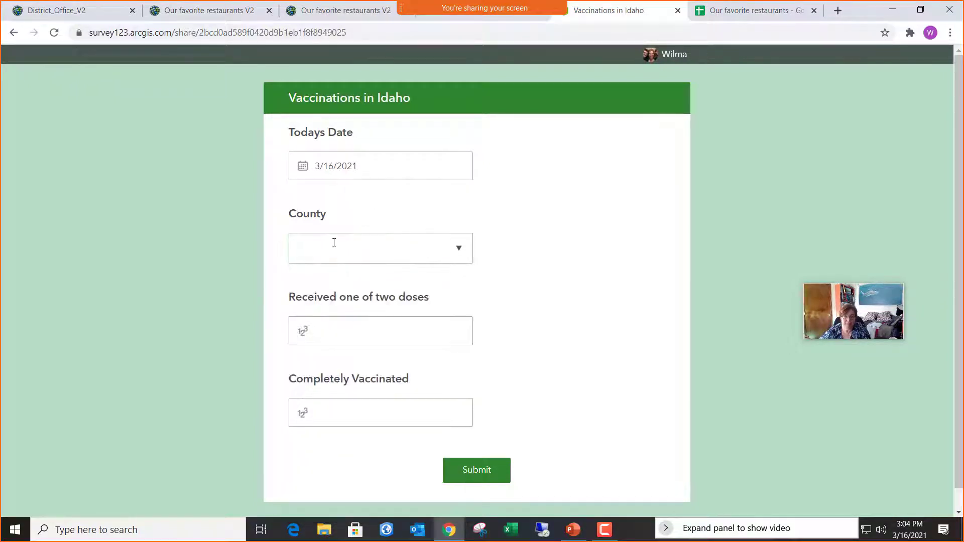
# Try filtering the survey's County choices by the letter "f" and clear the entry.
pyautogui.click(334, 243)
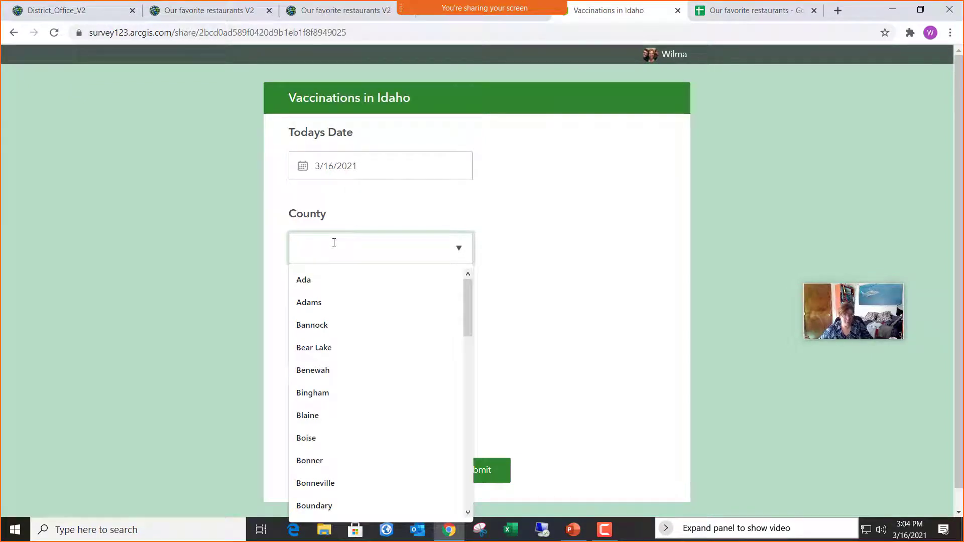
pyautogui.write('f')
pyautogui.moveTo(334, 258); pyautogui.dragTo(290, 248)
pyautogui.press('BackSpace')
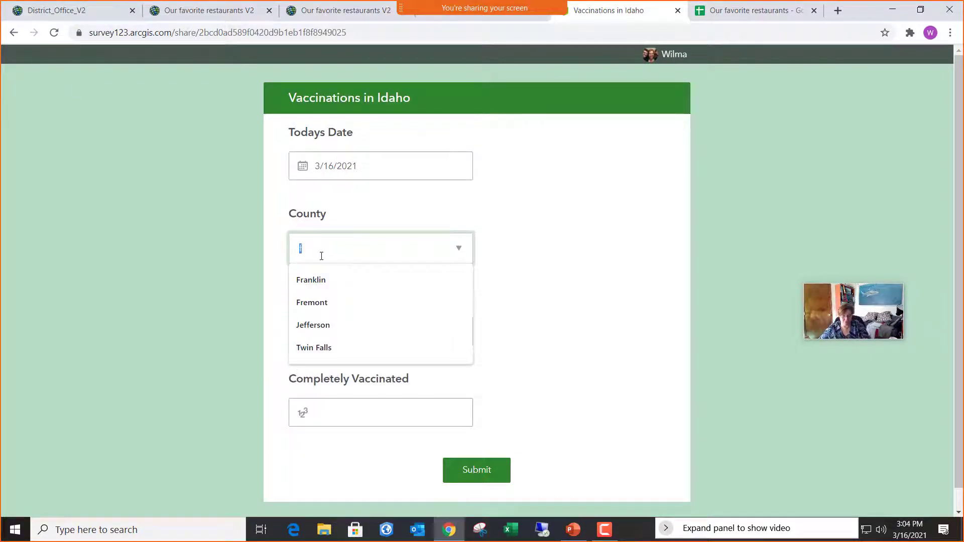
# Examine the survey's Received one of two doses and Completely Vaccinated number fields without entering values.
pyautogui.click(400, 343)
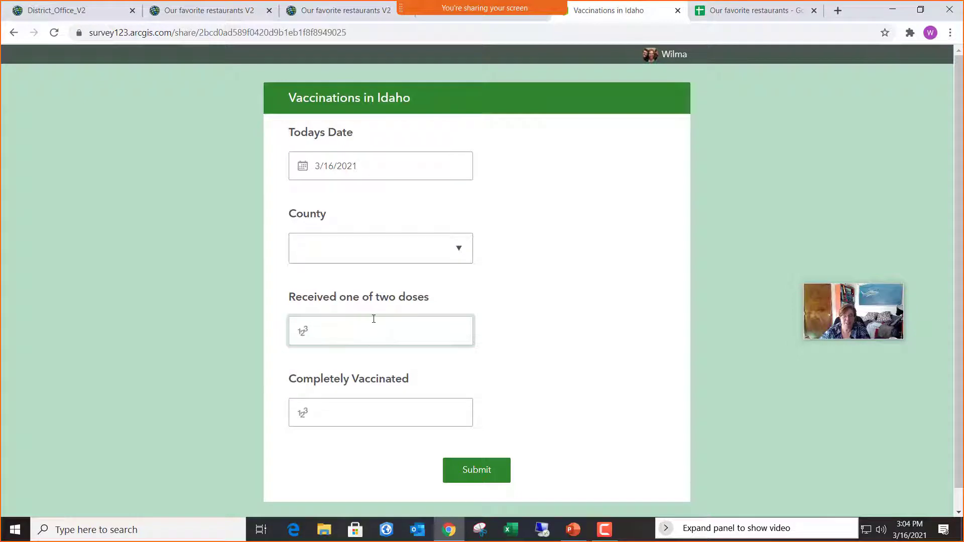
pyautogui.scroll(-1, 373, 319)
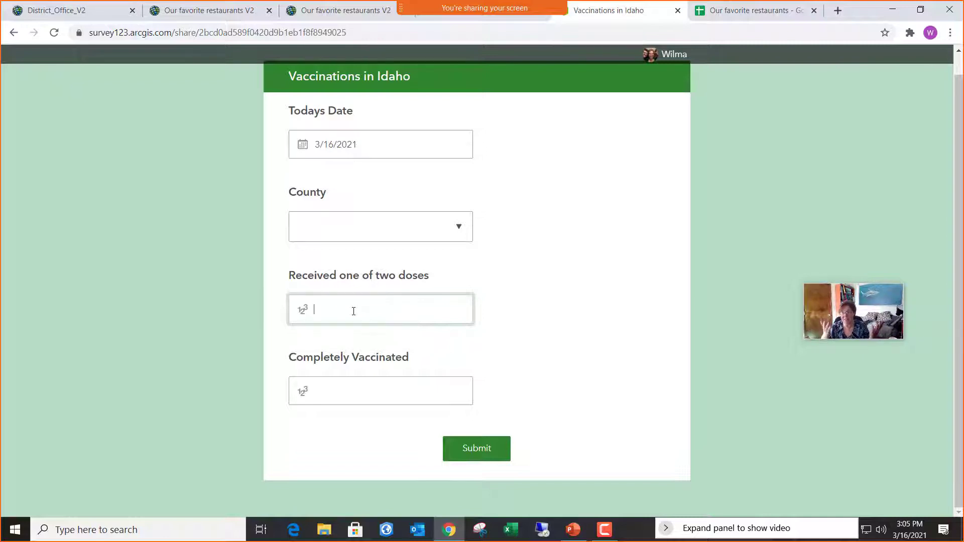
pyautogui.click(353, 392)
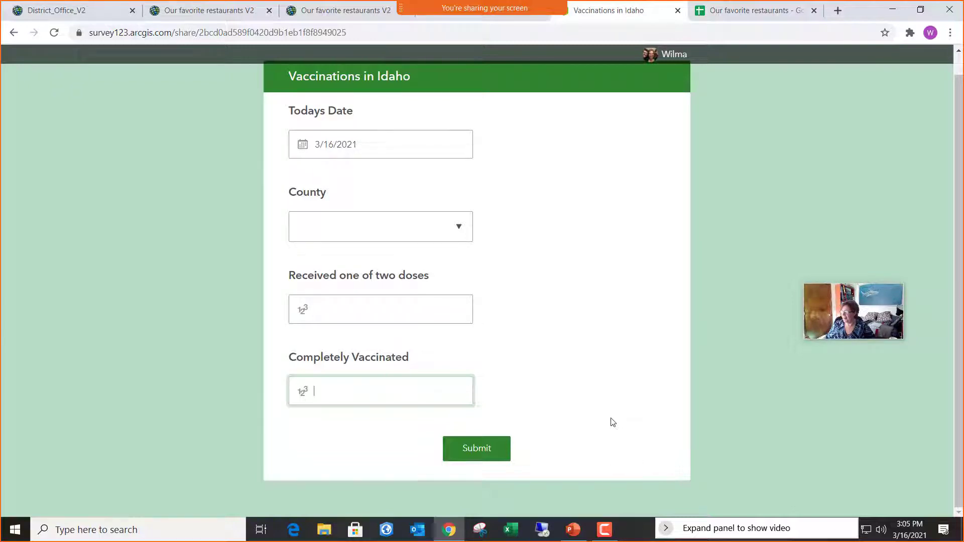
# Return to the PowerPoint presentation and copy the FeatureServer URL from slide 46 for adding a layer from the web.
pyautogui.click(79, 13)
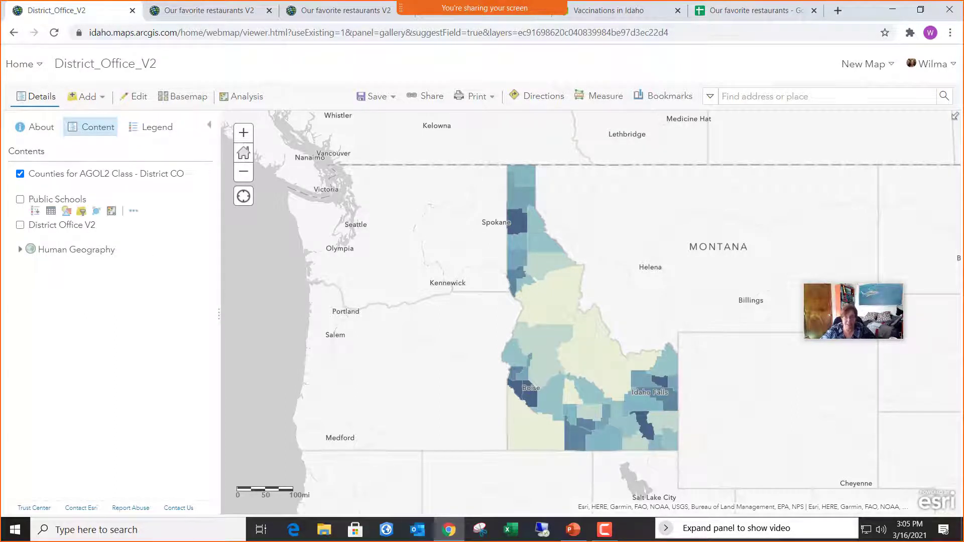
pyautogui.click(574, 532)
pyautogui.scroll(-2, 323, 371)
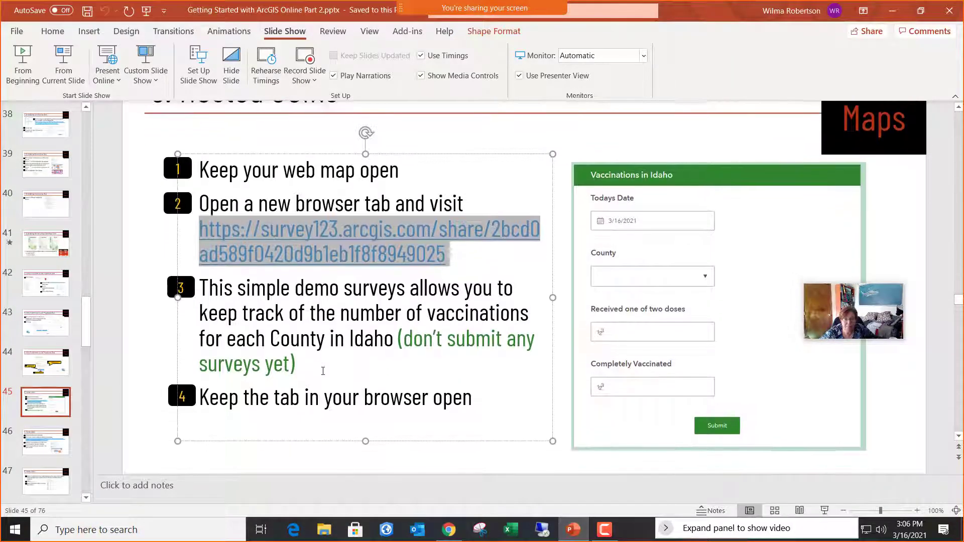
pyautogui.click(53, 442)
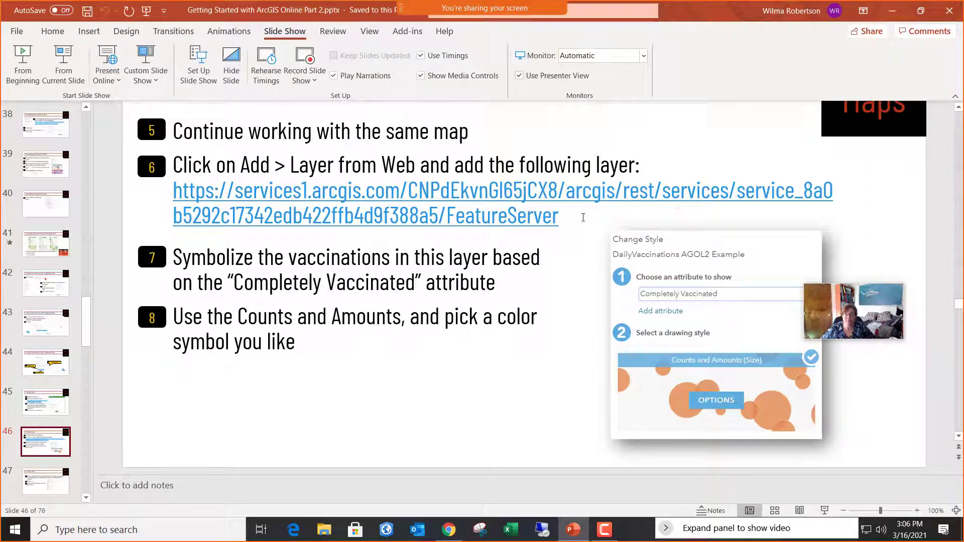
pyautogui.moveTo(582, 218); pyautogui.dragTo(195, 194)
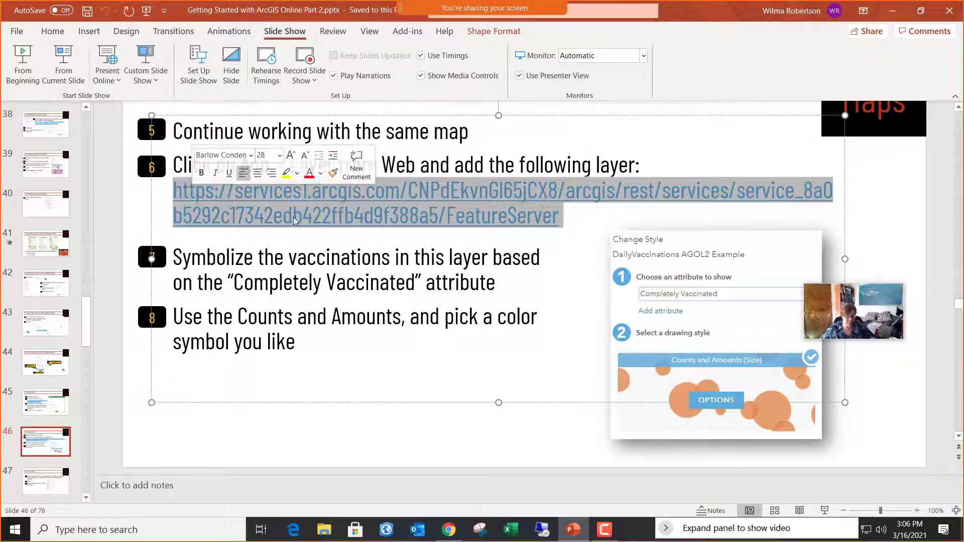
# Add the copied FeatureServer URL to the District_Office_V2 web map in Chrome as an ArcGIS Server Web Service layer.
pyautogui.click(449, 530)
pyautogui.click(102, 96)
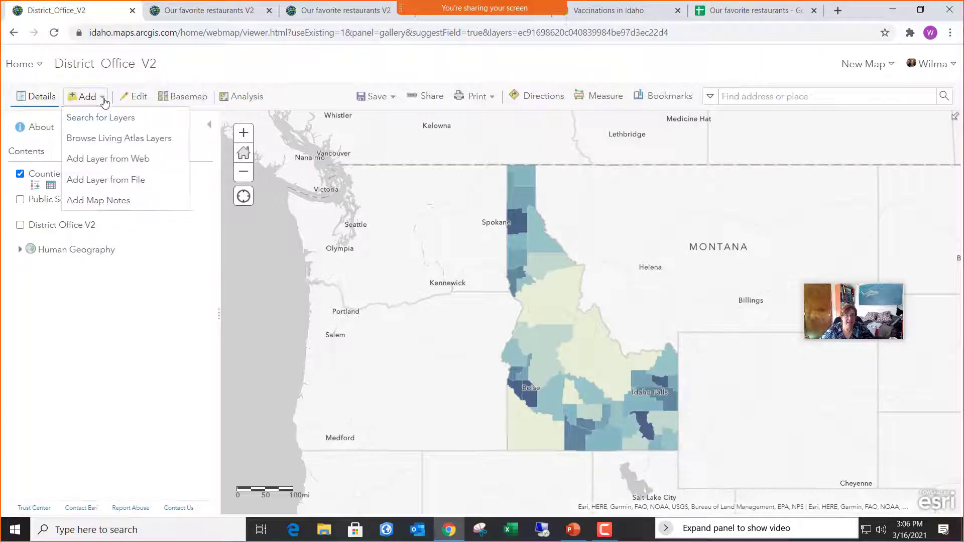
pyautogui.click(135, 158)
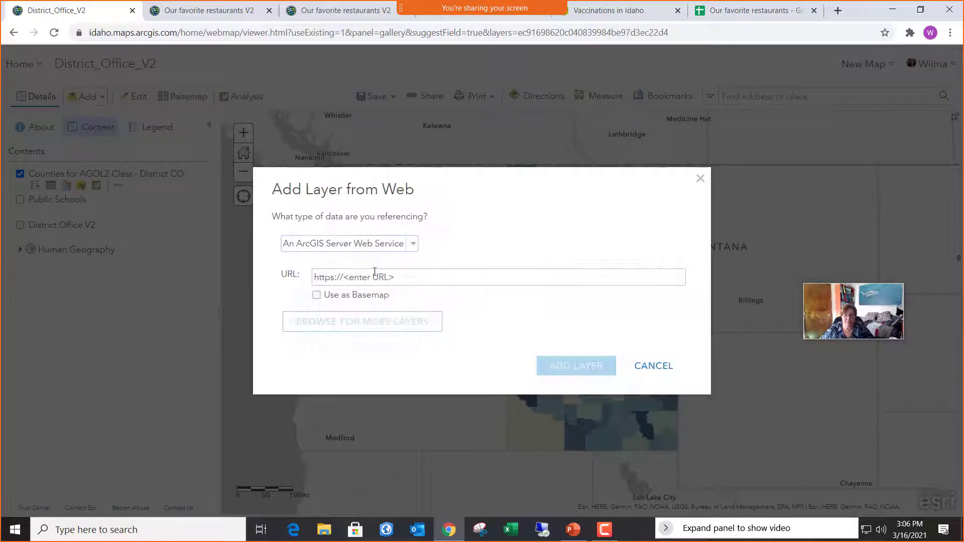
pyautogui.click(428, 275)
pyautogui.hotkey('ctrl', 'v')
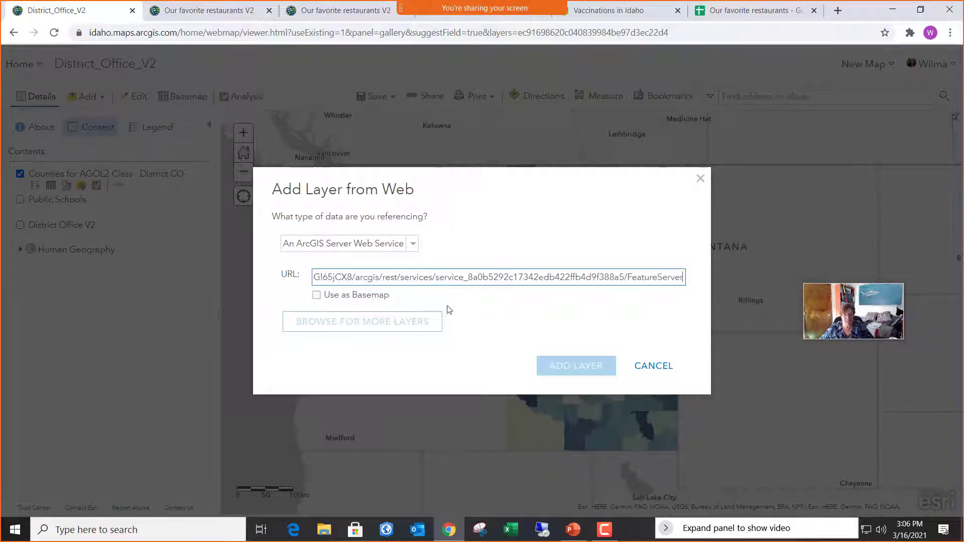
pyautogui.click(540, 367)
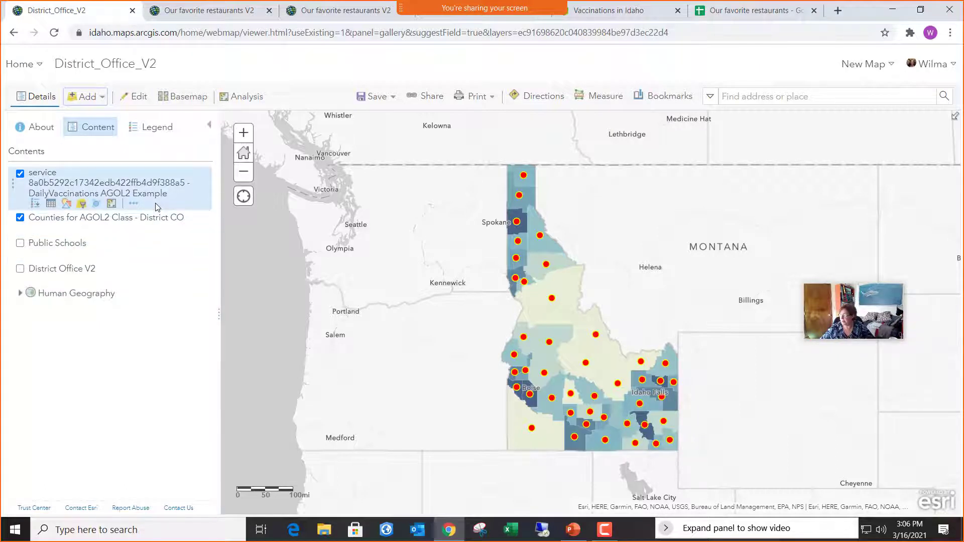
# Open the attribute table of the DailyVaccinations AGOL2 Example layer and look through its county records.
pyautogui.click(50, 204)
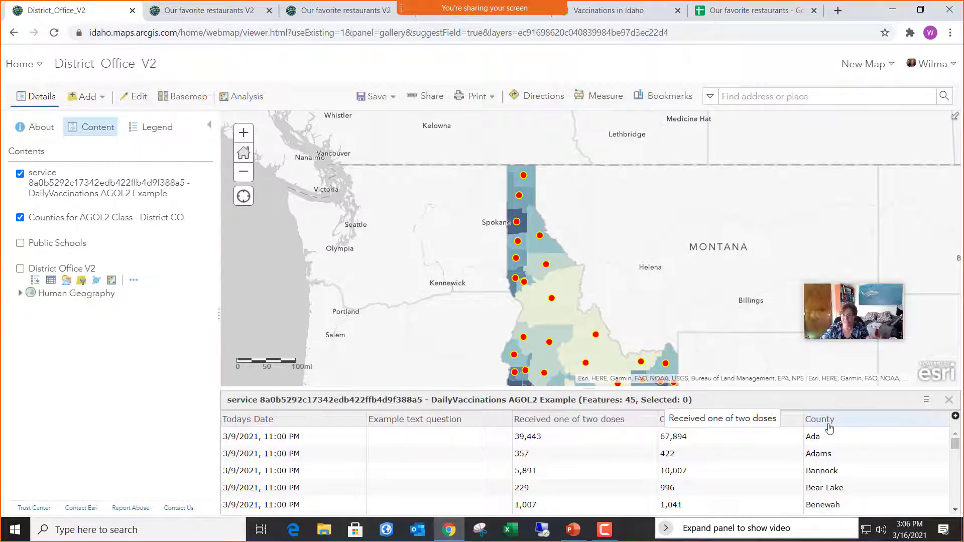
pyautogui.scroll(-5, 645, 474)
pyautogui.scroll(5, 643, 472)
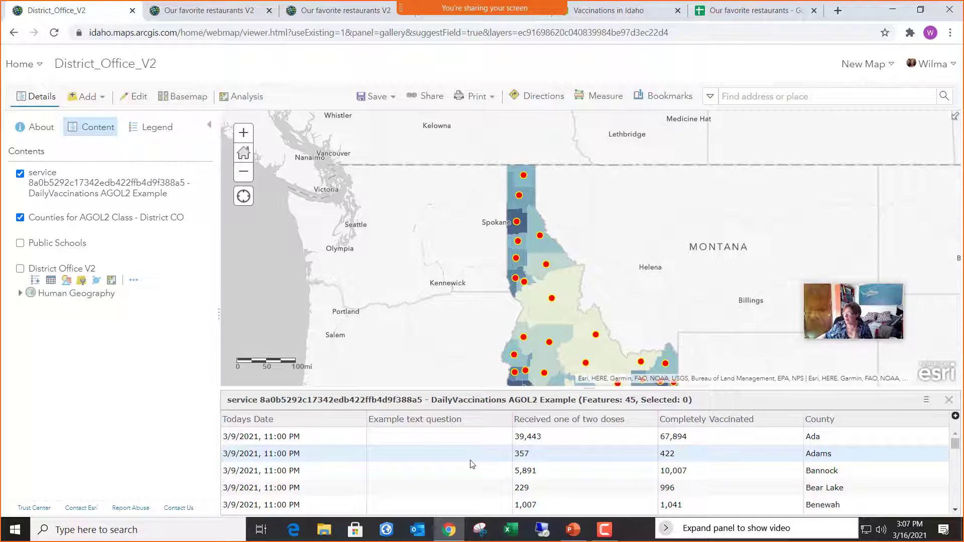
# Symbolize the DailyVaccinations layer by the Completely Vaccinated attribute using Counts and Amounts (Size), and close its attribute table.
pyautogui.moveTo(149, 219)
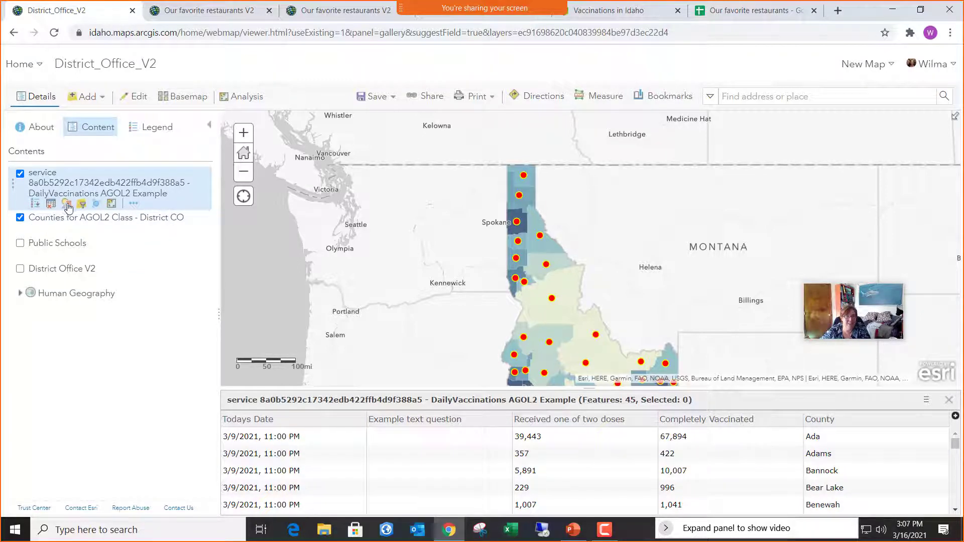
pyautogui.click(68, 205)
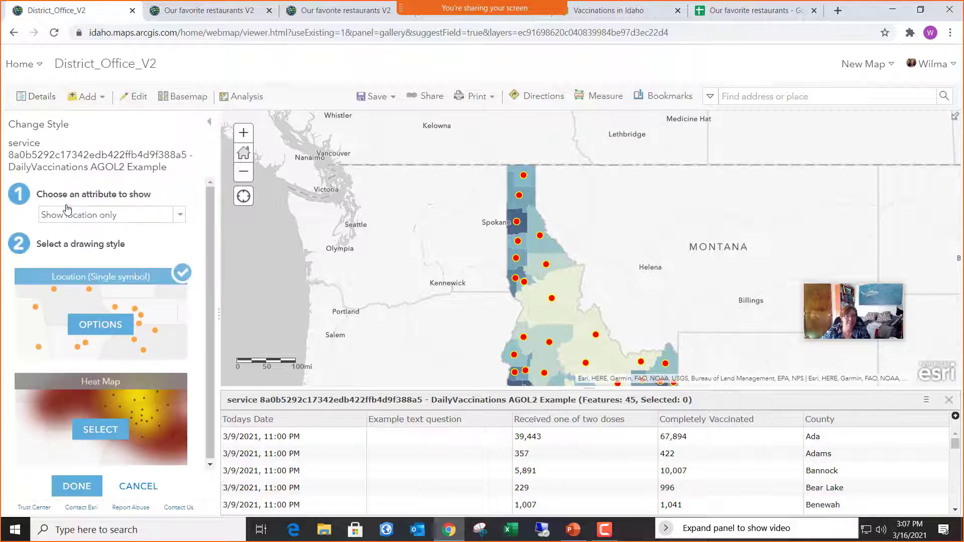
pyautogui.click(180, 217)
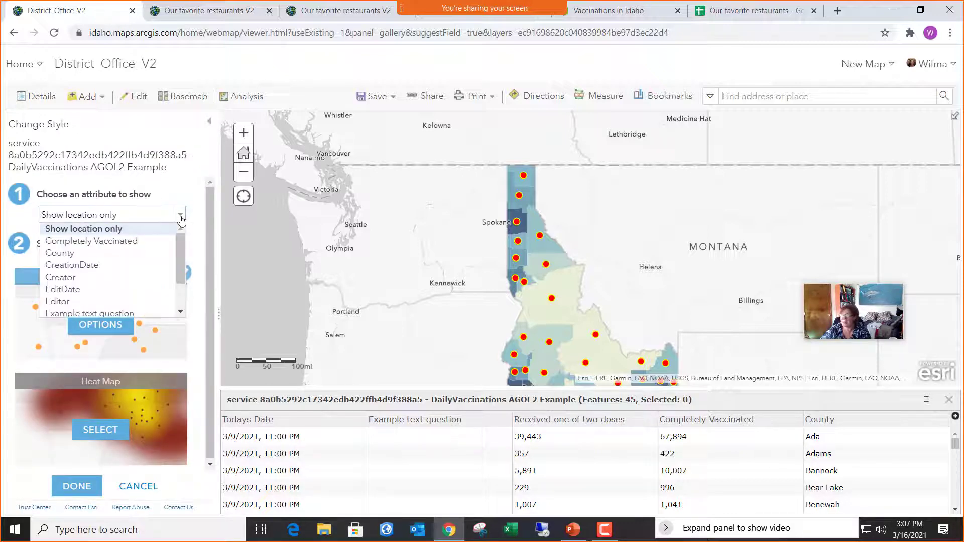
pyautogui.click(108, 242)
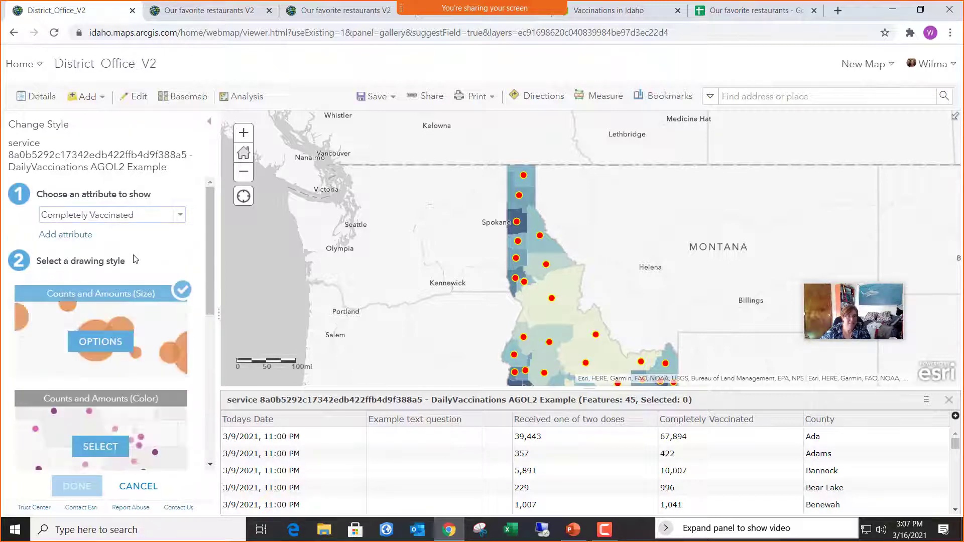
pyautogui.click(110, 346)
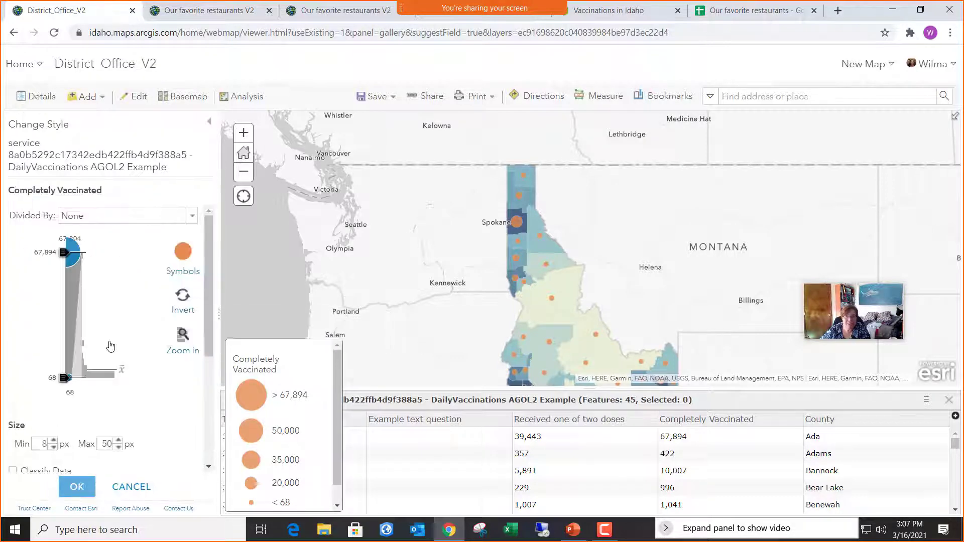
pyautogui.click(79, 490)
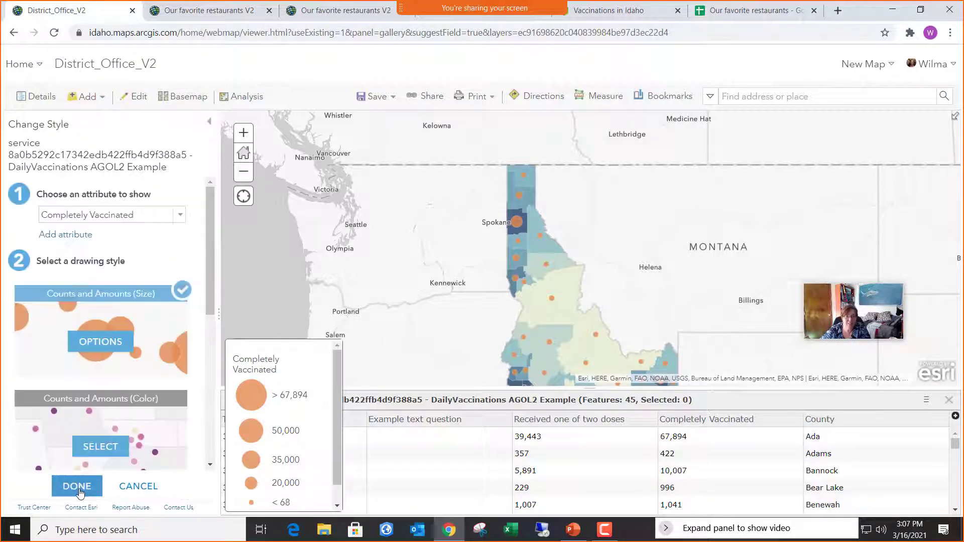
pyautogui.click(78, 487)
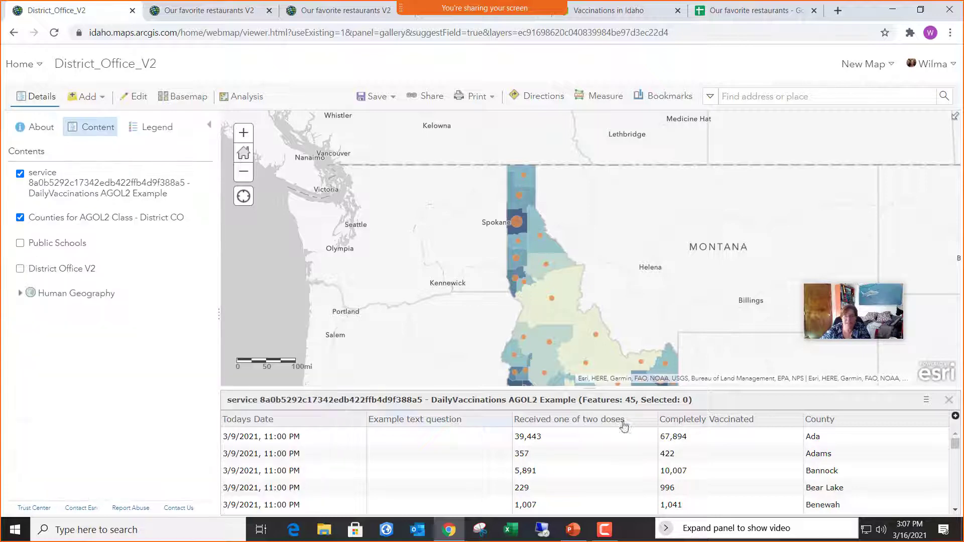
pyautogui.click(949, 400)
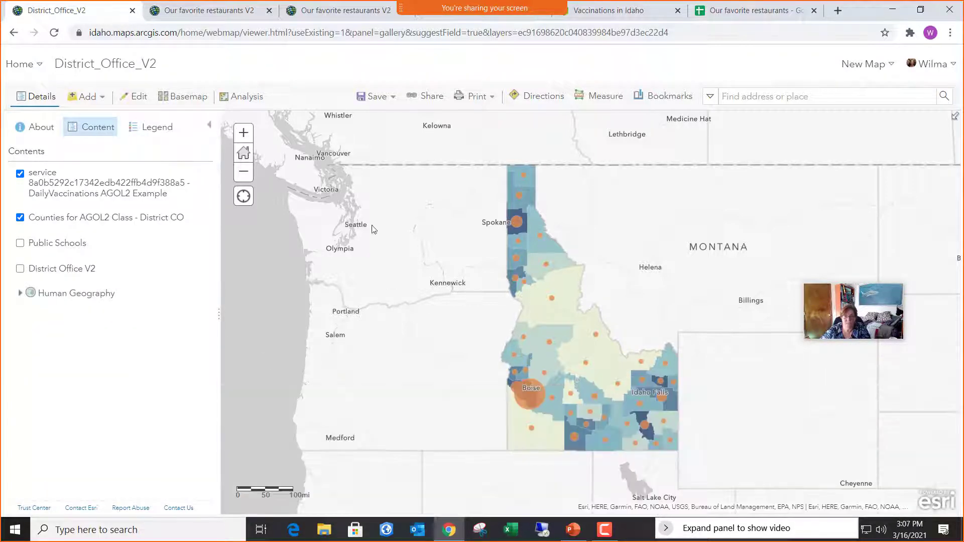
# Change the style of the Counties for AGOL2 Class layer to Show location only.
pyautogui.moveTo(32, 201)
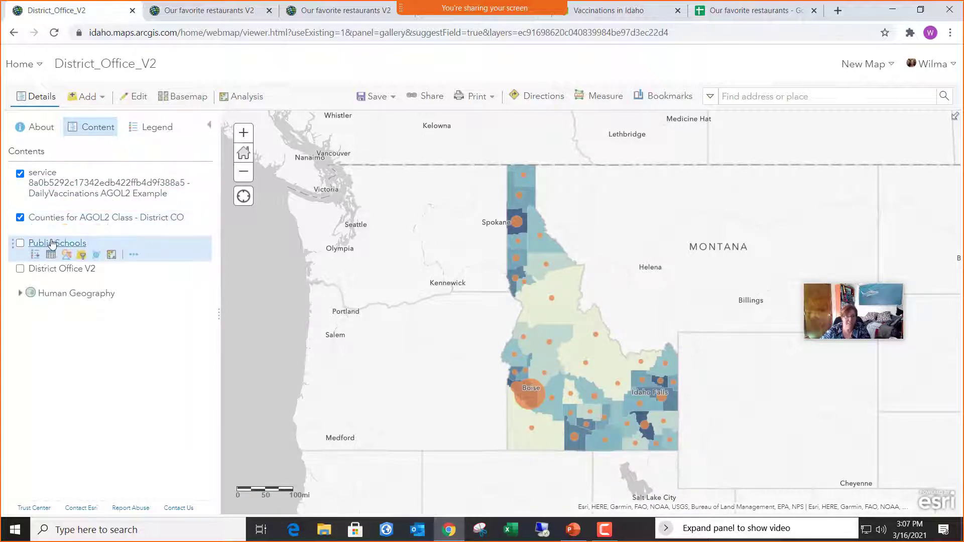
pyautogui.click(67, 230)
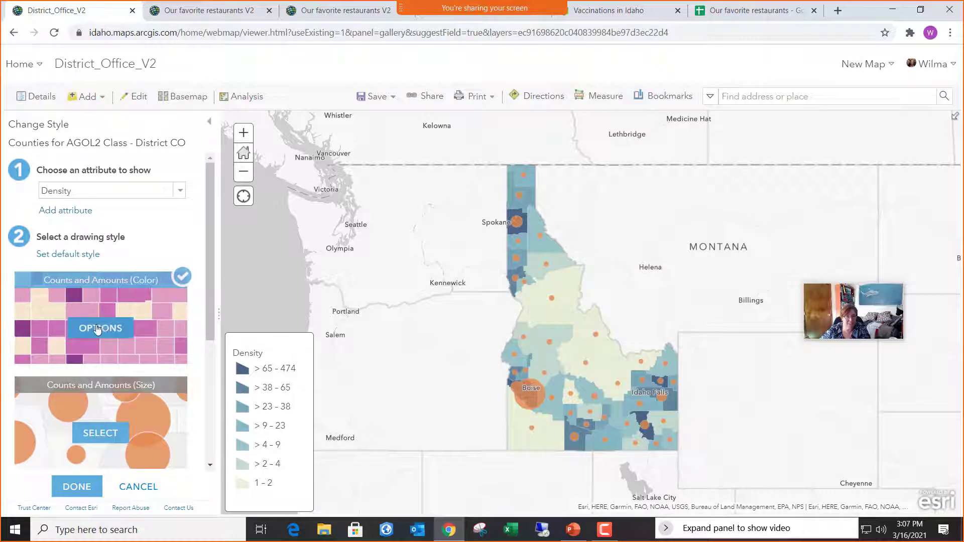
pyautogui.click(181, 191)
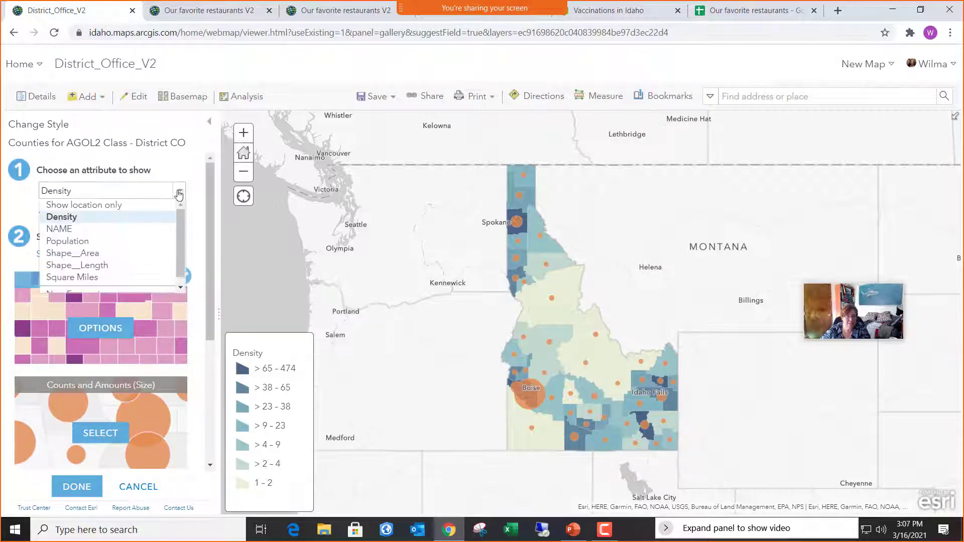
pyautogui.click(151, 203)
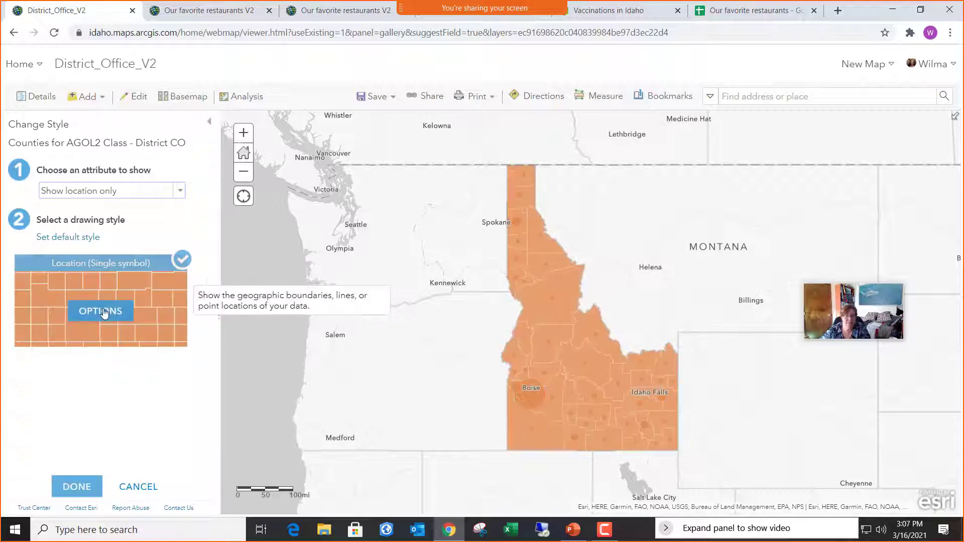
# Give the county symbol a dark gray #5C5C5C outline and no fill color, and apply the style.
pyautogui.click(104, 312)
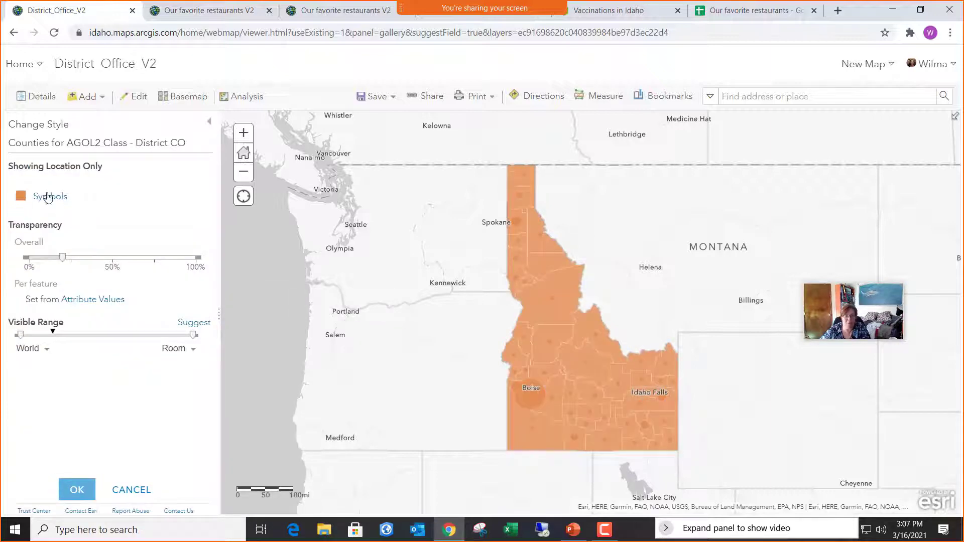
pyautogui.click(53, 200)
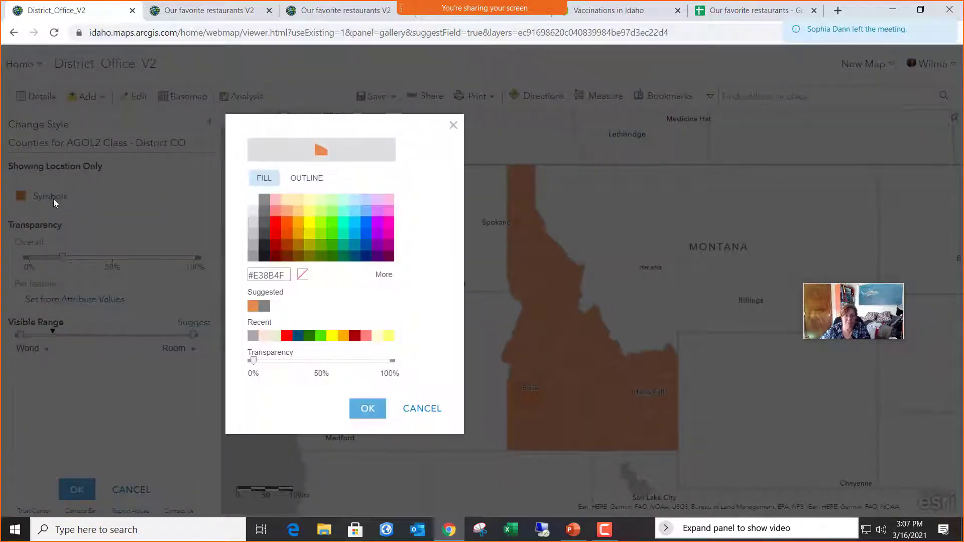
pyautogui.click(306, 181)
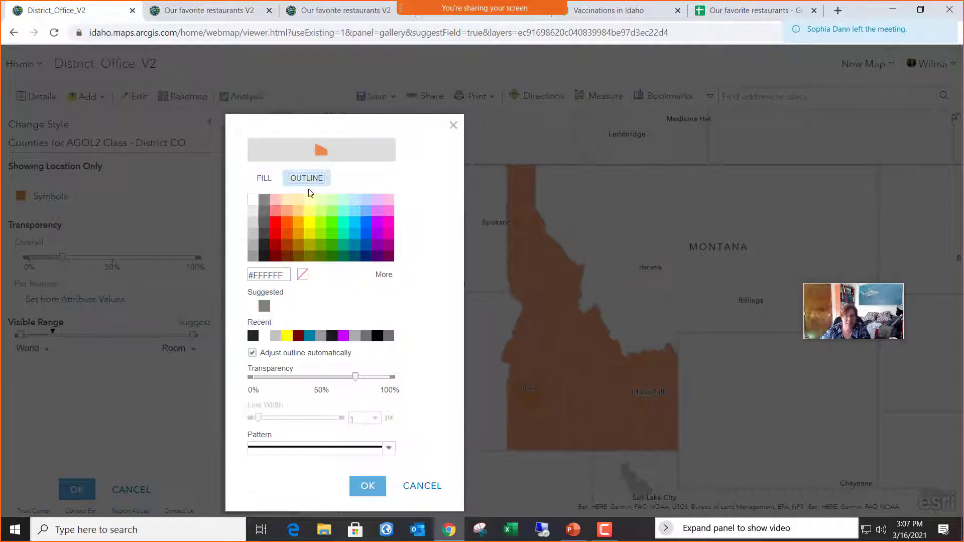
pyautogui.click(264, 220)
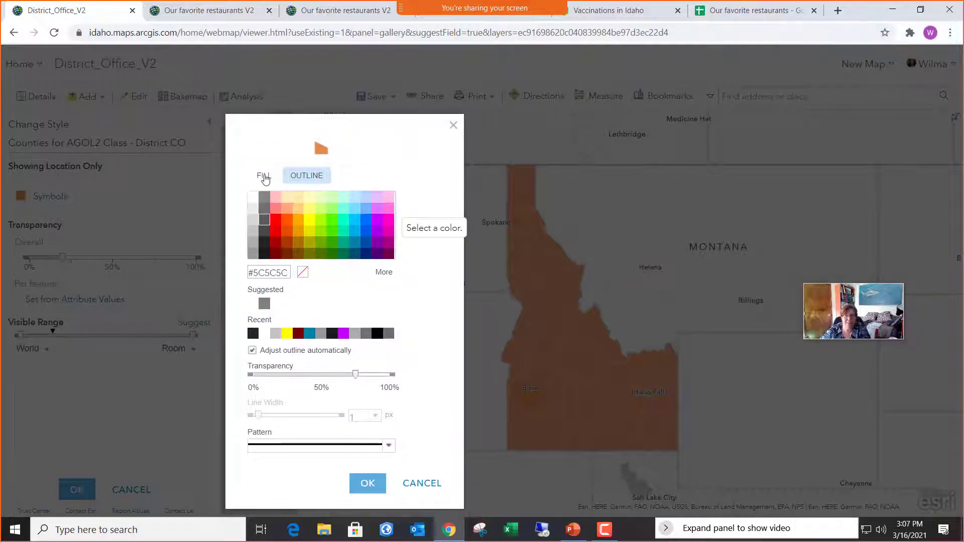
pyautogui.click(264, 177)
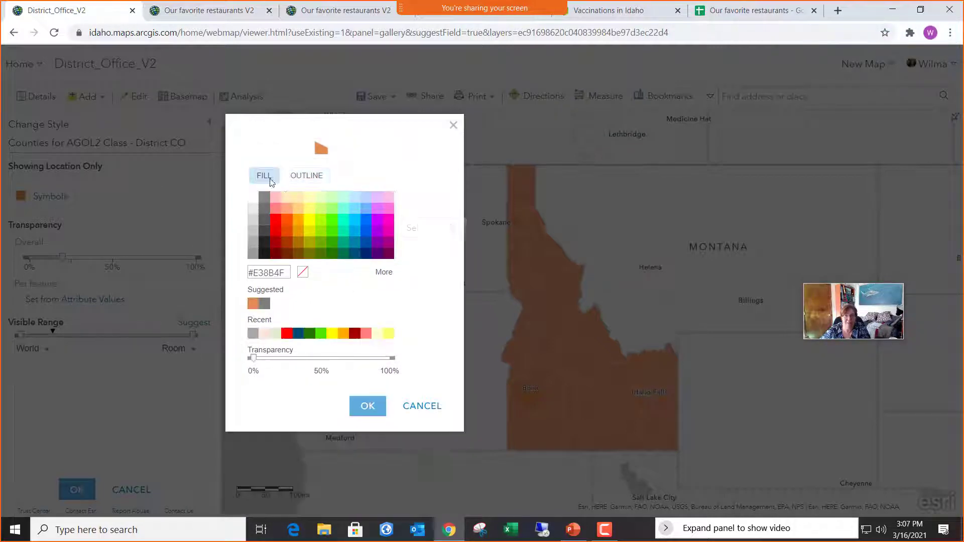
pyautogui.click(302, 273)
pyautogui.click(368, 405)
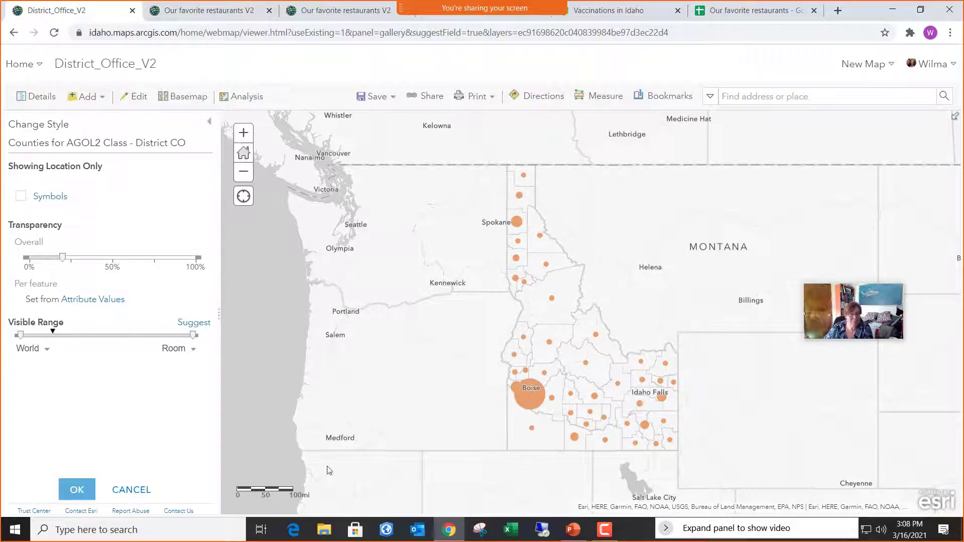
pyautogui.click(77, 490)
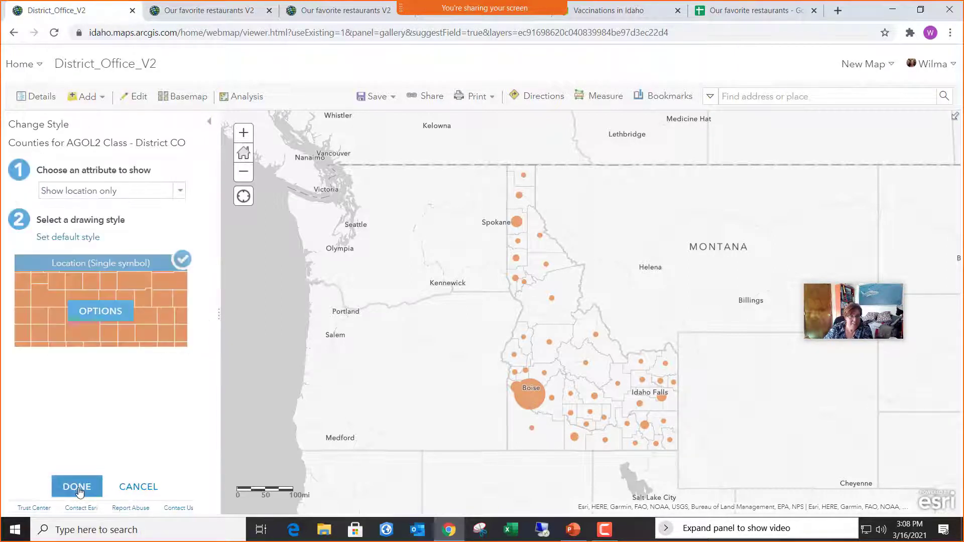
pyautogui.click(77, 488)
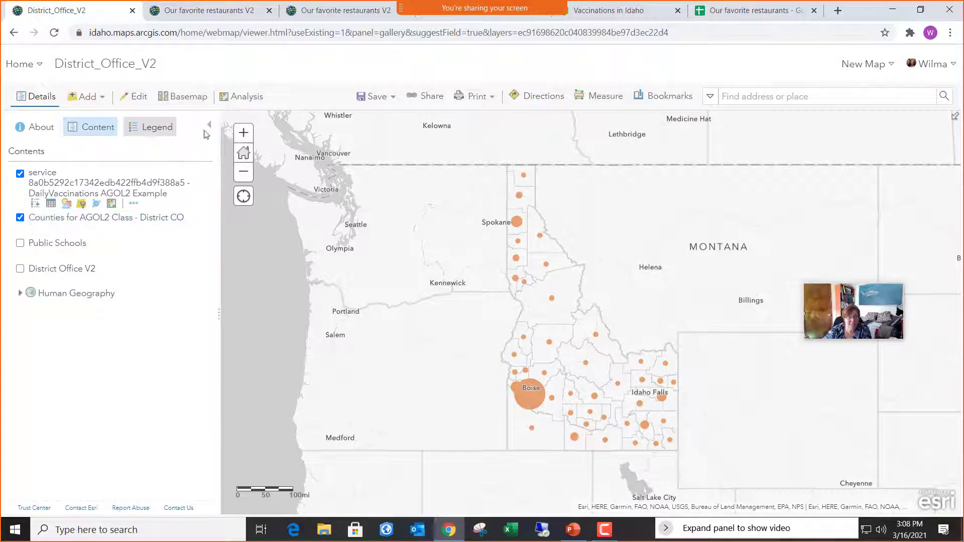
# Open the Perform Analysis tools for the District_Office_V2 map.
pyautogui.click(252, 101)
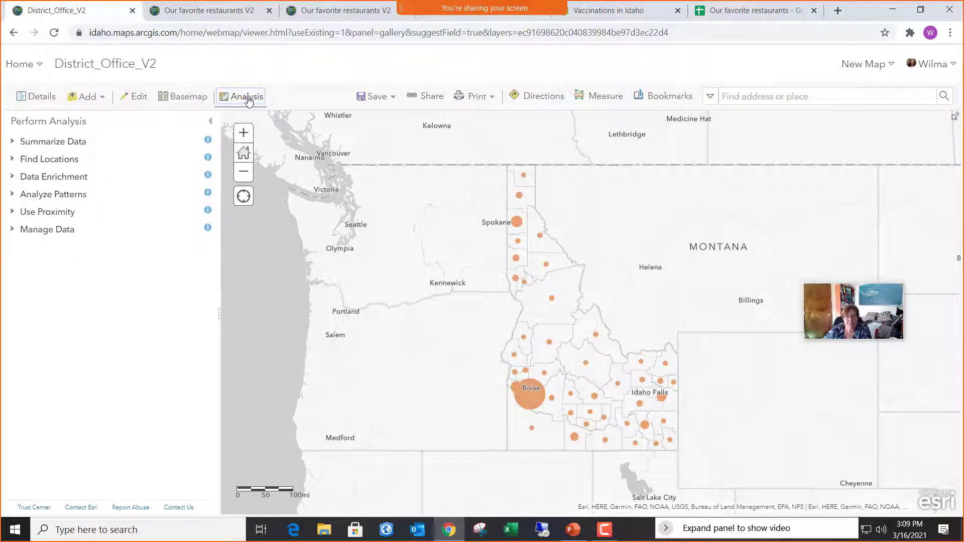
pyautogui.click(249, 100)
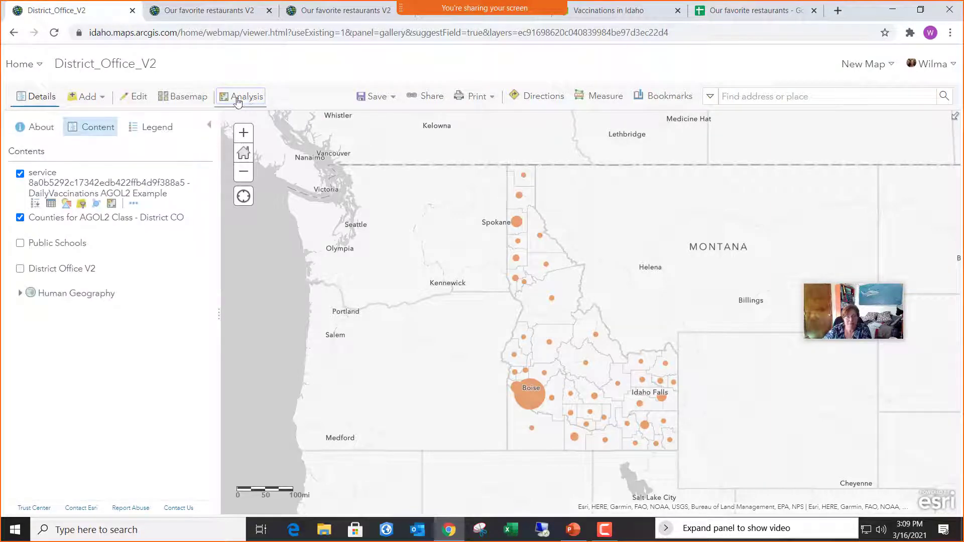
pyautogui.click(248, 99)
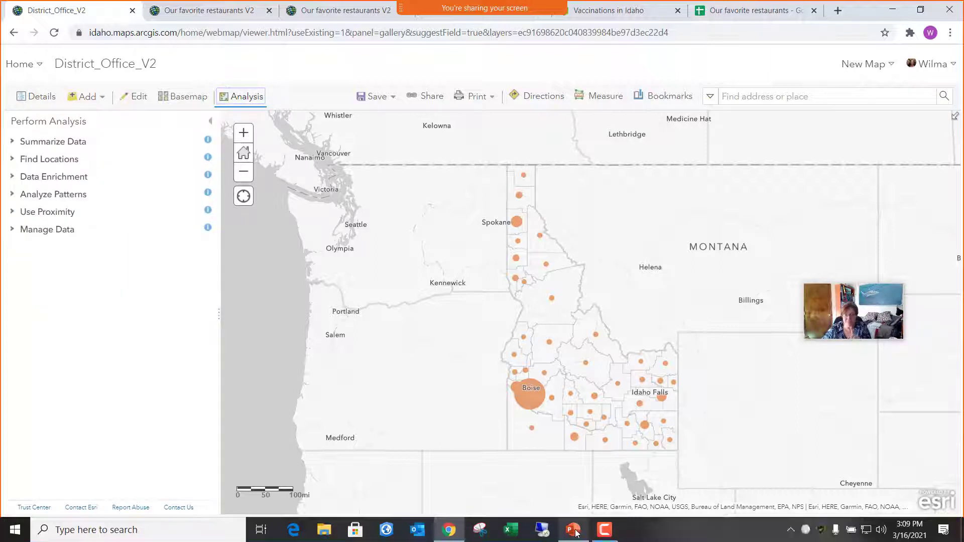
# Switch to the PowerPoint presentation and present from slide 47 on Hosted Joins through the Sidebar about Joins slide.
pyautogui.moveTo(577, 532)
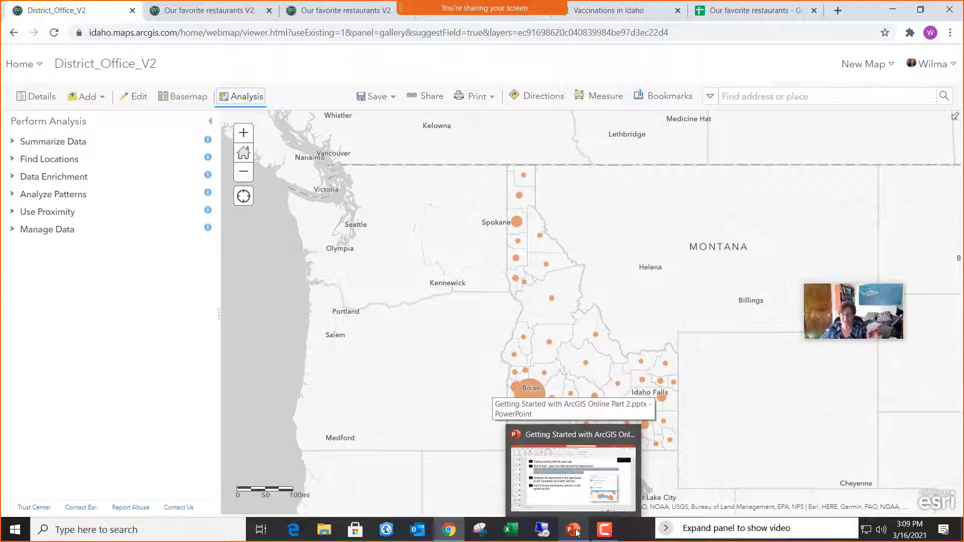
pyautogui.click(562, 494)
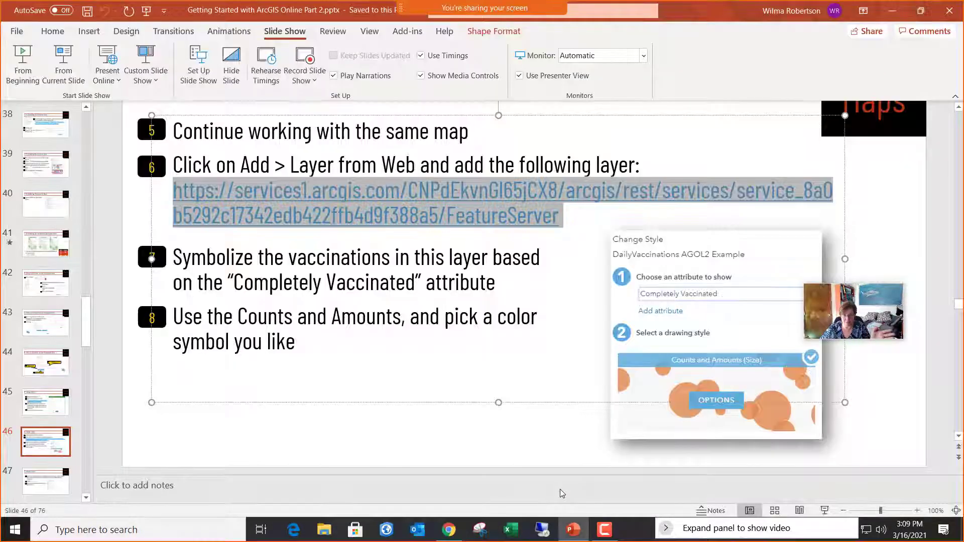
pyautogui.click(76, 406)
pyautogui.scroll(-2, 54, 423)
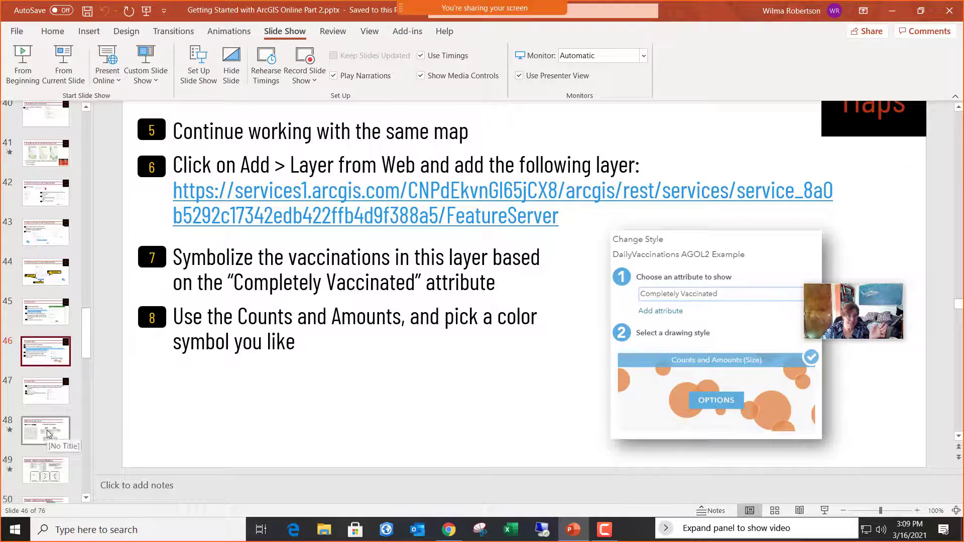
pyautogui.click(50, 432)
pyautogui.click(48, 395)
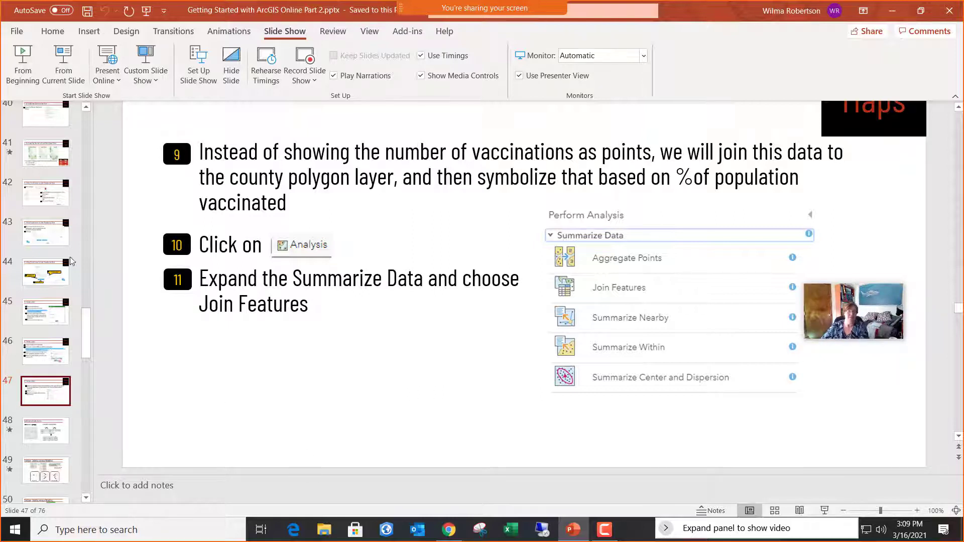
pyautogui.click(63, 68)
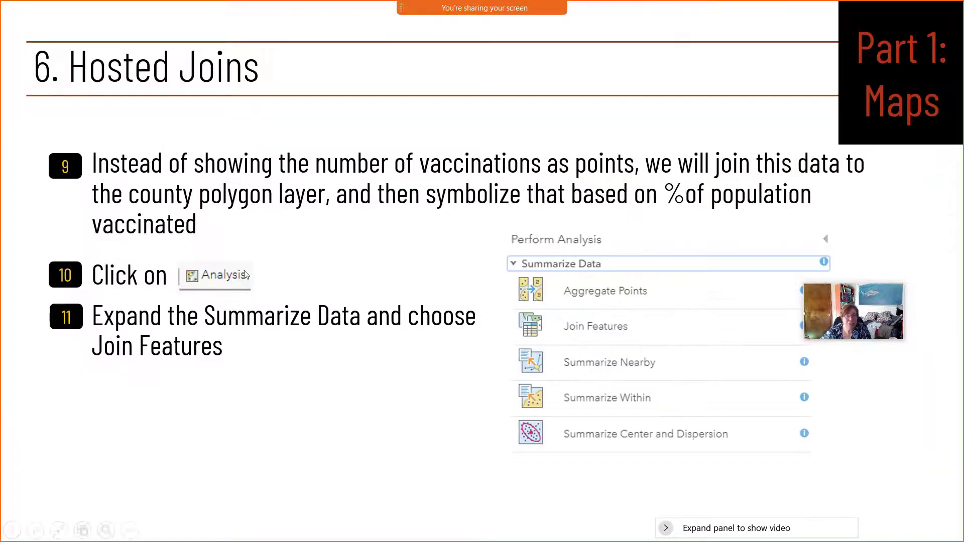
pyautogui.click(272, 310)
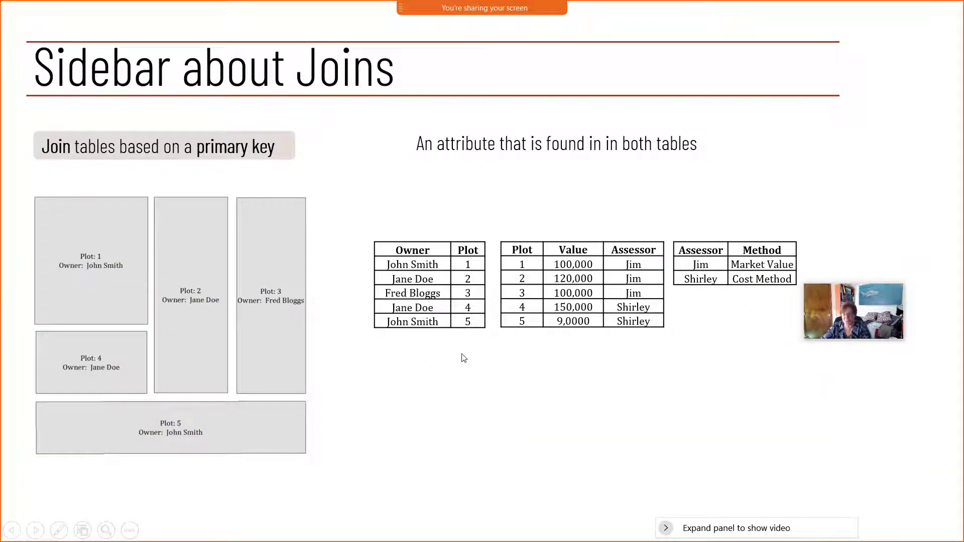
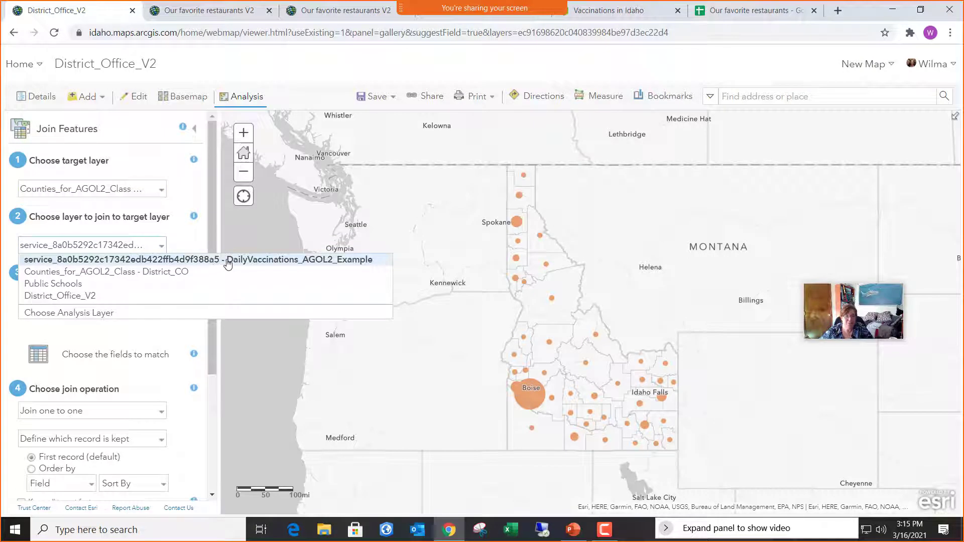
# Choose DailyVaccinations_AGOL2_Example as the layer to join and match the target field NAME to the join field County.
pyautogui.click(265, 261)
pyautogui.moveTo(213, 265); pyautogui.dragTo(212, 325)
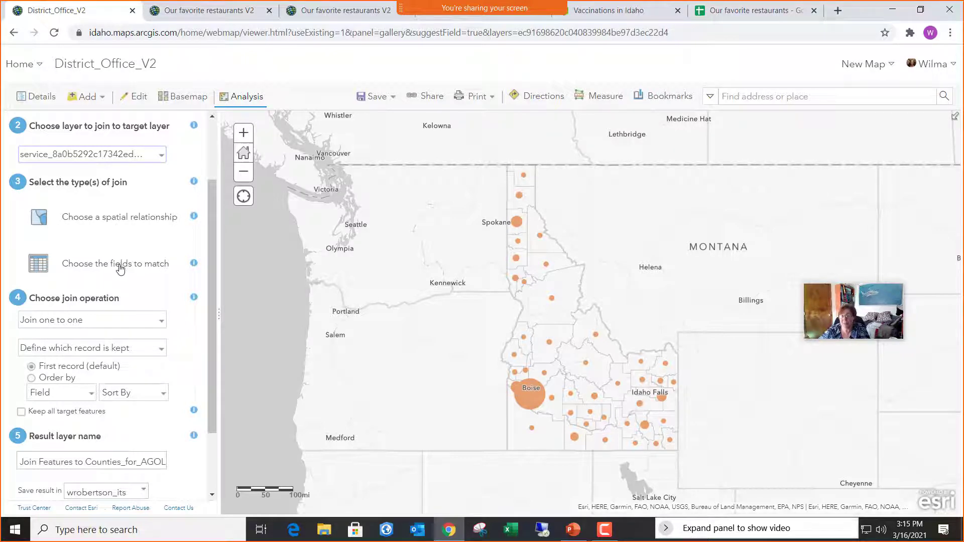
pyautogui.click(119, 269)
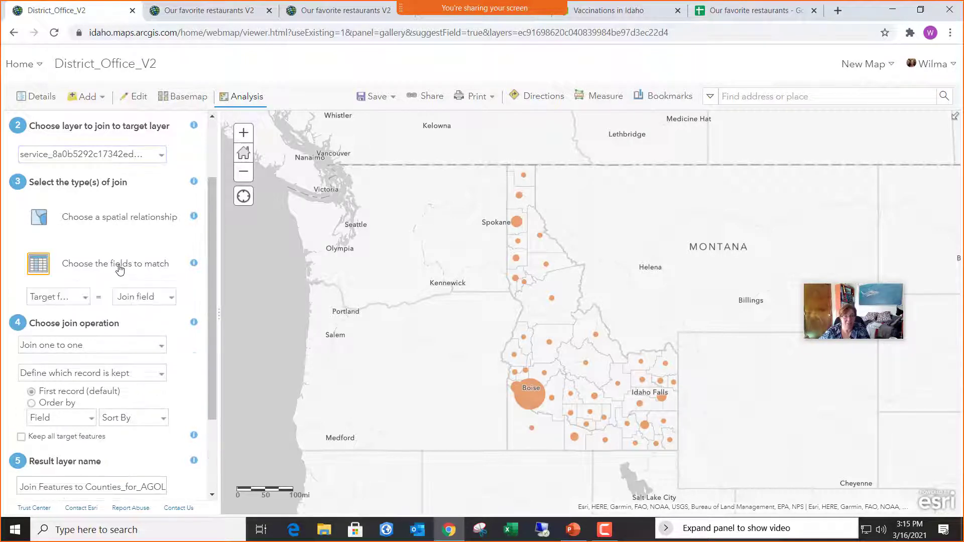
pyautogui.click(87, 300)
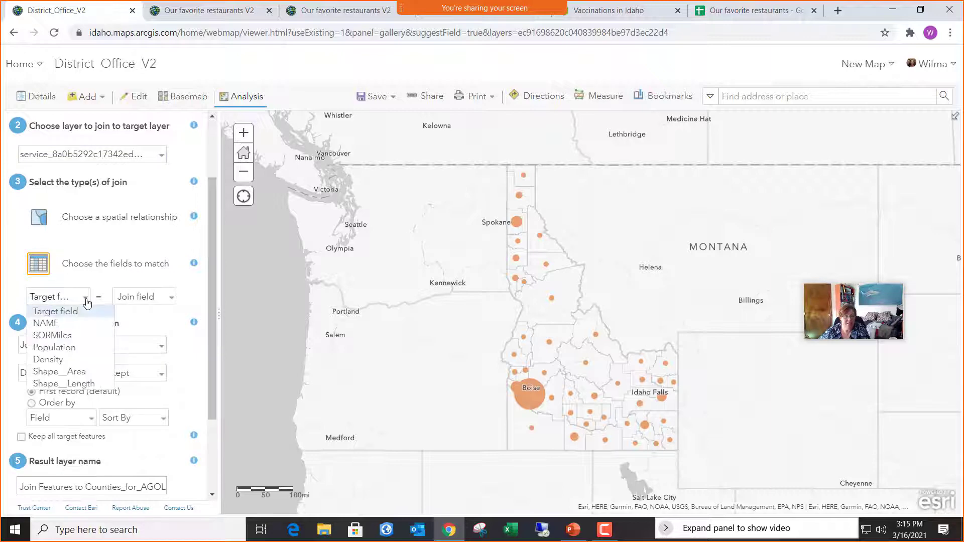
pyautogui.click(59, 324)
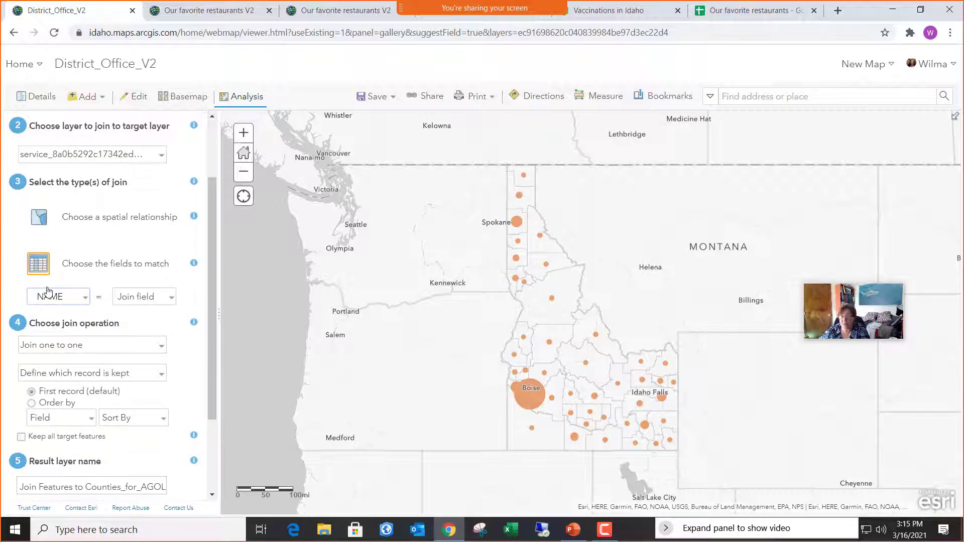
pyautogui.click(172, 300)
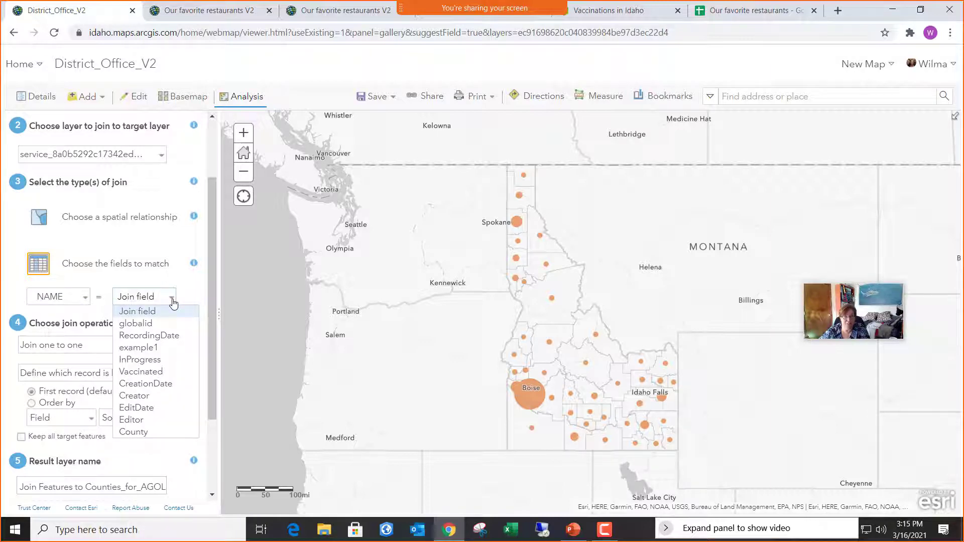
pyautogui.click(143, 433)
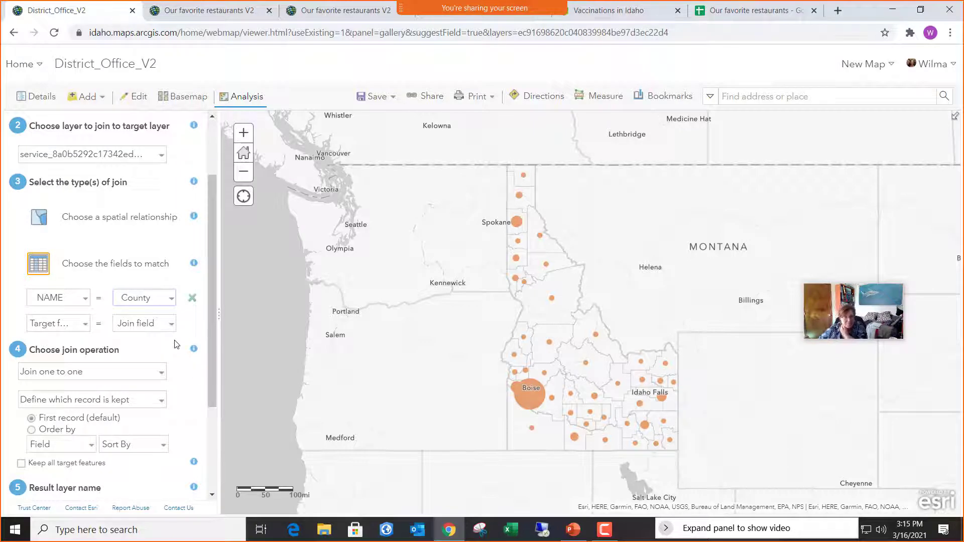
# Define which record the one-to-one join keeps by ordering on Todays Date, sorted by Newest.
pyautogui.moveTo(213, 393); pyautogui.dragTo(204, 456)
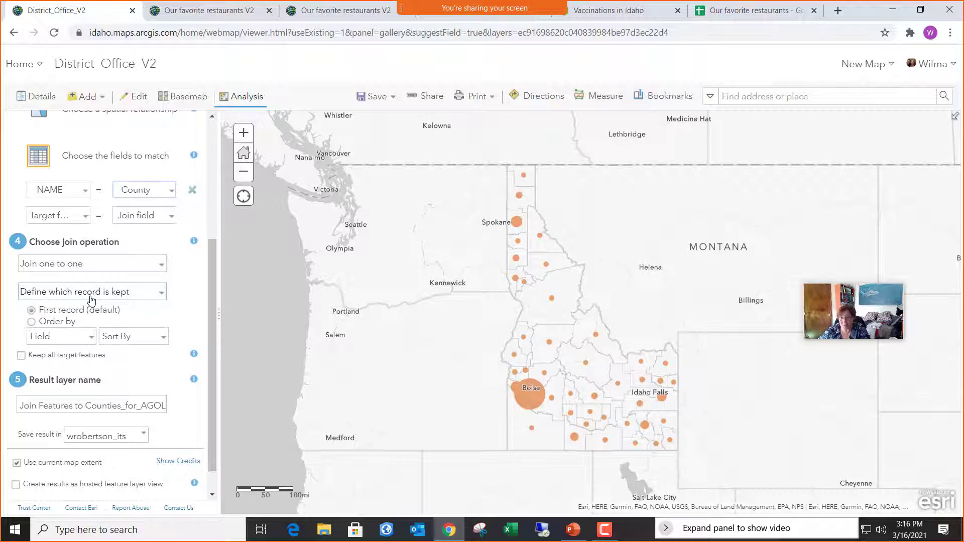
pyautogui.click(88, 340)
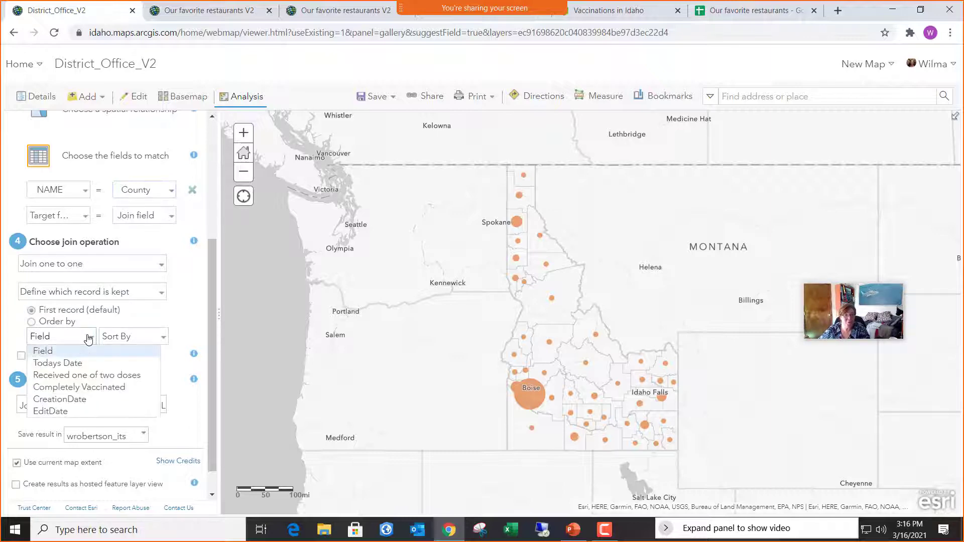
pyautogui.click(84, 368)
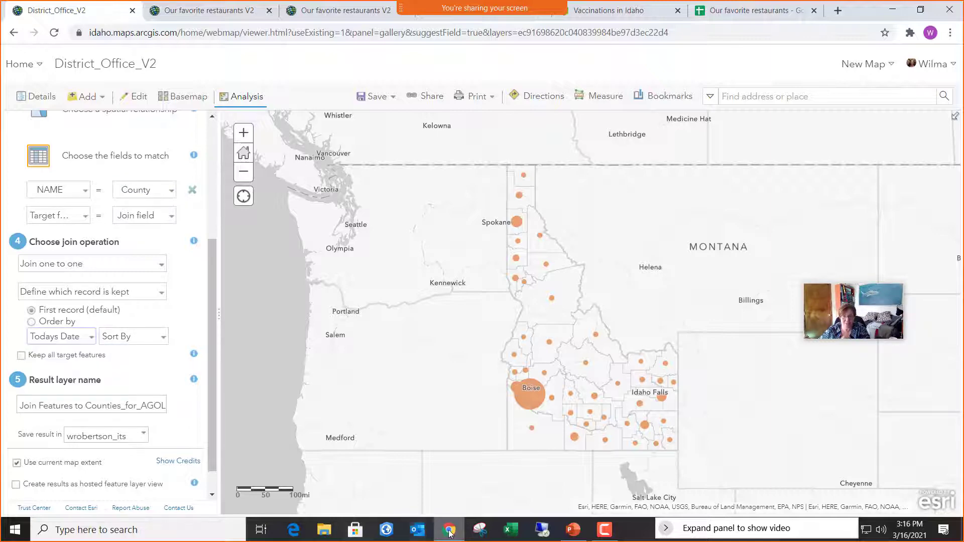
pyautogui.click(616, 10)
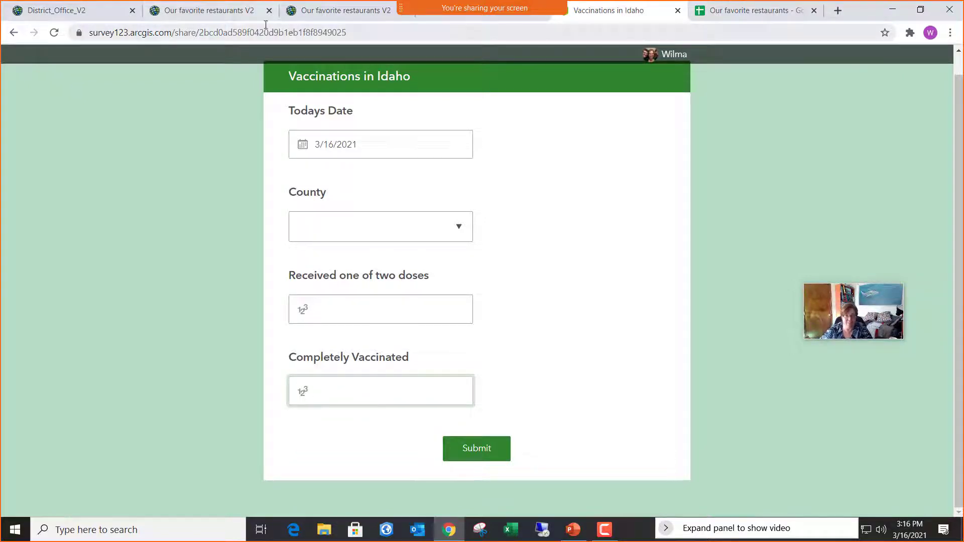
pyautogui.click(74, 14)
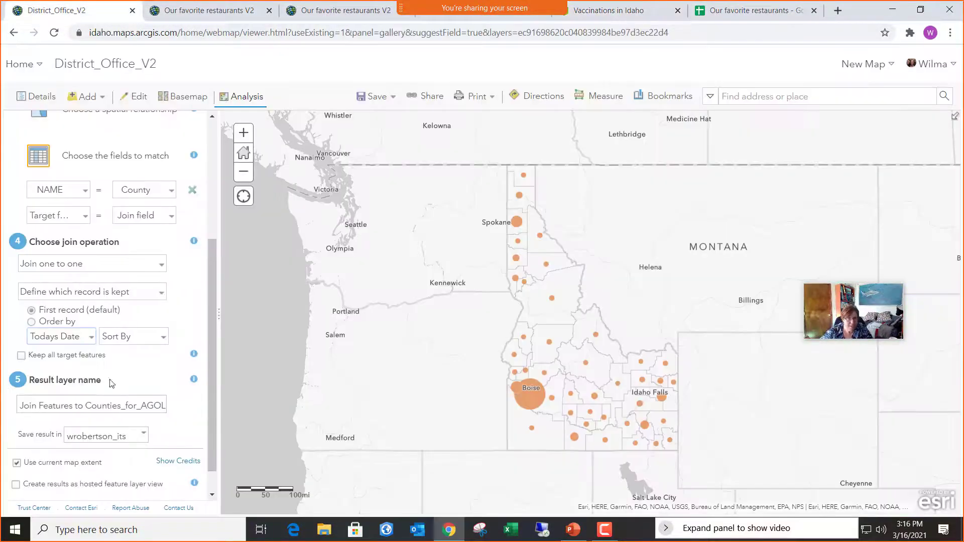
pyautogui.scroll(-1, 156, 330)
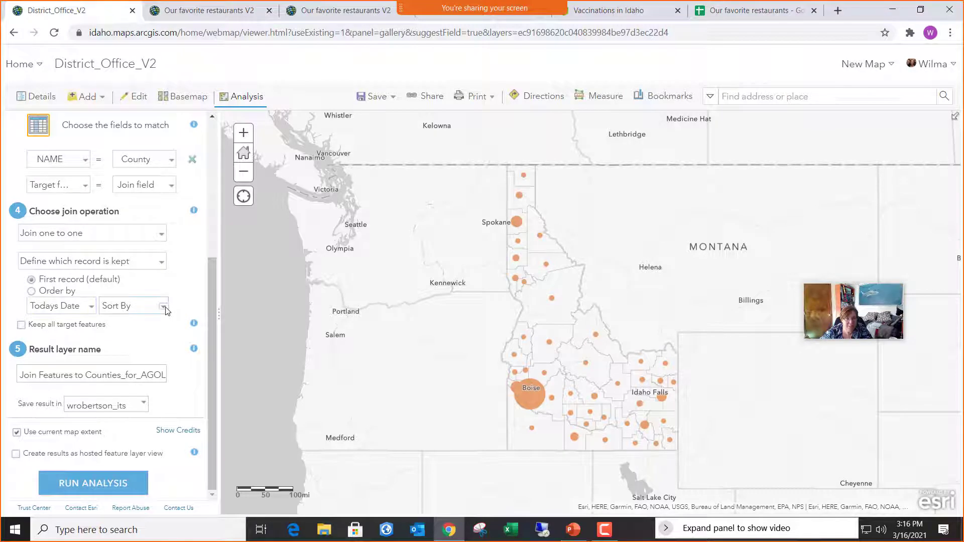
pyautogui.click(75, 307)
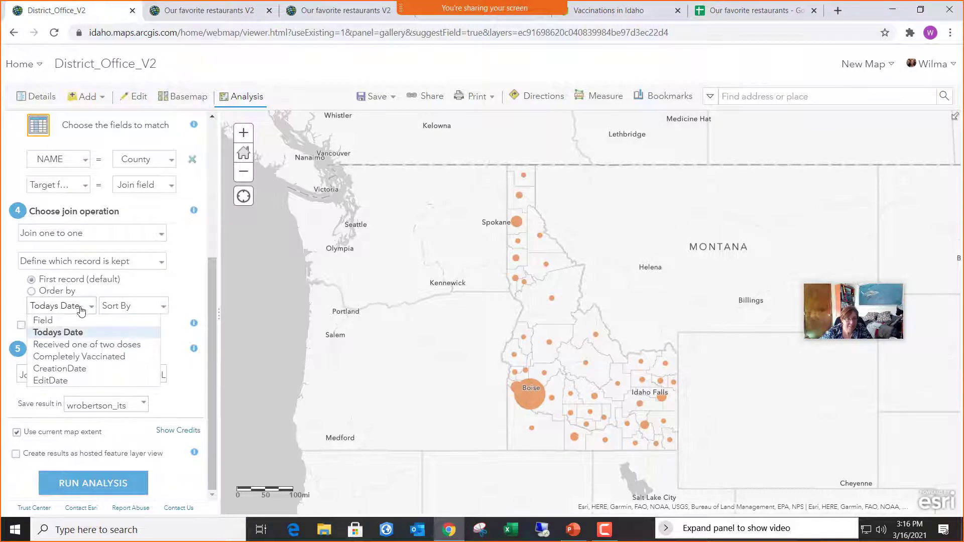
pyautogui.click(77, 329)
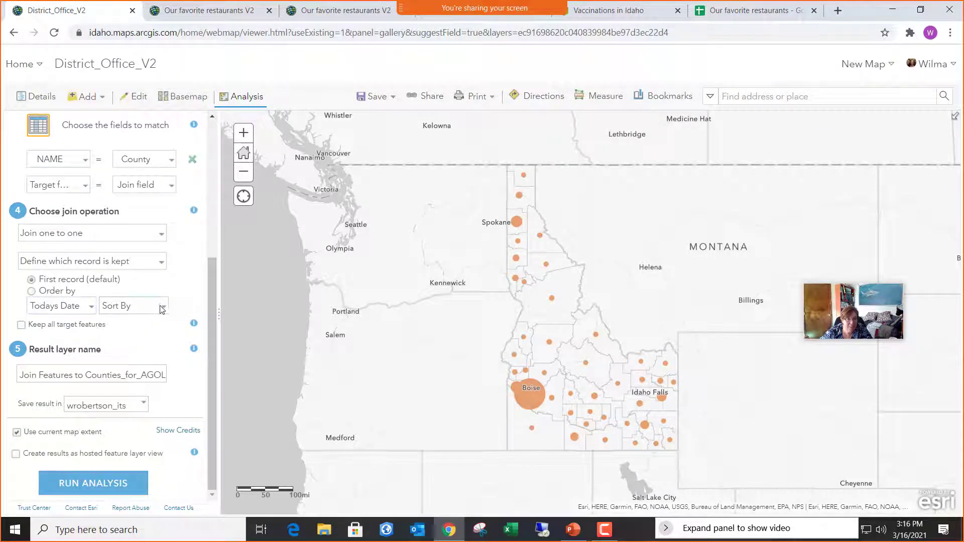
pyautogui.click(32, 291)
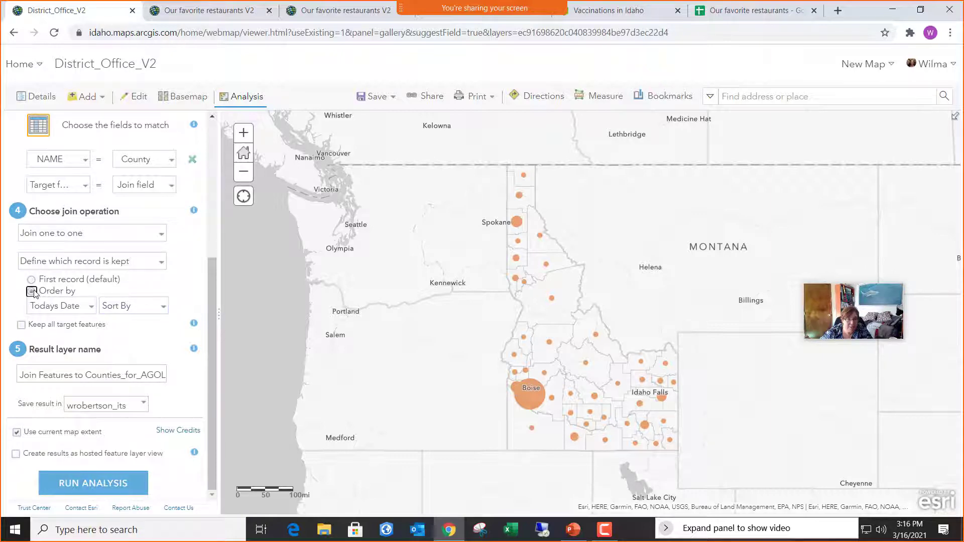
pyautogui.click(160, 312)
pyautogui.click(148, 333)
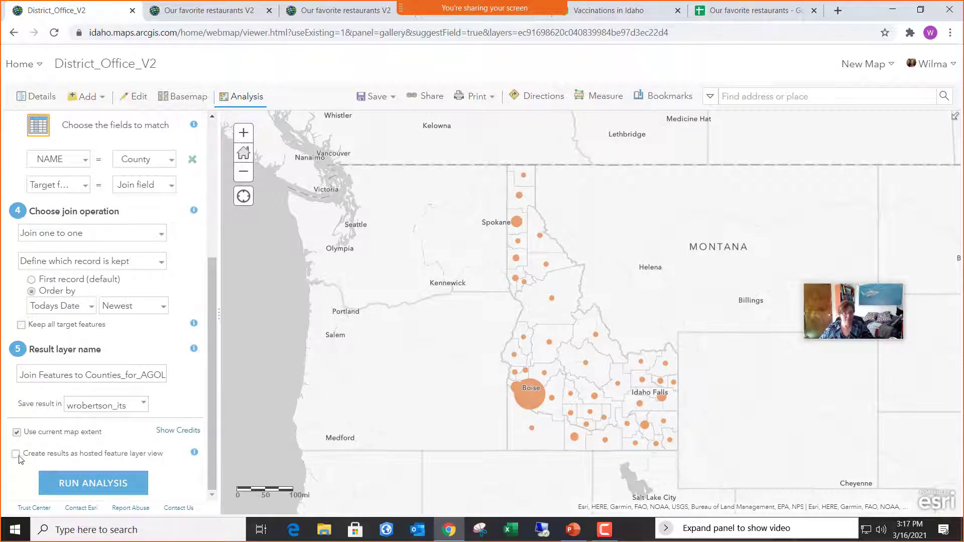
# Set the join results as a hosted feature layer view without the current map extent, and check that option's help and the credit usage.
pyautogui.click(16, 454)
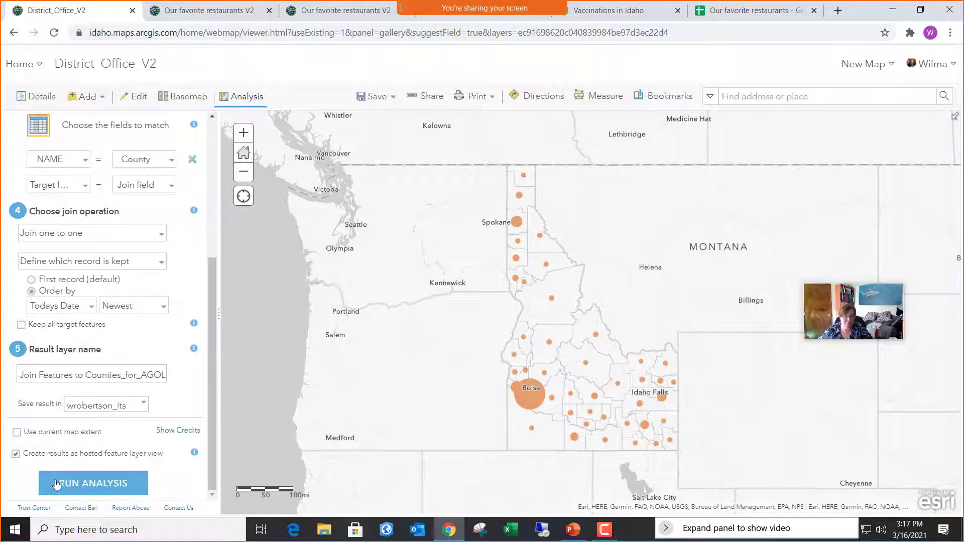
pyautogui.click(194, 453)
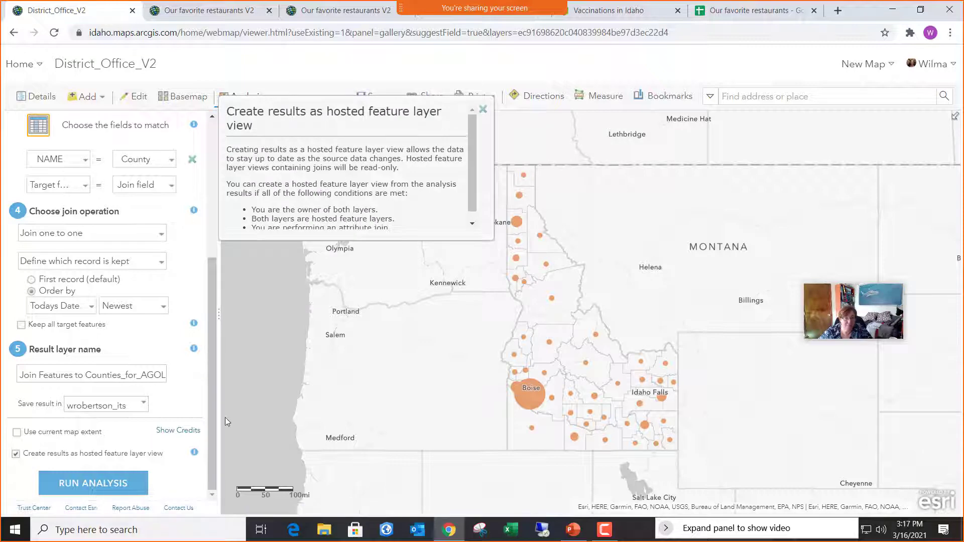
pyautogui.click(482, 109)
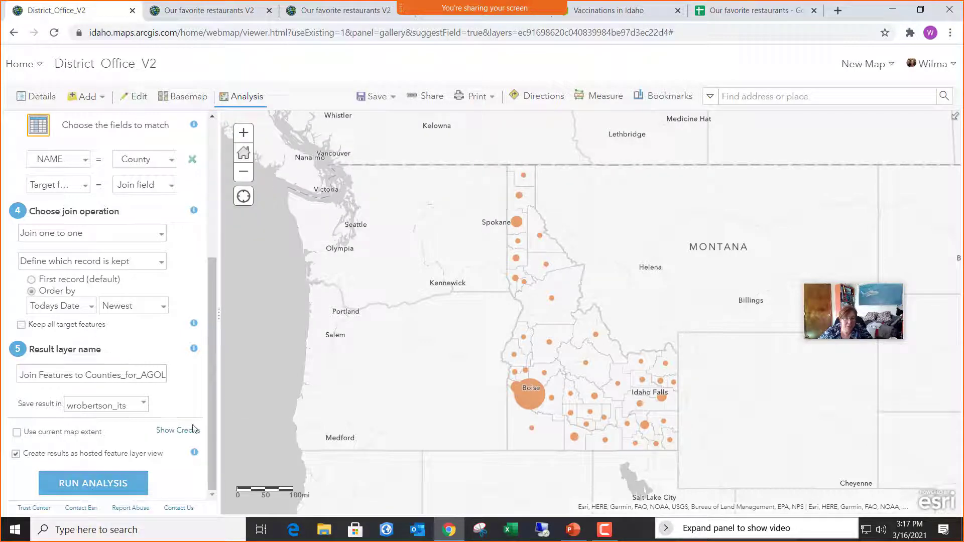
pyautogui.click(177, 430)
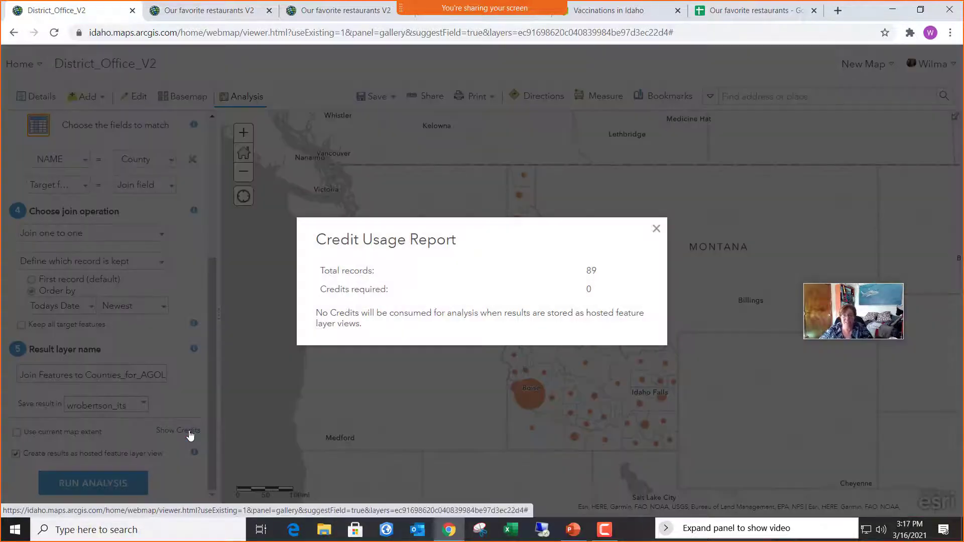
# Run the configured join analysis and hide the original DailyVaccinations AGOL2 Example and Counties for AGOL2 Class layers.
pyautogui.click(657, 230)
pyautogui.click(117, 476)
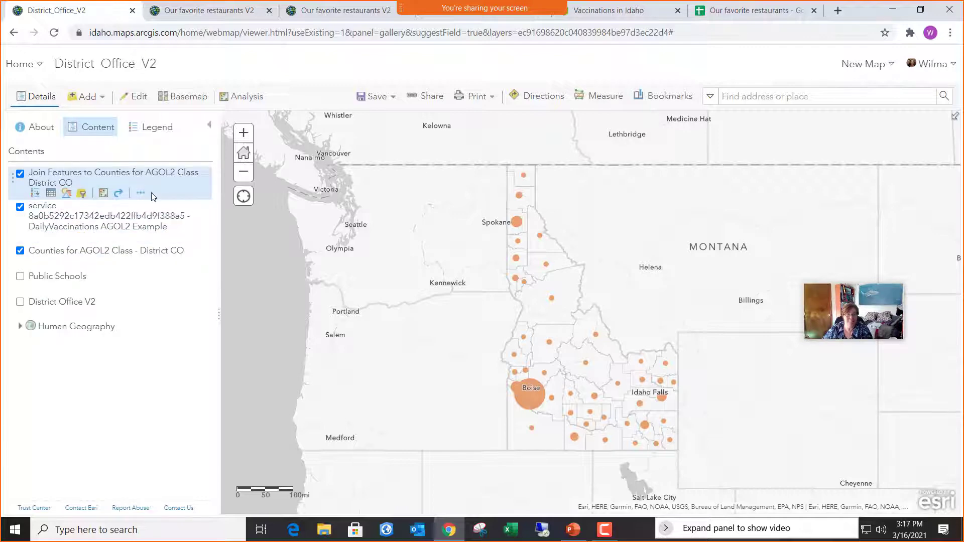
pyautogui.click(20, 207)
pyautogui.click(20, 251)
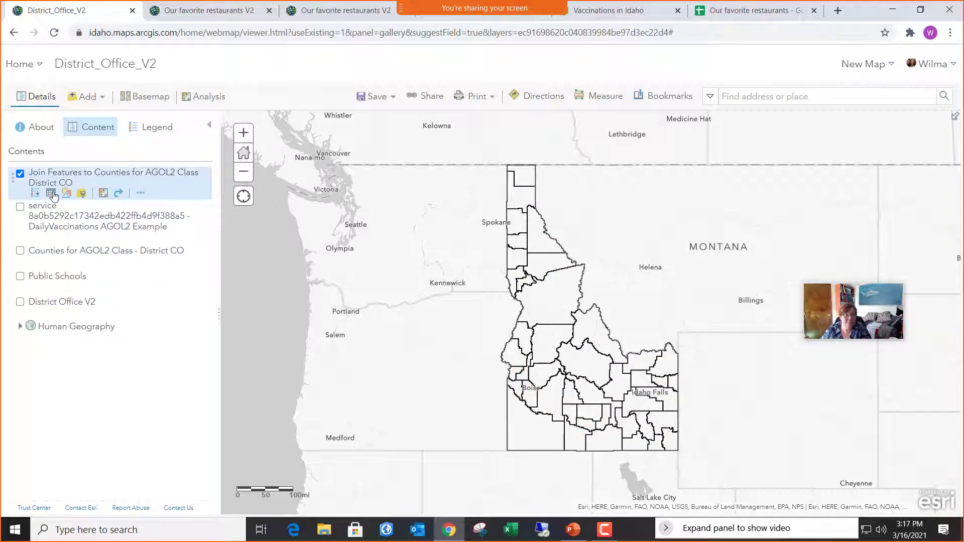
# Review the vaccination fields in the attribute table of the Join Features to Counties layer, closing the table when done.
pyautogui.click(52, 193)
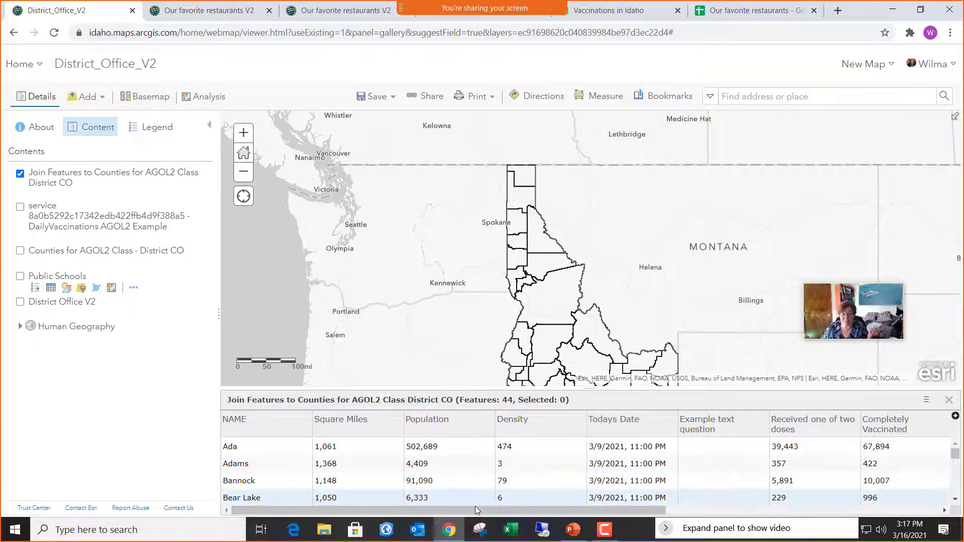
pyautogui.moveTo(477, 511); pyautogui.dragTo(848, 505)
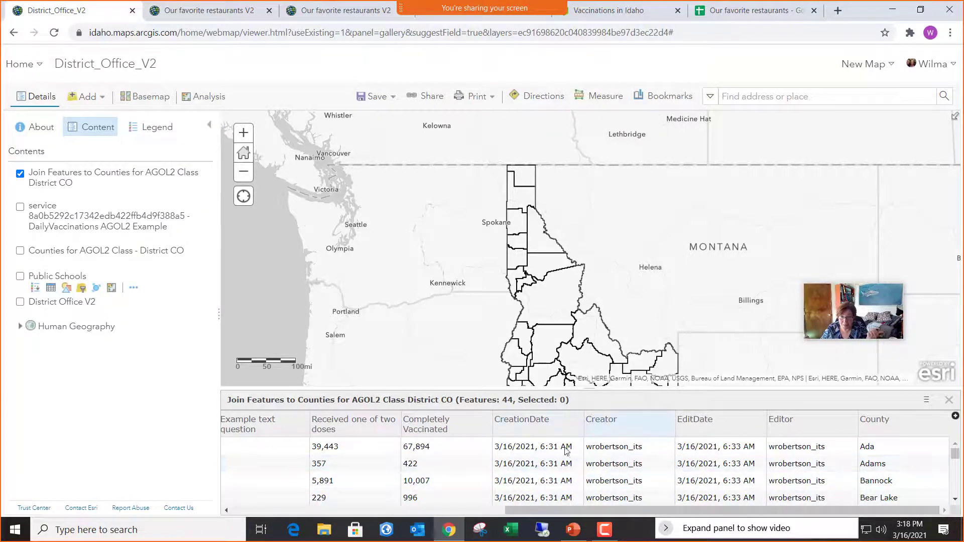
pyautogui.moveTo(656, 512); pyautogui.dragTo(561, 512)
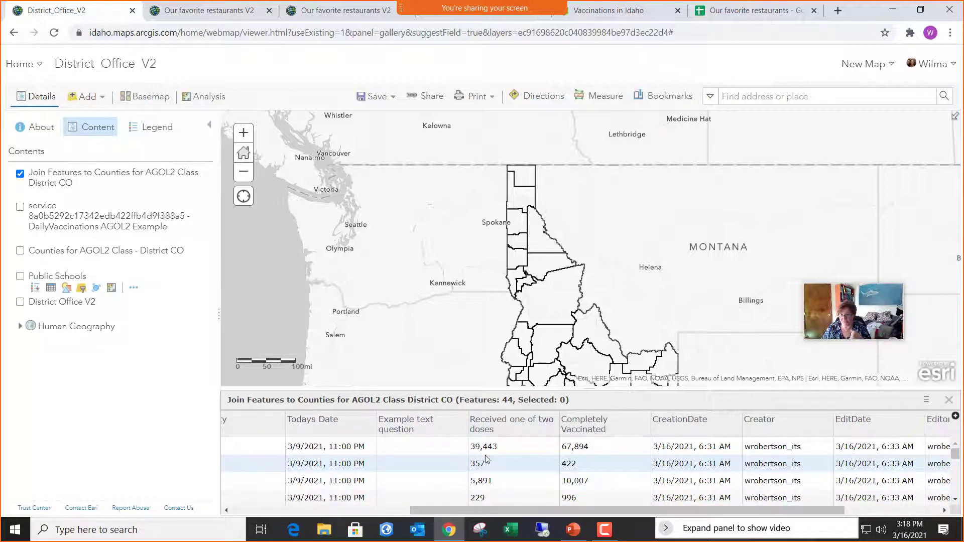
pyautogui.click(949, 400)
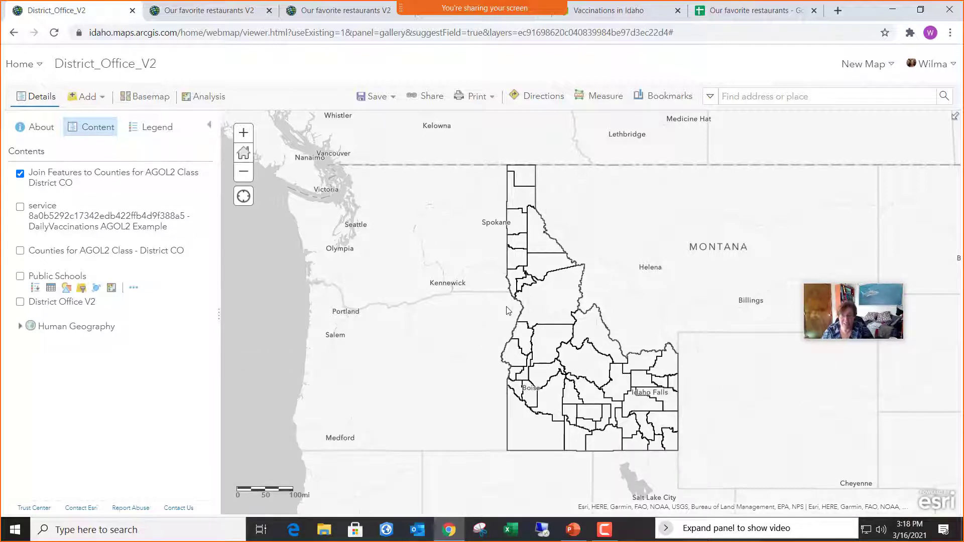
# Inspect the pop-up of Idaho County in the joined layer for its date, Received one of two doses and Completely Vaccinated values.
pyautogui.scroll(1, 506, 307)
pyautogui.moveTo(600, 303); pyautogui.dragTo(564, 343)
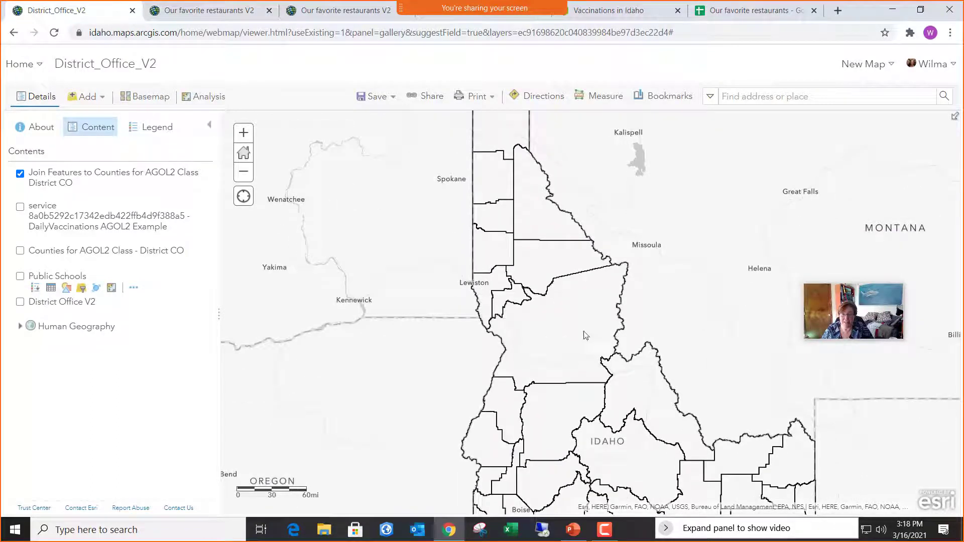
pyautogui.click(570, 340)
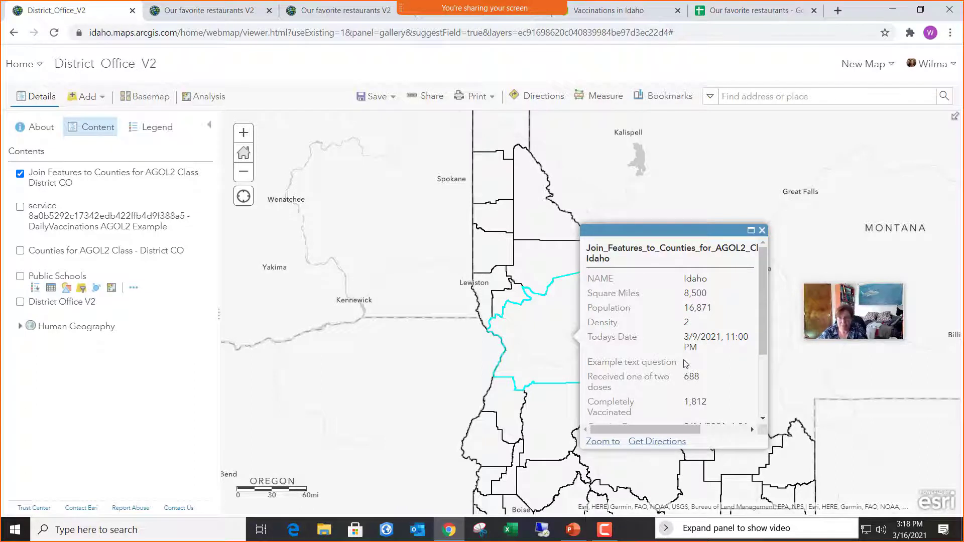
pyautogui.scroll(-2, 688, 397)
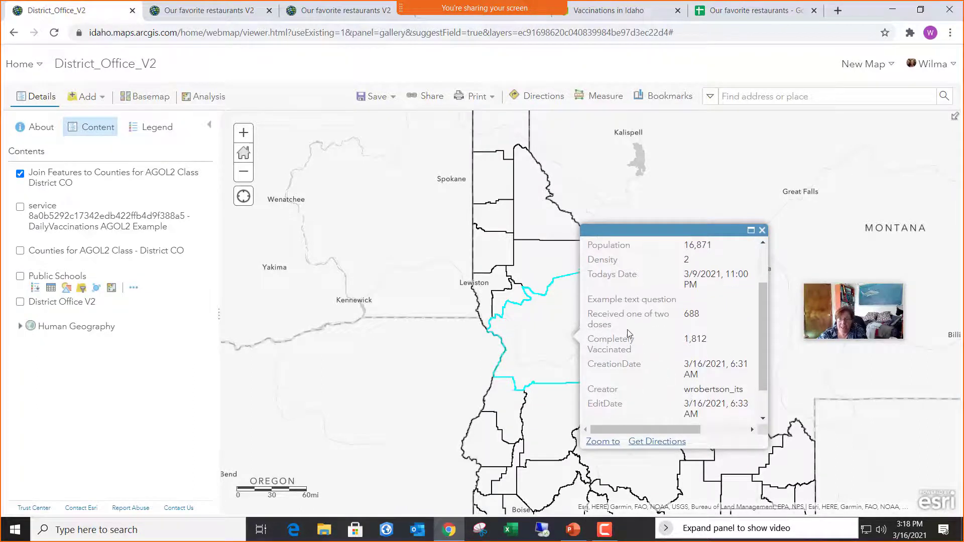
pyautogui.moveTo(686, 340); pyautogui.dragTo(716, 350)
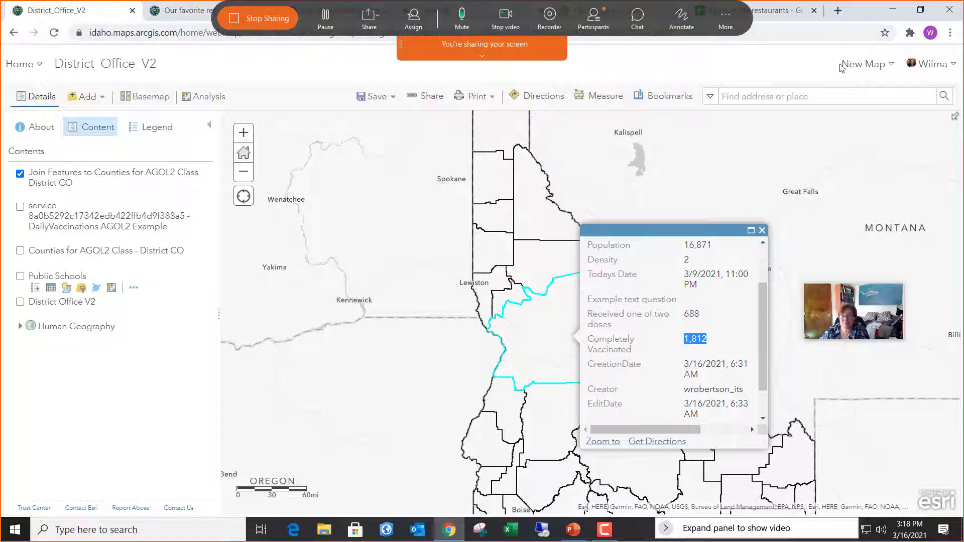
pyautogui.click(792, 160)
pyautogui.click(565, 317)
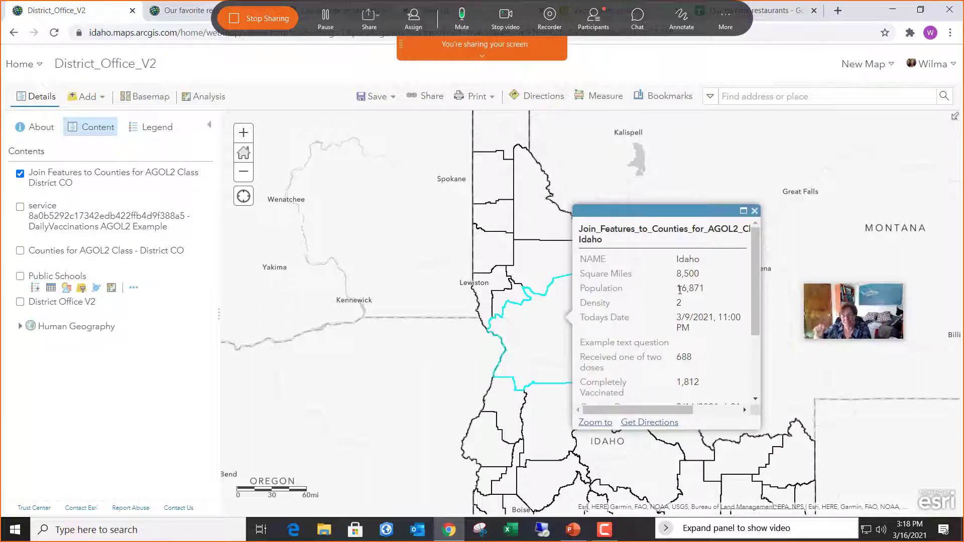
pyautogui.scroll(-2, 688, 375)
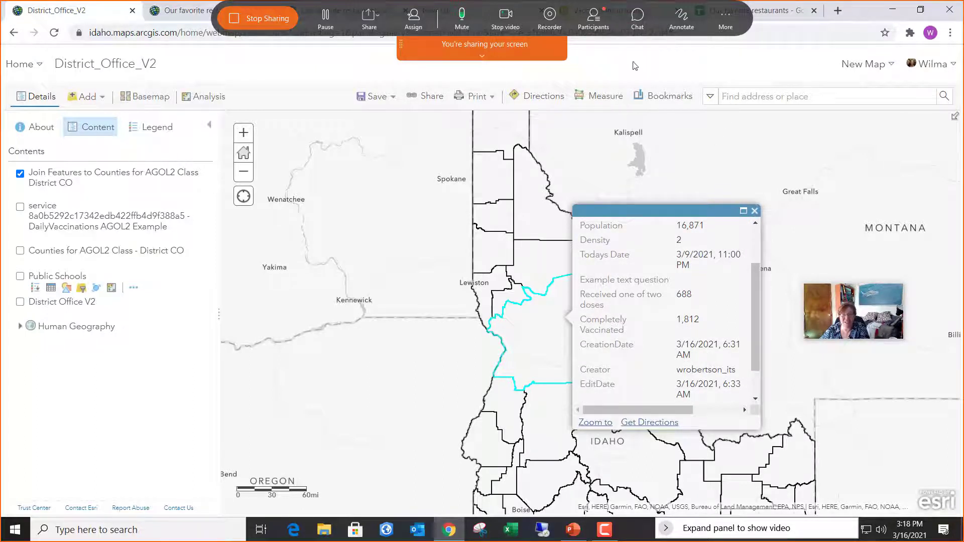
pyautogui.click(669, 36)
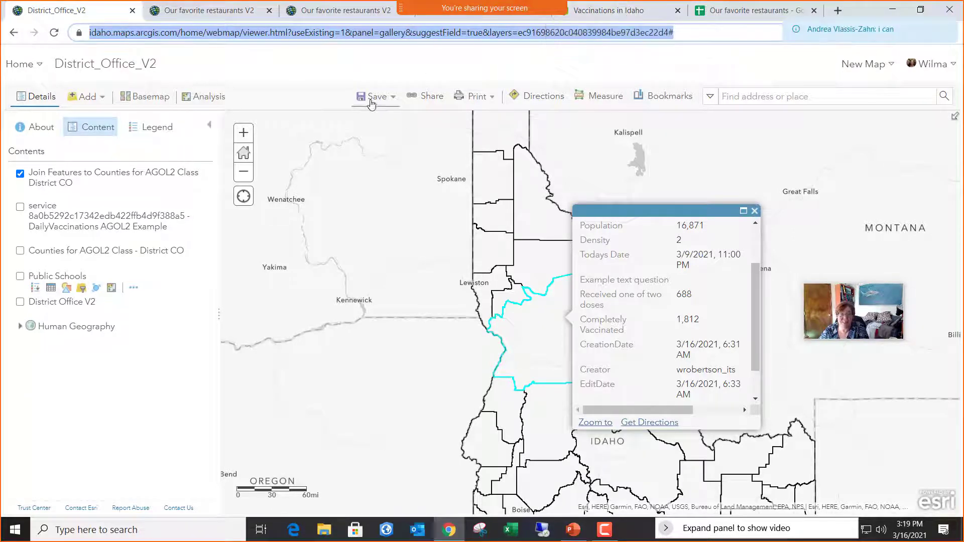
# Submit a Vaccinations in Idaho survey for Idaho county with 1200 in Received one of two doses and 2000 in Completely Vaccinated.
pyautogui.click(642, 13)
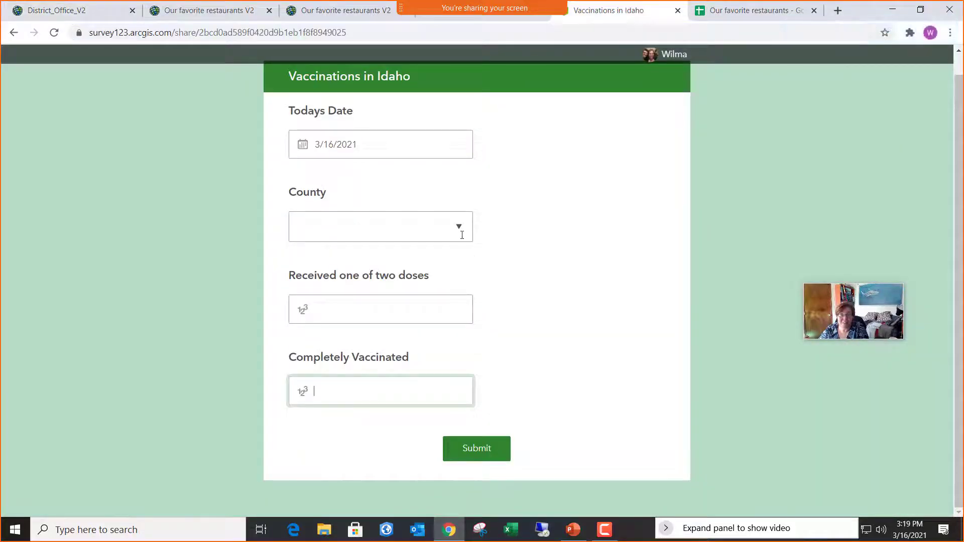
pyautogui.click(463, 235)
pyautogui.scroll(-9, 367, 408)
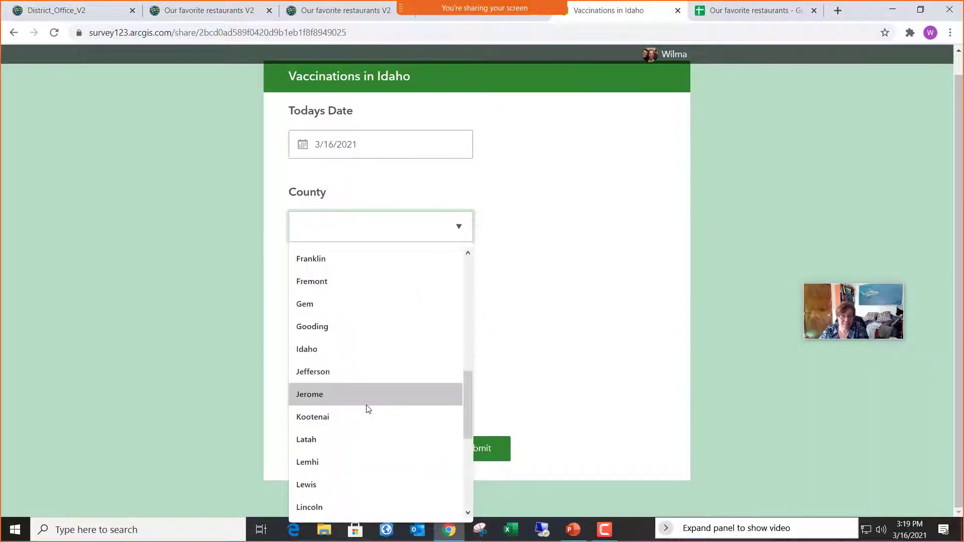
pyautogui.click(366, 354)
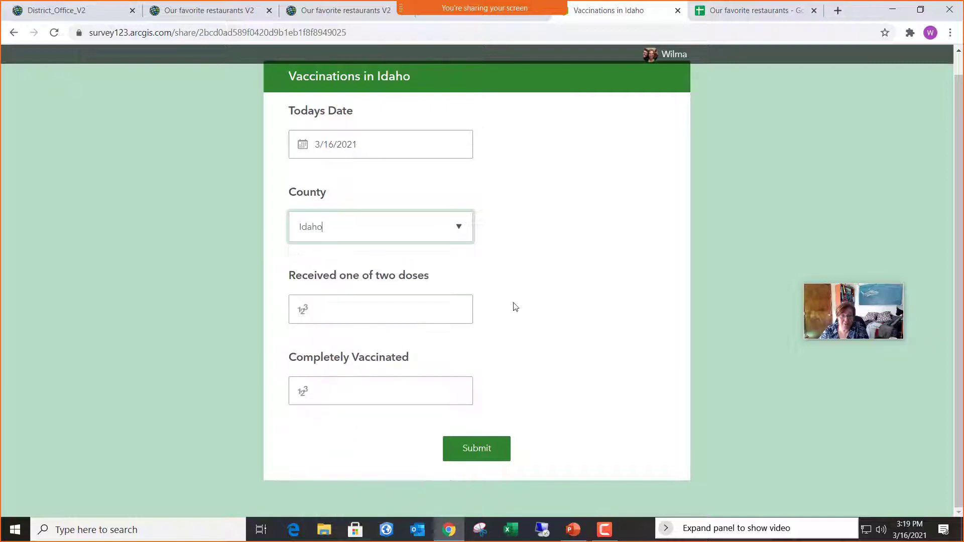
pyautogui.click(409, 317)
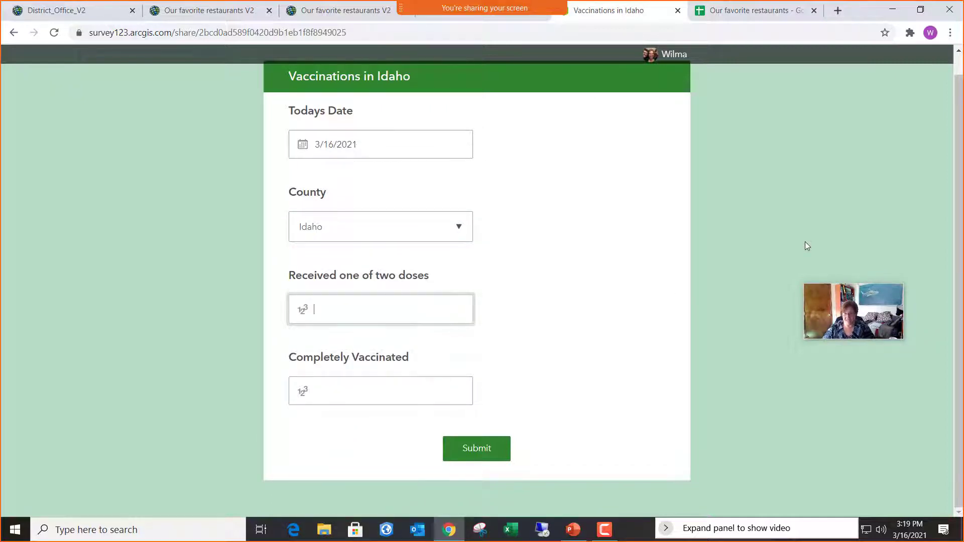
pyautogui.write('1200')
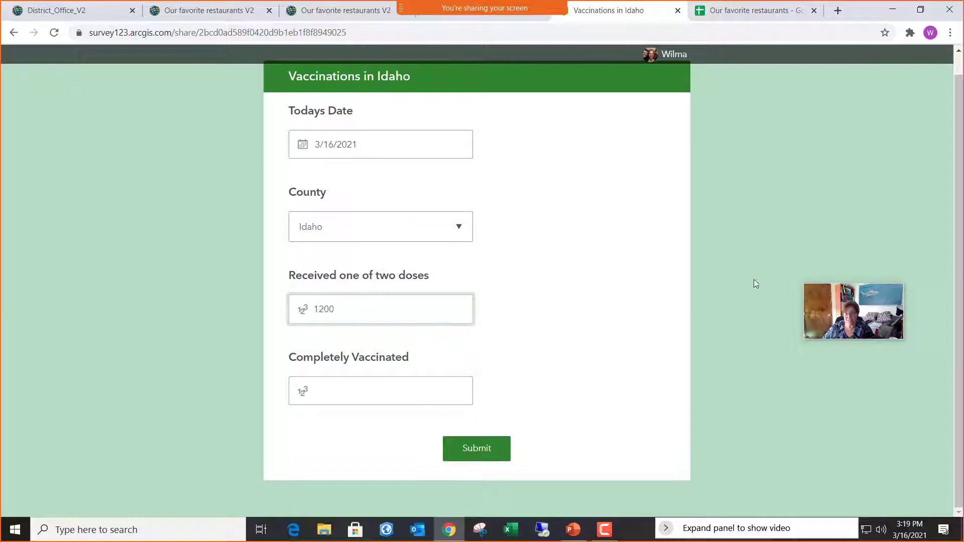
pyautogui.click(341, 383)
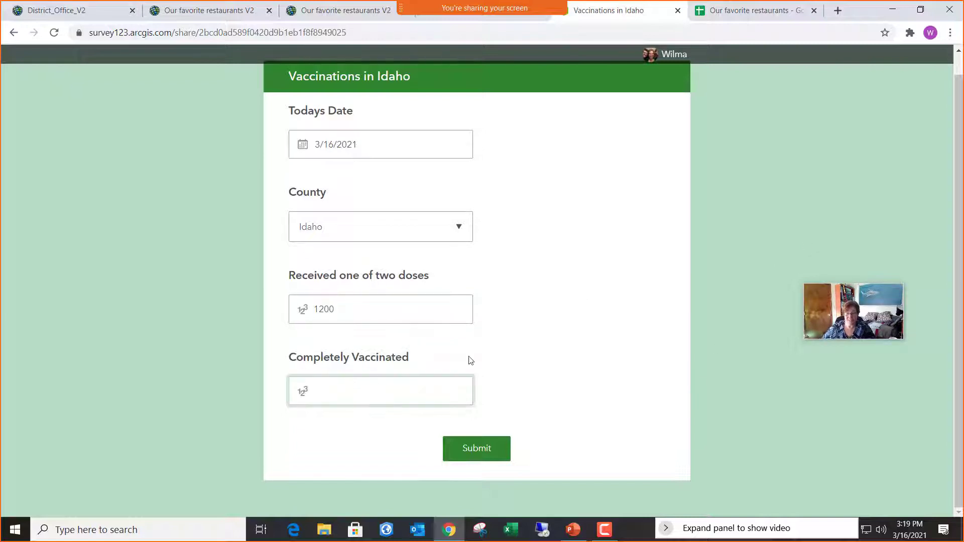
pyautogui.write('2000')
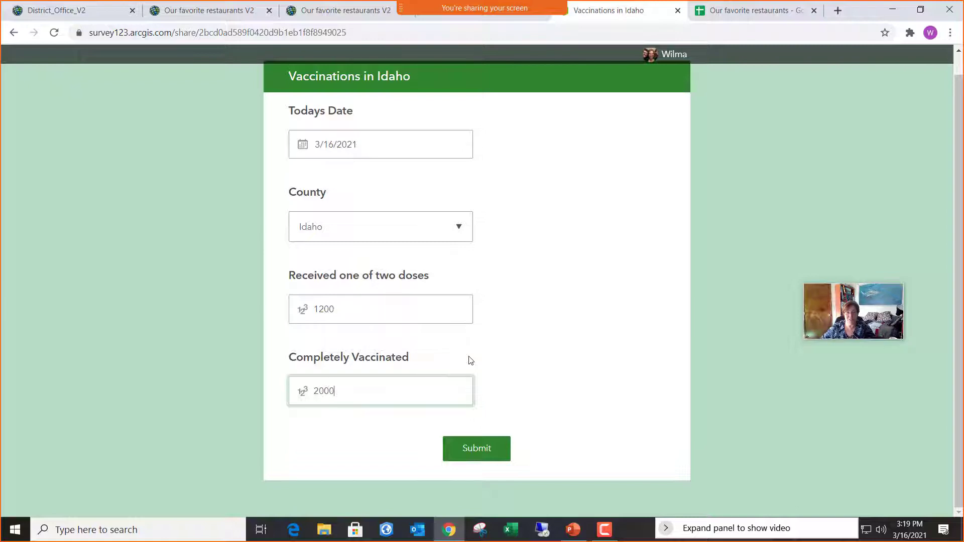
pyautogui.click(379, 452)
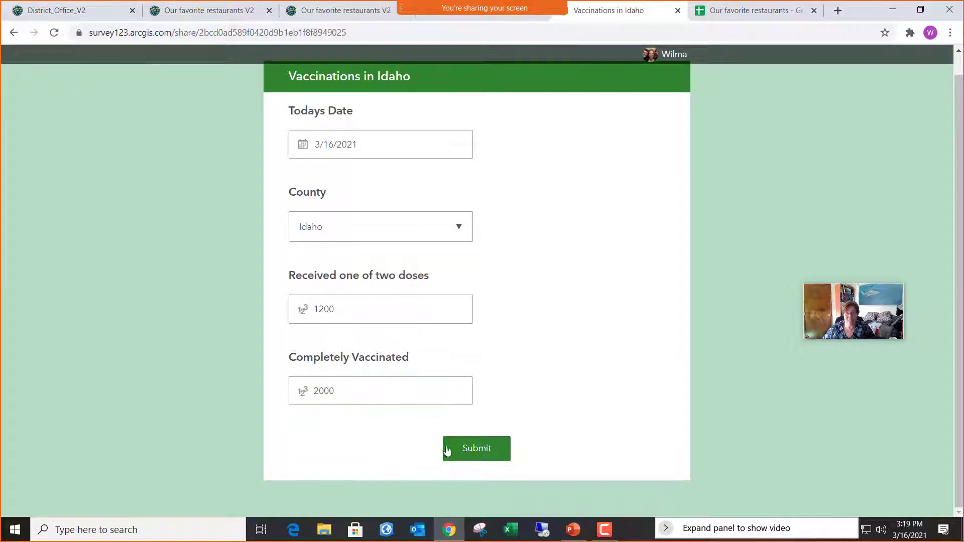
pyautogui.click(478, 455)
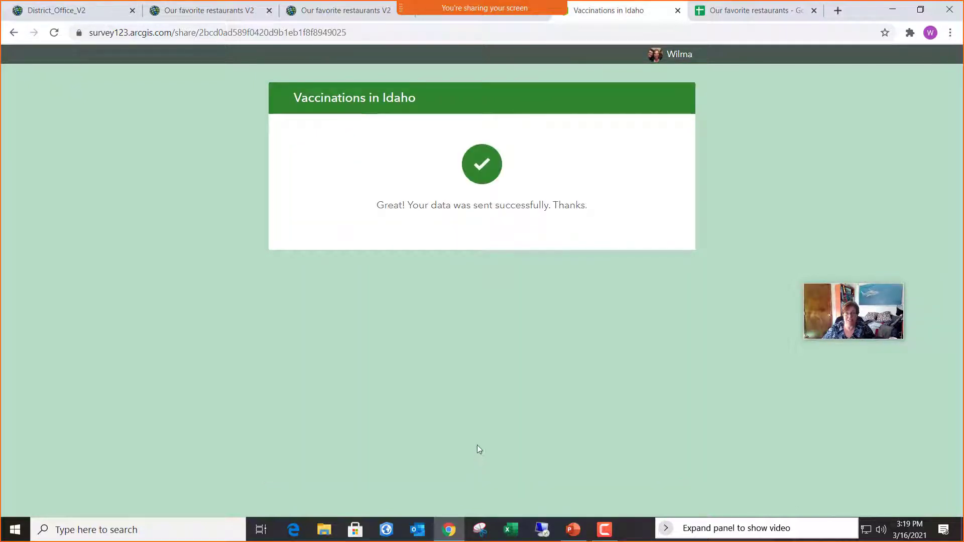
# Return to the District_Office_V2 map, close the county pop-up and save the map as a new one titled "temp" with the tag "temp".
pyautogui.click(524, 20)
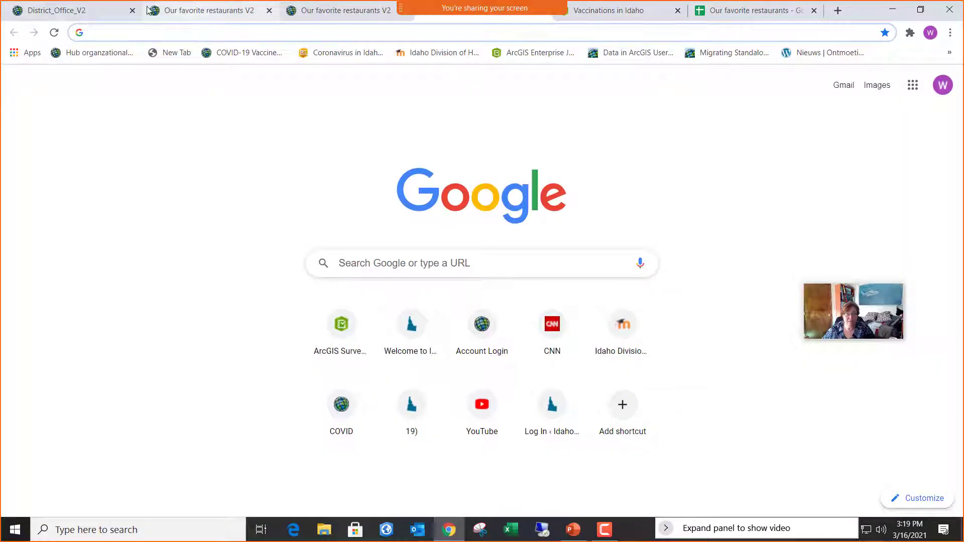
pyautogui.click(91, 14)
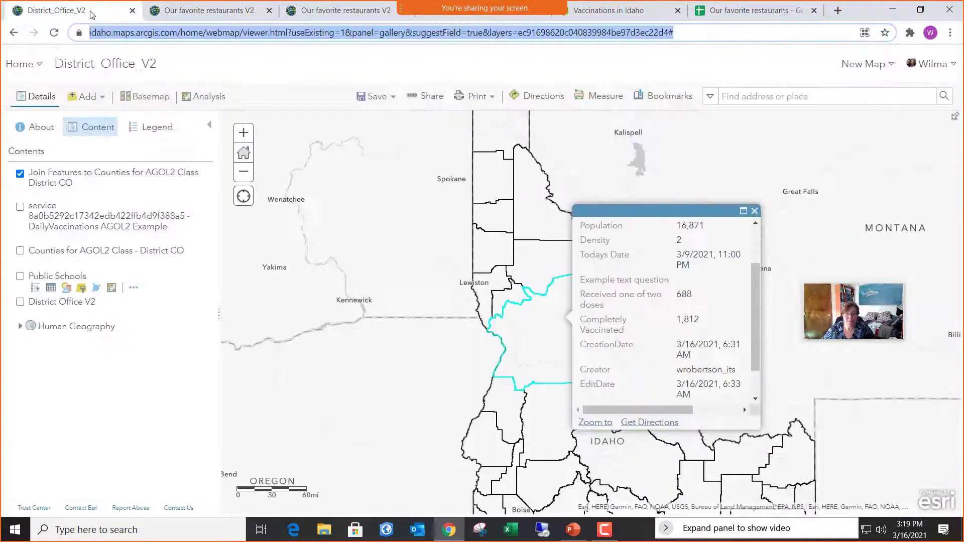
pyautogui.click(755, 211)
pyautogui.moveTo(412, 389); pyautogui.dragTo(415, 367)
pyautogui.click(365, 95)
pyautogui.click(373, 126)
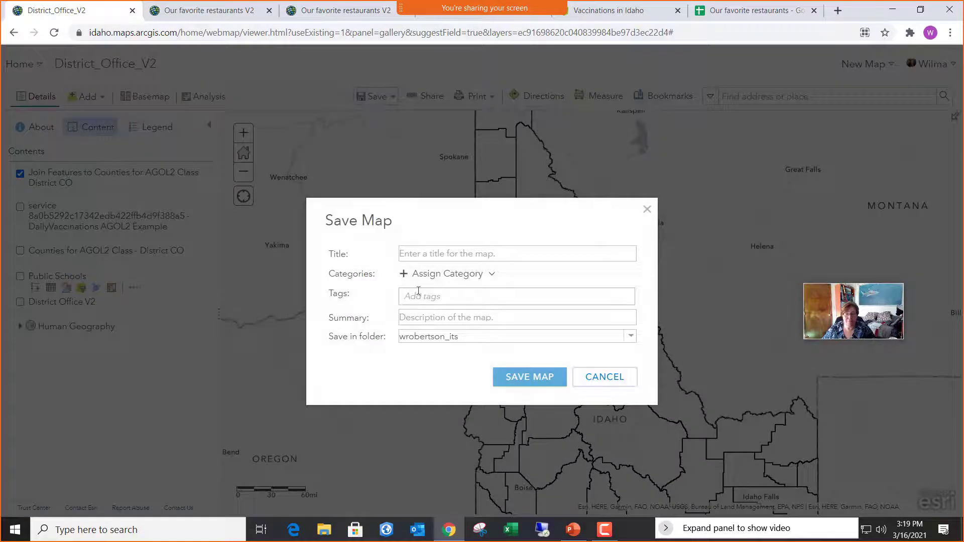
pyautogui.write('temp')
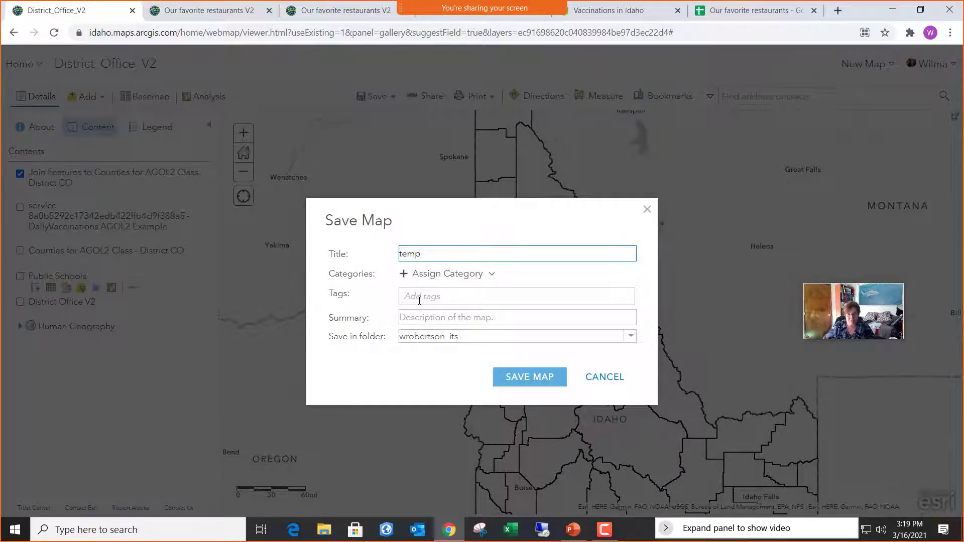
pyautogui.click(434, 303)
pyautogui.write('temp')
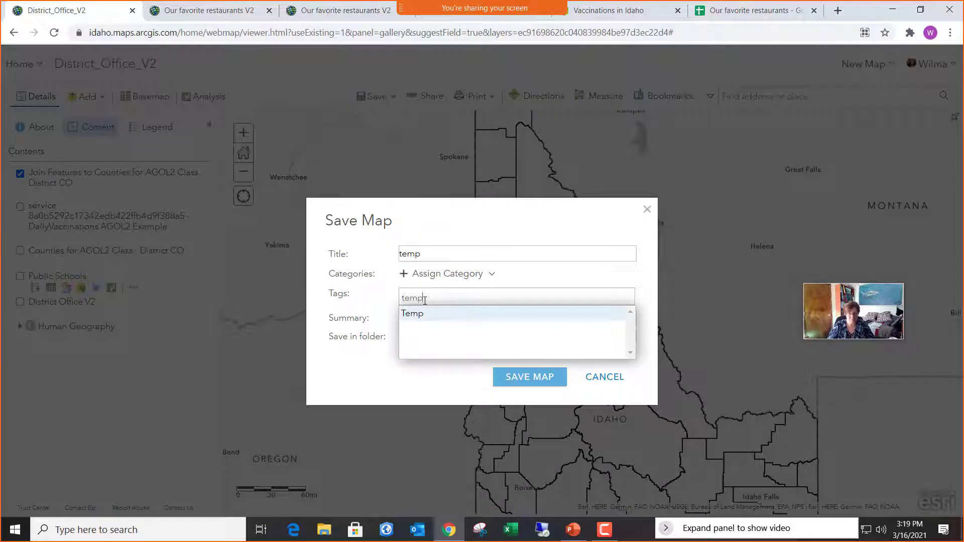
pyautogui.click(532, 380)
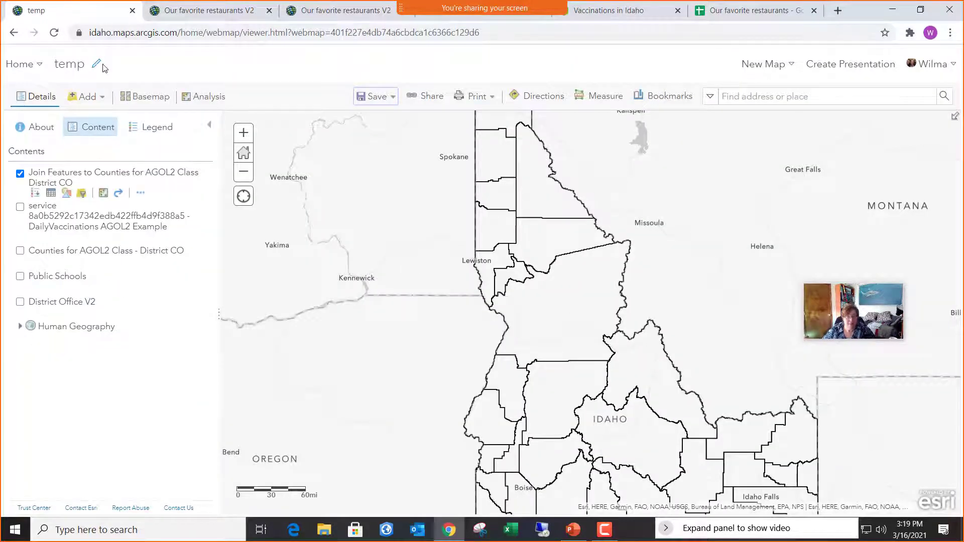
# Reload the temp map and check Idaho County's pop-up for the newly submitted vaccination values, closing it when done.
pyautogui.click(54, 33)
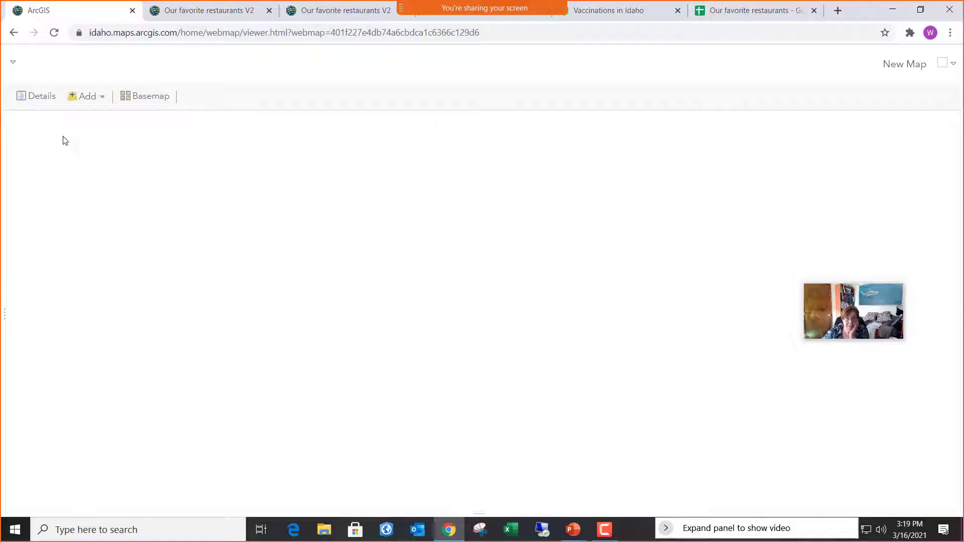
pyautogui.click(55, 34)
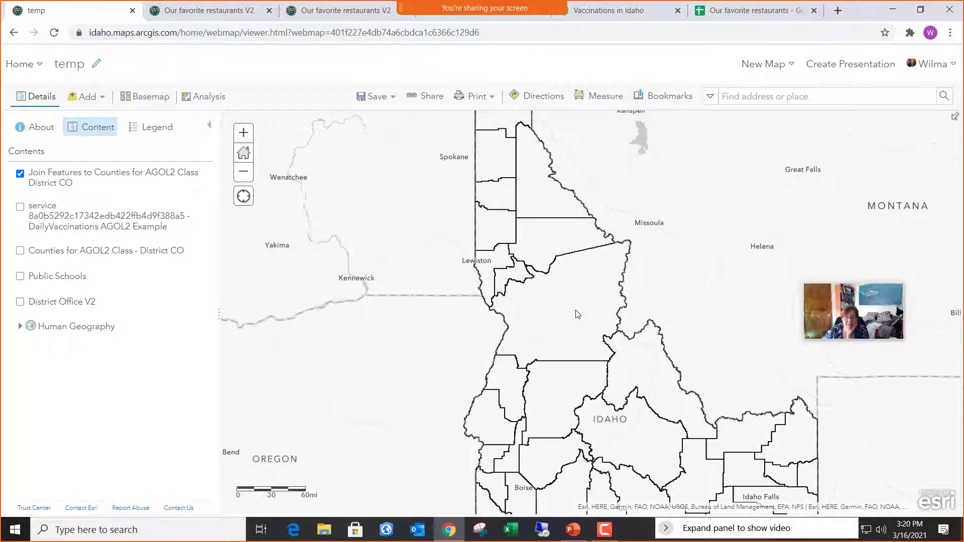
pyautogui.click(576, 315)
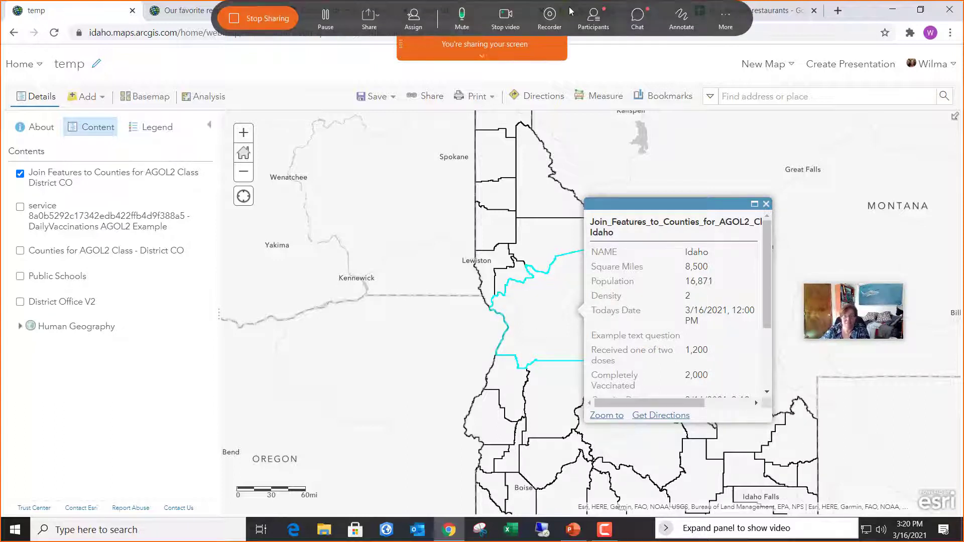
pyautogui.click(595, 20)
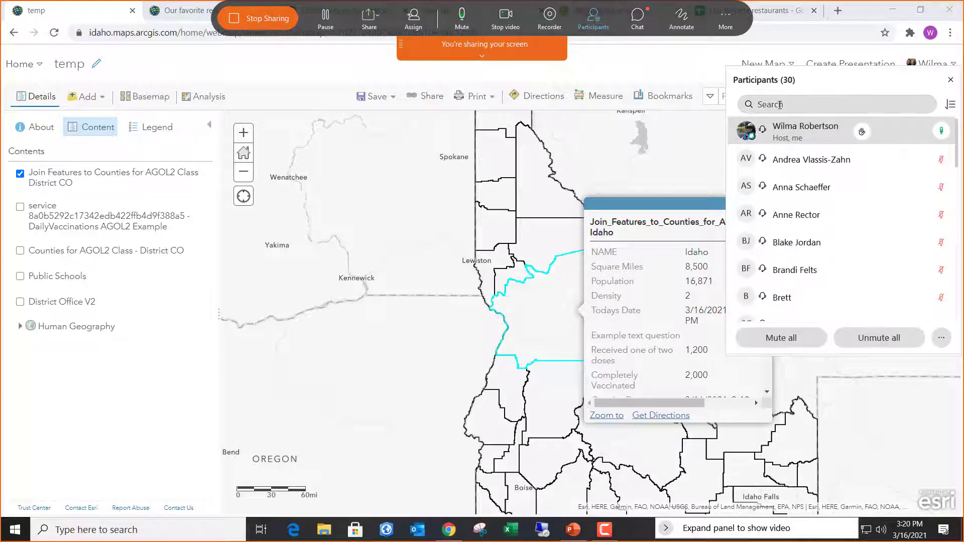
pyautogui.click(950, 79)
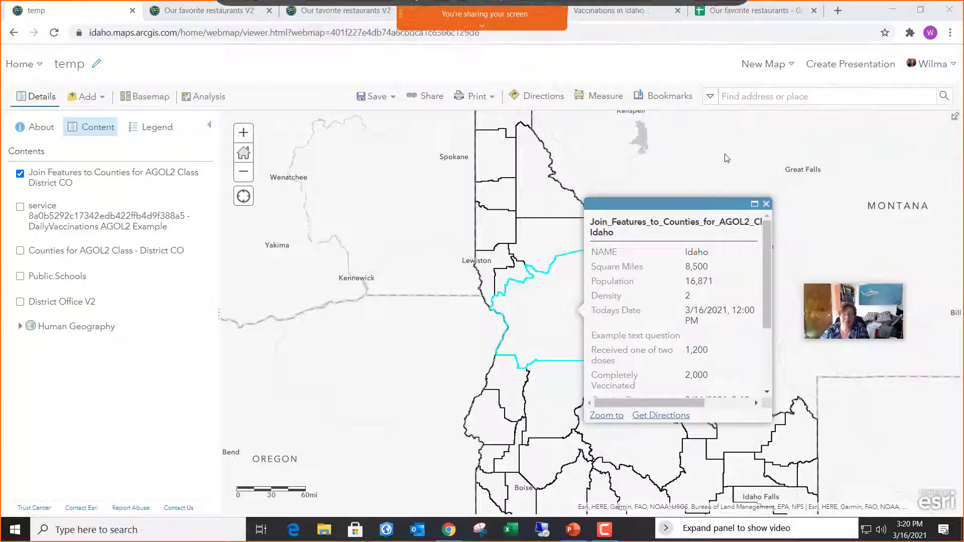
pyautogui.click(765, 204)
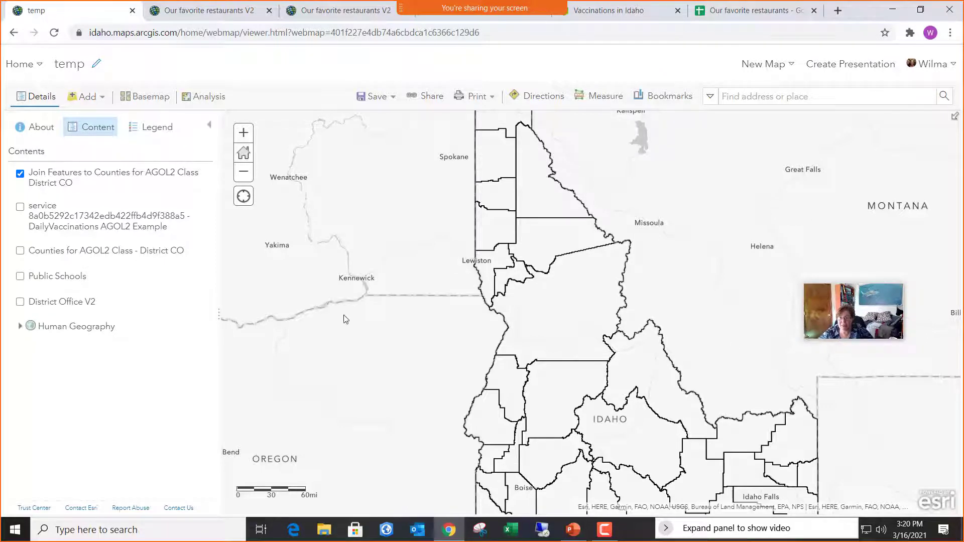
pyautogui.moveTo(107, 238)
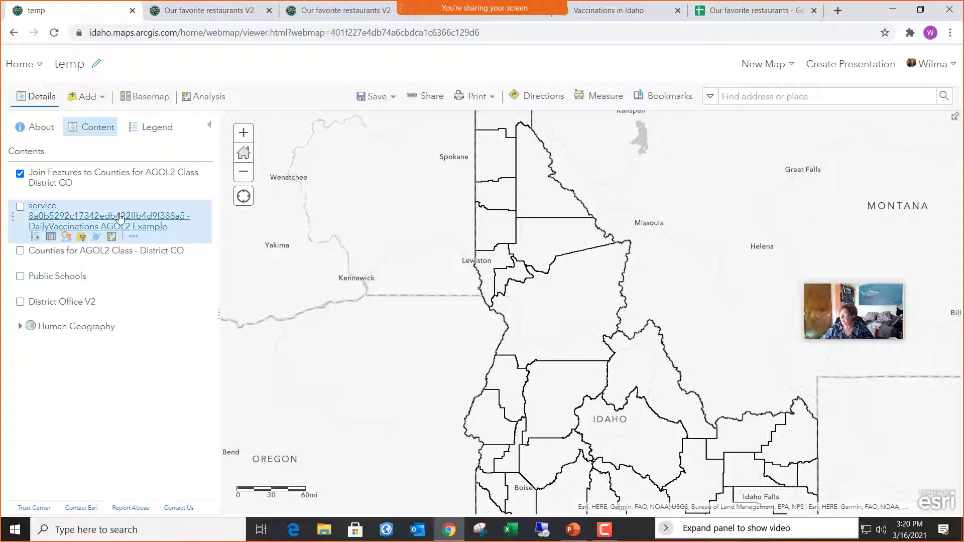
# Start a new expression as the style attribute of the Join Features to Counties layer and clear the sample script.
pyautogui.moveTo(79, 190)
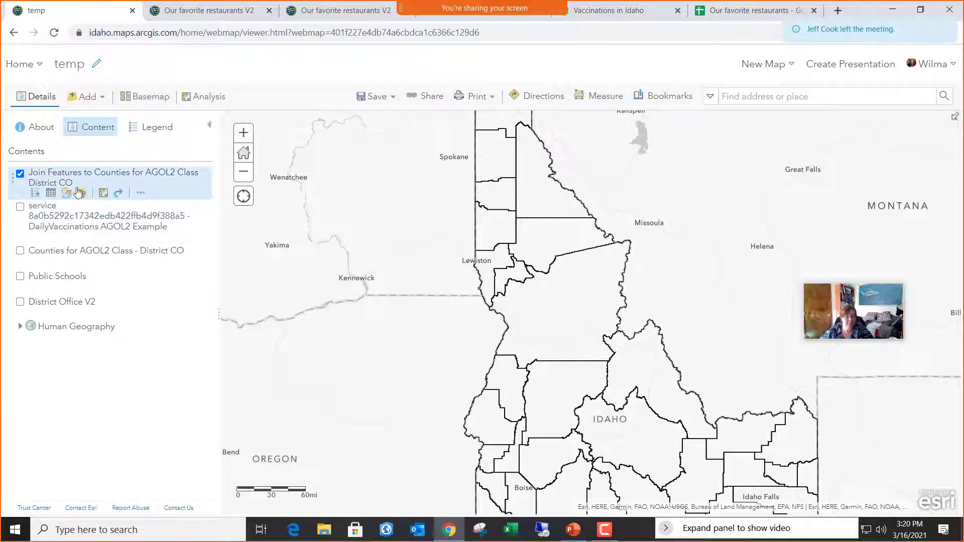
pyautogui.click(67, 194)
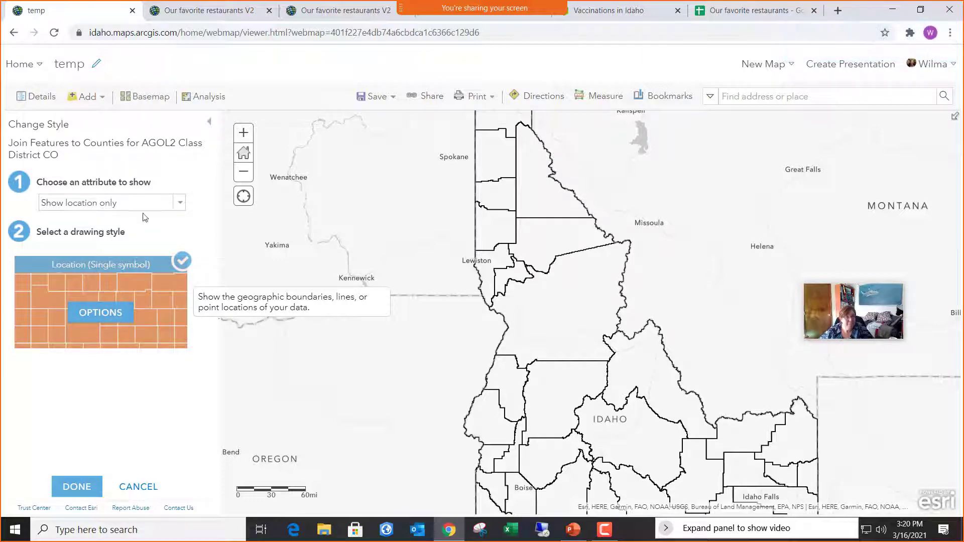
pyautogui.click(178, 206)
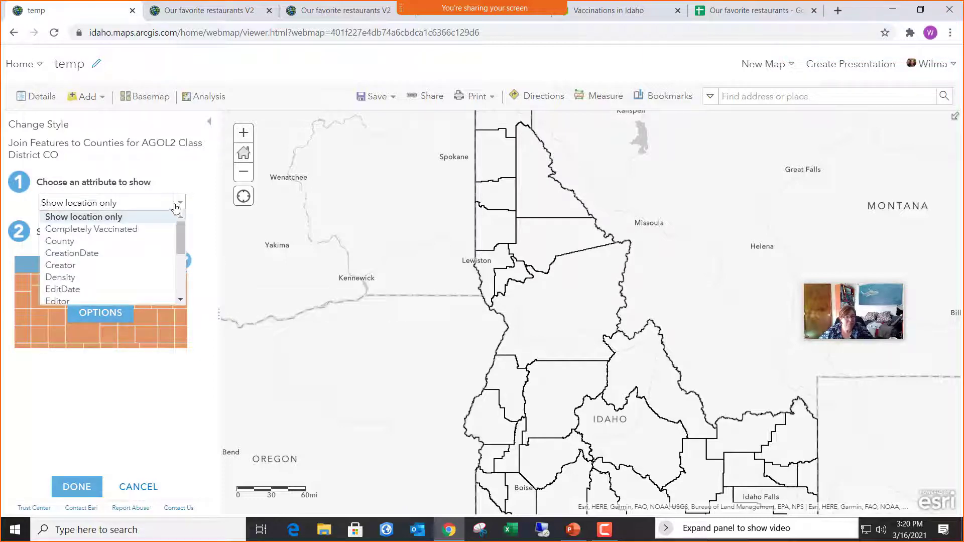
pyautogui.scroll(-1, 151, 254)
pyautogui.scroll(-5, 150, 254)
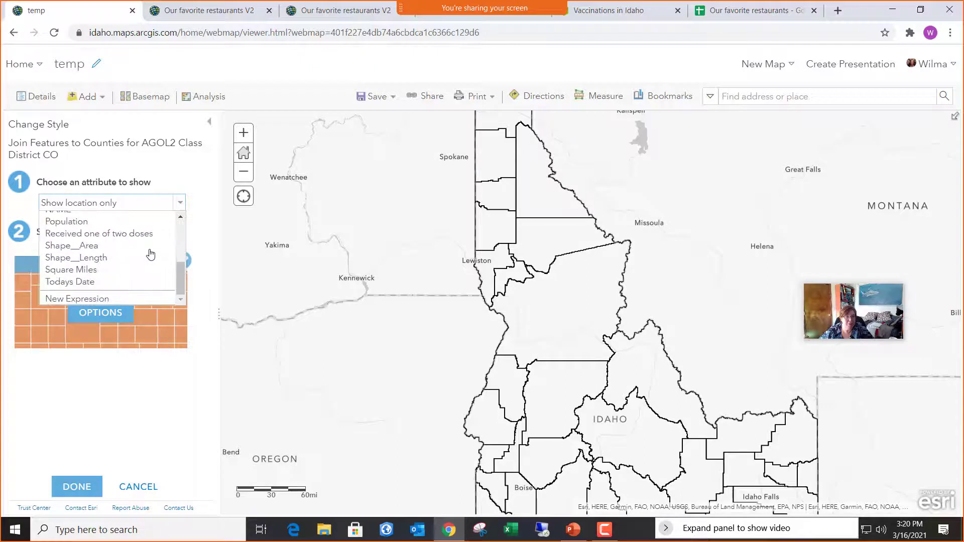
pyautogui.click(102, 300)
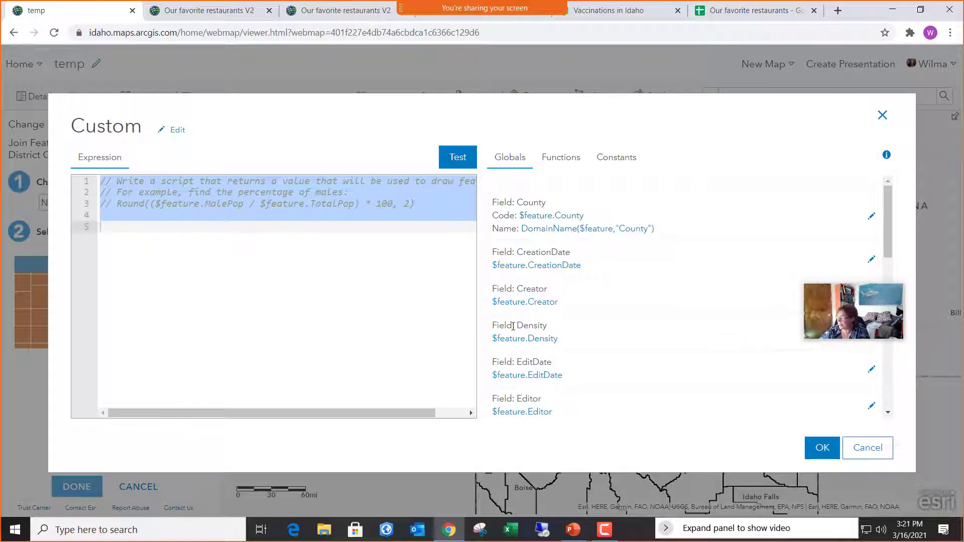
pyautogui.moveTo(244, 241); pyautogui.dragTo(98, 181)
pyautogui.press('Delete')
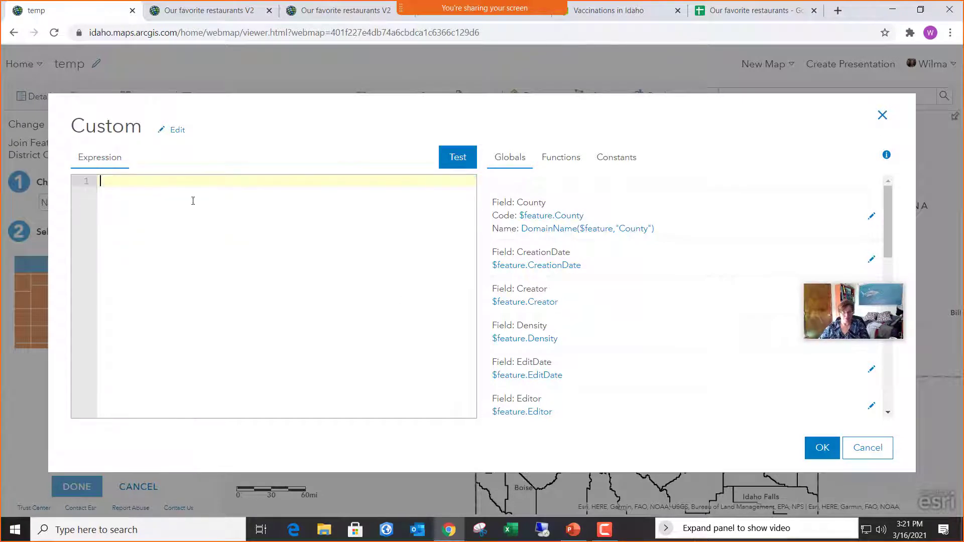
# Write the expression 100 * ($feature.Vaccinated/$feature.Population), test it and accept it.
pyautogui.write('10')
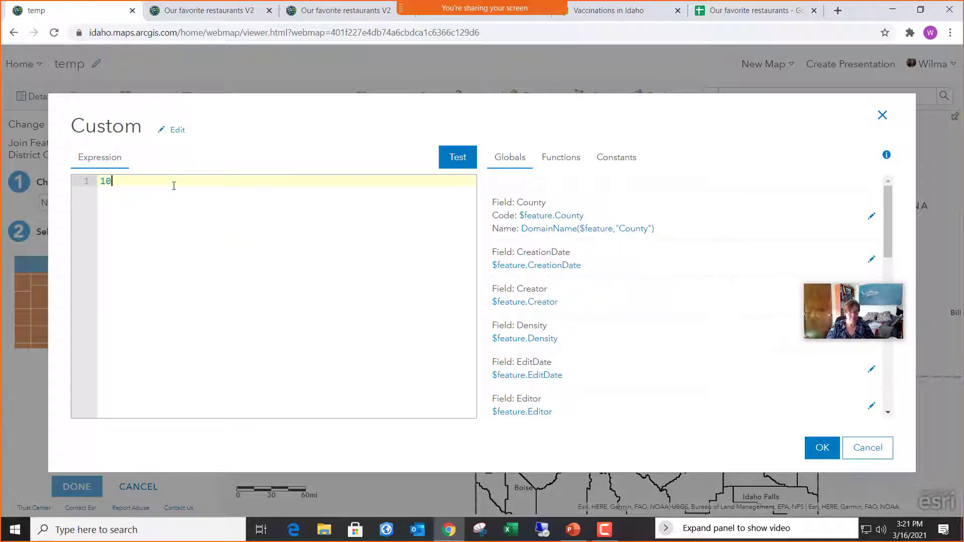
pyautogui.write('0 * ')
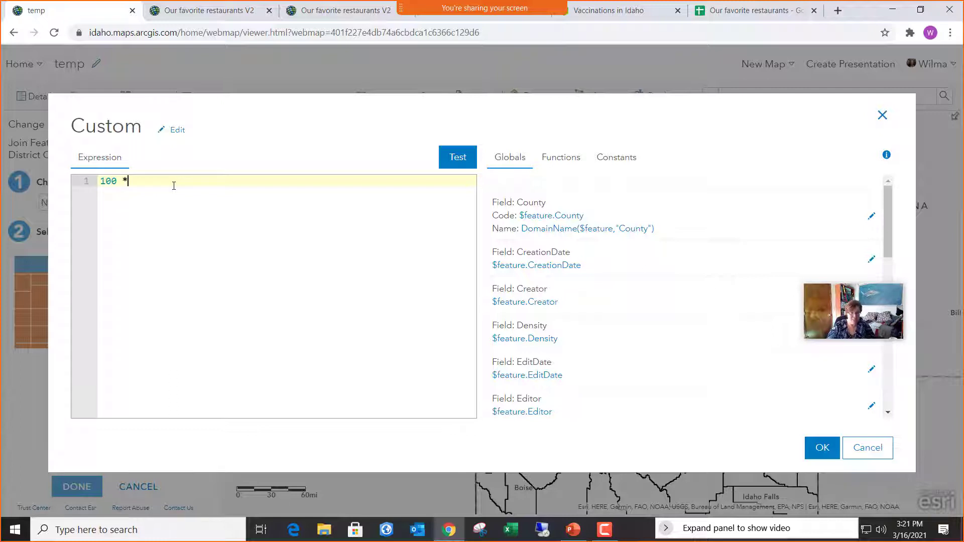
pyautogui.write('(')
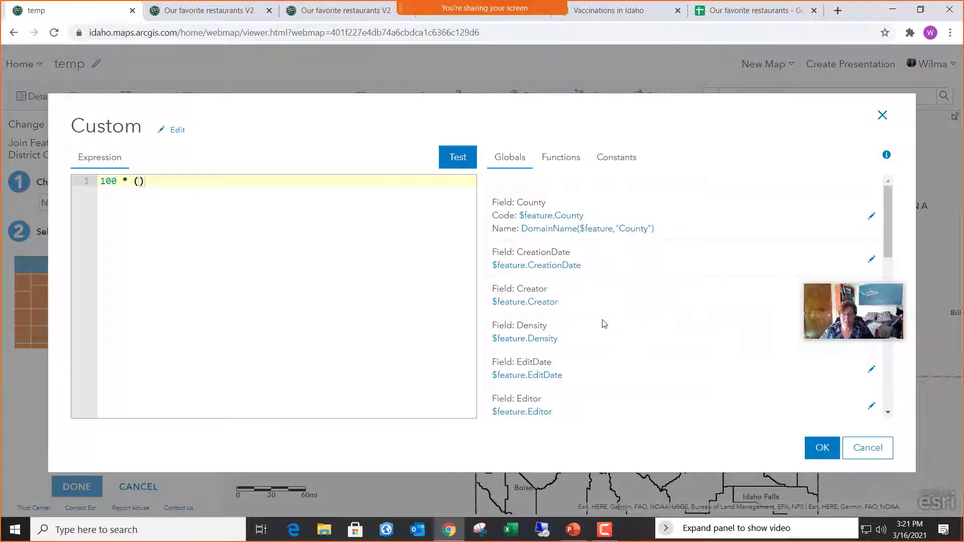
pyautogui.scroll(-3, 603, 324)
pyautogui.scroll(-5, 604, 324)
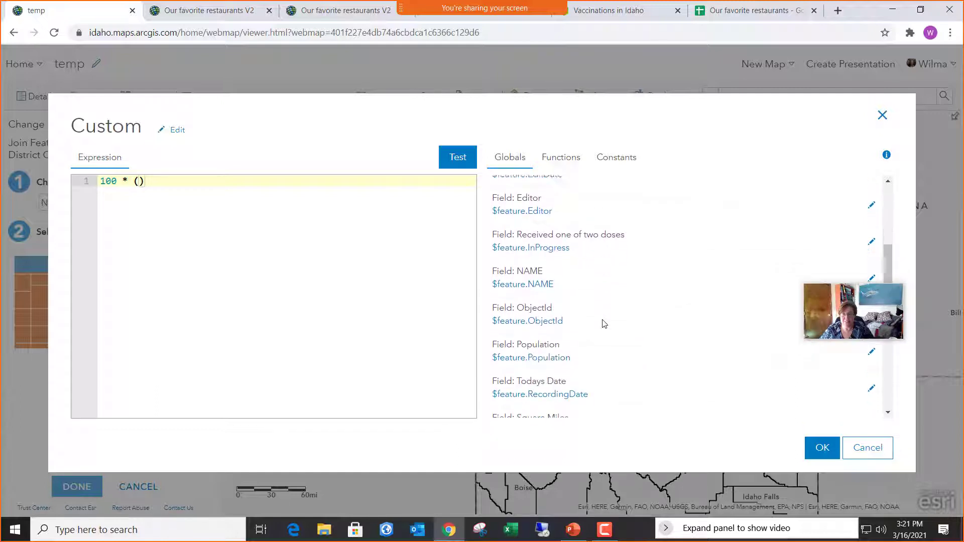
pyautogui.scroll(-1, 604, 324)
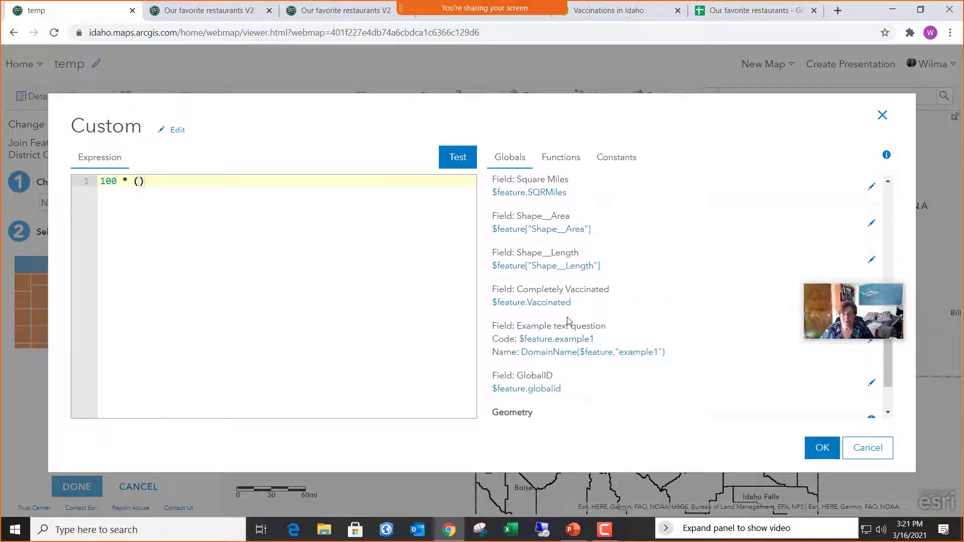
pyautogui.click(565, 304)
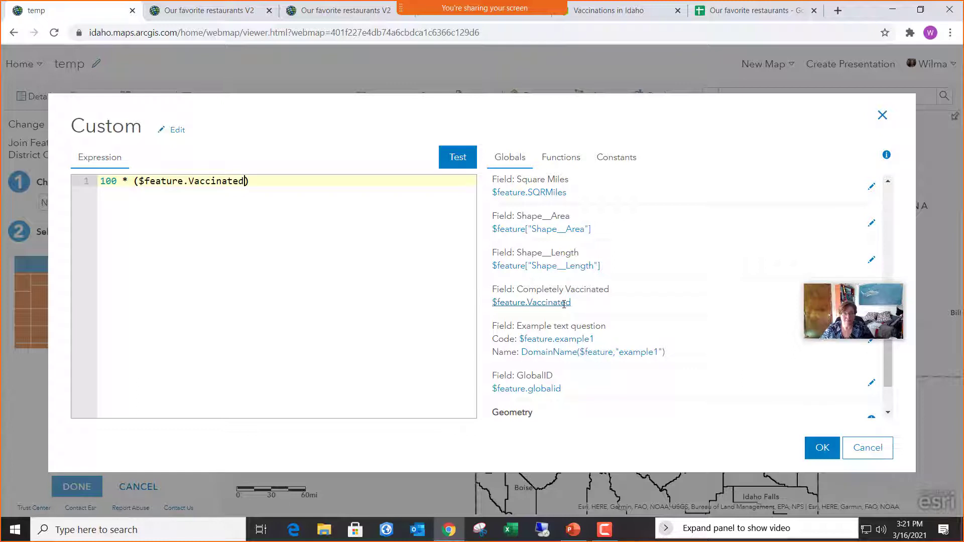
pyautogui.write('/')
pyautogui.scroll(4, 618, 322)
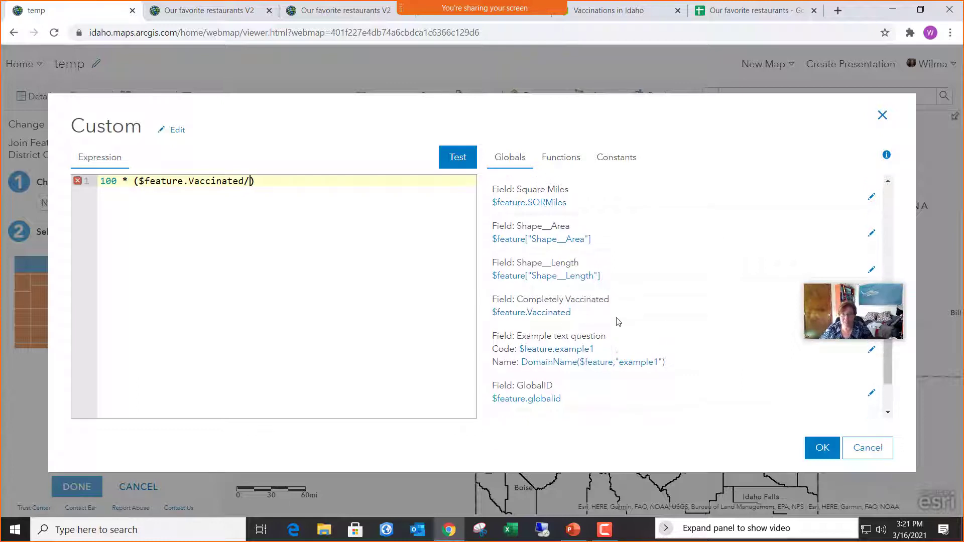
pyautogui.scroll(5, 618, 322)
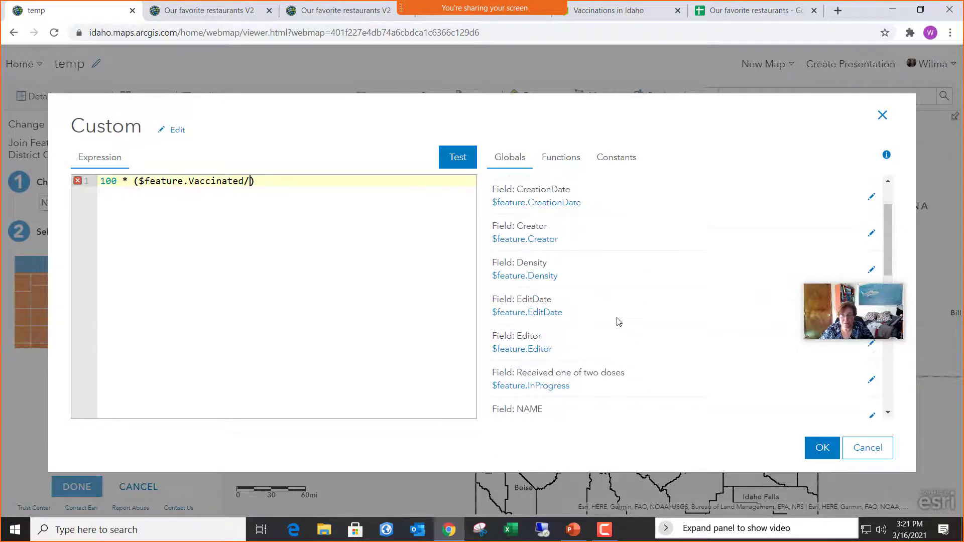
pyautogui.scroll(-6, 618, 322)
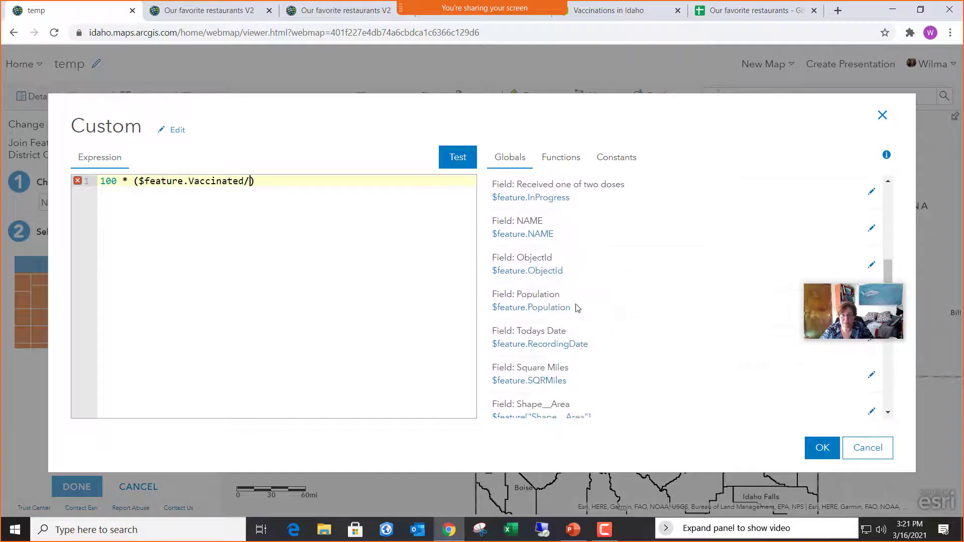
pyautogui.click(551, 307)
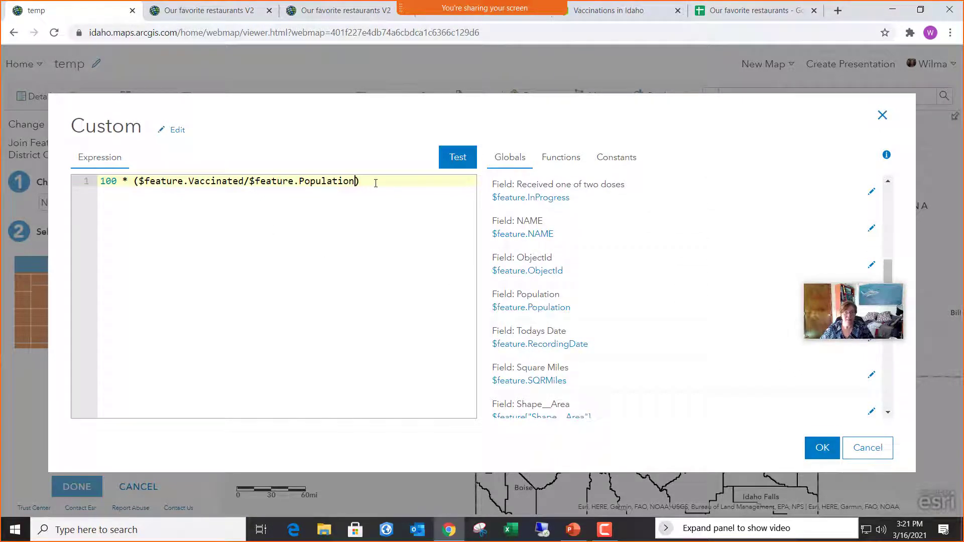
pyautogui.click(460, 162)
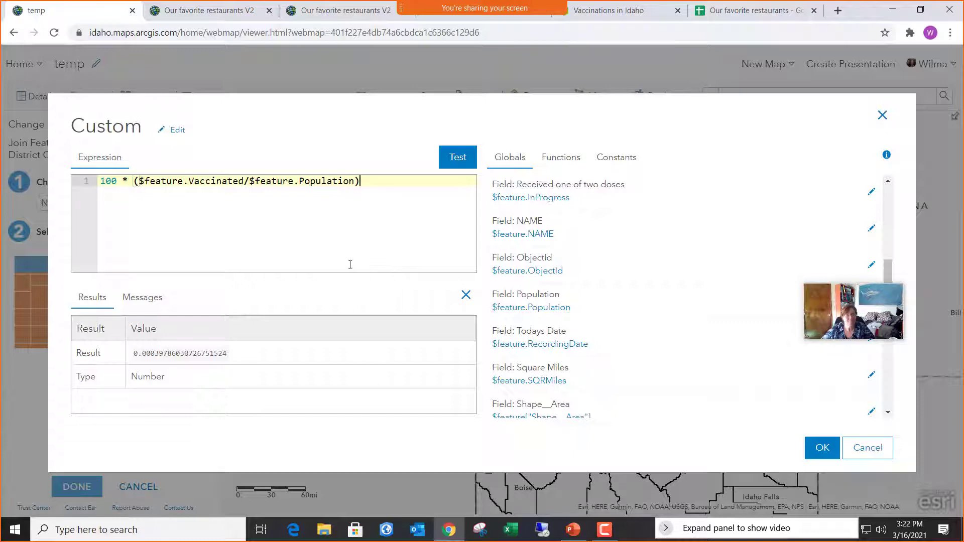
pyautogui.click(822, 451)
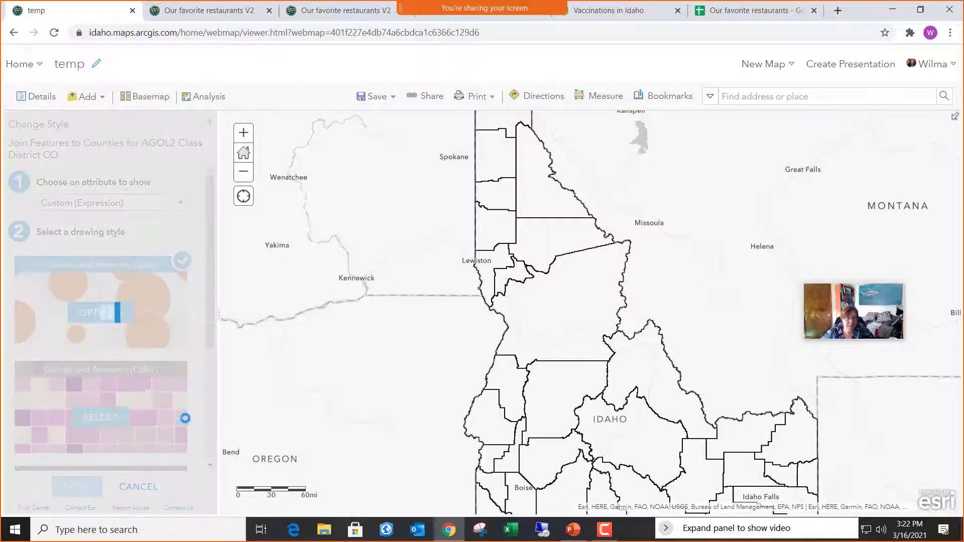
# Apply the Counts and Amounts (Color) drawing style to the joined counties layer and bring all of Idaho into view.
pyautogui.click(118, 438)
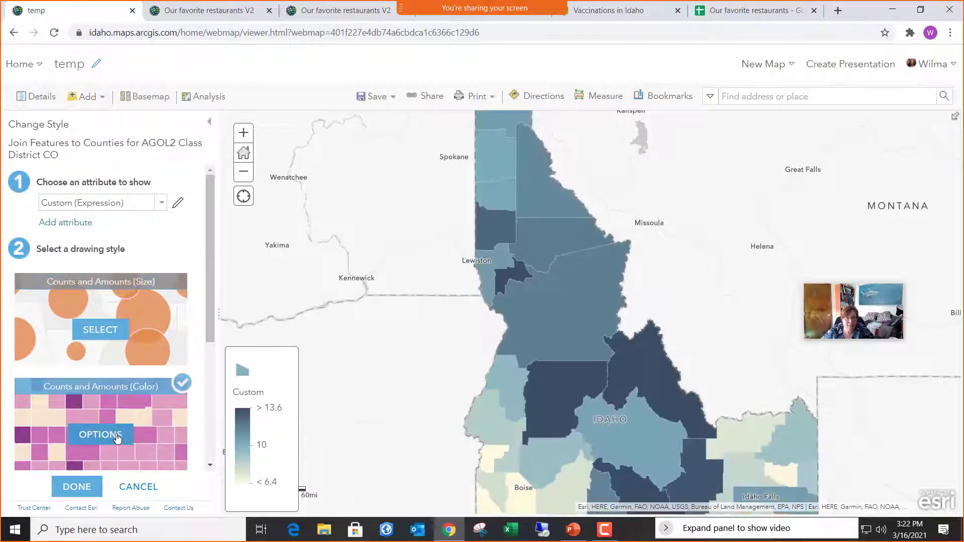
pyautogui.scroll(-1, 370, 395)
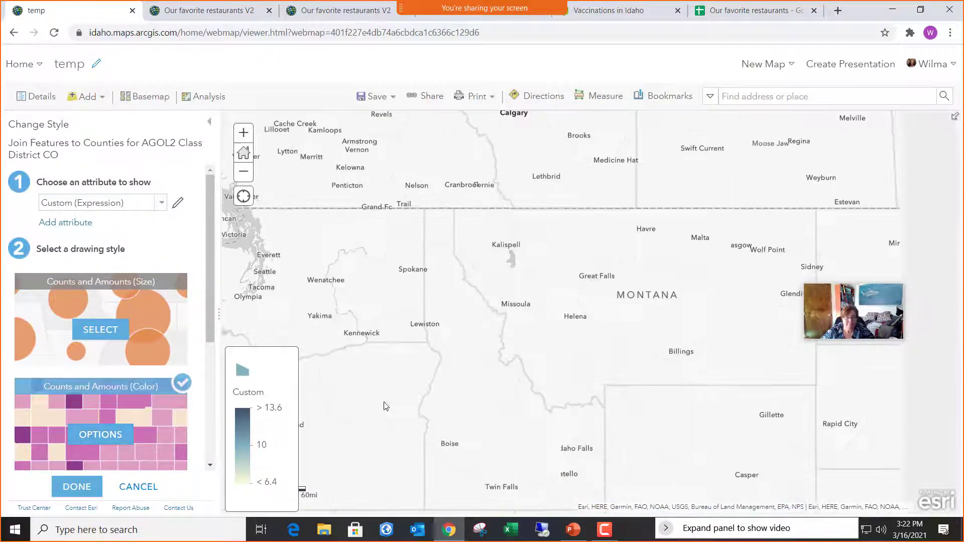
pyautogui.moveTo(411, 435); pyautogui.dragTo(431, 384)
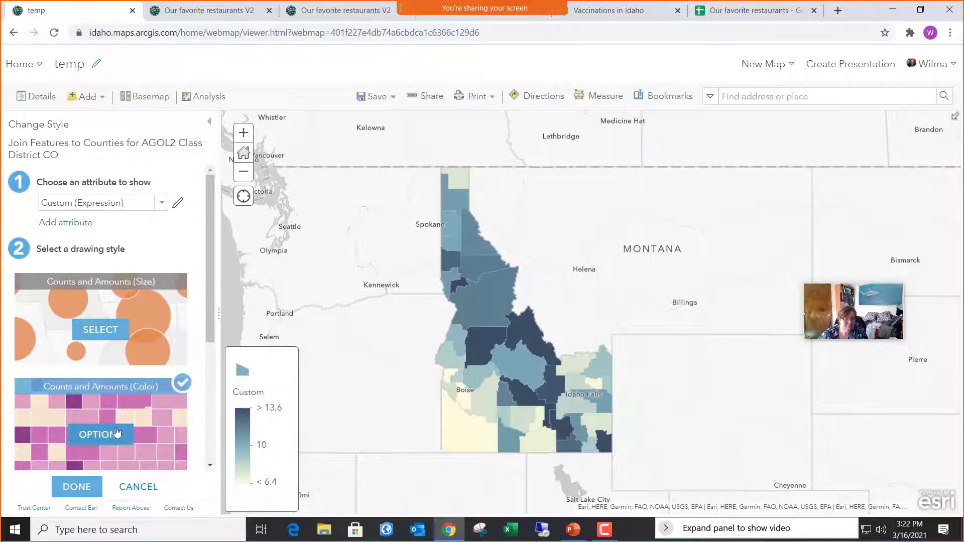
pyautogui.click(102, 444)
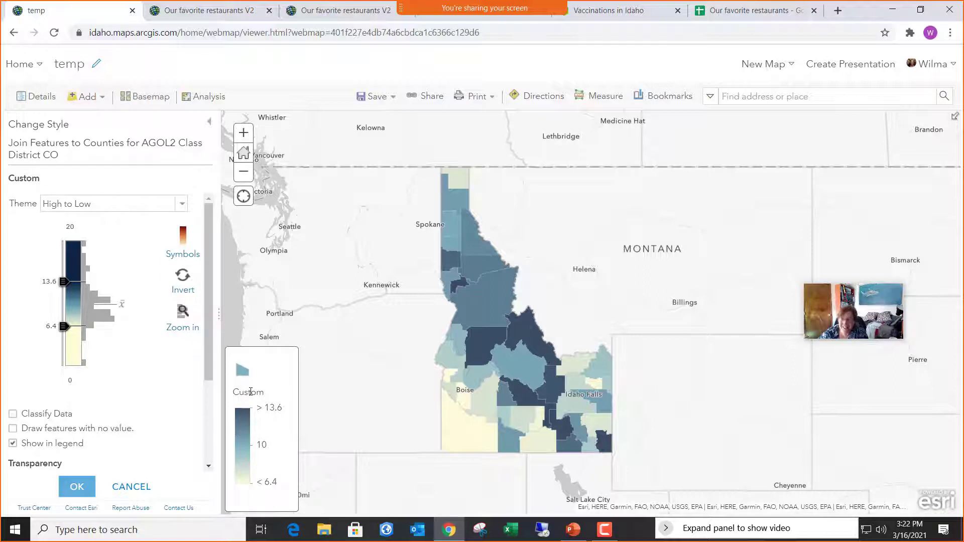
pyautogui.moveTo(234, 392); pyautogui.dragTo(267, 395)
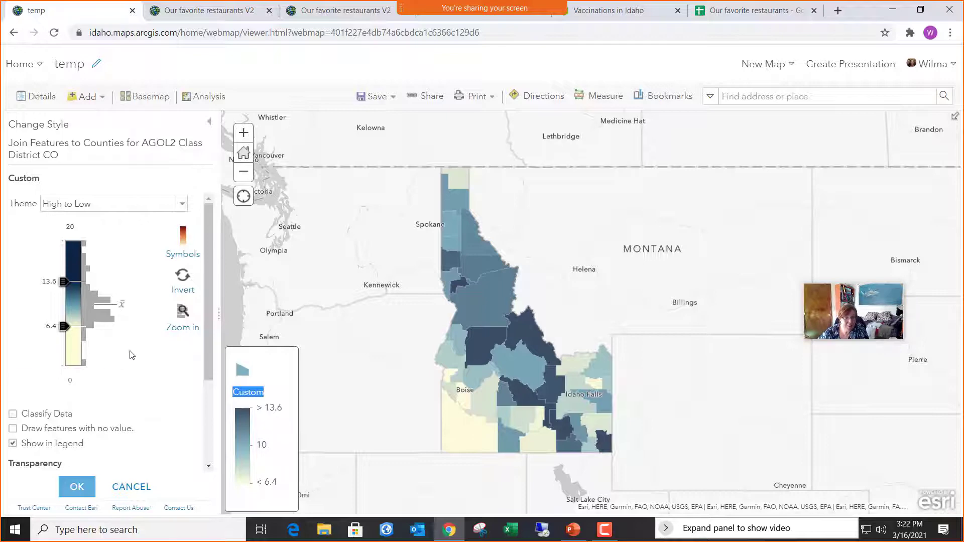
pyautogui.click(136, 486)
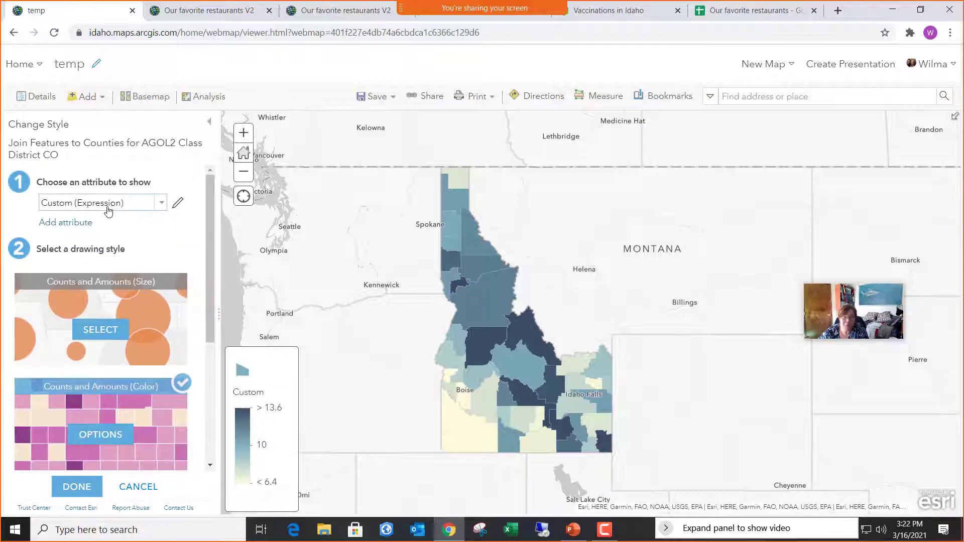
# Reopen the custom style expression, rename it "Percent of People Fully Vaccinated" and accept the change.
pyautogui.click(178, 203)
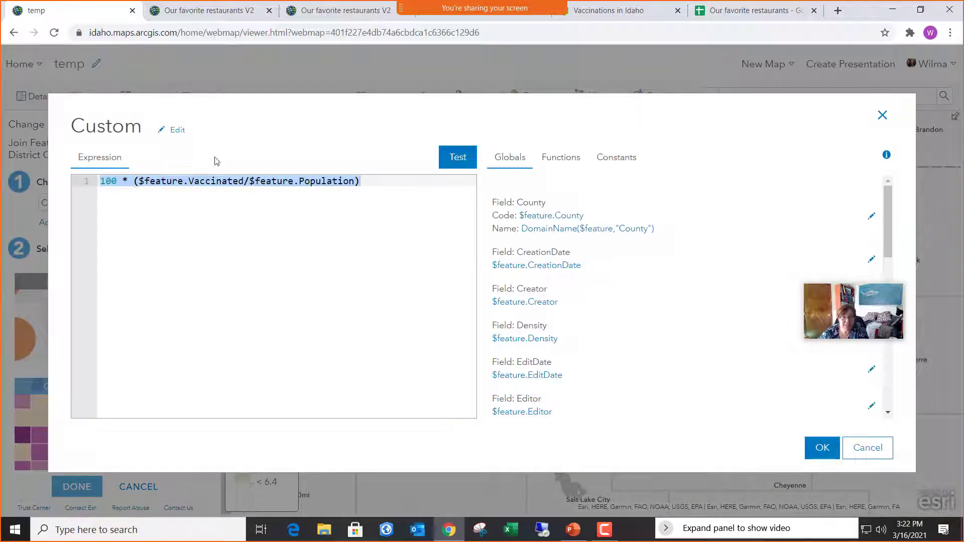
pyautogui.click(182, 136)
pyautogui.moveTo(145, 131); pyautogui.dragTo(67, 137)
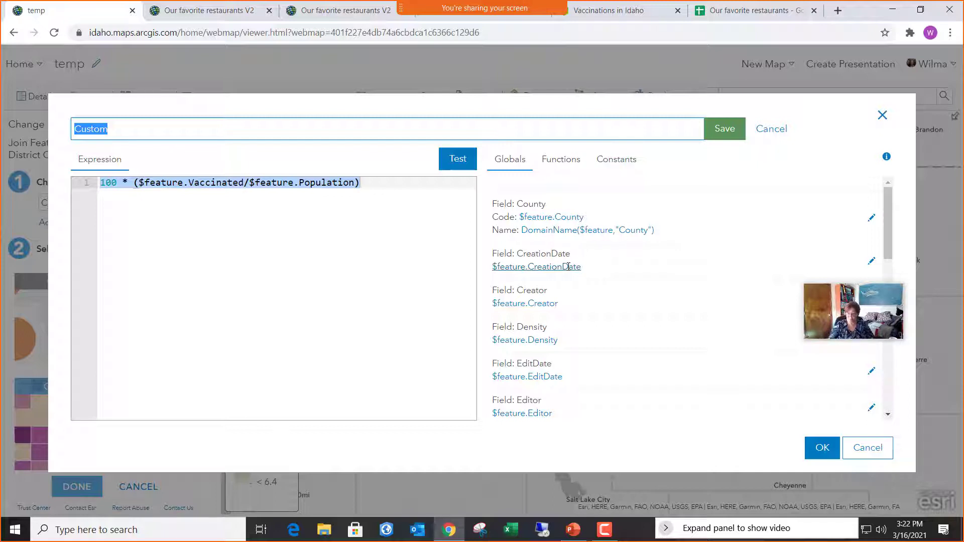
pyautogui.write('Perce')
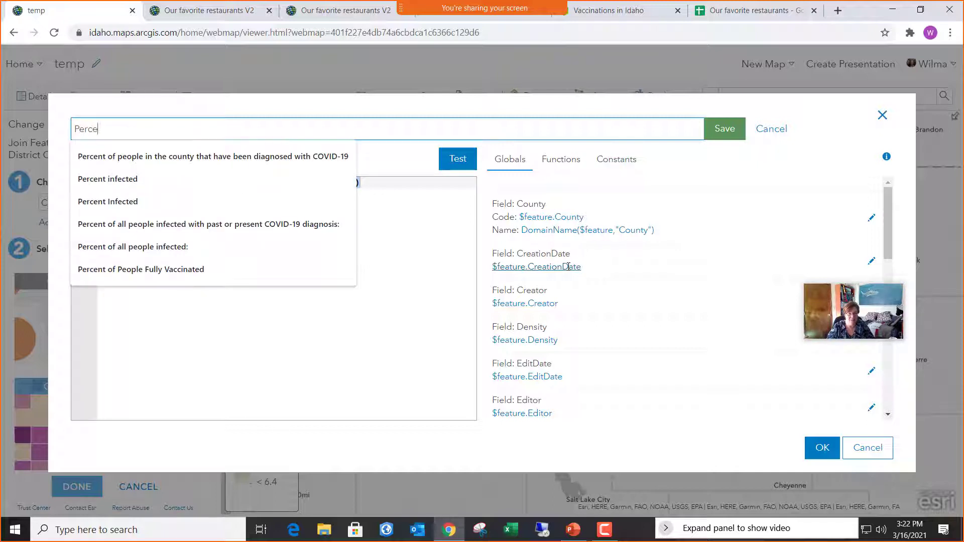
pyautogui.write('nt of Peop')
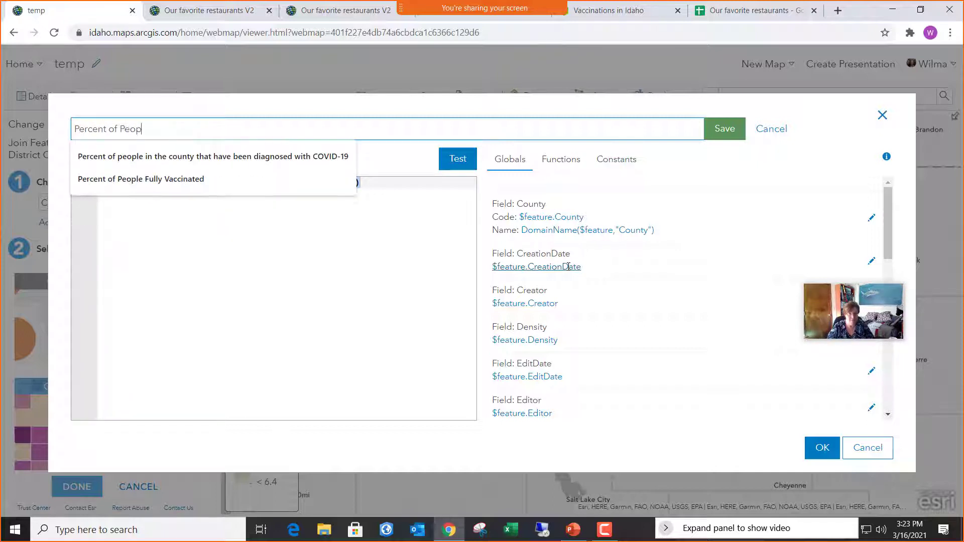
pyautogui.write('le Fully')
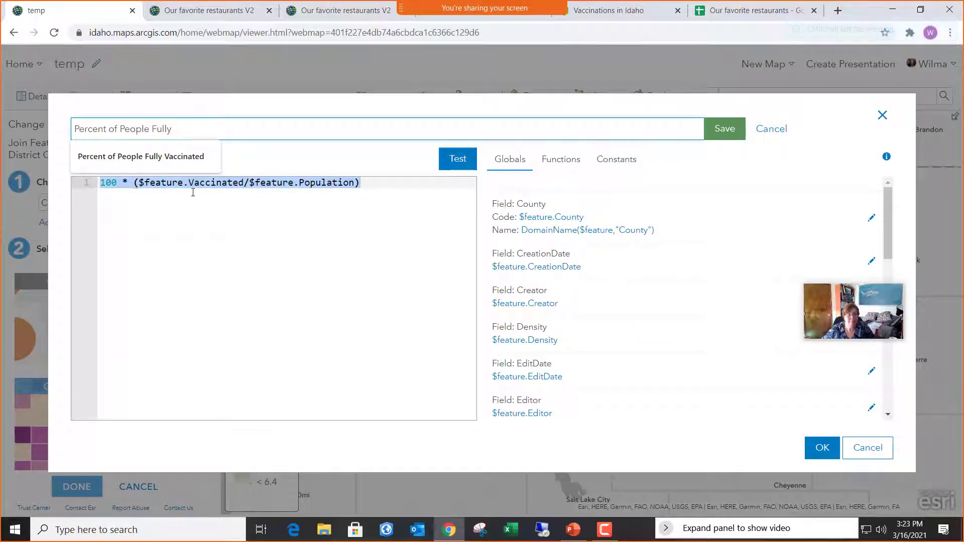
pyautogui.click(183, 158)
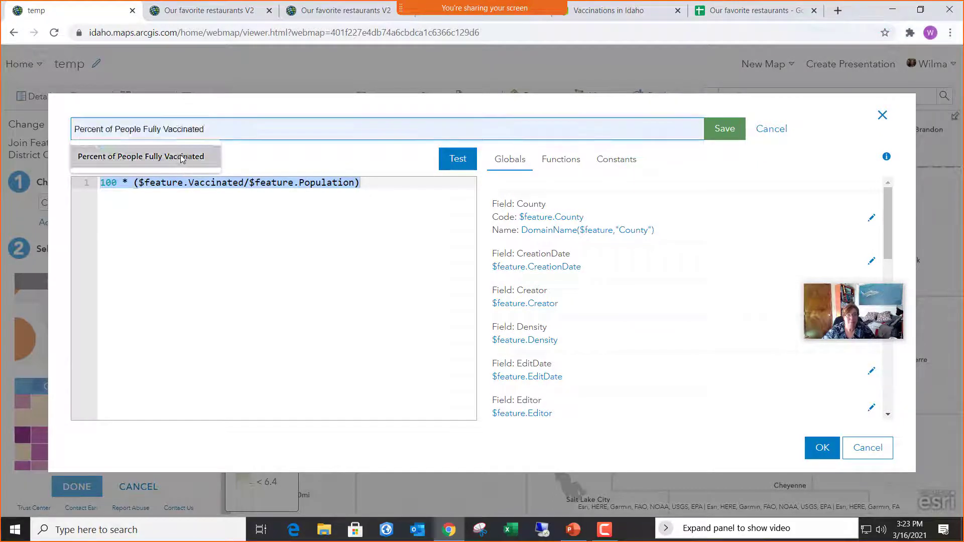
pyautogui.click(724, 131)
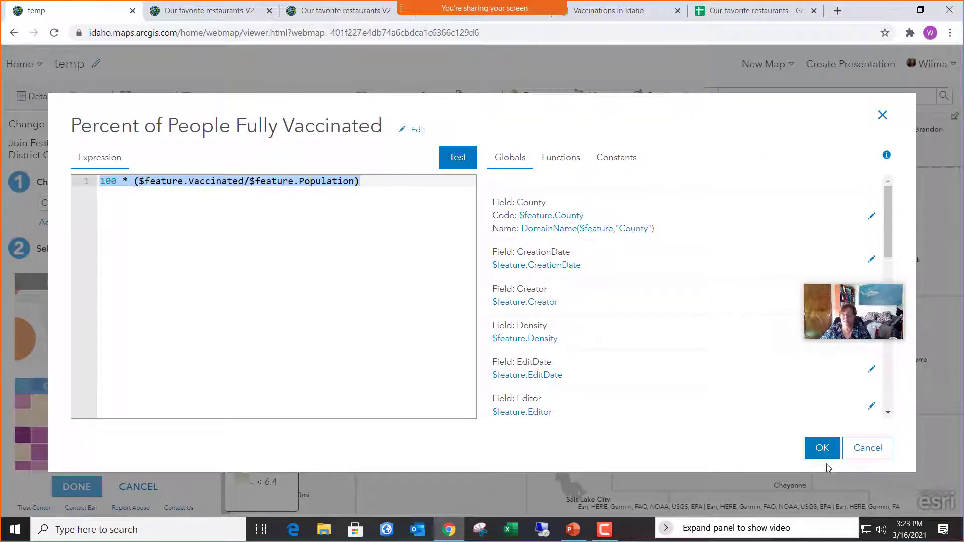
pyautogui.click(822, 449)
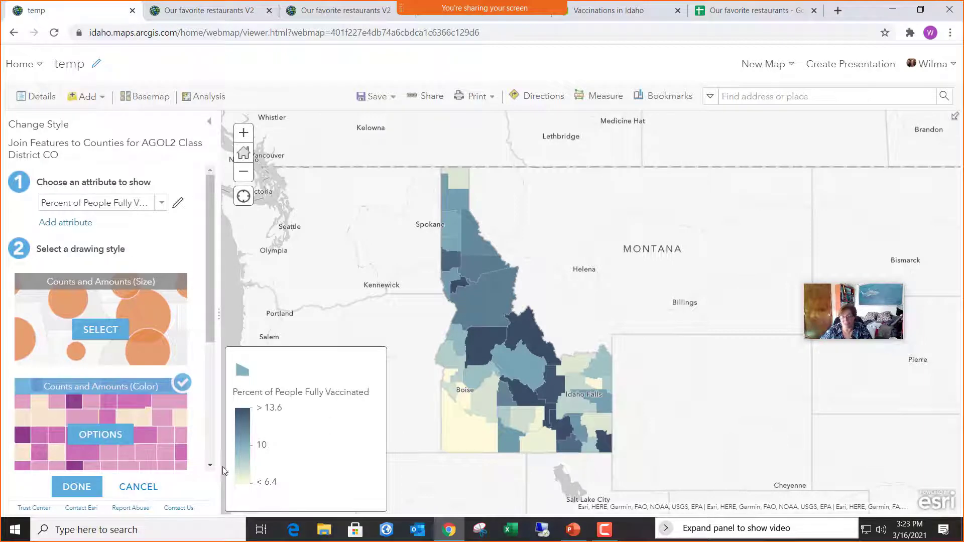
# Finish the layer's style changes and save the temp map.
pyautogui.click(80, 489)
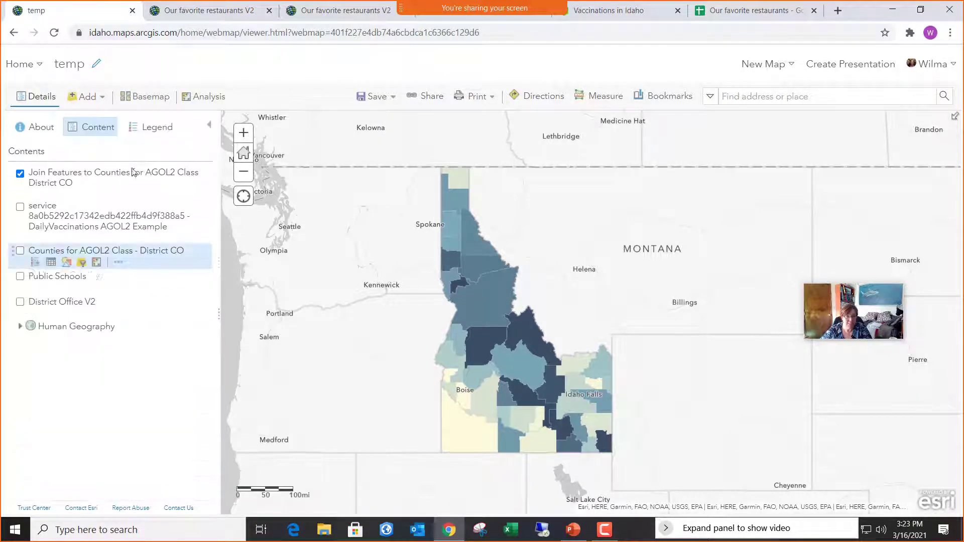
pyautogui.click(375, 98)
pyautogui.click(372, 120)
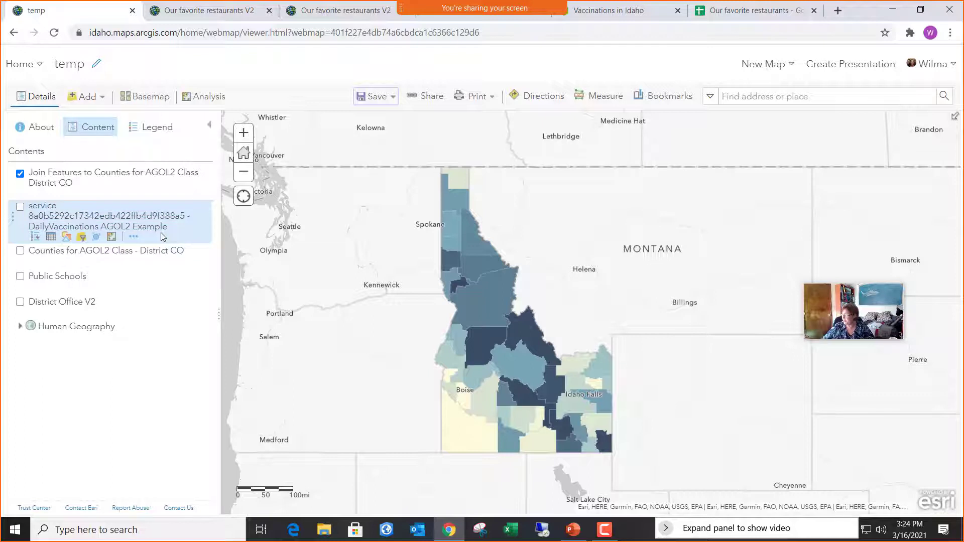
# Create a new blank map in place of the temp map.
pyautogui.click(767, 64)
pyautogui.click(671, 88)
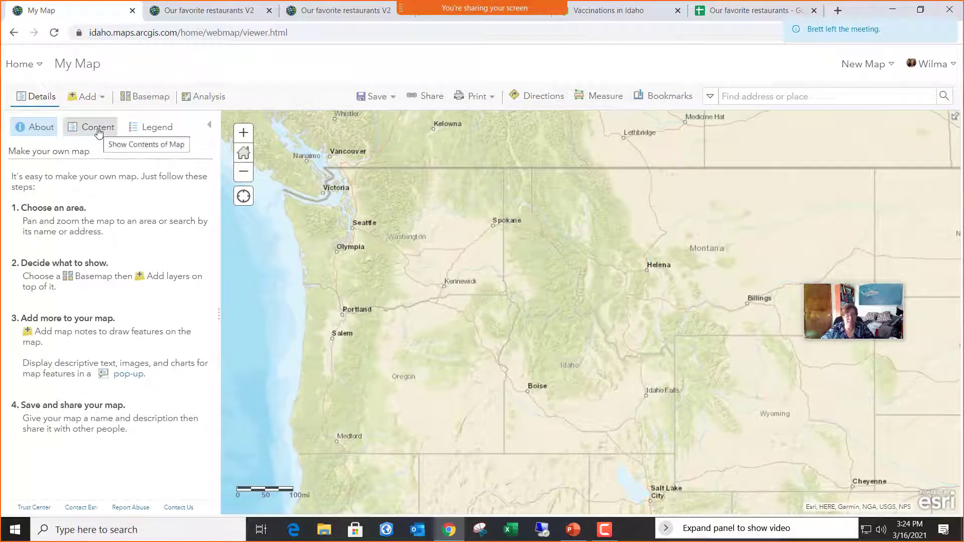
# Add the survey results to the new map as a web layer, using the copied FeatureServer URL as an ArcGIS Server Web Service.
pyautogui.click(95, 98)
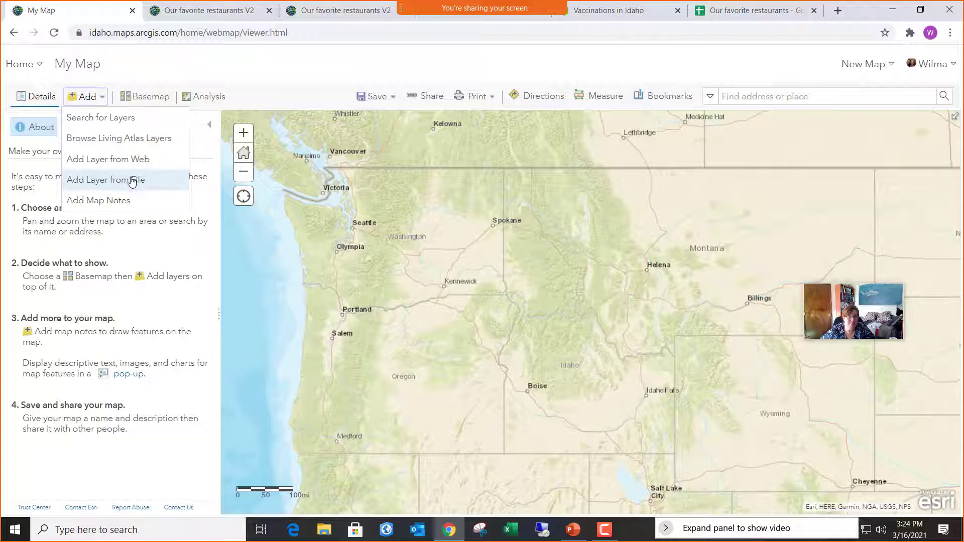
pyautogui.click(132, 160)
pyautogui.click(349, 273)
pyautogui.hotkey('ctrl', 'v')
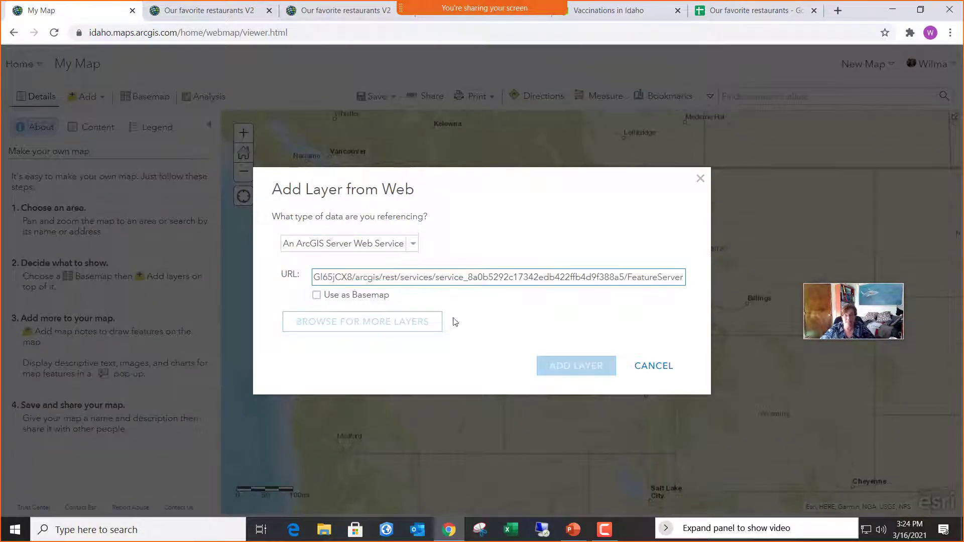
pyautogui.click(572, 371)
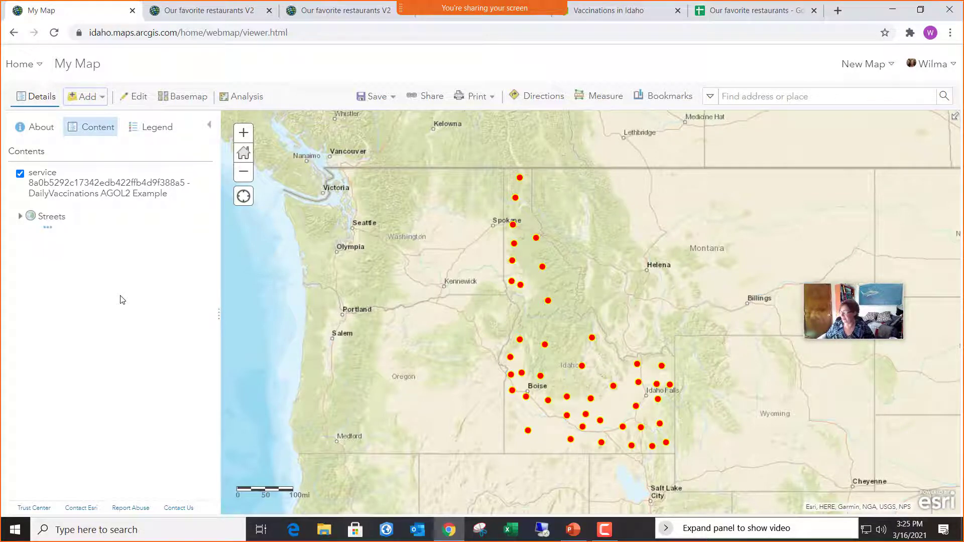
# Rename the added DailyVaccinations point layer as "Vaccination Survey Results".
pyautogui.moveTo(188, 176)
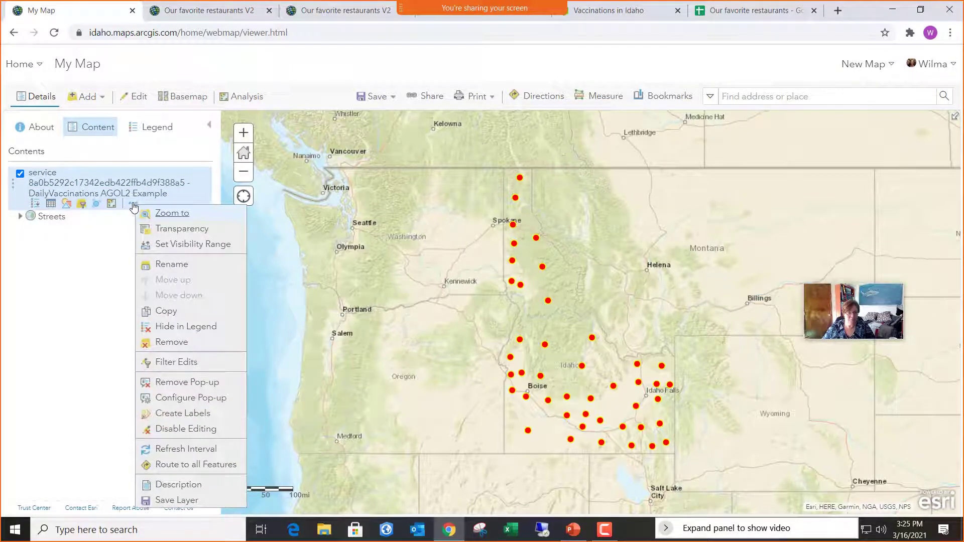
pyautogui.click(173, 265)
pyautogui.tripleClick(454, 276)
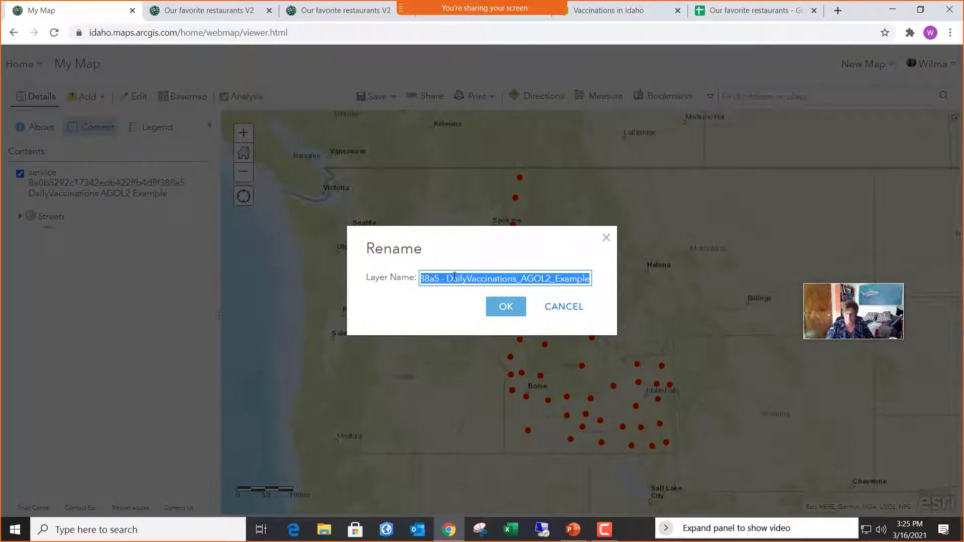
pyautogui.write('Vaccination')
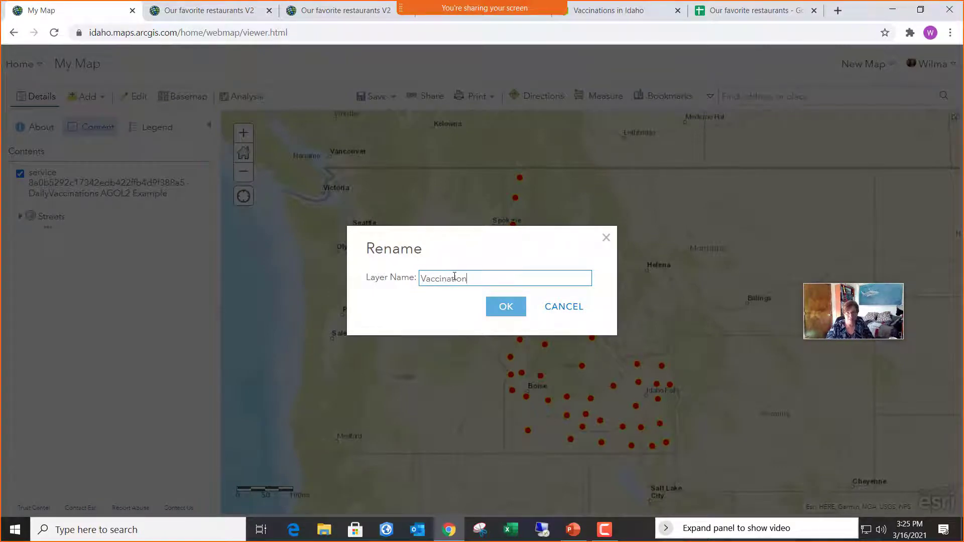
pyautogui.write(' Survey Results')
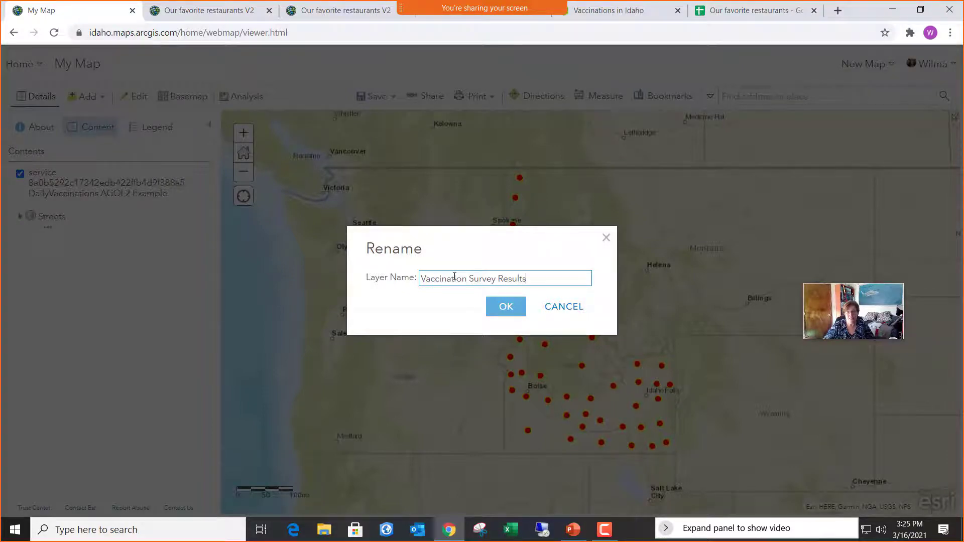
pyautogui.press('Return')
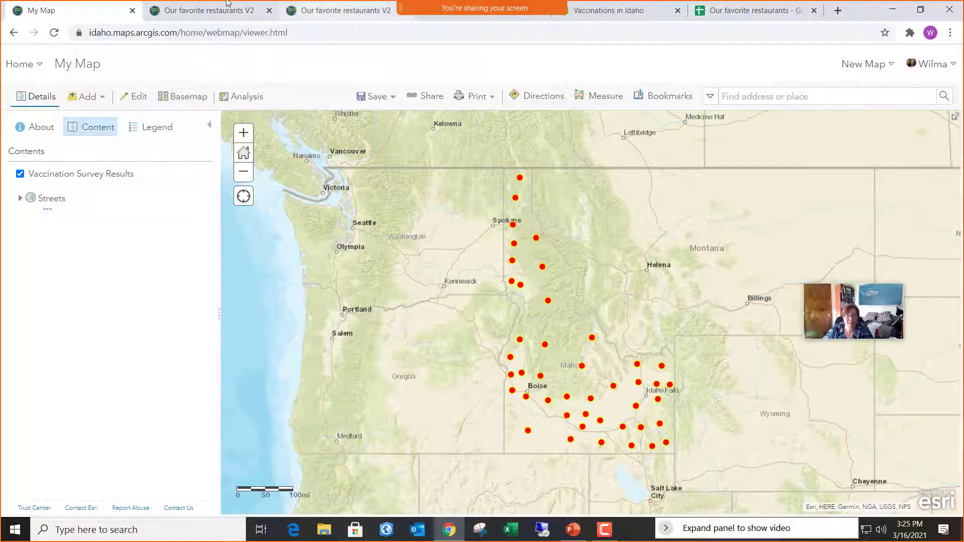
# Start saving the map and title it "Vaccination Survey Results Management Map".
pyautogui.click(374, 96)
pyautogui.click(373, 121)
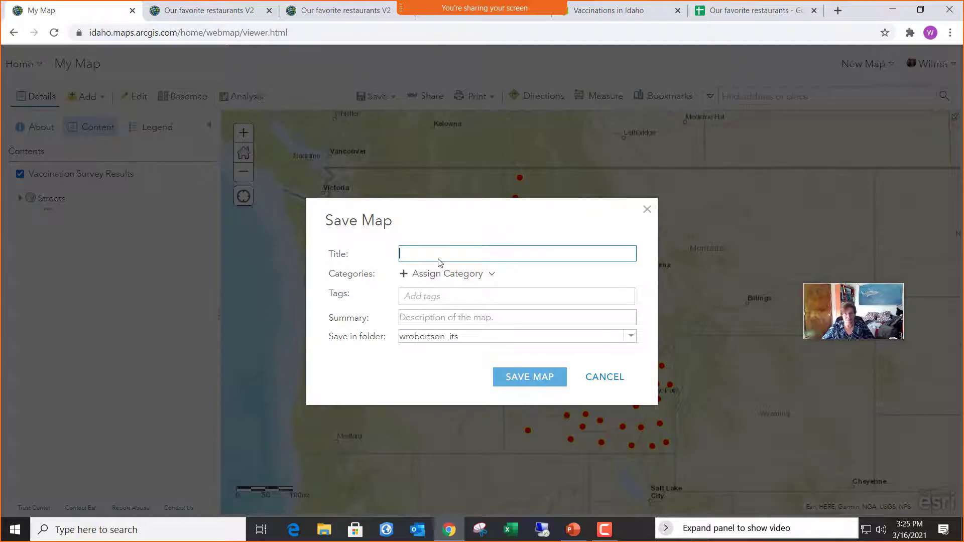
pyautogui.write('Vaccination Su')
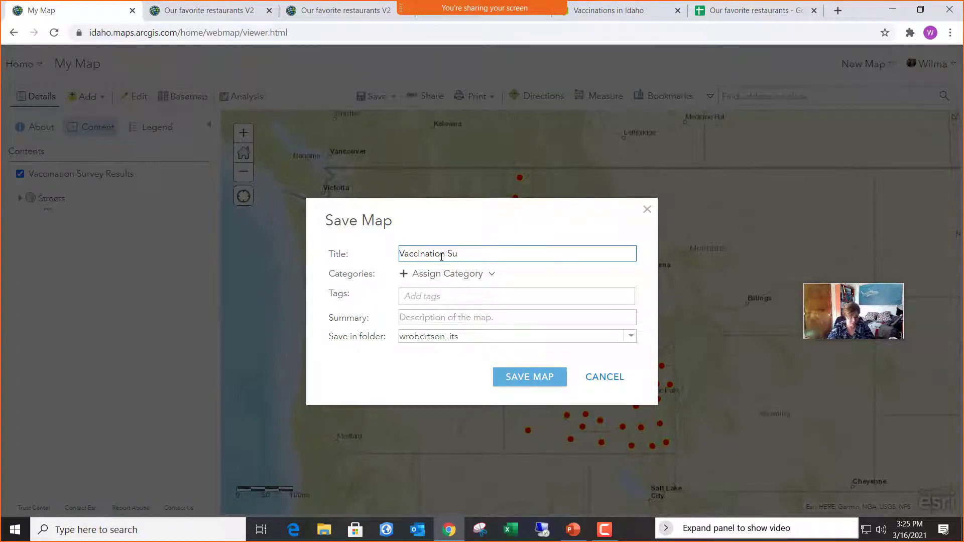
pyautogui.write('vr')
pyautogui.press('BackSpace')
pyautogui.press('BackSpace')
pyautogui.write('r')
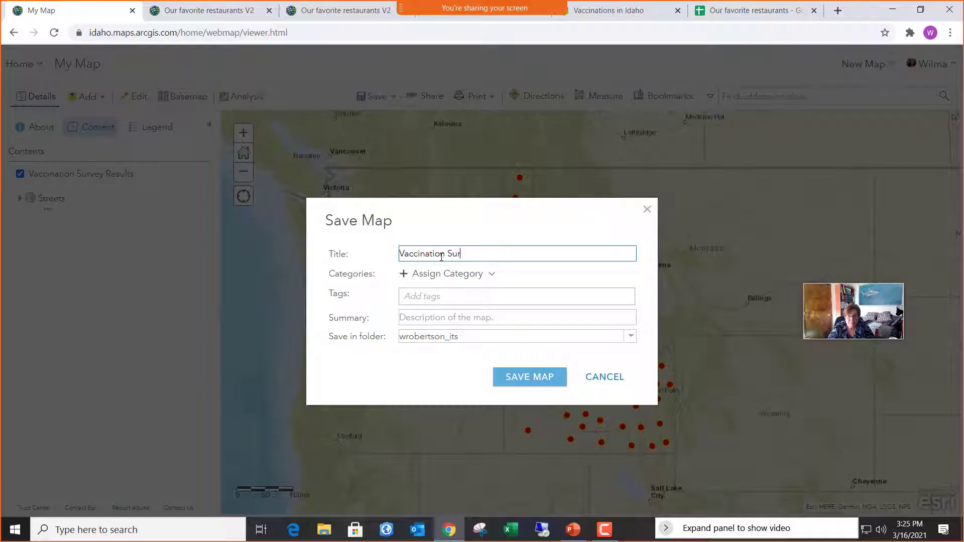
pyautogui.write('vey Resul')
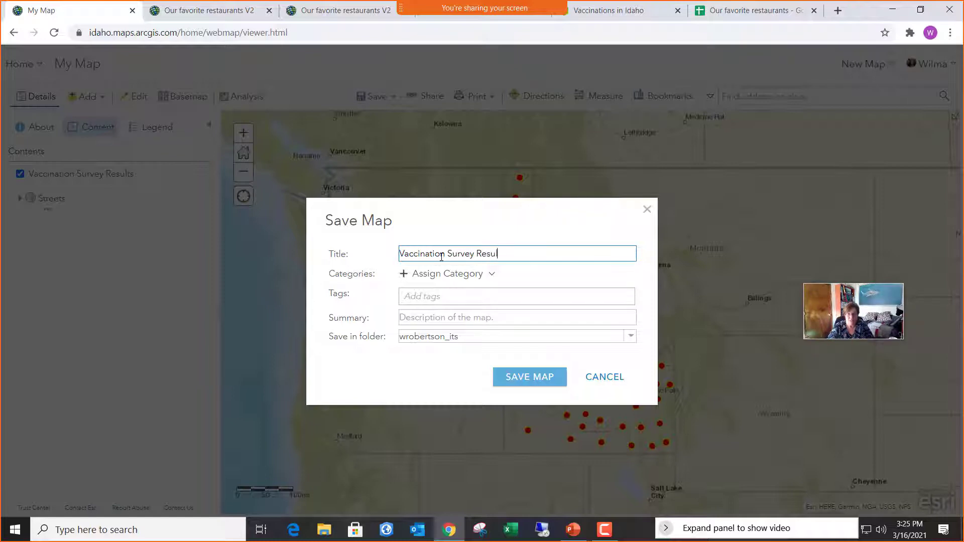
pyautogui.write('ts Manageme')
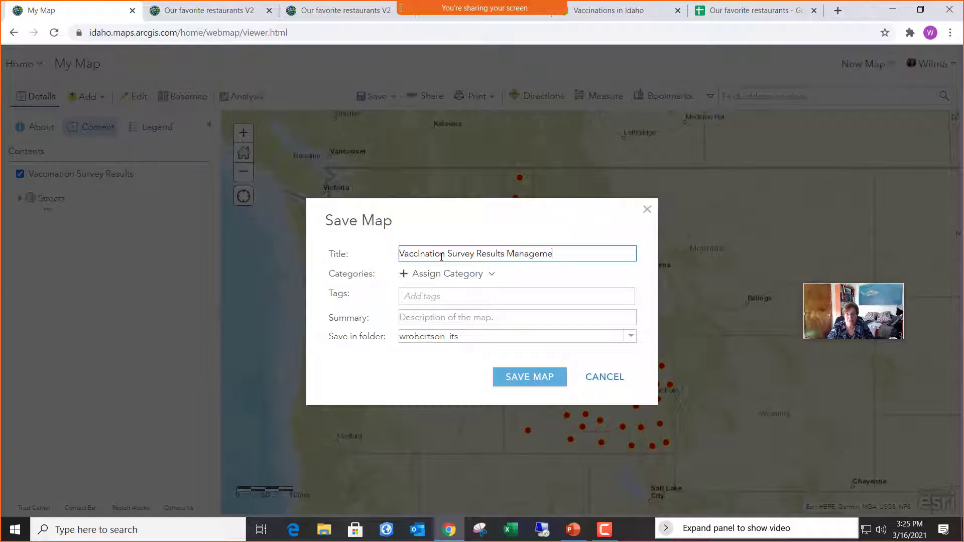
pyautogui.write('nt Map')
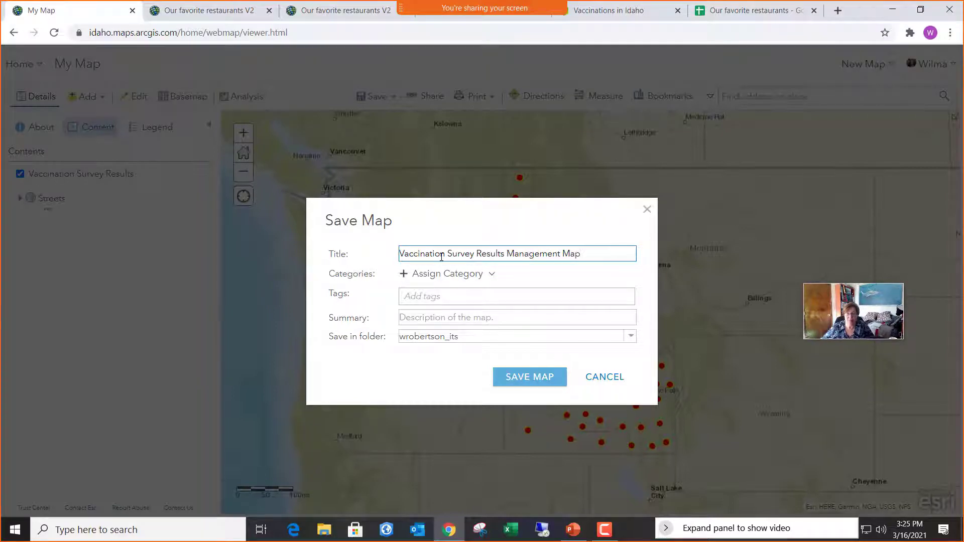
# Tag the map Temp and Vaccinations, choose the account's root folder as its location, and save it.
pyautogui.click(419, 300)
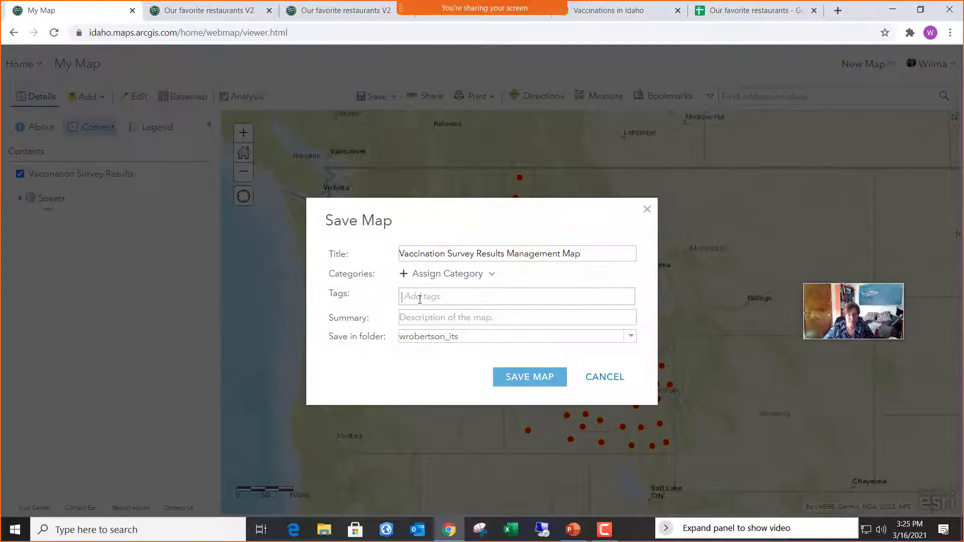
pyautogui.write('Temp, Vaccinatio')
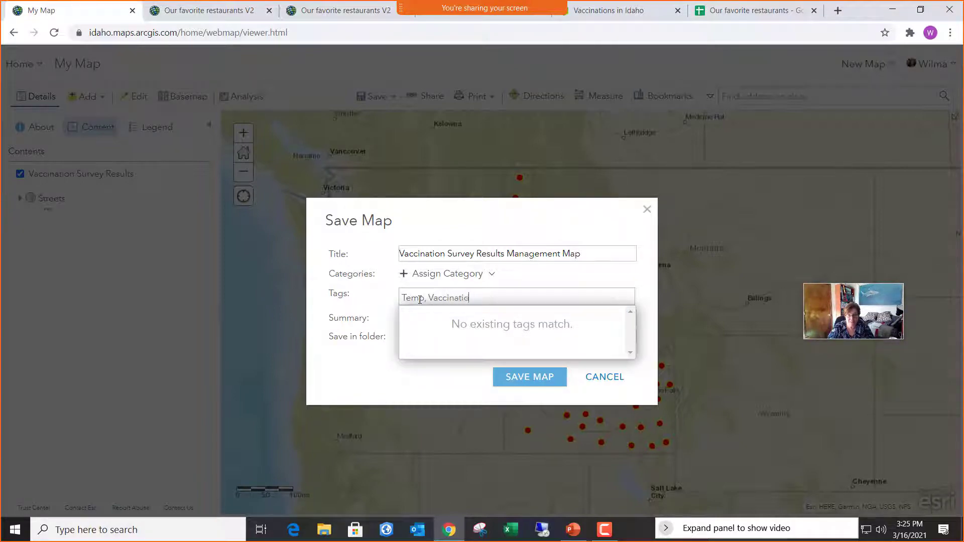
pyautogui.write('ns')
pyautogui.press('Return')
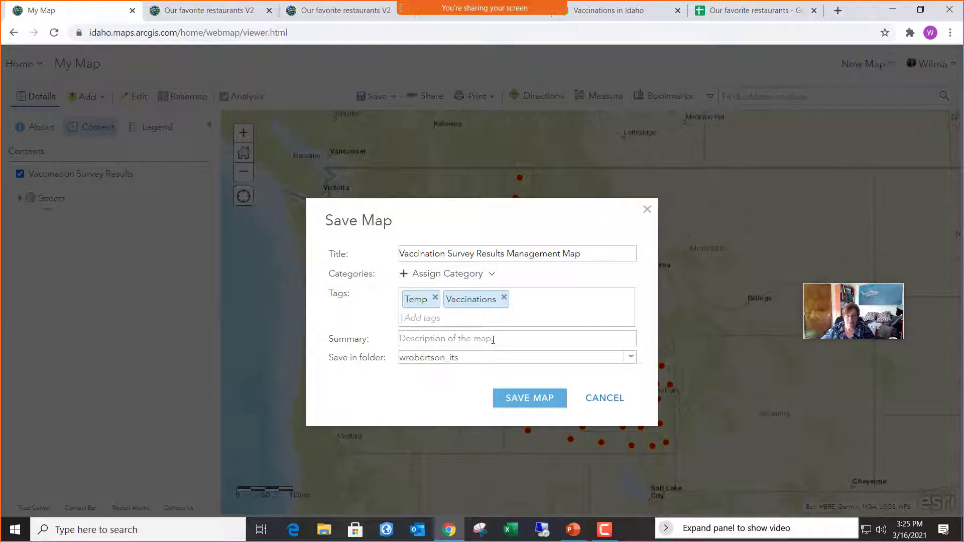
pyautogui.click(632, 358)
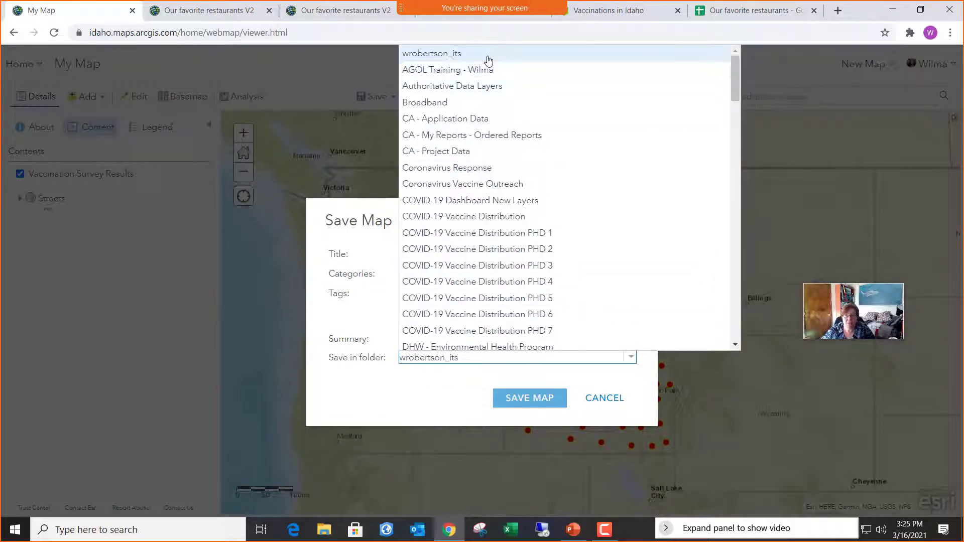
pyautogui.click(489, 59)
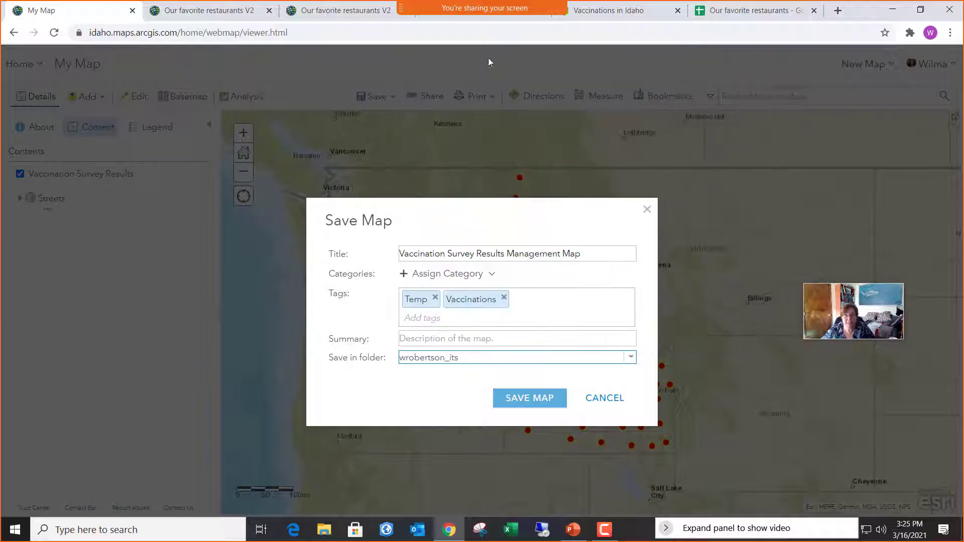
pyautogui.click(540, 402)
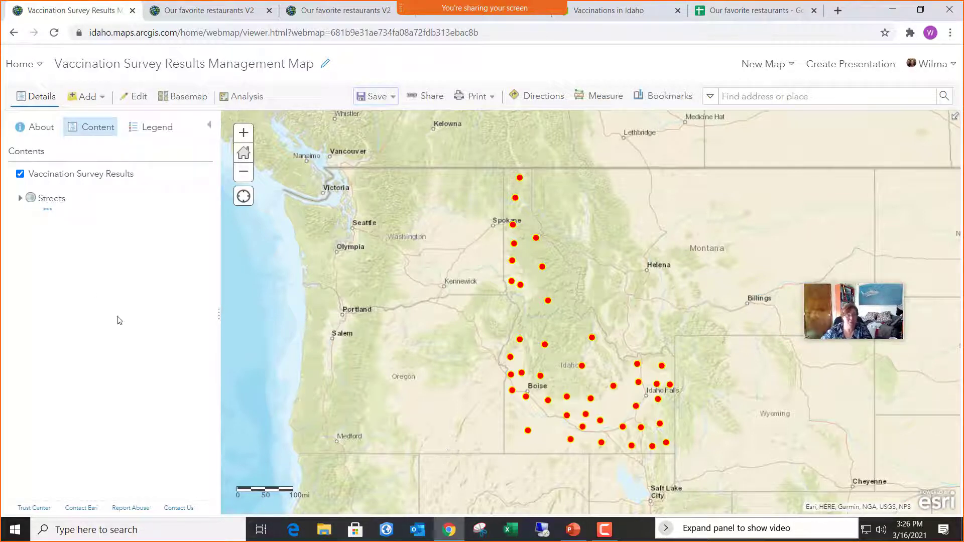
# Open the Groups page in a separate browser tab and start creating a new group.
pyautogui.click(27, 68)
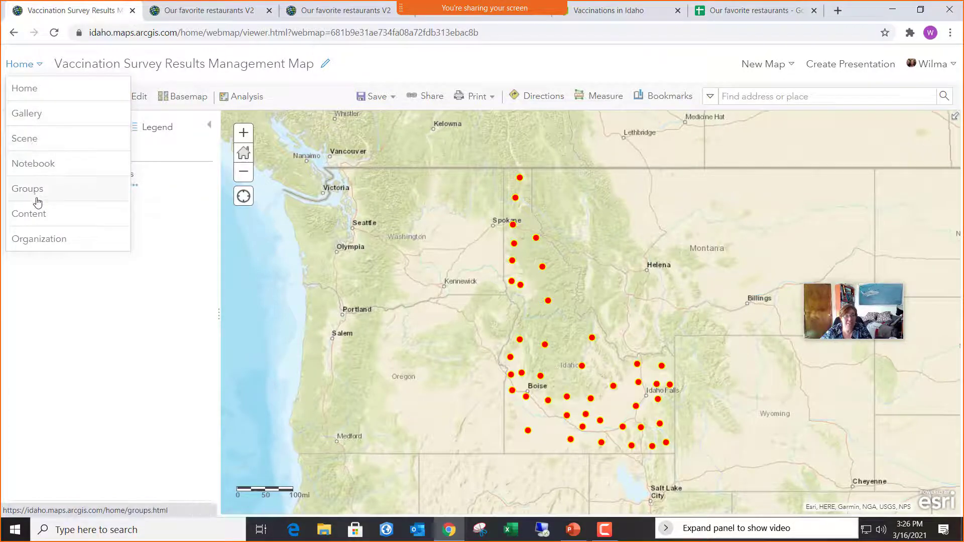
pyautogui.rightClick(34, 196)
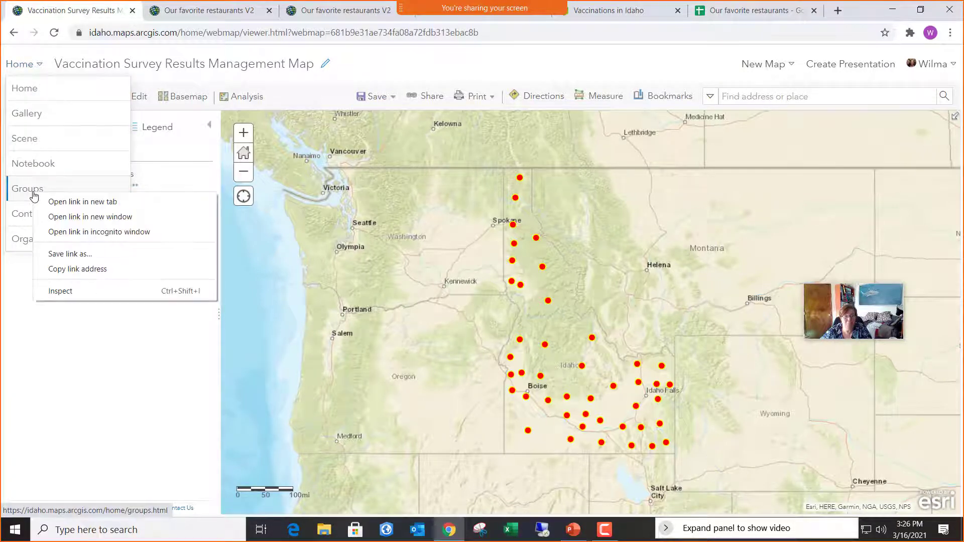
pyautogui.click(71, 202)
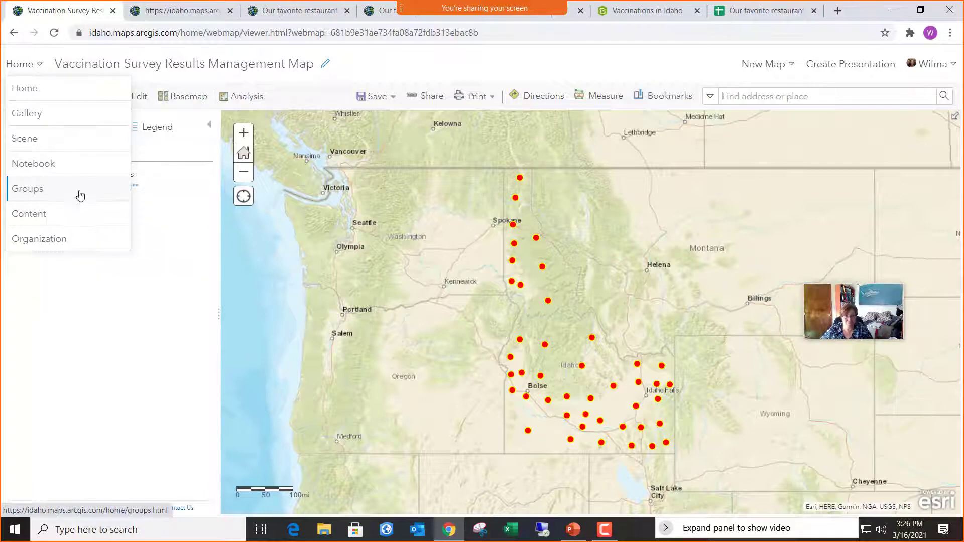
pyautogui.click(191, 12)
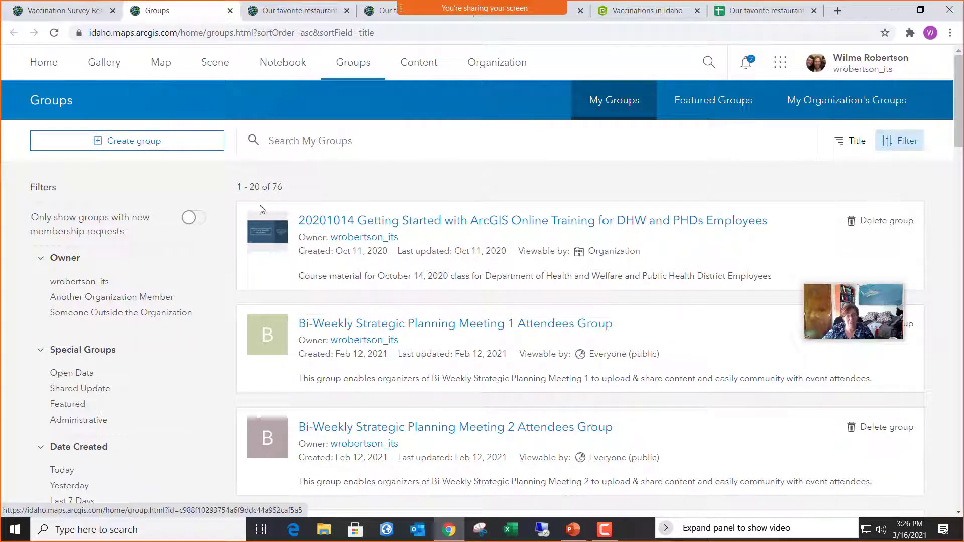
pyautogui.click(174, 151)
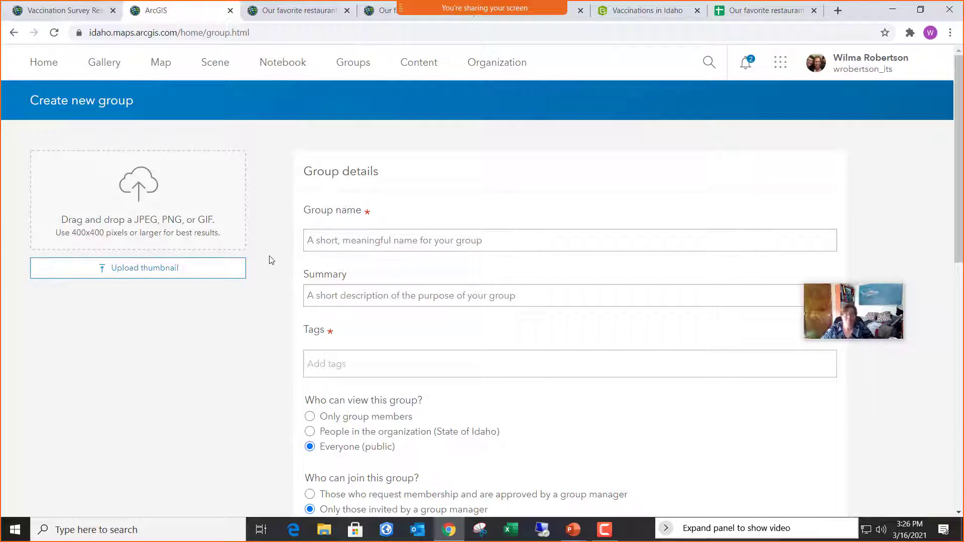
# Name the new group "Demo Vaccination Management Group WGR 2".
pyautogui.click(369, 243)
pyautogui.write('Demo')
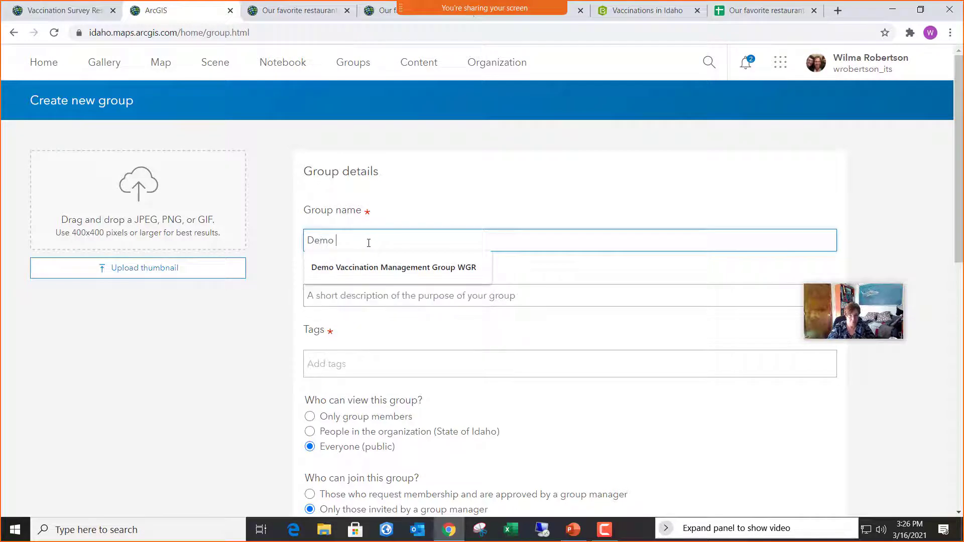
pyautogui.click(452, 266)
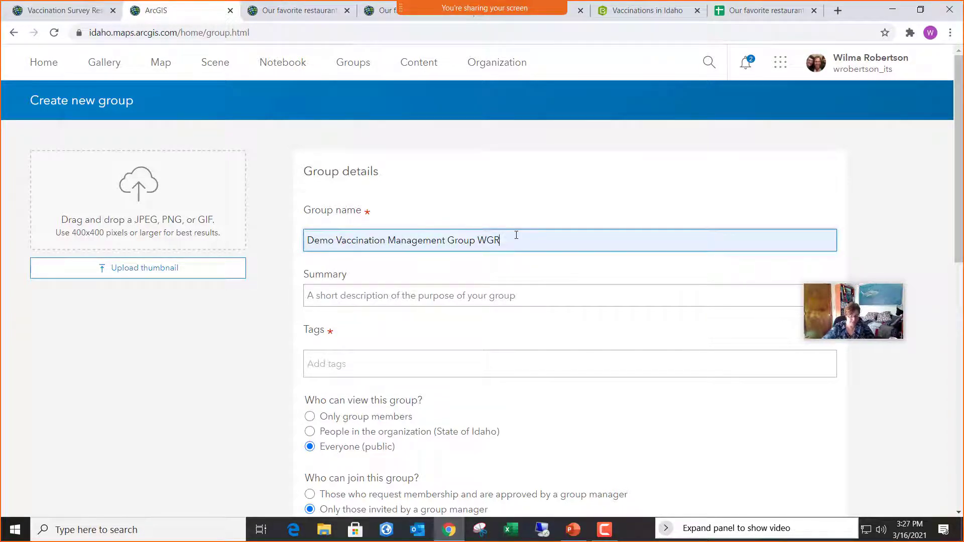
pyautogui.write('2')
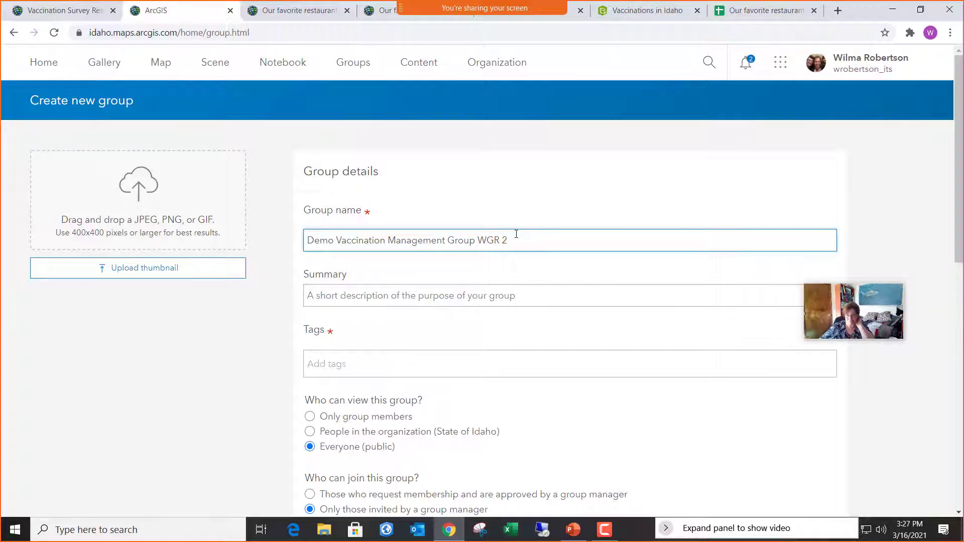
# Tag the group Temp and Vaccine Manager, and restrict viewing of it to only group members.
pyautogui.click(405, 370)
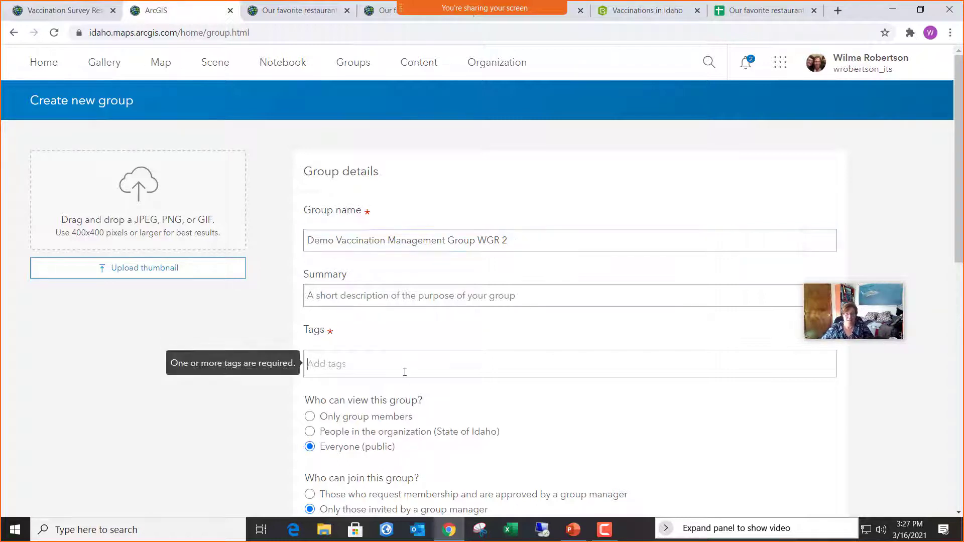
pyautogui.write('Temp')
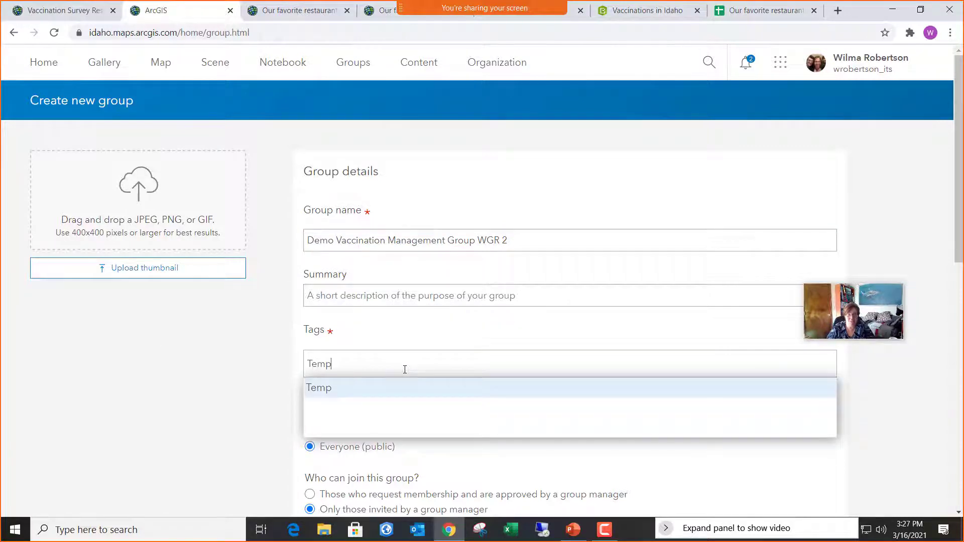
pyautogui.press('Return')
pyautogui.write('Va')
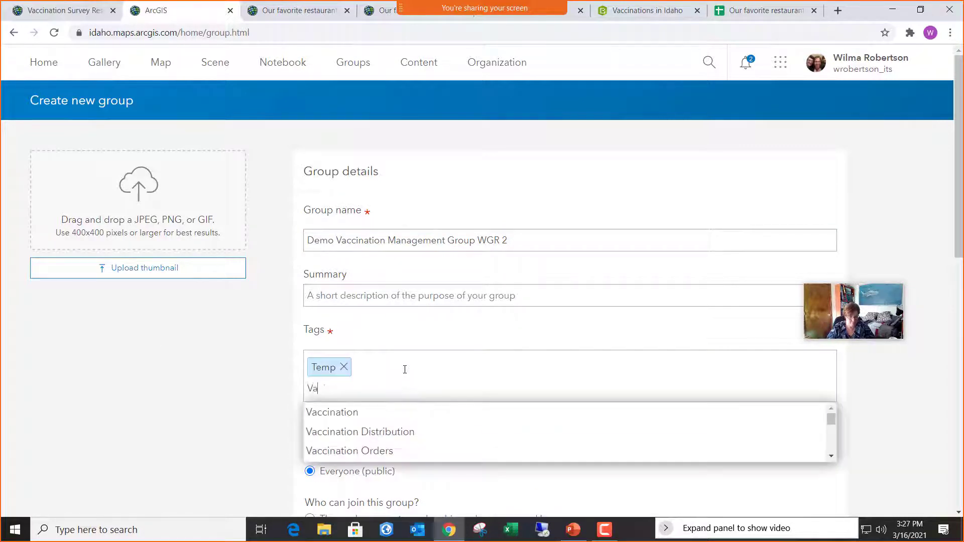
pyautogui.write('ccine Manager')
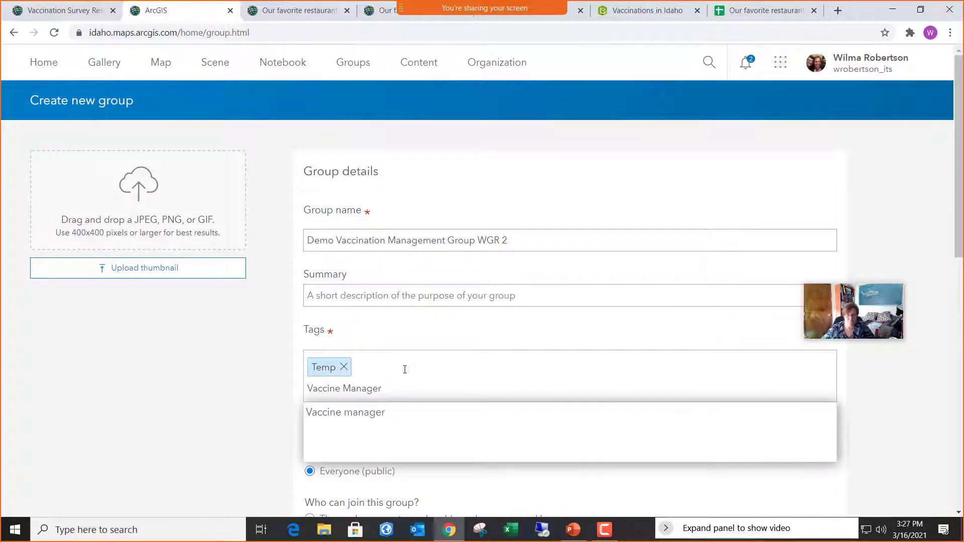
pyautogui.press('Return')
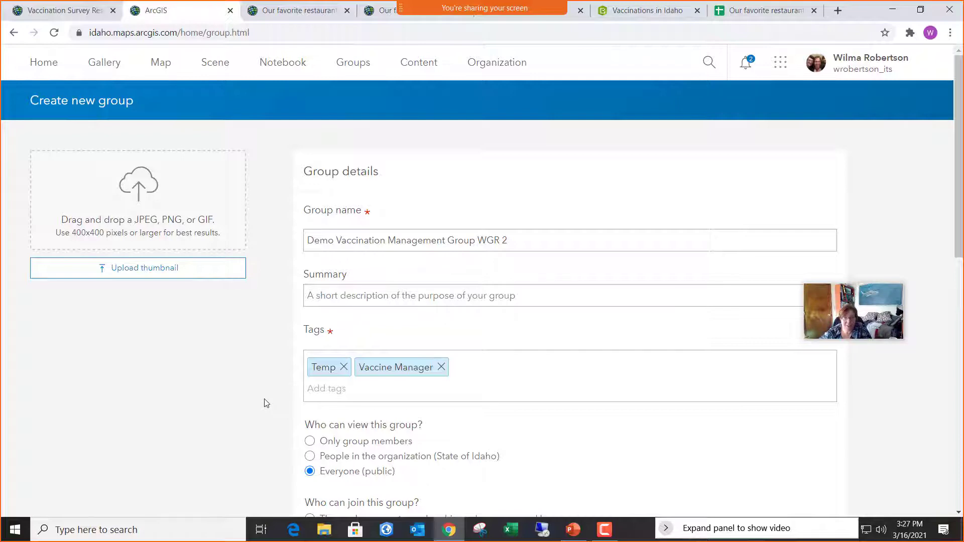
pyautogui.scroll(-3, 269, 402)
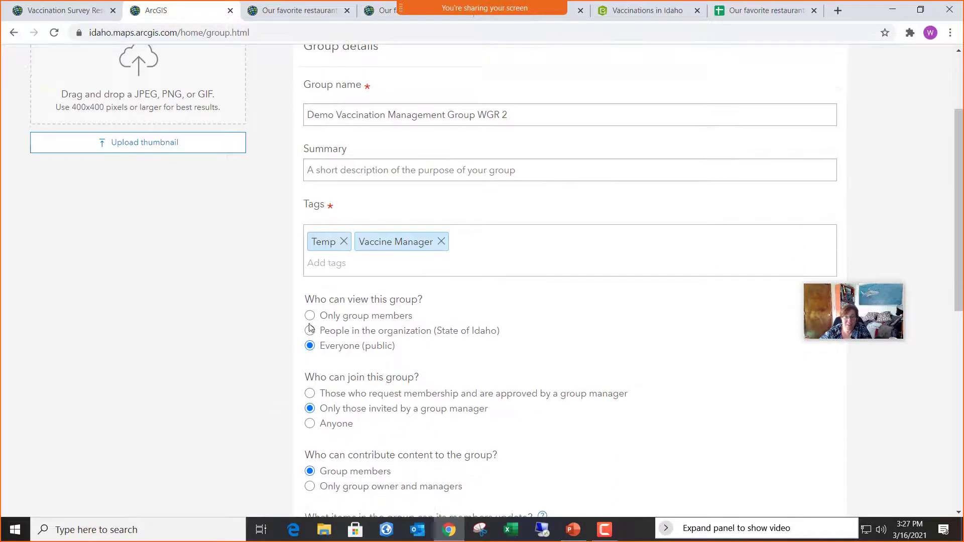
pyautogui.click(310, 316)
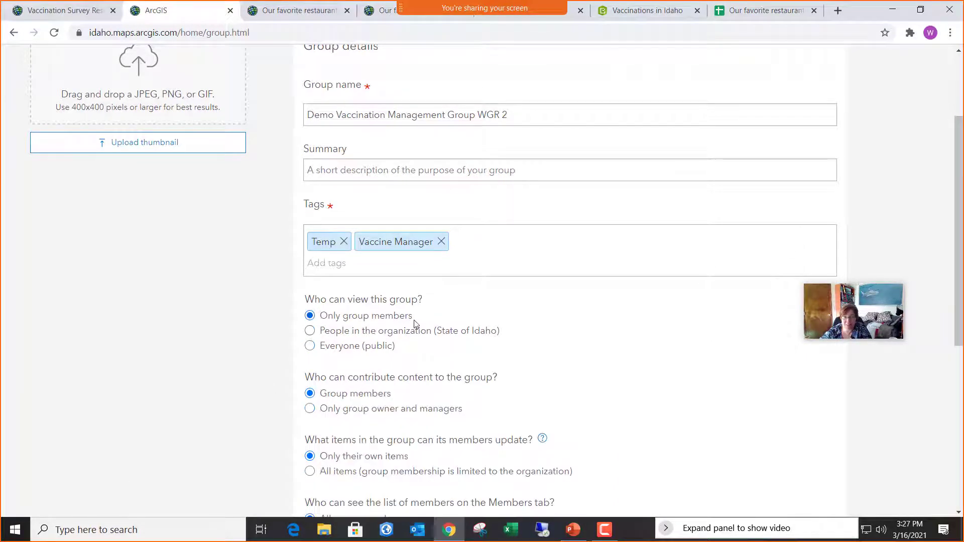
# Create the group, letting group members contribute content, update only their own items and see the full member list.
pyautogui.scroll(-6, 438, 307)
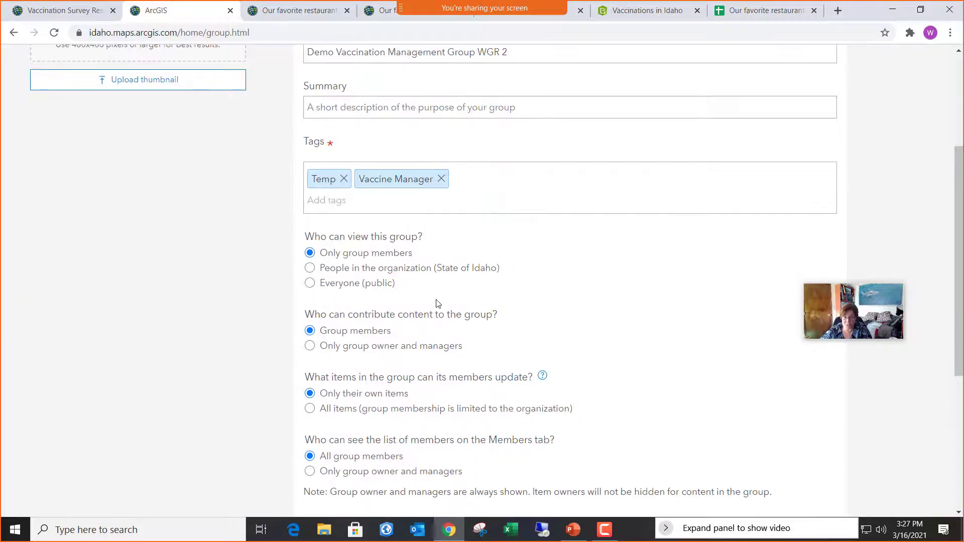
pyautogui.scroll(-2, 438, 304)
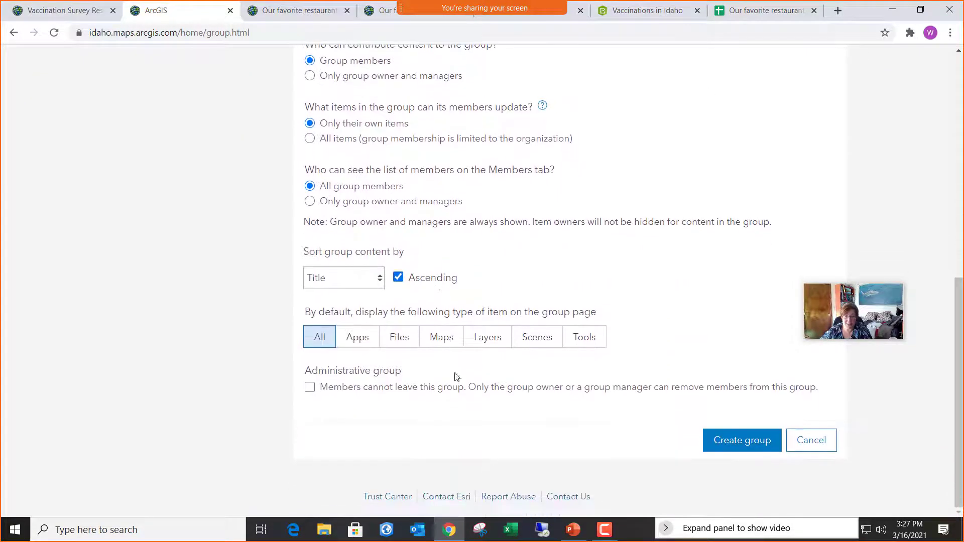
pyautogui.click(731, 445)
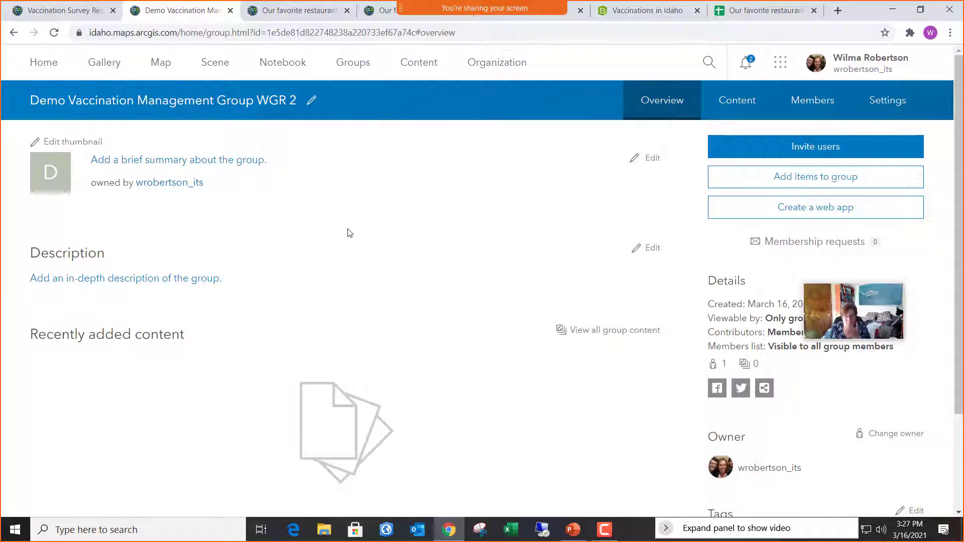
# Save the Vaccination Survey Results layer from the management map as a new item tagged temp in the account's root folder.
pyautogui.click(61, 13)
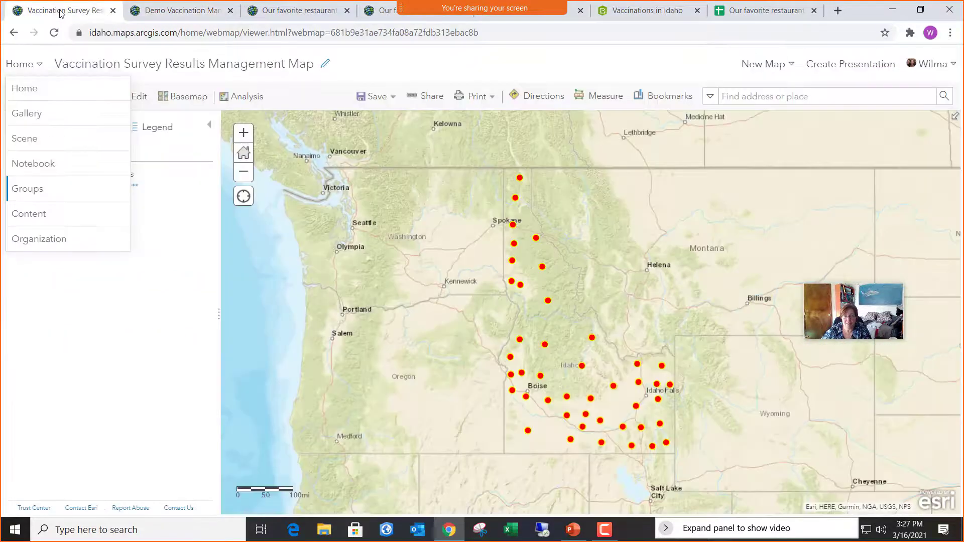
pyautogui.moveTo(134, 188)
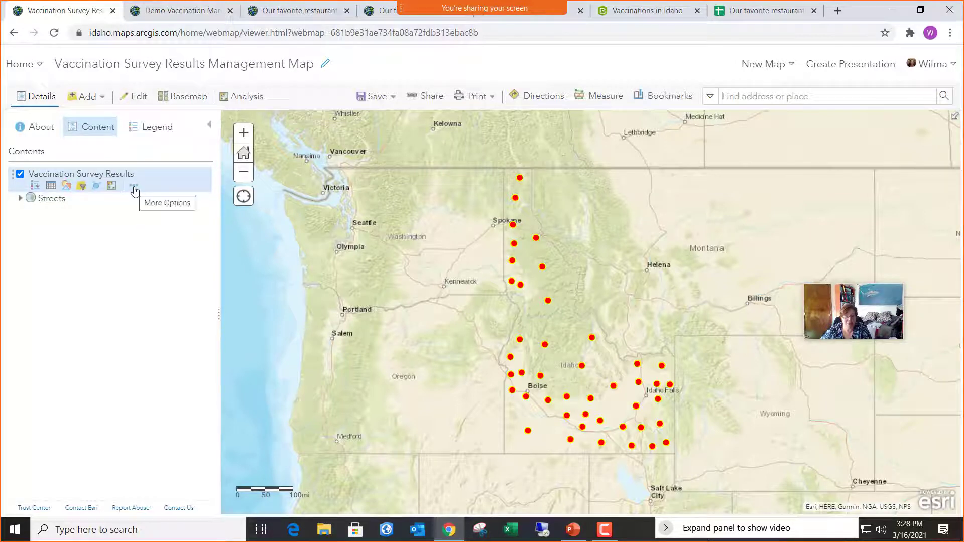
pyautogui.rightClick(135, 189)
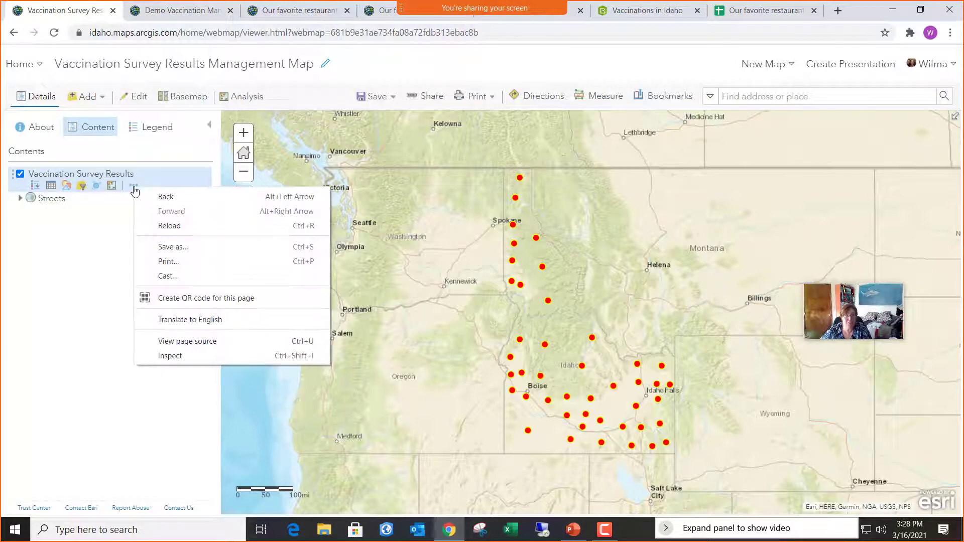
pyautogui.press('Escape')
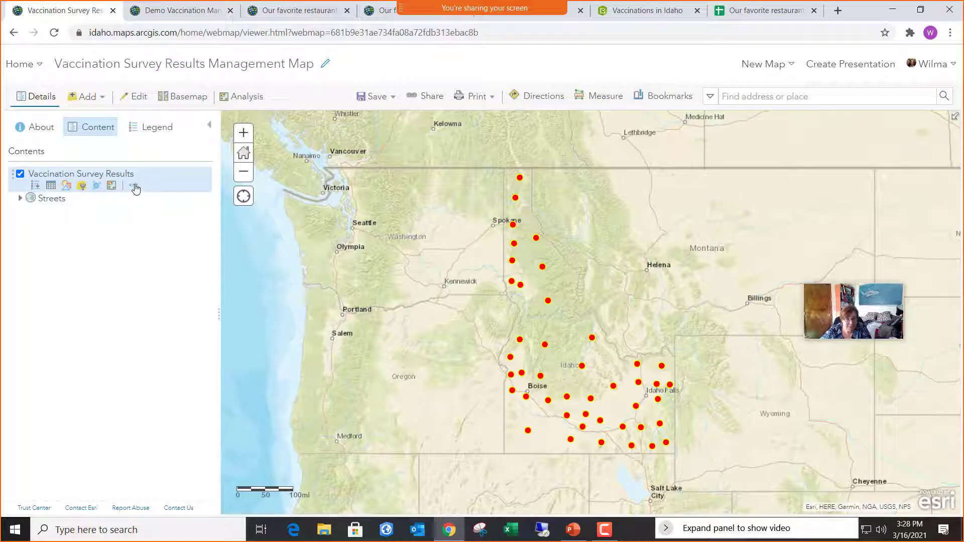
pyautogui.click(134, 186)
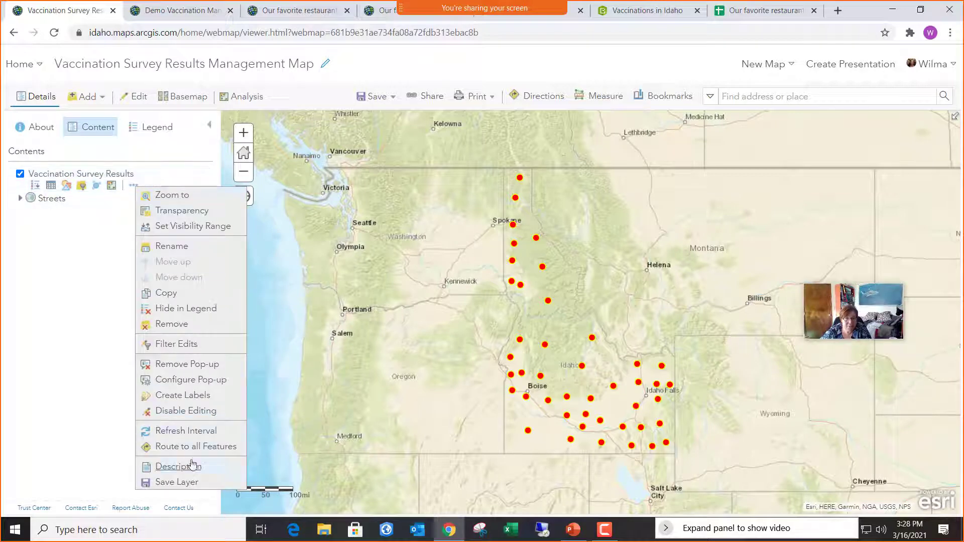
pyautogui.click(176, 482)
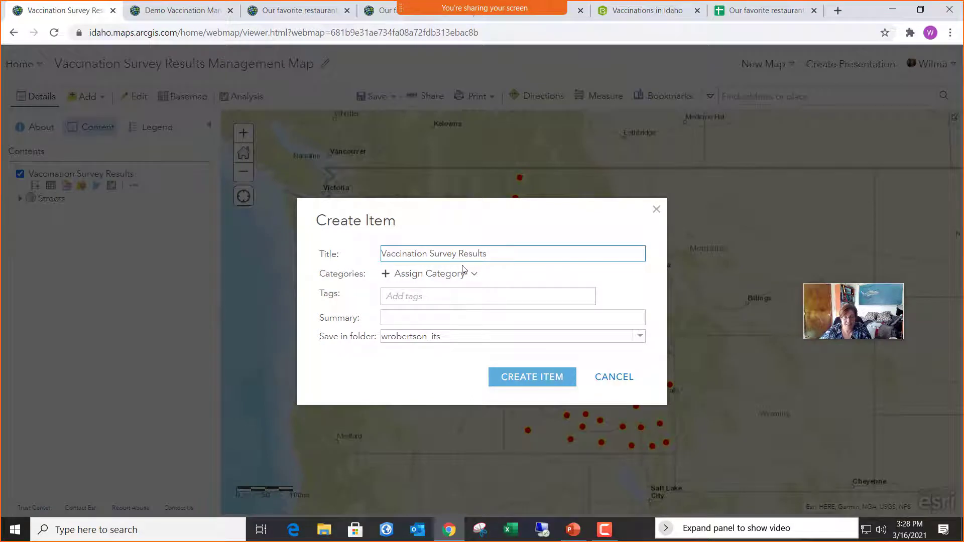
pyautogui.click(447, 297)
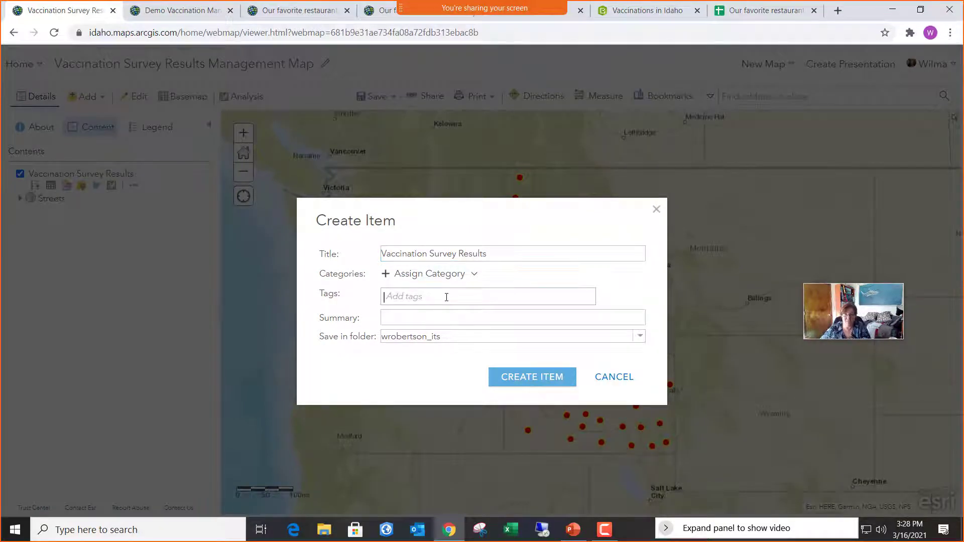
pyautogui.write('temp')
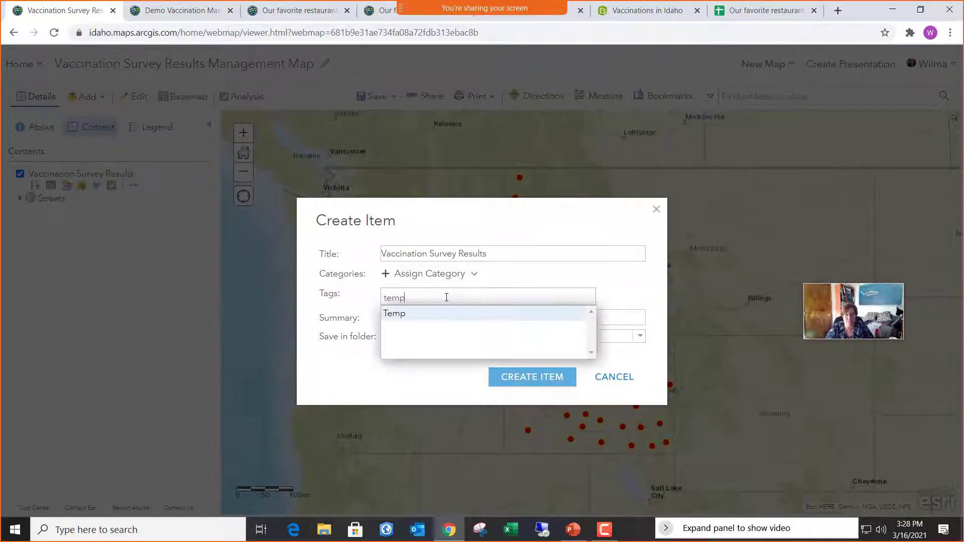
pyautogui.press('Return')
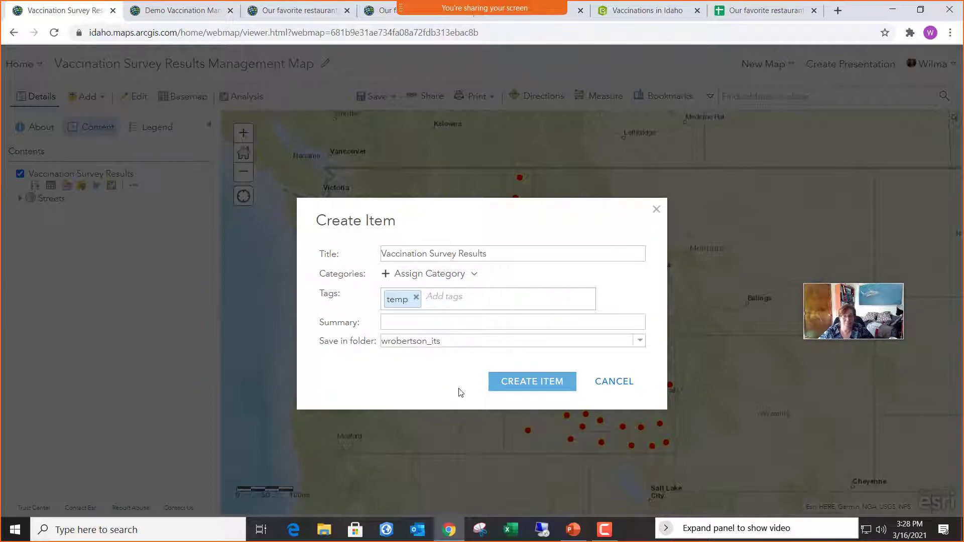
pyautogui.click(541, 389)
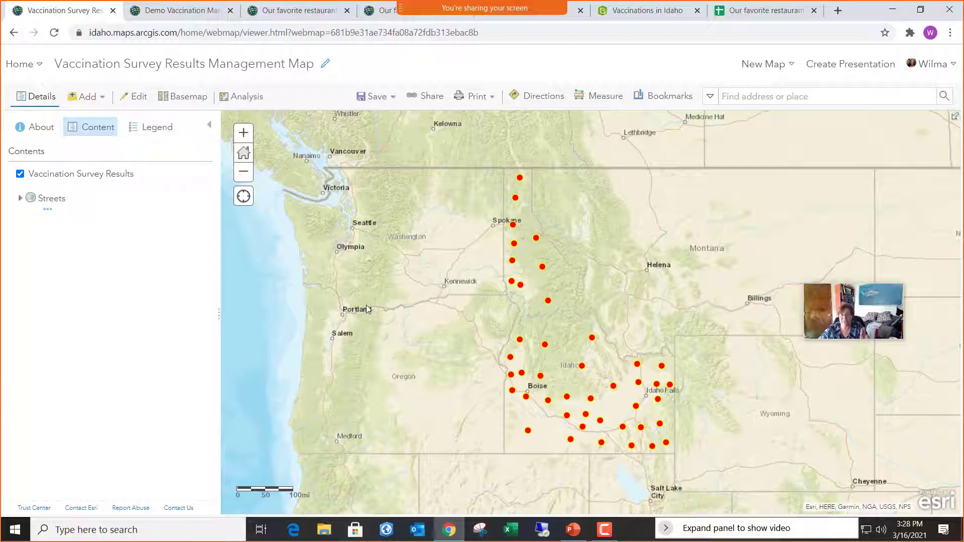
# Add the Vaccination Survey Results feature layer and the Vaccination Survey Results Management Map to the new demo group.
pyautogui.moveTo(80, 178)
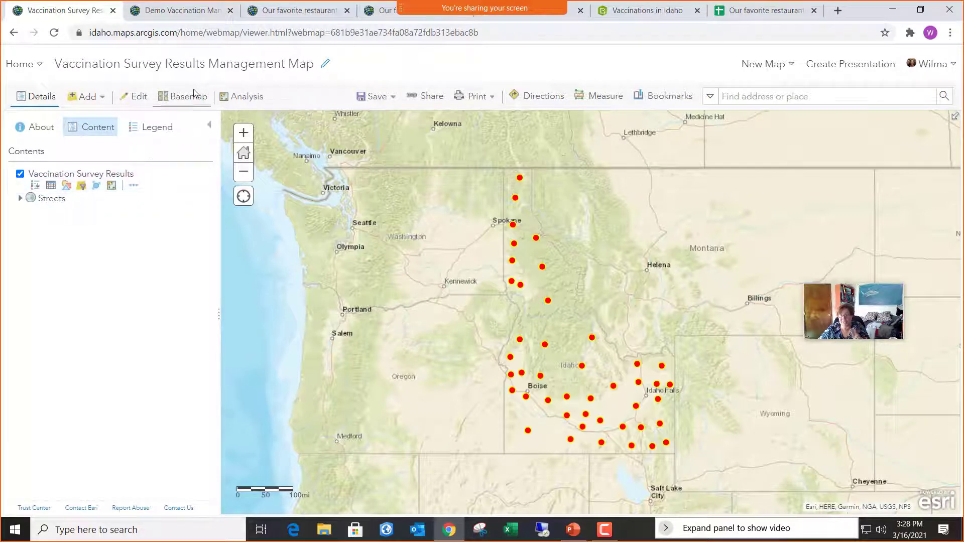
pyautogui.click(195, 15)
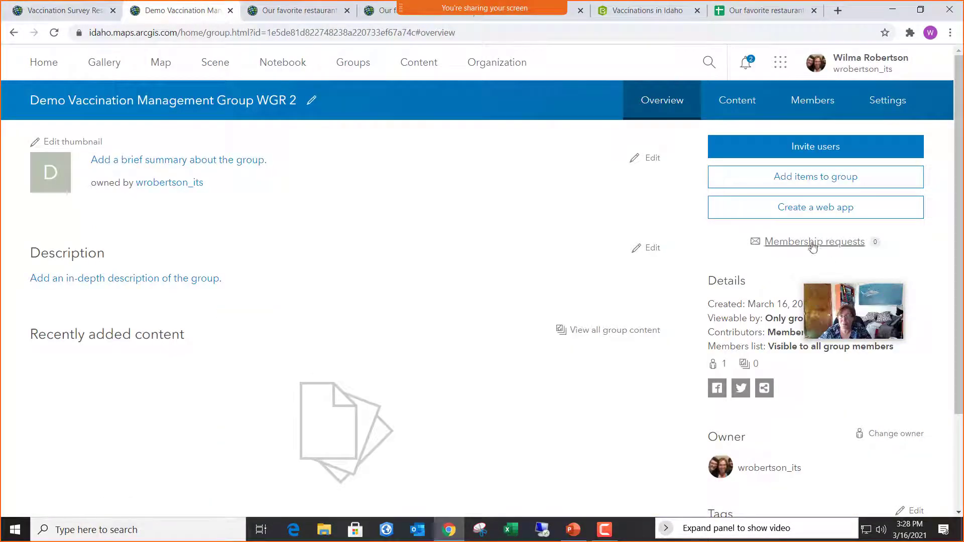
pyautogui.click(847, 184)
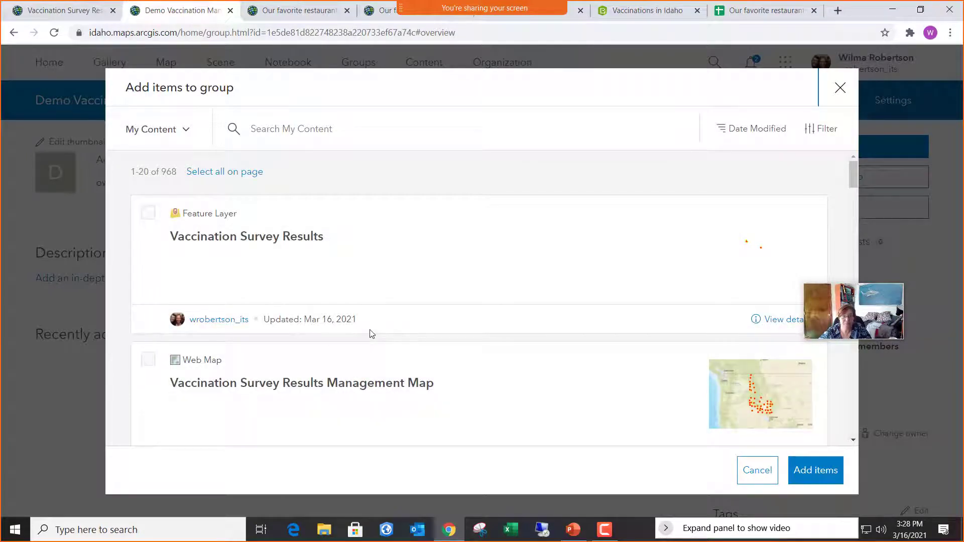
pyautogui.click(147, 214)
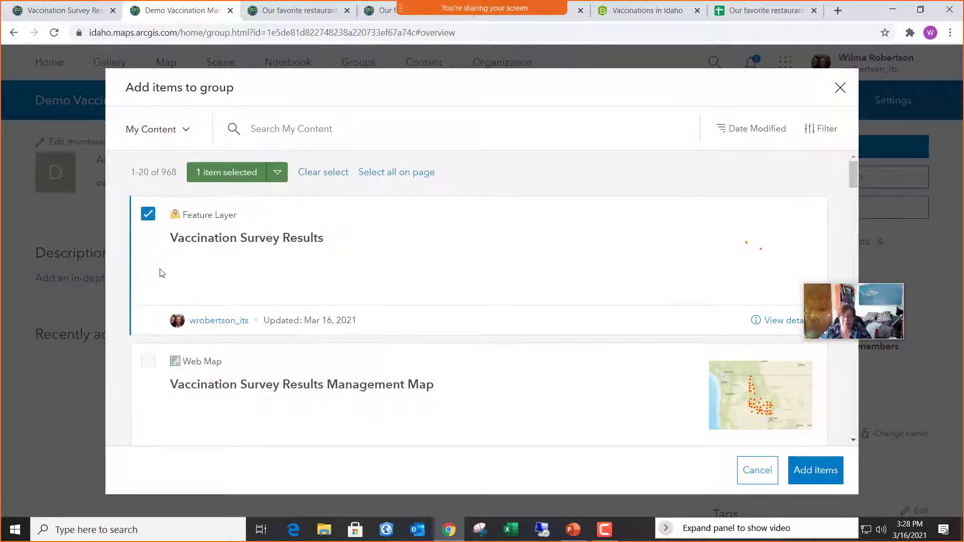
pyautogui.click(148, 361)
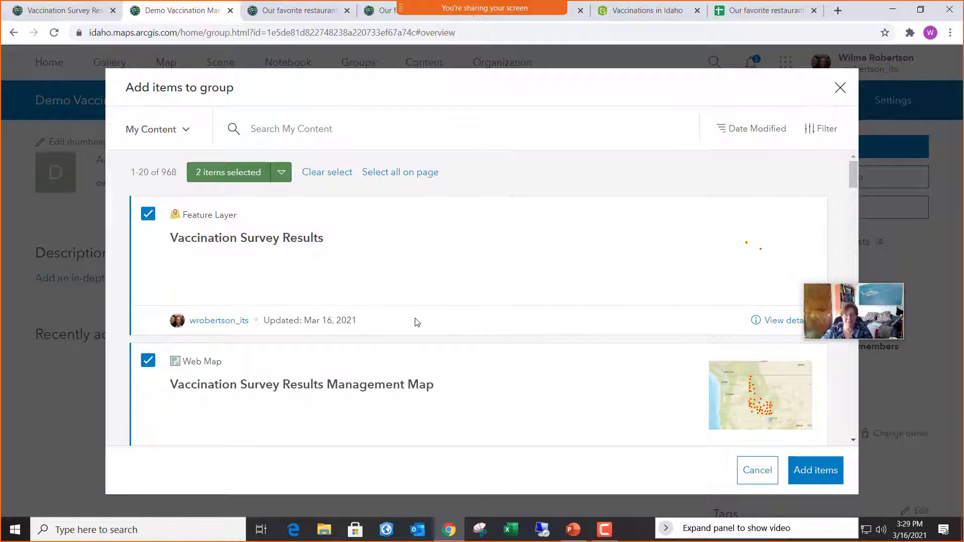
pyautogui.click(822, 477)
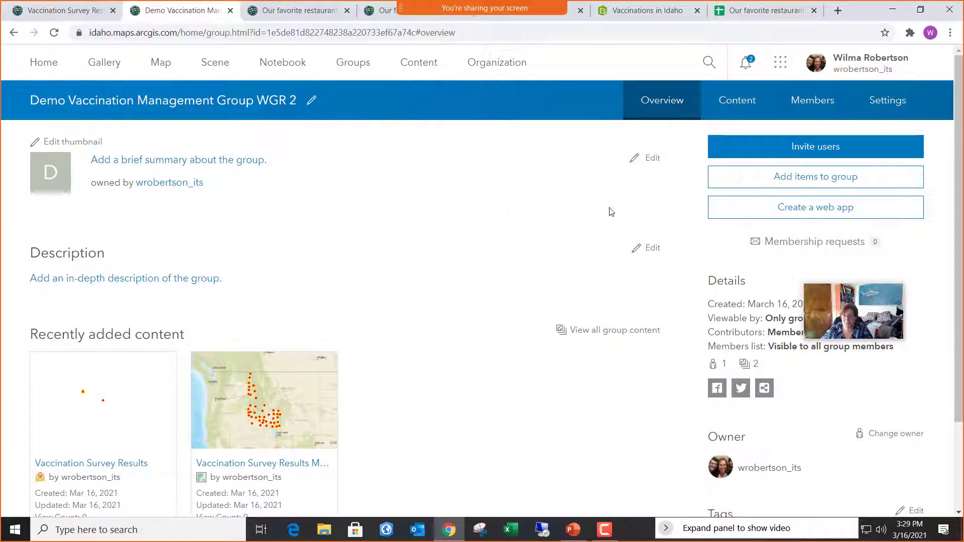
# Create a web app from the group with the Crowdsource Manager template, tagged Temp and saved in the account's root folder.
pyautogui.click(822, 211)
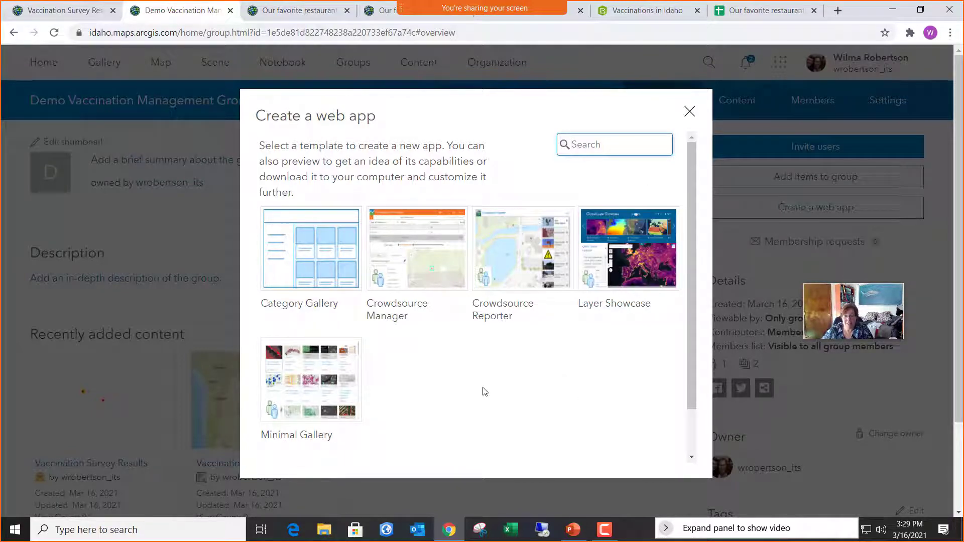
pyautogui.click(420, 259)
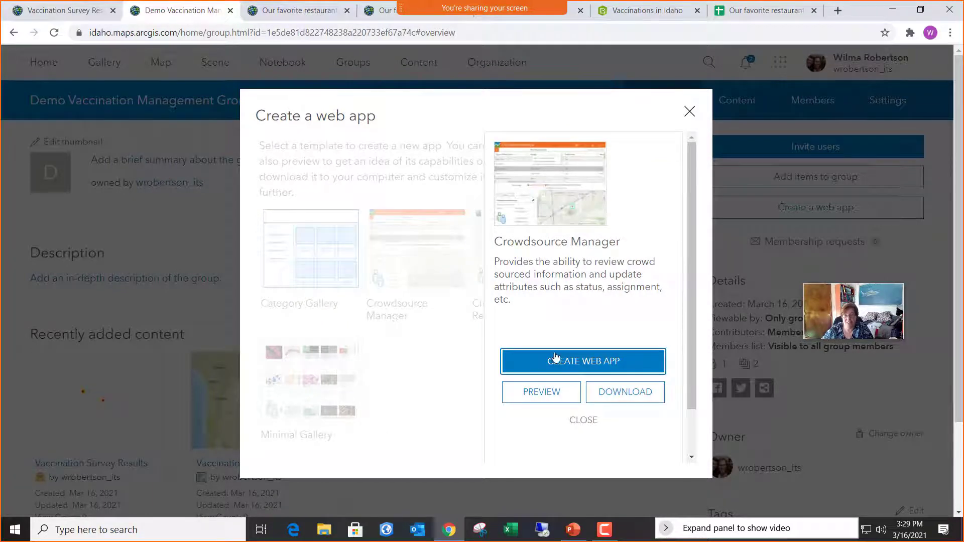
pyautogui.click(595, 365)
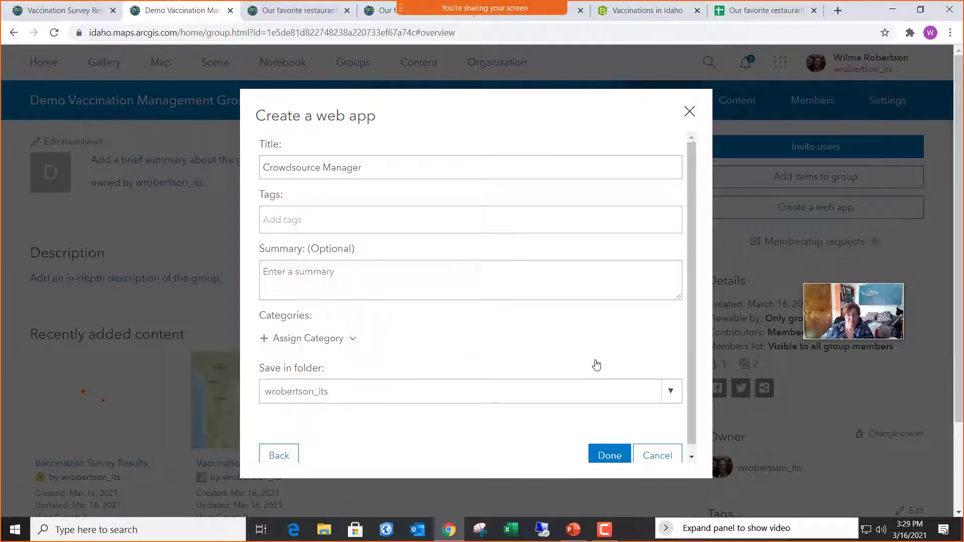
pyautogui.click(349, 222)
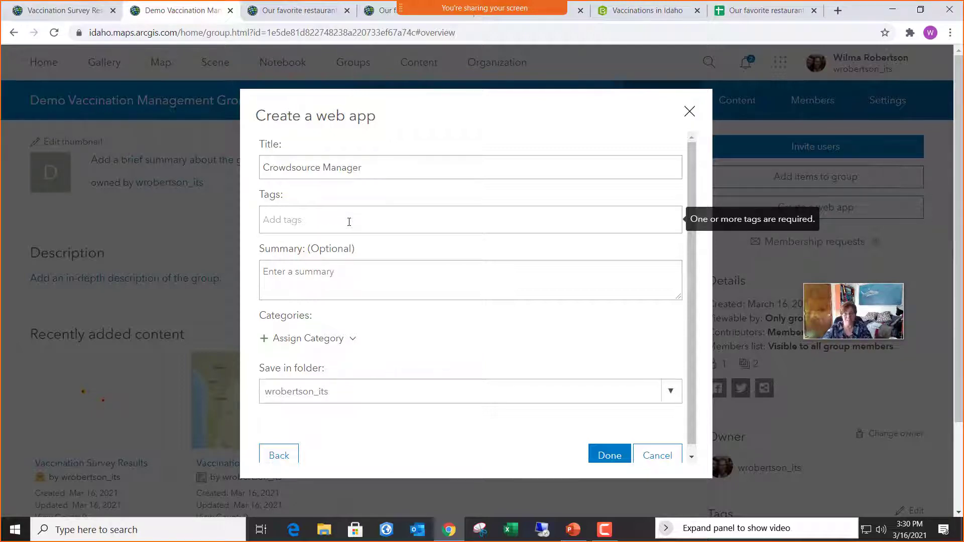
pyautogui.write('Te')
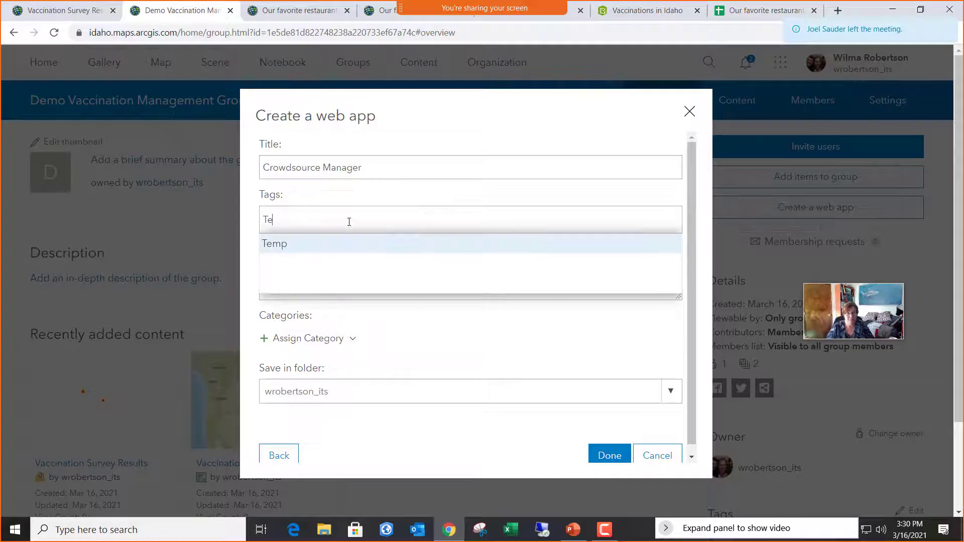
pyautogui.write('mp')
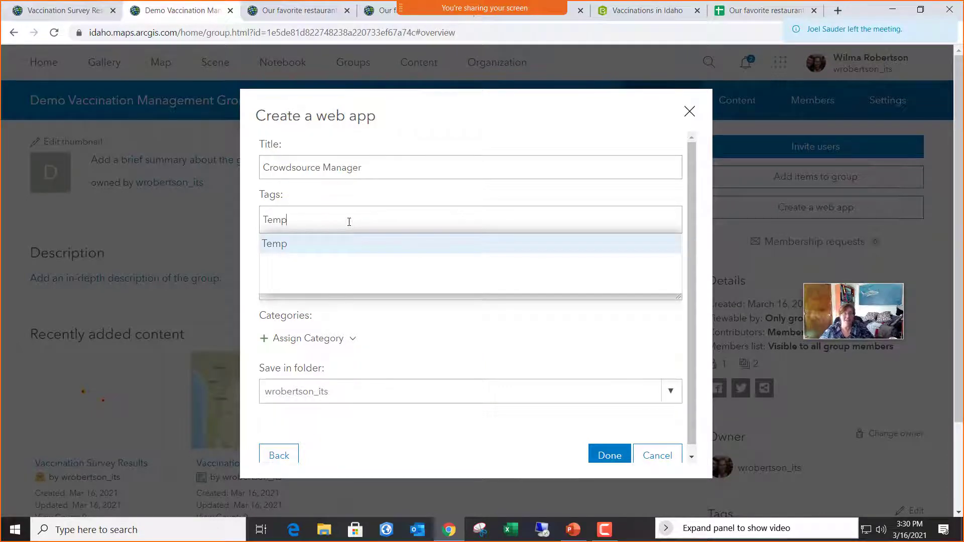
pyautogui.press('Return')
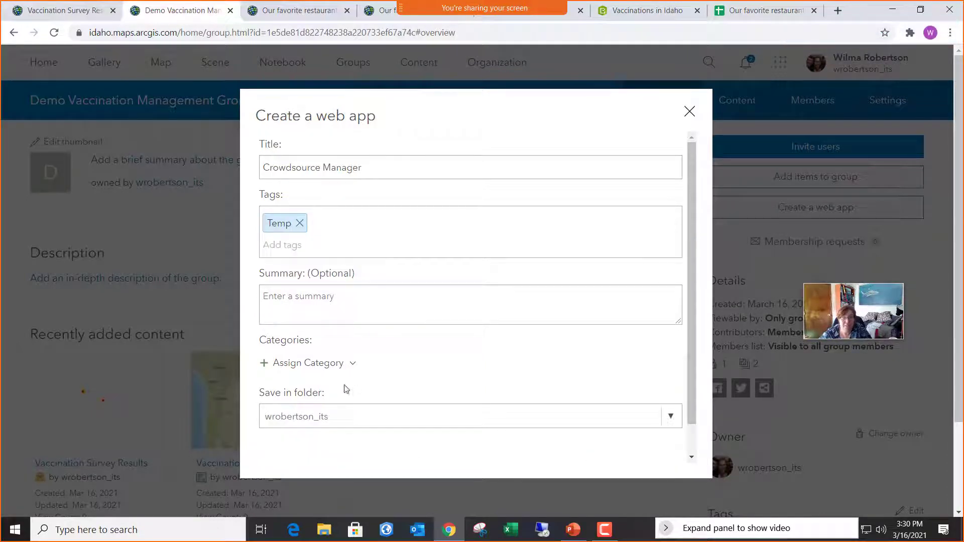
pyautogui.scroll(-1, 595, 449)
pyautogui.click(606, 452)
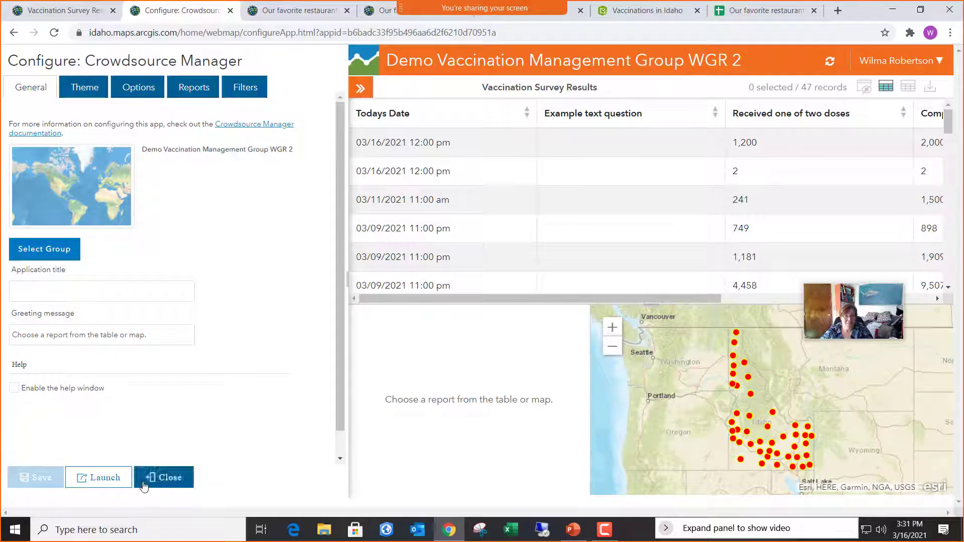
# Launch the Crowdsource Manager app and examine the Idaho, Ada and Shoshone survey records, opening the Idaho record for editing.
pyautogui.click(101, 477)
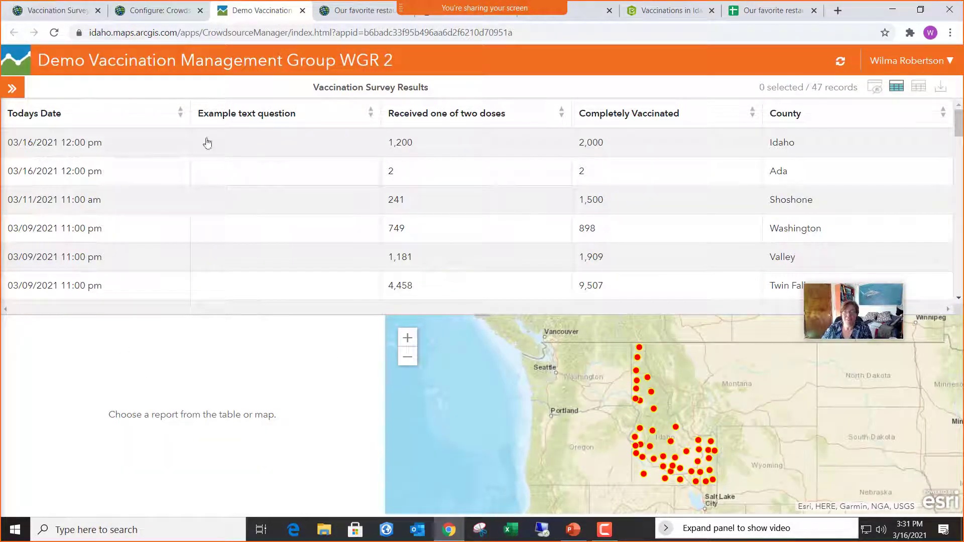
pyautogui.scroll(-2, 275, 170)
pyautogui.scroll(2, 276, 171)
pyautogui.click(83, 153)
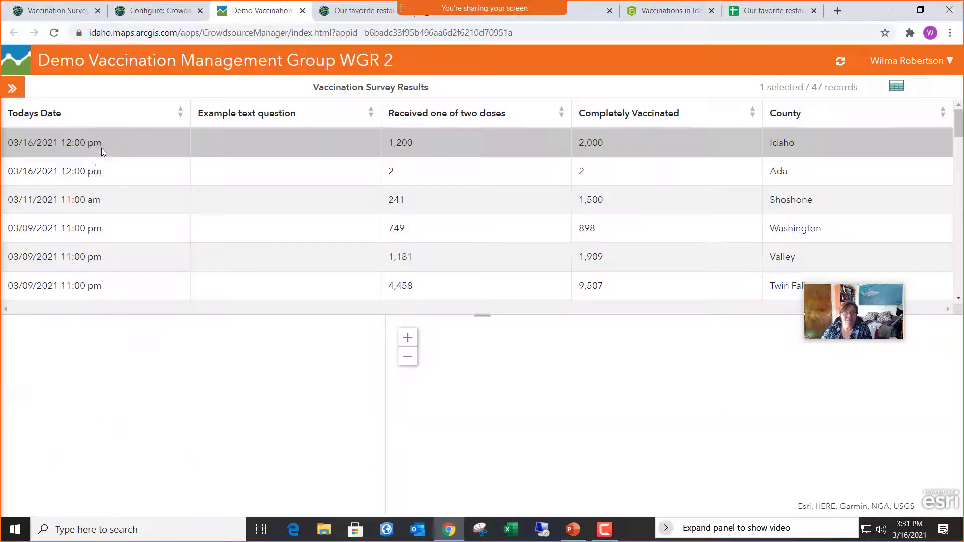
pyautogui.click(94, 177)
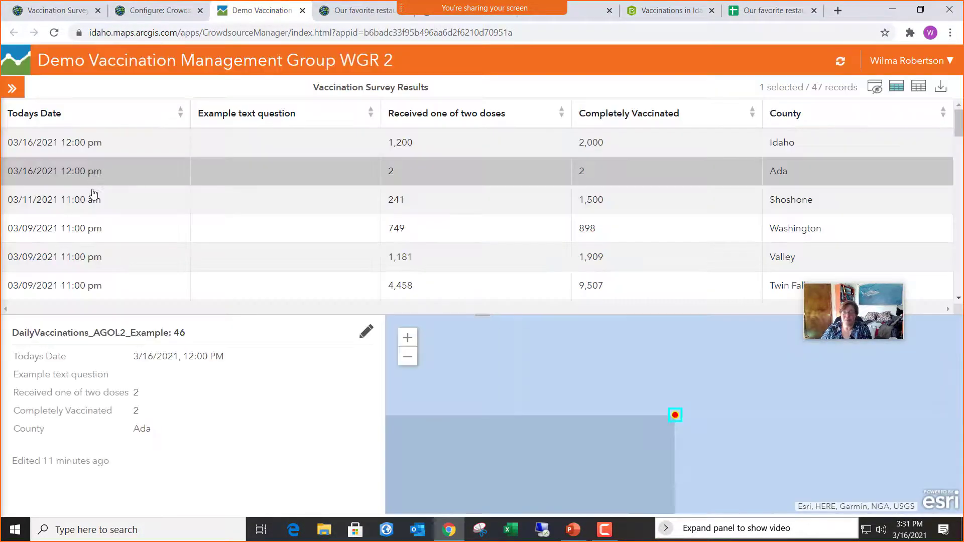
pyautogui.click(93, 200)
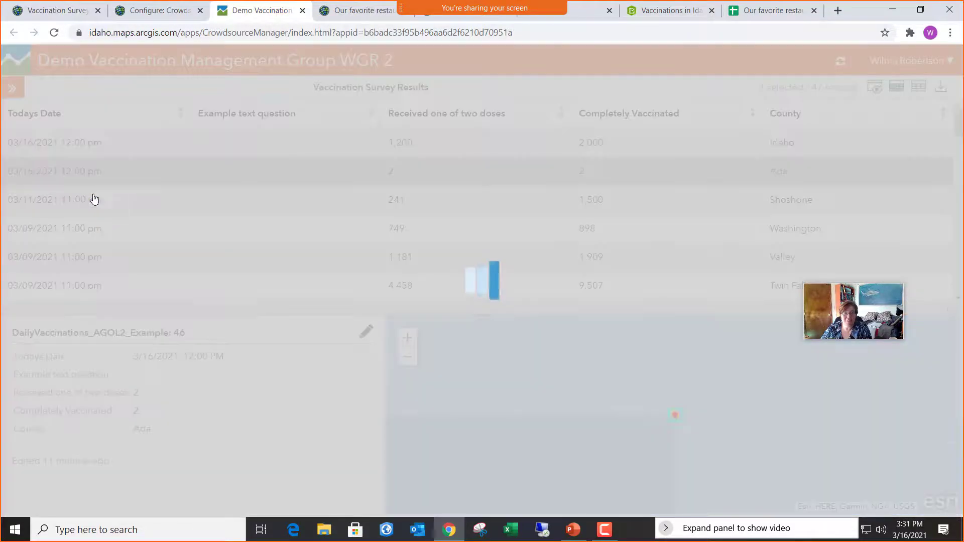
pyautogui.click(103, 145)
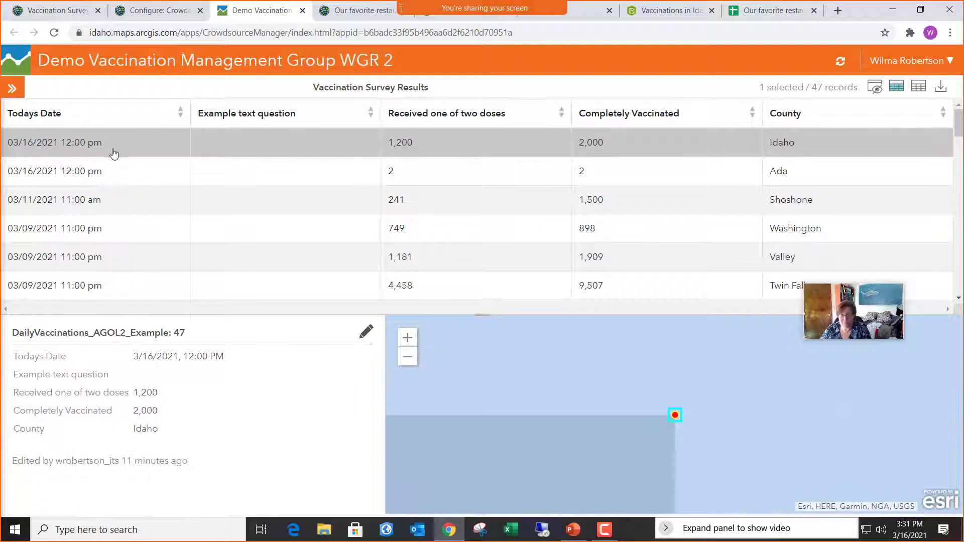
pyautogui.click(368, 336)
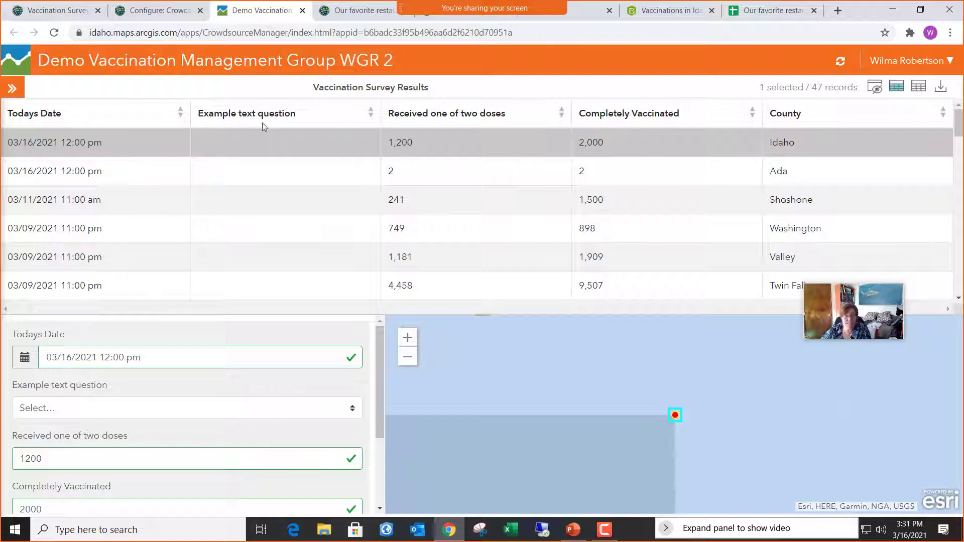
# In the management map's Vaccination Survey Results pop-up attributes, turn off display and editing for the Example text question field.
pyautogui.click(164, 12)
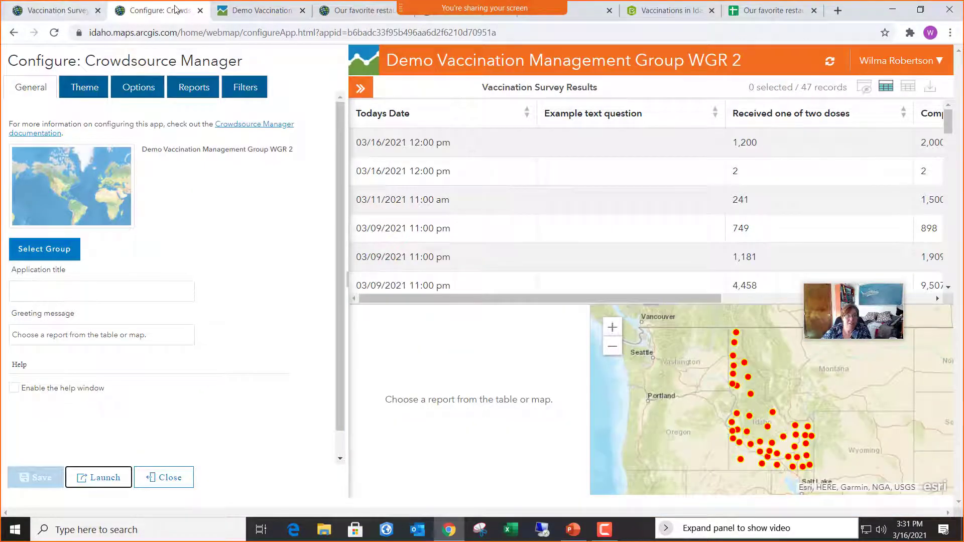
pyautogui.click(73, 12)
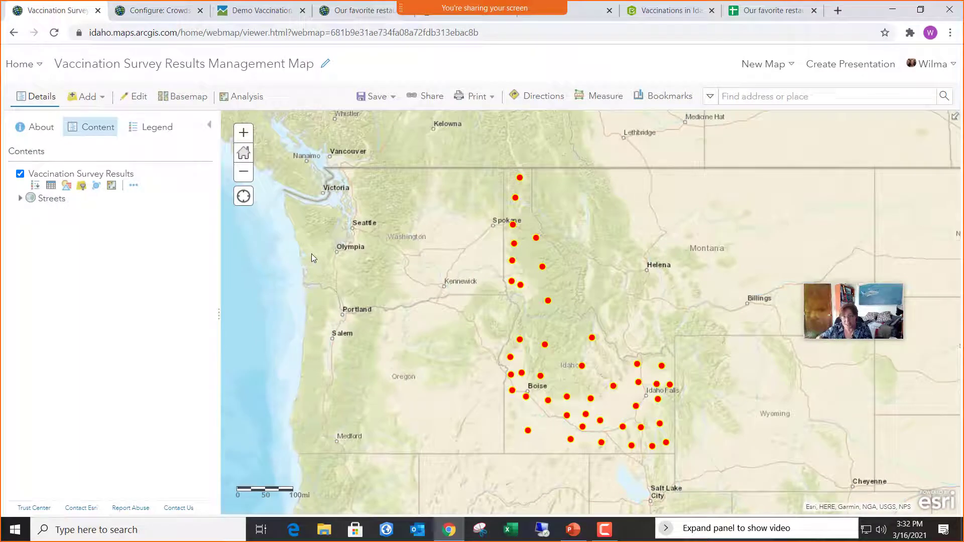
pyautogui.click(133, 185)
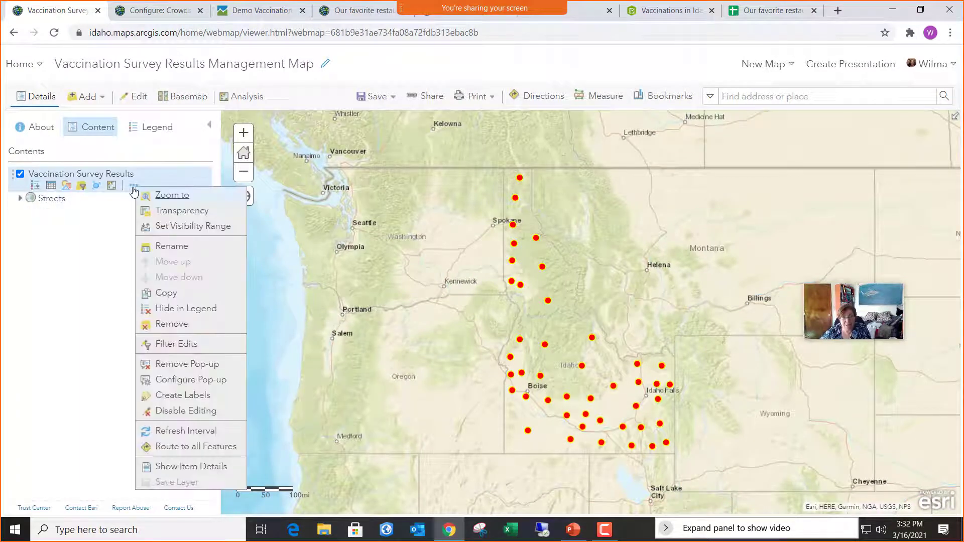
pyautogui.click(189, 379)
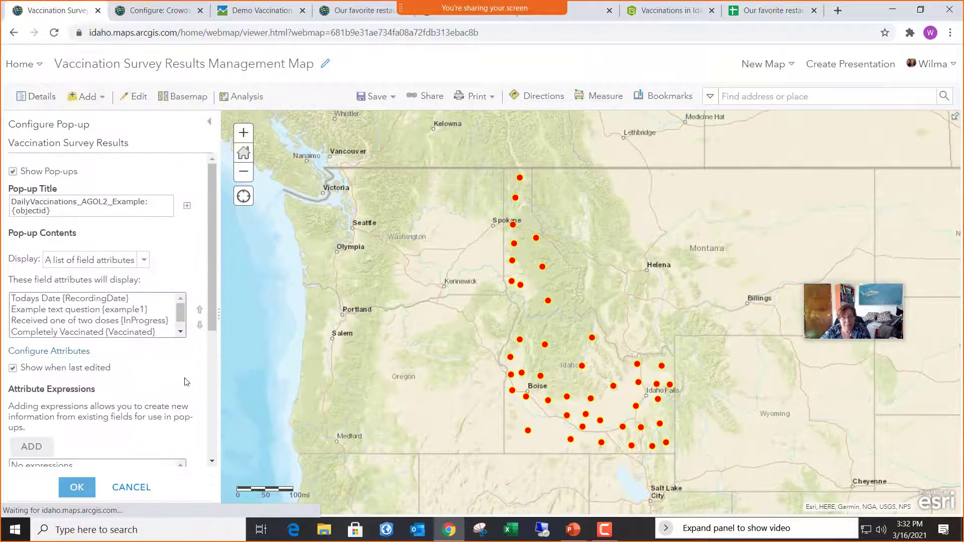
pyautogui.click(74, 352)
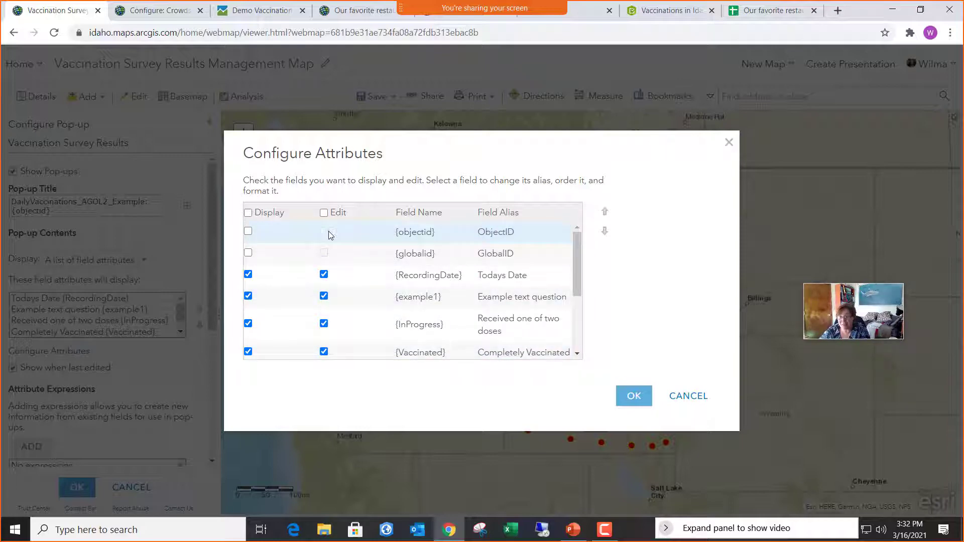
pyautogui.click(282, 241)
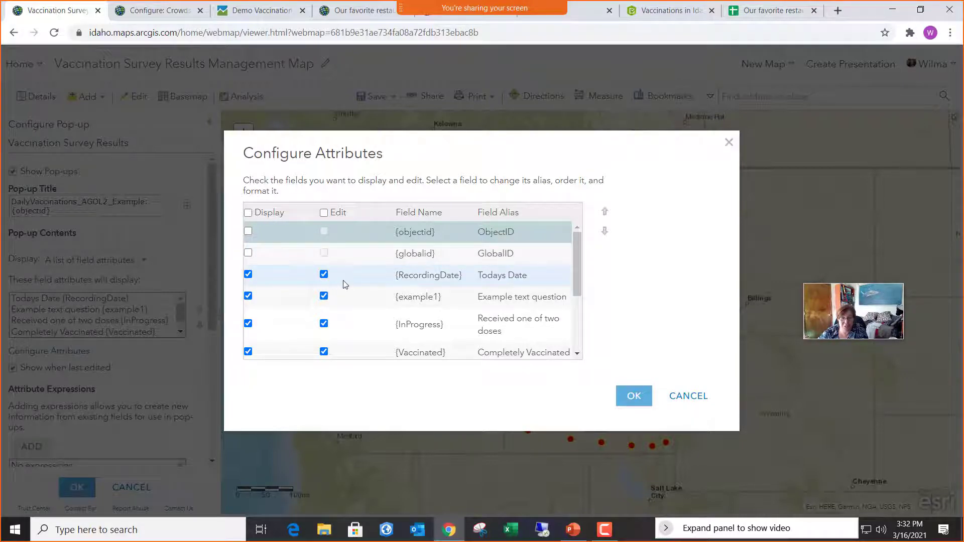
pyautogui.scroll(-2, 352, 279)
pyautogui.scroll(2, 351, 278)
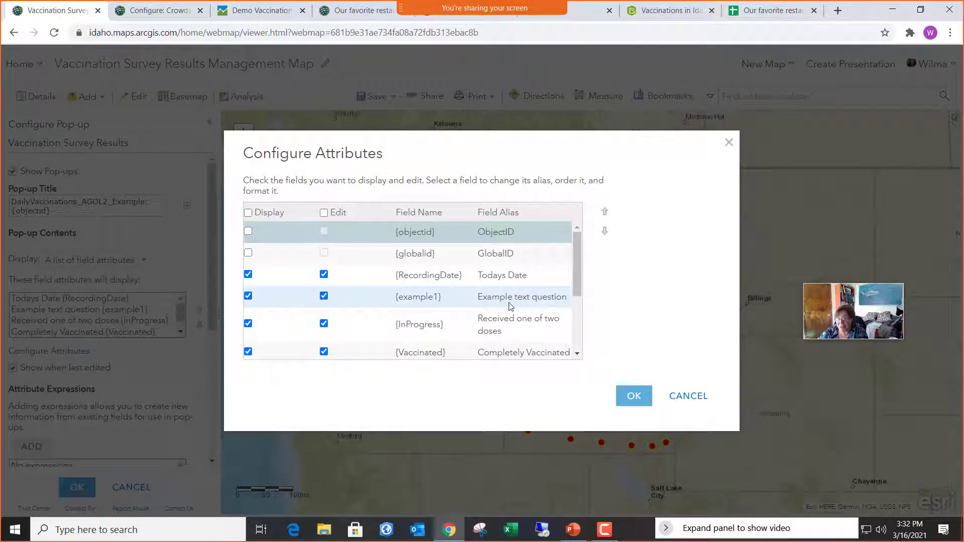
pyautogui.click(324, 298)
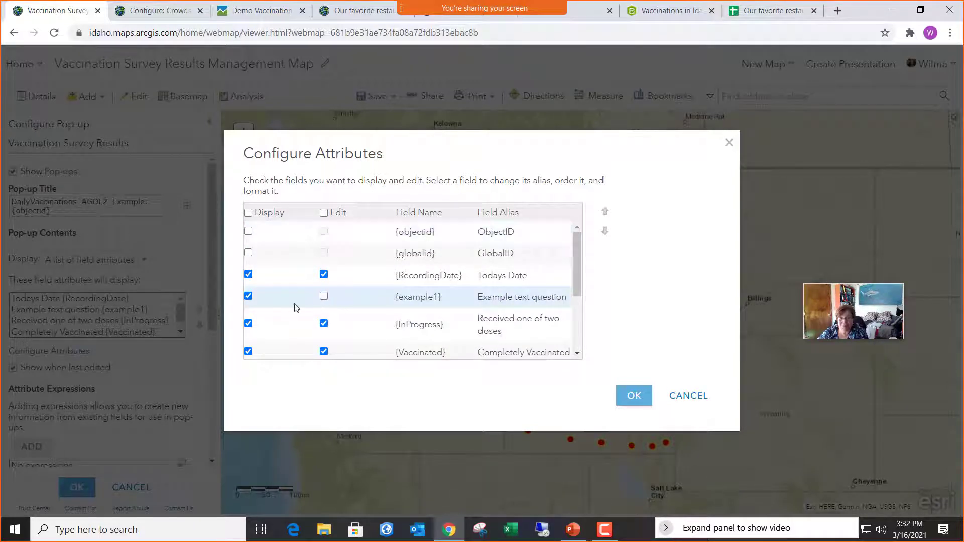
pyautogui.click(250, 298)
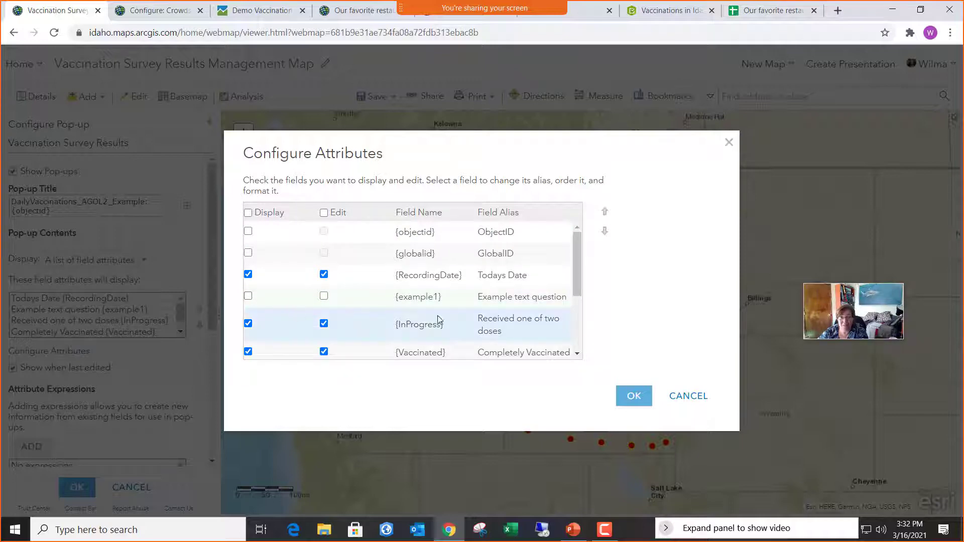
# Move the County field up the pop-up attribute list to sit directly above Received one of two doses.
pyautogui.scroll(-2, 476, 323)
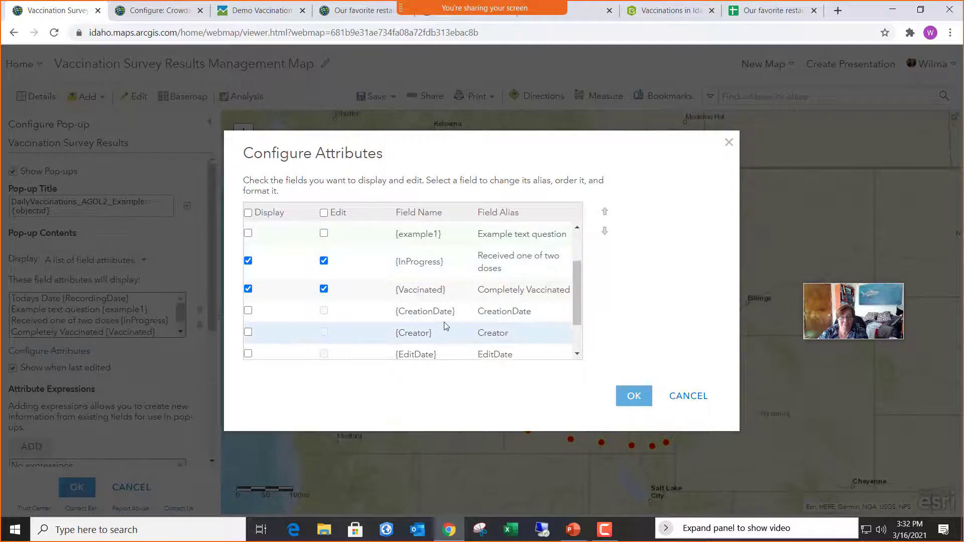
pyautogui.scroll(-2, 441, 340)
pyautogui.click(462, 345)
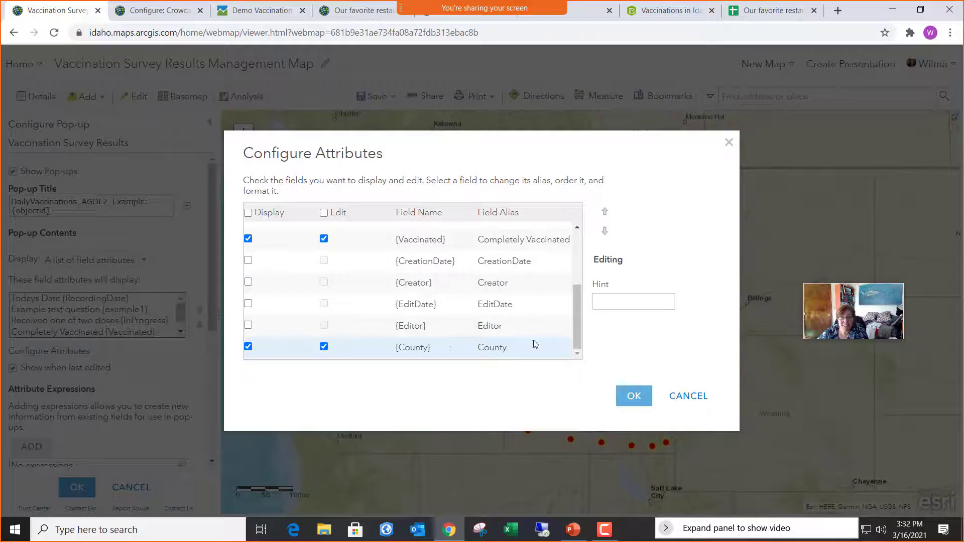
pyautogui.click(606, 214)
pyautogui.click(605, 215)
pyautogui.click(605, 215)
pyautogui.click(605, 215)
pyautogui.click(605, 214)
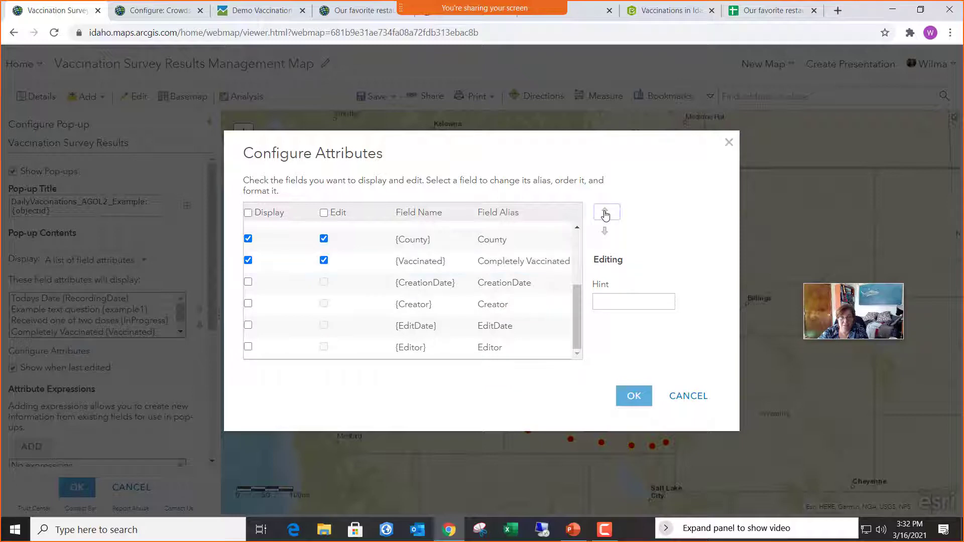
pyautogui.click(605, 215)
pyautogui.scroll(1, 435, 294)
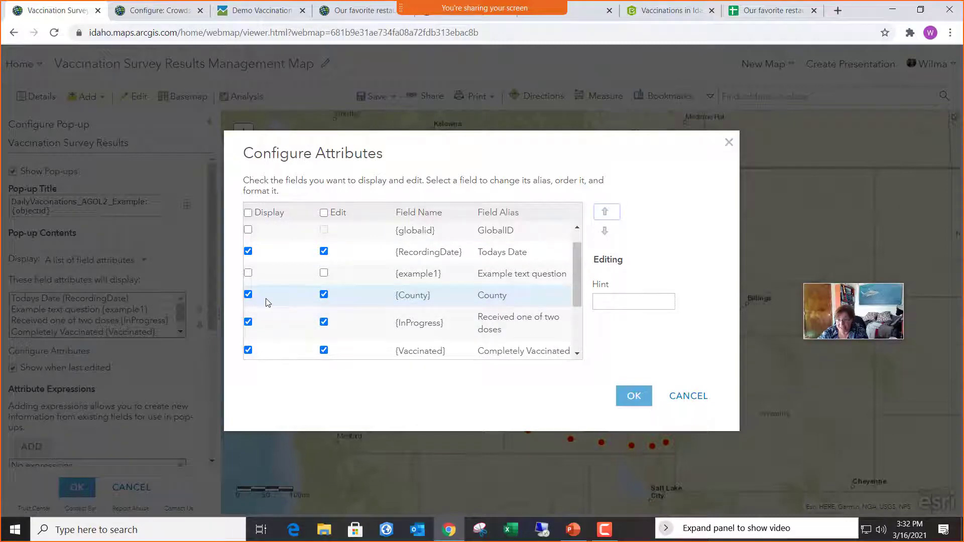
# Turn off editing for the County and Todays Date fields while keeping both displayed, and accept the attribute settings.
pyautogui.click(324, 295)
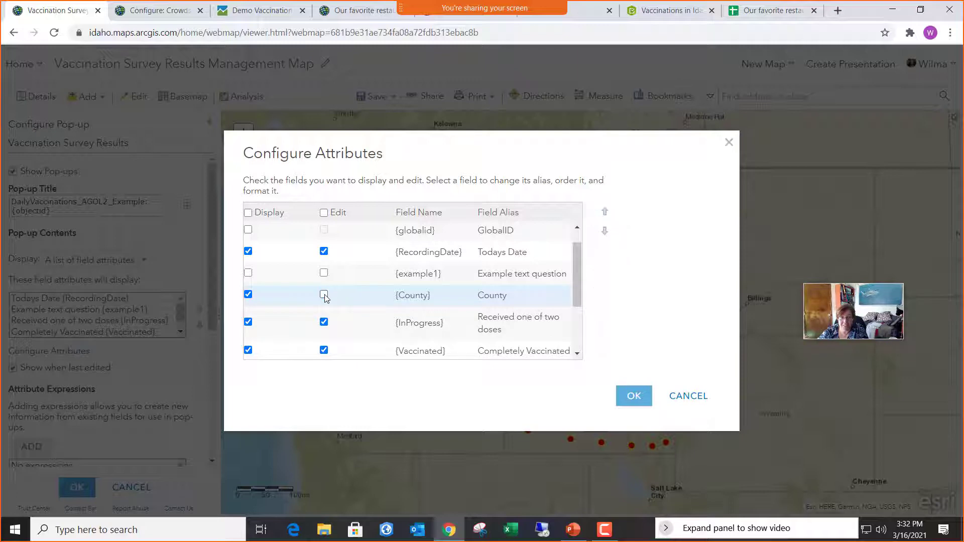
pyautogui.click(324, 252)
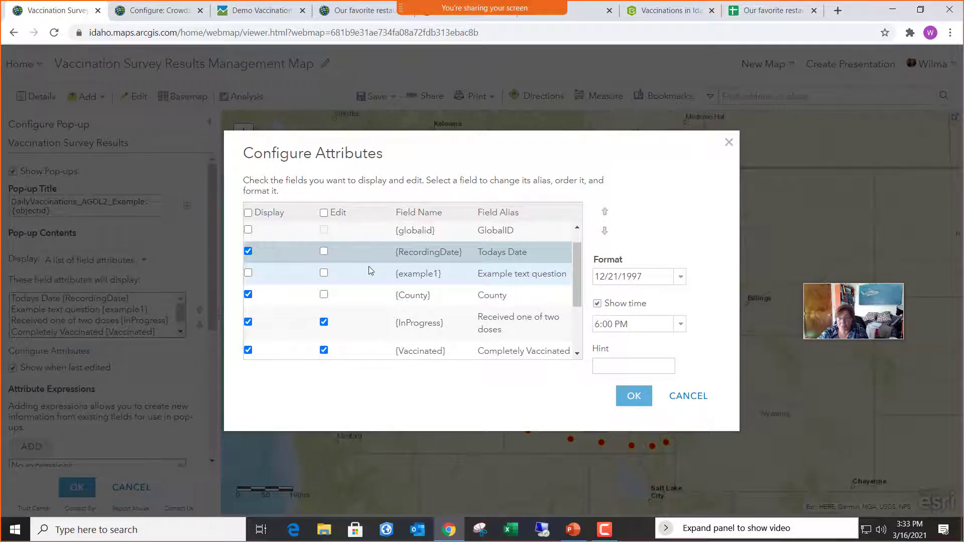
pyautogui.scroll(-1, 382, 301)
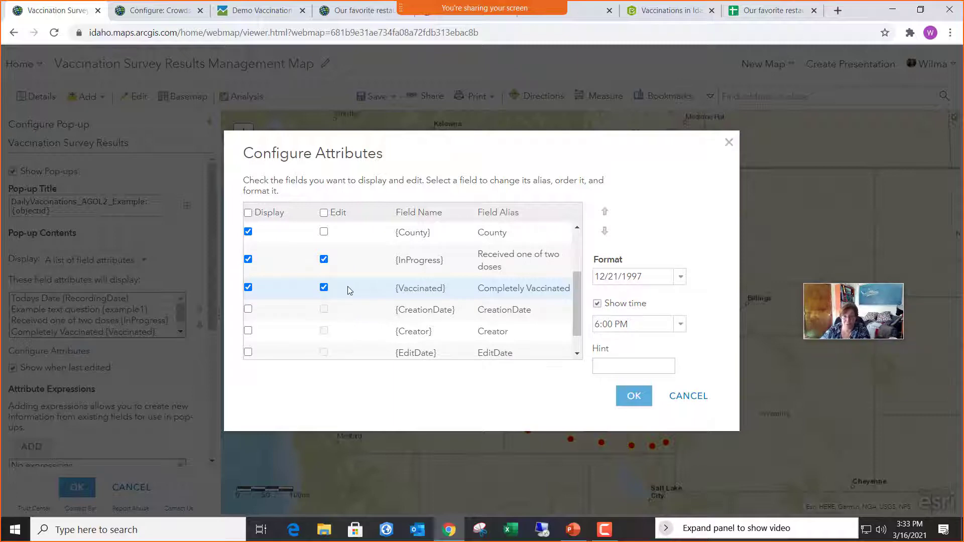
pyautogui.scroll(3, 281, 293)
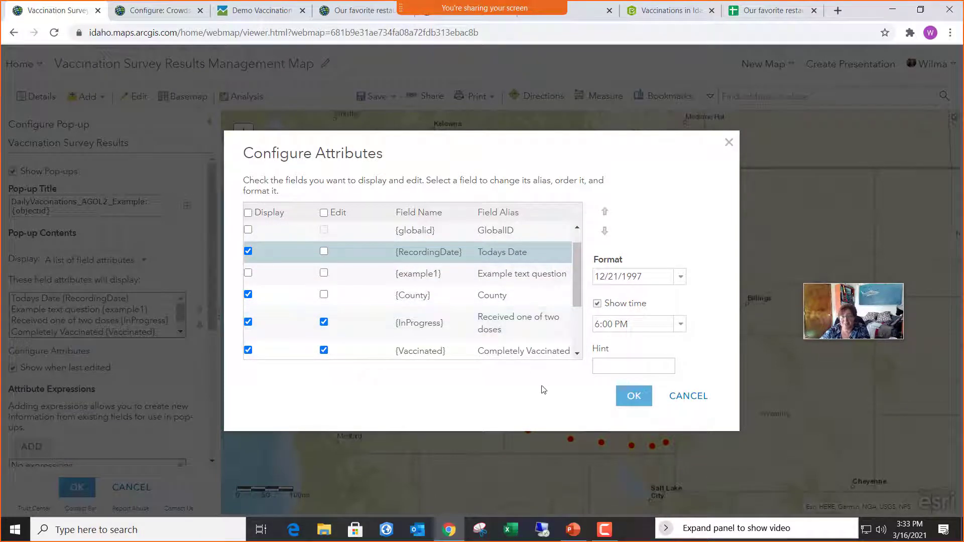
pyautogui.click(635, 396)
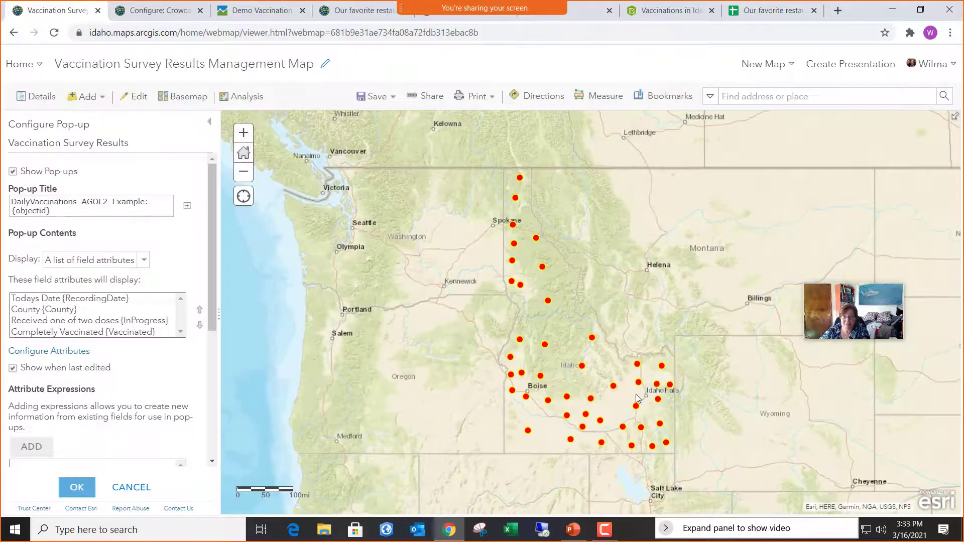
# Apply the pop-up configuration and save the Vaccination Survey Results Management Map.
pyautogui.click(77, 487)
pyautogui.click(372, 97)
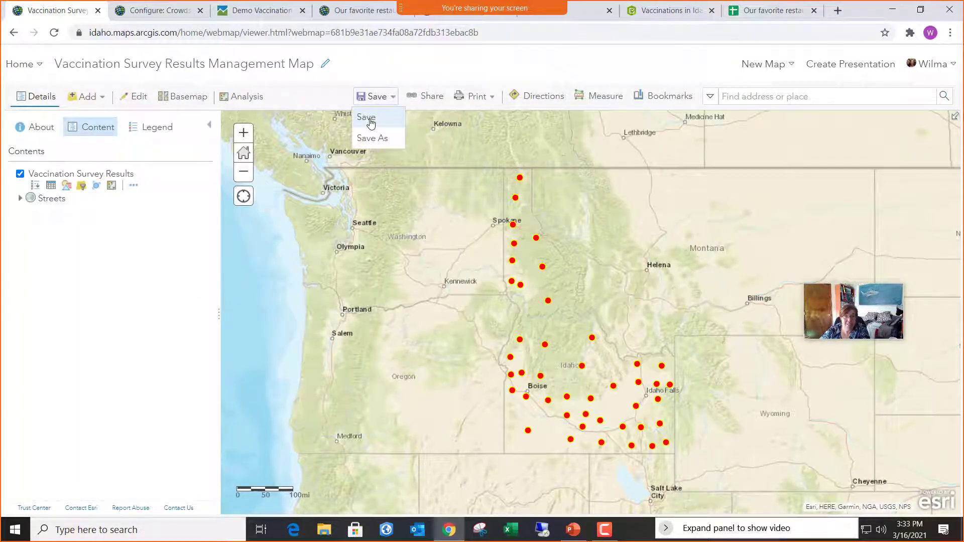
pyautogui.click(370, 120)
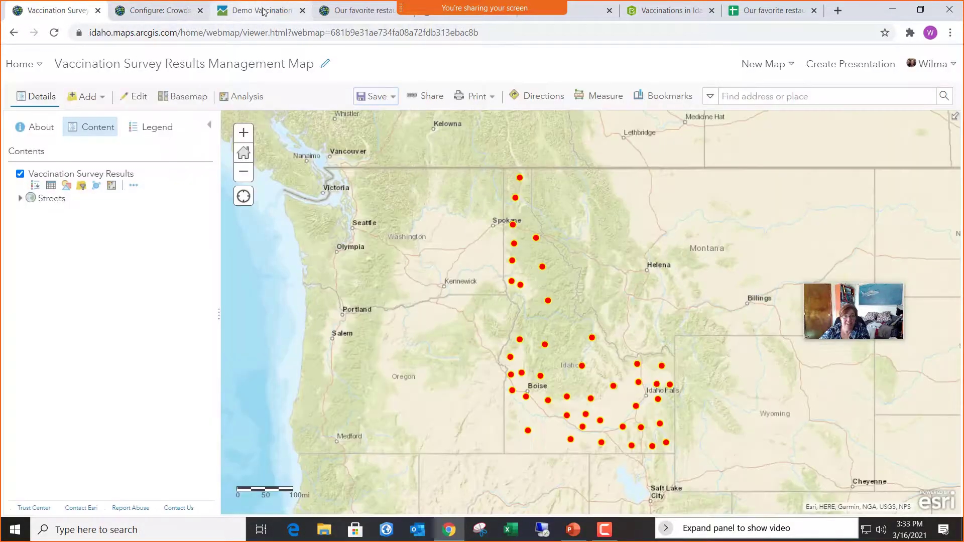
# Reload the Crowdsource Manager app and open the Idaho record for editing to check its columns and editable fields.
pyautogui.click(273, 11)
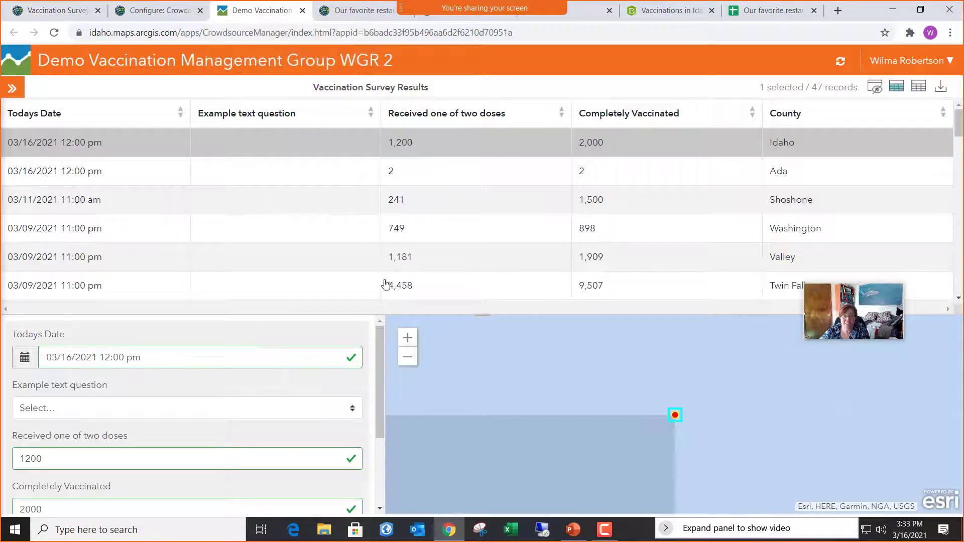
pyautogui.click(54, 31)
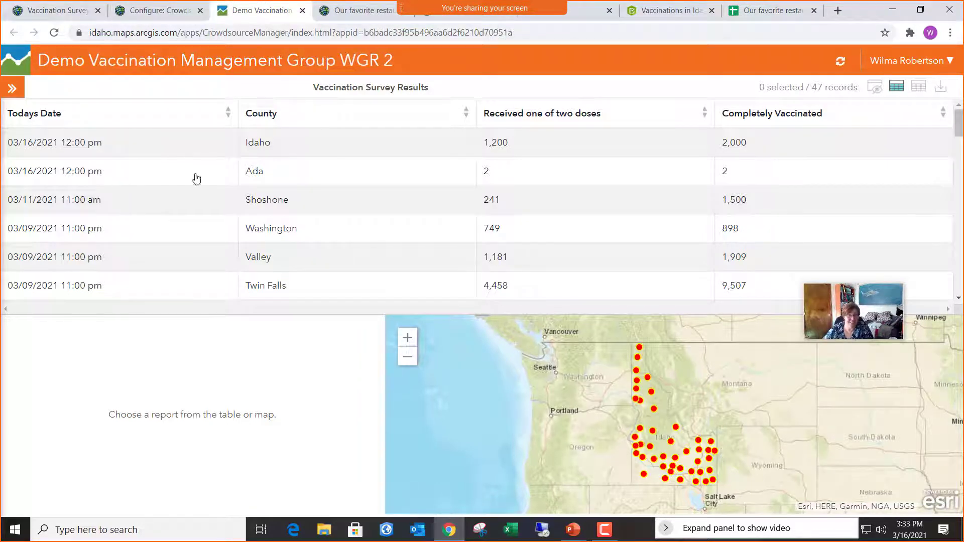
pyautogui.click(120, 153)
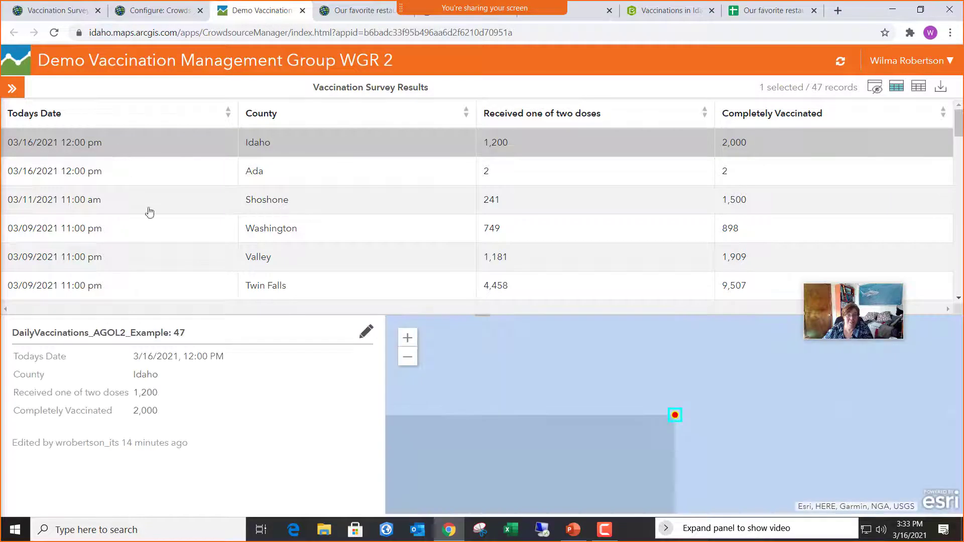
pyautogui.click(366, 332)
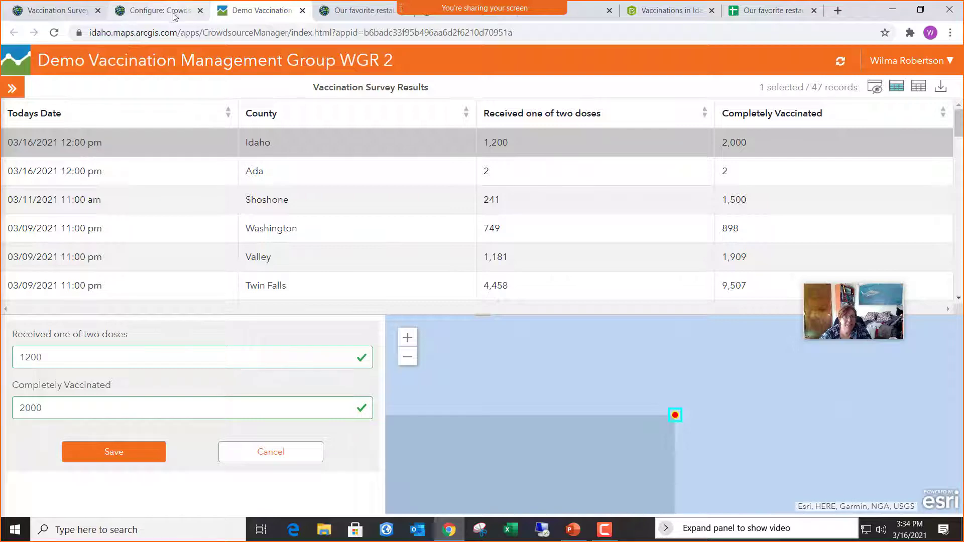
# Close the management map, the Crowdsource Manager configuration, the launched app and the Our favorite restaurants V2 item page.
pyautogui.click(59, 13)
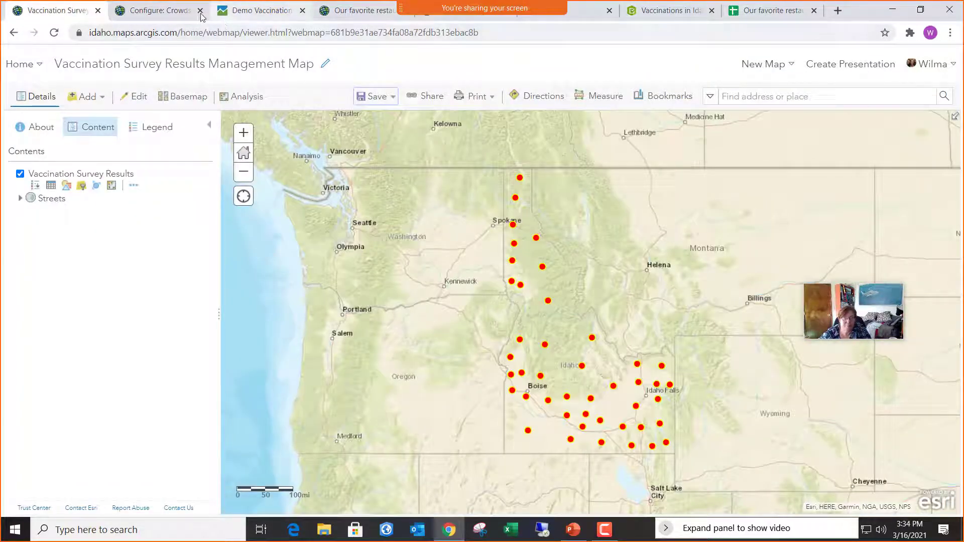
pyautogui.moveTo(482, 8)
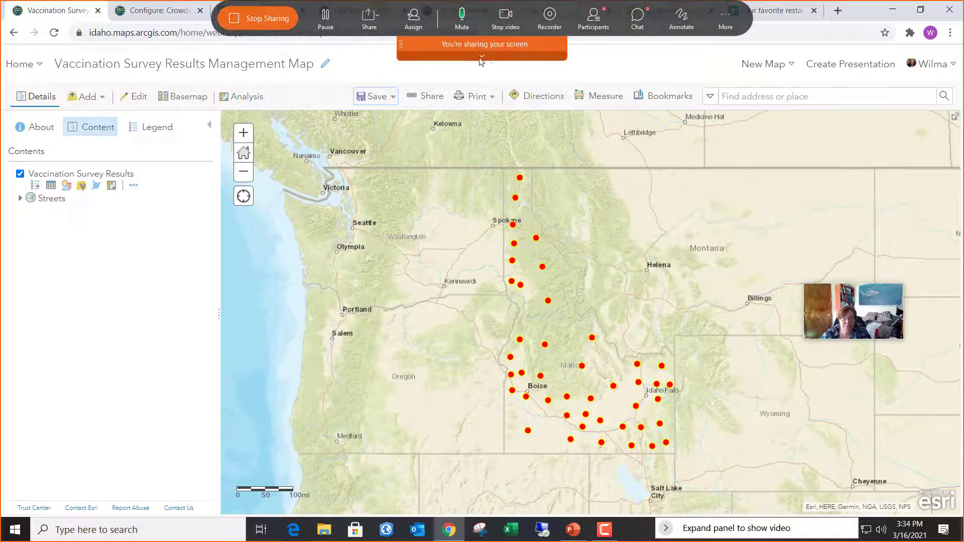
pyautogui.moveTo(86, 17); pyautogui.dragTo(900, 2)
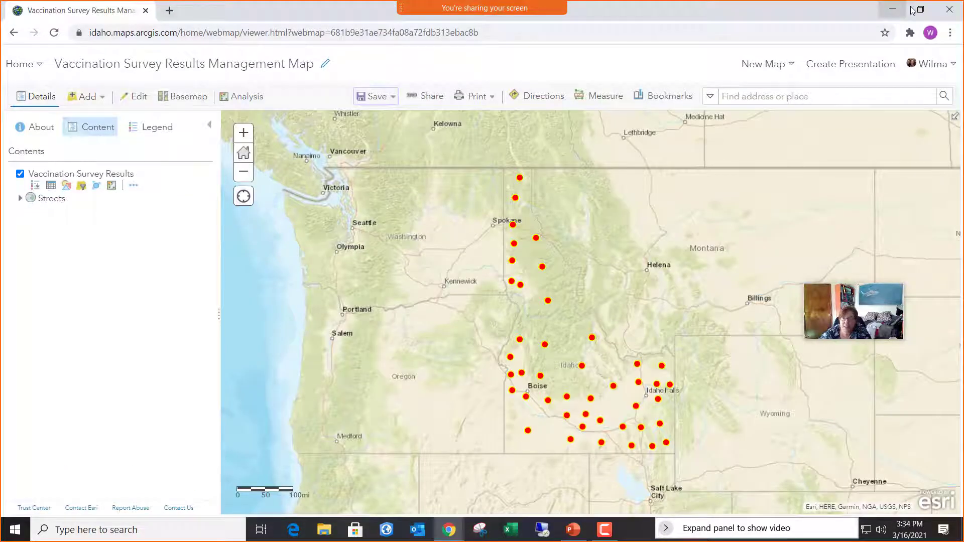
pyautogui.click(952, 9)
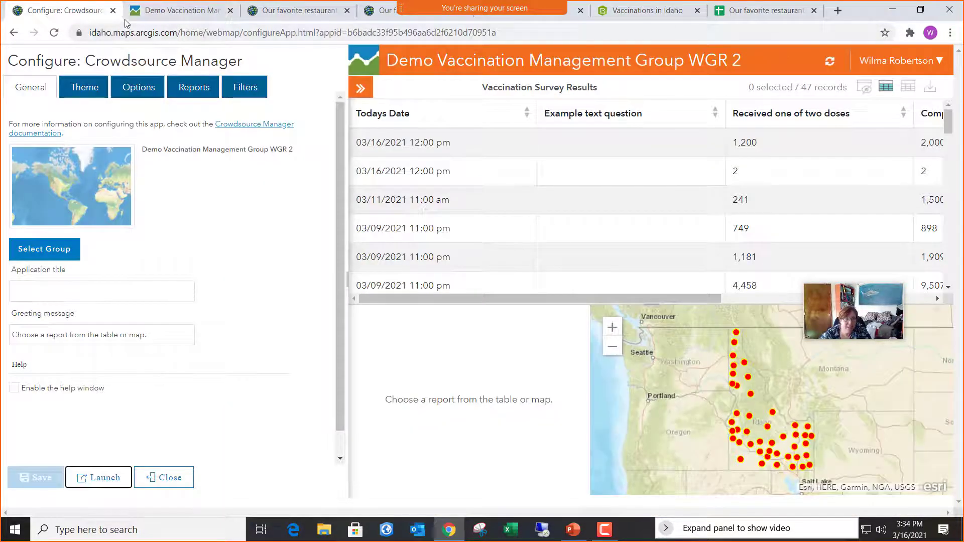
pyautogui.click(113, 11)
pyautogui.click(113, 11)
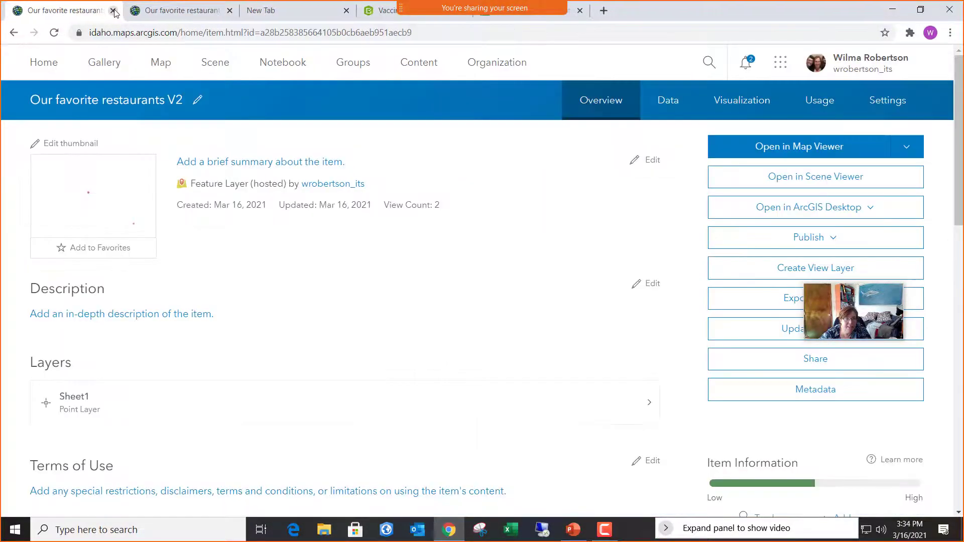
pyautogui.click(113, 11)
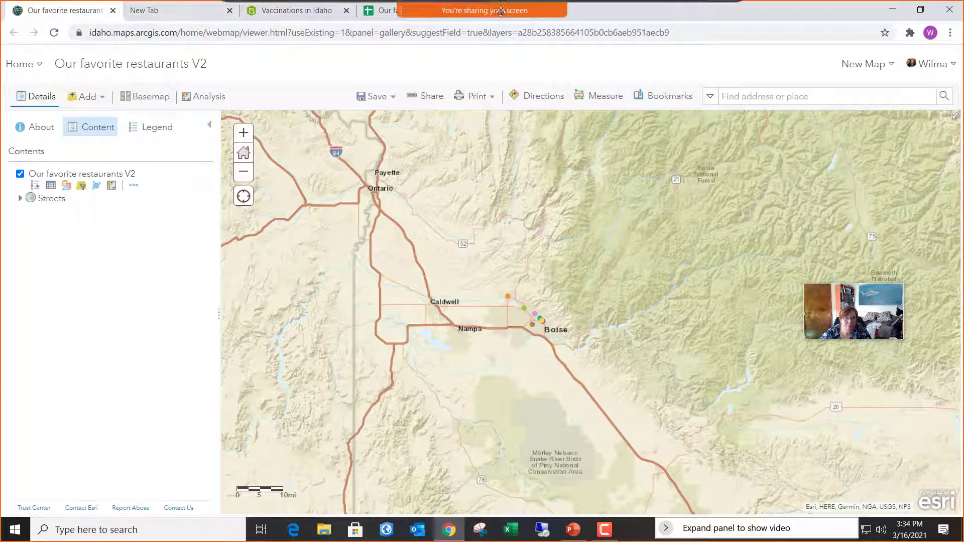
# From the Our favorite restaurants V2 map, go to the account's content and open the temp web map's item page.
pyautogui.click(201, 14)
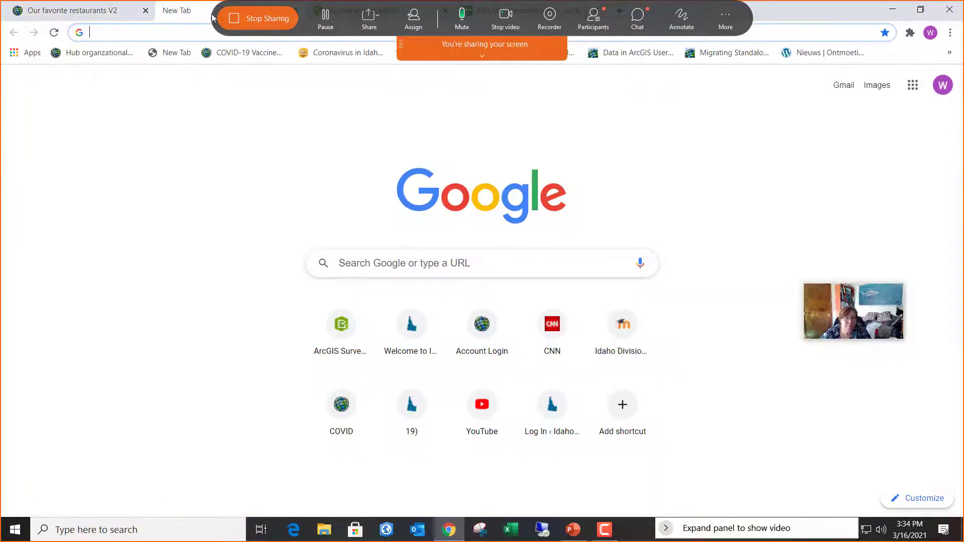
pyautogui.click(82, 11)
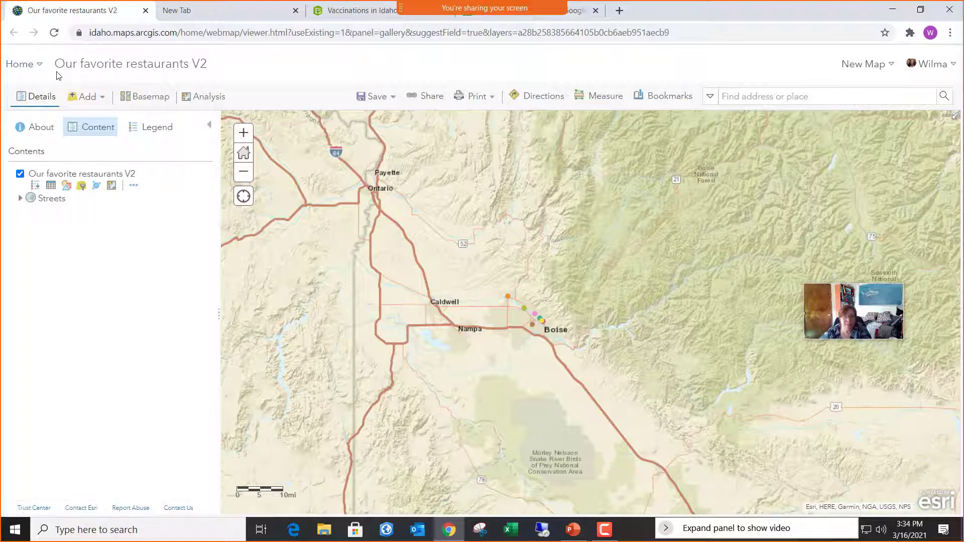
pyautogui.click(23, 68)
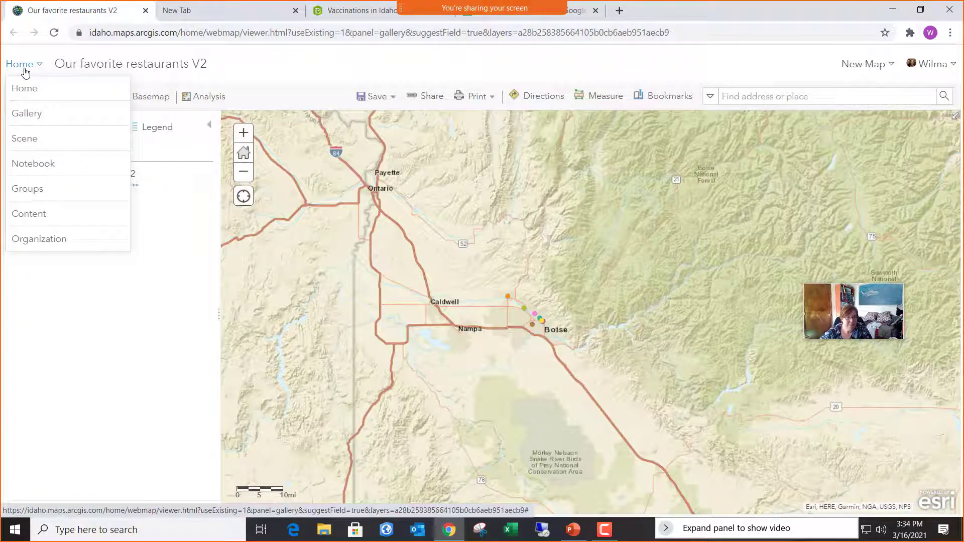
pyautogui.click(40, 219)
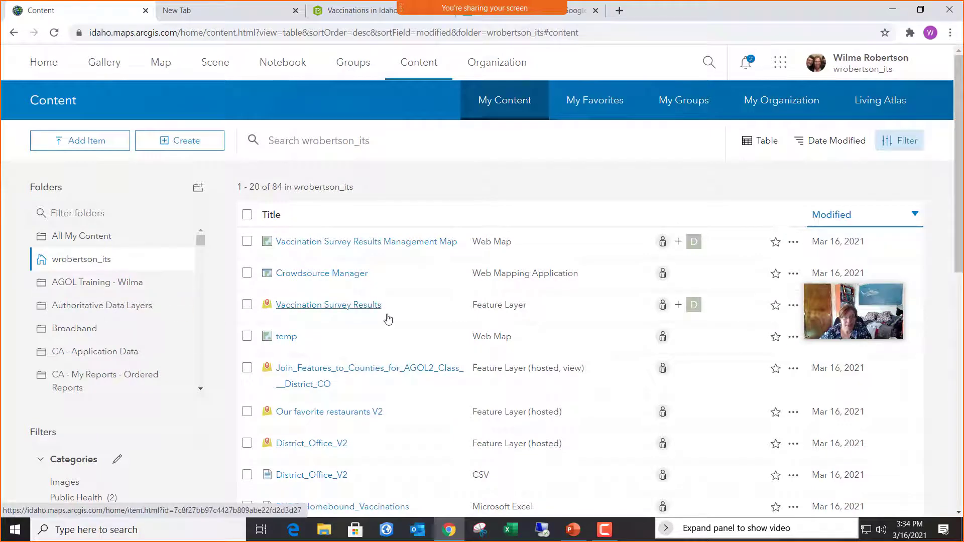
pyautogui.click(288, 341)
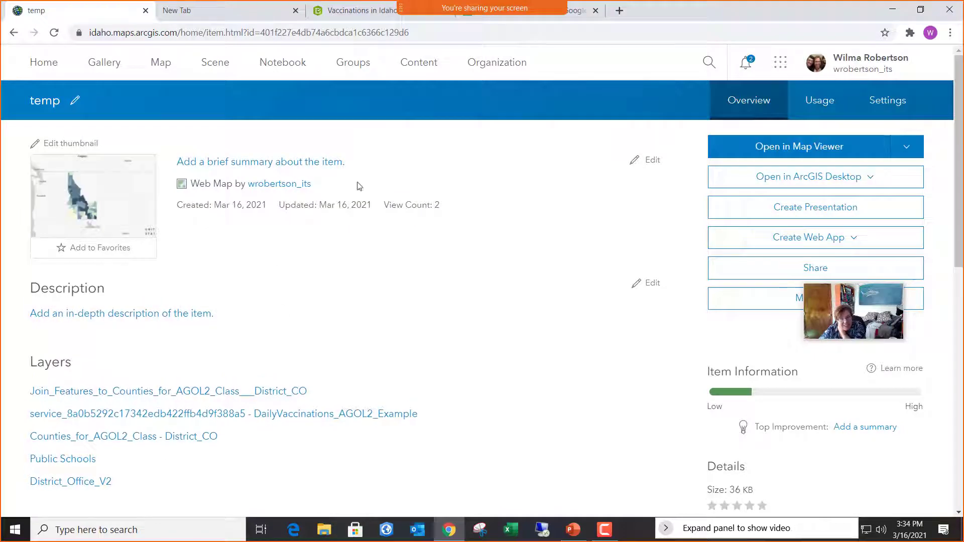
# Open the temp map for editing, discarding the other map's unsaved changes, and show only the Public Schools and District Office V2 layers.
pyautogui.click(796, 151)
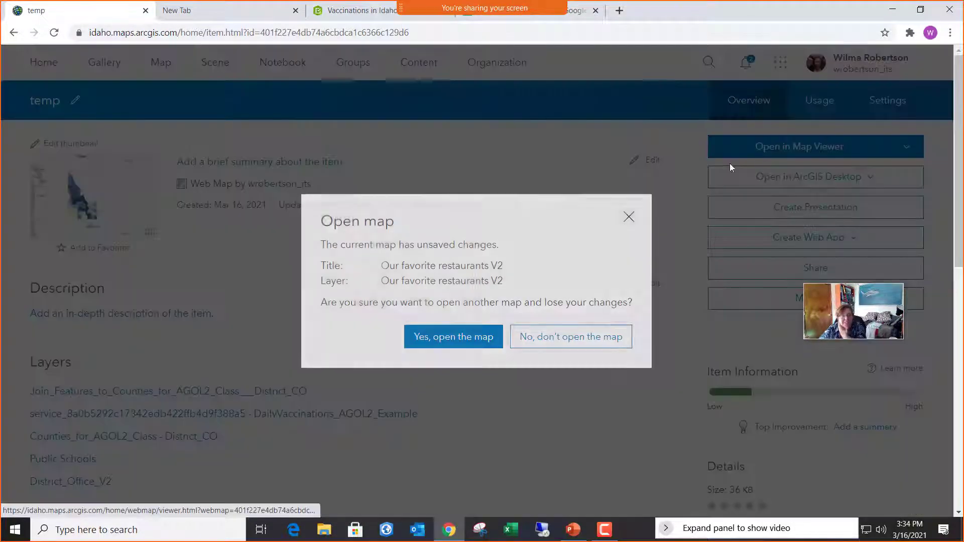
pyautogui.click(478, 347)
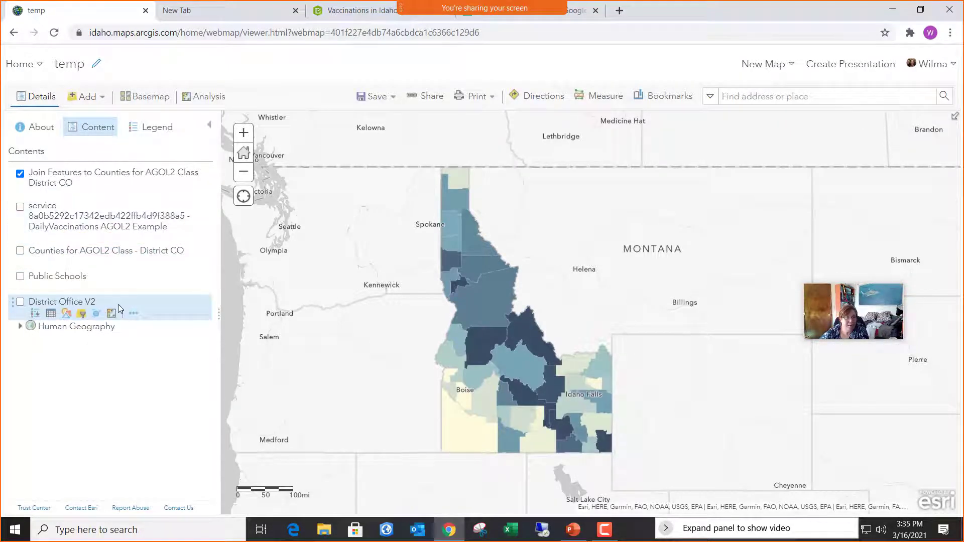
pyautogui.click(20, 302)
pyautogui.click(20, 276)
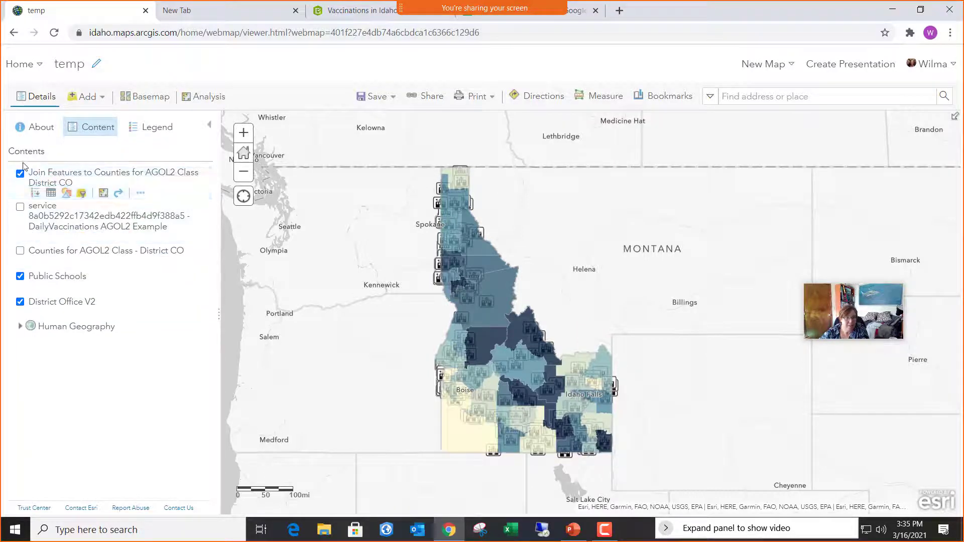
pyautogui.click(20, 174)
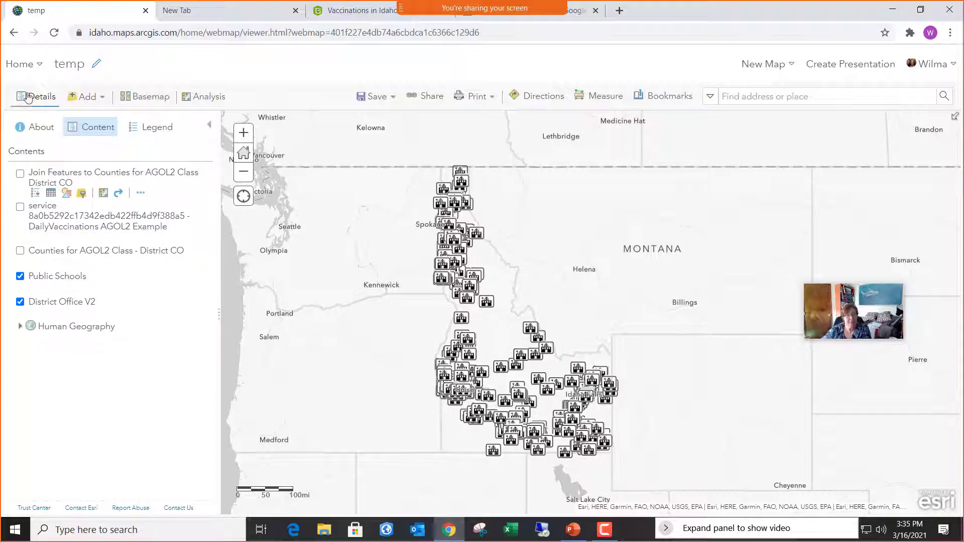
# Look over the Summarize Data analysis tools and return to the map's layer list.
pyautogui.click(221, 99)
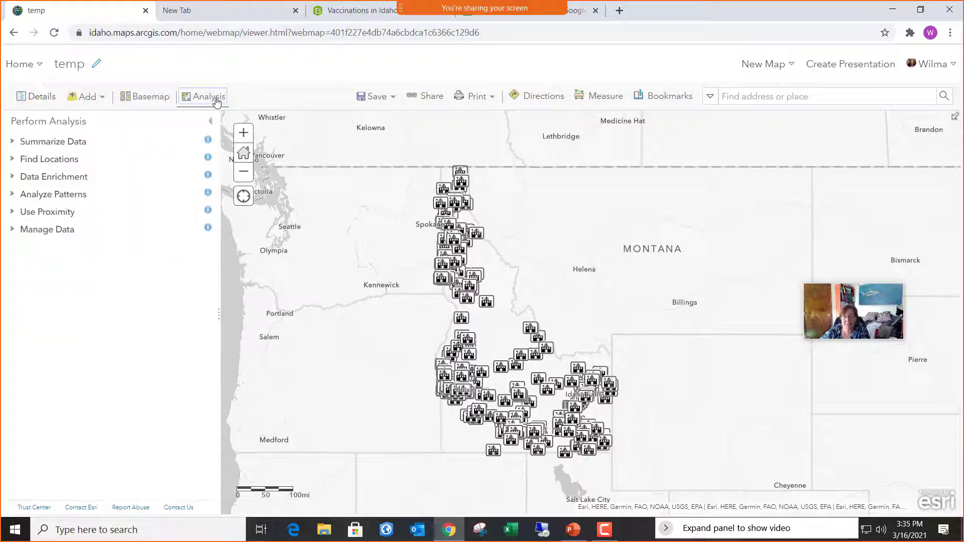
pyautogui.click(13, 143)
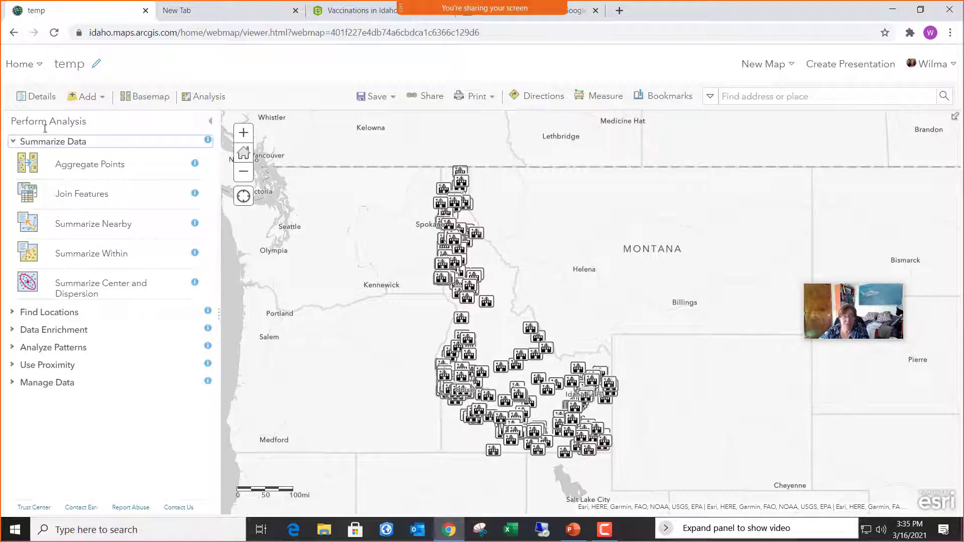
pyautogui.click(36, 97)
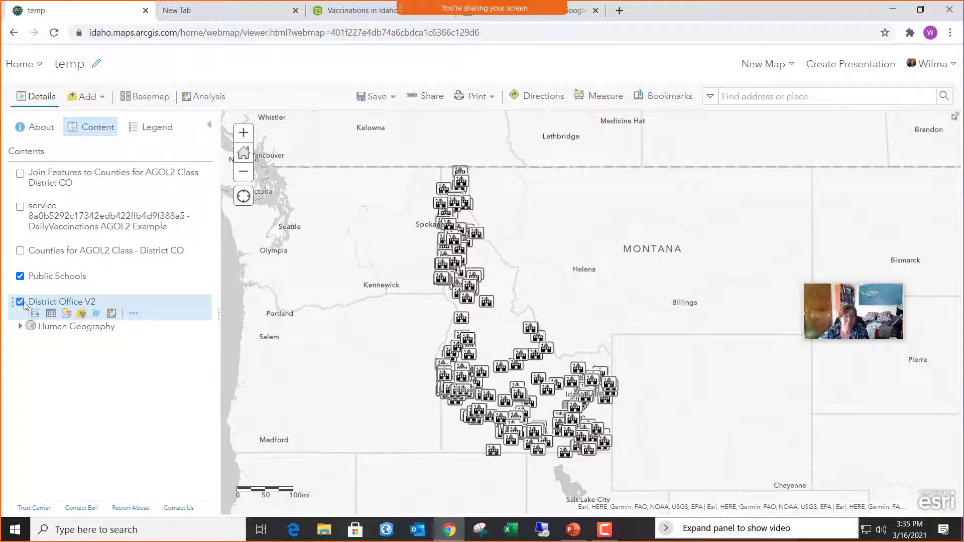
# Try point clustering on the Public Schools layer at several zoom levels with District Office V2 hidden, and turn clustering back off.
pyautogui.click(21, 303)
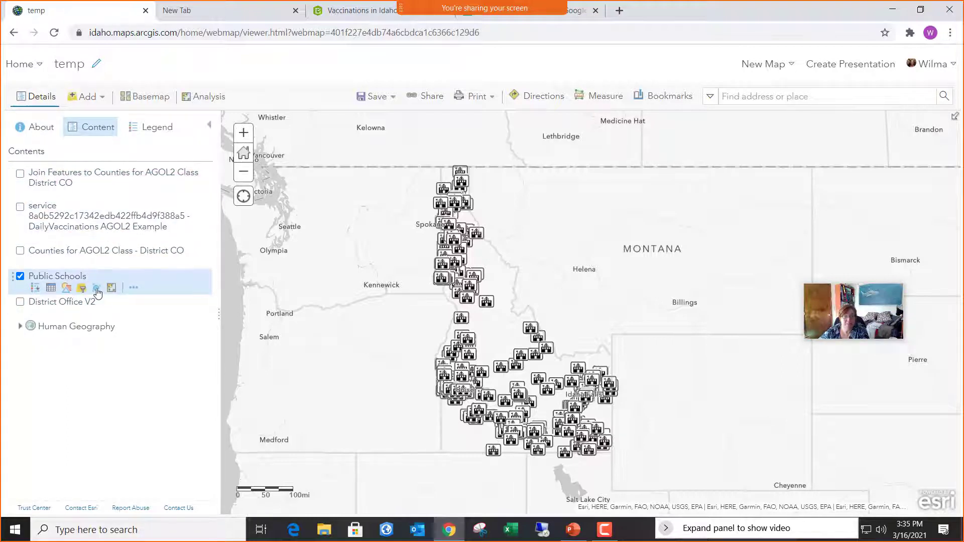
pyautogui.click(97, 290)
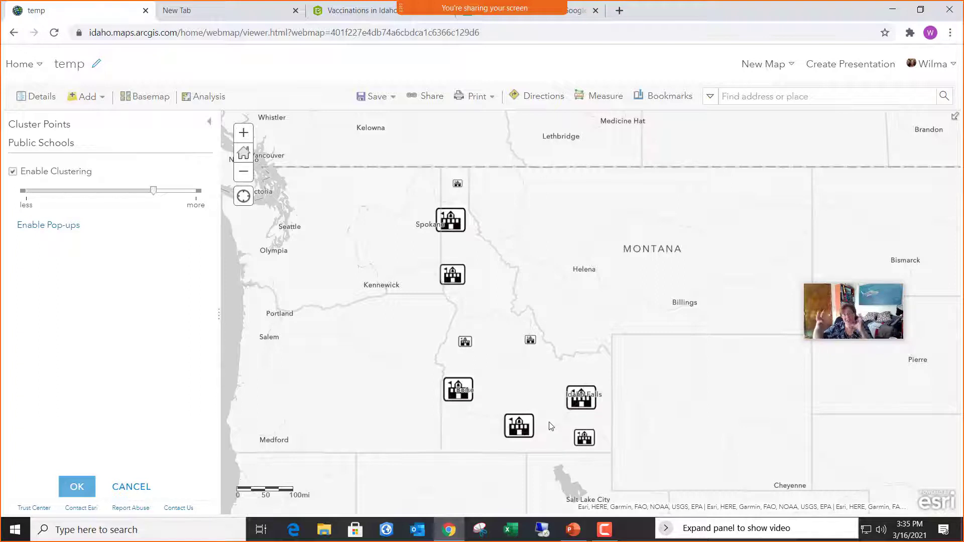
pyautogui.scroll(4, 590, 410)
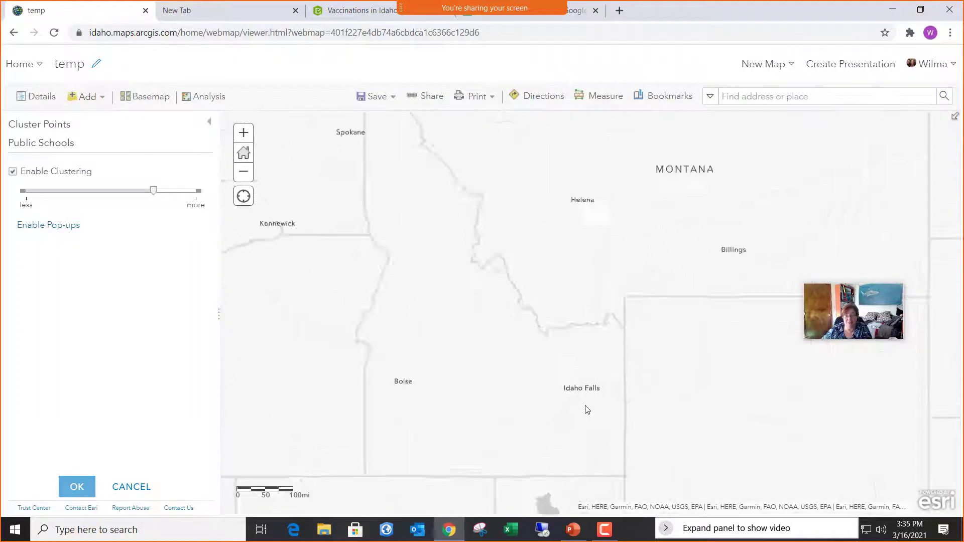
pyautogui.scroll(1, 620, 357)
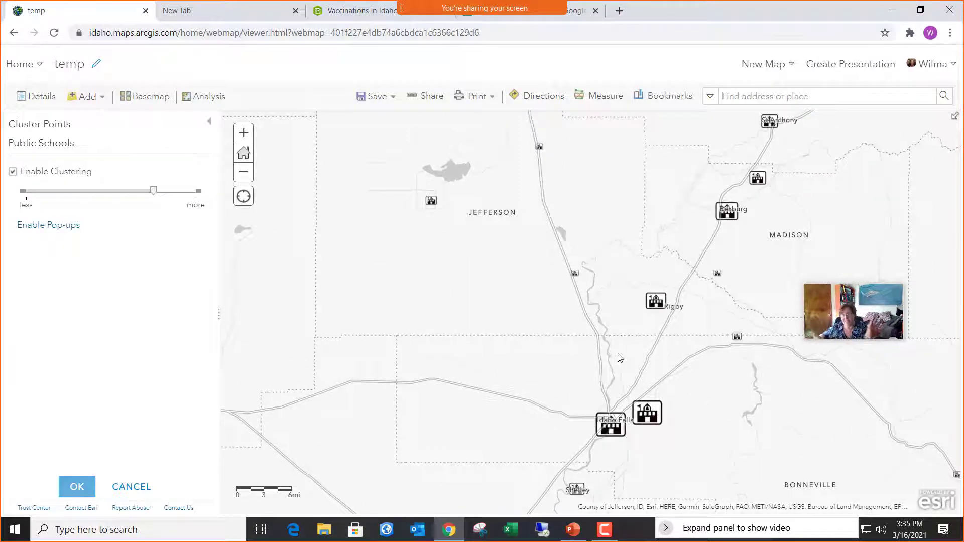
pyautogui.scroll(-1, 613, 354)
pyautogui.scroll(-3, 613, 354)
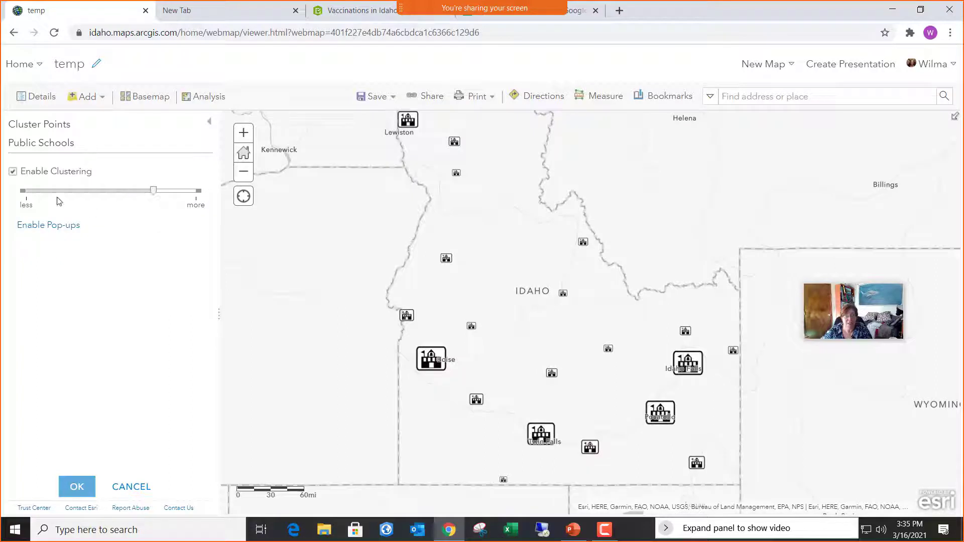
pyautogui.click(12, 173)
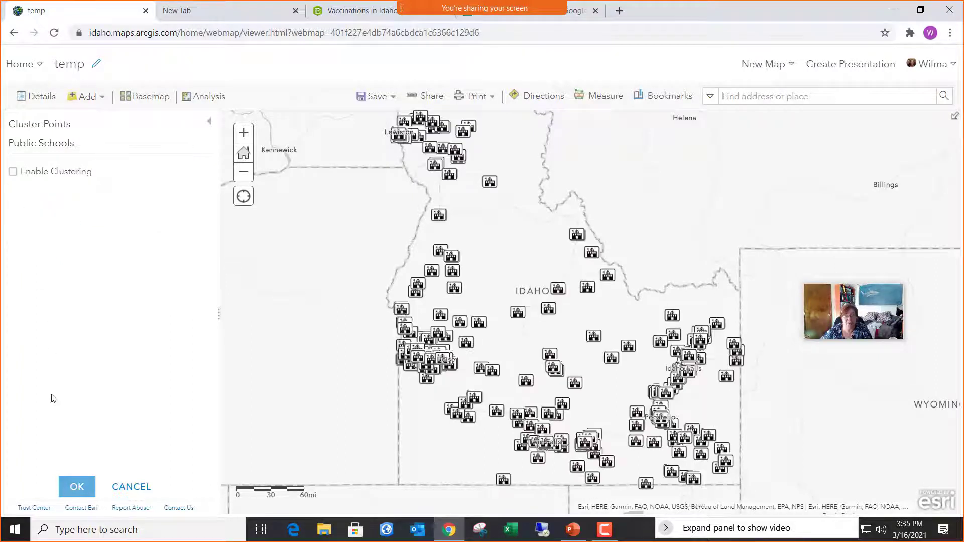
pyautogui.click(77, 487)
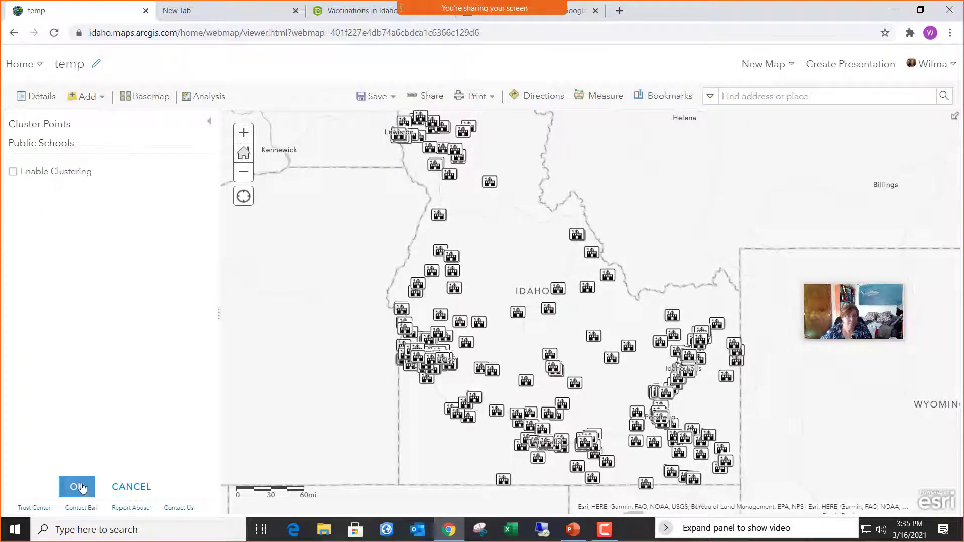
# Review the analysis tools for Find Locations, Data Enrichment, Analyze Patterns and Use Proximity.
pyautogui.click(201, 96)
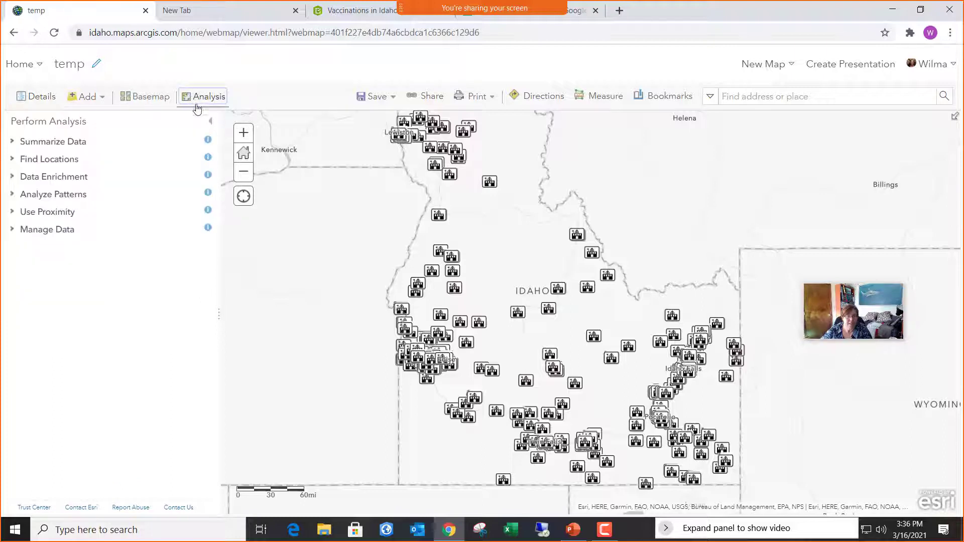
pyautogui.click(13, 159)
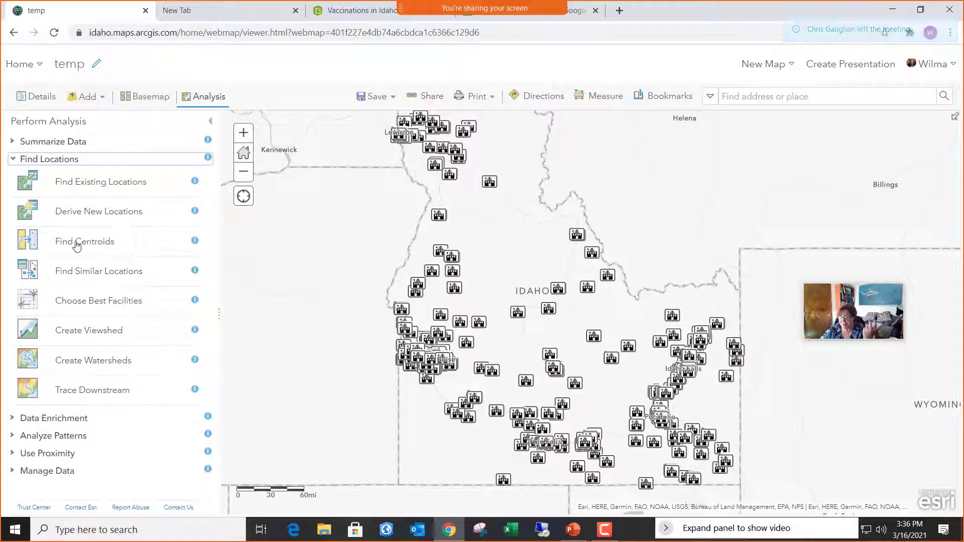
pyautogui.click(14, 160)
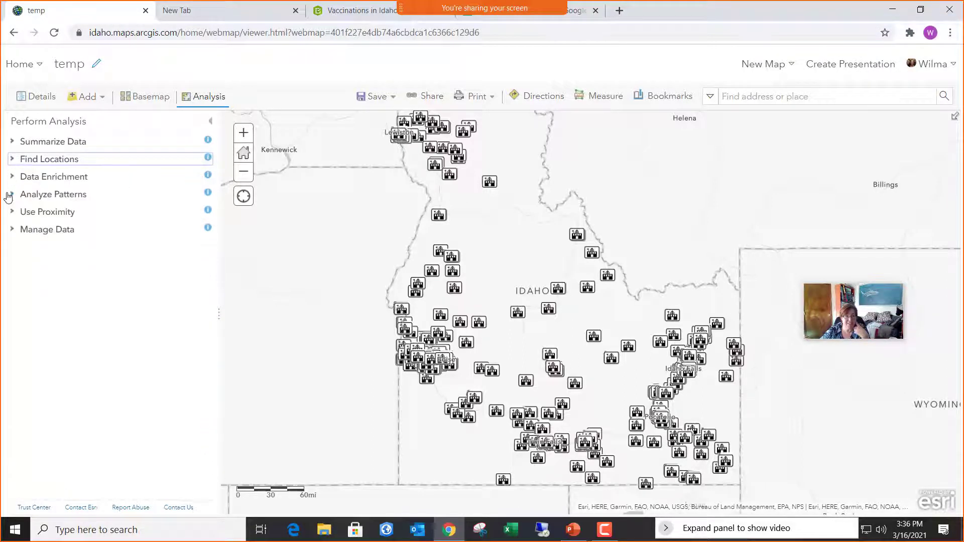
pyautogui.click(12, 179)
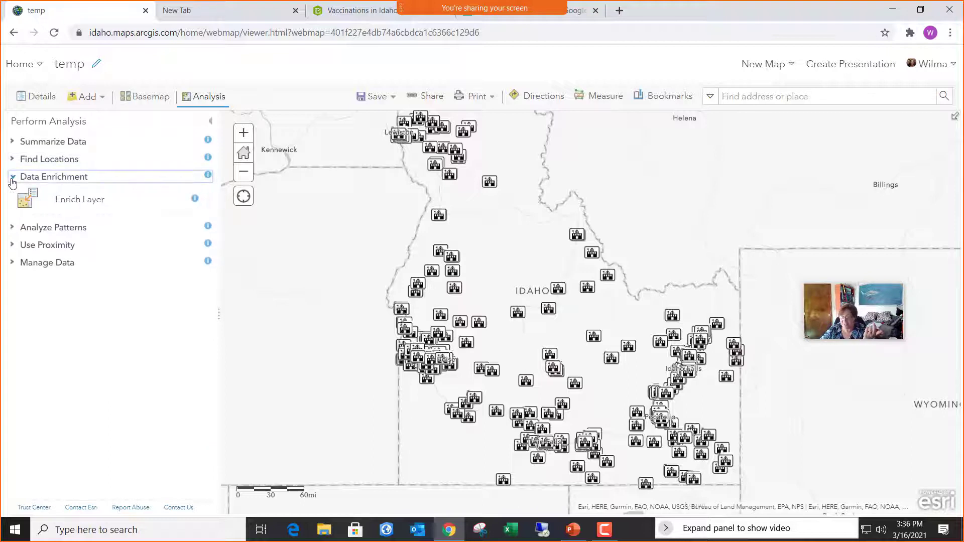
pyautogui.click(12, 179)
pyautogui.click(10, 196)
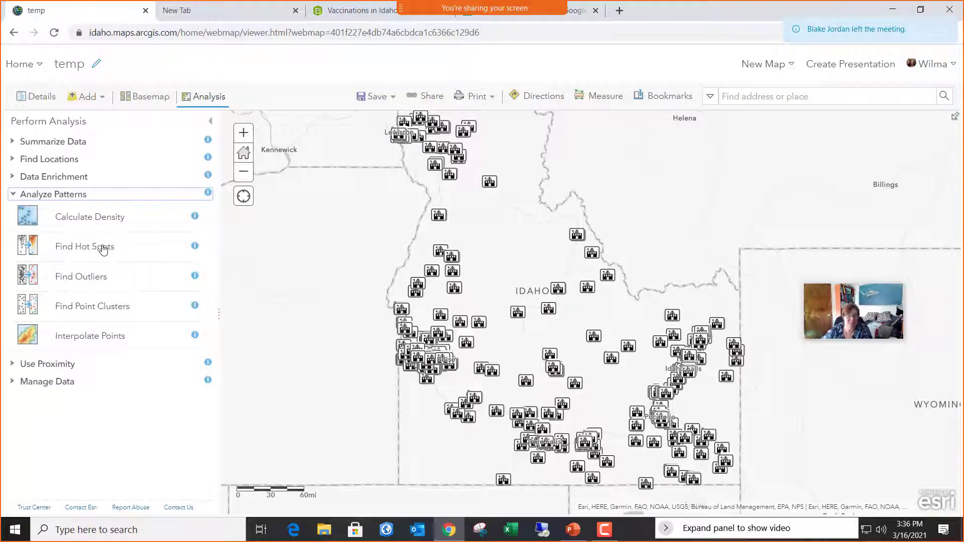
pyautogui.click(11, 365)
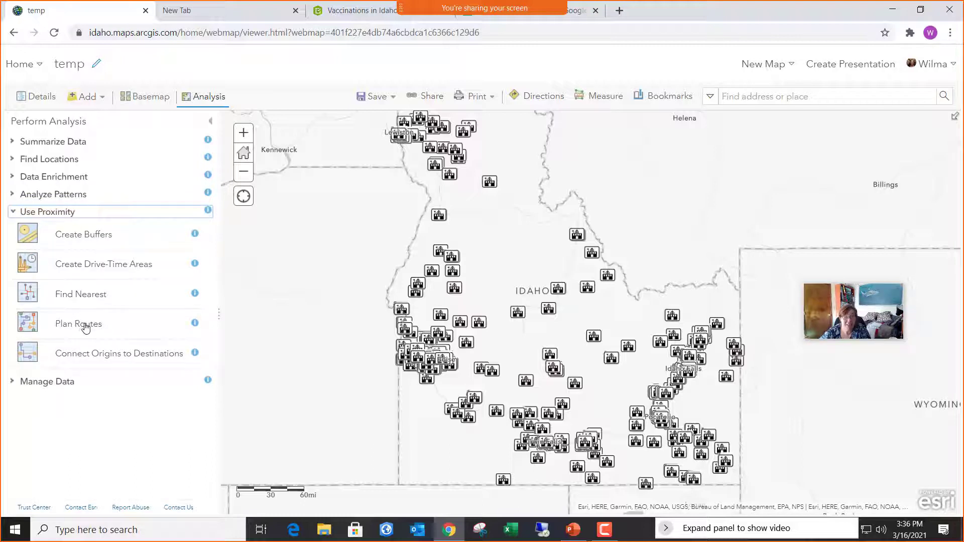
# Show the District Office V2 layer and hide the Public Schools layer.
pyautogui.click(37, 97)
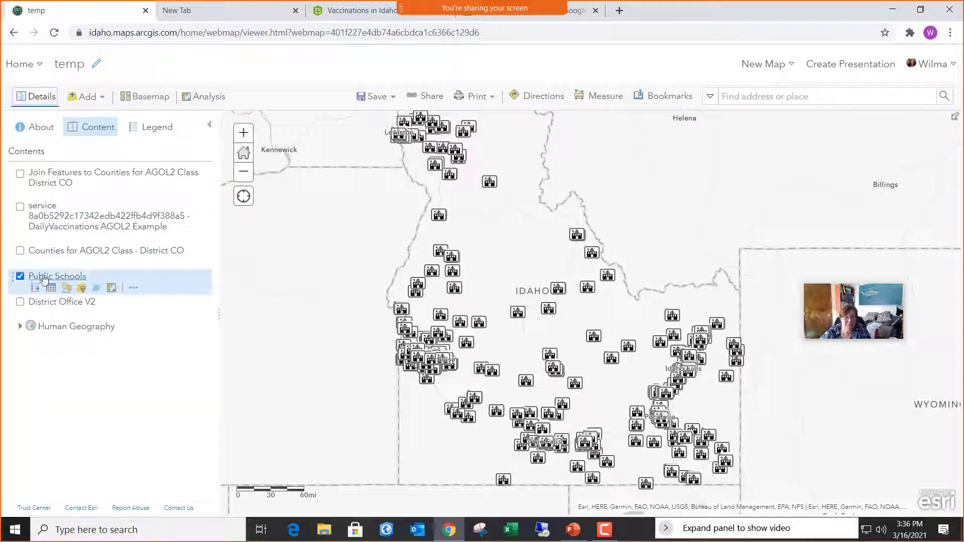
pyautogui.click(20, 302)
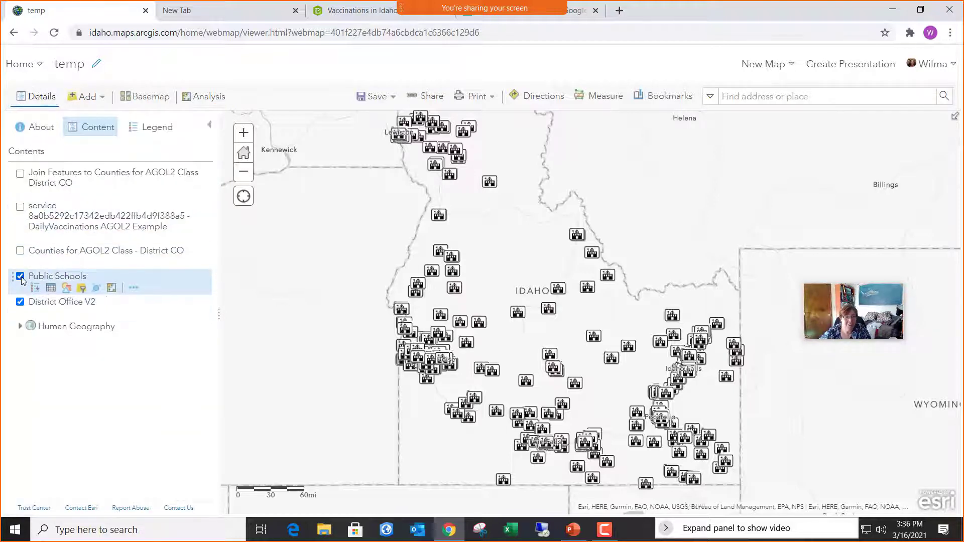
pyautogui.click(20, 277)
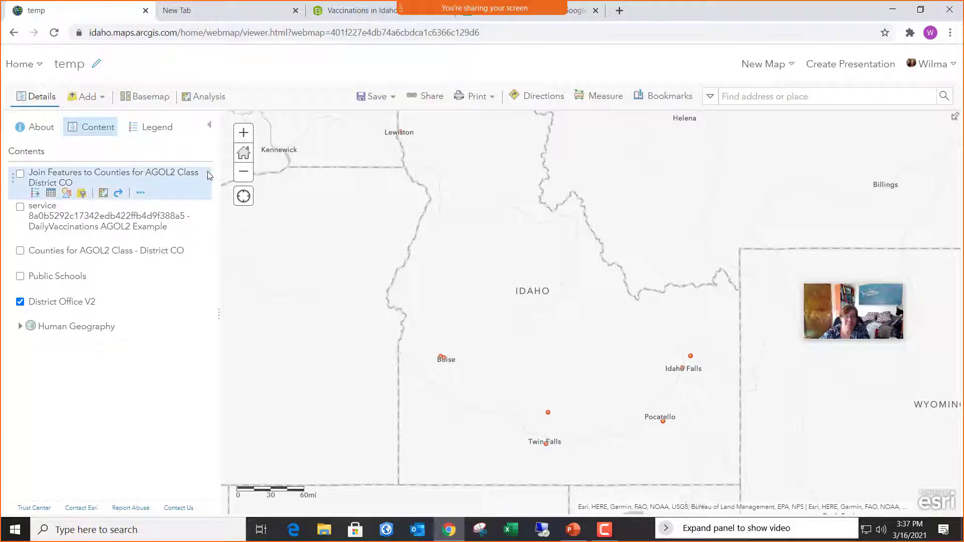
# Start the Plan Routes proximity analysis with District_Office_V2 as the layer of stops to visit.
pyautogui.click(211, 100)
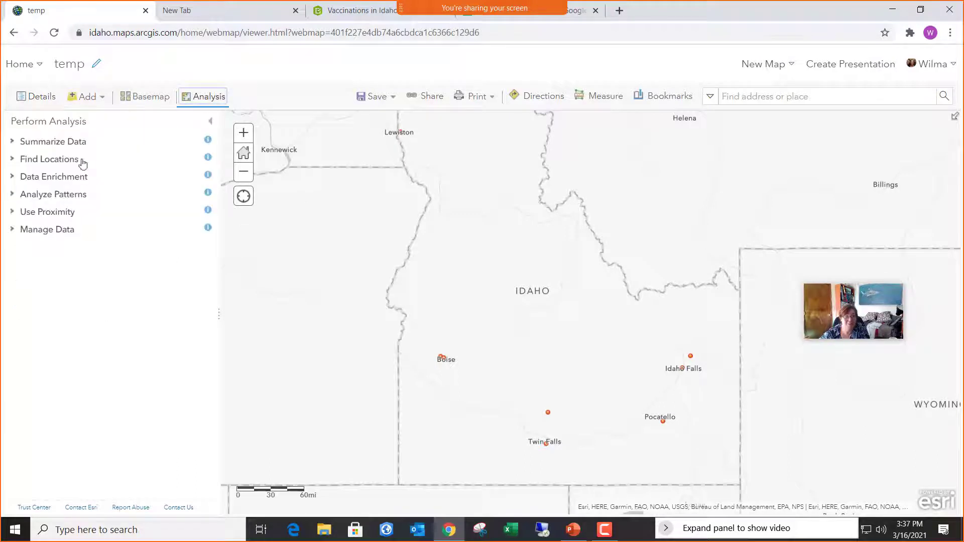
pyautogui.click(13, 212)
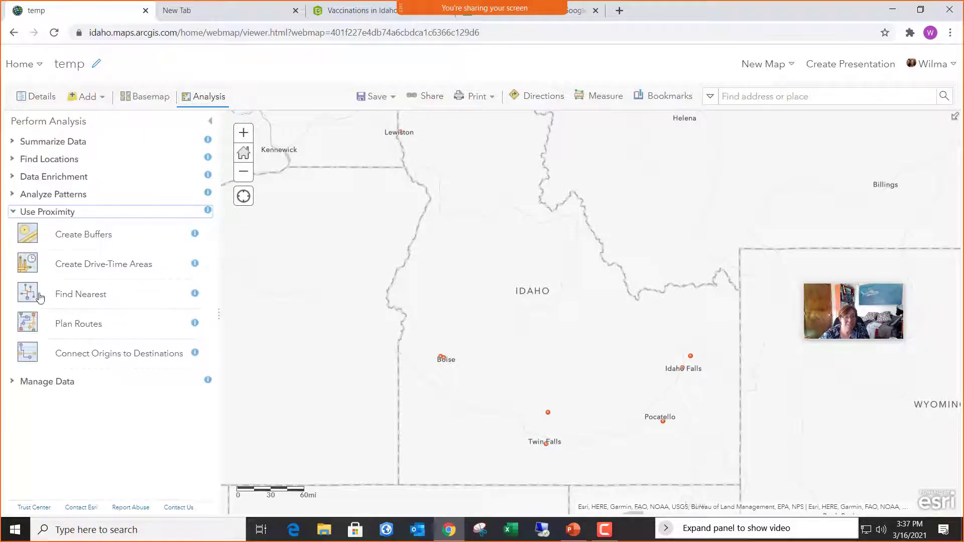
pyautogui.click(85, 326)
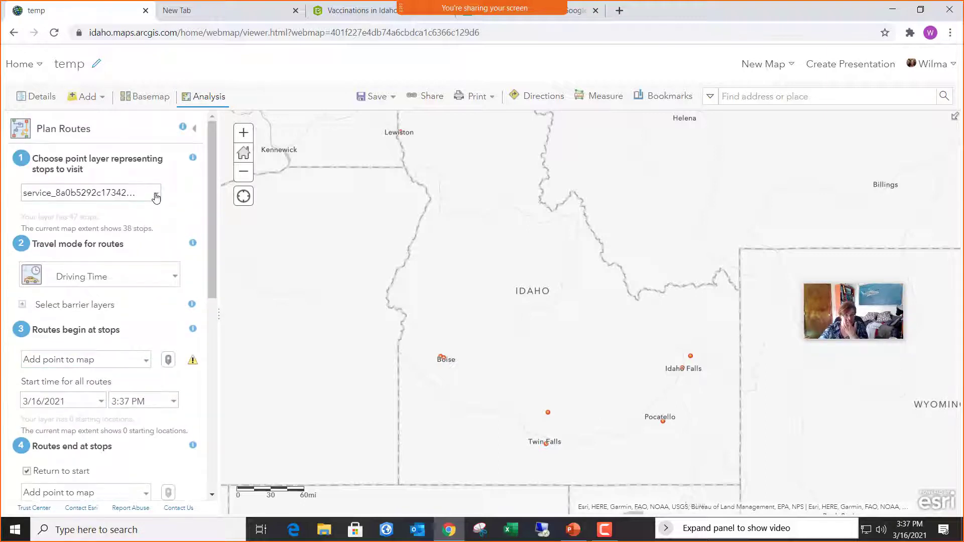
pyautogui.click(156, 194)
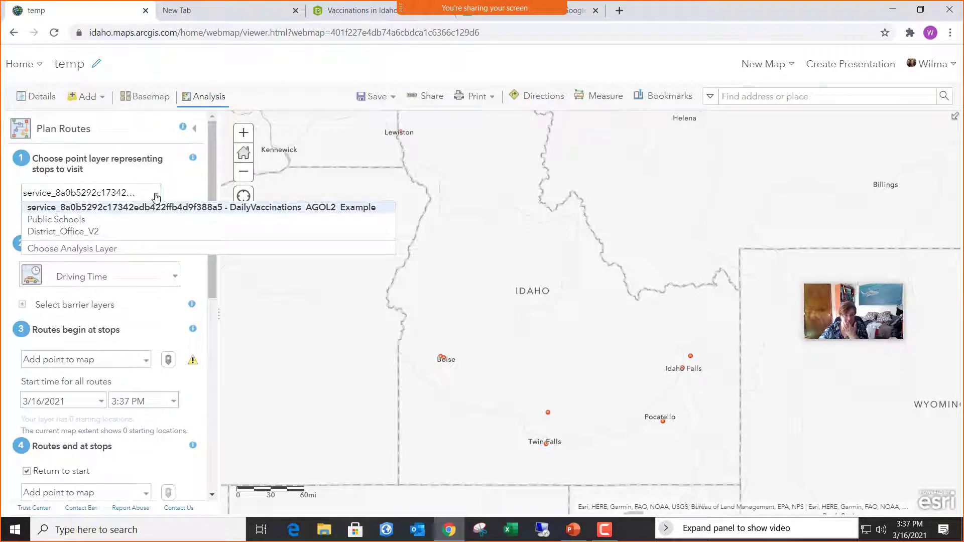
pyautogui.click(147, 231)
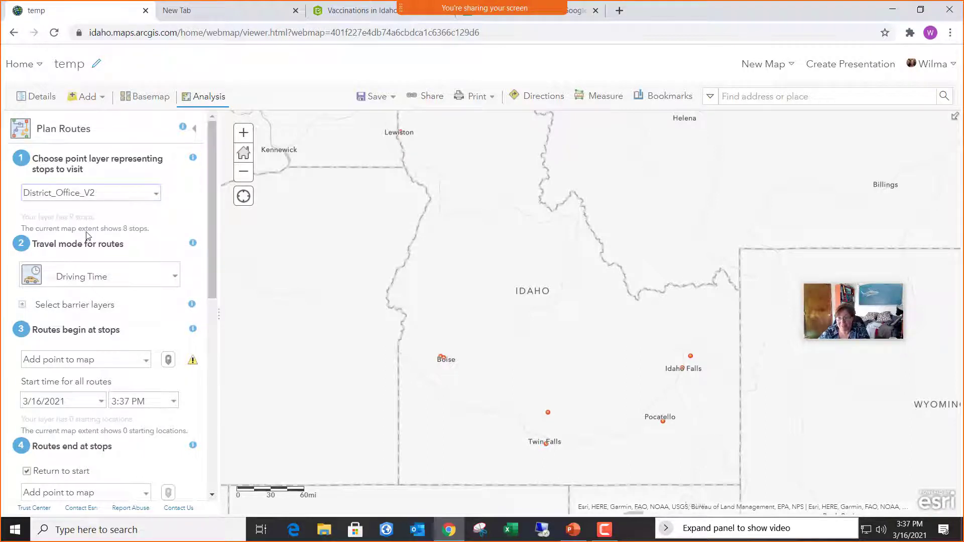
# Check the available travel modes, keep Driving Time, and place the routes' starting point at the Twin Falls district office.
pyautogui.scroll(-3, 129, 266)
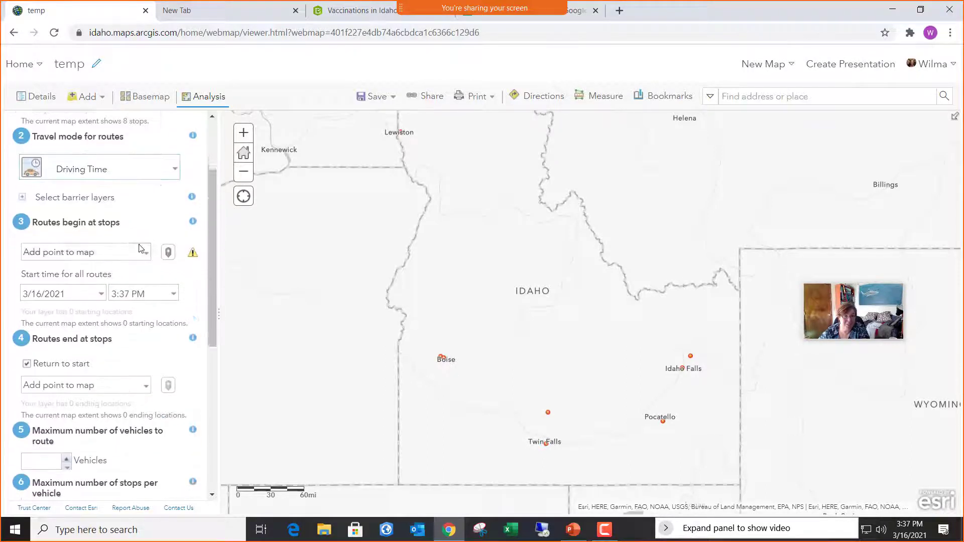
pyautogui.click(174, 153)
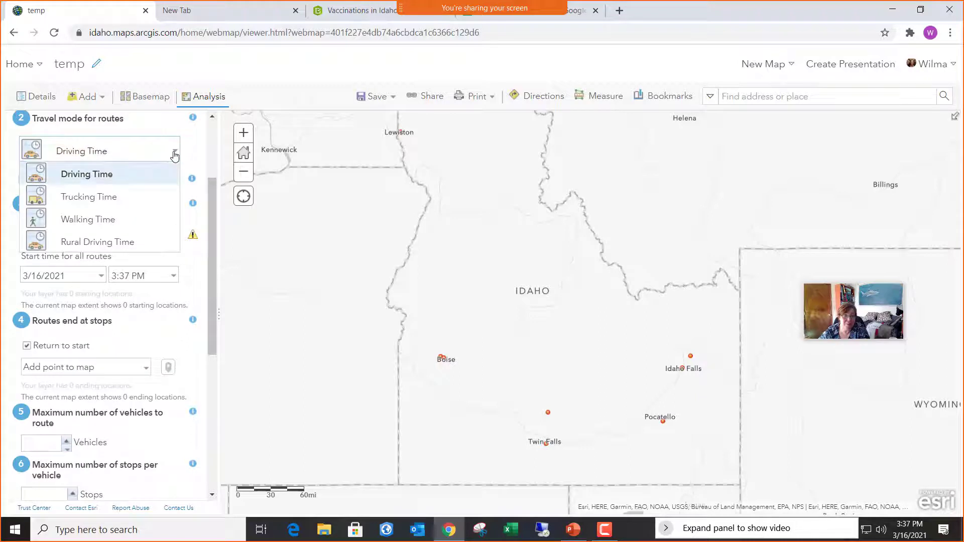
pyautogui.click(174, 153)
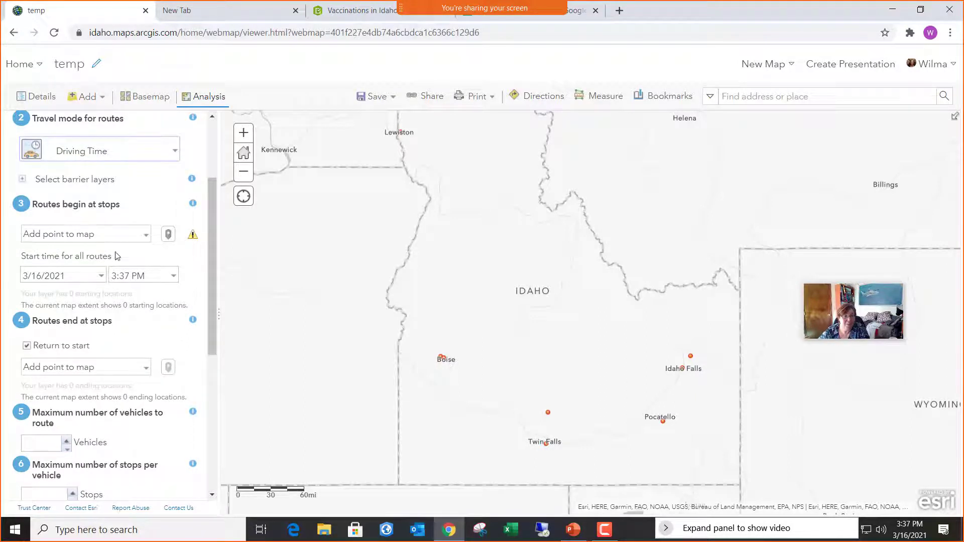
pyautogui.click(169, 234)
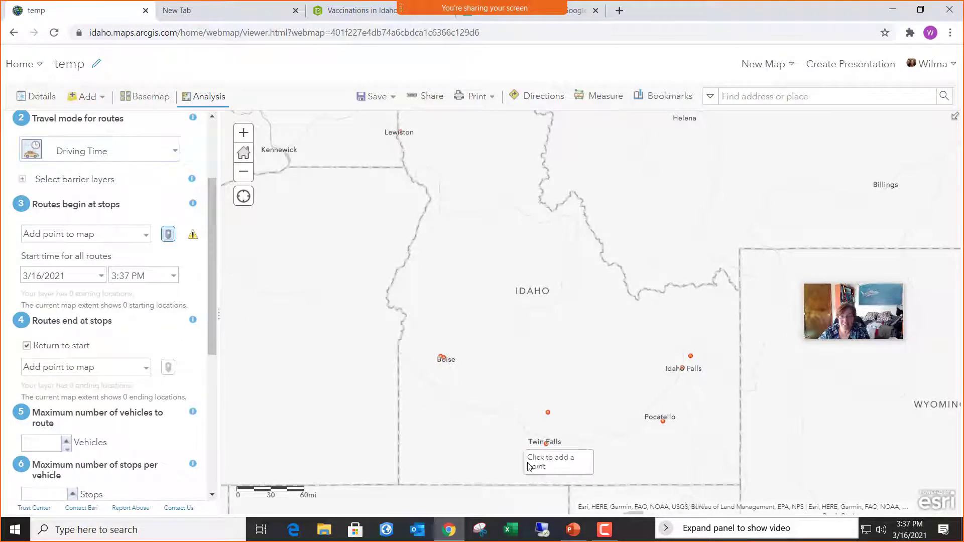
pyautogui.click(547, 444)
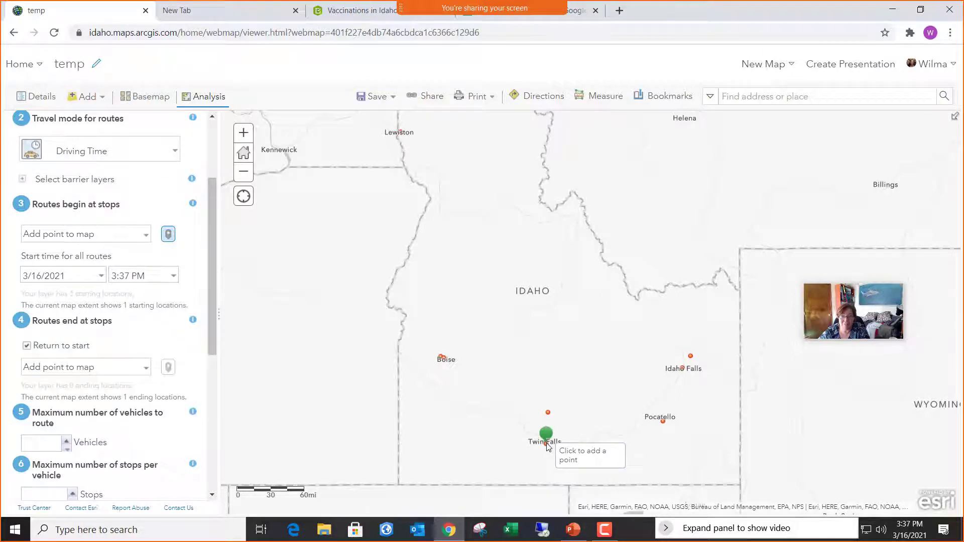
# Set the maximum number of vehicles to route to 3 and the maximum stops per vehicle to 10.
pyautogui.scroll(-1, 93, 276)
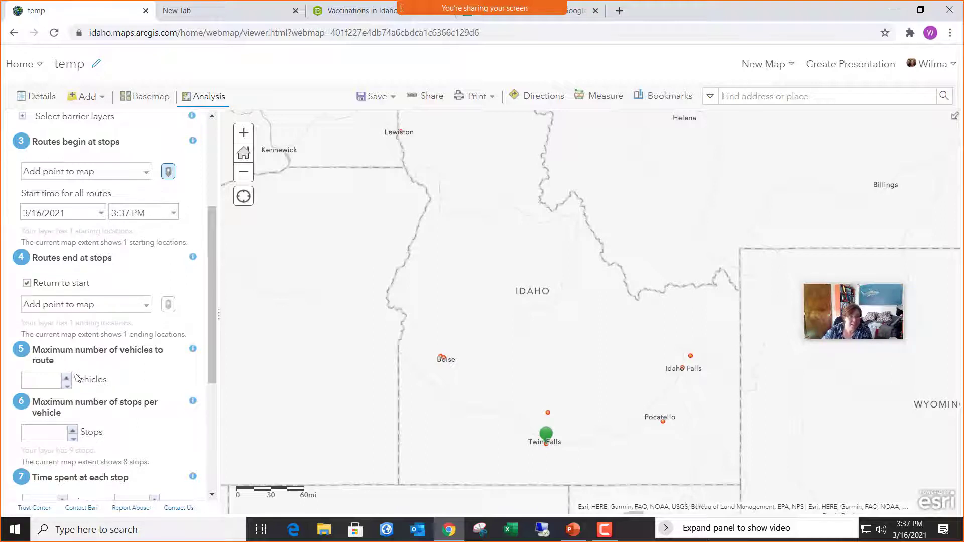
pyautogui.scroll(-1, 71, 371)
pyautogui.click(48, 319)
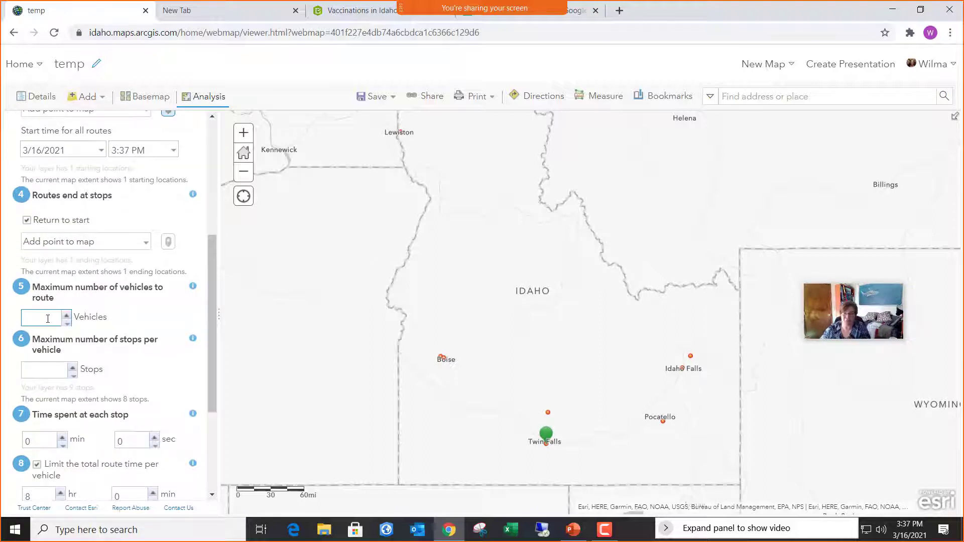
pyautogui.write('3')
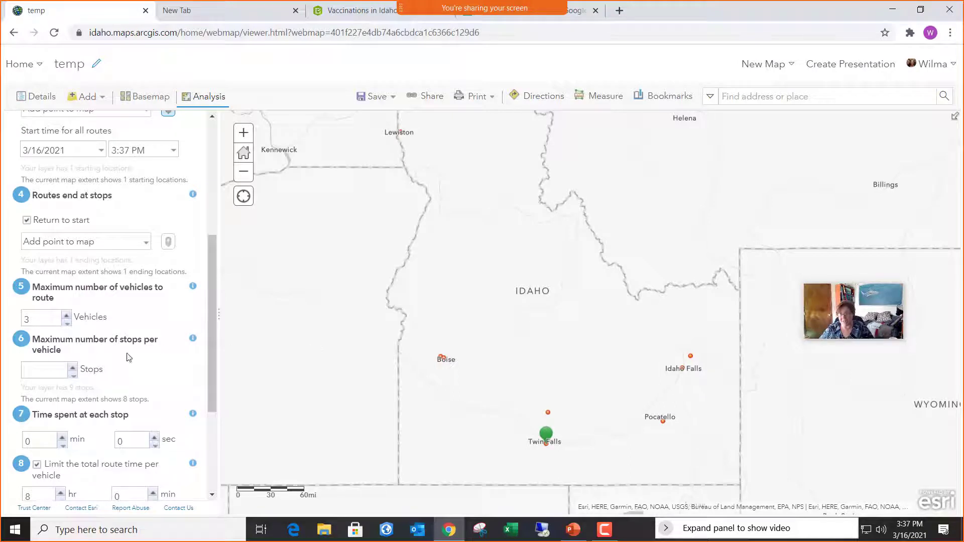
pyautogui.scroll(-1, 153, 360)
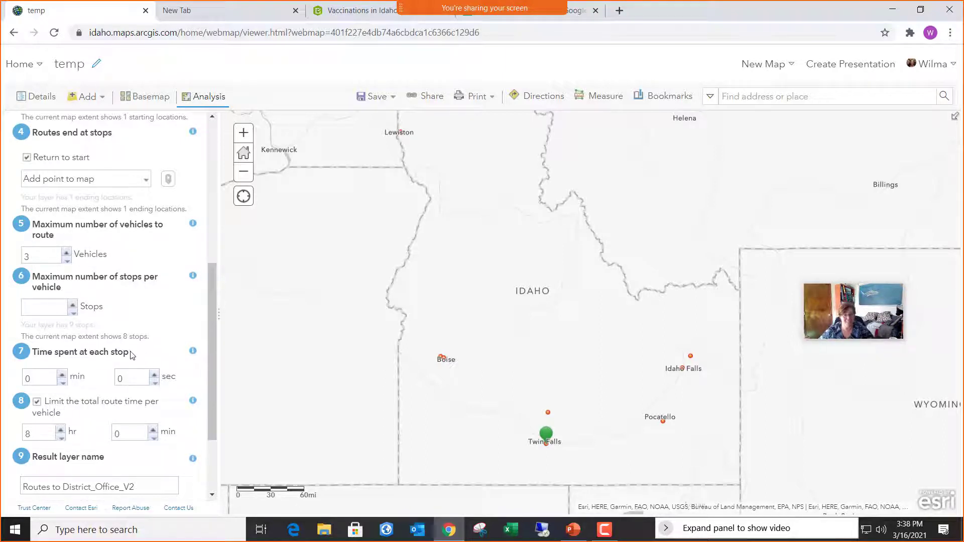
pyautogui.click(45, 311)
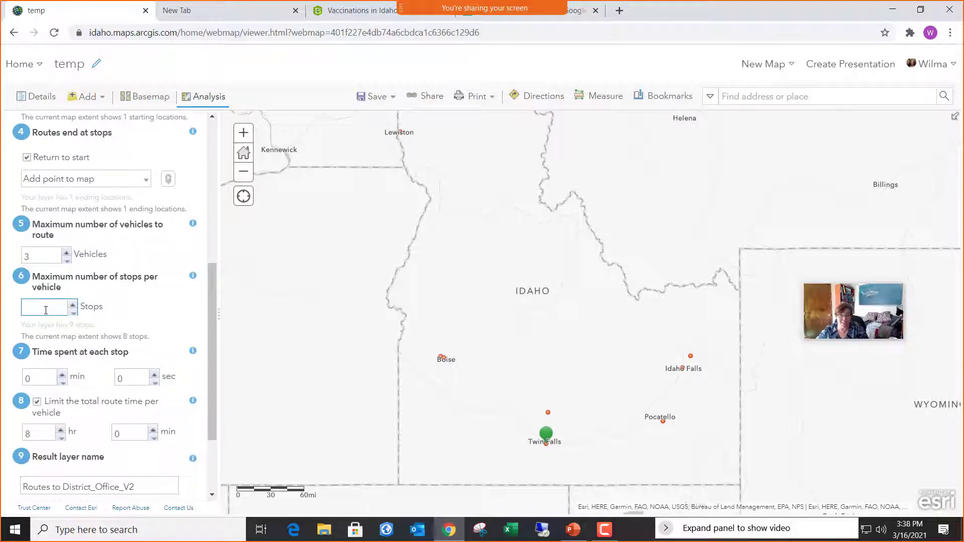
pyautogui.click(154, 302)
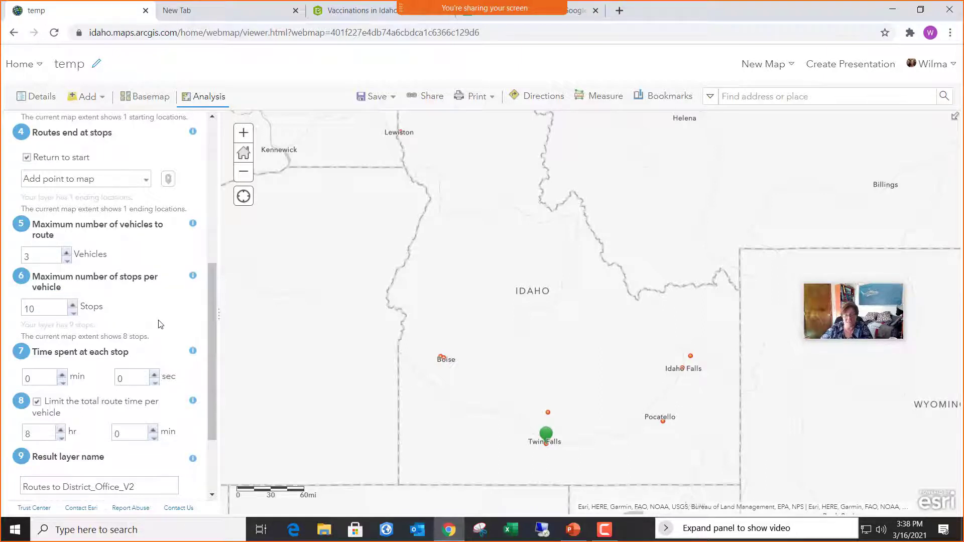
# Set the time spent at each stop to 10 min and limit the total route time per vehicle to 12 hr.
pyautogui.click(46, 384)
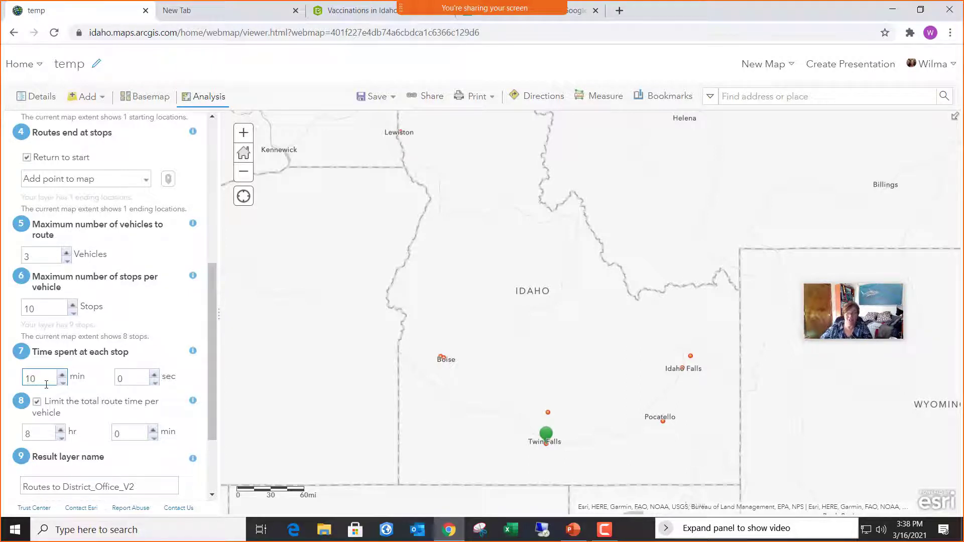
pyautogui.click(204, 420)
pyautogui.scroll(-1, 212, 418)
pyautogui.click(34, 371)
pyautogui.doubleClick(33, 371)
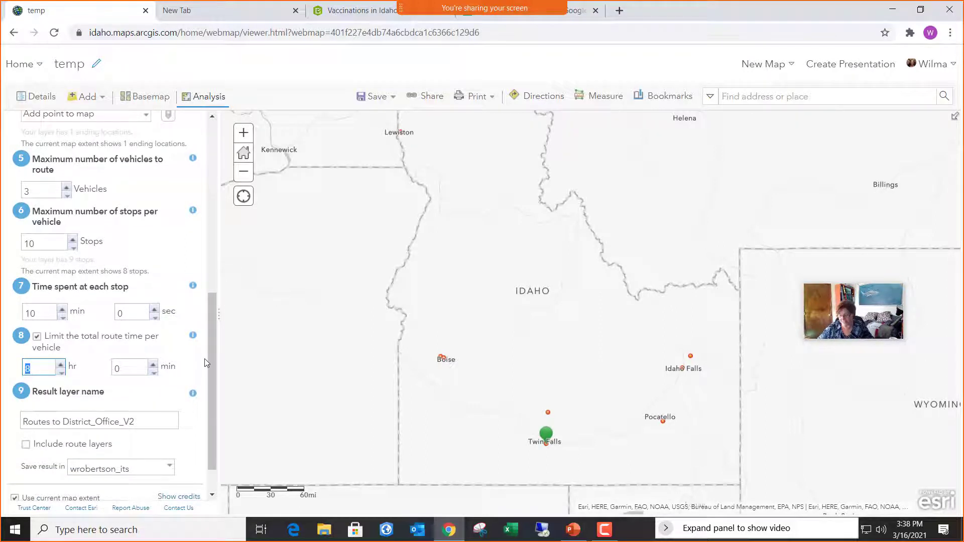
pyautogui.write('12')
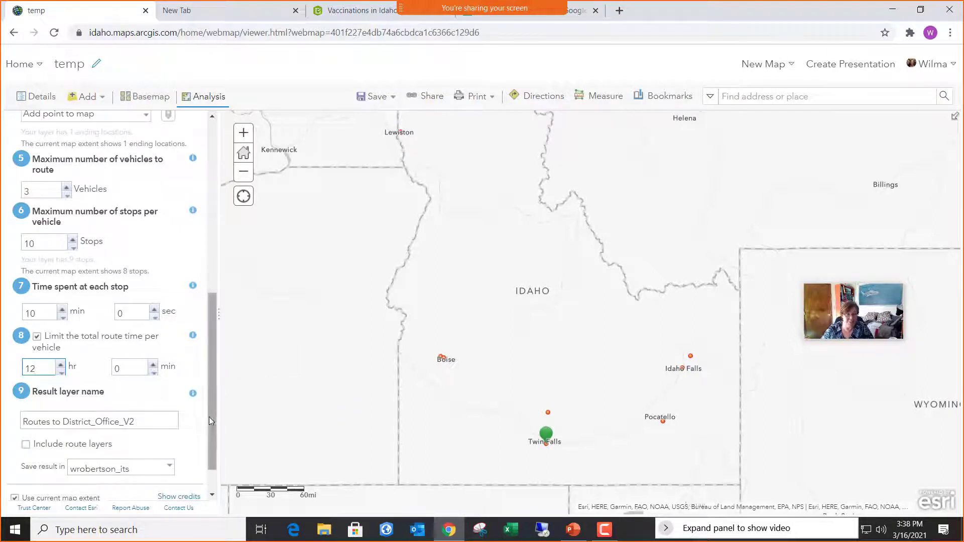
# Turn off the restriction to the current map extent, run the route analysis, and dismiss the resulting warning.
pyautogui.moveTo(209, 418); pyautogui.dragTo(202, 310)
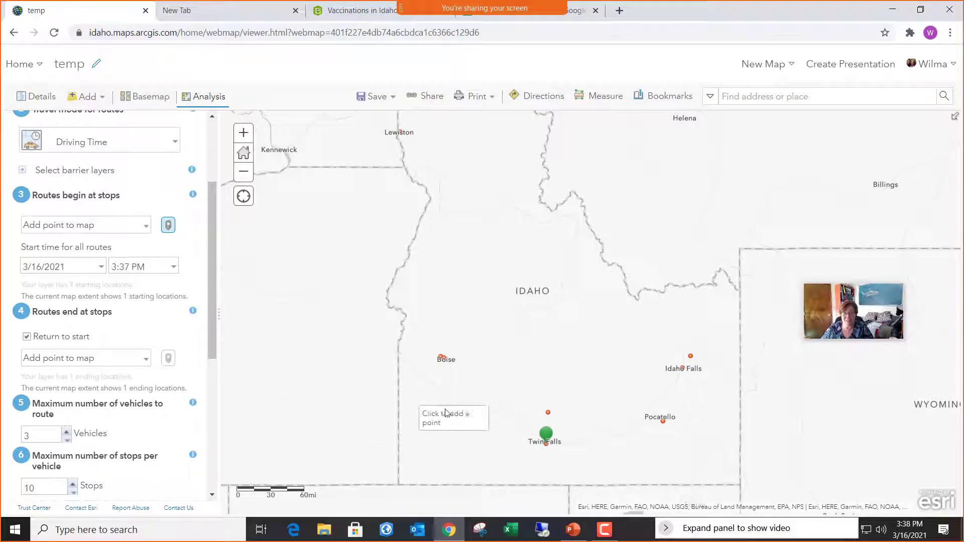
pyautogui.moveTo(213, 338); pyautogui.dragTo(209, 477)
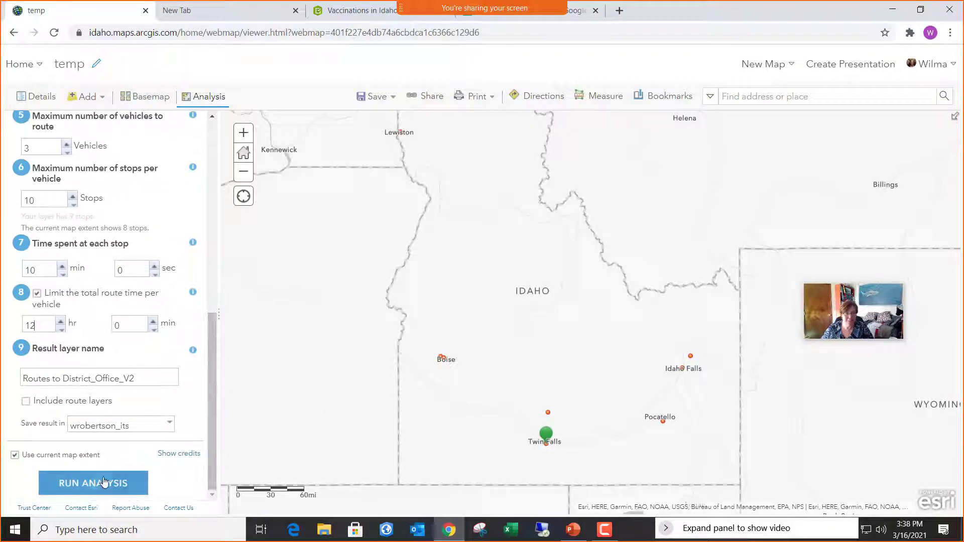
pyautogui.click(15, 457)
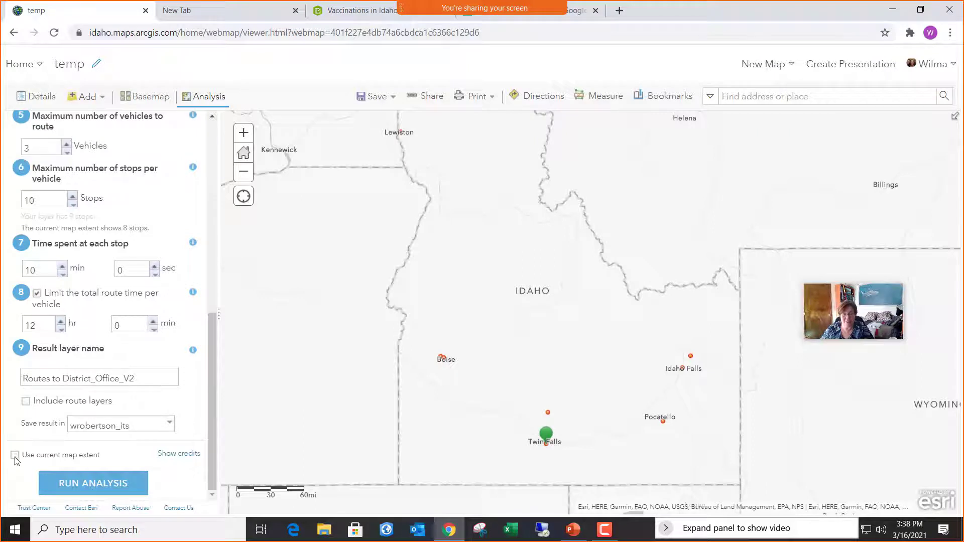
pyautogui.click(117, 488)
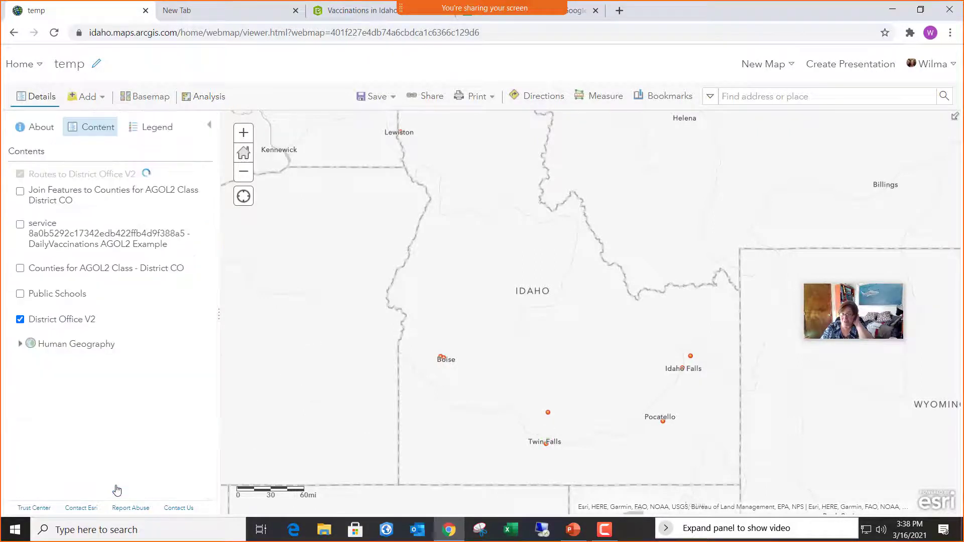
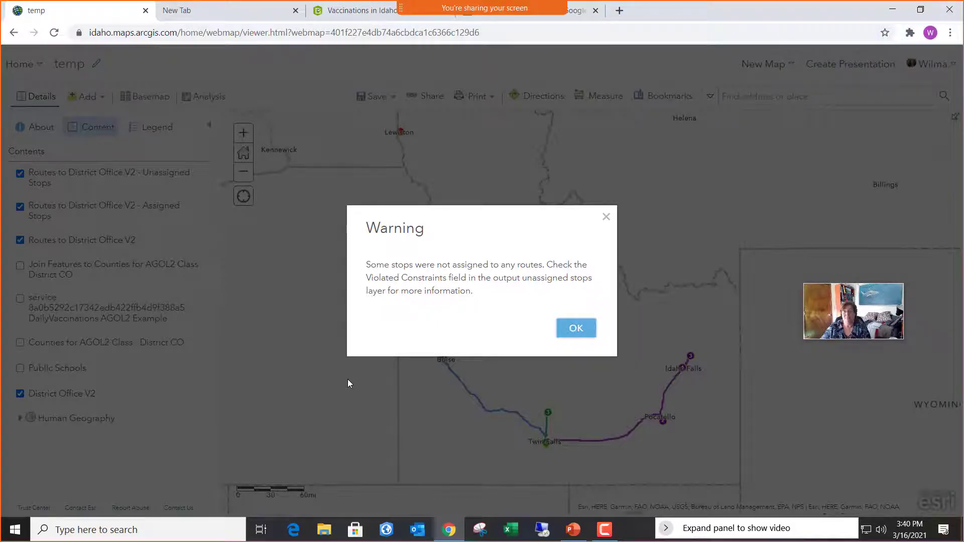
pyautogui.click(577, 329)
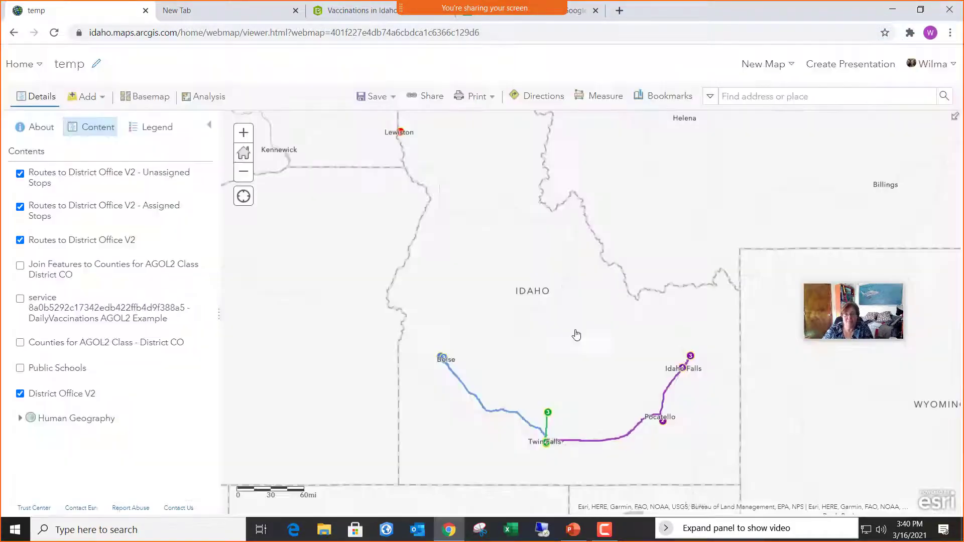
# Inspect the planned routes and unassigned stops on the map, and hide the Unassigned Stops layer.
pyautogui.scroll(-1, 545, 345)
pyautogui.moveTo(519, 302); pyautogui.dragTo(508, 343)
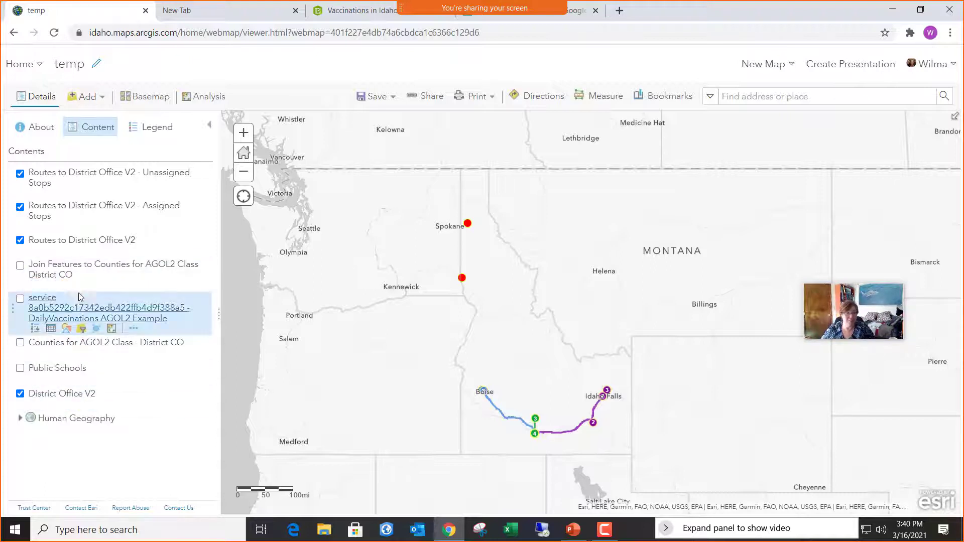
pyautogui.scroll(1, 527, 433)
pyautogui.scroll(2, 527, 433)
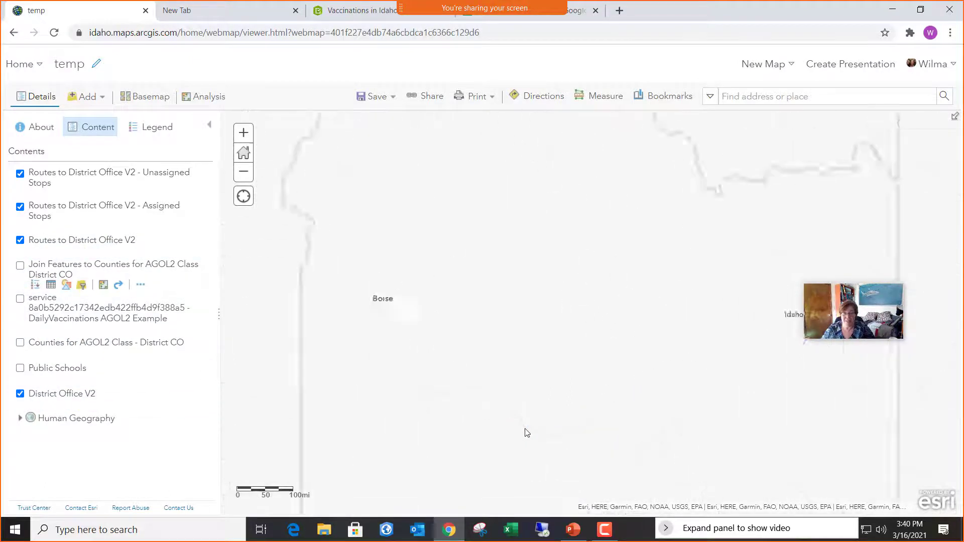
pyautogui.moveTo(478, 403); pyautogui.dragTo(463, 392)
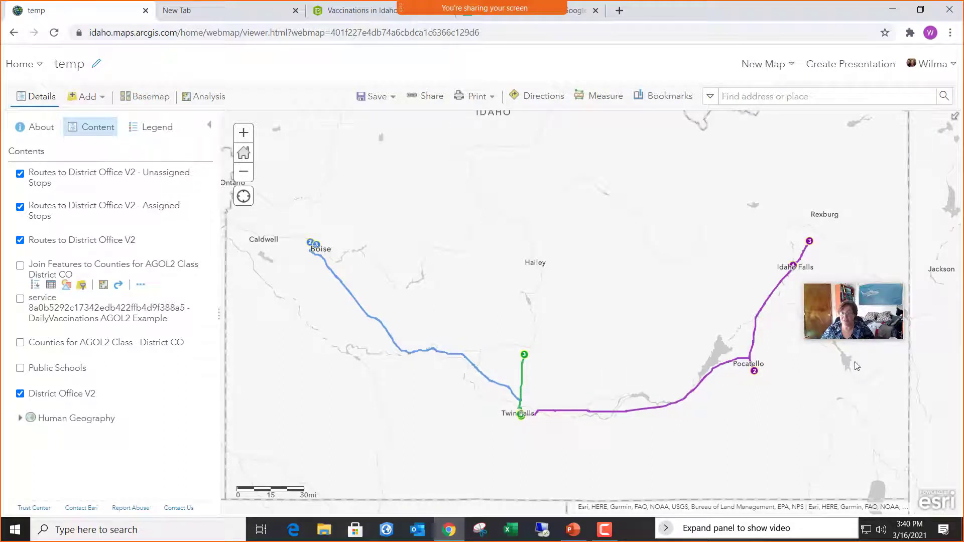
pyautogui.moveTo(117, 227)
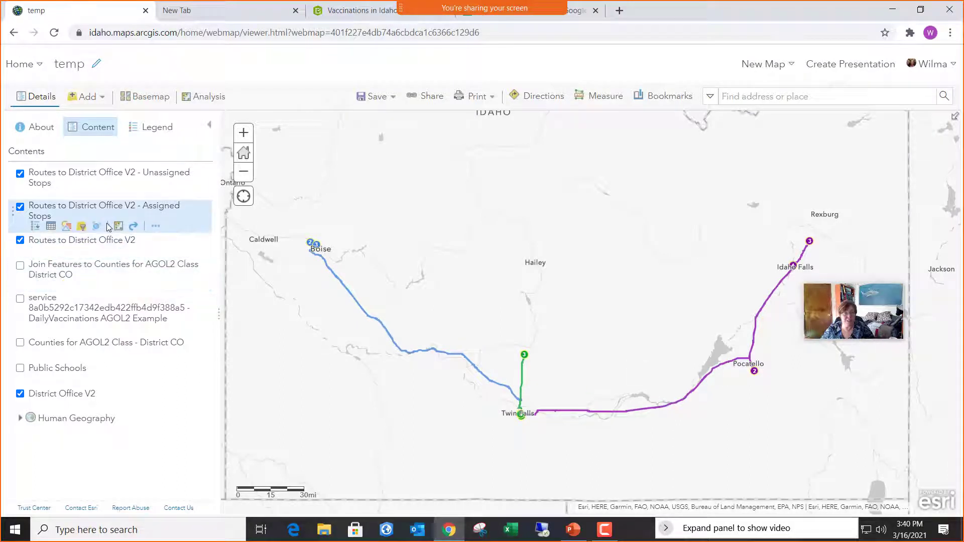
pyautogui.click(21, 175)
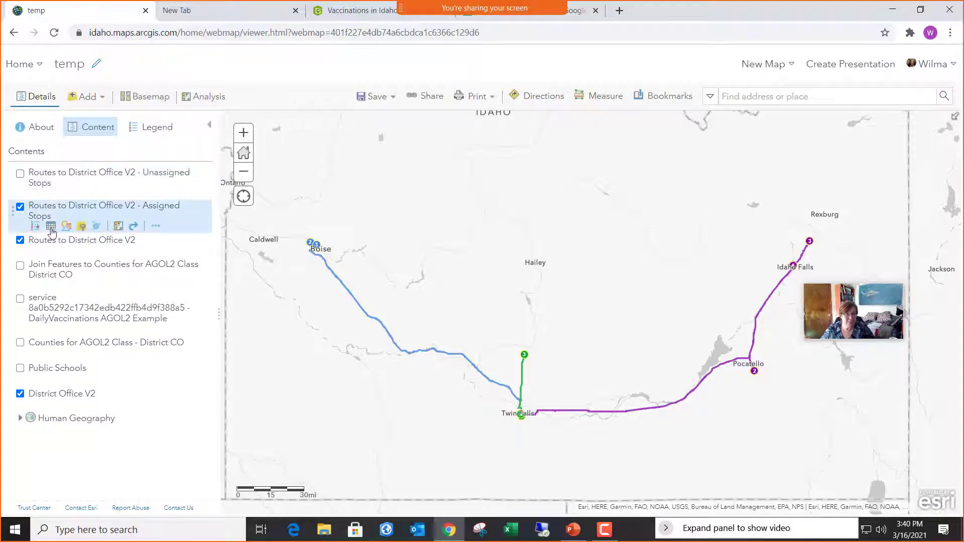
# Review the travel distances, arrival and departure times, and stop types in the Assigned Stops attribute table.
pyautogui.click(51, 227)
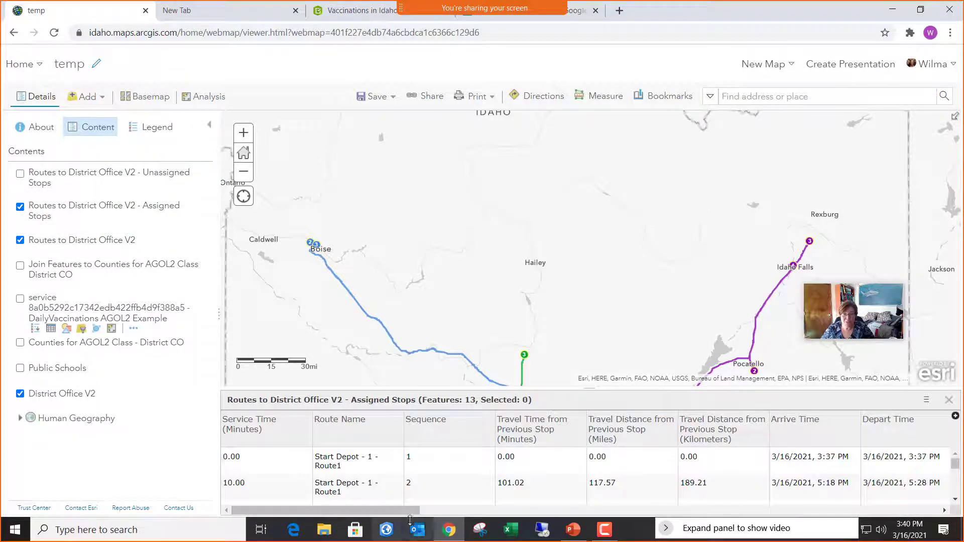
pyautogui.moveTo(382, 508); pyautogui.dragTo(473, 512)
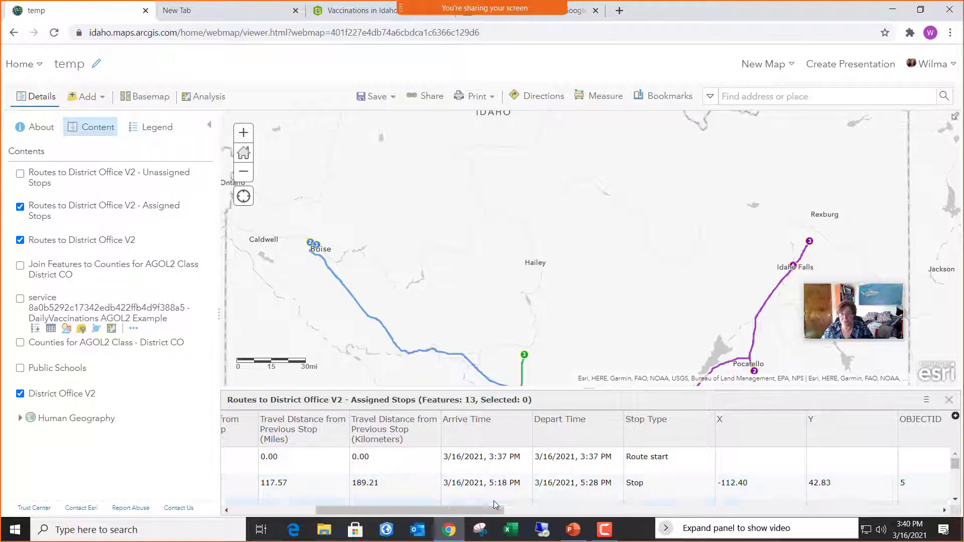
pyautogui.moveTo(492, 512); pyautogui.dragTo(496, 509)
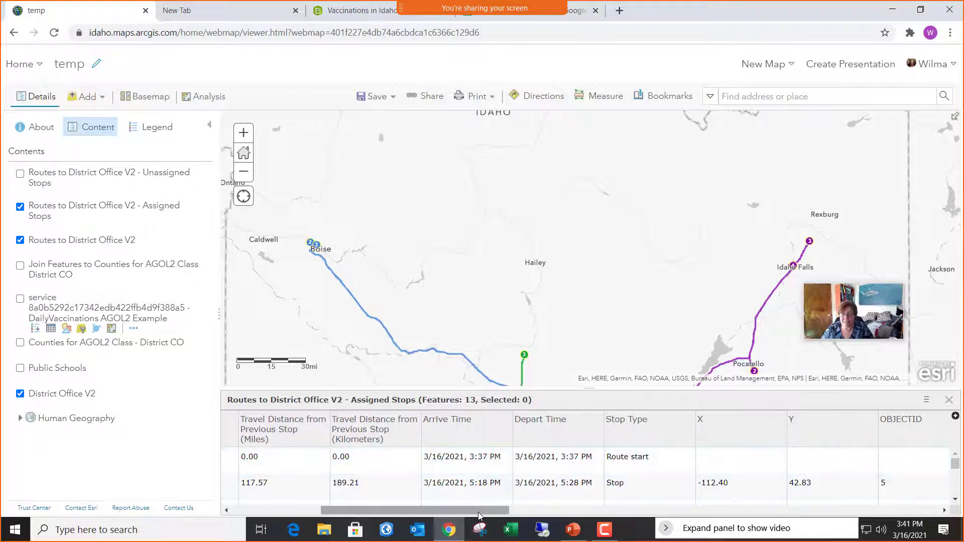
pyautogui.scroll(-5, 480, 488)
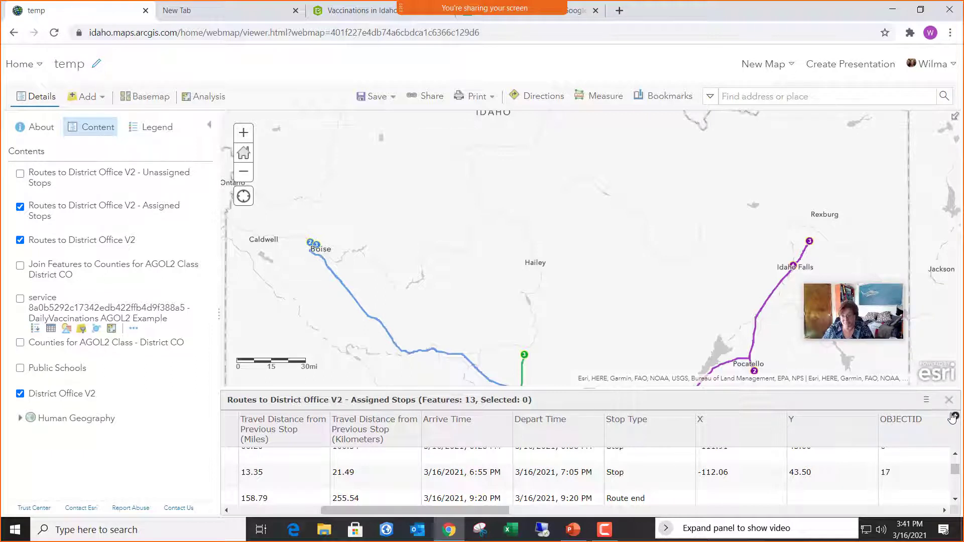
pyautogui.click(954, 400)
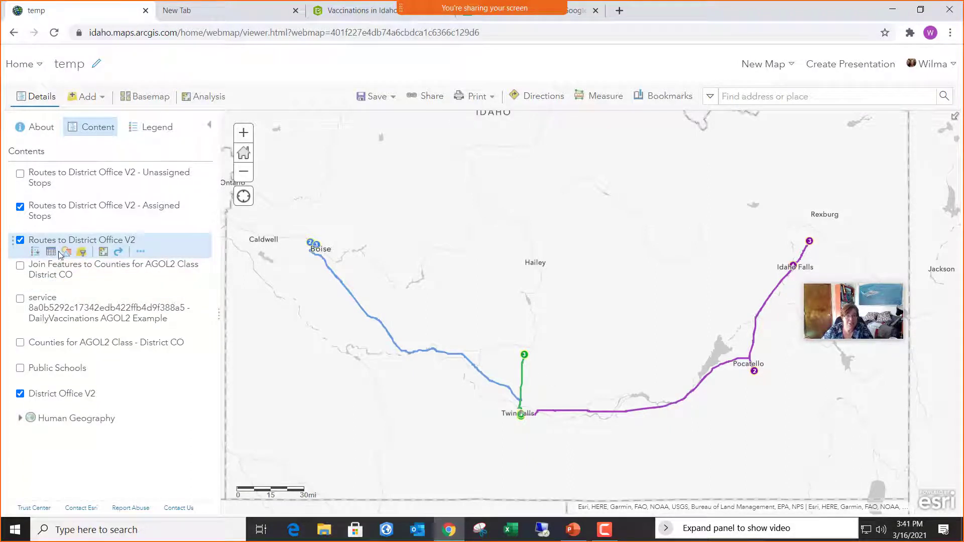
# Review the stop counts, total times and total miles per route in the Routes to District Office V2 table.
pyautogui.click(51, 252)
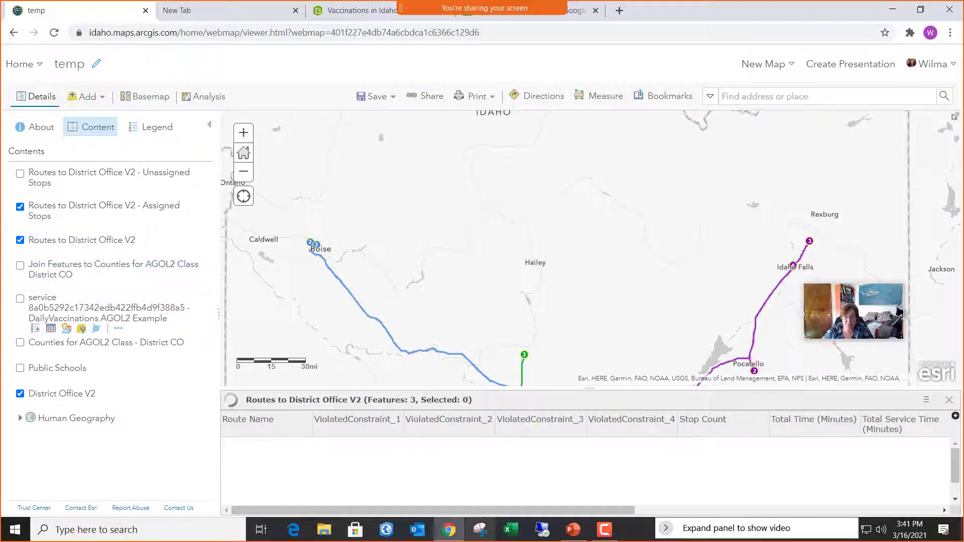
pyautogui.moveTo(586, 510); pyautogui.dragTo(829, 539)
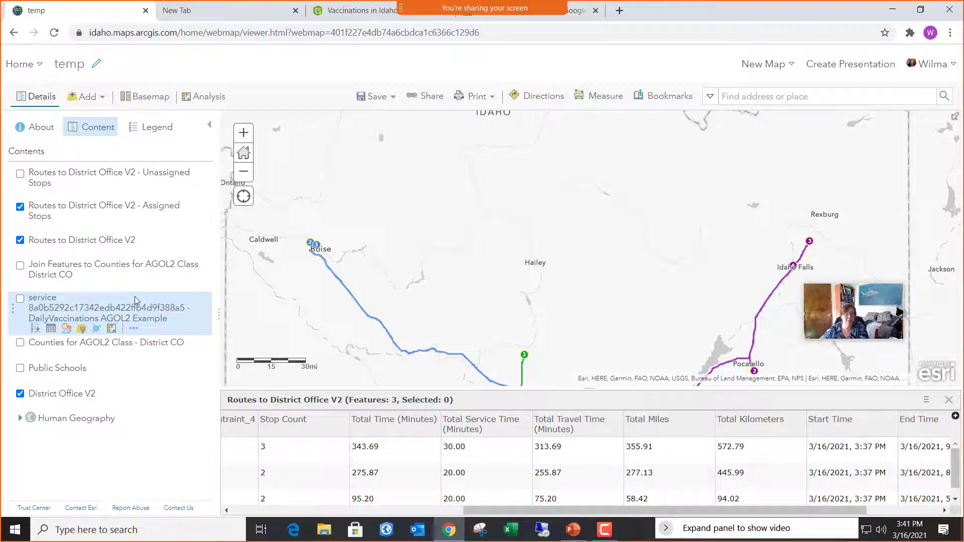
pyautogui.click(951, 402)
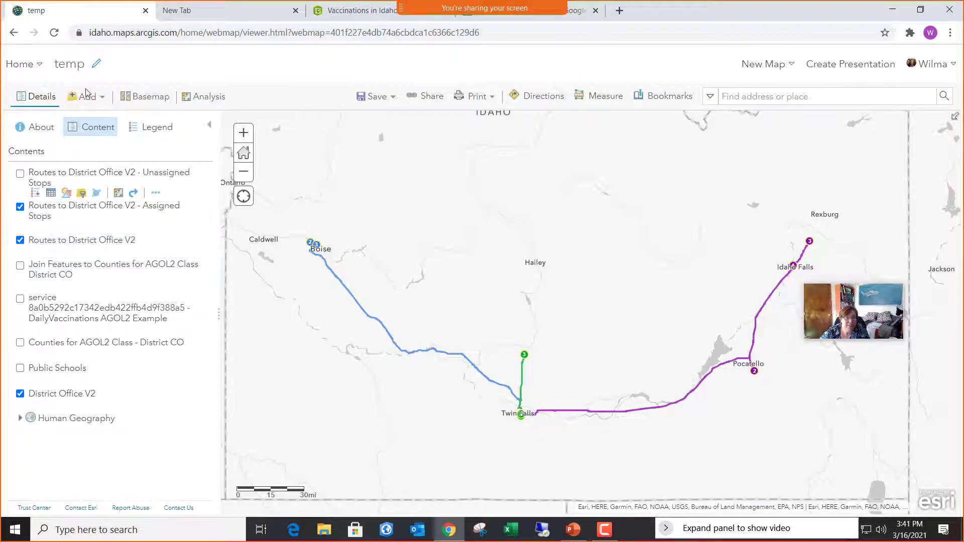
# Save the temp map and start creating a web app from its sharing options.
pyautogui.click(376, 97)
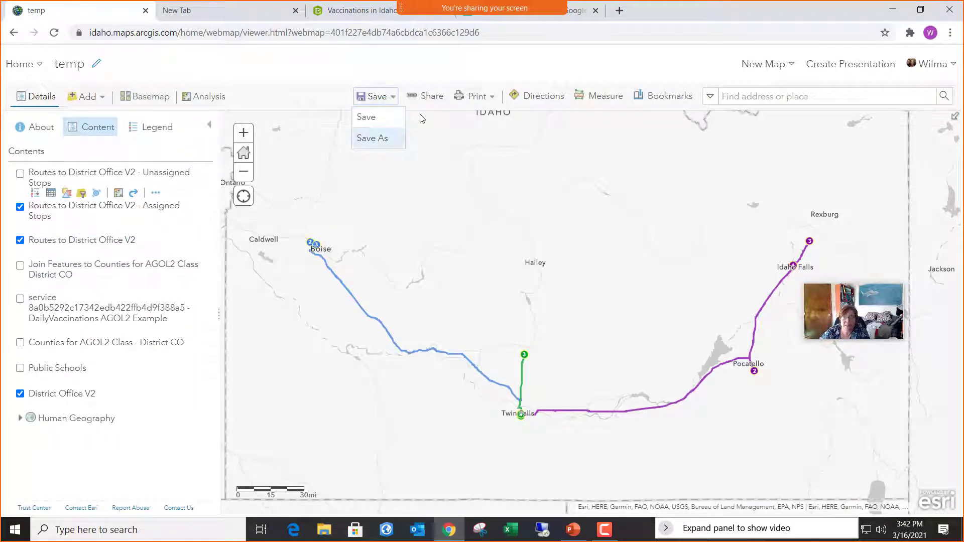
pyautogui.click(369, 119)
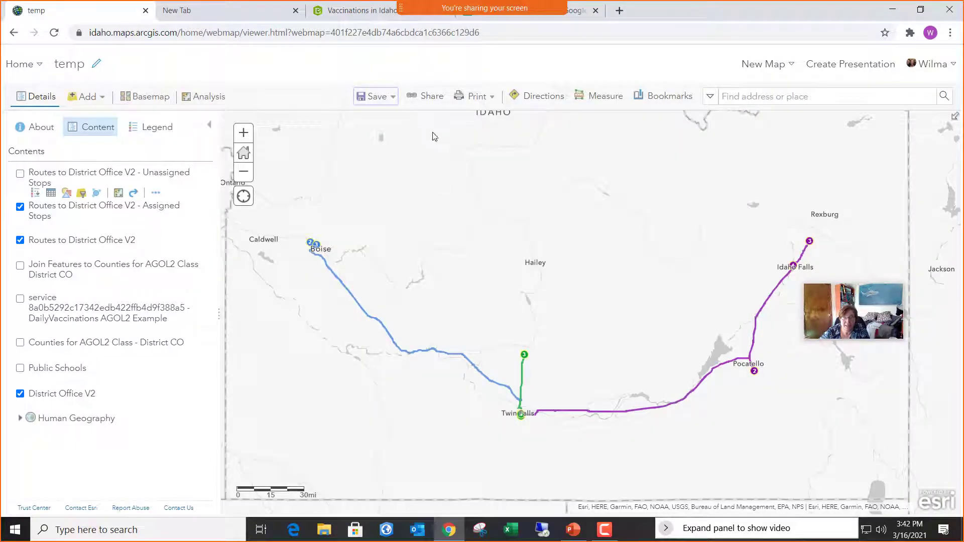
pyautogui.click(431, 96)
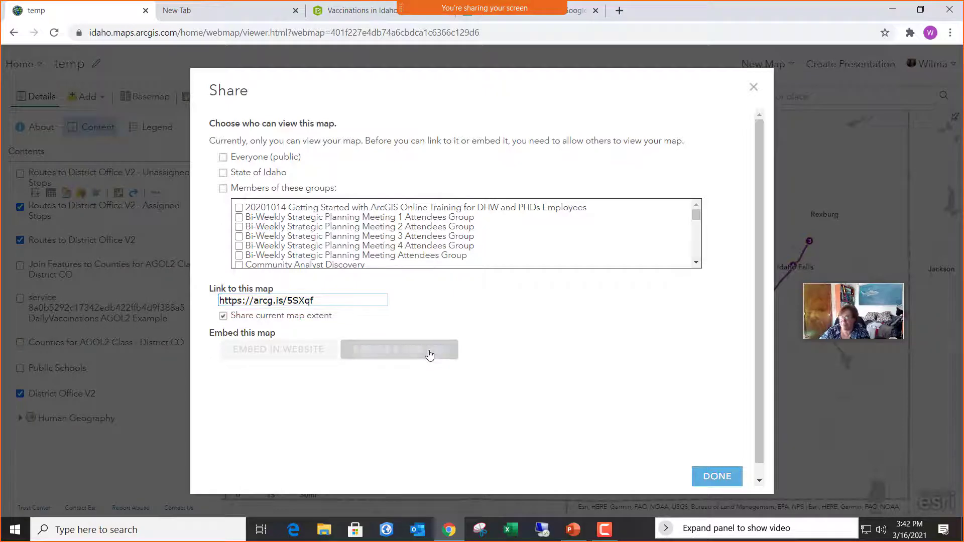
pyautogui.click(430, 354)
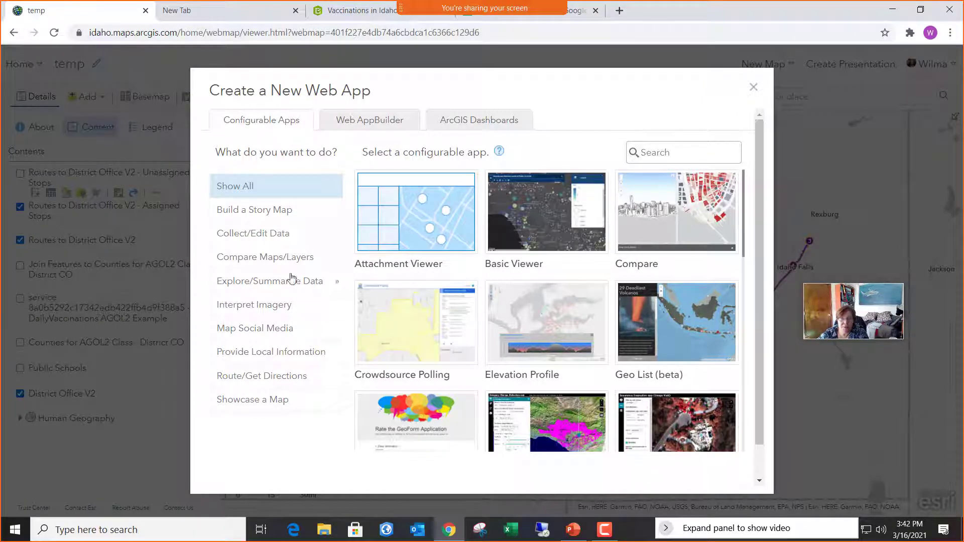
# Create a Web AppBuilder app titled "temp app" from the map instead of using a configurable app.
pyautogui.click(270, 262)
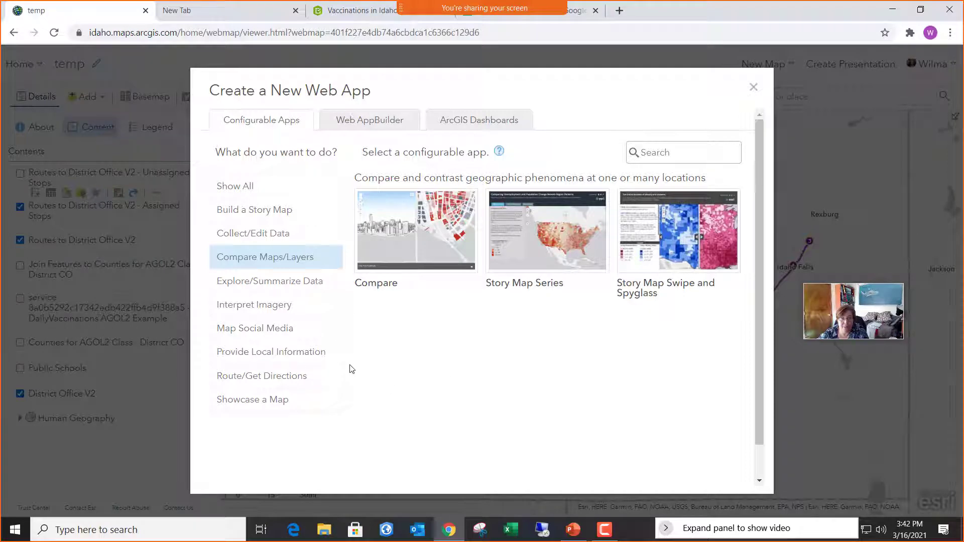
pyautogui.click(298, 380)
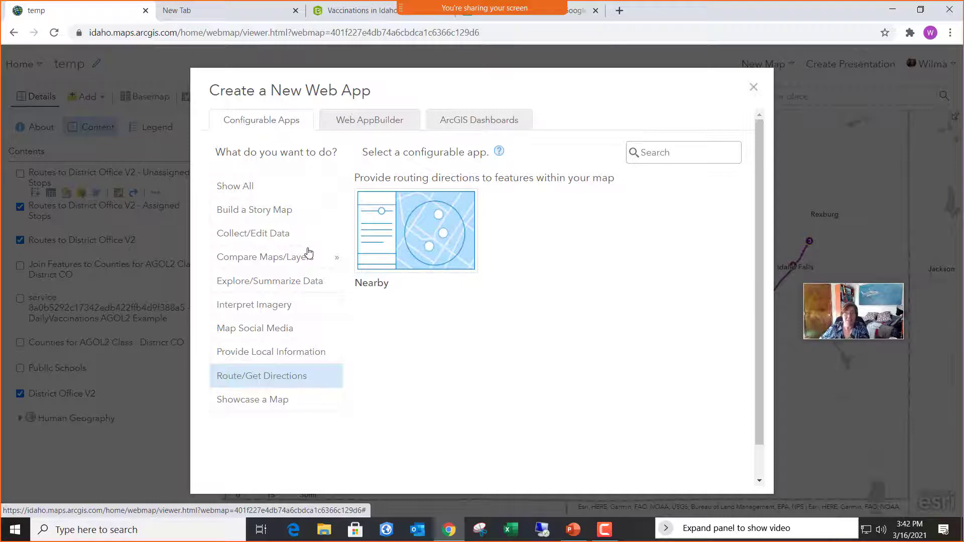
pyautogui.click(392, 122)
pyautogui.click(376, 186)
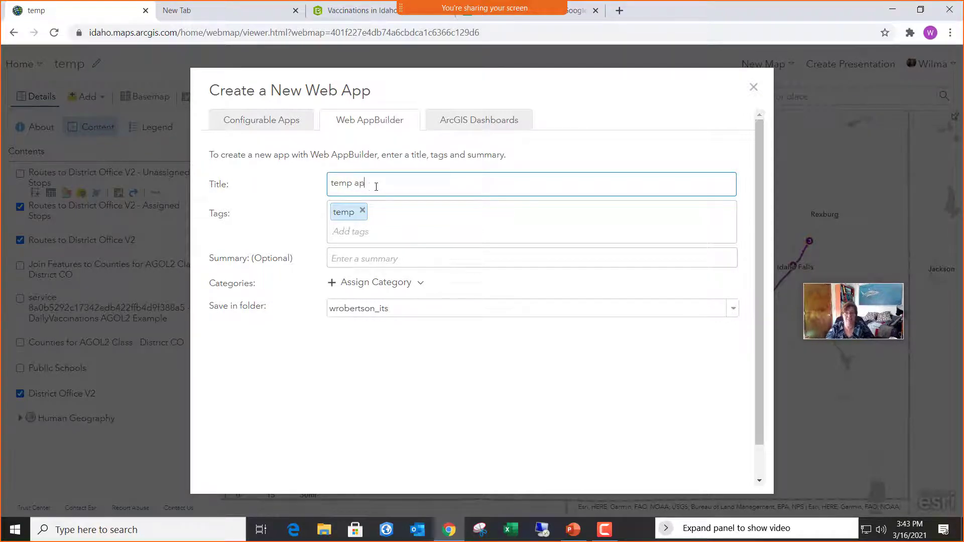
pyautogui.click(626, 435)
pyautogui.scroll(-1, 640, 429)
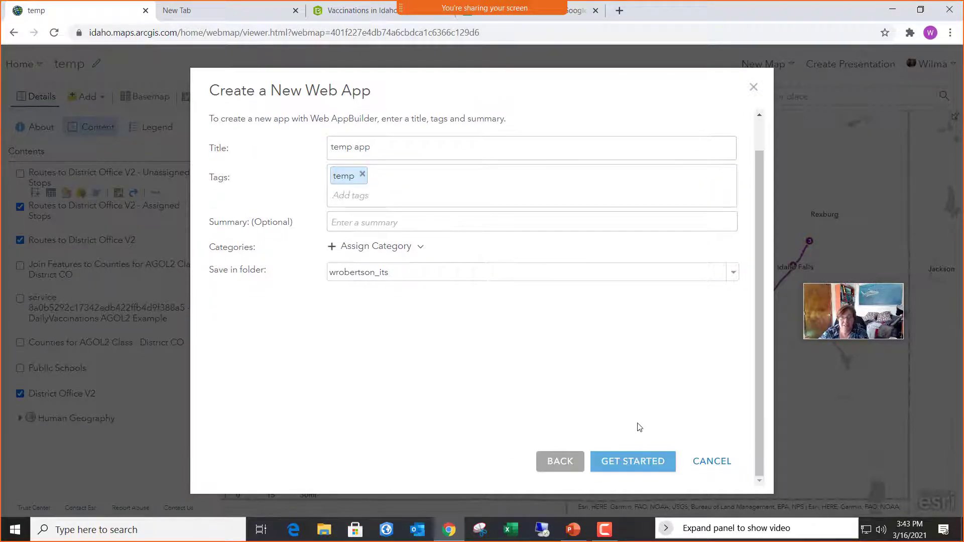
pyautogui.click(629, 461)
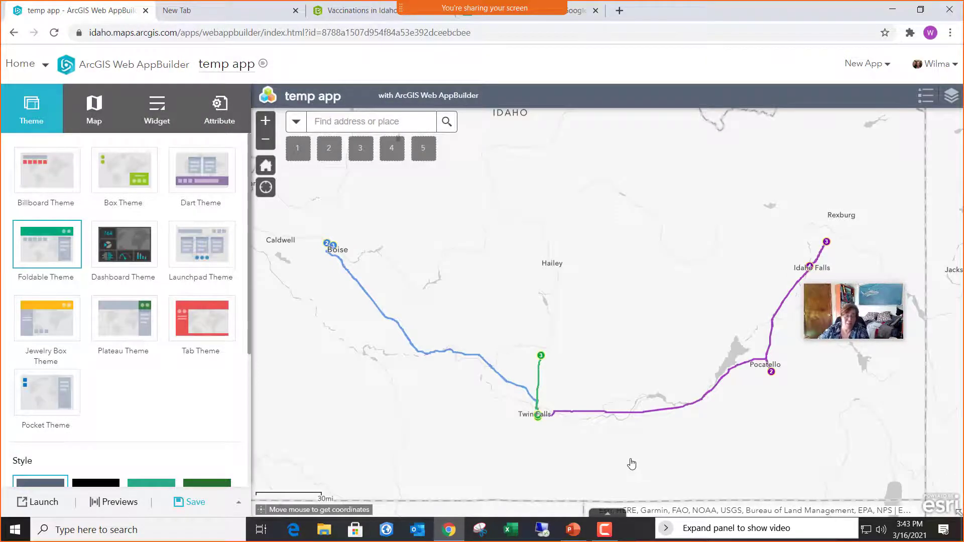
# Apply the Dashboard Theme and rearrange the layout's left column into two short panels above one tall panel.
pyautogui.click(130, 245)
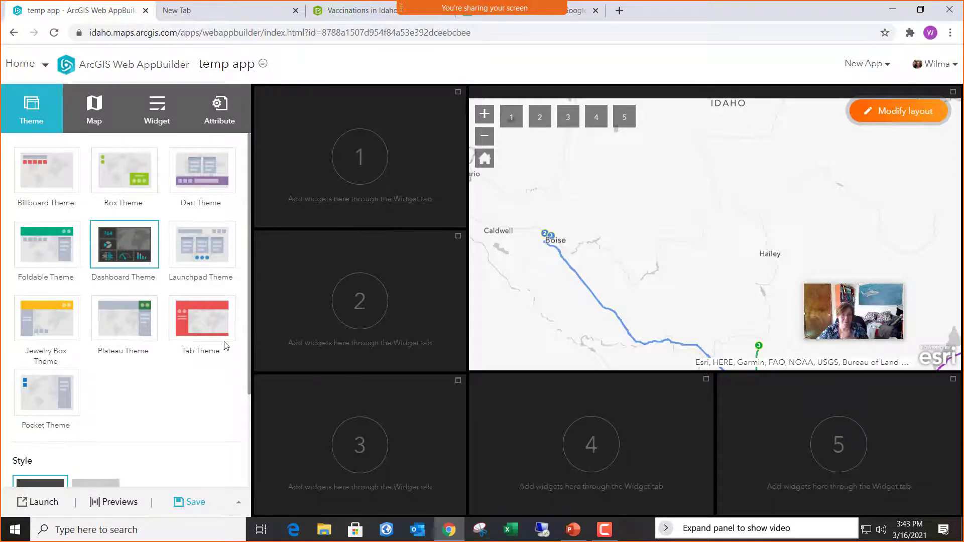
pyautogui.click(160, 120)
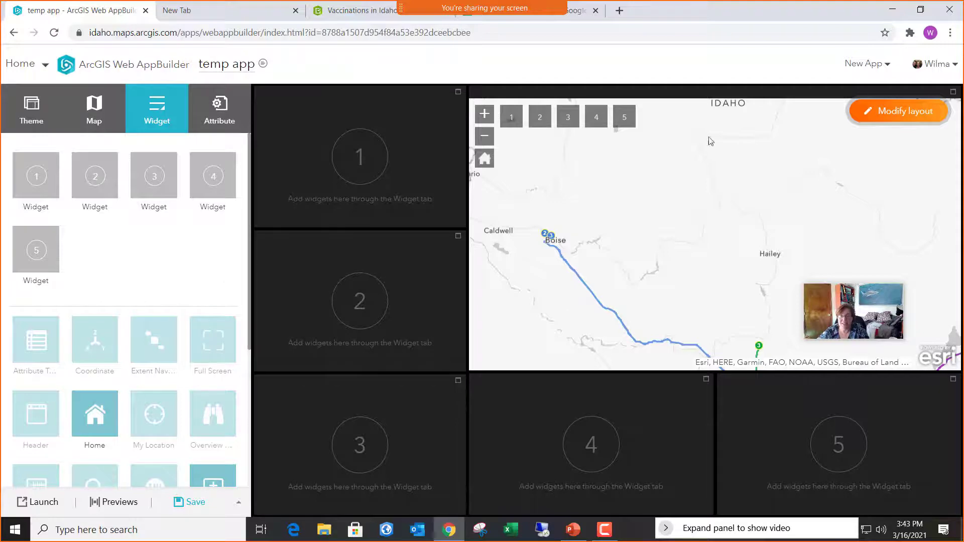
pyautogui.click(906, 113)
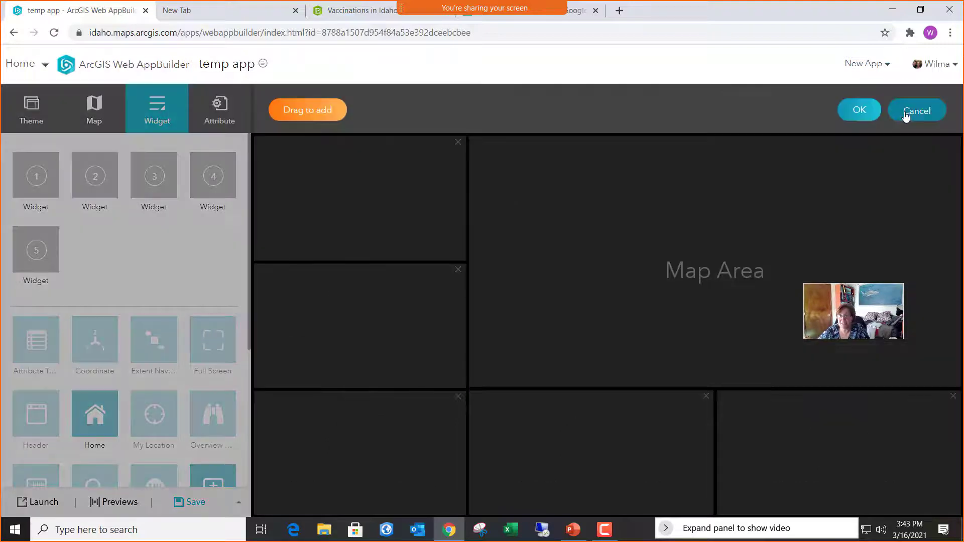
pyautogui.moveTo(320, 116); pyautogui.dragTo(405, 324)
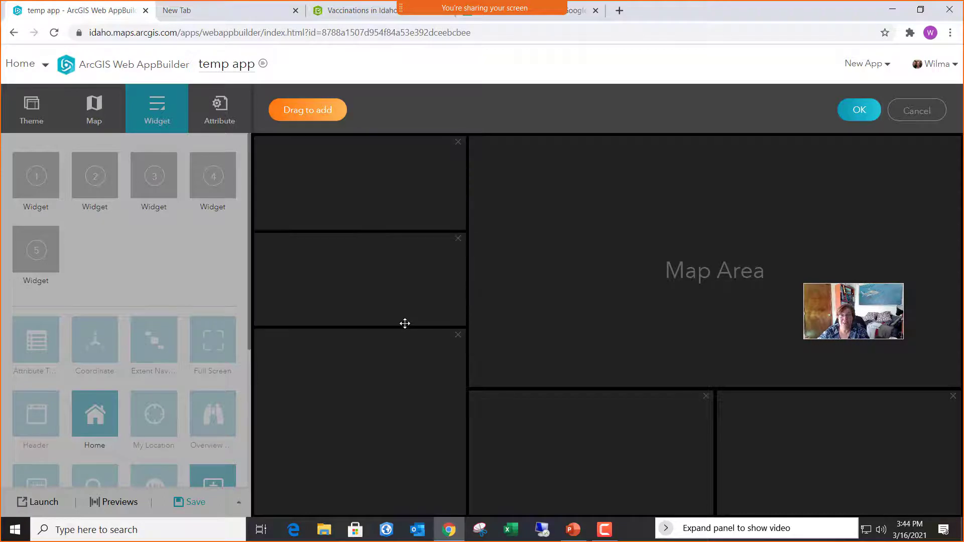
pyautogui.click(458, 238)
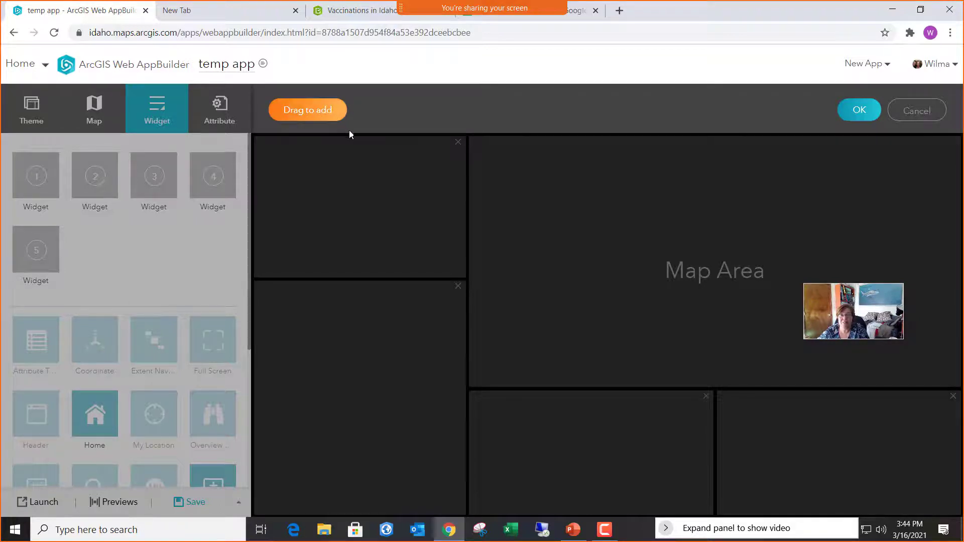
pyautogui.moveTo(307, 109); pyautogui.dragTo(404, 247)
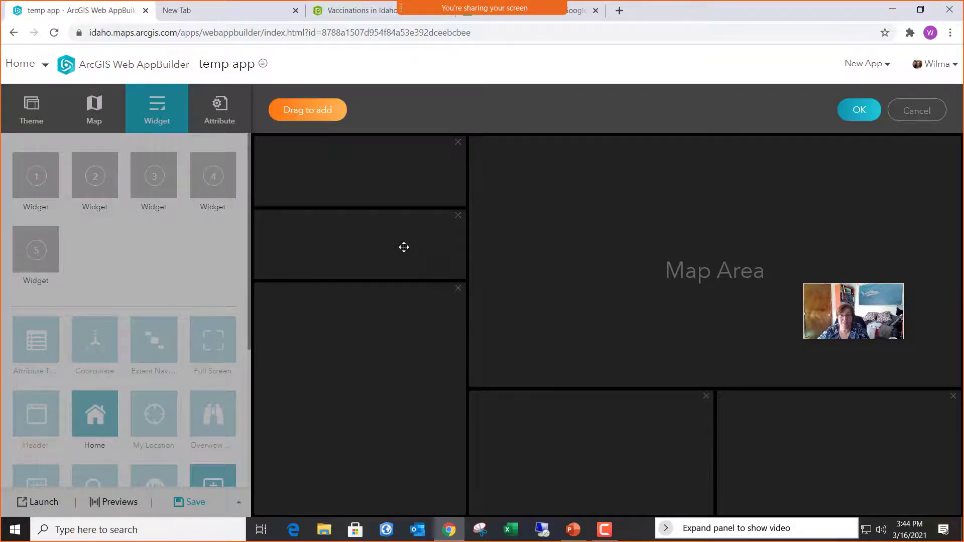
pyautogui.click(867, 119)
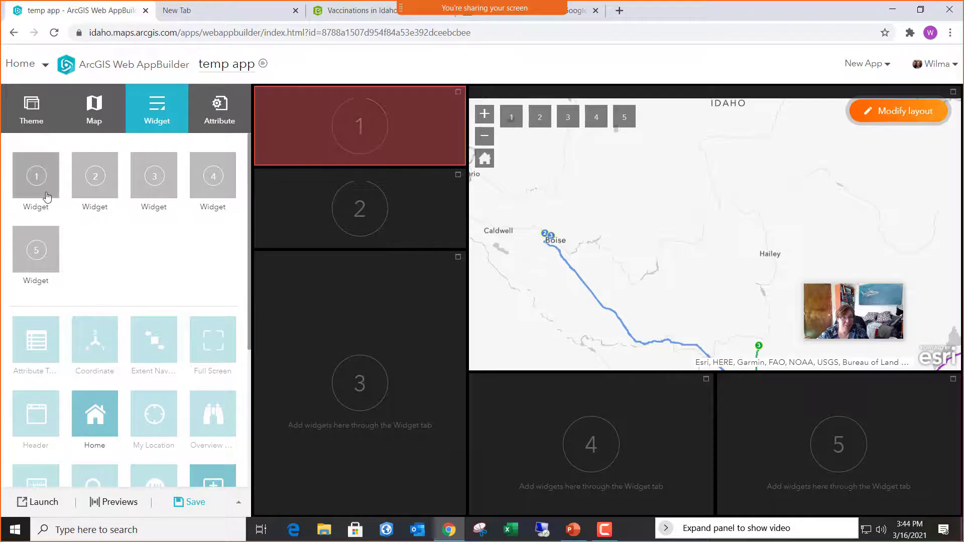
# Add an About widget to the first dashboard panel and replace its default content with the text "Introduction".
pyautogui.click(35, 183)
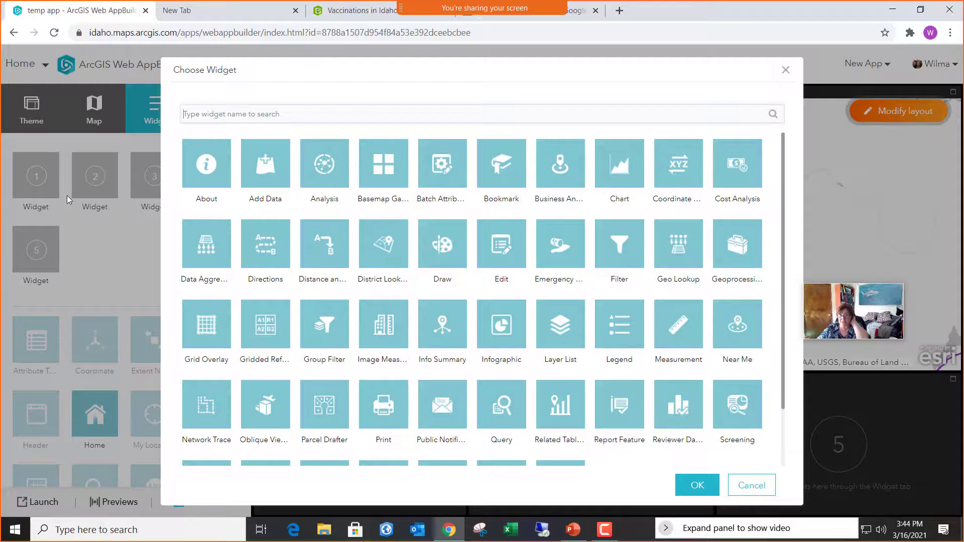
pyautogui.click(209, 171)
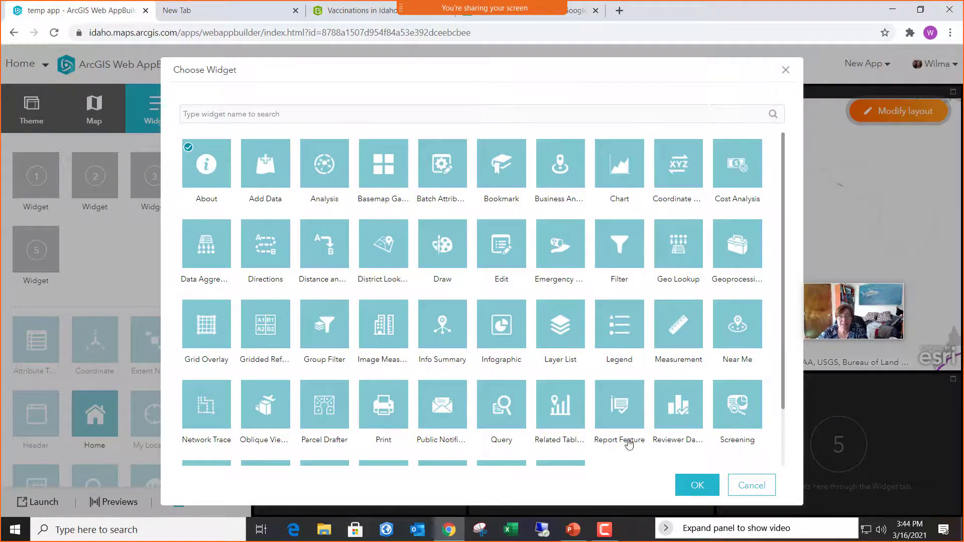
pyautogui.click(697, 488)
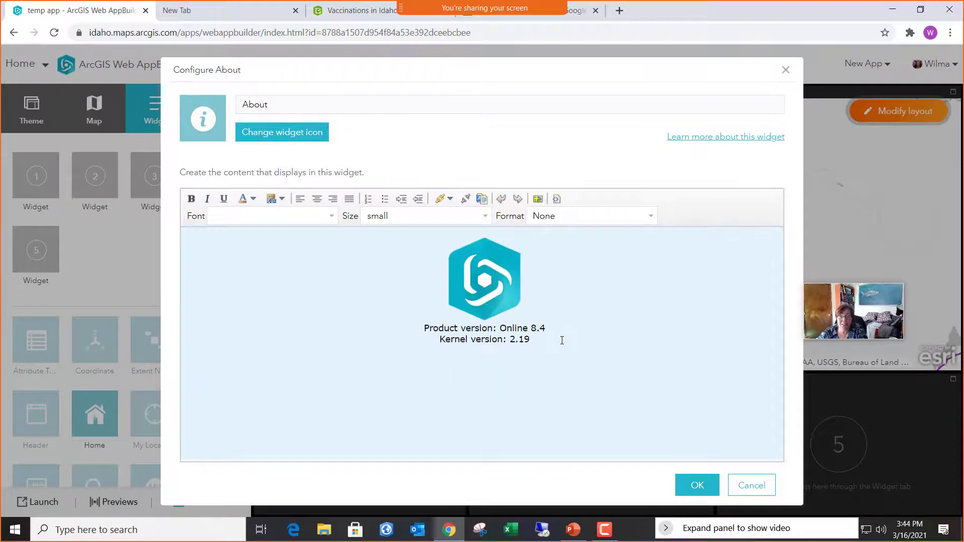
pyautogui.moveTo(562, 340); pyautogui.dragTo(443, 293)
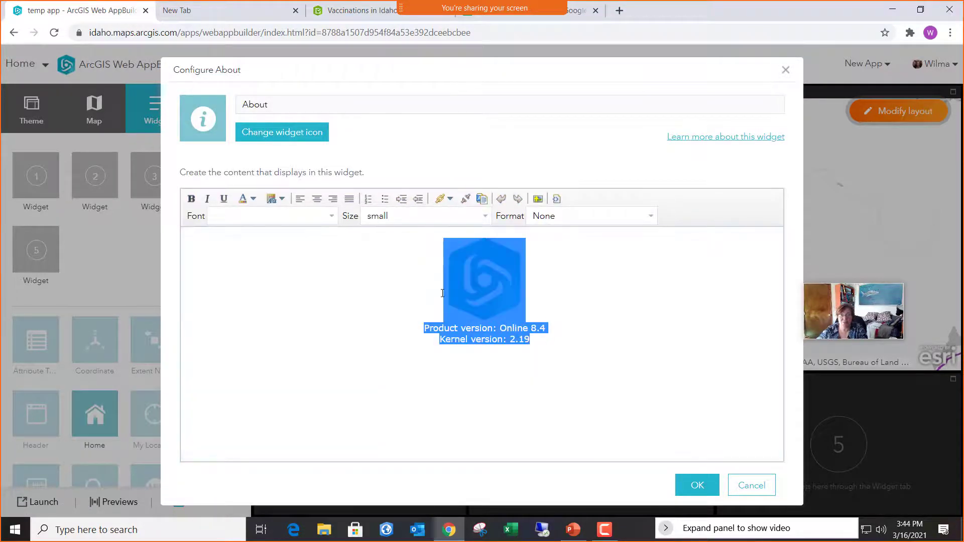
pyautogui.press('Delete')
pyautogui.write('Introduction')
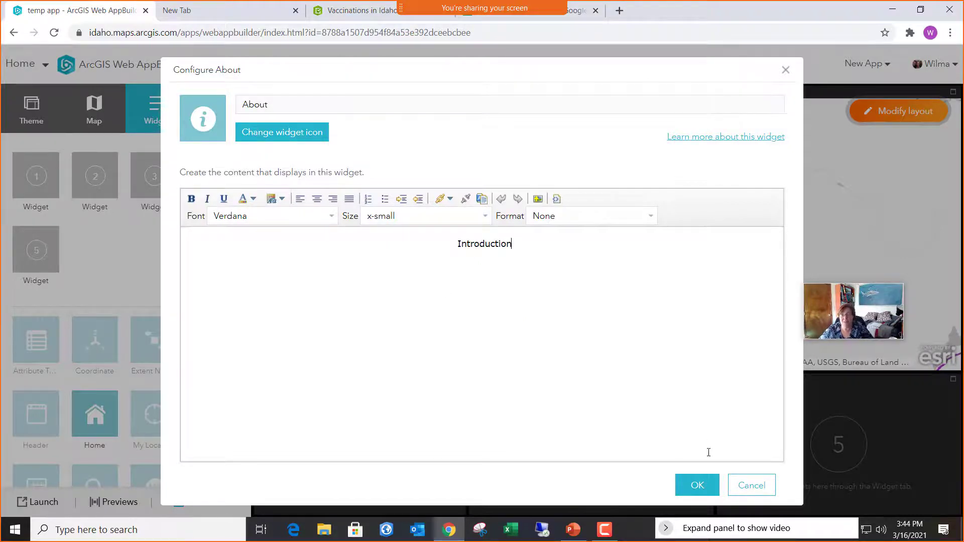
pyautogui.click(693, 480)
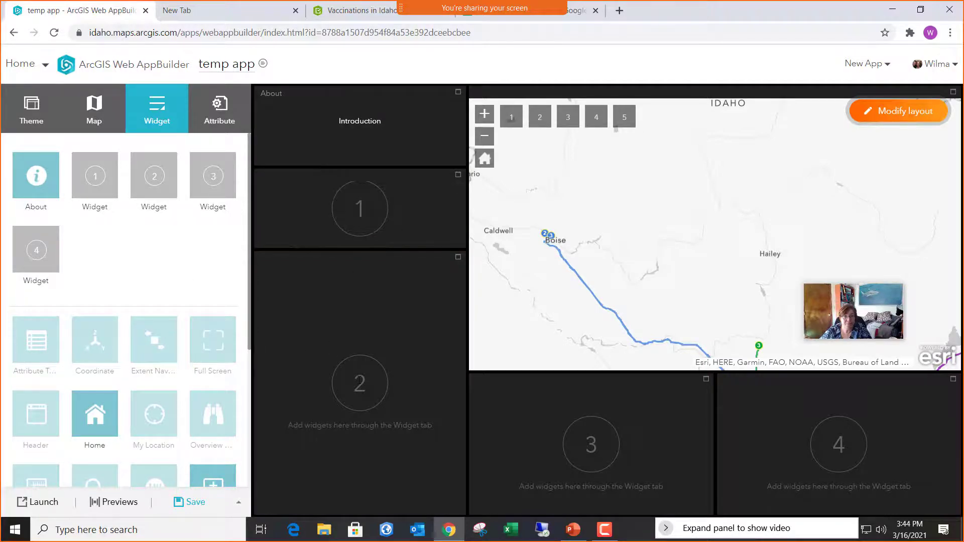
# Add a Basemap Gallery widget to the tall dashboard panel, synchronized with the organization's basemap gallery setting.
pyautogui.click(153, 176)
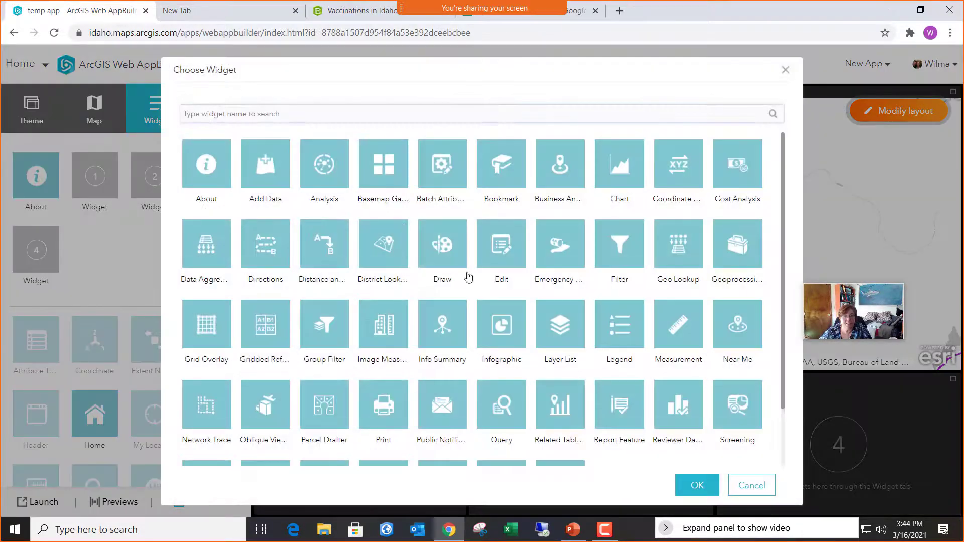
pyautogui.click(393, 171)
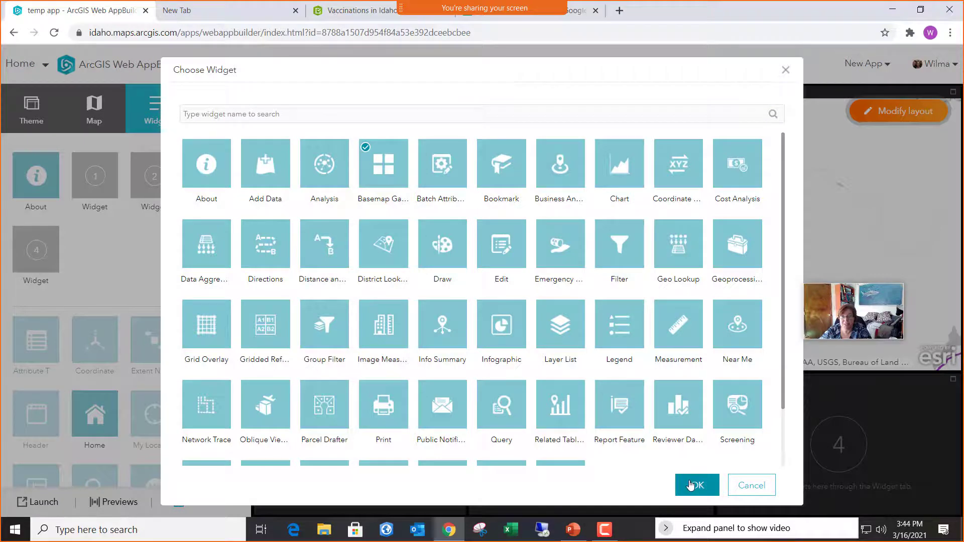
pyautogui.click(691, 485)
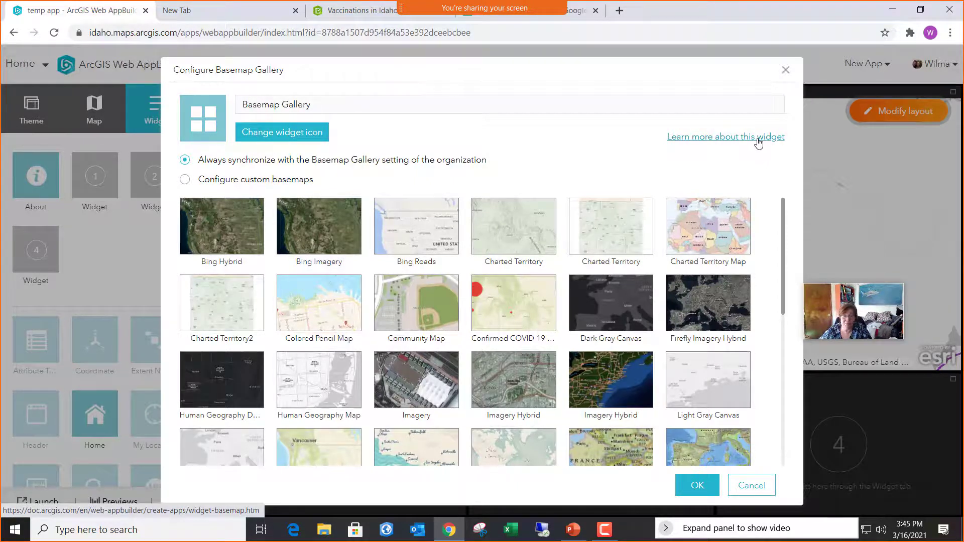
pyautogui.click(692, 490)
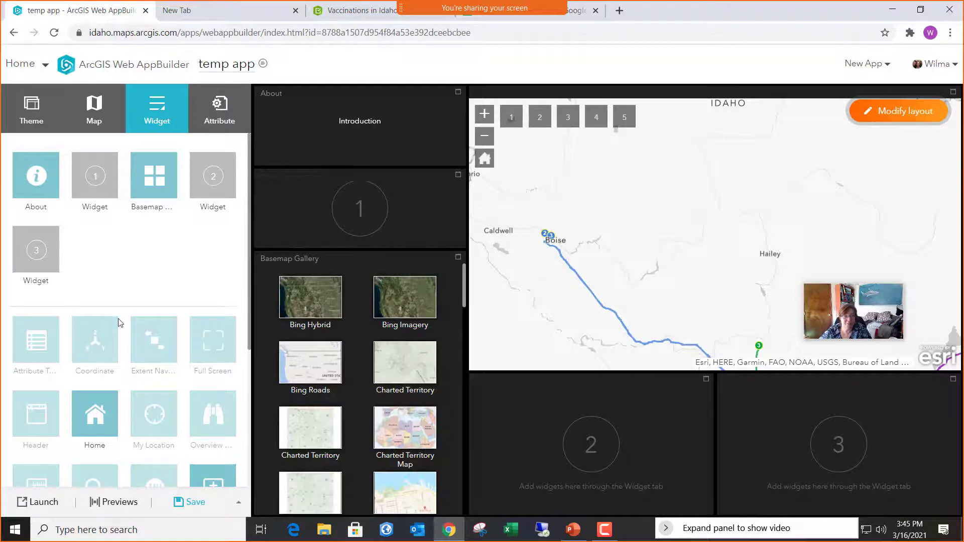
# Add a Print widget to the first on-map placeholder, with PDF as default format and MAP_ONLY as default layout.
pyautogui.scroll(-4, 144, 277)
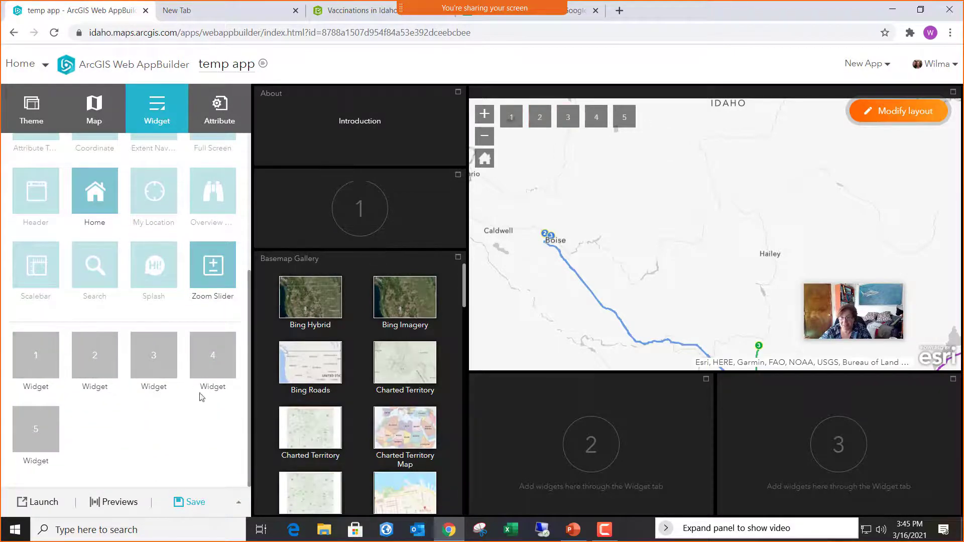
pyautogui.click(30, 368)
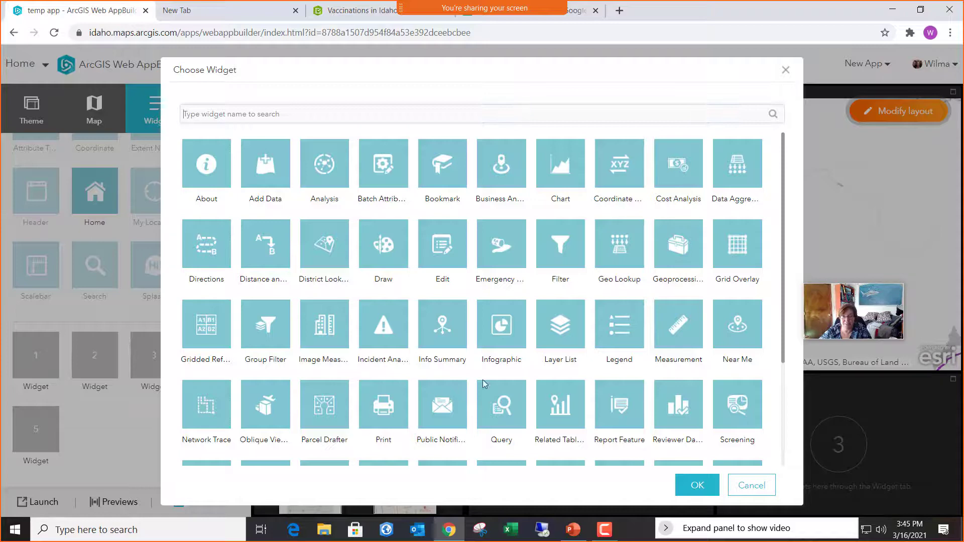
pyautogui.scroll(-1, 536, 378)
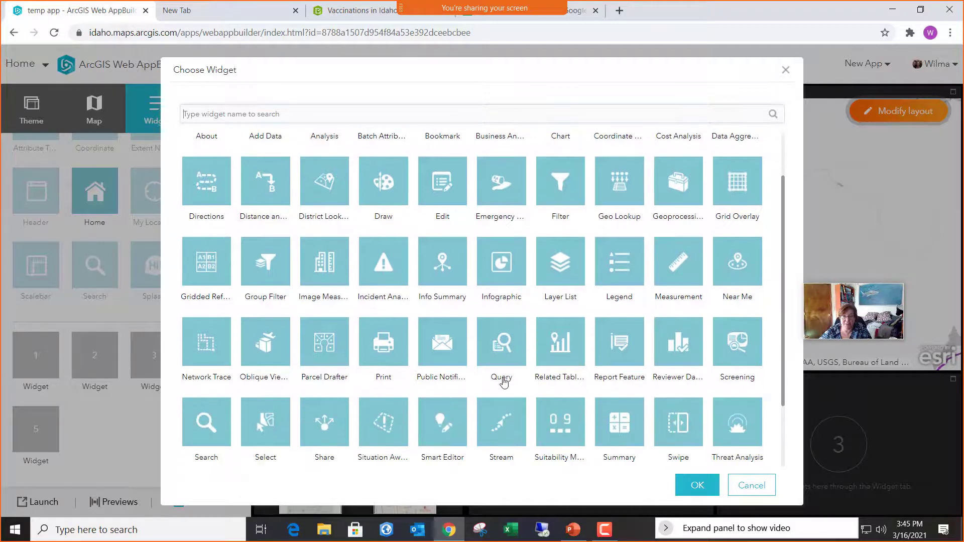
pyautogui.click(384, 347)
pyautogui.click(690, 492)
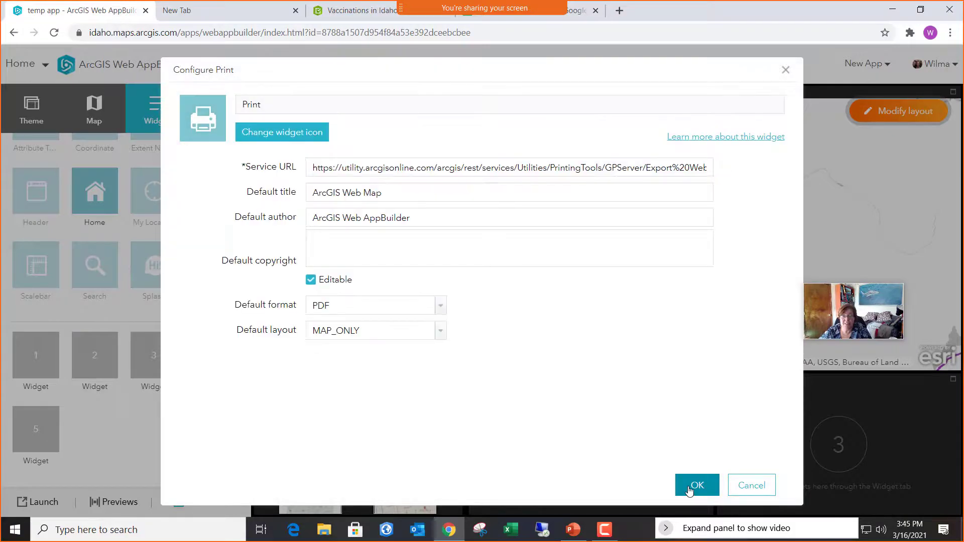
pyautogui.click(441, 311)
pyautogui.click(443, 313)
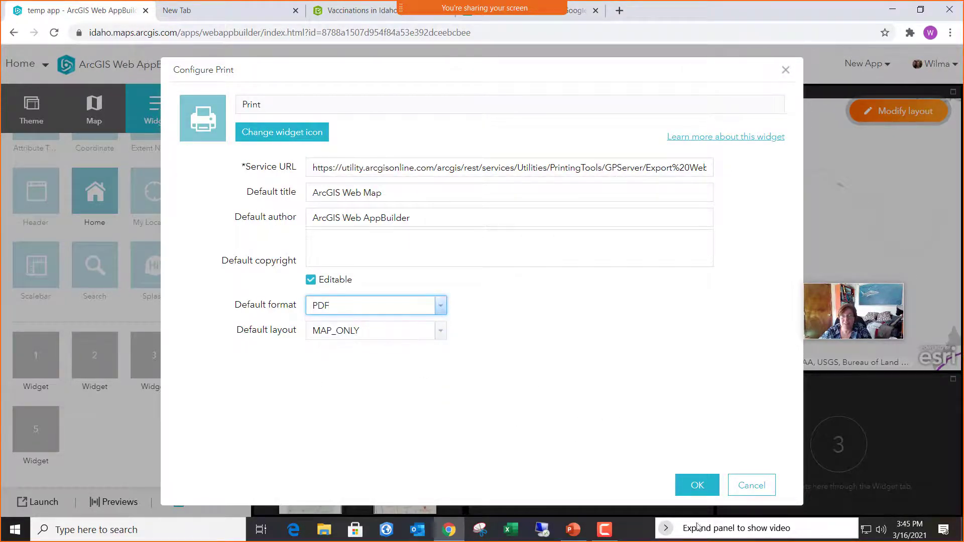
pyautogui.click(689, 488)
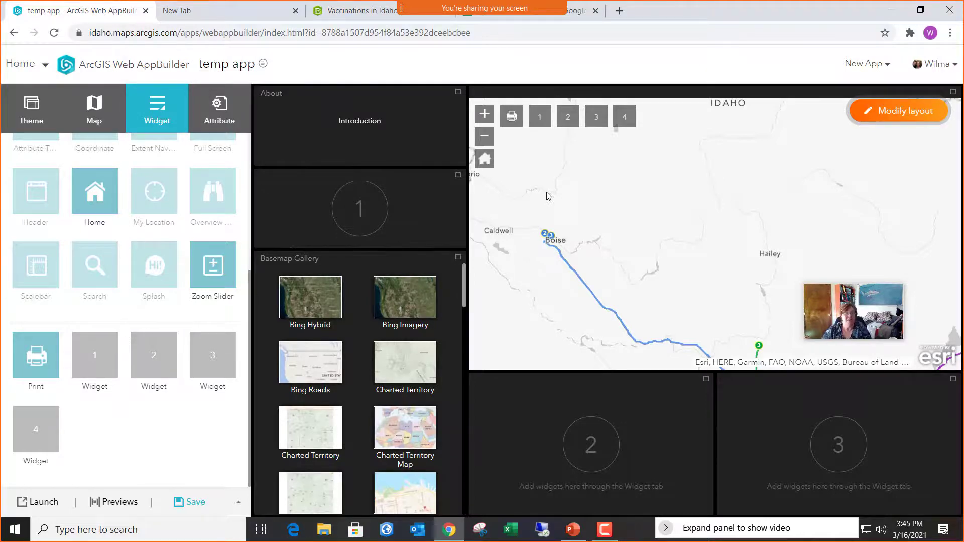
# Search the web for "esri credits usage" in the spare browser tab and open the ArcGIS Online Understand credits page.
pyautogui.click(208, 13)
pyautogui.write('esri creditr')
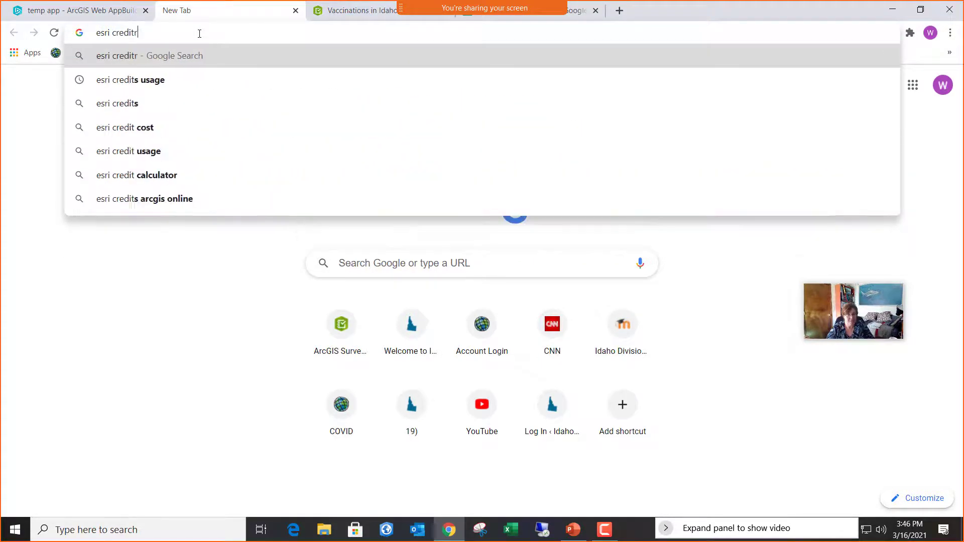
pyautogui.press('BackSpace')
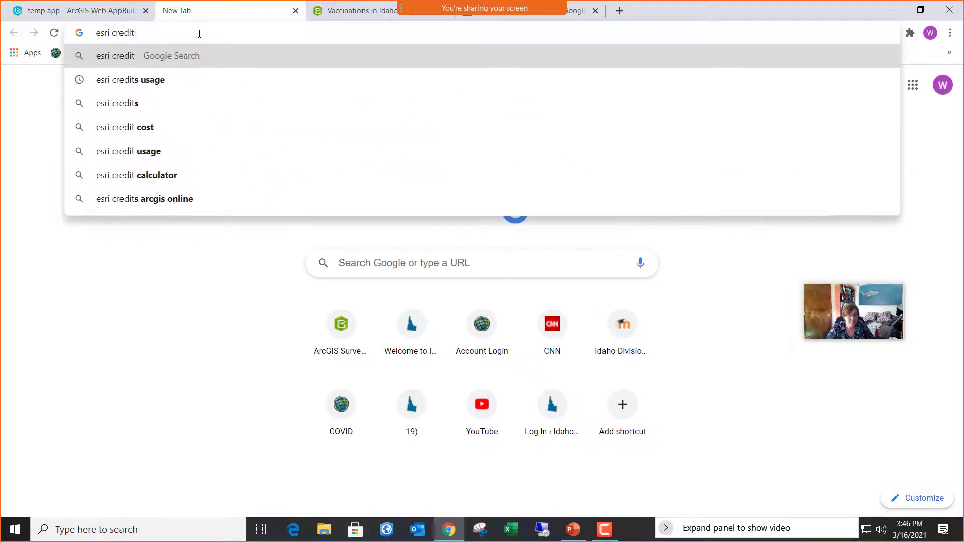
pyautogui.press('Down')
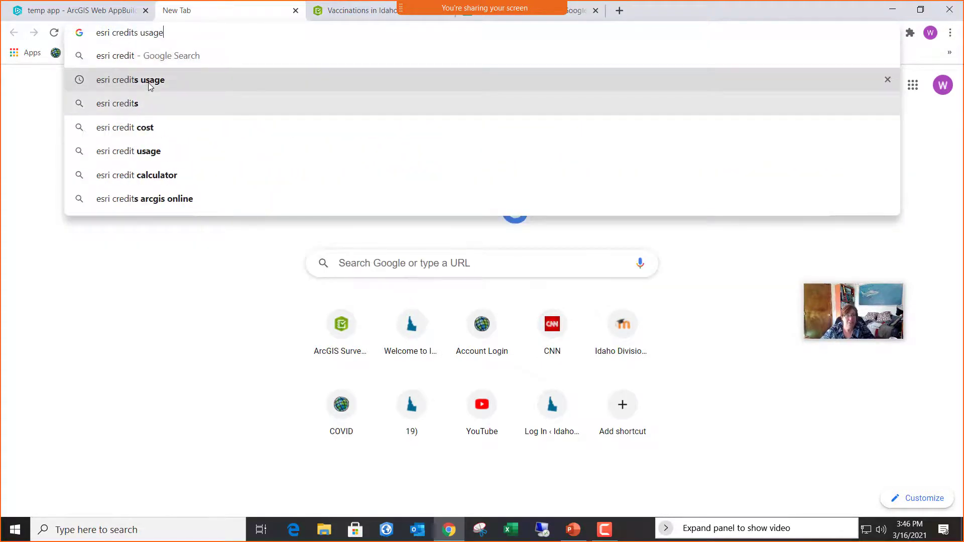
pyautogui.press('Return')
pyautogui.click(329, 166)
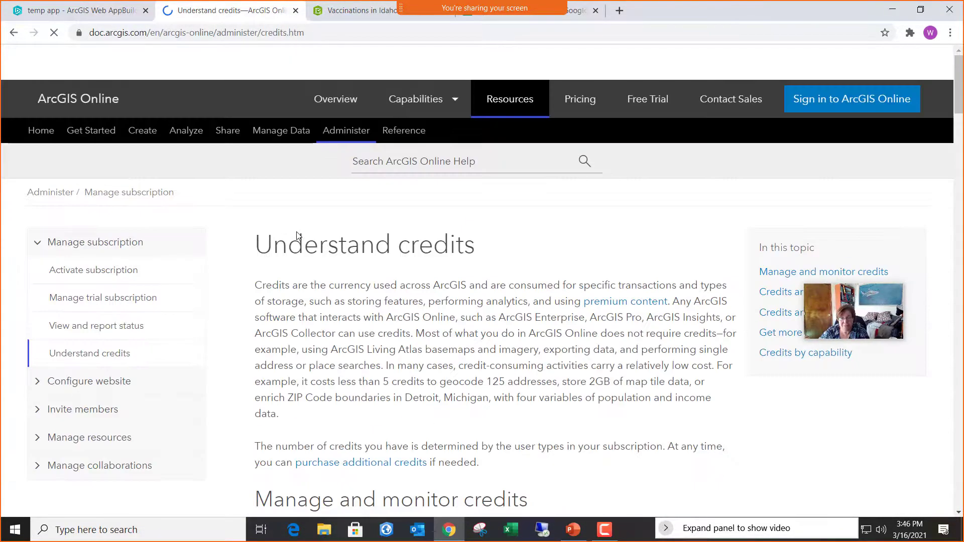
# Review the sections on credits for tools and storage and the Credits by capability table.
pyautogui.scroll(-15, 403, 286)
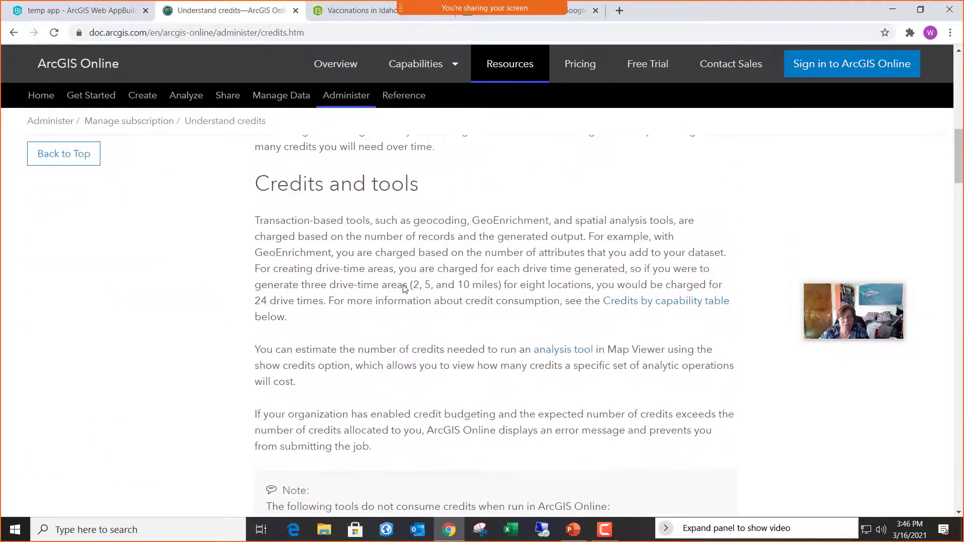
pyautogui.scroll(-6, 405, 289)
pyautogui.scroll(-12, 405, 290)
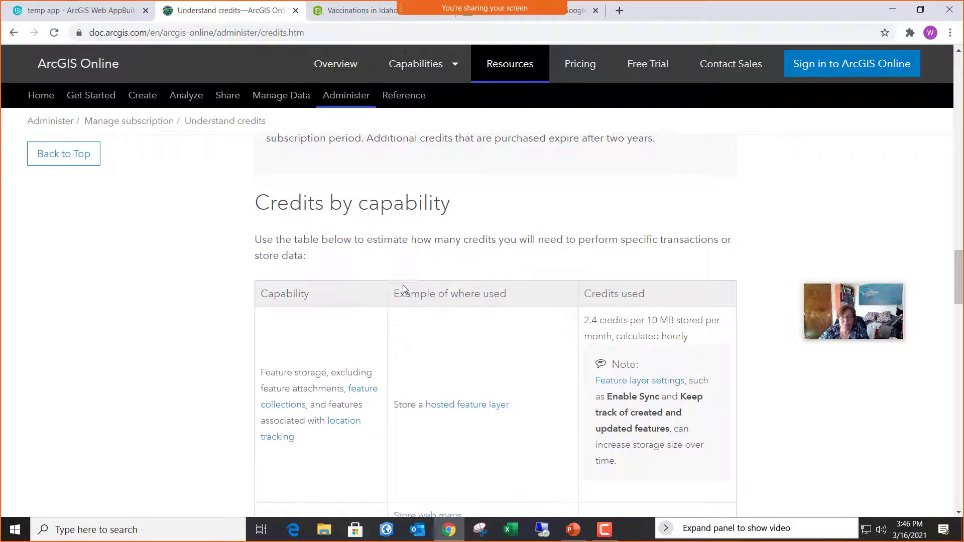
pyautogui.scroll(-1, 405, 289)
pyautogui.scroll(6, 405, 290)
pyautogui.scroll(7, 405, 289)
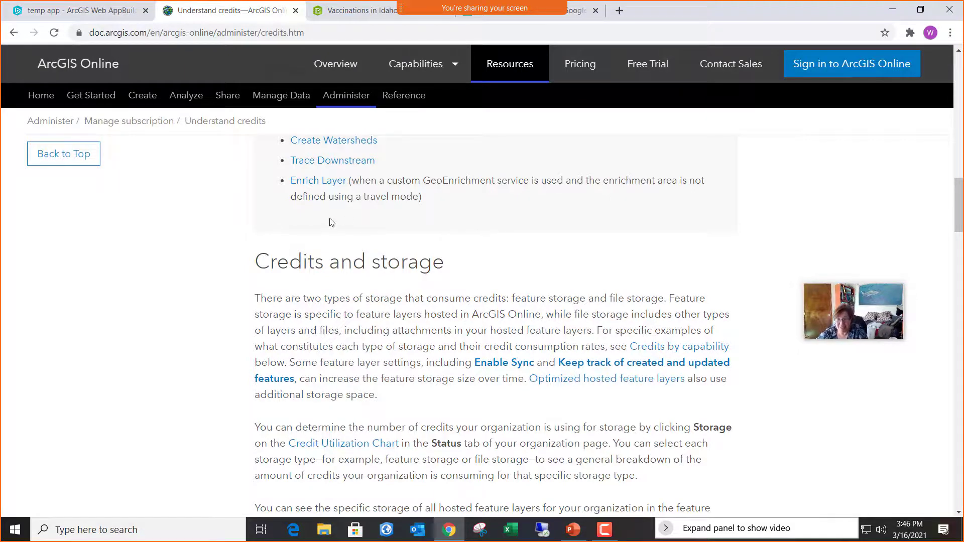
# Read the Credits and storage text, the feature storage rates by capability and the Get more credits section.
pyautogui.scroll(-13, 379, 297)
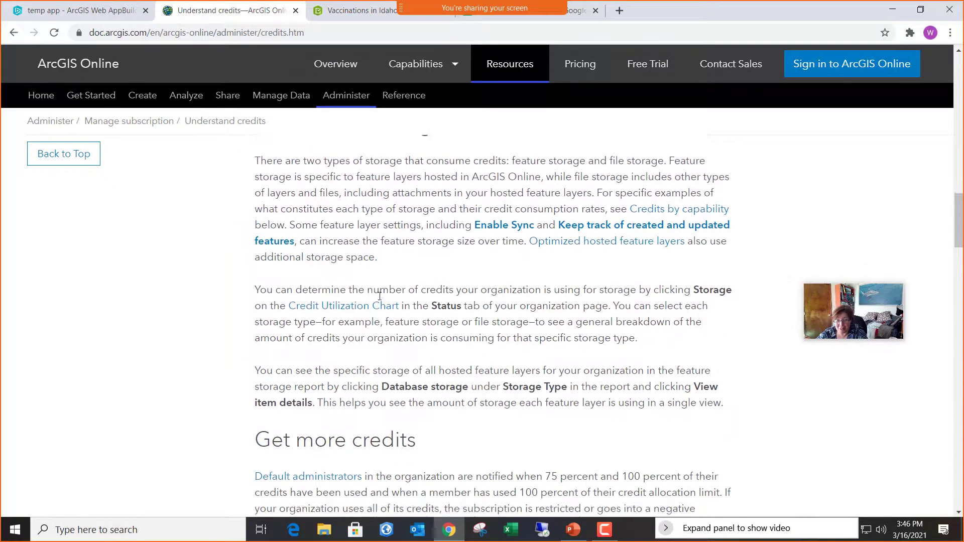
pyautogui.scroll(-4, 380, 296)
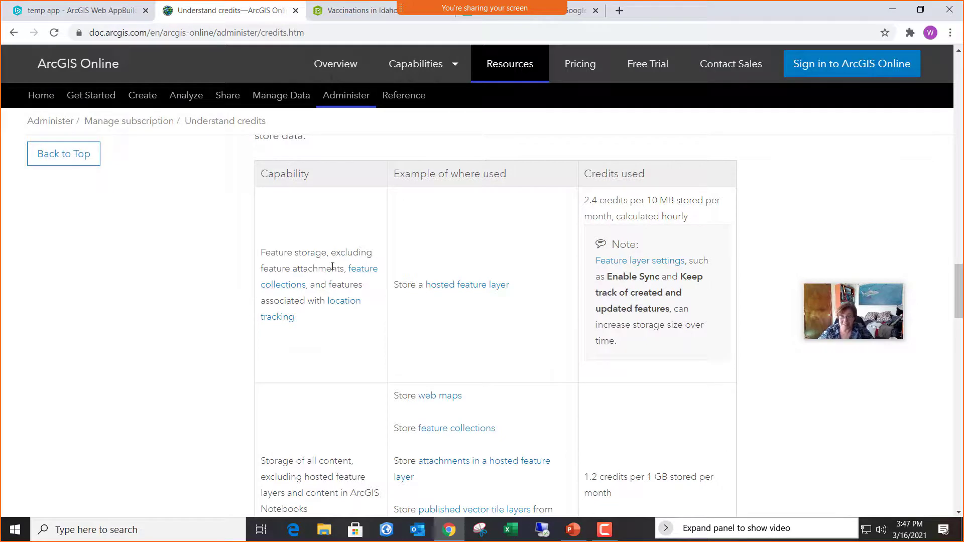
pyautogui.scroll(10, 260, 293)
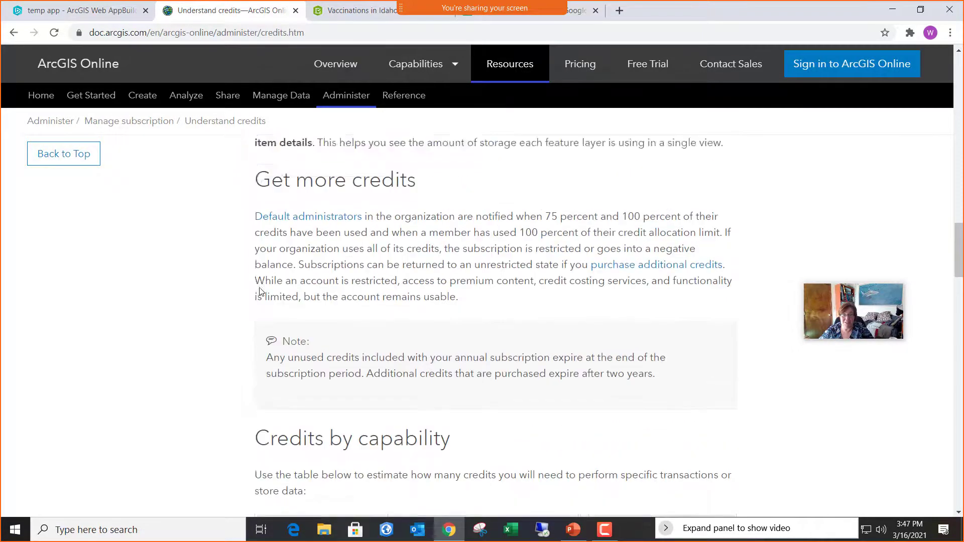
# Return to the temp app in Web AppBuilder and save it.
pyautogui.click(80, 10)
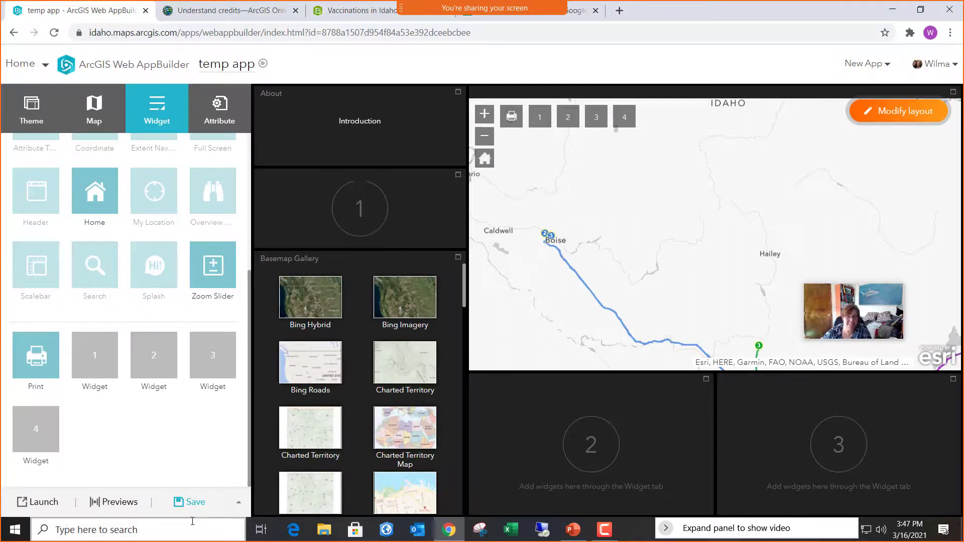
pyautogui.click(196, 504)
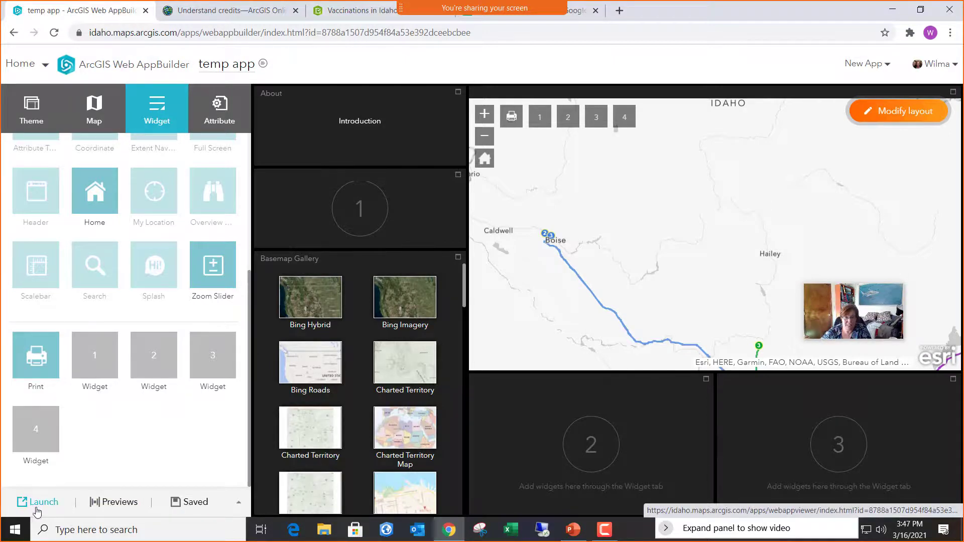
# Preview the temp app at the iPhone 8 Plus and iPhone 8 screen sizes and launch the live app.
pyautogui.click(114, 502)
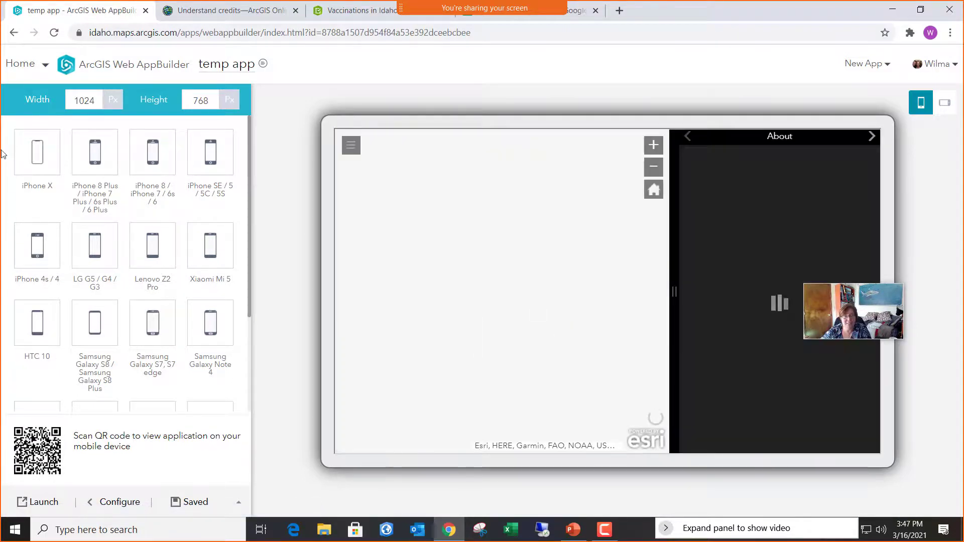
pyautogui.click(97, 156)
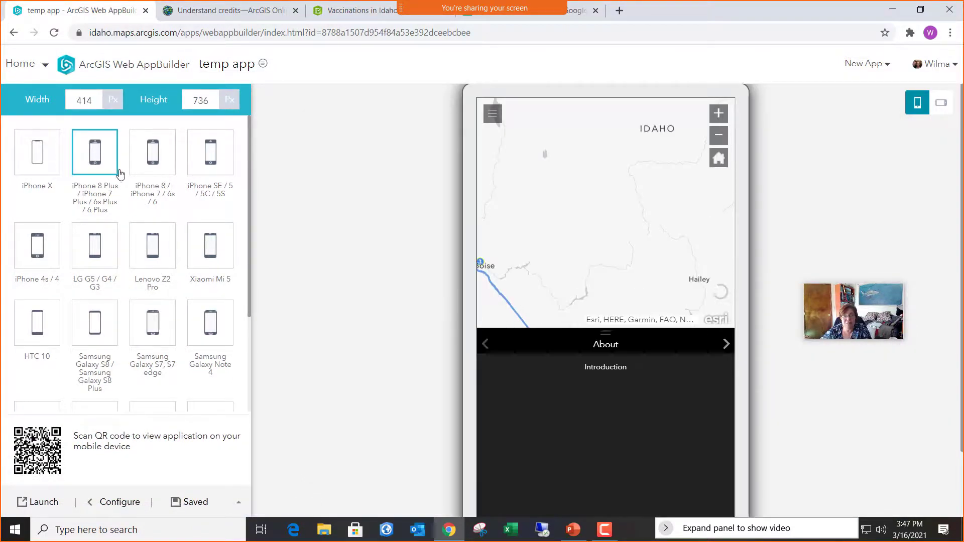
pyautogui.click(153, 157)
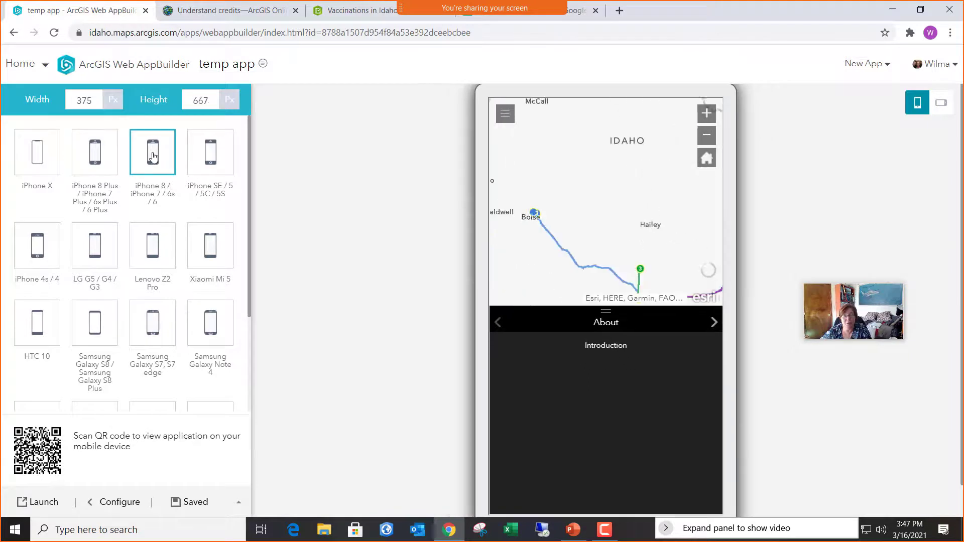
pyautogui.click(43, 503)
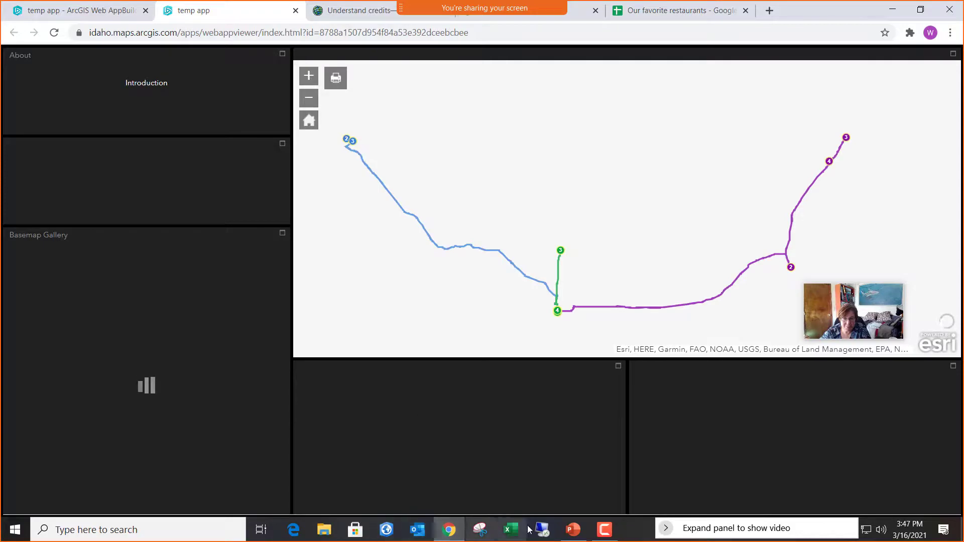
# Switch to the Getting Started with ArcGIS Online Part 2 presentation in PowerPoint and browse the slide thumbnails near the end of the deck.
pyautogui.click(574, 530)
pyautogui.moveTo(85, 373); pyautogui.dragTo(84, 467)
pyautogui.scroll(-1, 47, 456)
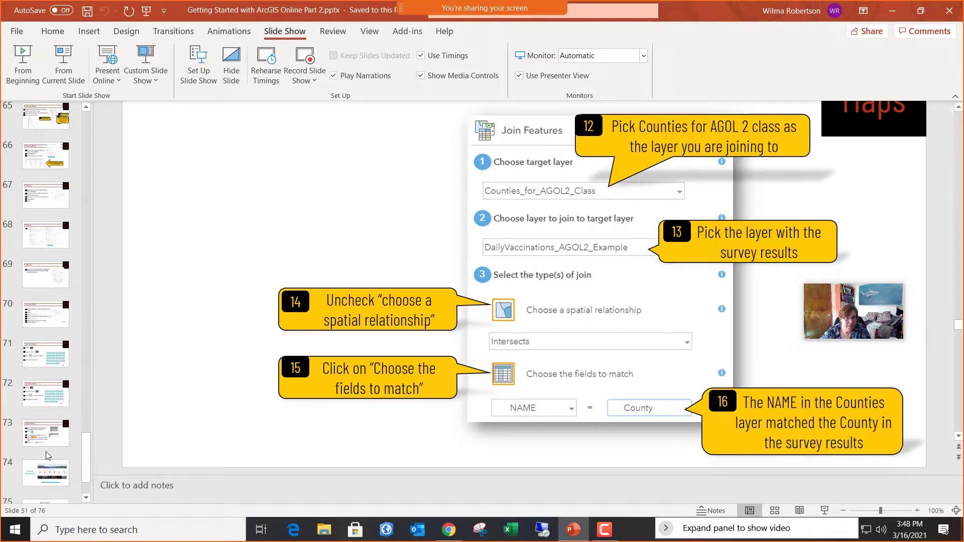